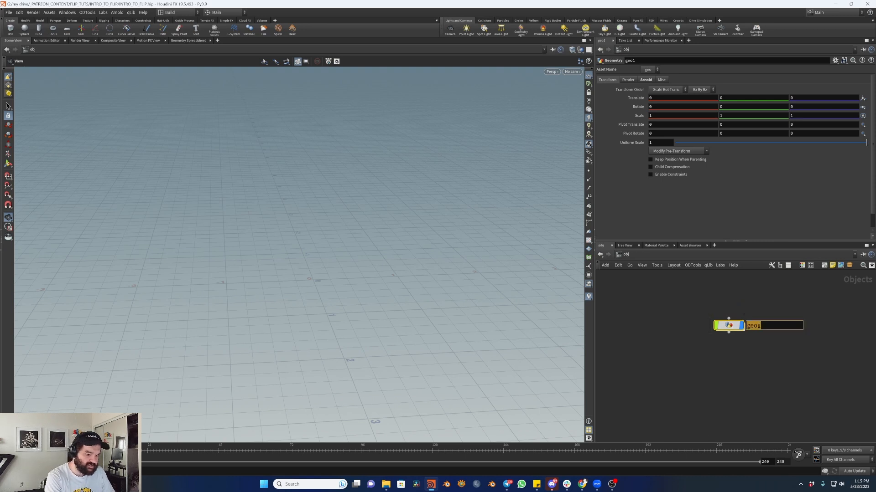
- Rename the geometry object to FLIP, reposition its node slightly lower, and go inside its network
{"action": "key", "text": "Return"}
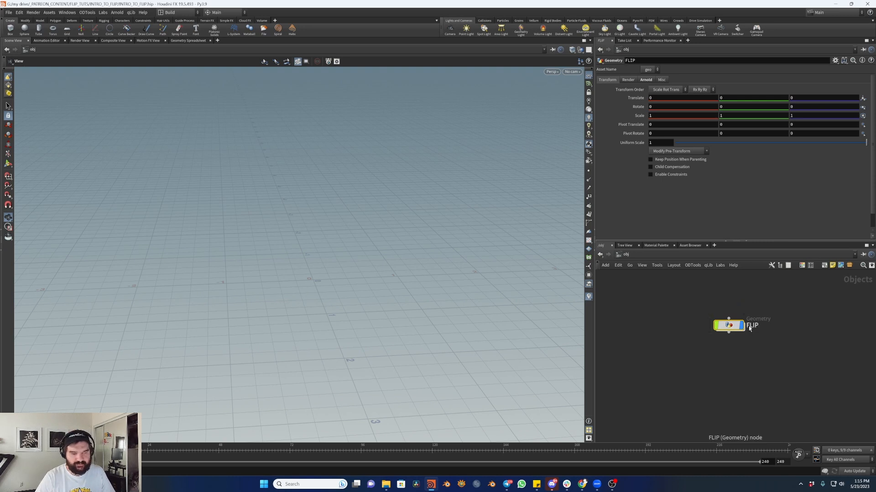
{"action": "left_click_drag", "start_coordinate": [730, 330], "coordinate": [732, 356]}
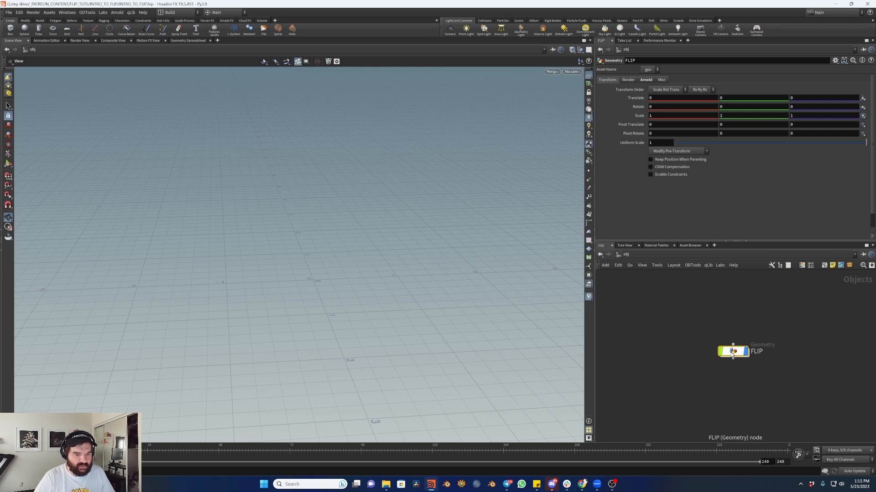
{"action": "double_click", "coordinate": [733, 352]}
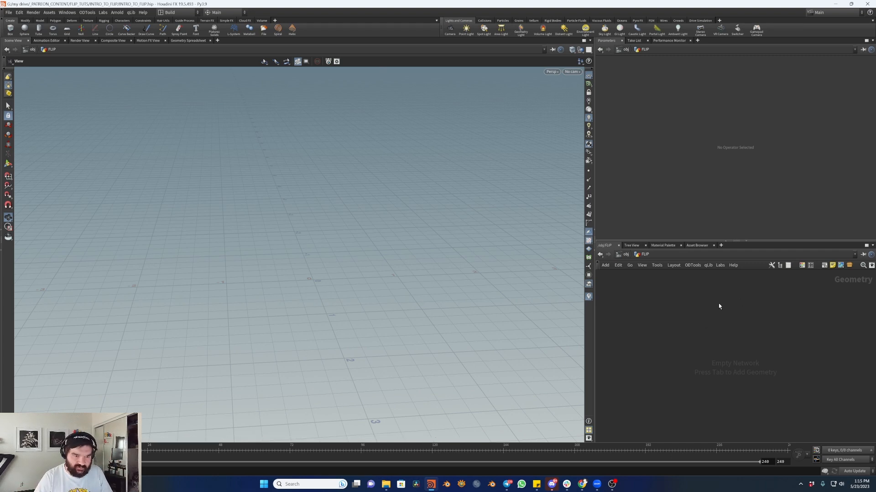
- Add a Sphere node to the empty FLIP network and show its handles in the viewport
{"action": "key", "text": "Tab"}
{"action": "type", "text": "sphere"}
{"action": "key", "text": "Return"}
{"action": "left_click", "coordinate": [740, 306]}
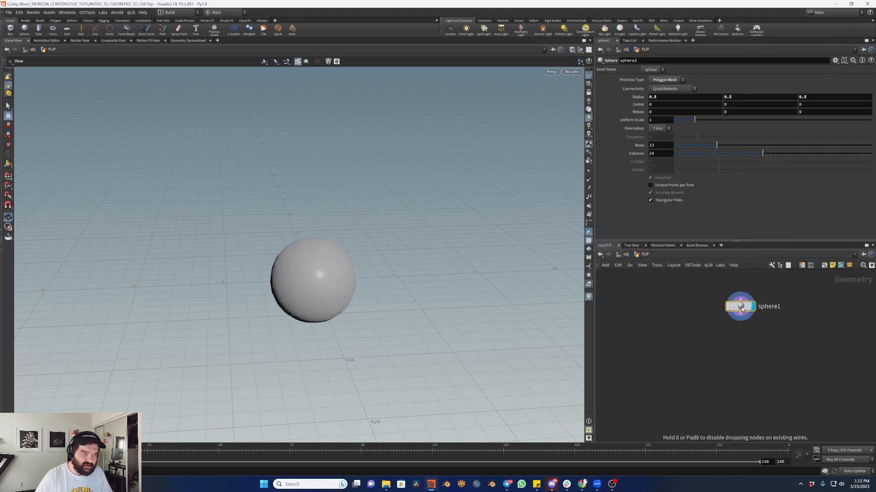
{"action": "key", "text": "Return"}
{"action": "mouse_move", "coordinate": [351, 293]}
{"action": "middle_mouse_down", "text": "alt"}
{"action": "mouse_move", "coordinate": [379, 277]}
{"action": "mouse_move", "coordinate": [356, 285]}
{"action": "middle_mouse_up", "text": "alt"}
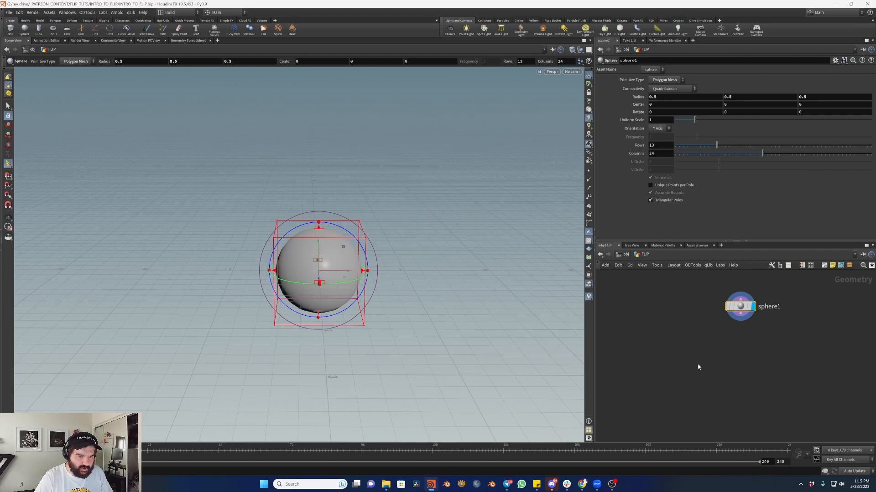
- Add a Grid node and place it to the left of the sphere node
{"action": "key", "text": "Tab"}
{"action": "type", "text": "grid"}
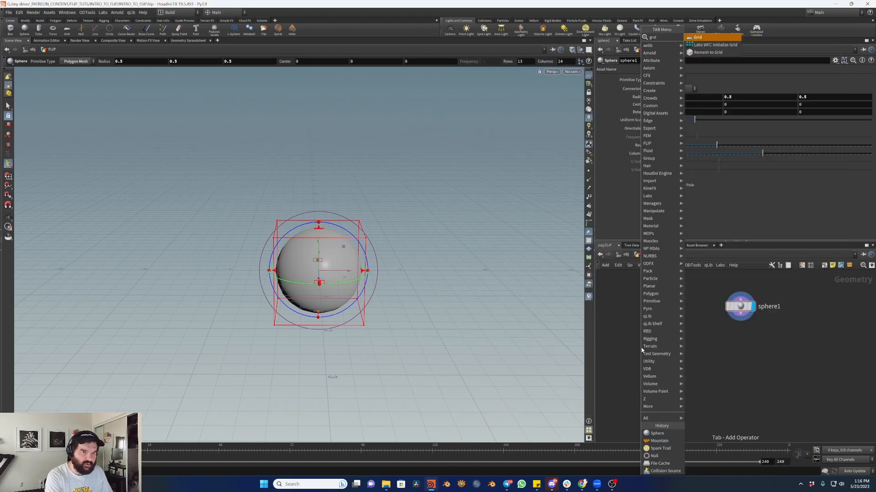
{"action": "key", "text": "Return"}
{"action": "left_click", "coordinate": [641, 349]}
{"action": "left_click_drag", "start_coordinate": [640, 350], "coordinate": [626, 312]}
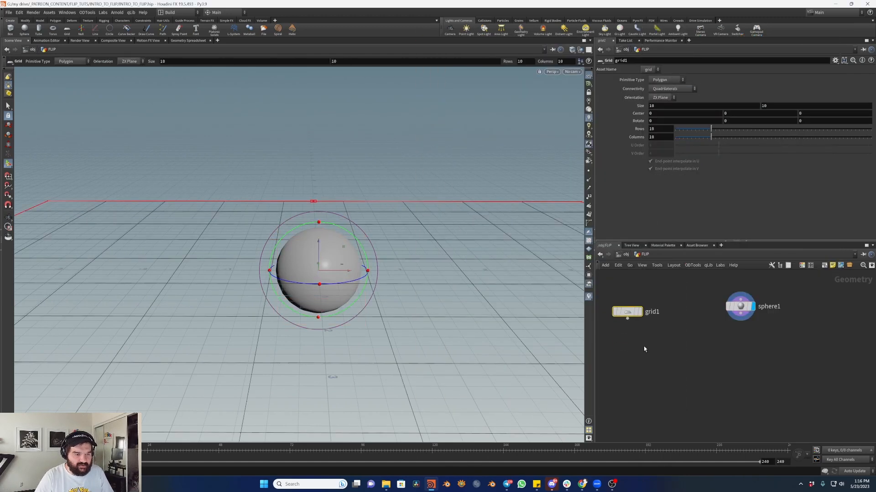
- Add a Scatter node fed by the grid, display it, and set its Force Total Count to 8
{"action": "key", "text": "Tab"}
{"action": "key", "text": "Escape"}
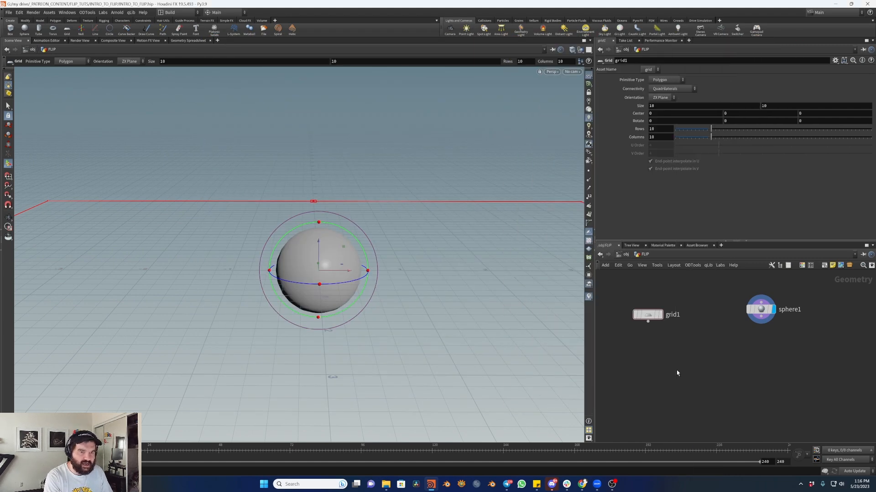
{"action": "left_click", "coordinate": [677, 371]}
{"action": "left_click_drag", "start_coordinate": [675, 363], "coordinate": [648, 322]}
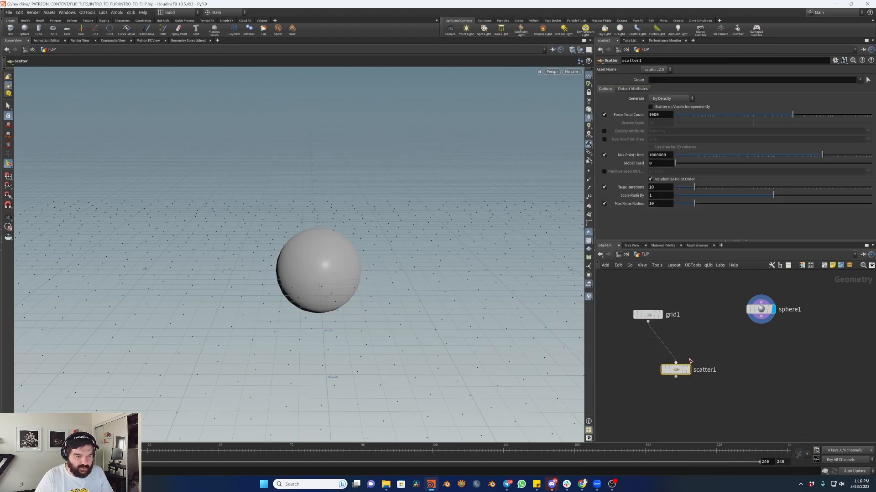
{"action": "left_click", "coordinate": [691, 354]}
{"action": "left_click_drag", "start_coordinate": [681, 373], "coordinate": [659, 376]}
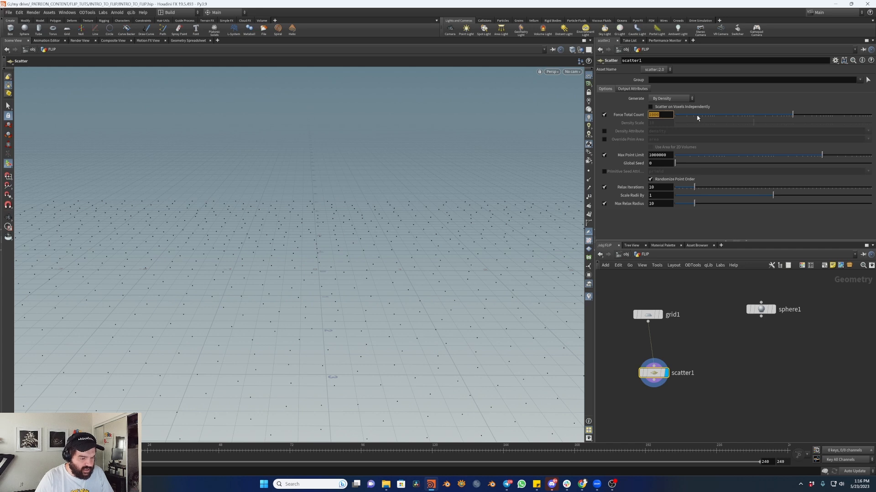
{"action": "type", "text": "8"}
{"action": "key", "text": "Return"}
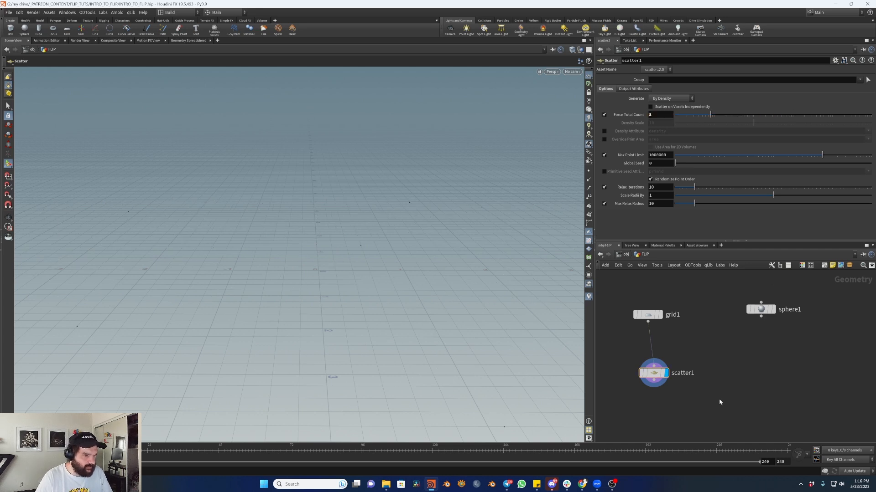
- Raise the grid above the ground by setting its Y center to 1.1
{"action": "left_click", "coordinate": [647, 314]}
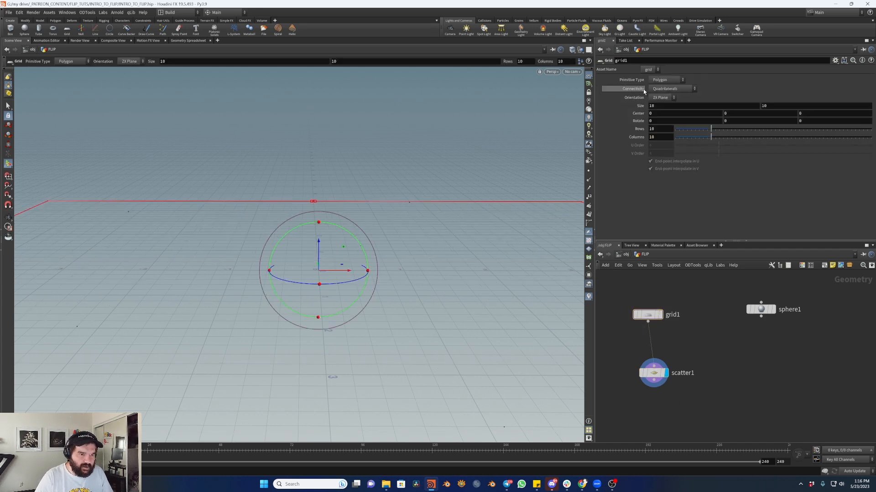
{"action": "middle_click_drag", "start_coordinate": [743, 114], "coordinate": [777, 110]}
{"action": "right_click_drag", "start_coordinate": [239, 237], "coordinate": [277, 259], "text": "alt"}
{"action": "left_click_drag", "start_coordinate": [277, 259], "coordinate": [300, 245], "text": "alt"}
{"action": "middle_click_drag", "start_coordinate": [311, 249], "coordinate": [311, 260], "text": "alt"}
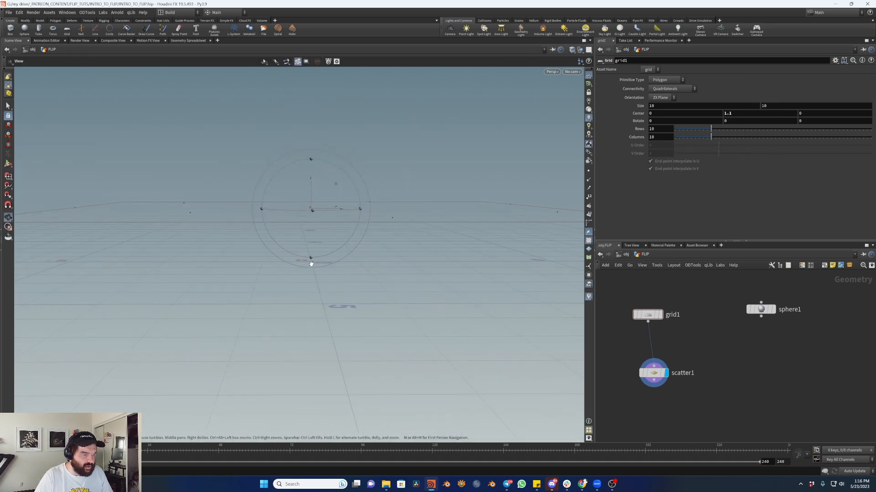
- Add a displayed Copy to Points node that copies the sphere onto the scattered points
{"action": "left_click", "coordinate": [653, 373]}
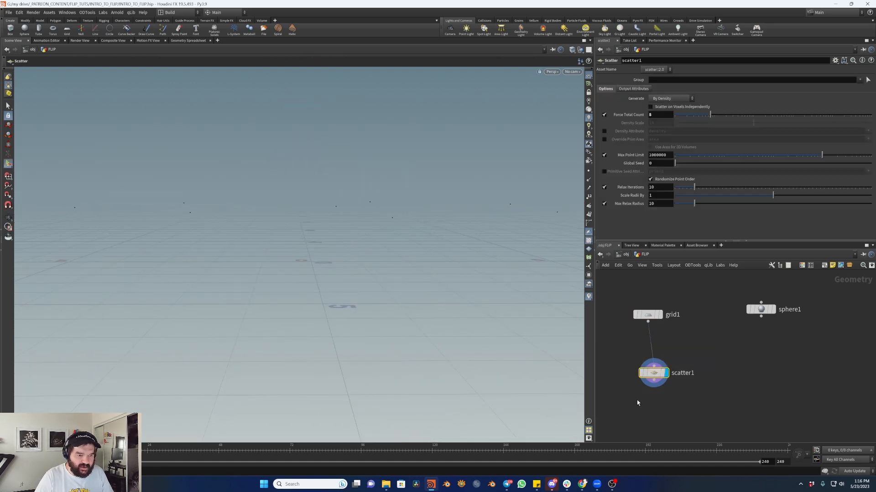
{"action": "key", "text": "Tab"}
{"action": "type", "text": "copyto"}
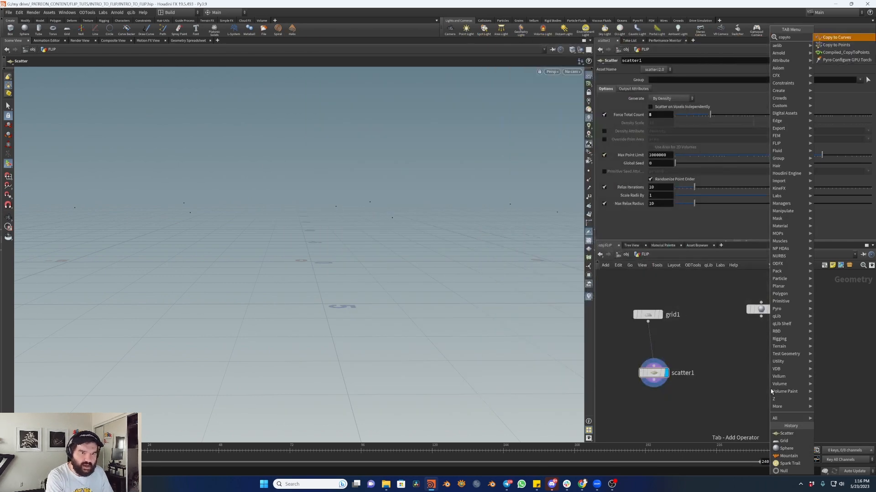
{"action": "key", "text": "Return"}
{"action": "left_click", "coordinate": [724, 404]}
{"action": "mouse_move", "coordinate": [760, 316]}
{"action": "left_mouse_down"}
{"action": "mouse_move", "coordinate": [715, 393]}
{"action": "mouse_move", "coordinate": [719, 413]}
{"action": "left_mouse_up"}
{"action": "left_click", "coordinate": [733, 400]}
{"action": "middle_click_drag", "start_coordinate": [793, 369], "coordinate": [802, 365]}
{"action": "left_click_drag", "start_coordinate": [815, 360], "coordinate": [751, 281]}
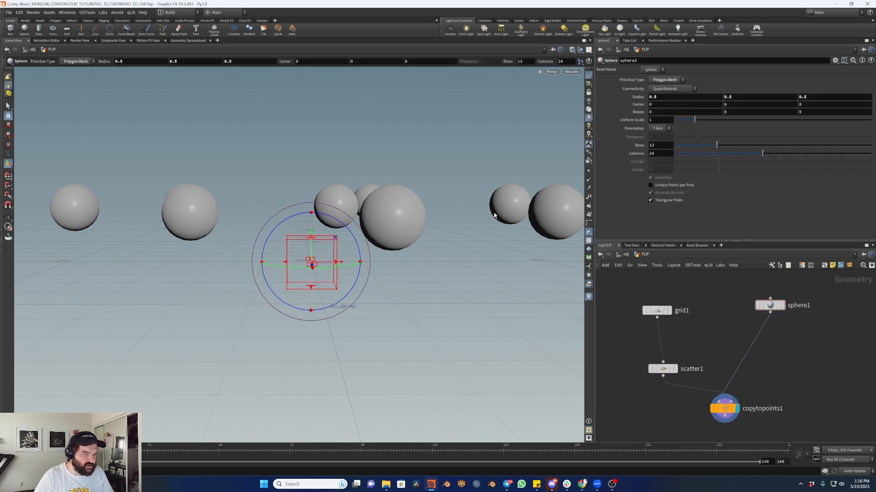
- Switch the viewport shading to Smooth Wire Shaded and inspect the mesh of the copied spheres
{"action": "left_click", "coordinate": [572, 49]}
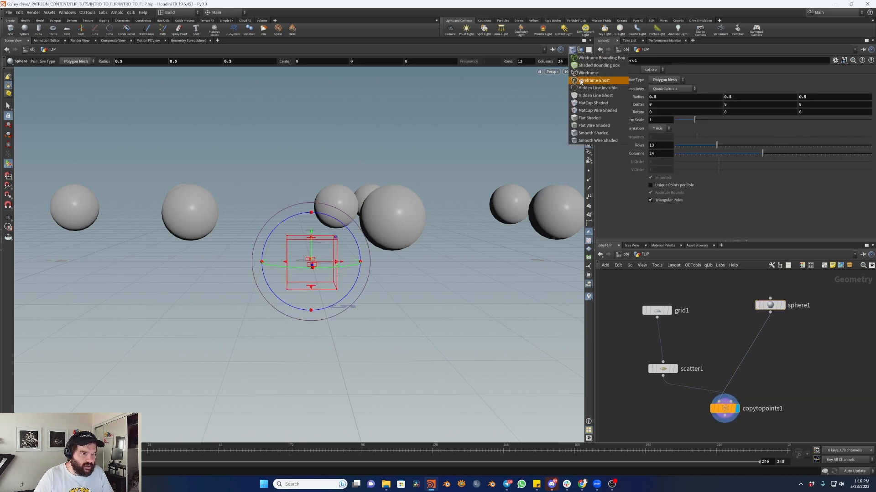
{"action": "left_click", "coordinate": [594, 141]}
{"action": "left_click_drag", "start_coordinate": [405, 210], "coordinate": [390, 268], "text": "alt"}
{"action": "right_click_drag", "start_coordinate": [391, 268], "coordinate": [542, 138], "text": "alt"}
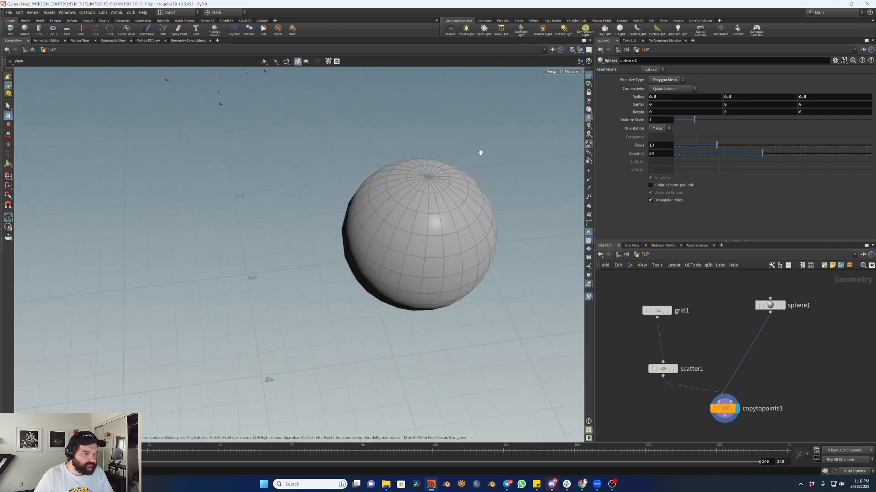
{"action": "middle_click_drag", "start_coordinate": [460, 182], "coordinate": [379, 219], "text": "alt"}
{"action": "left_click_drag", "start_coordinate": [379, 219], "coordinate": [366, 178], "text": "alt"}
{"action": "right_click_drag", "start_coordinate": [366, 178], "coordinate": [259, 326], "text": "alt"}
{"action": "left_click_drag", "start_coordinate": [260, 326], "coordinate": [272, 270], "text": "alt"}
{"action": "middle_click_drag", "start_coordinate": [273, 270], "coordinate": [294, 218], "text": "alt"}
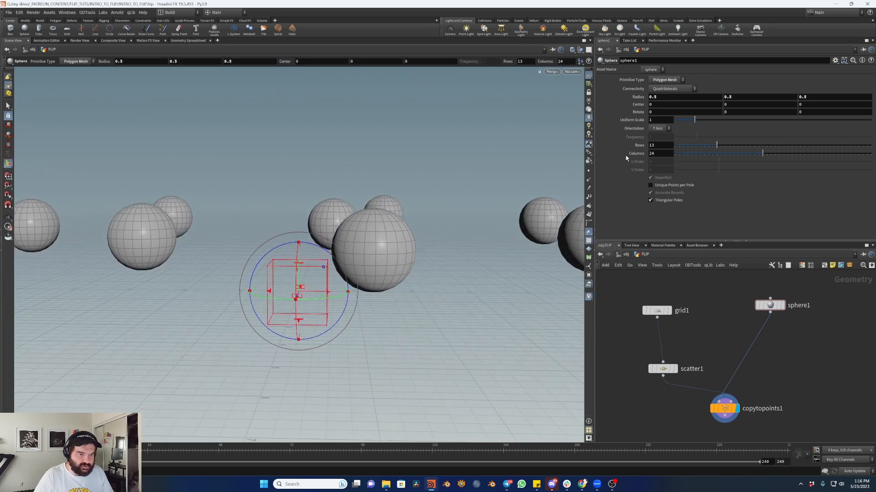
- Change the sphere's primitive type to Polygon and set its frequency to 32
{"action": "left_click", "coordinate": [660, 128]}
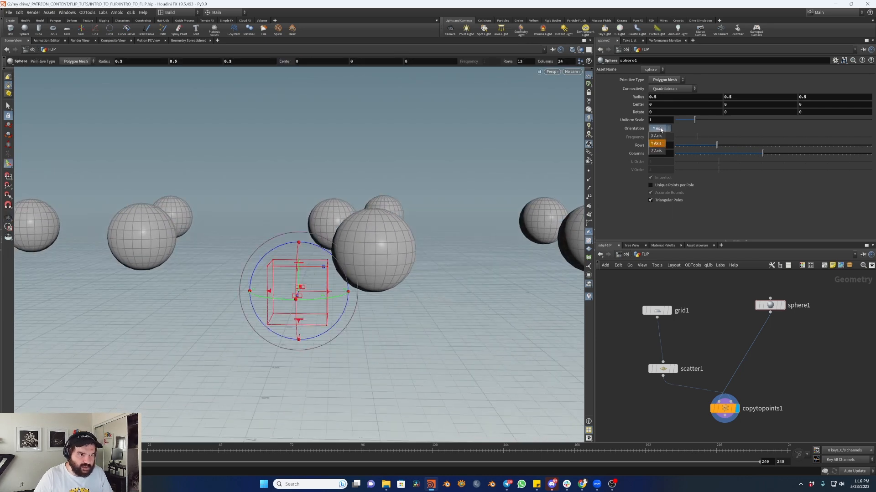
{"action": "left_click", "coordinate": [666, 80]}
{"action": "left_click", "coordinate": [665, 95]}
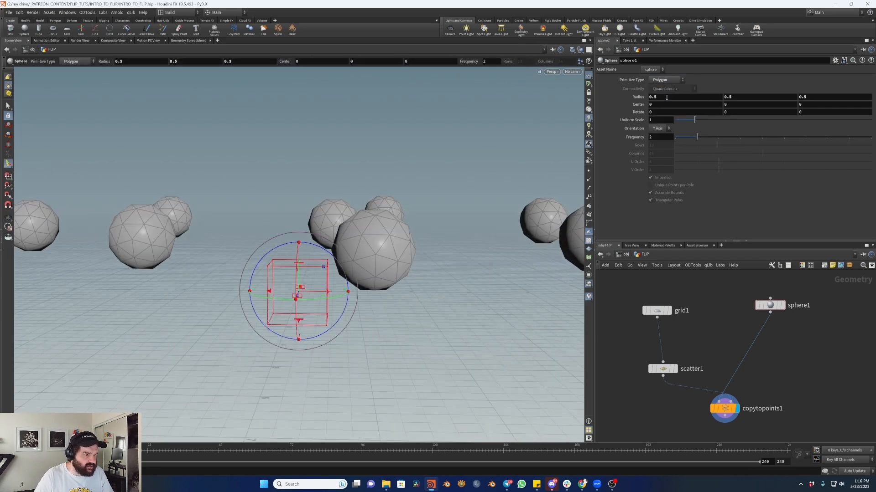
{"action": "left_click_drag", "start_coordinate": [696, 136], "coordinate": [847, 114]}
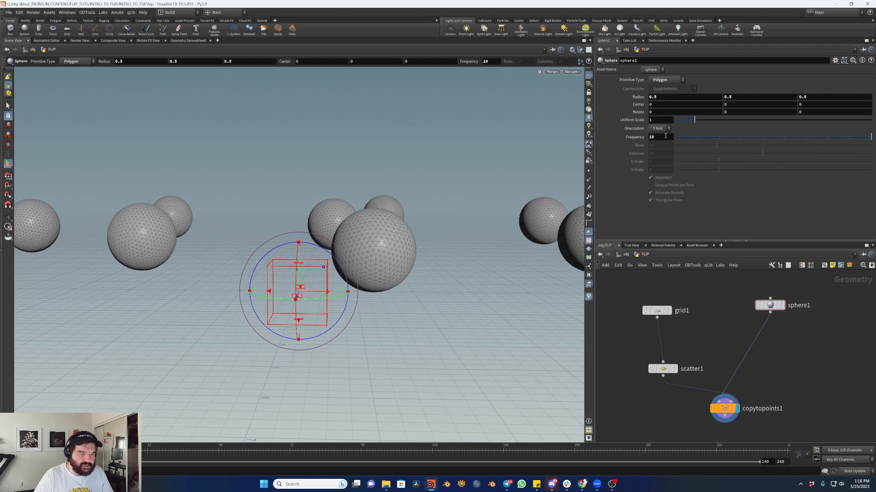
{"action": "middle_click_drag", "start_coordinate": [665, 137], "coordinate": [734, 132]}
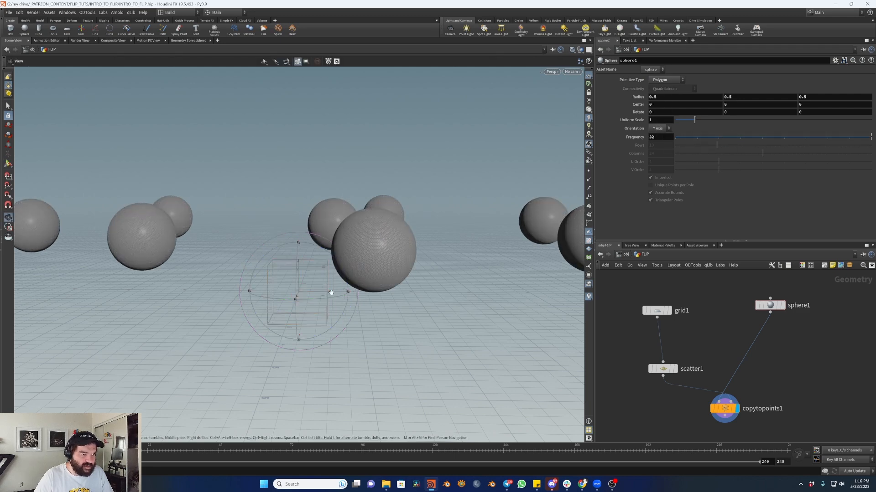
{"action": "middle_click_drag", "start_coordinate": [379, 244], "coordinate": [427, 236], "text": "alt"}
{"action": "left_click_drag", "start_coordinate": [428, 237], "coordinate": [420, 239], "text": "alt"}
- Insert an Attribute Randomize node between the Scatter and Copy to Points nodes
{"action": "middle_click_drag", "start_coordinate": [796, 375], "coordinate": [763, 323]}
{"action": "left_click", "coordinate": [691, 358]}
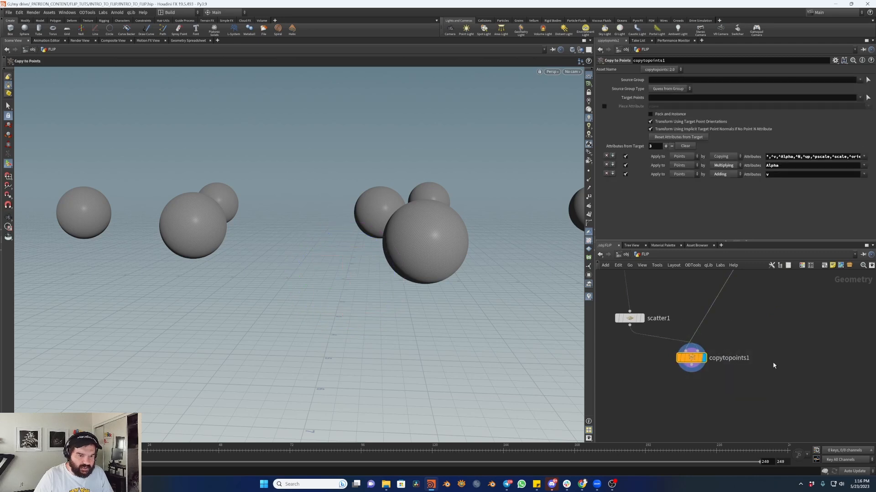
{"action": "middle_click_drag", "start_coordinate": [760, 365], "coordinate": [783, 379]}
{"action": "scroll", "coordinate": [436, 223], "scroll_direction": "down", "scroll_amount": 10}
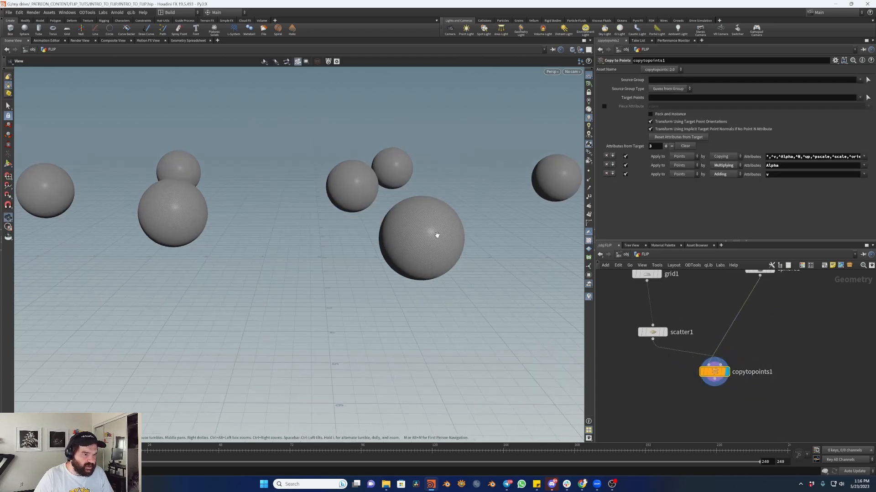
{"action": "left_click_drag", "start_coordinate": [349, 253], "coordinate": [370, 239], "text": "alt"}
{"action": "right_click_drag", "start_coordinate": [370, 240], "coordinate": [436, 226], "text": "alt"}
{"action": "left_click_drag", "start_coordinate": [378, 267], "coordinate": [405, 269], "text": "alt"}
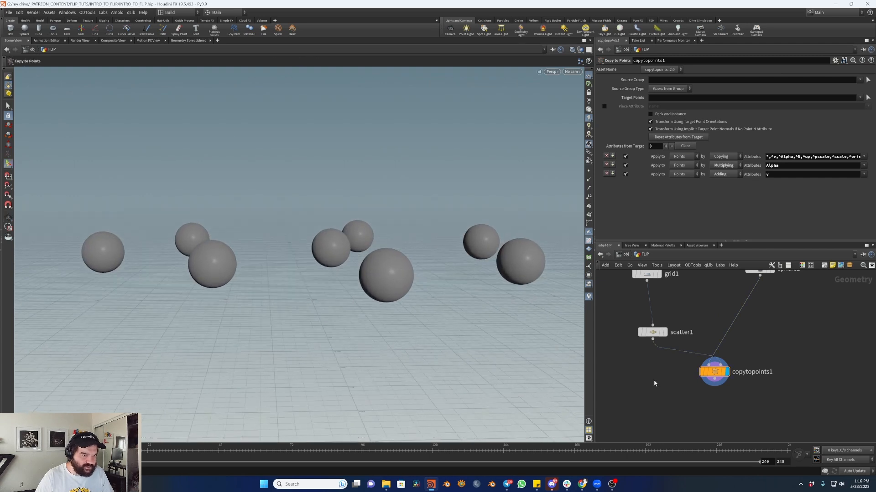
{"action": "key", "text": "Tab"}
{"action": "type", "text": "rand"}
{"action": "key", "text": "Return"}
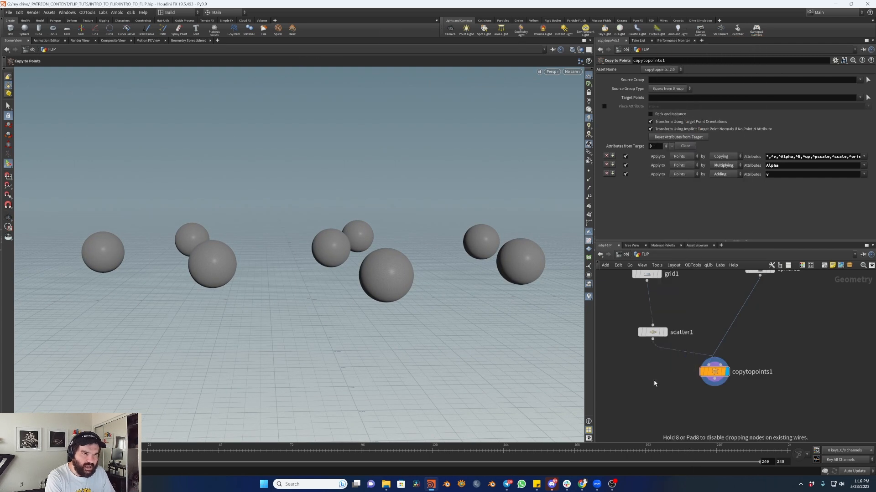
{"action": "left_click", "coordinate": [655, 383]}
{"action": "left_click_drag", "start_coordinate": [654, 382], "coordinate": [678, 363]}
- Randomize the pscale attribute with a minimum value of 0.4
{"action": "double_click", "coordinate": [682, 107]}
{"action": "type", "text": "pscale"}
{"action": "key", "text": "Return"}
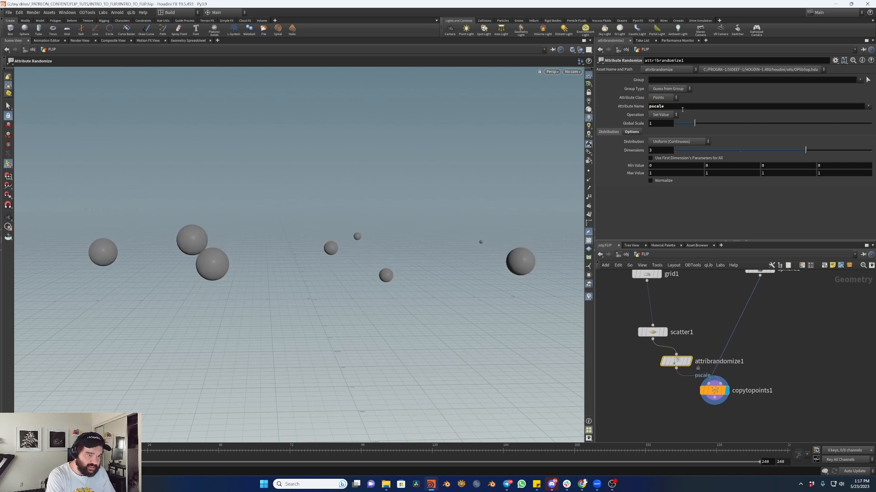
{"action": "middle_click_drag", "start_coordinate": [670, 164], "coordinate": [672, 166]}
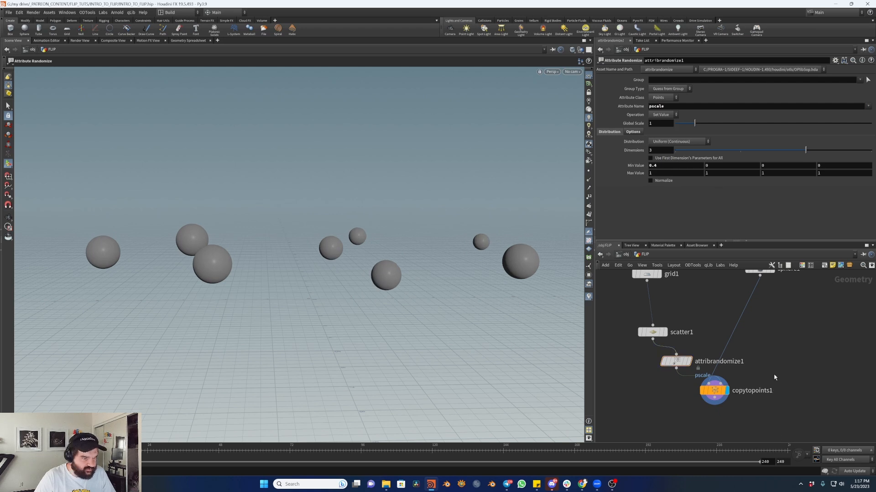
- Reduce the grid's size to 2.6 by 2.6 so the spheres sit closer together
{"action": "left_click", "coordinate": [648, 275]}
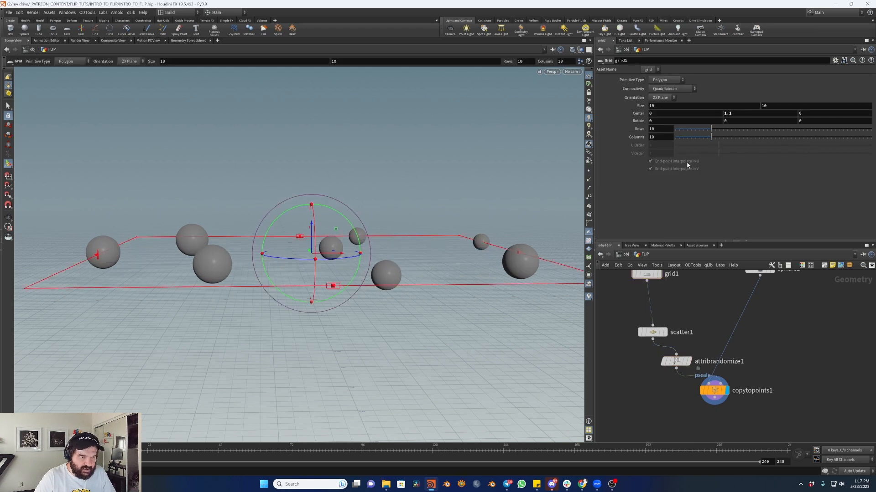
{"action": "middle_click_drag", "start_coordinate": [637, 107], "coordinate": [433, 94]}
{"action": "left_click_drag", "start_coordinate": [299, 217], "coordinate": [284, 261], "text": "alt"}
{"action": "right_click_drag", "start_coordinate": [284, 262], "coordinate": [433, 130], "text": "alt"}
{"action": "mouse_move", "coordinate": [365, 191]}
{"action": "left_mouse_down", "text": "alt"}
{"action": "mouse_move", "coordinate": [358, 264]}
{"action": "mouse_move", "coordinate": [367, 199]}
{"action": "left_mouse_up", "text": "alt"}
{"action": "right_click_drag", "start_coordinate": [367, 198], "coordinate": [370, 227], "text": "alt"}
{"action": "middle_click_drag", "start_coordinate": [369, 227], "coordinate": [358, 234], "text": "alt"}
{"action": "middle_click_drag", "start_coordinate": [636, 105], "coordinate": [611, 105]}
{"action": "left_click_drag", "start_coordinate": [295, 236], "coordinate": [318, 266], "text": "alt"}
{"action": "right_click_drag", "start_coordinate": [319, 266], "coordinate": [299, 260], "text": "alt"}
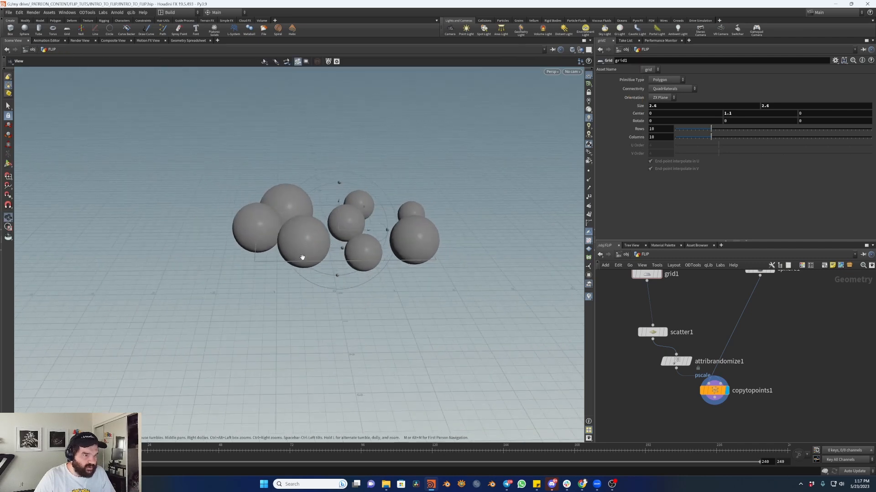
{"action": "middle_click_drag", "start_coordinate": [299, 260], "coordinate": [333, 274], "text": "alt"}
- Add a Tommy test geometry node in the empty area left of the sphere setup
{"action": "middle_click_drag", "start_coordinate": [602, 392], "coordinate": [672, 357]}
{"action": "key", "text": "Tab"}
{"action": "type", "text": "tommy"}
{"action": "key", "text": "Return"}
{"action": "left_click", "coordinate": [657, 354]}
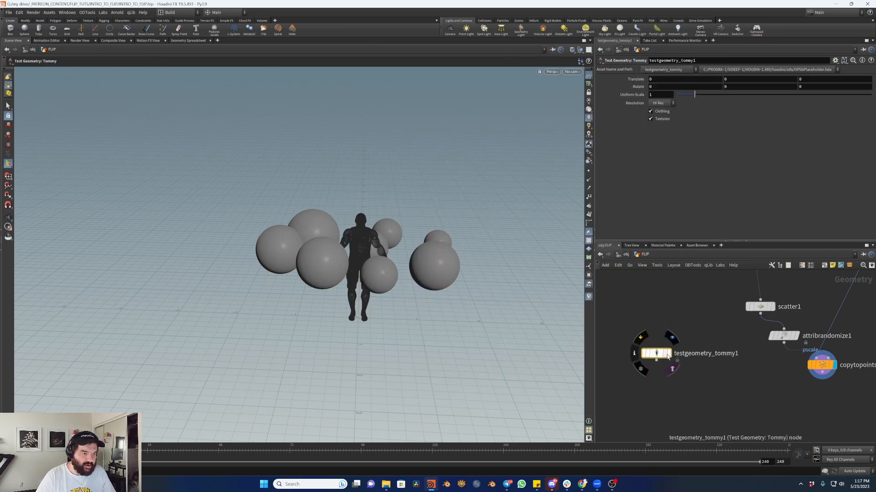
- Examine the spheres' size and height relative to the Tommy figure from several angles
{"action": "left_click_drag", "start_coordinate": [385, 278], "coordinate": [342, 295]}
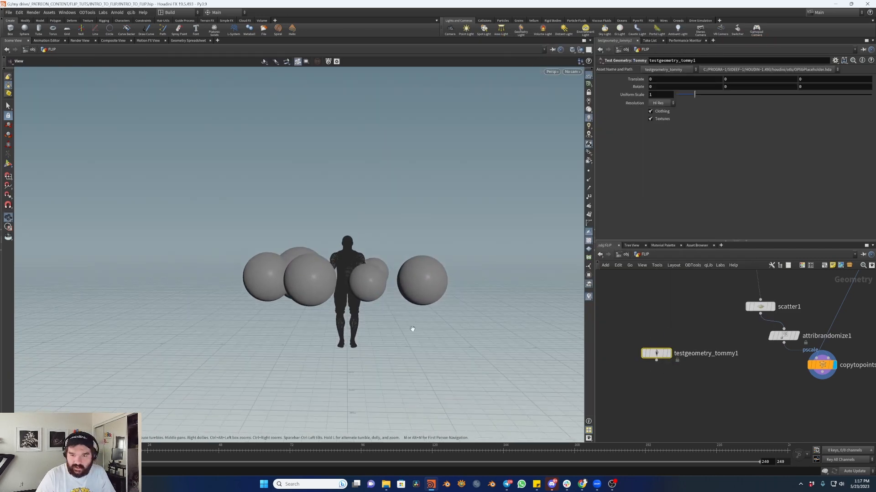
{"action": "scroll", "coordinate": [416, 337], "scroll_direction": "up", "scroll_amount": 5}
{"action": "left_click_drag", "start_coordinate": [285, 277], "coordinate": [200, 268]}
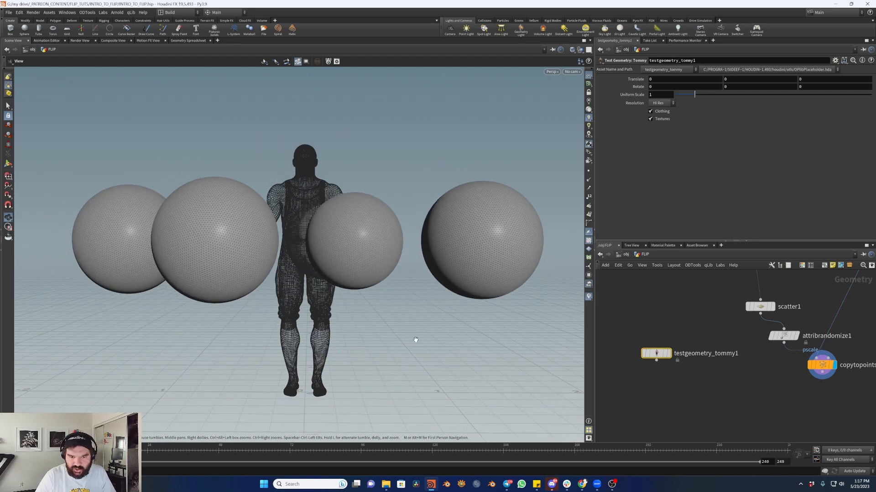
{"action": "left_click_drag", "start_coordinate": [422, 308], "coordinate": [263, 110]}
{"action": "right_click_drag", "start_coordinate": [286, 188], "coordinate": [319, 246]}
{"action": "left_click_drag", "start_coordinate": [319, 247], "coordinate": [303, 290]}
{"action": "scroll", "coordinate": [751, 388], "scroll_direction": "down", "scroll_amount": 3}
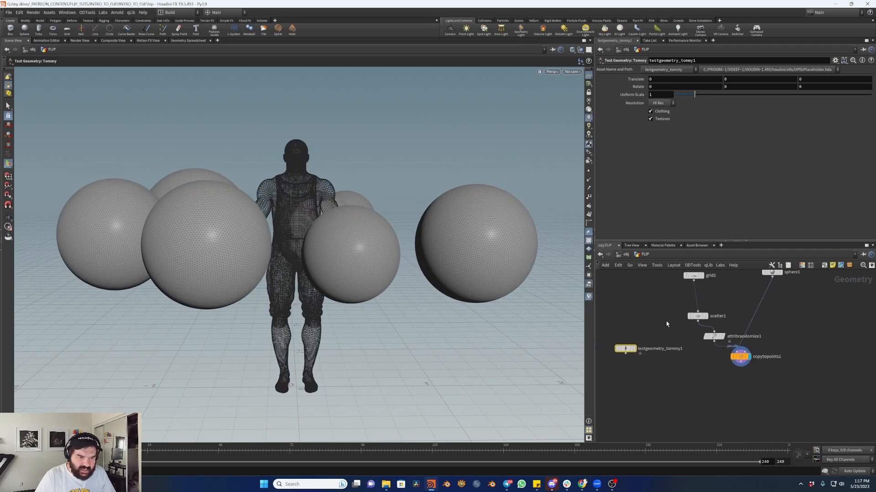
- Hide the Tommy reference figure so only the scattered spheres are displayed
{"action": "left_click", "coordinate": [745, 359]}
{"action": "left_click_drag", "start_coordinate": [601, 393], "coordinate": [652, 319]}
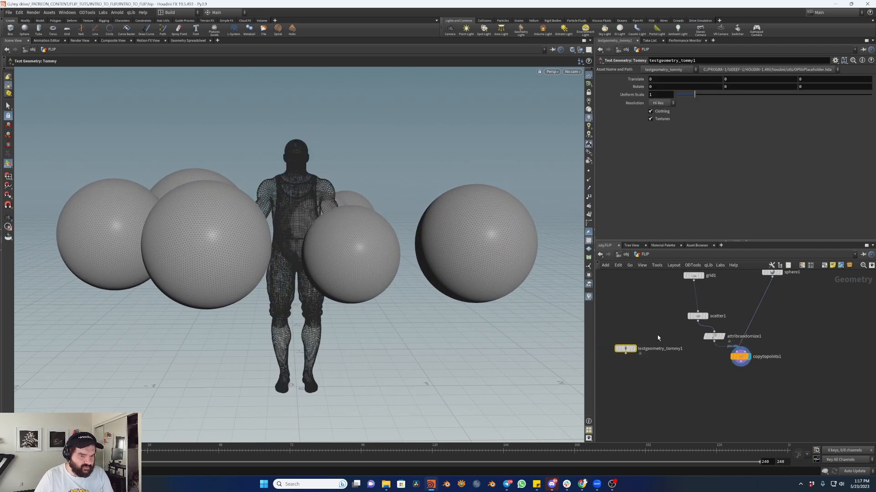
{"action": "left_click", "coordinate": [746, 374]}
{"action": "middle_click_drag", "start_coordinate": [792, 344], "coordinate": [763, 364]}
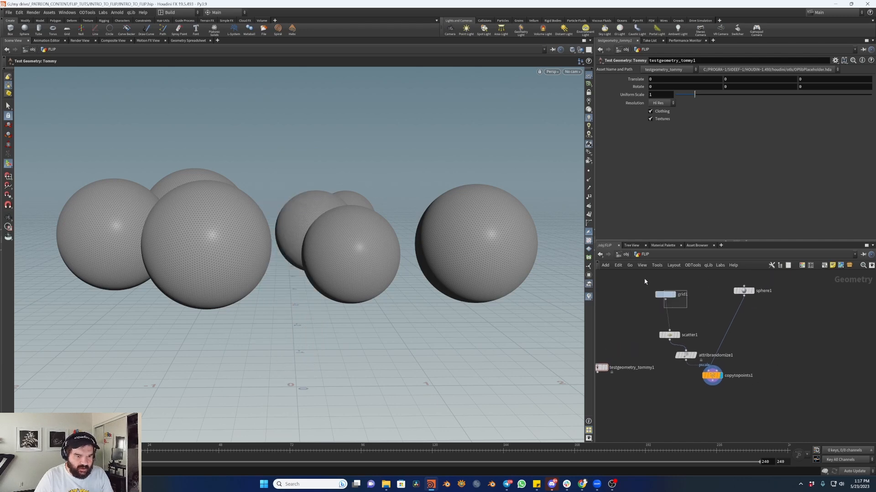
- Reduce the grid's size to 1.2 by 1.2 and lower its centre to a height of about 0.57
{"action": "left_click", "coordinate": [666, 294]}
{"action": "left_click_drag", "start_coordinate": [705, 314], "coordinate": [648, 275]}
{"action": "middle_click_drag", "start_coordinate": [639, 108], "coordinate": [591, 100]}
{"action": "left_click_drag", "start_coordinate": [296, 209], "coordinate": [296, 285]}
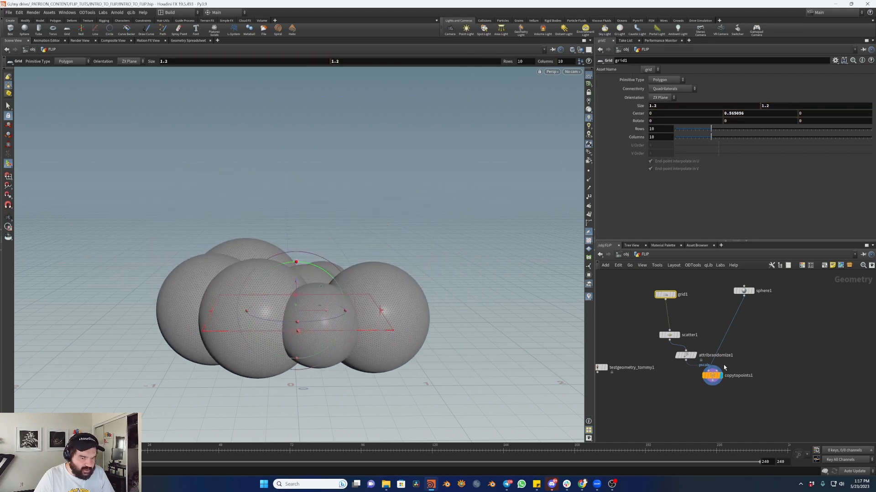
- Set the first minimum and maximum values of the pscale randomization to 0.3 to make the spheres smaller
{"action": "left_click", "coordinate": [684, 354]}
{"action": "mouse_move", "coordinate": [683, 171]}
{"action": "middle_mouse_down"}
{"action": "mouse_move", "coordinate": [656, 171]}
{"action": "mouse_move", "coordinate": [678, 166]}
{"action": "middle_mouse_up"}
{"action": "middle_click_drag", "start_coordinate": [304, 295], "coordinate": [328, 218], "text": "alt"}
{"action": "right_click_drag", "start_coordinate": [328, 219], "coordinate": [387, 232], "text": "alt"}
{"action": "left_click_drag", "start_coordinate": [387, 232], "coordinate": [422, 244], "text": "alt"}
- Add a Mountain node after copytopoints1, connect it and display its result
{"action": "key", "text": "Tab"}
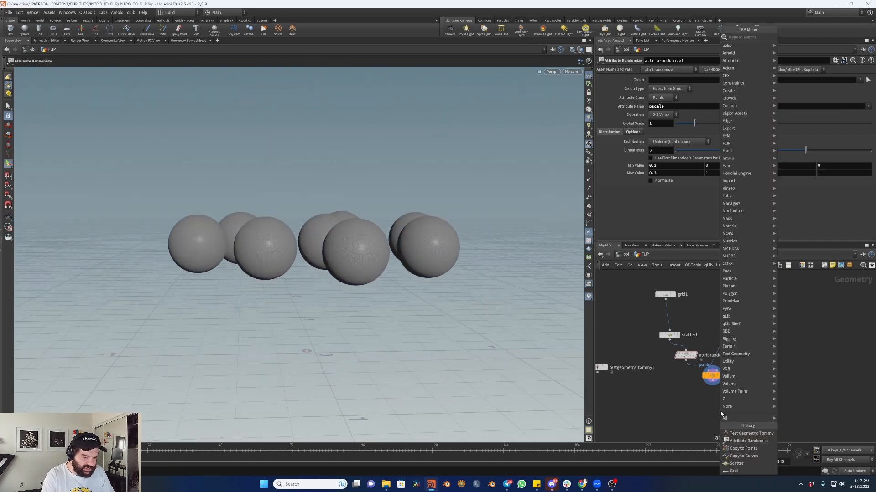
{"action": "type", "text": "moun"}
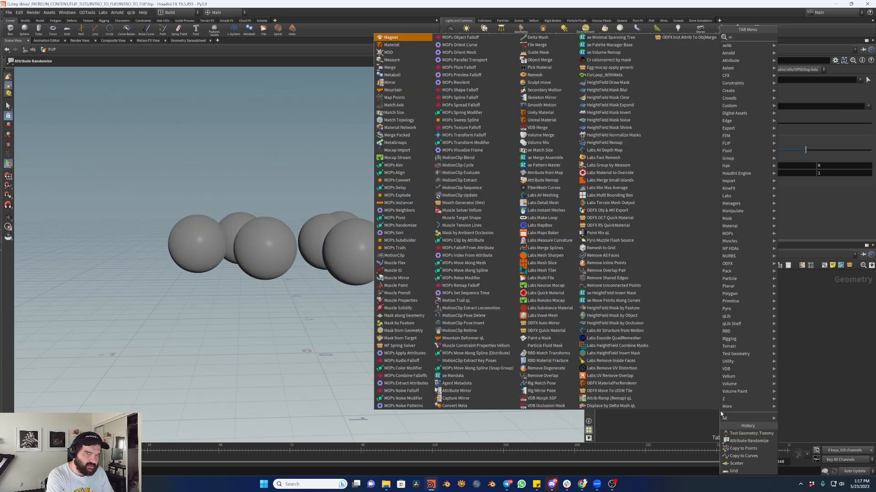
{"action": "key", "text": "Return"}
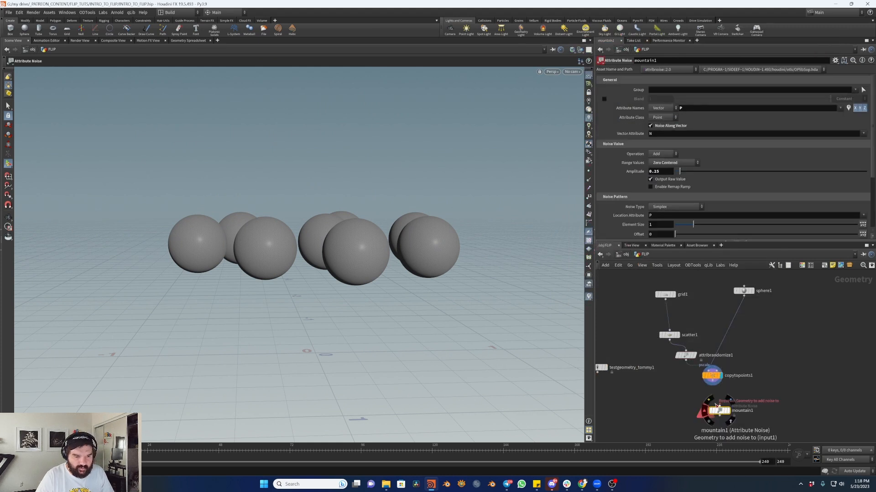
{"action": "left_click", "coordinate": [717, 411]}
{"action": "left_click_drag", "start_coordinate": [718, 412], "coordinate": [714, 410]}
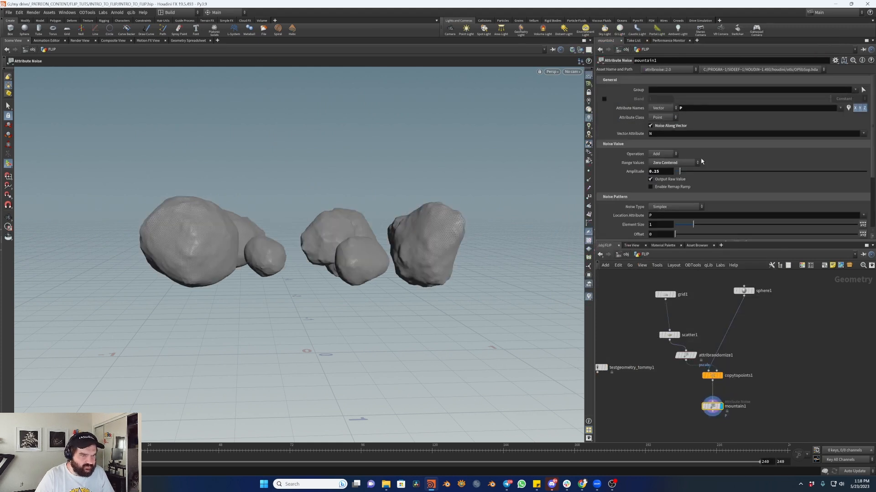
- Set the mountain noise amplitude to 0.14, with fractal max octaves at 4.77 and roughness at 0.279
{"action": "left_click_drag", "start_coordinate": [679, 172], "coordinate": [678, 172]}
{"action": "scroll", "coordinate": [684, 169], "scroll_direction": "down", "scroll_amount": 5}
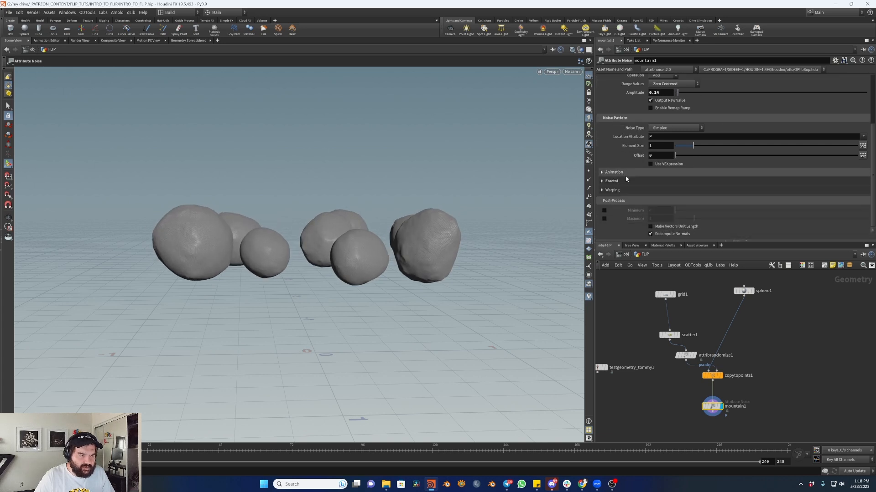
{"action": "scroll", "coordinate": [746, 187], "scroll_direction": "down", "scroll_amount": 2}
{"action": "left_click_drag", "start_coordinate": [735, 186], "coordinate": [760, 171]}
{"action": "left_click", "coordinate": [728, 183]}
- Inspect the deformed spheres up close and fine-tune the mountain's fractal roughness to 0.262
{"action": "left_click_drag", "start_coordinate": [348, 251], "coordinate": [348, 242], "text": "alt"}
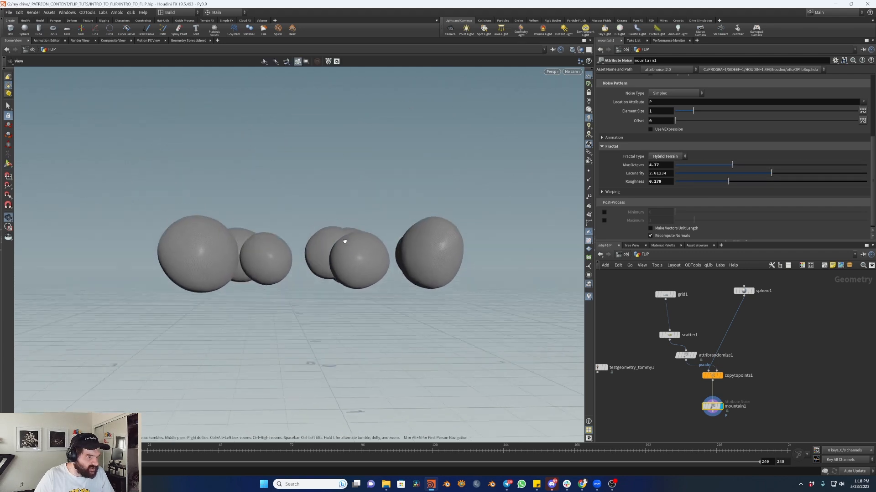
{"action": "right_click_drag", "start_coordinate": [348, 242], "coordinate": [464, 239], "text": "alt"}
{"action": "left_click_drag", "start_coordinate": [375, 241], "coordinate": [367, 252], "text": "alt"}
{"action": "middle_click_drag", "start_coordinate": [367, 252], "coordinate": [330, 236], "text": "alt"}
{"action": "left_click_drag", "start_coordinate": [732, 183], "coordinate": [775, 181]}
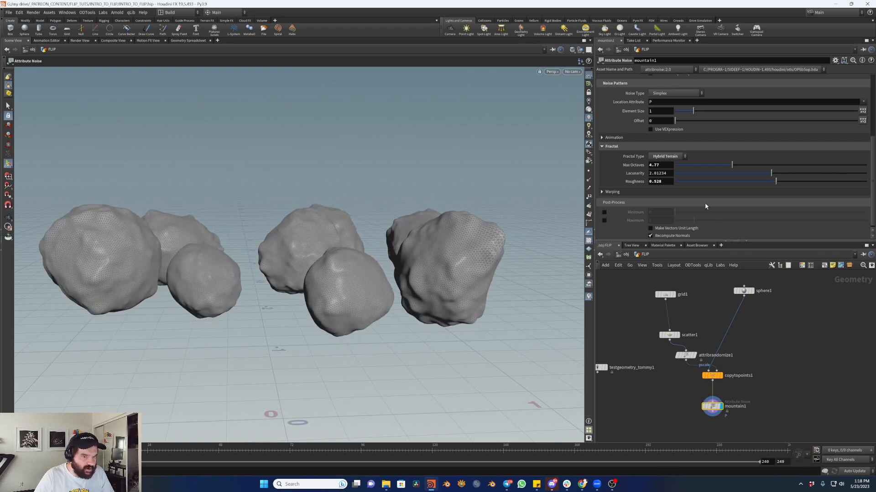
{"action": "left_click_drag", "start_coordinate": [709, 186], "coordinate": [725, 185]}
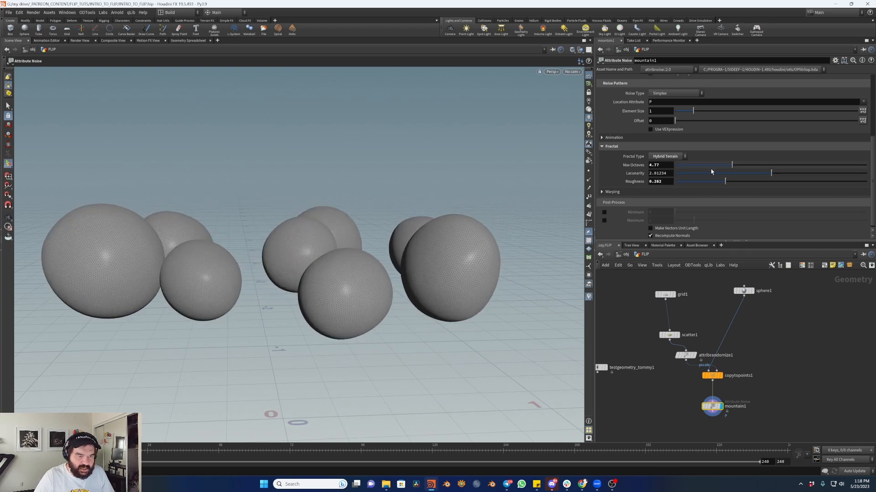
- Set the mountain noise's element size to 0.51
{"action": "scroll", "coordinate": [621, 156], "scroll_direction": "up", "scroll_amount": 3}
{"action": "left_click_drag", "start_coordinate": [690, 154], "coordinate": [684, 154]}
{"action": "left_click_drag", "start_coordinate": [399, 228], "coordinate": [400, 256], "text": "alt"}
- Show the Tommy figure as a template ghost and compare the deformed spheres' scale against it
{"action": "scroll", "coordinate": [389, 224], "scroll_direction": "down", "scroll_amount": 4}
{"action": "middle_click_drag", "start_coordinate": [633, 377], "coordinate": [668, 323]}
{"action": "scroll", "coordinate": [667, 323], "scroll_direction": "up", "scroll_amount": 2}
{"action": "left_click_drag", "start_coordinate": [640, 343], "coordinate": [607, 382]}
{"action": "middle_click_drag", "start_coordinate": [756, 410], "coordinate": [851, 409]}
{"action": "left_click", "coordinate": [692, 369]}
{"action": "right_click_drag", "start_coordinate": [356, 227], "coordinate": [332, 267], "text": "alt"}
{"action": "middle_click_drag", "start_coordinate": [332, 267], "coordinate": [321, 324], "text": "alt"}
{"action": "right_click_drag", "start_coordinate": [392, 259], "coordinate": [276, 286], "text": "alt"}
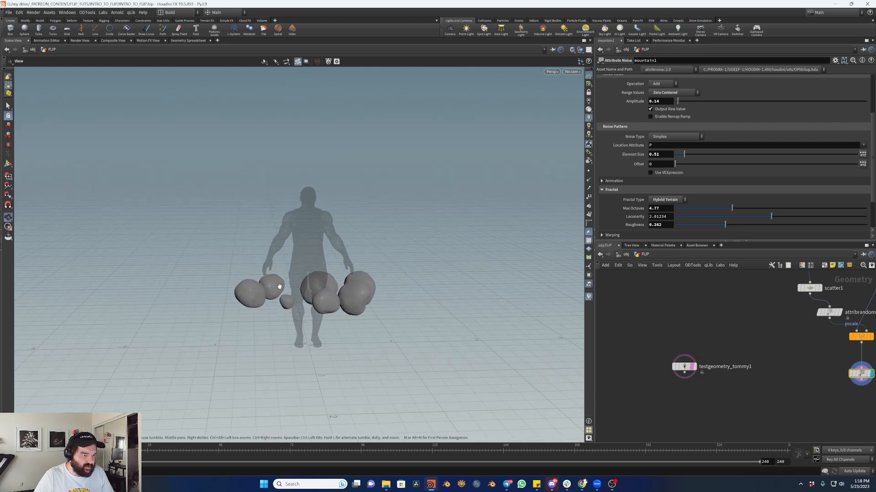
{"action": "left_click_drag", "start_coordinate": [347, 281], "coordinate": [348, 275], "text": "alt"}
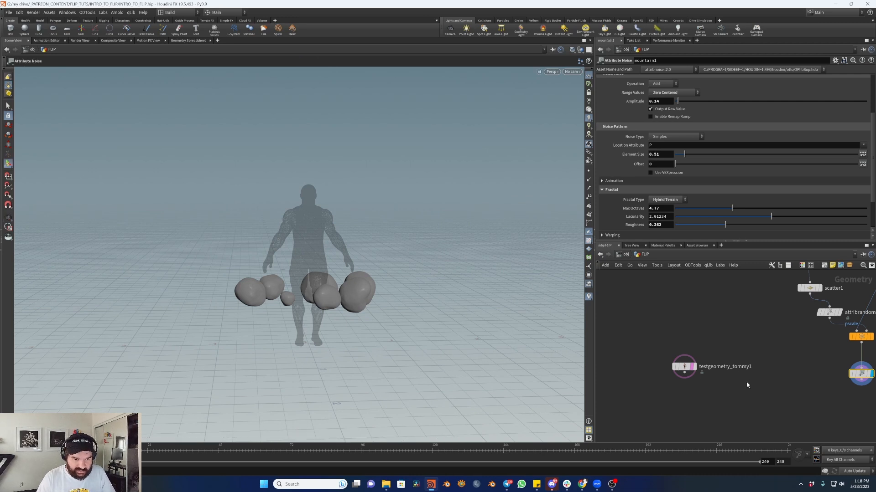
- Add a FLIP DOP Source node below mountain1, connect it to the mountain's output and display it
{"action": "middle_click_drag", "start_coordinate": [743, 385], "coordinate": [663, 368]}
{"action": "left_click_drag", "start_coordinate": [777, 329], "coordinate": [658, 396]}
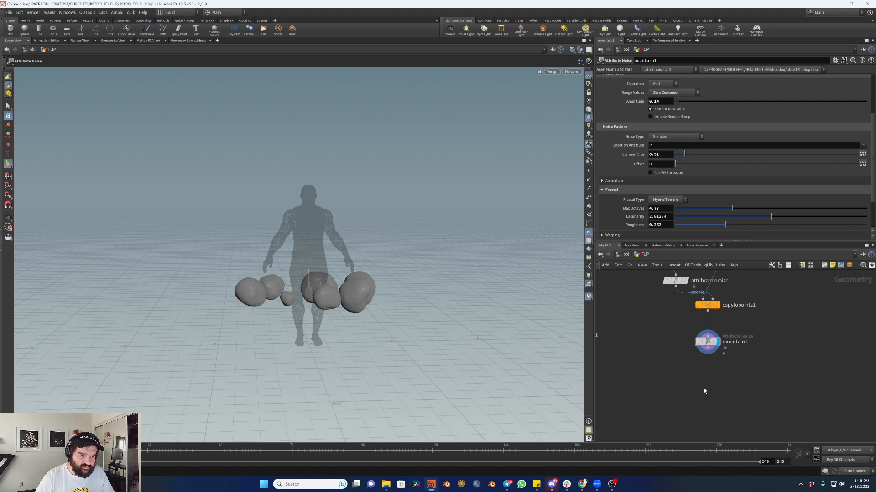
{"action": "key", "text": "Tab"}
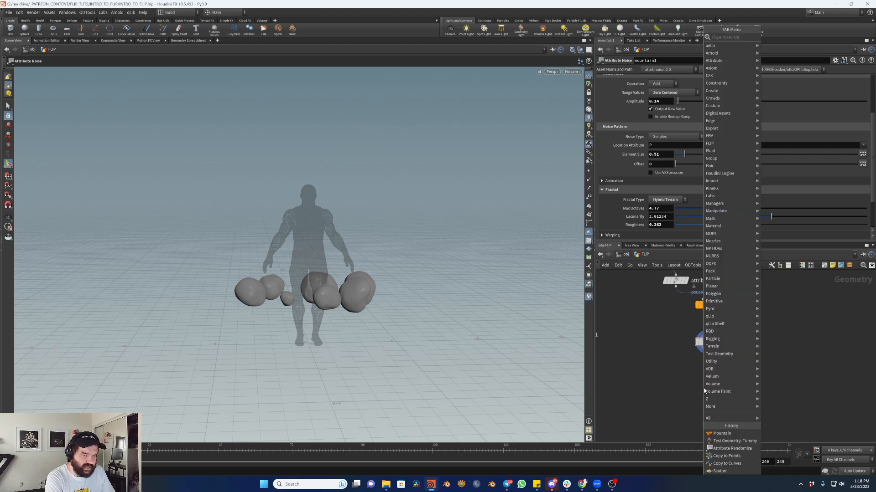
{"action": "type", "text": "flipsource"}
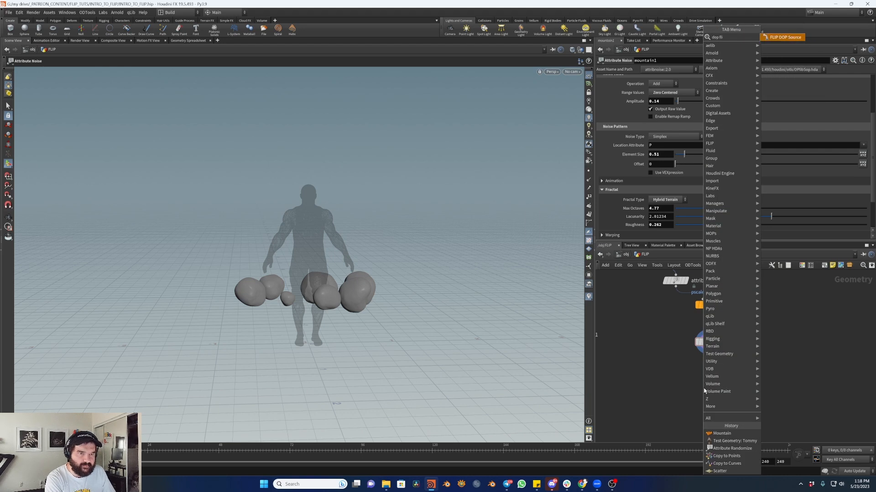
{"action": "key", "text": "Return"}
{"action": "left_click", "coordinate": [703, 390]}
{"action": "left_click_drag", "start_coordinate": [703, 382], "coordinate": [707, 348]}
{"action": "left_click", "coordinate": [713, 389]}
{"action": "left_click_drag", "start_coordinate": [706, 391], "coordinate": [710, 383]}
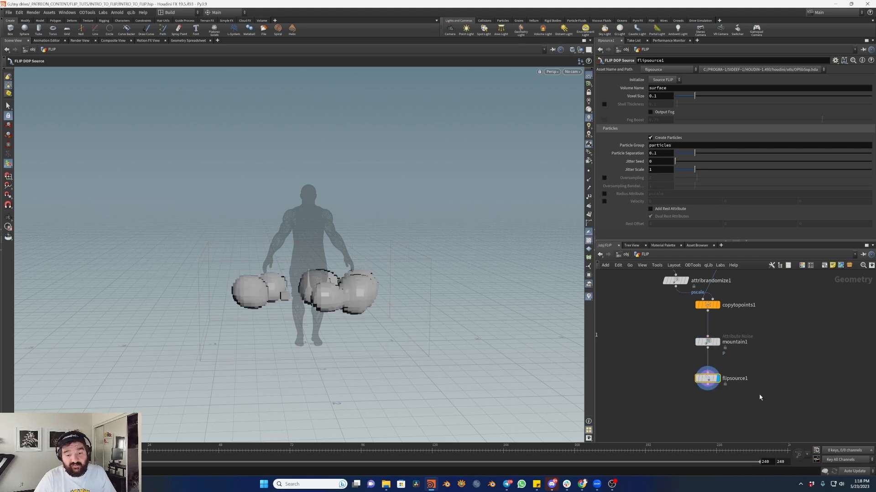
{"action": "middle_click_drag", "start_coordinate": [754, 371], "coordinate": [777, 346]}
{"action": "left_click_drag", "start_coordinate": [783, 332], "coordinate": [711, 371]}
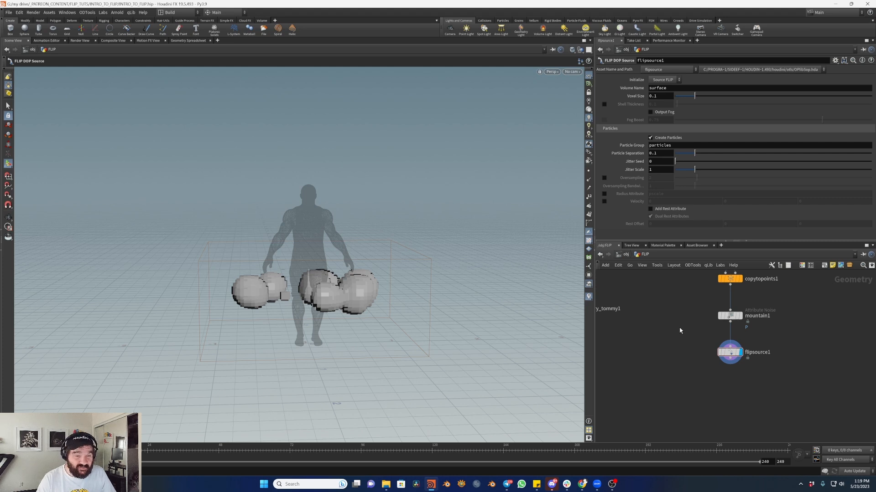
{"action": "middle_click_drag", "start_coordinate": [680, 320], "coordinate": [663, 371]}
{"action": "scroll", "coordinate": [654, 375], "scroll_direction": "down", "scroll_amount": 3}
{"action": "scroll", "coordinate": [655, 376], "scroll_direction": "up", "scroll_amount": 1}
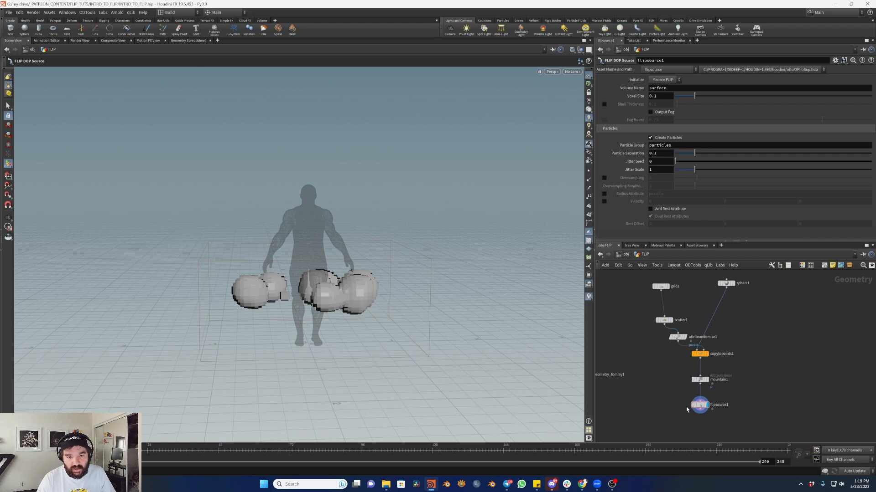
{"action": "scroll", "coordinate": [733, 429], "scroll_direction": "up", "scroll_amount": 2}
- Add a Primitive Properties node below flipsource1, connect it and display its result
{"action": "middle_click_drag", "start_coordinate": [732, 429], "coordinate": [748, 364]}
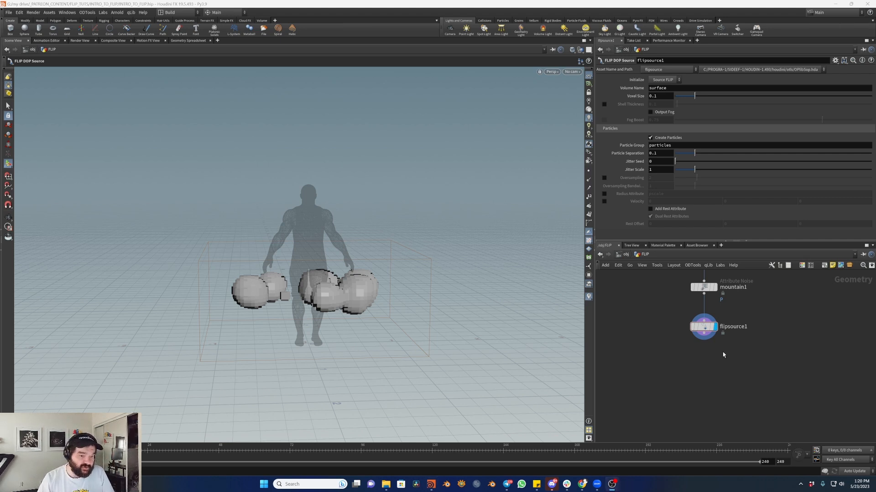
{"action": "left_click", "coordinate": [710, 376]}
{"action": "key", "text": "Tab"}
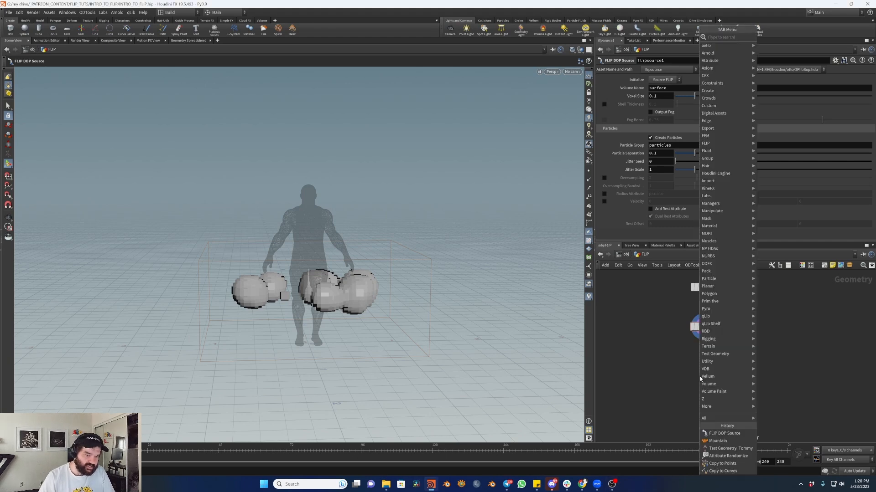
{"action": "type", "text": "primi"}
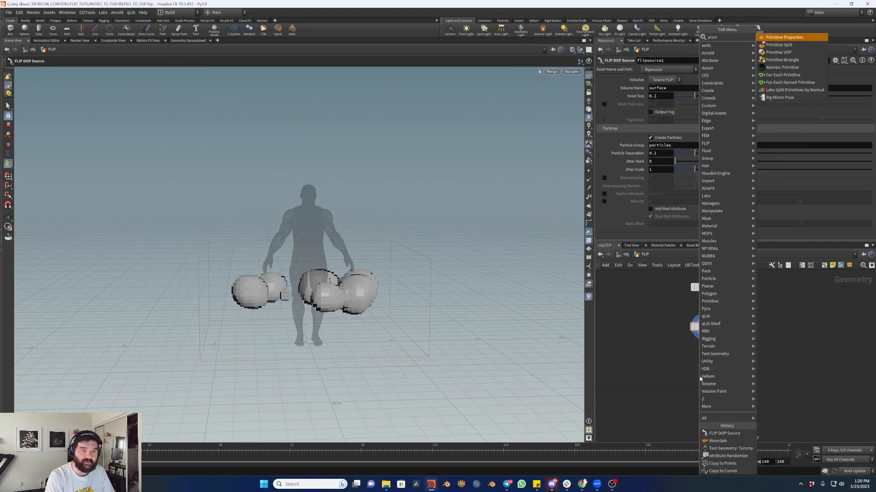
{"action": "key", "text": "Return"}
{"action": "left_click", "coordinate": [692, 366]}
{"action": "left_click_drag", "start_coordinate": [703, 333], "coordinate": [698, 368]}
{"action": "left_click", "coordinate": [715, 375]}
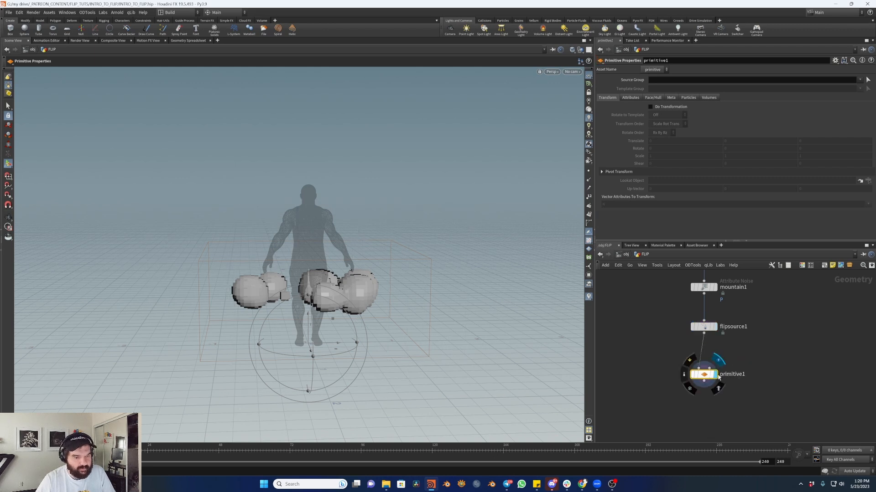
- Enable Adjust Visualization for volumes on primitive1 and set the display mode to Invisible
{"action": "left_click", "coordinate": [708, 97]}
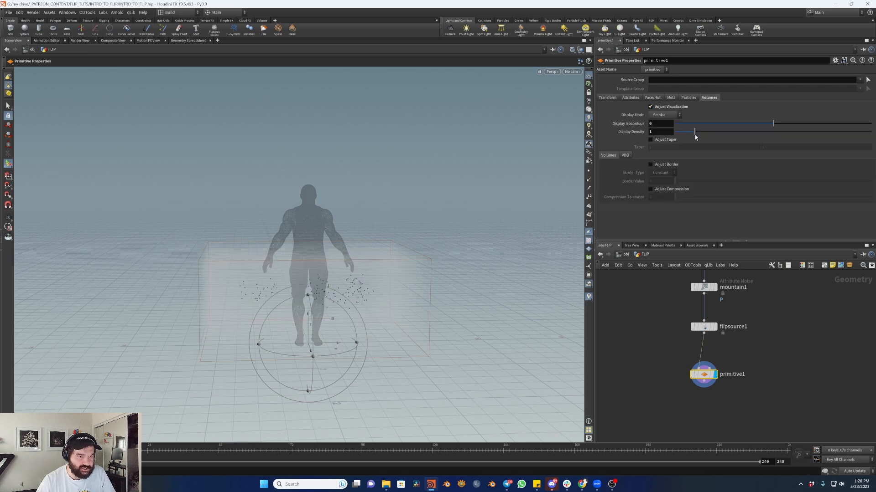
{"action": "left_click", "coordinate": [668, 116]}
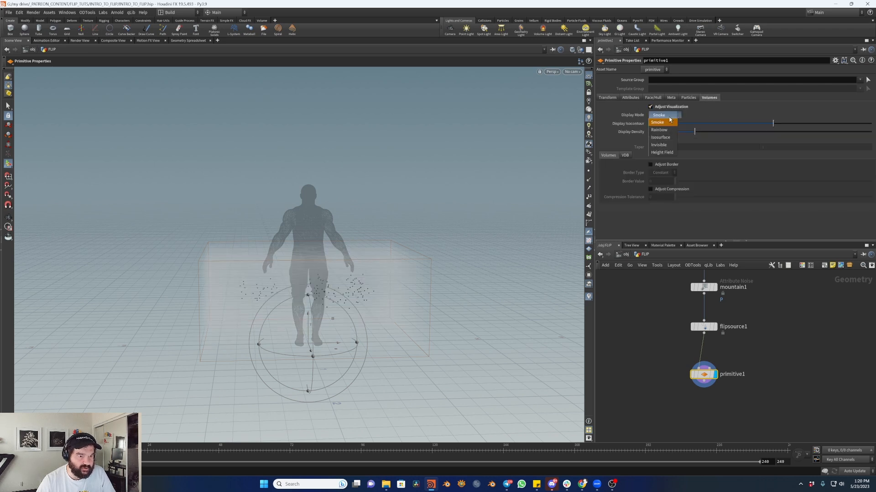
{"action": "left_click", "coordinate": [661, 145]}
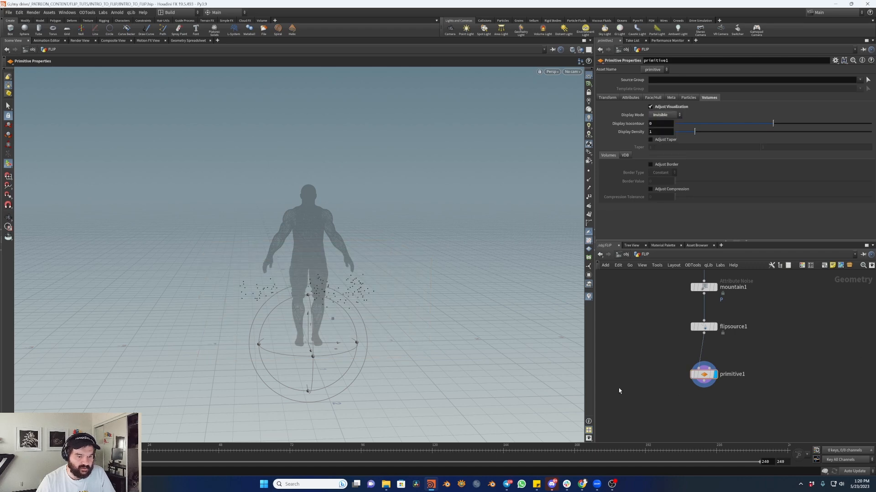
- Compare the FLIP source's surface volume with its particles by alternating the display between flipsource1 and primitive1
{"action": "mouse_move", "coordinate": [351, 292]}
{"action": "right_mouse_down", "text": "alt"}
{"action": "mouse_move", "coordinate": [385, 261]}
{"action": "mouse_move", "coordinate": [381, 279]}
{"action": "mouse_move", "coordinate": [354, 307]}
{"action": "right_mouse_up", "text": "alt"}
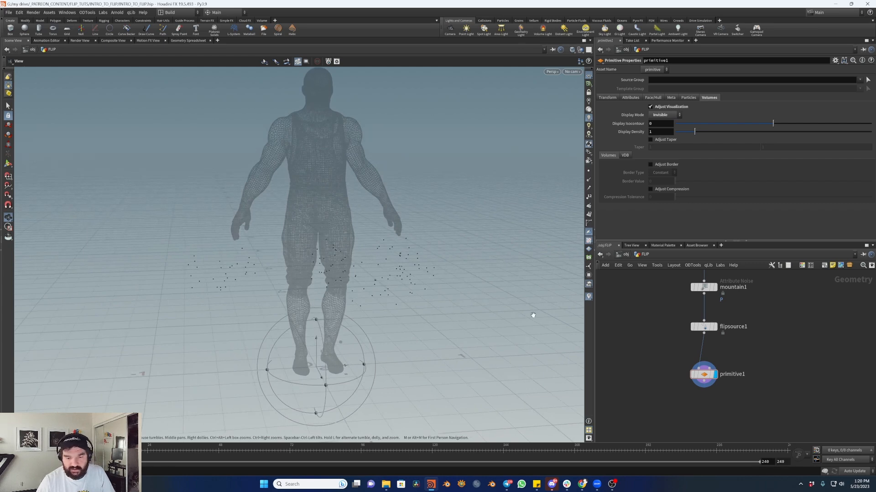
{"action": "left_click", "coordinate": [714, 327]}
{"action": "left_click", "coordinate": [702, 326]}
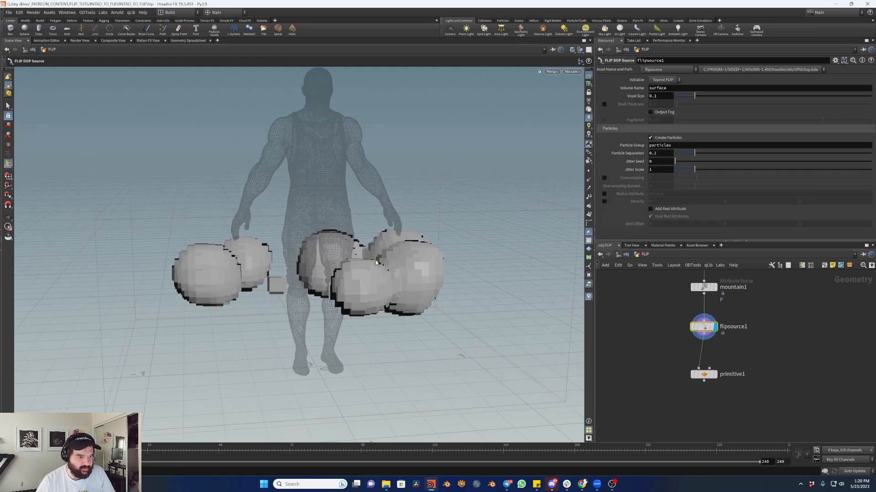
{"action": "mouse_move", "coordinate": [381, 290]}
{"action": "left_mouse_down"}
{"action": "mouse_move", "coordinate": [424, 332]}
{"action": "mouse_move", "coordinate": [399, 287]}
{"action": "mouse_move", "coordinate": [405, 279]}
{"action": "mouse_move", "coordinate": [387, 277]}
{"action": "left_mouse_up"}
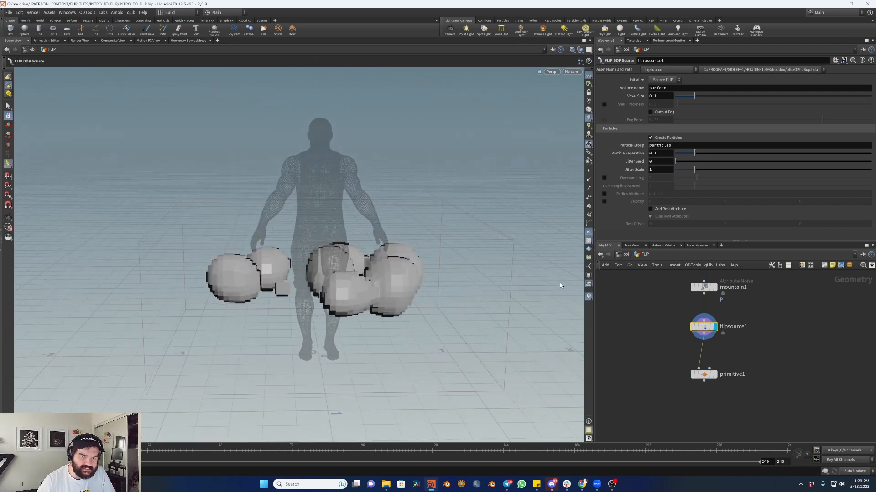
{"action": "left_click", "coordinate": [714, 375]}
{"action": "left_click", "coordinate": [702, 374]}
{"action": "left_click", "coordinate": [715, 327]}
{"action": "left_click", "coordinate": [704, 328]}
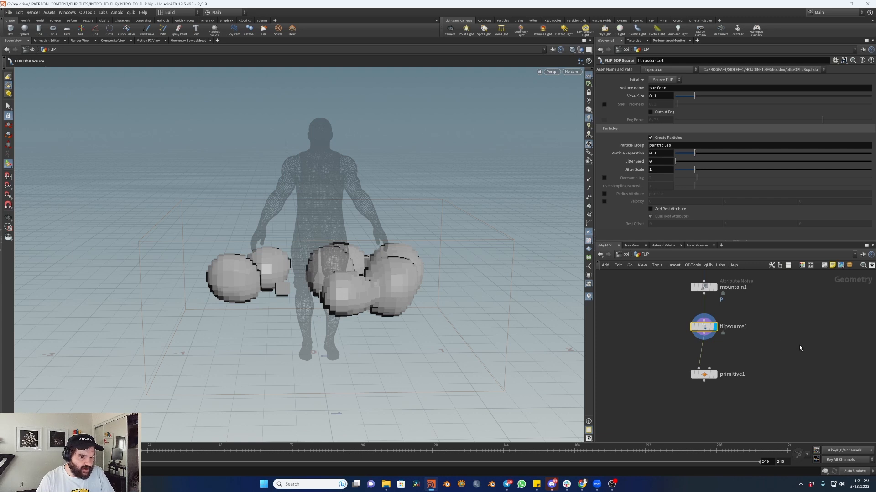
- Try a voxel size of 0.02 on the FLIP source
{"action": "left_click", "coordinate": [667, 96]}
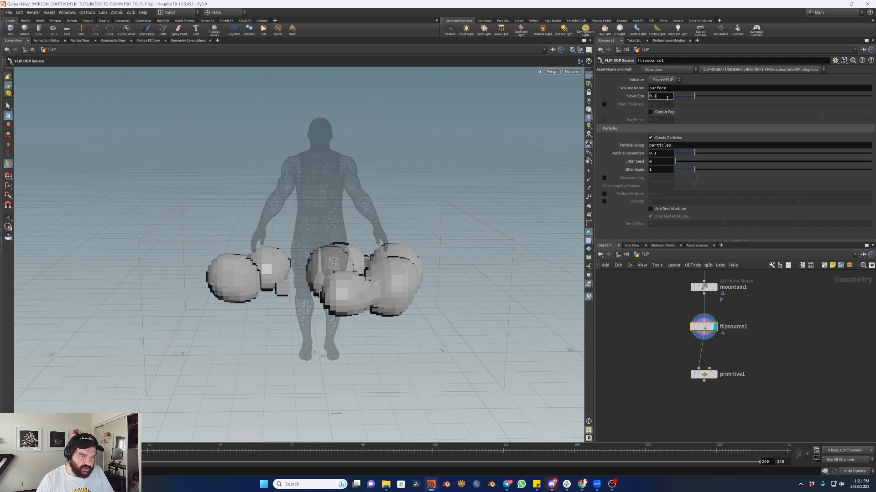
{"action": "key", "text": "BackSpace"}
{"action": "type", "text": "02"}
{"action": "key", "text": "Return"}
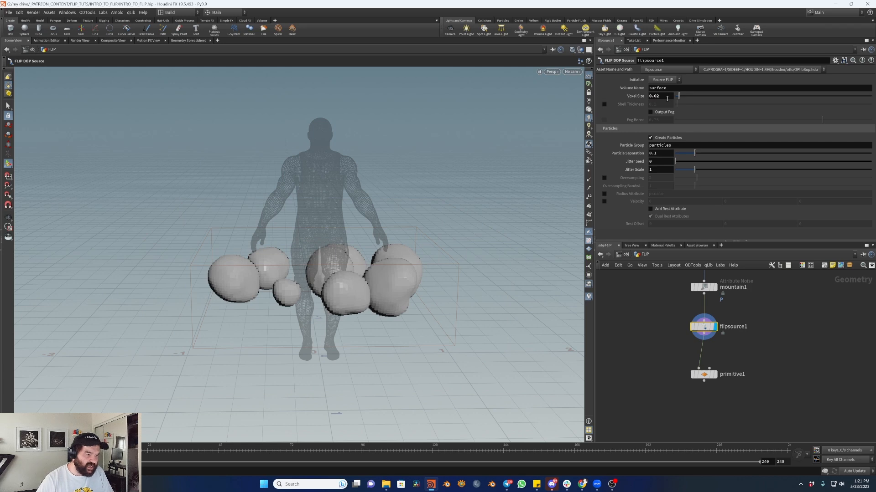
- Set the FLIP source's voxel size to 0.01 and inspect the detail of the resulting surface up close
{"action": "left_click", "coordinate": [667, 96]}
{"action": "key", "text": "BackSpace"}
{"action": "type", "text": "1"}
{"action": "key", "text": "Return"}
{"action": "left_click_drag", "start_coordinate": [361, 262], "coordinate": [388, 278], "text": "alt"}
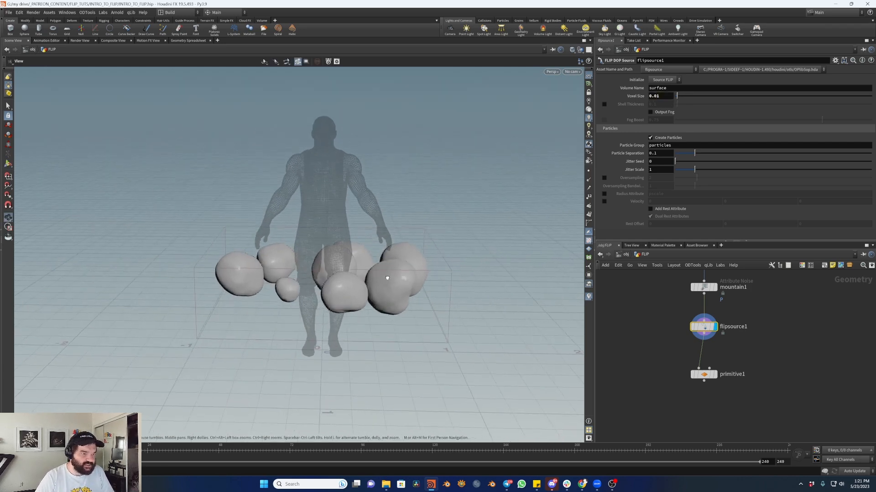
{"action": "right_click_drag", "start_coordinate": [387, 278], "coordinate": [479, 269], "text": "alt"}
{"action": "left_click_drag", "start_coordinate": [479, 269], "coordinate": [479, 248], "text": "alt"}
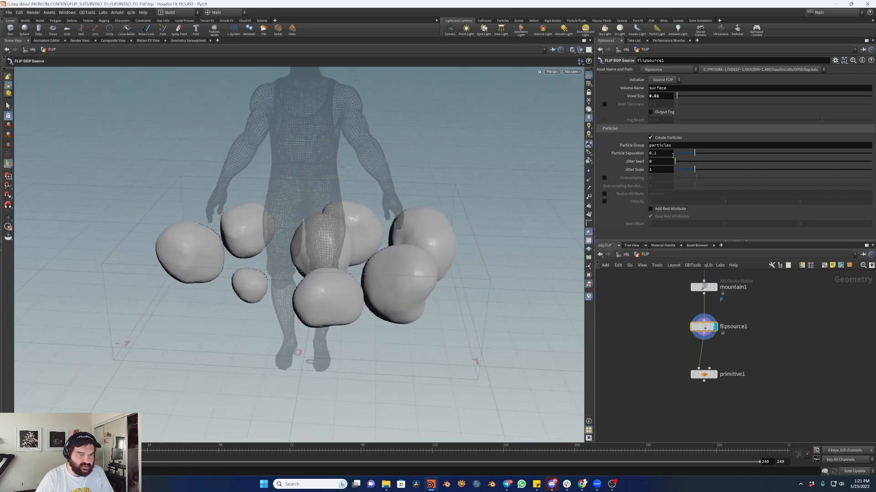
- Switch the display to primitive1 to view only the FLIP source's particles
{"action": "left_click", "coordinate": [715, 375]}
{"action": "left_click", "coordinate": [705, 375]}
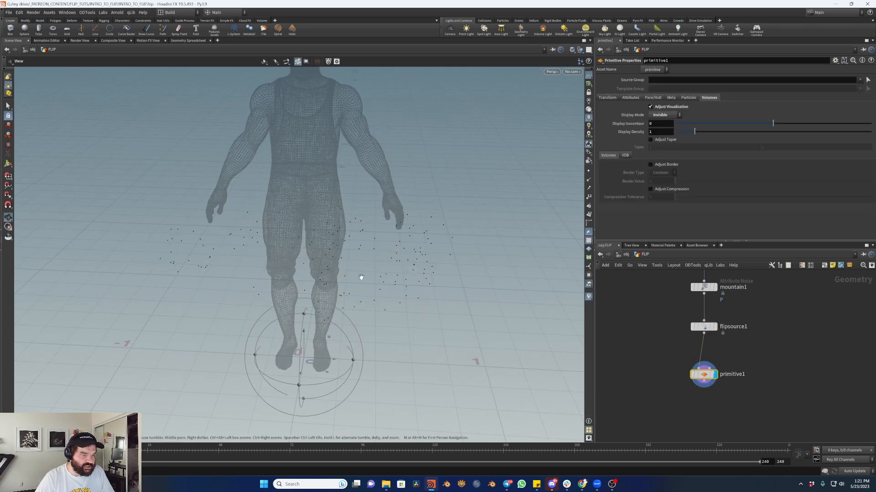
- Set the particle separation on flipsource1 to 0.01 and view the denser particles
{"action": "left_click_drag", "start_coordinate": [360, 277], "coordinate": [330, 300], "text": "alt"}
{"action": "left_click_drag", "start_coordinate": [684, 314], "coordinate": [814, 357]}
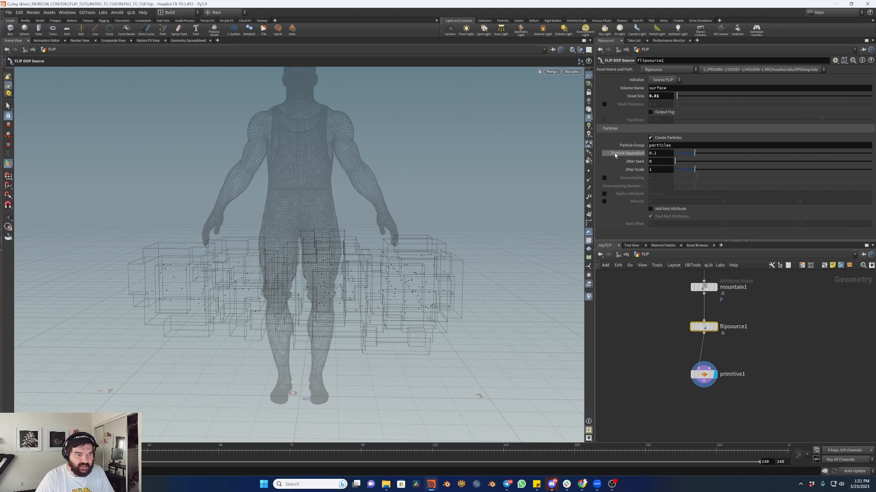
{"action": "left_click", "coordinate": [667, 155]}
{"action": "type", "text": "0.01"}
{"action": "key", "text": "Return"}
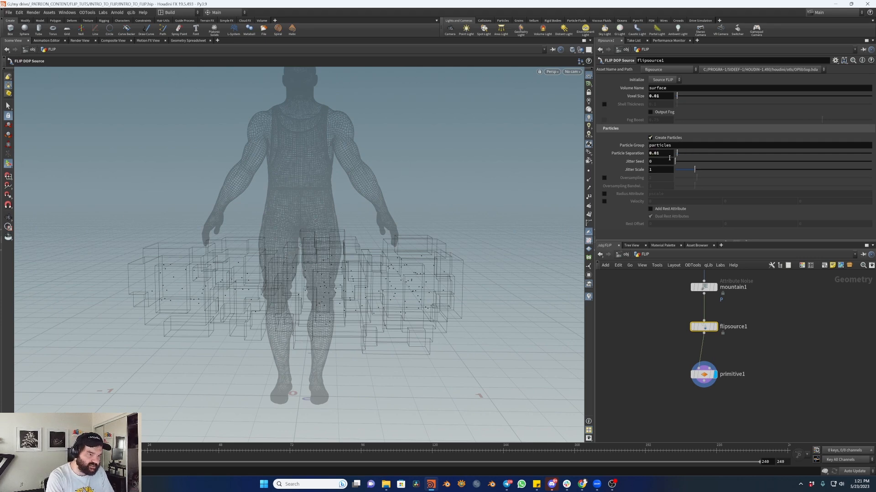
{"action": "left_click_drag", "start_coordinate": [420, 273], "coordinate": [559, 174]}
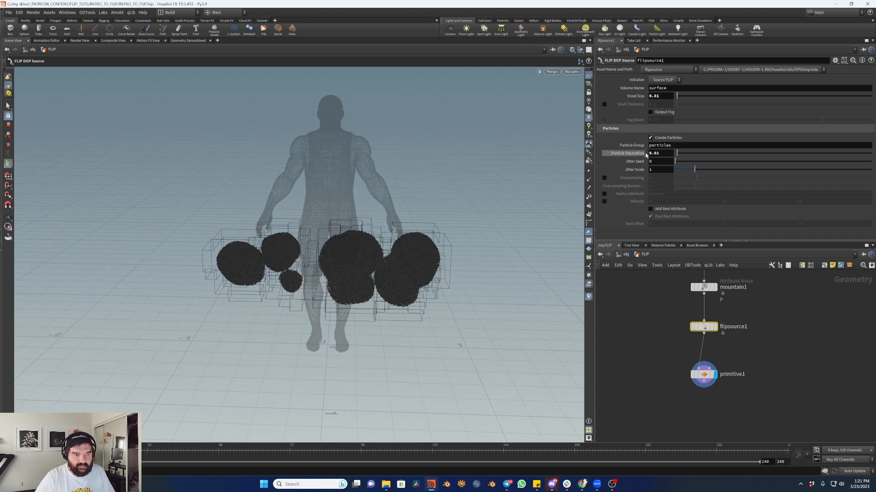
- Set the voxel size on flipsource1 to 0.02
{"action": "left_click", "coordinate": [661, 96]}
{"action": "key", "text": "BackSpace"}
{"action": "type", "text": "2"}
{"action": "left_click", "coordinate": [791, 352]}
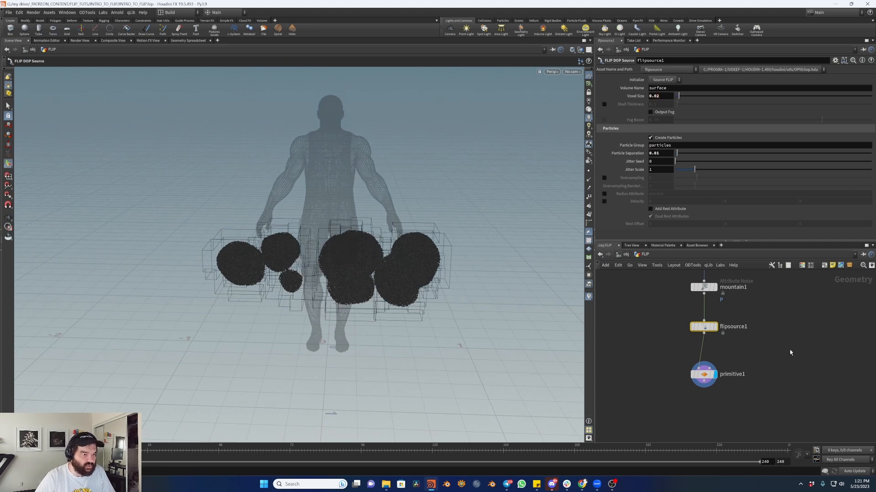
{"action": "left_click", "coordinate": [660, 154]}
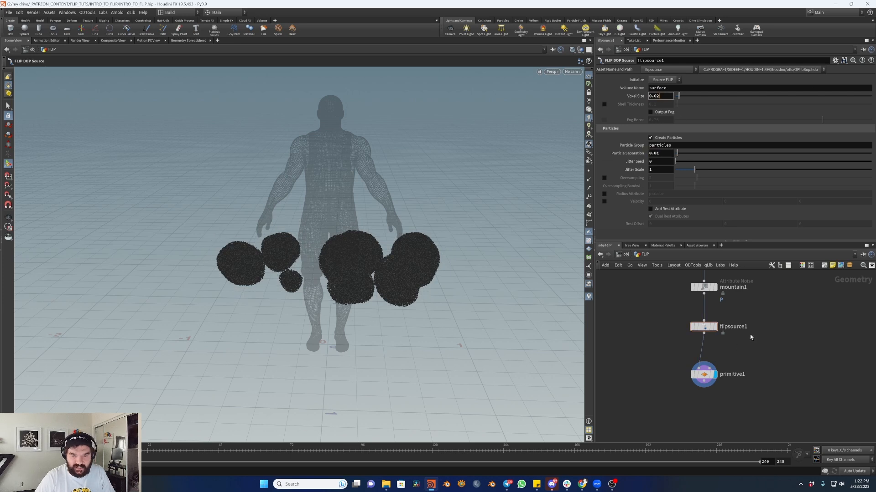
{"action": "mouse_move", "coordinate": [771, 371]}
{"action": "middle_mouse_down"}
{"action": "mouse_move", "coordinate": [779, 348]}
{"action": "mouse_move", "coordinate": [768, 365]}
{"action": "mouse_move", "coordinate": [773, 374]}
{"action": "middle_mouse_up"}
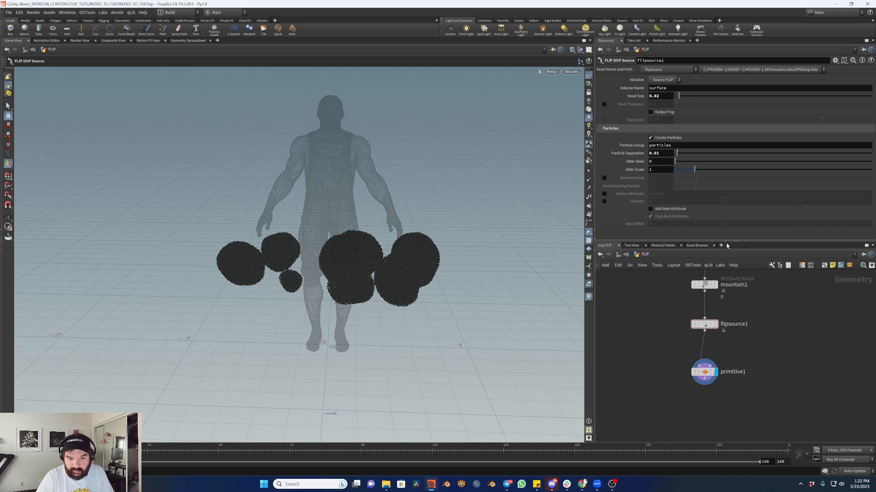
{"action": "middle_click_drag", "start_coordinate": [733, 412], "coordinate": [735, 378]}
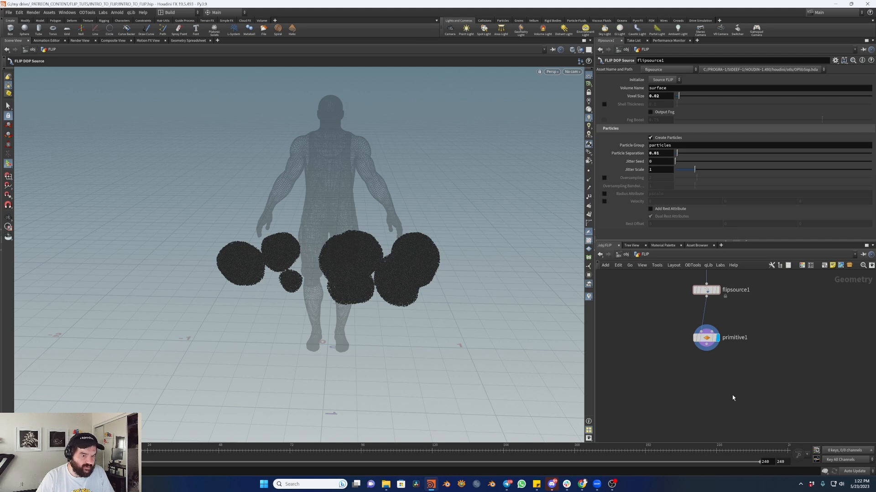
- Add a DOP Network below primitive1, connect primitive1 to its first input and display it
{"action": "left_click", "coordinate": [705, 338]}
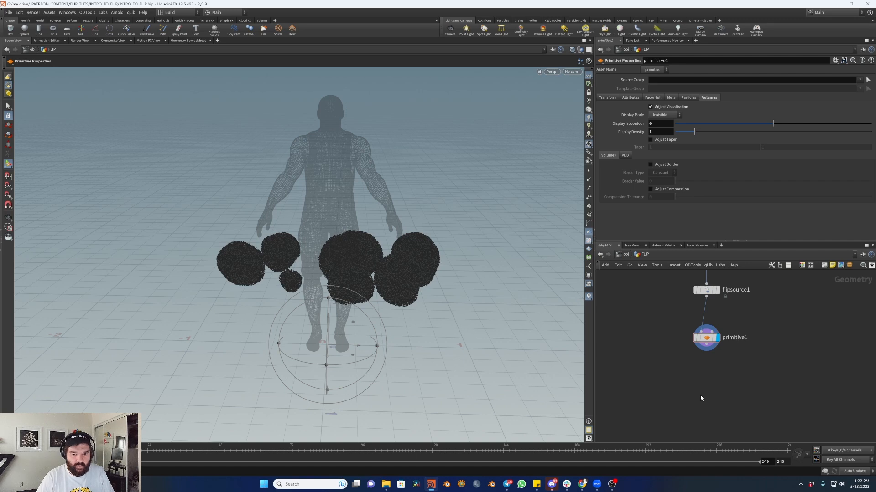
{"action": "key", "text": "Tab"}
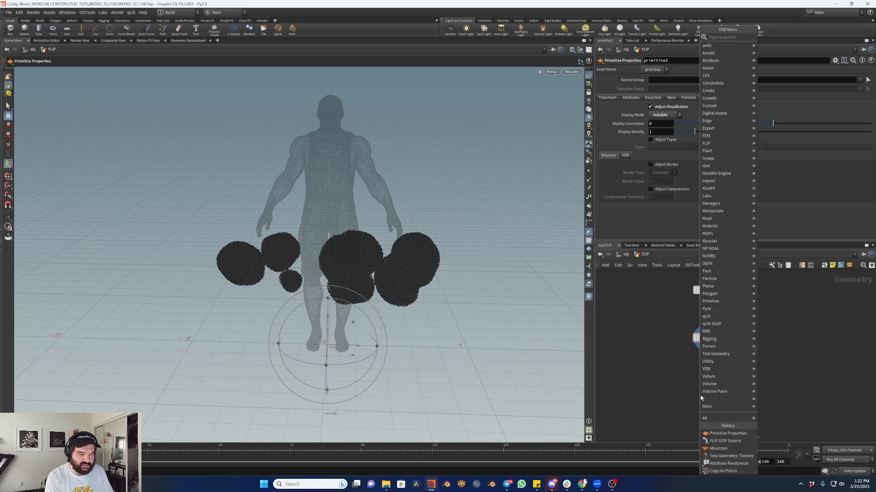
{"action": "type", "text": "dopne"}
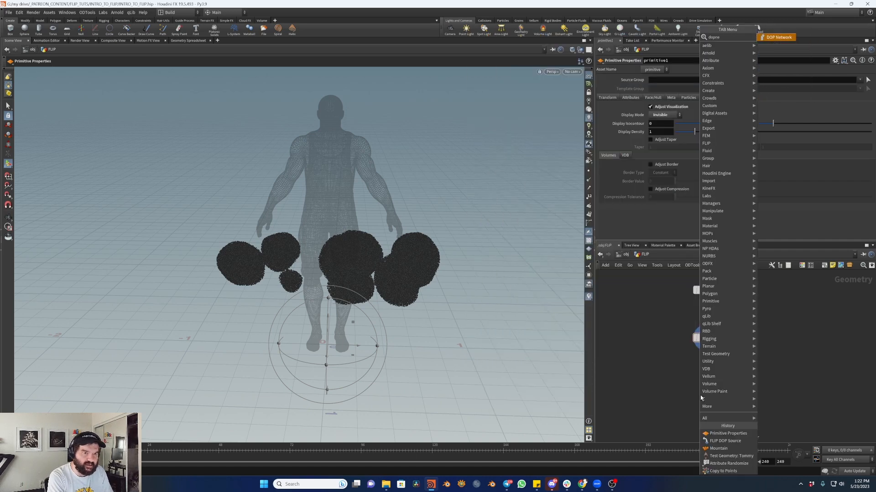
{"action": "key", "text": "Return"}
{"action": "left_click", "coordinate": [701, 398]}
{"action": "left_click_drag", "start_coordinate": [701, 397], "coordinate": [706, 344]}
{"action": "left_click", "coordinate": [718, 390]}
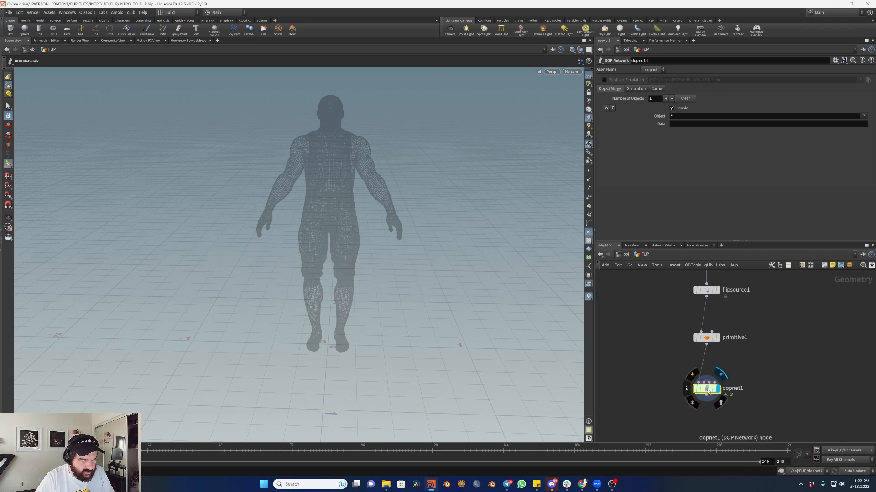
- Go inside dopnet1 and add a FLIP Solver connected to the output node
{"action": "double_click", "coordinate": [707, 391]}
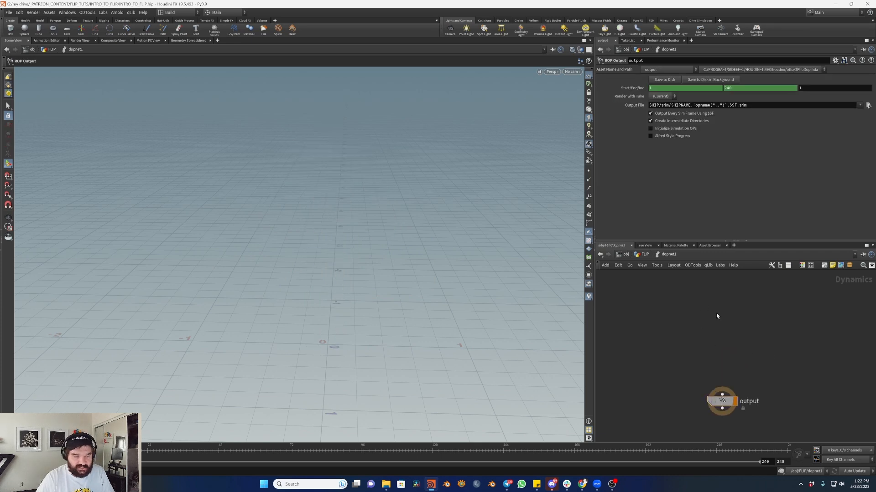
{"action": "key", "text": "Tab"}
{"action": "type", "text": "flipo"}
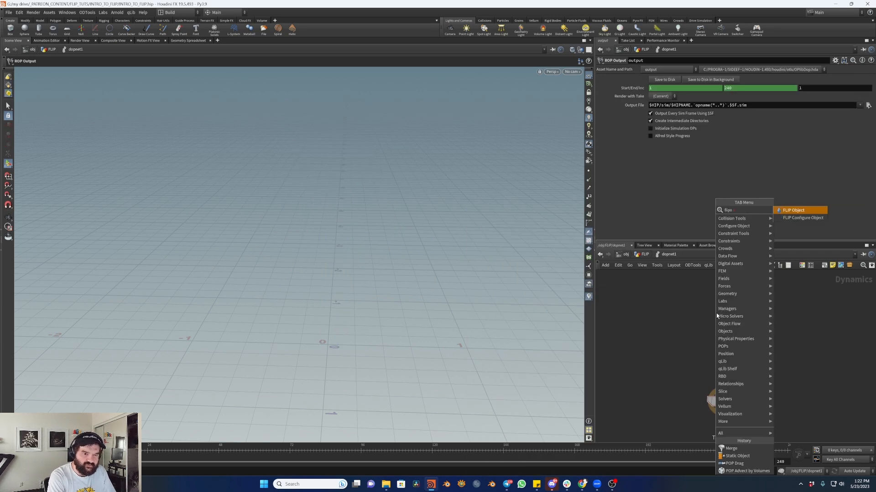
{"action": "key", "text": "BackSpace"}
{"action": "key", "text": "Down"}
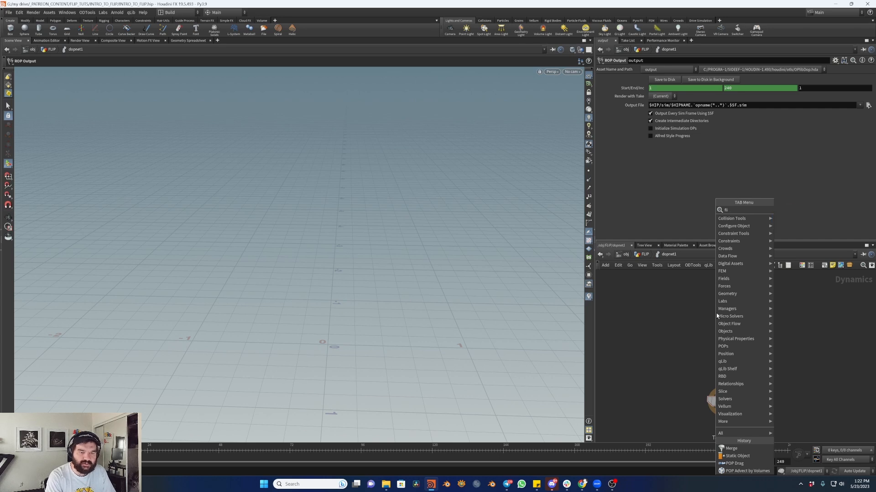
{"action": "key", "text": "Return"}
{"action": "left_click", "coordinate": [715, 322]}
{"action": "left_click", "coordinate": [722, 394]}
{"action": "left_click_drag", "start_coordinate": [716, 314], "coordinate": [723, 329]}
{"action": "middle_click_drag", "start_coordinate": [707, 303], "coordinate": [699, 335]}
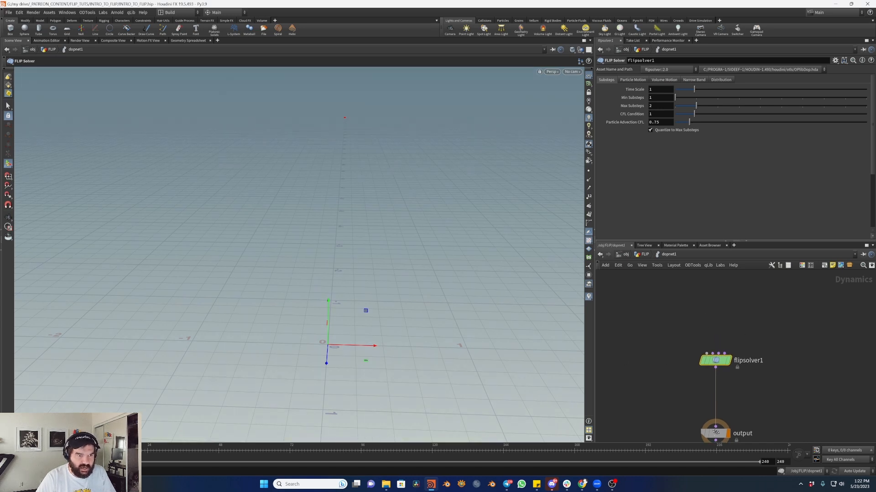
- Add a FLIP Object and connect it to the first input of the FLIP solver
{"action": "scroll", "coordinate": [697, 355], "scroll_direction": "up", "scroll_amount": 2}
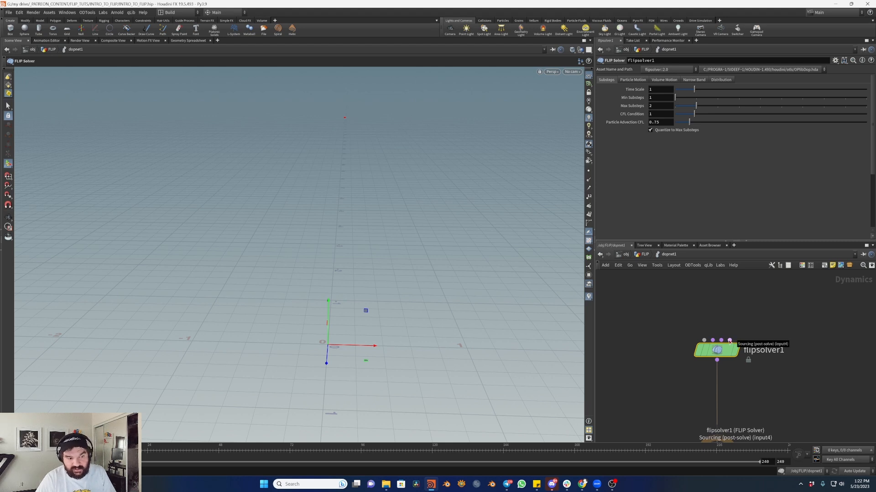
{"action": "middle_click_drag", "start_coordinate": [670, 329], "coordinate": [686, 362]}
{"action": "scroll", "coordinate": [742, 365], "scroll_direction": "down", "scroll_amount": 3}
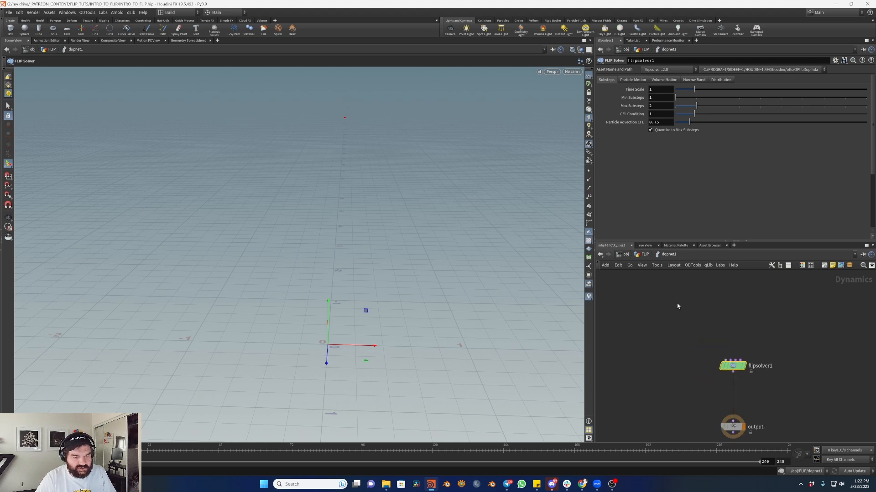
{"action": "key", "text": "Tab"}
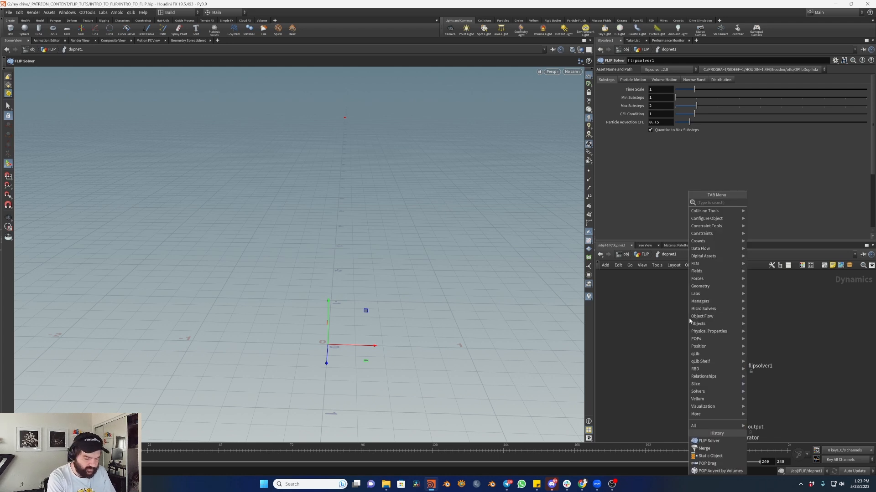
{"action": "type", "text": "flip"}
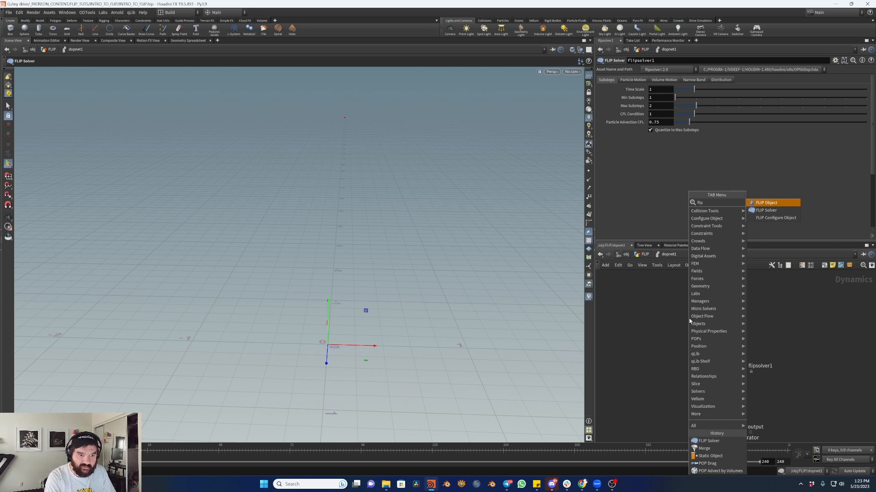
{"action": "key", "text": "Return"}
{"action": "left_click_drag", "start_coordinate": [689, 324], "coordinate": [727, 360]}
{"action": "left_click", "coordinate": [733, 365]}
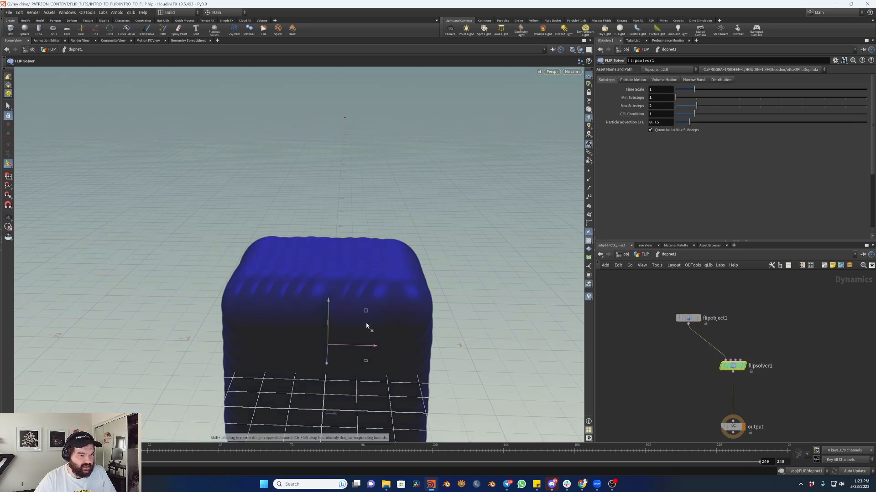
- Examine the default fluid cube in the viewport and select flipobject1 to inspect its initial data settings
{"action": "scroll", "coordinate": [342, 319], "scroll_direction": "down", "scroll_amount": 10}
{"action": "scroll", "coordinate": [346, 296], "scroll_direction": "up", "scroll_amount": 10}
{"action": "left_click_drag", "start_coordinate": [371, 293], "coordinate": [267, 190]}
{"action": "right_click_drag", "start_coordinate": [267, 190], "coordinate": [373, 237]}
{"action": "key", "text": "Return"}
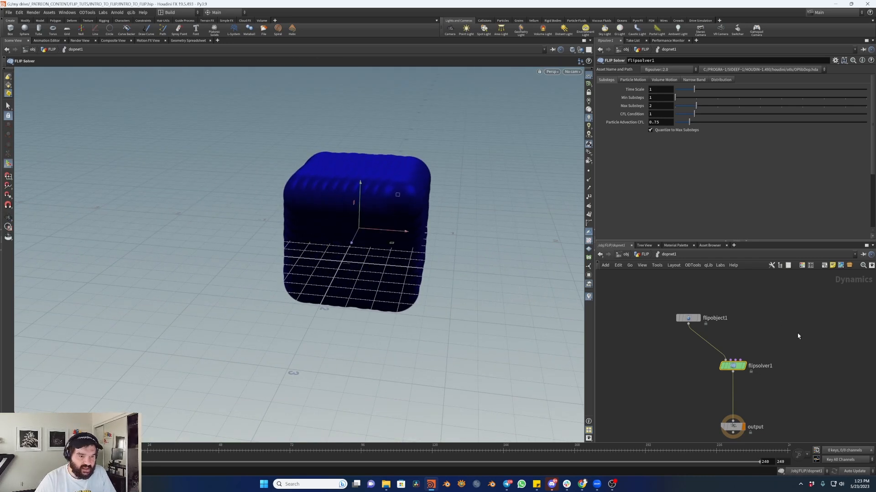
{"action": "left_click_drag", "start_coordinate": [788, 327], "coordinate": [612, 266]}
{"action": "left_click_drag", "start_coordinate": [741, 297], "coordinate": [635, 330]}
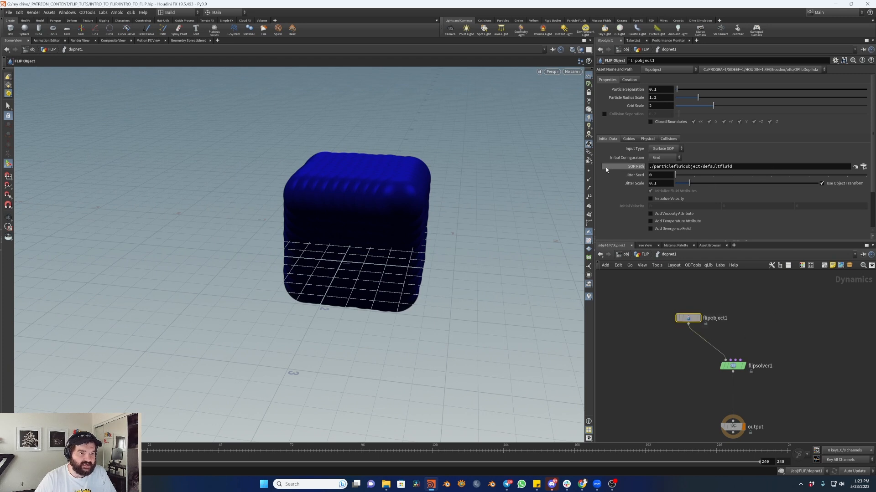
- Try clearing the FLIP object's SOP path, and undo the change to restore the default fluid
{"action": "triple_click", "coordinate": [785, 171]}
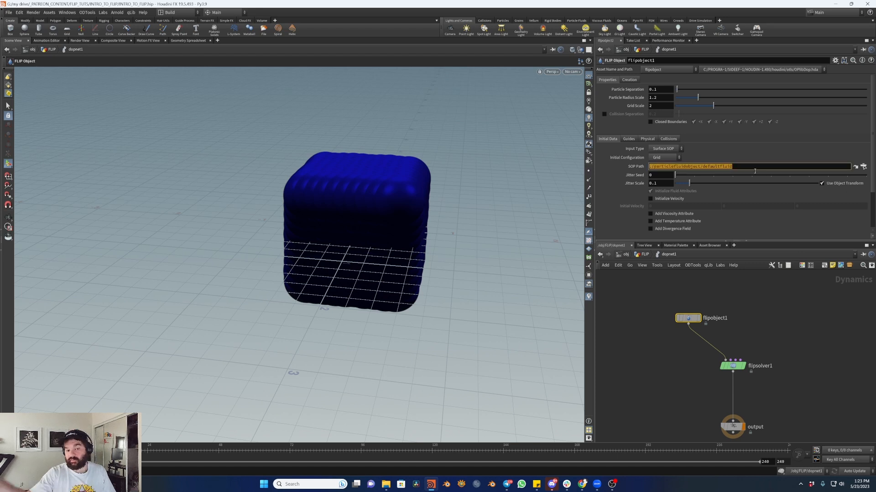
{"action": "key", "text": "BackSpace"}
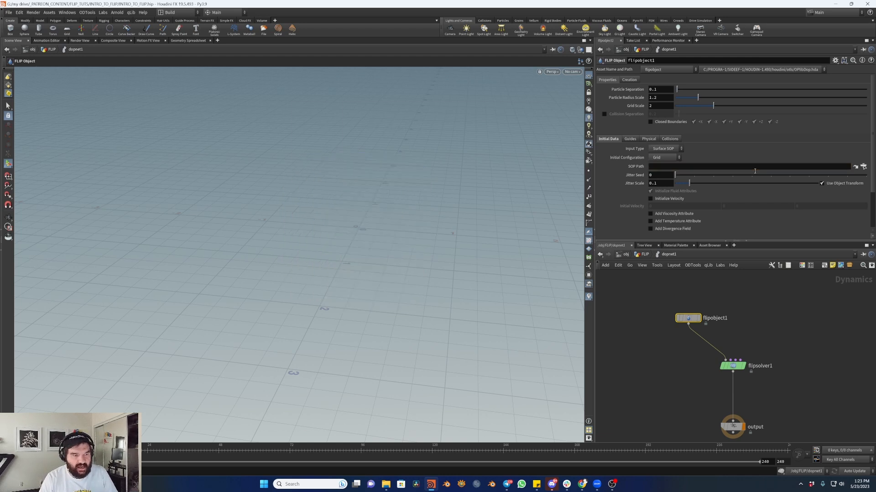
{"action": "middle_click_drag", "start_coordinate": [774, 318], "coordinate": [760, 327]}
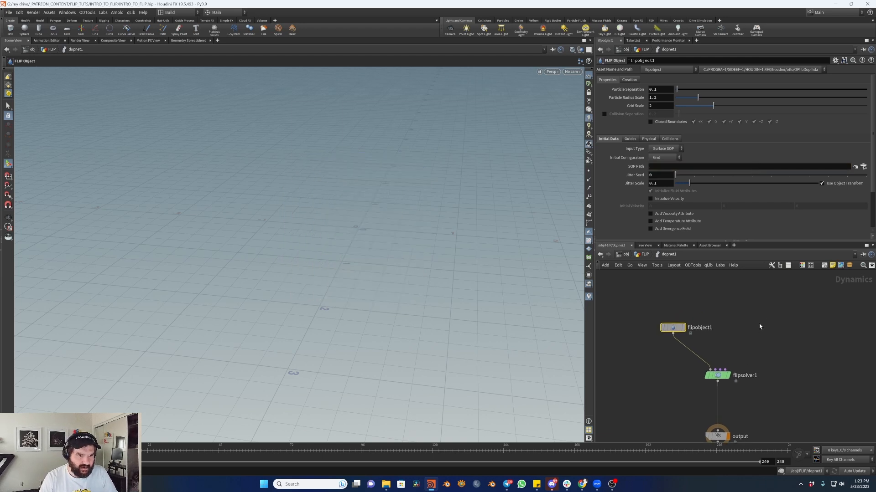
{"action": "key", "text": "ctrl+z"}
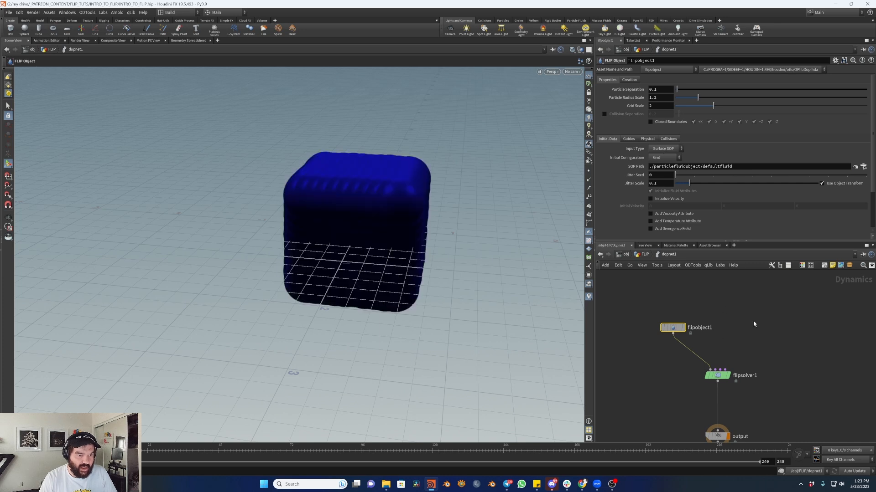
- Change the FLIP object's particle guide visualization from sprites to Particles
{"action": "key", "text": "Escape"}
{"action": "left_click_drag", "start_coordinate": [409, 172], "coordinate": [452, 183]}
{"action": "right_click_drag", "start_coordinate": [451, 183], "coordinate": [418, 178]}
{"action": "left_click_drag", "start_coordinate": [418, 178], "coordinate": [357, 178]}
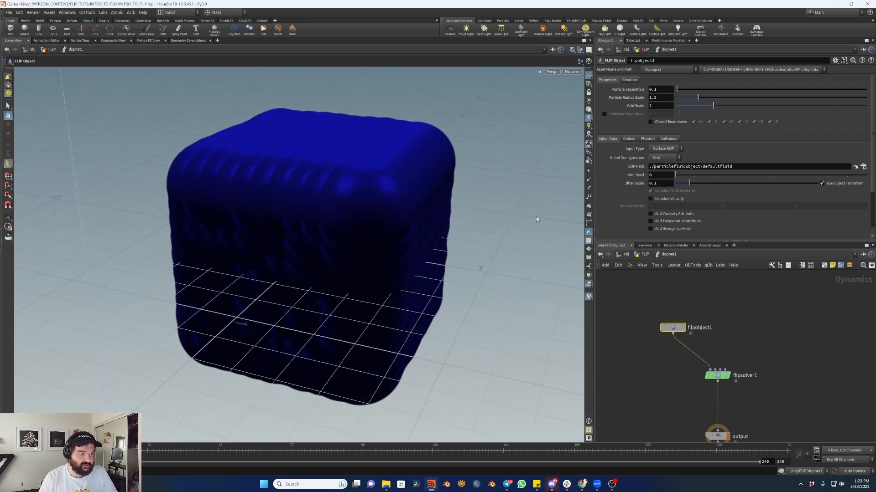
{"action": "left_click", "coordinate": [629, 139]}
{"action": "left_click", "coordinate": [611, 140]}
{"action": "left_click", "coordinate": [628, 140]}
{"action": "left_click", "coordinate": [640, 149]}
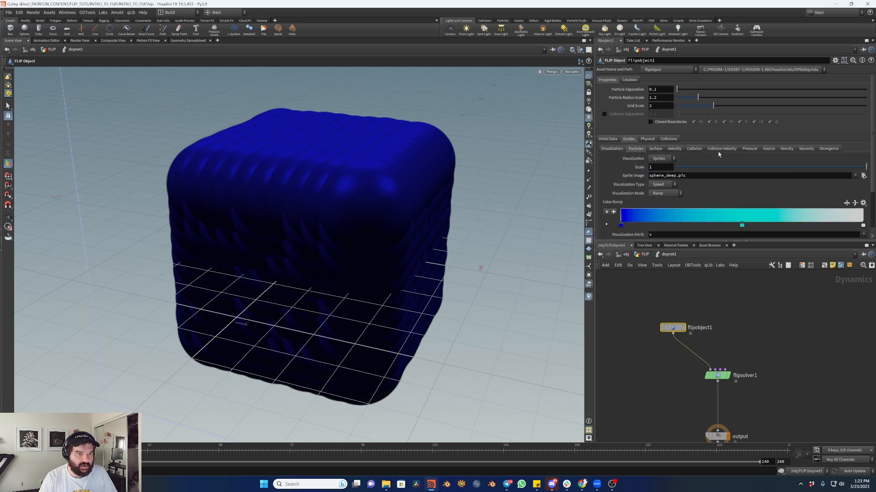
{"action": "left_click", "coordinate": [659, 159]}
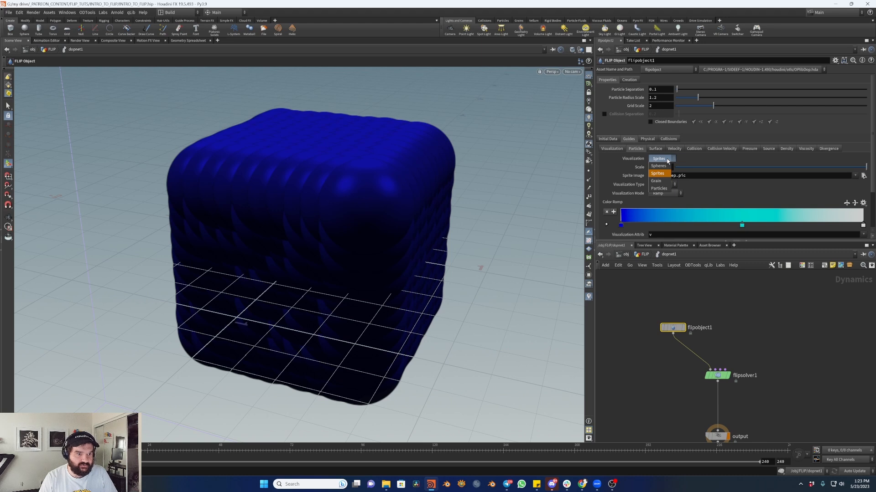
{"action": "left_click", "coordinate": [661, 188]}
- Examine the fluid's particle grid in the viewport from several angles and distances
{"action": "left_click_drag", "start_coordinate": [277, 240], "coordinate": [557, 197], "text": "alt"}
{"action": "middle_click_drag", "start_coordinate": [182, 305], "coordinate": [389, 240], "text": "alt"}
{"action": "key", "text": "space+h"}
{"action": "left_click_drag", "start_coordinate": [292, 253], "coordinate": [346, 245], "text": "alt"}
{"action": "right_click_drag", "start_coordinate": [347, 246], "coordinate": [511, 241], "text": "alt"}
{"action": "right_click_drag", "start_coordinate": [249, 280], "coordinate": [498, 254], "text": "alt"}
{"action": "right_click_drag", "start_coordinate": [201, 279], "coordinate": [263, 269], "text": "alt"}
{"action": "left_click_drag", "start_coordinate": [263, 269], "coordinate": [375, 206], "text": "alt"}
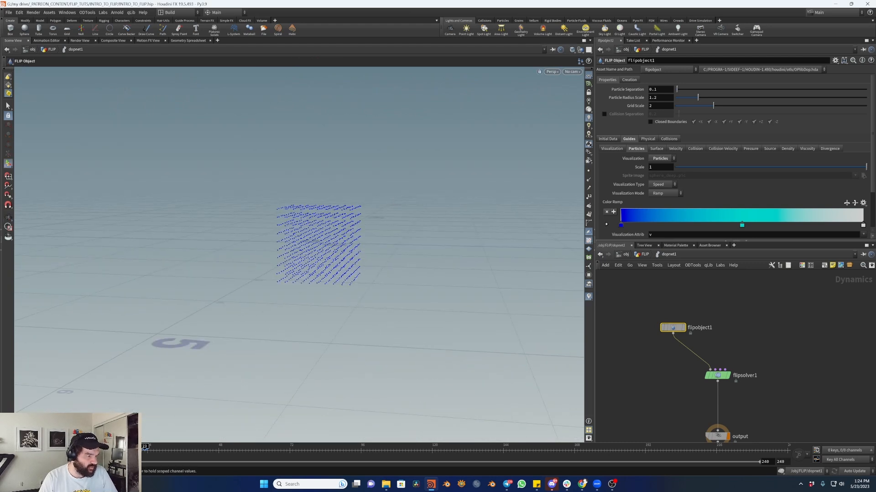
- Insert a Gravity Force node between the FLIP solver and the output node
{"action": "scroll", "coordinate": [794, 381], "scroll_direction": "down", "scroll_amount": 2}
{"action": "key", "text": "Tab"}
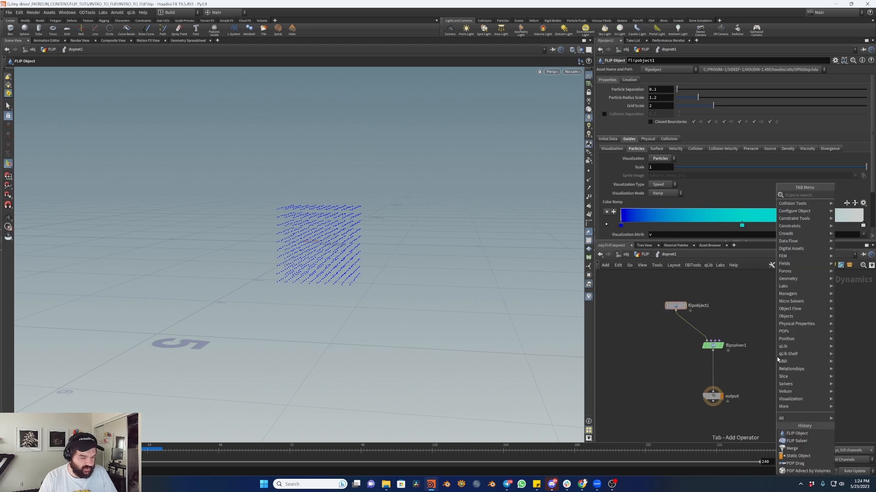
{"action": "key", "text": "Escape"}
{"action": "left_click", "coordinate": [778, 360]}
{"action": "left_click_drag", "start_coordinate": [777, 358], "coordinate": [713, 373]}
{"action": "key", "text": "Up"}
{"action": "key", "text": "ctrl+Up"}
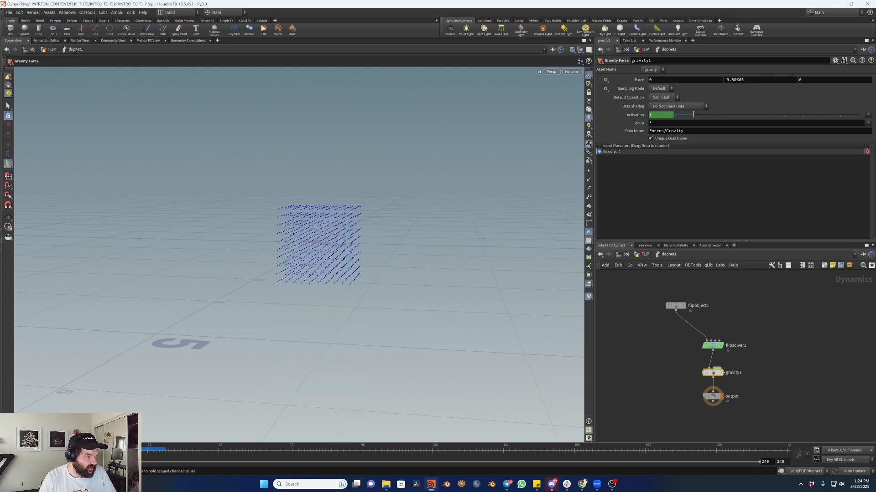
- Clear the FLIP object's SOP path so it starts without the default fluid
{"action": "left_click_drag", "start_coordinate": [757, 335], "coordinate": [609, 285]}
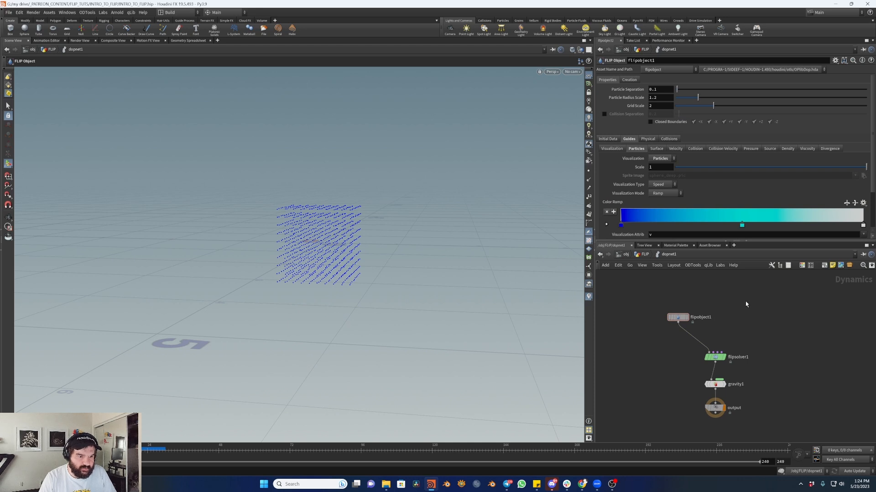
{"action": "left_click", "coordinate": [607, 139]}
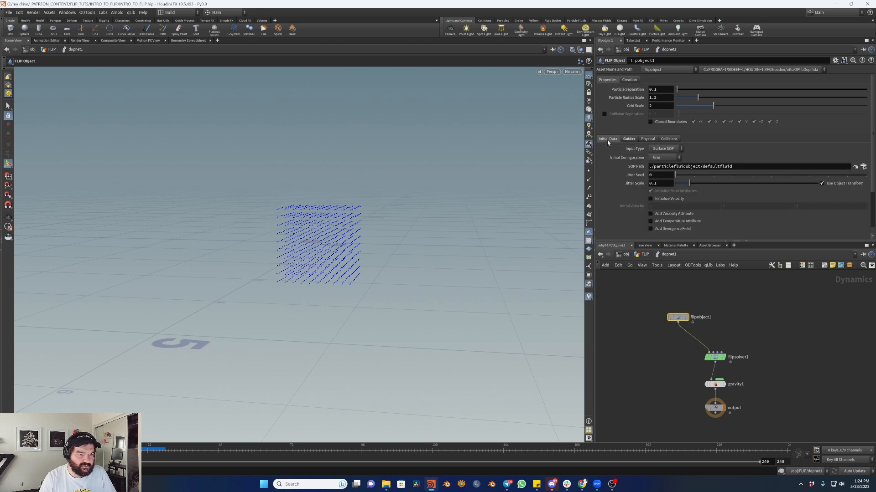
{"action": "left_click", "coordinate": [726, 167]}
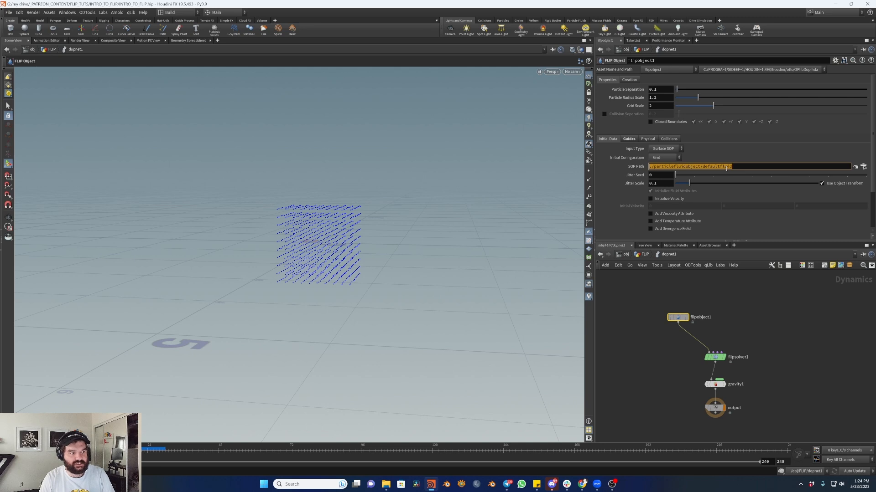
{"action": "key", "text": "BackSpace"}
{"action": "key", "text": "Return"}
- Add a Volume Source node and connect it to the FLIP solver's fourth input, Sourcing (post-solve)
{"action": "middle_click_drag", "start_coordinate": [789, 334], "coordinate": [772, 345]}
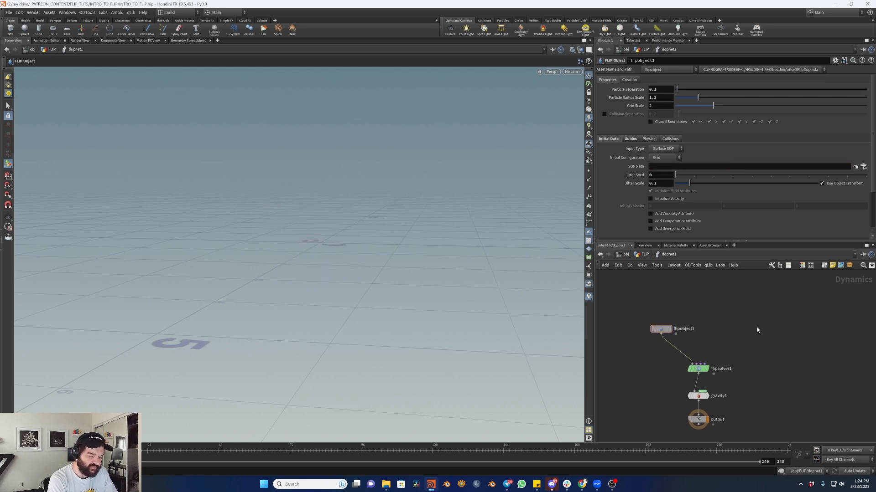
{"action": "key", "text": "Tab"}
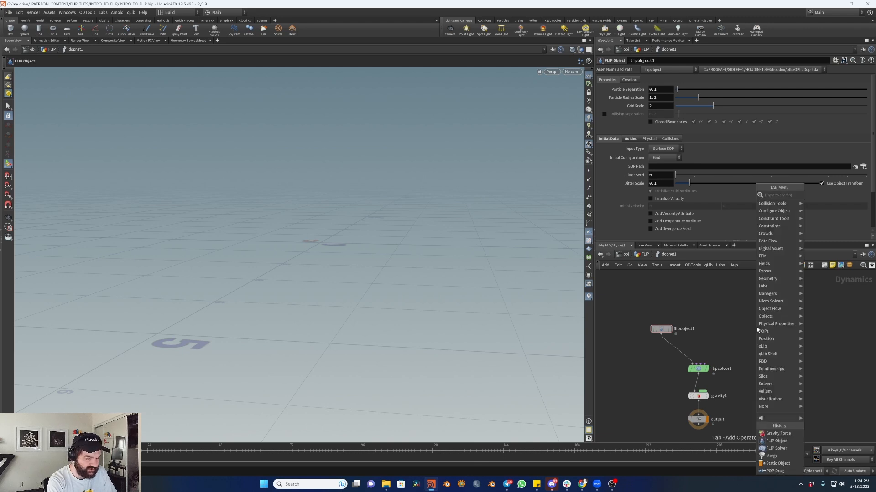
{"action": "type", "text": "volume source"}
{"action": "key", "text": "Return"}
{"action": "left_click", "coordinate": [756, 328]}
{"action": "left_click_drag", "start_coordinate": [756, 332], "coordinate": [707, 365]}
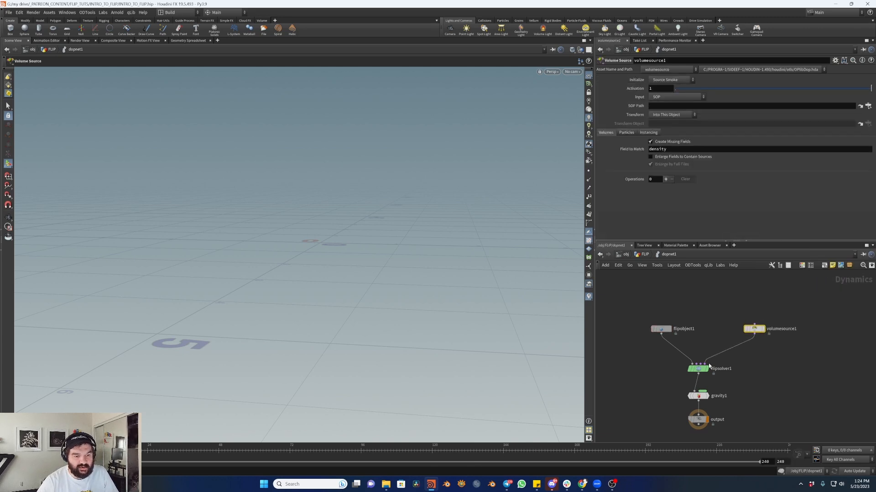
{"action": "scroll", "coordinate": [706, 365], "scroll_direction": "up", "scroll_amount": 4}
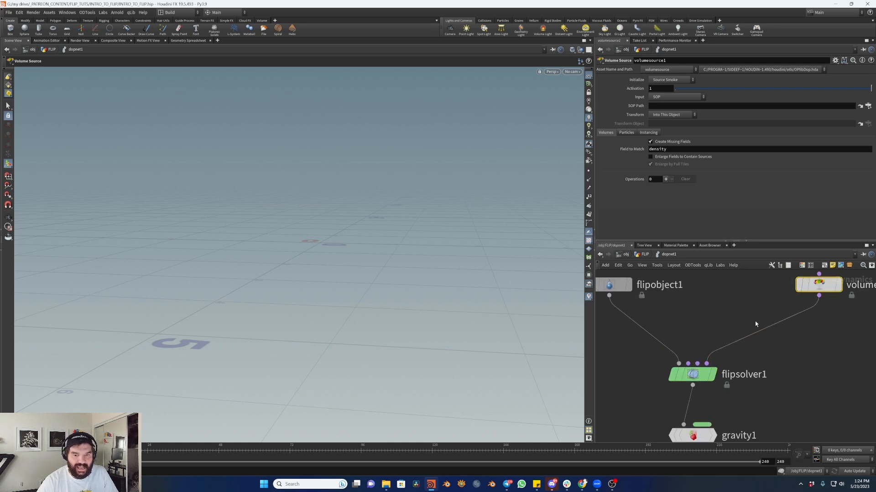
{"action": "mouse_move", "coordinate": [817, 292]}
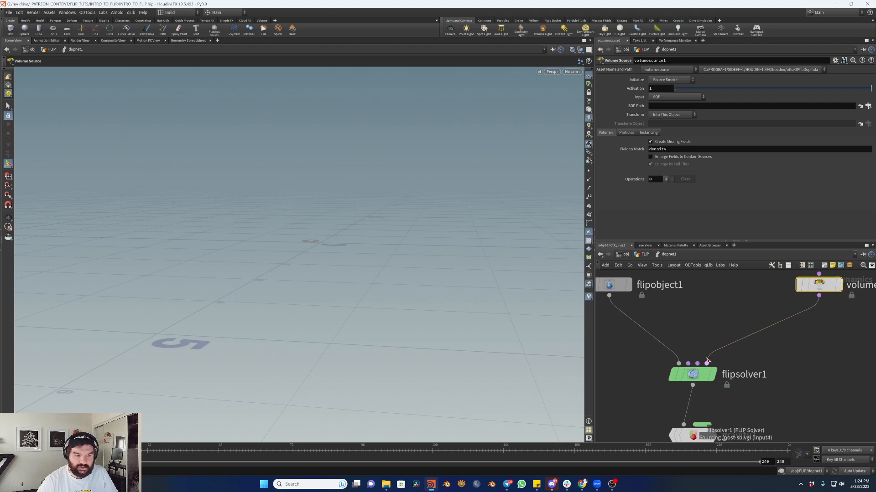
- Try adding a Pyro Solver node beside the FLIP solver, and delete it
{"action": "middle_click_drag", "start_coordinate": [838, 375], "coordinate": [770, 366]}
{"action": "key", "text": "Tab"}
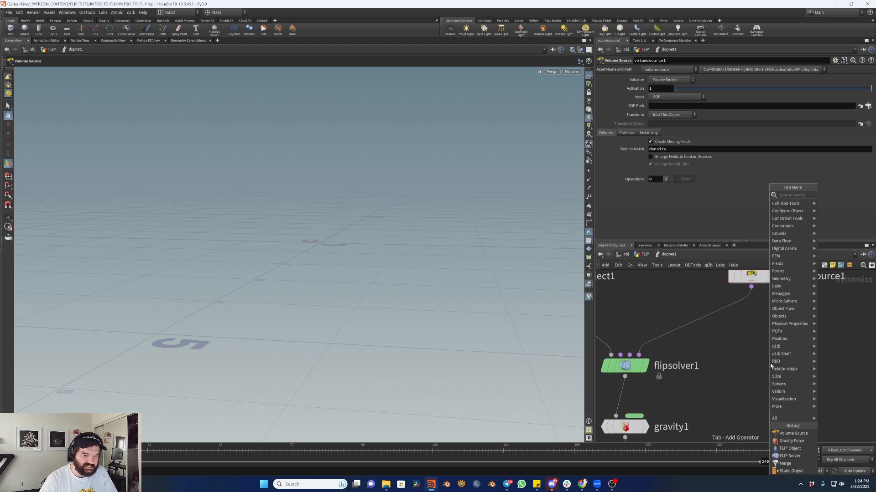
{"action": "type", "text": "pyro"}
{"action": "key", "text": "Return"}
{"action": "key", "text": "Return"}
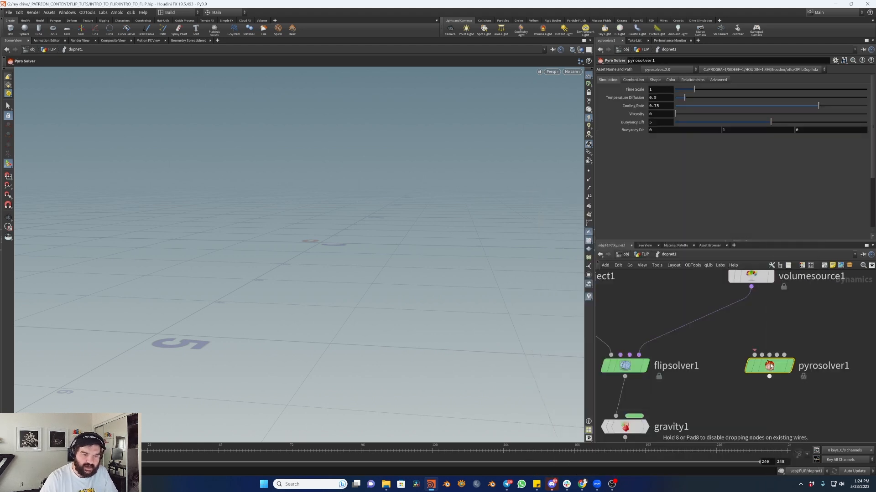
{"action": "double_click", "coordinate": [770, 366]}
{"action": "left_click", "coordinate": [667, 254]}
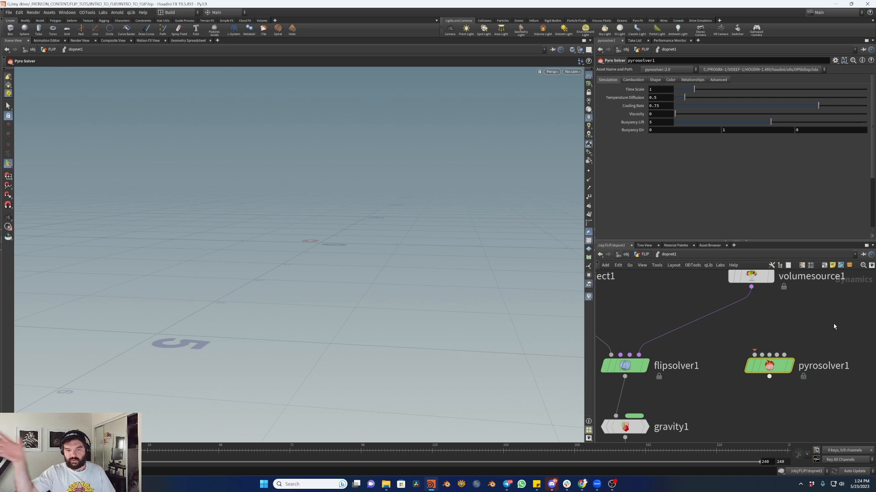
{"action": "left_click_drag", "start_coordinate": [838, 316], "coordinate": [742, 393]}
{"action": "key", "text": "Delete"}
- Set the Volume Source's input to First Context Geometry
{"action": "middle_click_drag", "start_coordinate": [719, 356], "coordinate": [764, 357]}
{"action": "left_click_drag", "start_coordinate": [786, 336], "coordinate": [600, 388]}
{"action": "scroll", "coordinate": [756, 371], "scroll_direction": "down", "scroll_amount": 3}
{"action": "middle_click_drag", "start_coordinate": [759, 370], "coordinate": [736, 371]}
{"action": "left_click", "coordinate": [751, 329]}
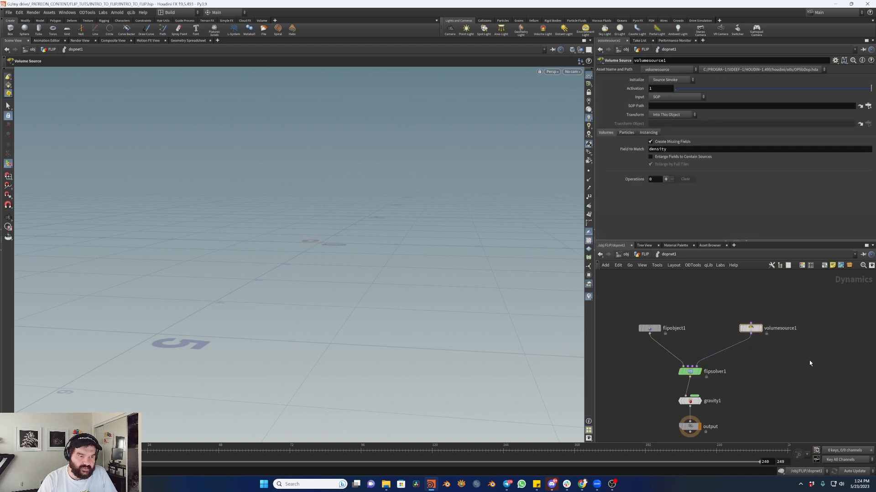
{"action": "left_click", "coordinate": [680, 97]}
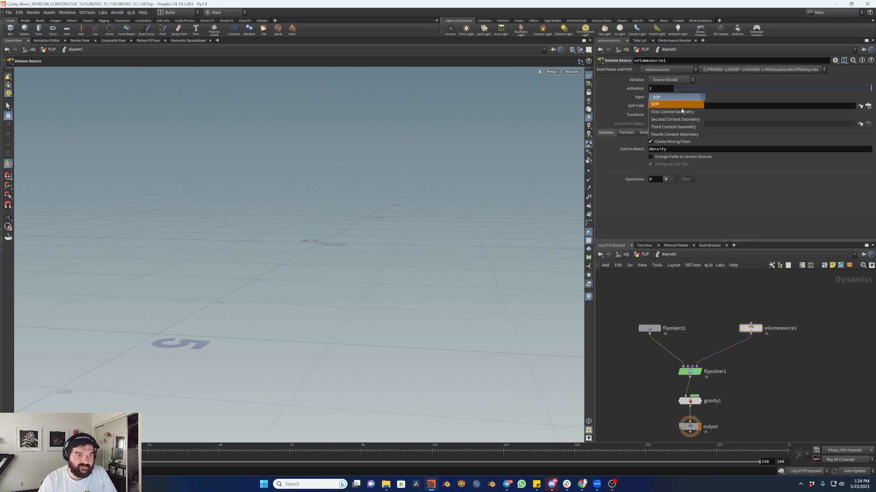
{"action": "left_click", "coordinate": [682, 112]}
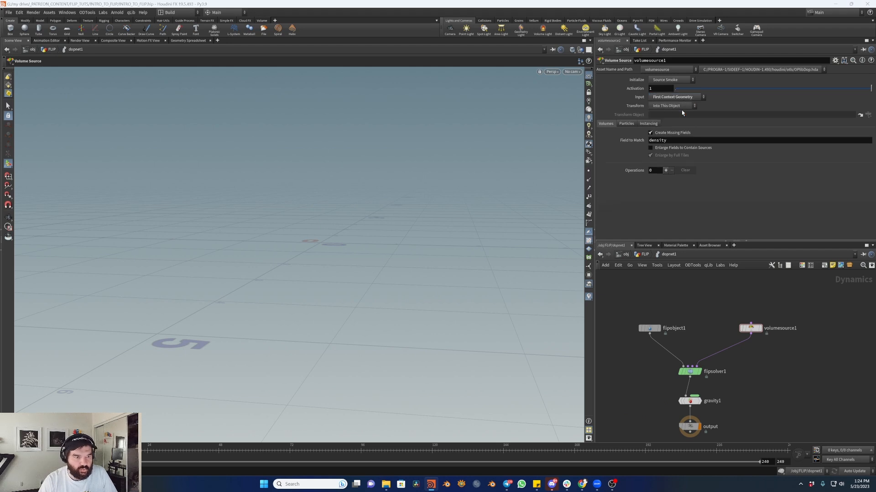
- Check what feeds the DOP network's first input in the FLIP geometry network, and return inside the DOP network
{"action": "left_click_drag", "start_coordinate": [705, 308], "coordinate": [818, 364]}
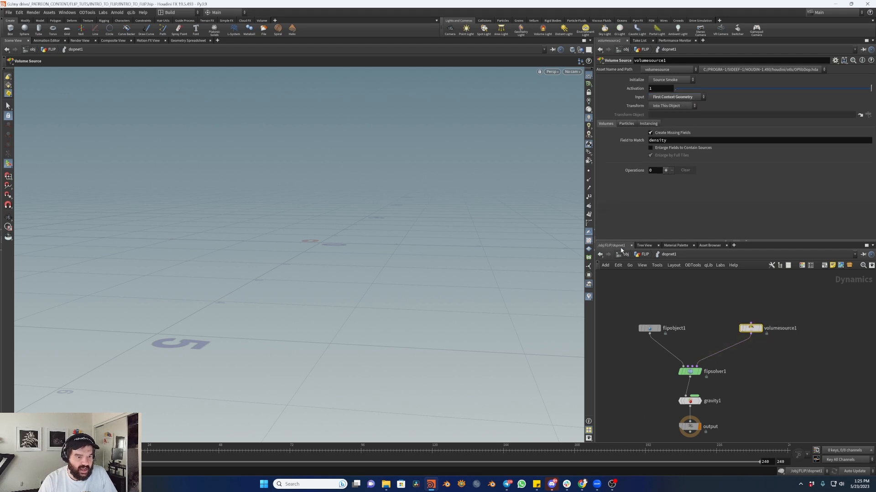
{"action": "left_click", "coordinate": [644, 254]}
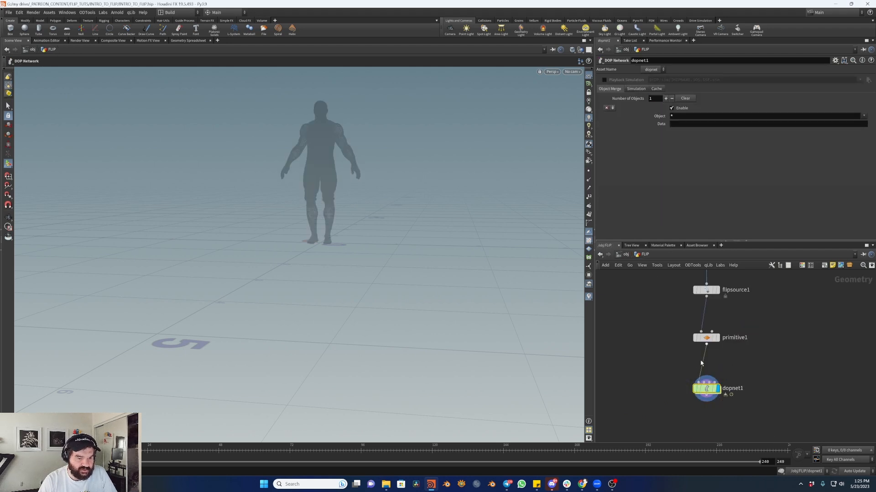
{"action": "double_click", "coordinate": [707, 390]}
{"action": "left_click_drag", "start_coordinate": [788, 361], "coordinate": [732, 305]}
{"action": "middle_click_drag", "start_coordinate": [732, 306], "coordinate": [719, 311]}
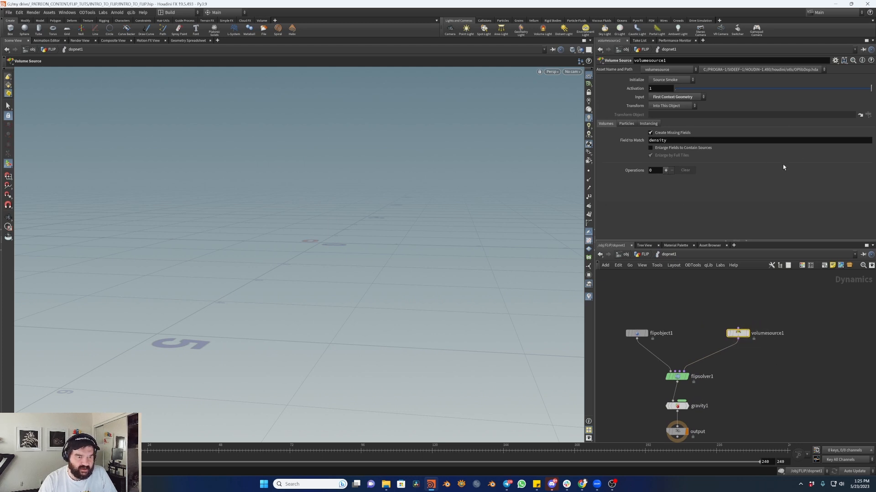
- Initialize the Volume Source with the Source FLIP preset
{"action": "left_click", "coordinate": [625, 124]}
{"action": "left_click", "coordinate": [606, 125]}
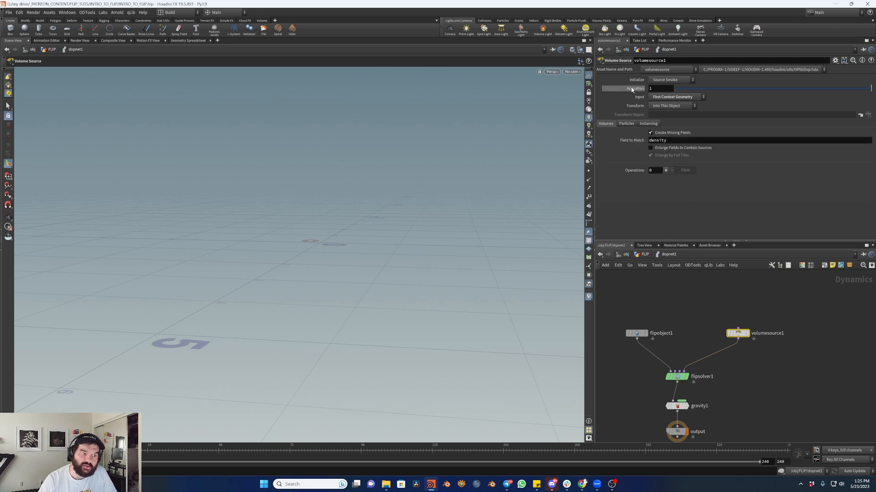
{"action": "left_click", "coordinate": [668, 80]}
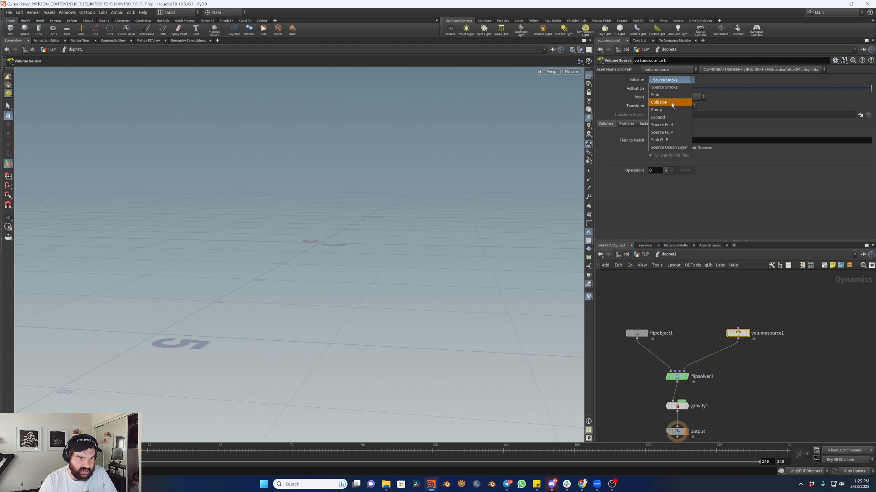
{"action": "left_click", "coordinate": [673, 133]}
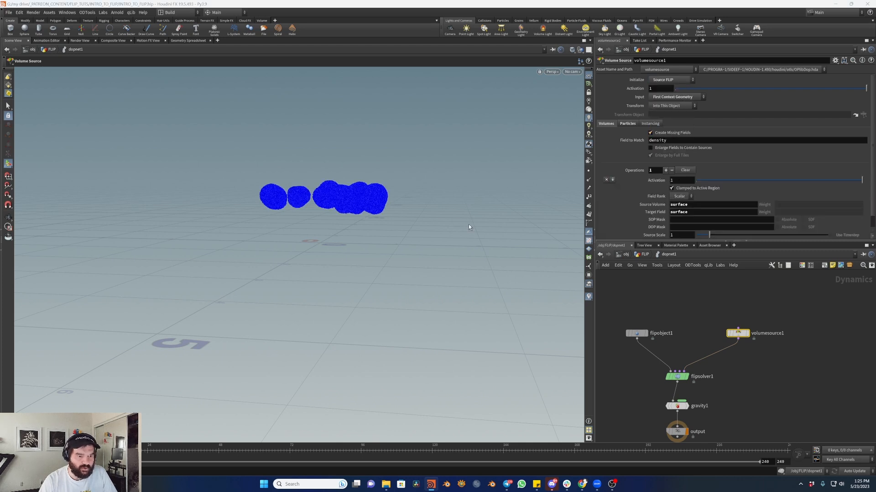
- Play the simulation and examine the sourced fluid particles from several angles and distances
{"action": "mouse_move", "coordinate": [339, 198]}
{"action": "left_mouse_down", "text": "alt"}
{"action": "mouse_move", "coordinate": [378, 199]}
{"action": "mouse_move", "coordinate": [348, 201]}
{"action": "left_mouse_up", "text": "alt"}
{"action": "middle_click_drag", "start_coordinate": [344, 201], "coordinate": [349, 249], "text": "alt"}
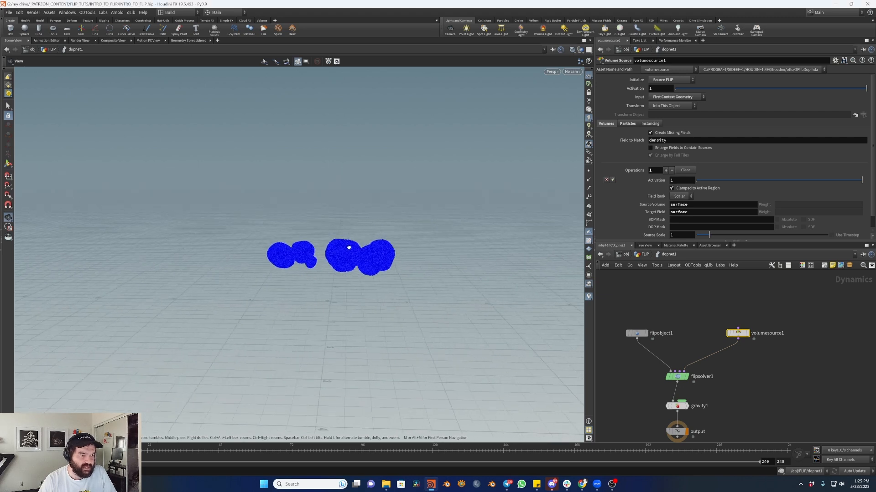
{"action": "key", "text": "Up"}
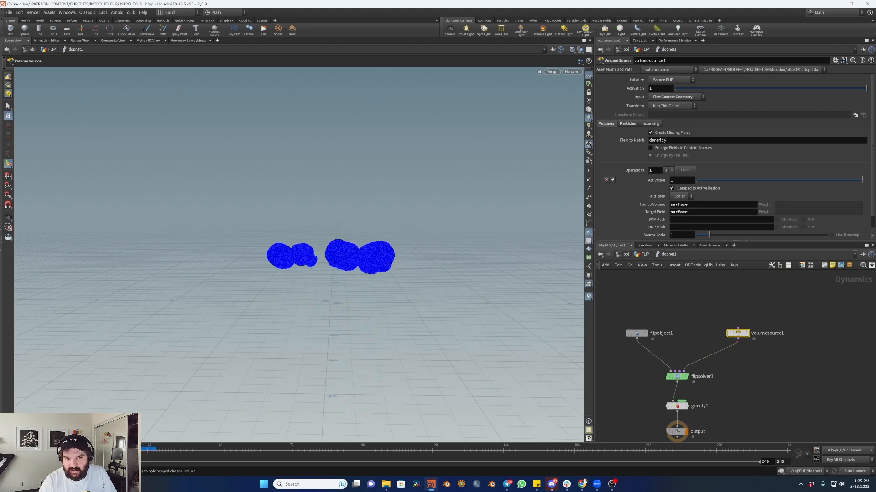
{"action": "mouse_move", "coordinate": [357, 251]}
{"action": "left_mouse_down", "text": "alt"}
{"action": "mouse_move", "coordinate": [406, 254]}
{"action": "mouse_move", "coordinate": [354, 250]}
{"action": "left_mouse_up", "text": "alt"}
{"action": "right_click_drag", "start_coordinate": [354, 251], "coordinate": [352, 280], "text": "alt"}
{"action": "left_click_drag", "start_coordinate": [378, 277], "coordinate": [371, 274], "text": "alt"}
{"action": "middle_click_drag", "start_coordinate": [371, 274], "coordinate": [356, 259], "text": "alt"}
- Check the Volume Source operation's source volume and target field names
{"action": "scroll", "coordinate": [678, 170], "scroll_direction": "down", "scroll_amount": 1}
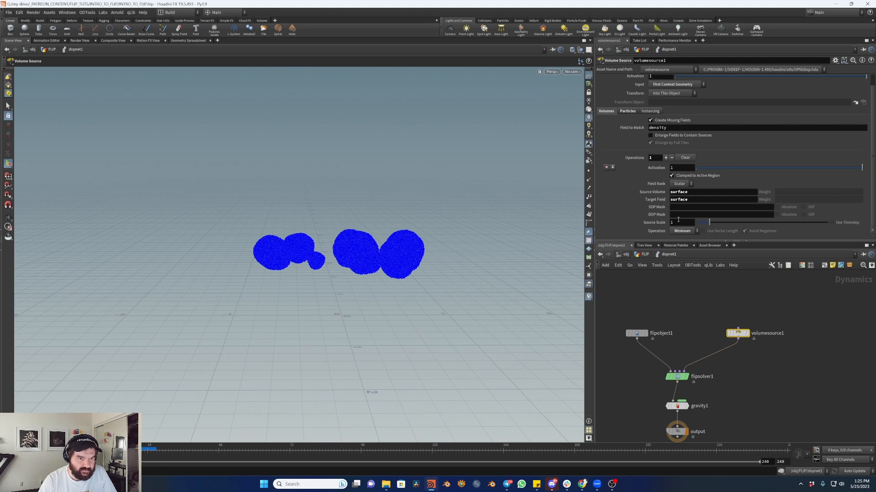
{"action": "double_click", "coordinate": [679, 192]}
{"action": "double_click", "coordinate": [679, 199]}
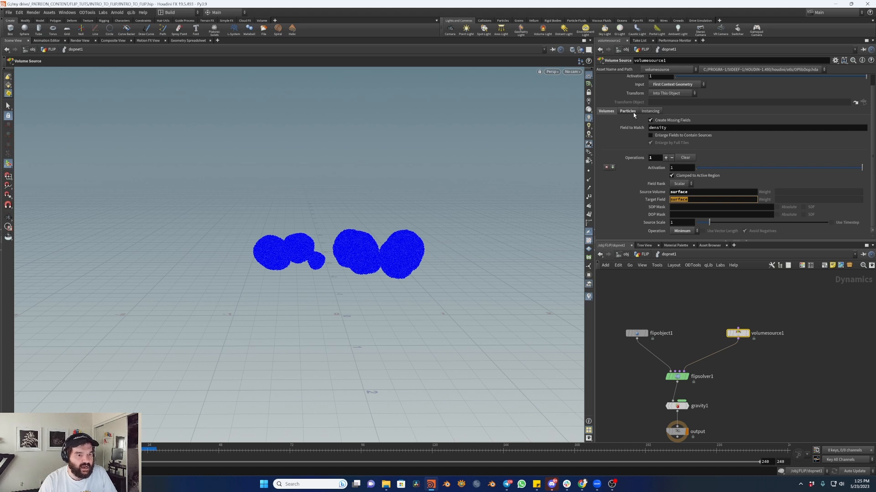
- Enable the Surface guide in the FLIP object's visualization settings to display the fluid surface
{"action": "left_click", "coordinate": [636, 333]}
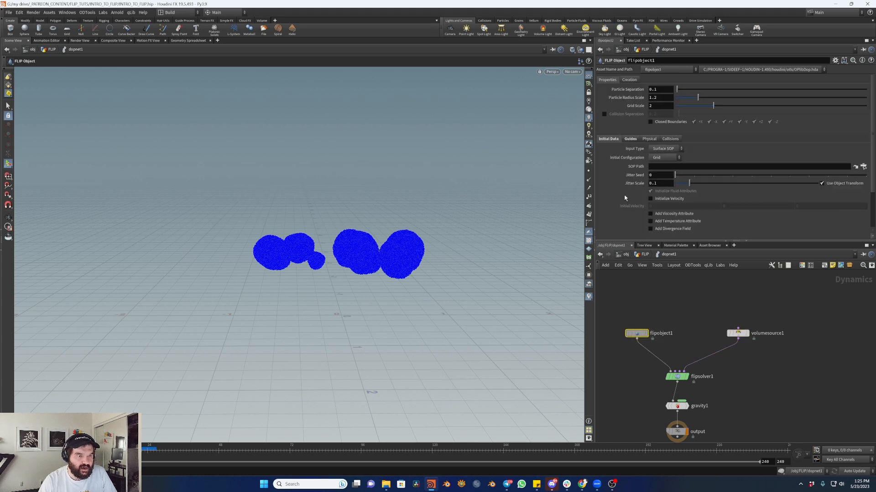
{"action": "left_click", "coordinate": [630, 139]}
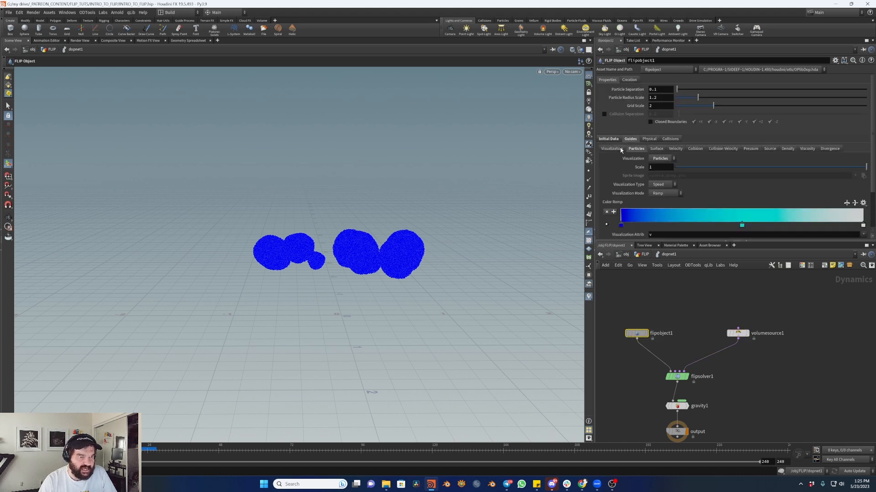
{"action": "left_click", "coordinate": [657, 149]}
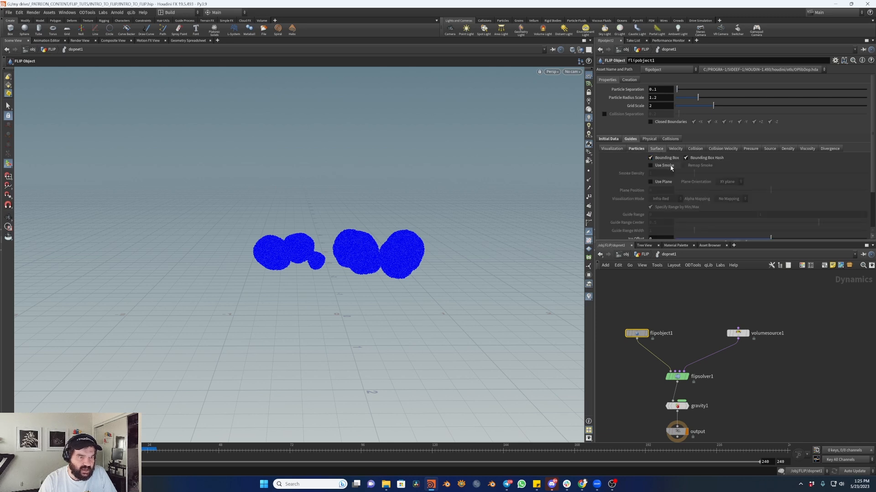
{"action": "scroll", "coordinate": [641, 165], "scroll_direction": "down", "scroll_amount": 3}
{"action": "scroll", "coordinate": [641, 164], "scroll_direction": "up", "scroll_amount": 3}
{"action": "left_click", "coordinate": [612, 141]}
{"action": "left_click", "coordinate": [632, 141]}
{"action": "left_click", "coordinate": [612, 149]}
{"action": "left_click", "coordinate": [604, 168]}
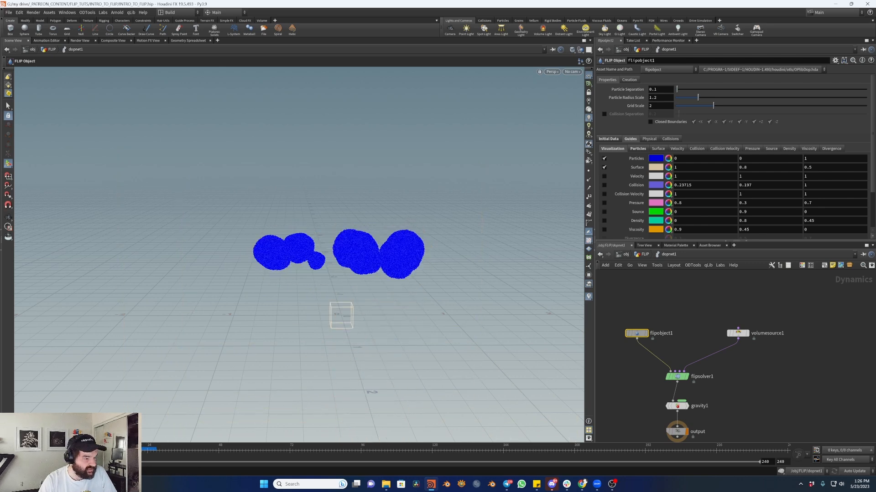
{"action": "left_click", "coordinate": [678, 305]}
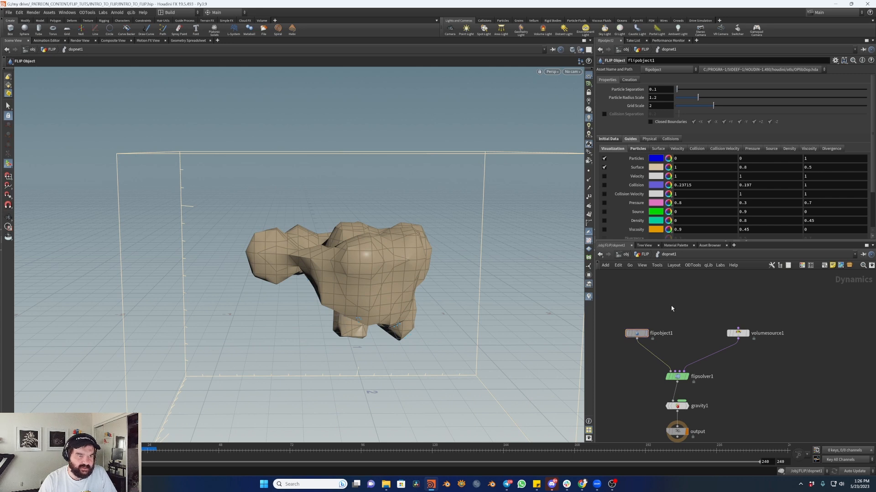
{"action": "middle_click_drag", "start_coordinate": [678, 306], "coordinate": [718, 296]}
- Compare the FLIP object's particle separation with the voxel size and particle separation on the FLIP source node
{"action": "left_click", "coordinate": [676, 323]}
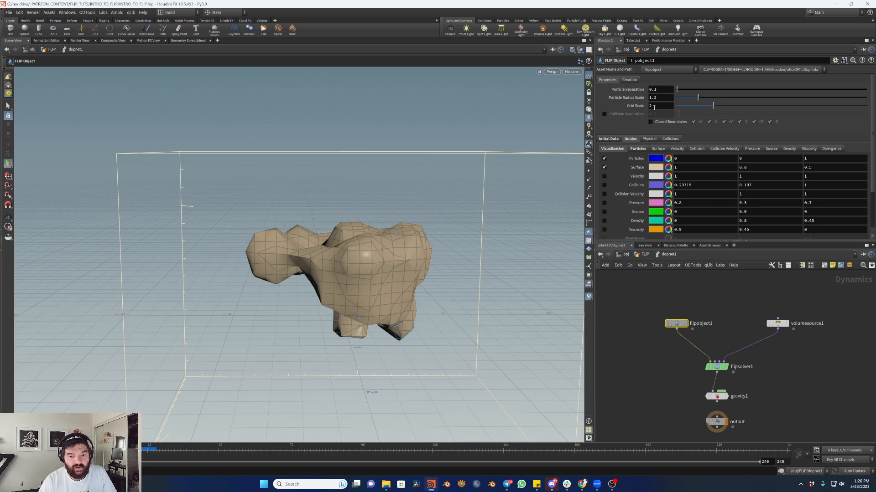
{"action": "middle_click_drag", "start_coordinate": [728, 296], "coordinate": [710, 299]}
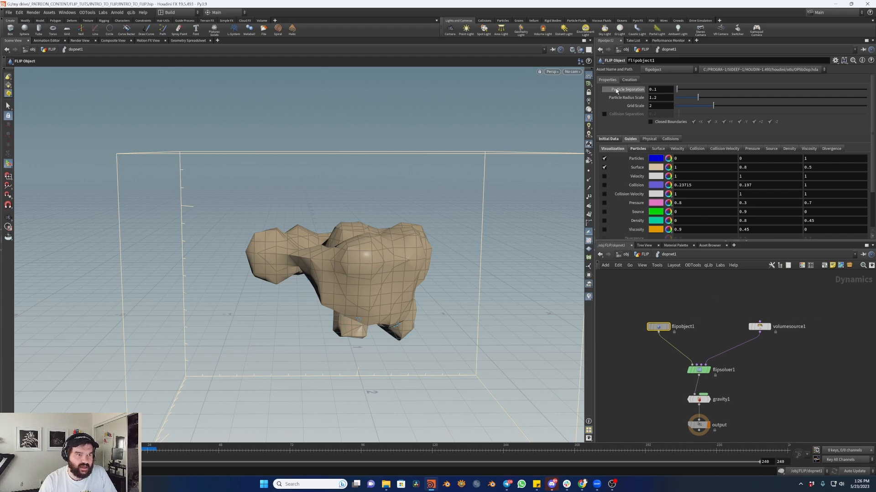
{"action": "left_click", "coordinate": [645, 254]}
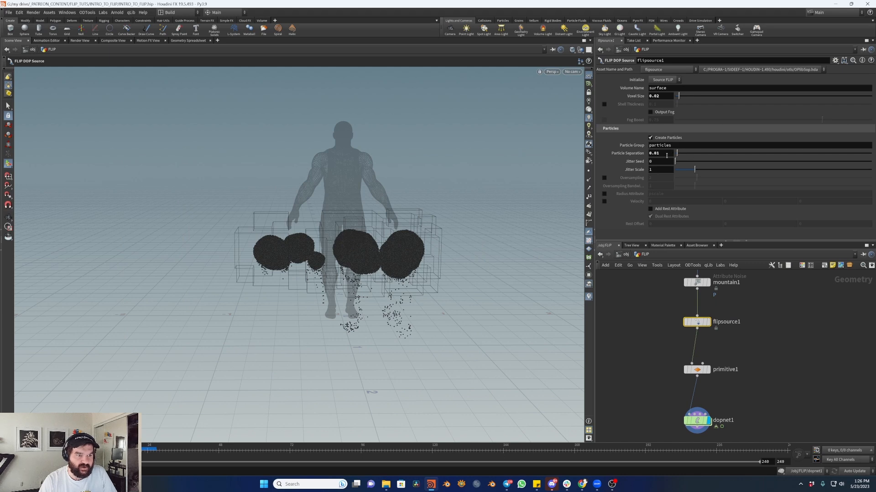
{"action": "left_click", "coordinate": [697, 421]}
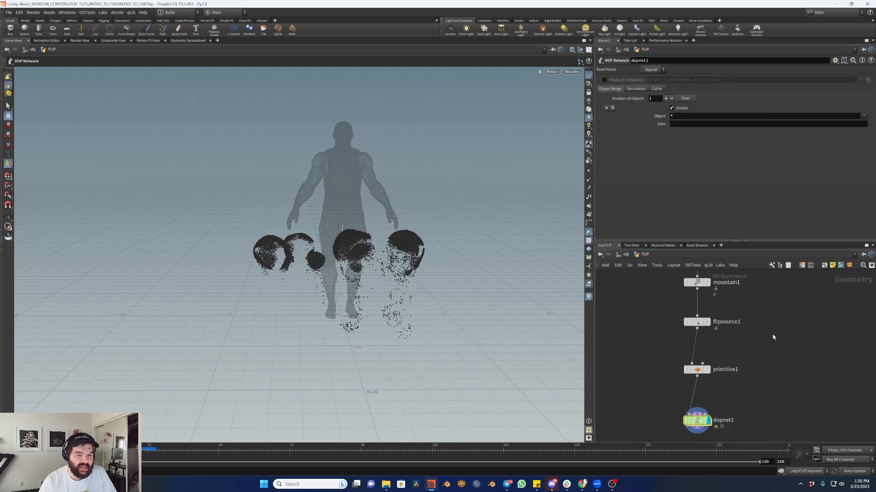
- Set the FLIP object's particle separation to 0.01 inside the DOP network
{"action": "double_click", "coordinate": [697, 419]}
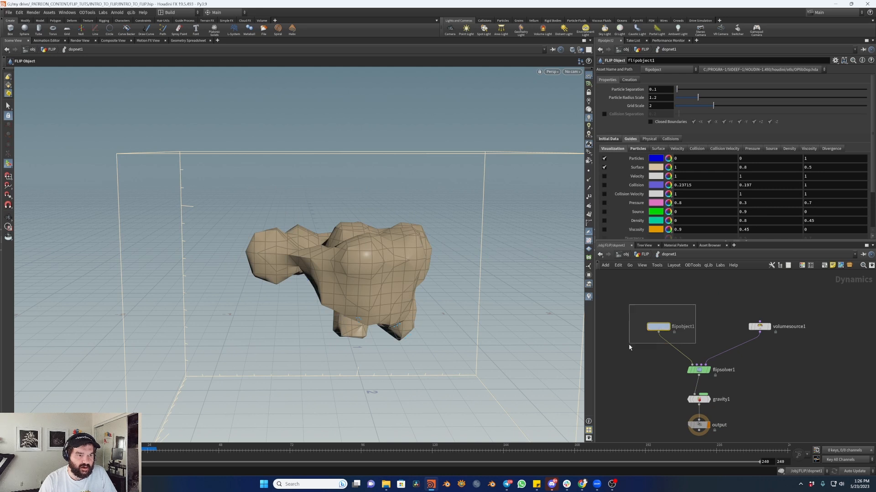
{"action": "left_click", "coordinate": [666, 106]}
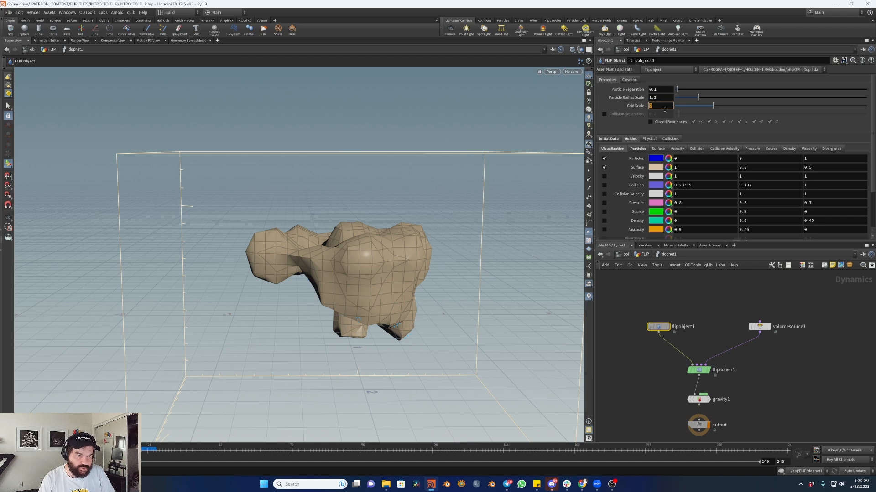
{"action": "key", "text": "Tab"}
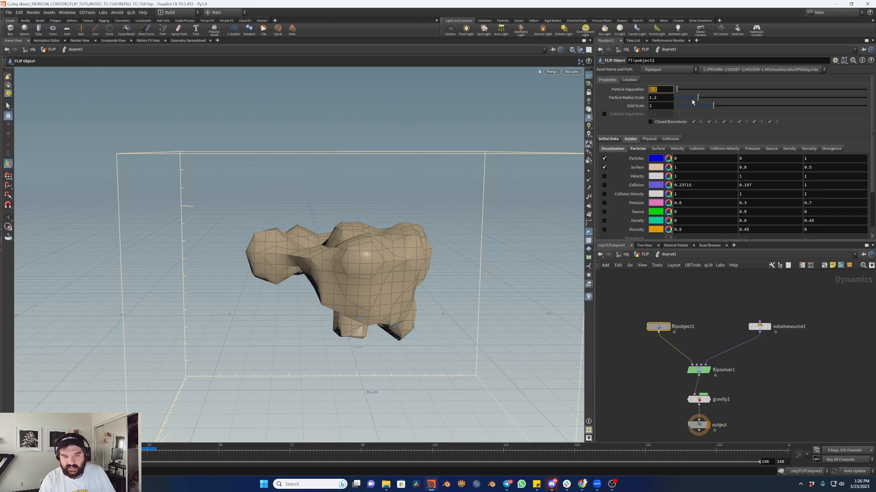
{"action": "type", "text": "0.01"}
{"action": "key", "text": "Return"}
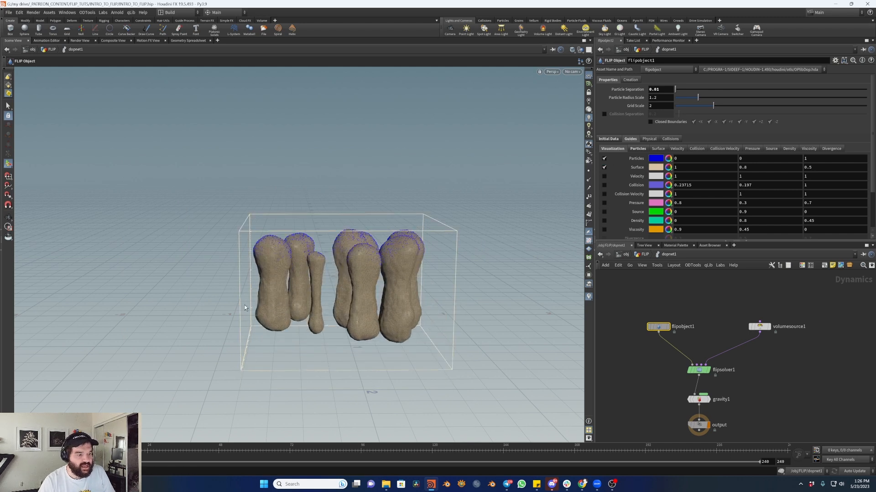
- Examine the simulated fluid surface up close and review the FLIP object's particle separation and grid scale
{"action": "right_click_drag", "start_coordinate": [283, 276], "coordinate": [299, 242], "text": "alt"}
{"action": "right_click_drag", "start_coordinate": [276, 194], "coordinate": [311, 201], "text": "alt"}
{"action": "middle_click_drag", "start_coordinate": [348, 184], "coordinate": [319, 197], "text": "alt"}
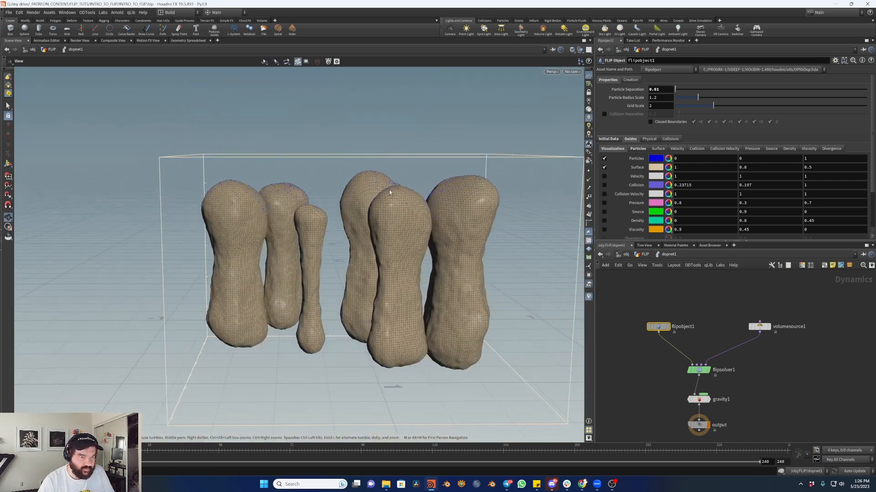
{"action": "left_click", "coordinate": [651, 90]}
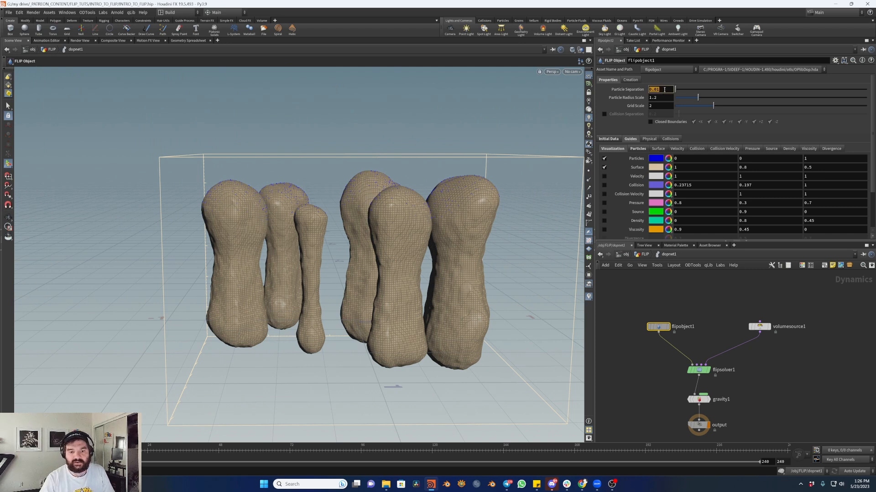
{"action": "left_click", "coordinate": [660, 106]}
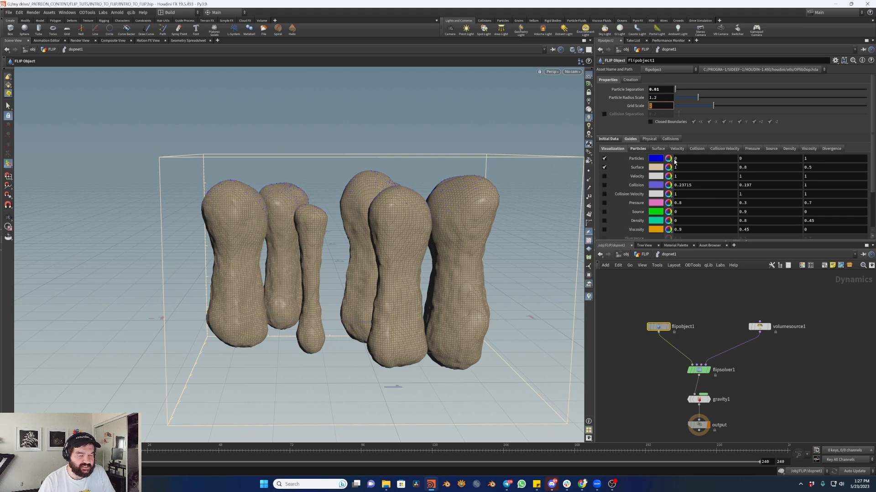
{"action": "key", "text": "Return"}
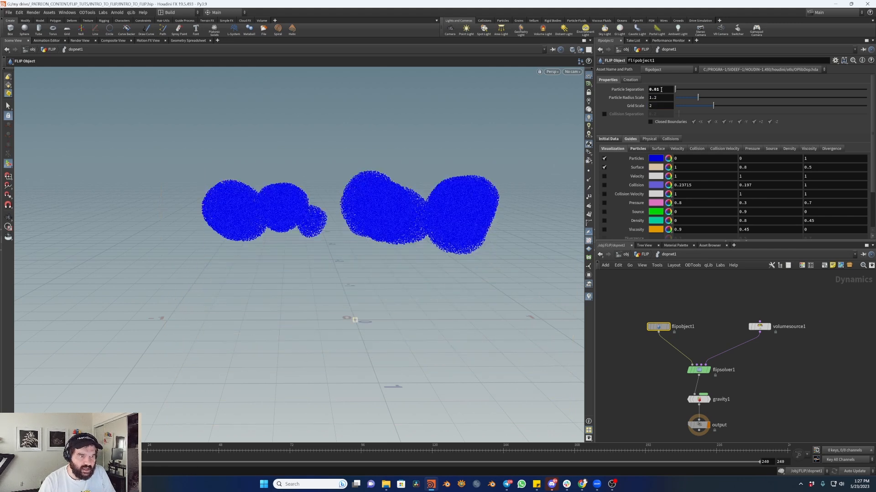
- Link the FLIP source's particle separation to the FLIP object's particle separation with a relative reference
{"action": "right_click", "coordinate": [631, 89]}
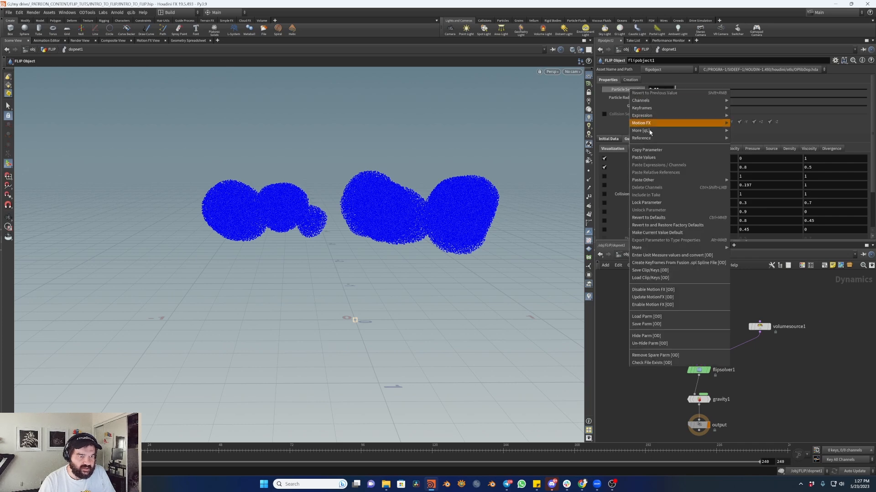
{"action": "left_click", "coordinate": [656, 150]}
{"action": "key", "text": "u"}
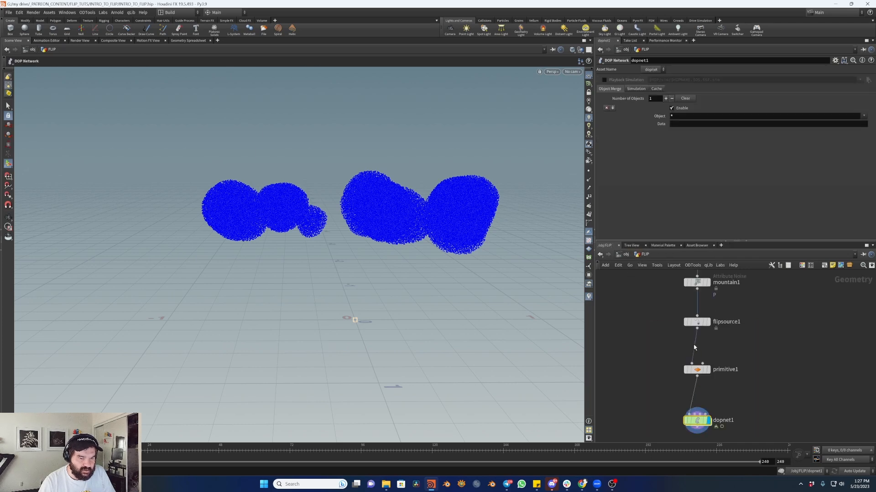
{"action": "left_click", "coordinate": [696, 322]}
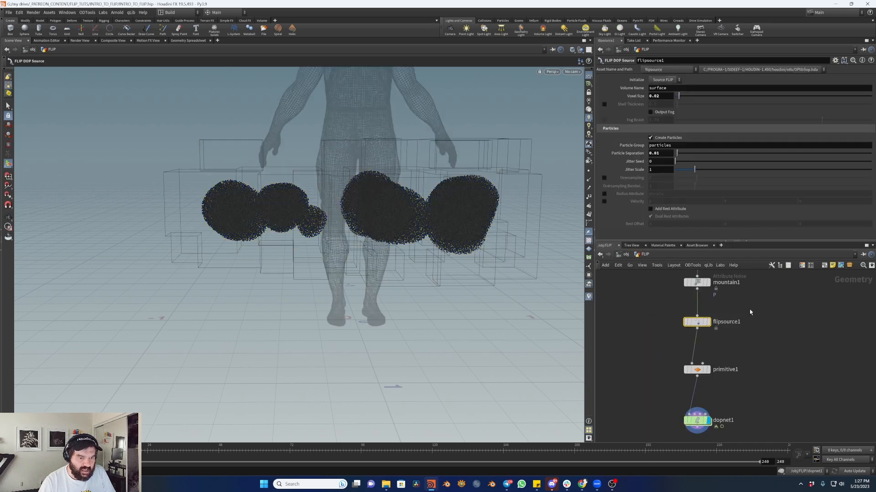
{"action": "right_click", "coordinate": [630, 154]}
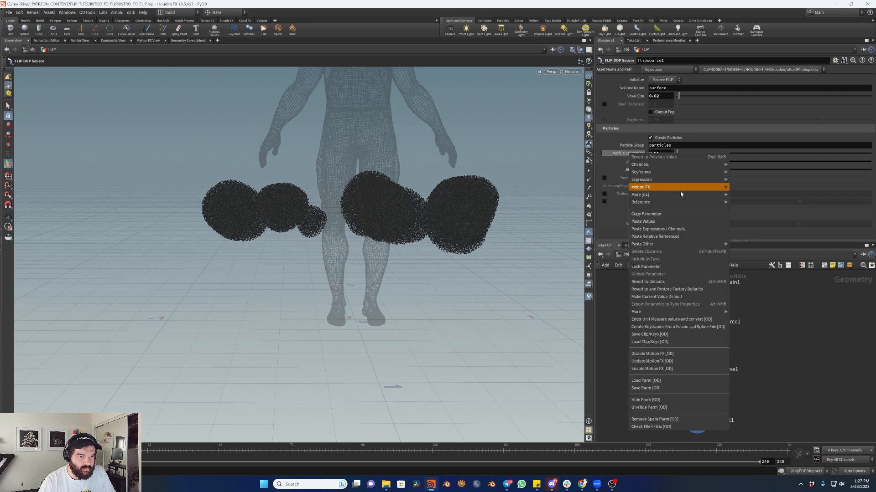
{"action": "left_click", "coordinate": [684, 236]}
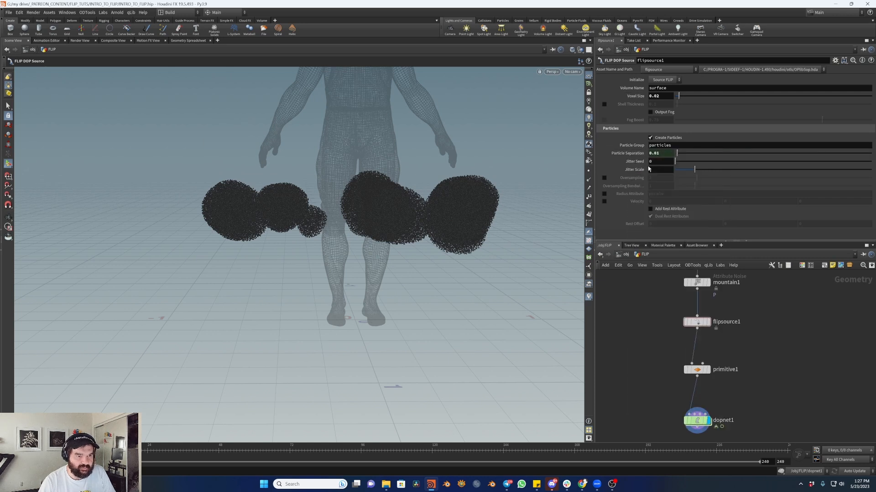
- Link the FLIP source's voxel size to the FLIP object's particle separation with a relative reference
{"action": "left_click_drag", "start_coordinate": [773, 399], "coordinate": [702, 424]}
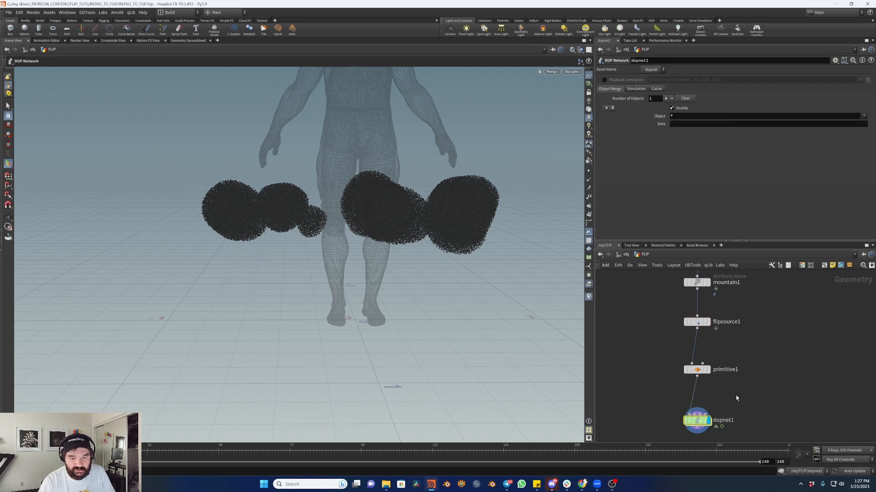
{"action": "double_click", "coordinate": [704, 420]}
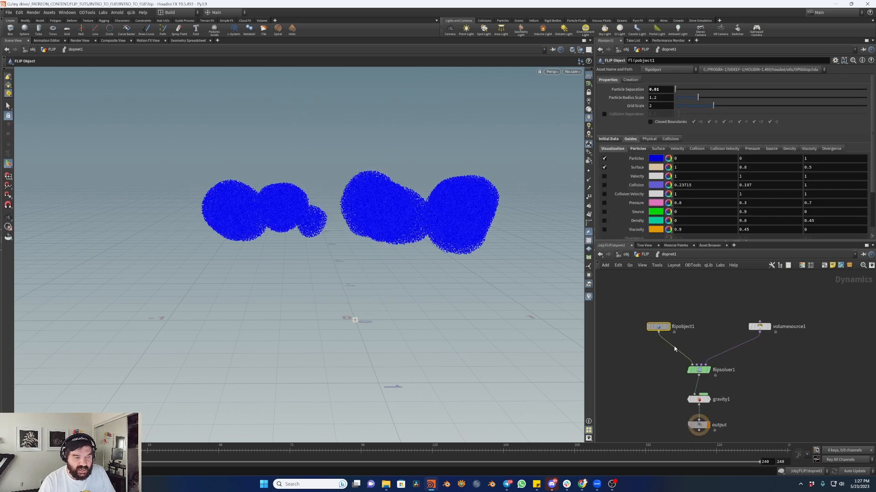
{"action": "left_click", "coordinate": [645, 255]}
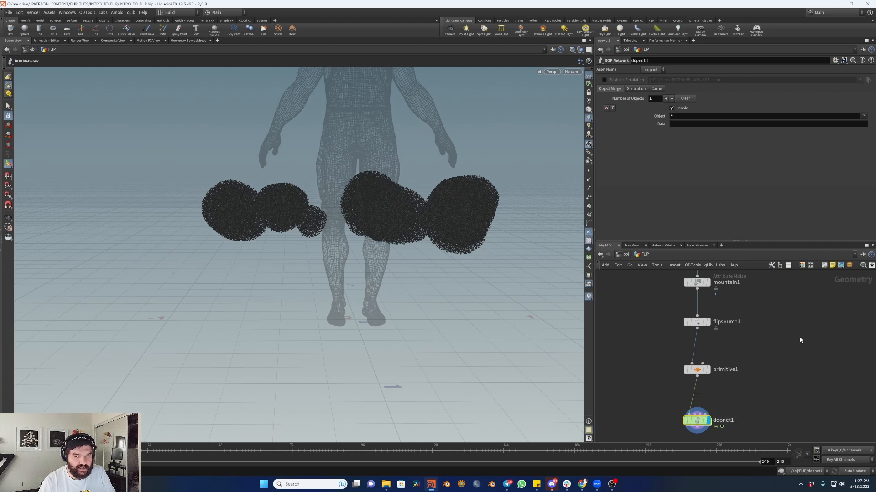
{"action": "double_click", "coordinate": [695, 423]}
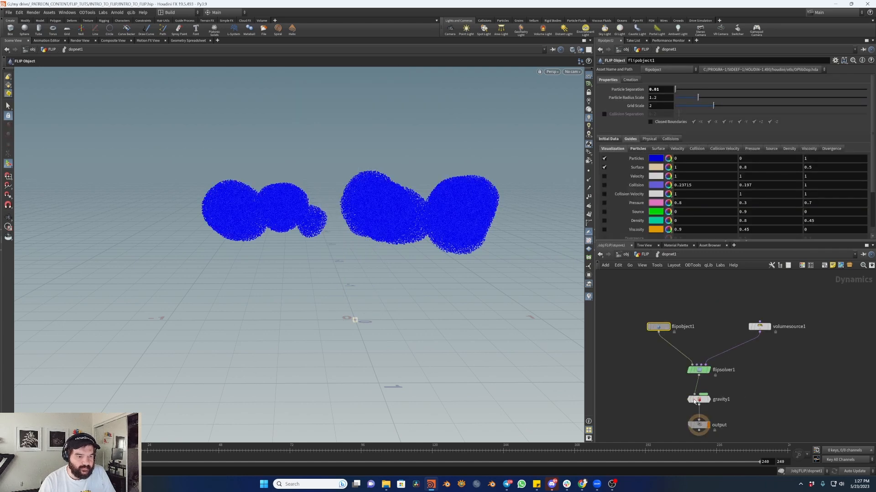
{"action": "left_click", "coordinate": [644, 255]}
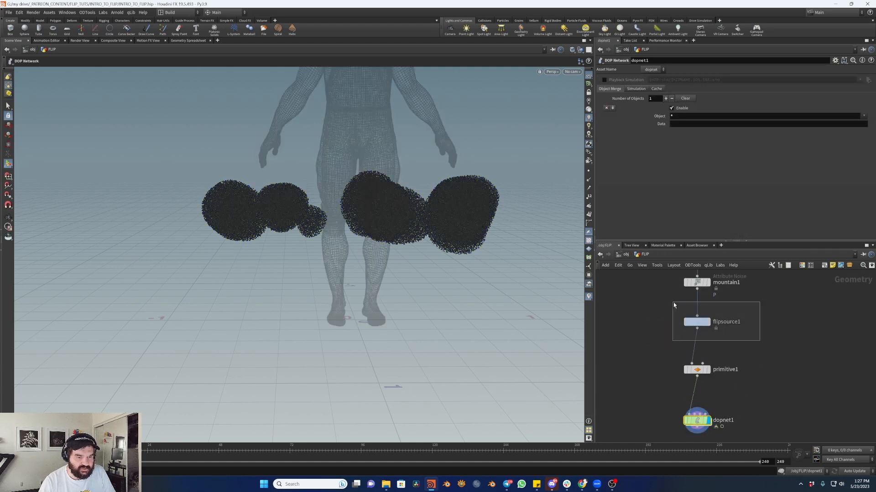
{"action": "left_click", "coordinate": [697, 321]}
{"action": "right_click", "coordinate": [639, 97]}
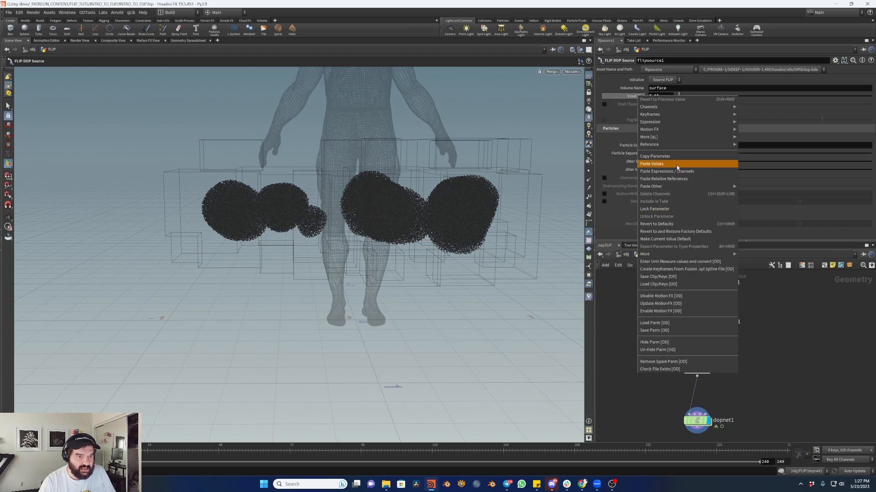
{"action": "left_click", "coordinate": [683, 178]}
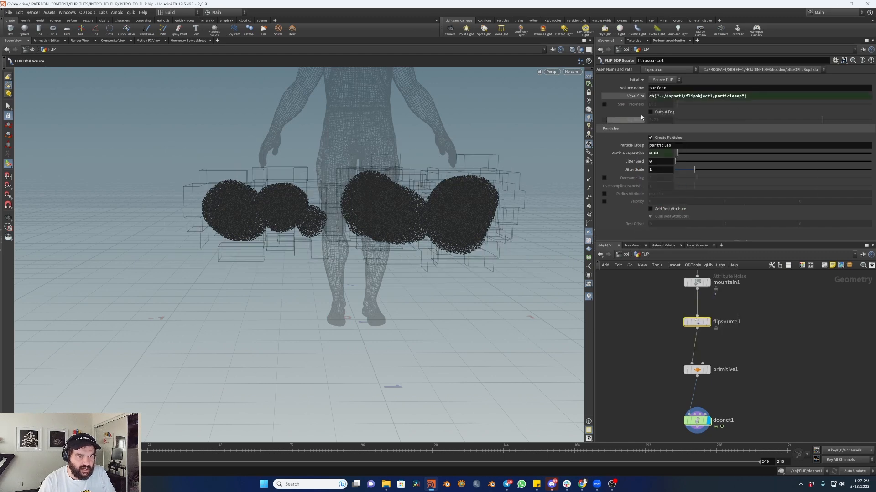
- Multiply the FLIP source's voxel size expression by a relative reference to the FLIP object's grid scale
{"action": "double_click", "coordinate": [702, 419]}
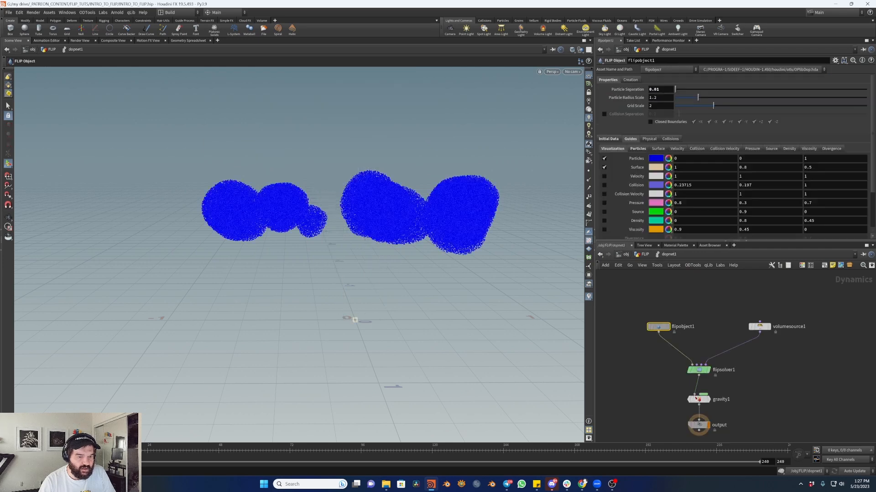
{"action": "right_click", "coordinate": [636, 105]}
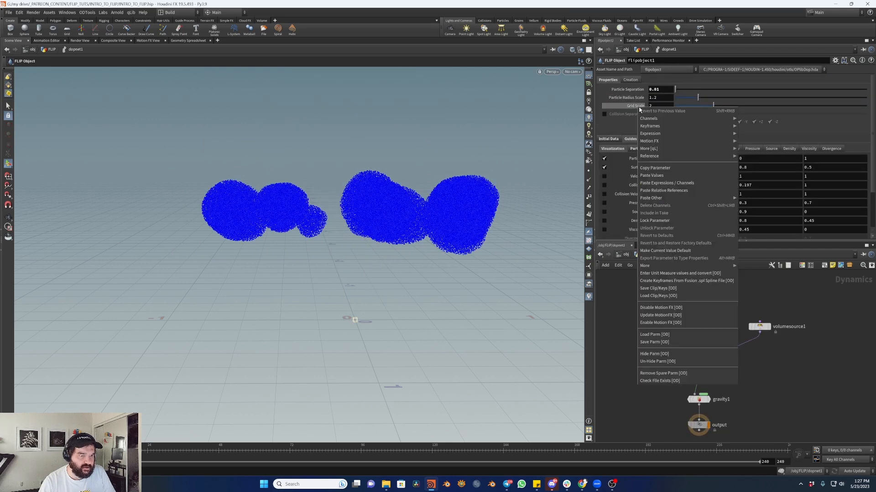
{"action": "left_click", "coordinate": [677, 169]}
{"action": "left_click", "coordinate": [641, 254]}
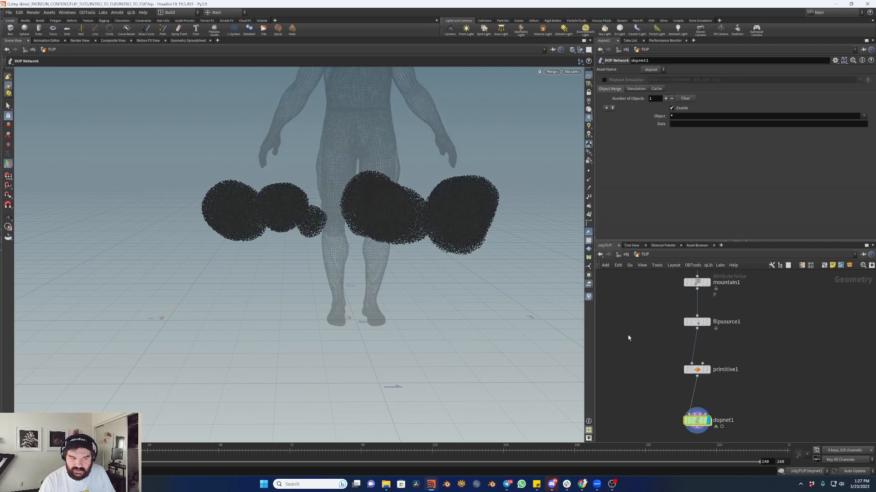
{"action": "left_click", "coordinate": [697, 322]}
{"action": "left_click", "coordinate": [626, 97]}
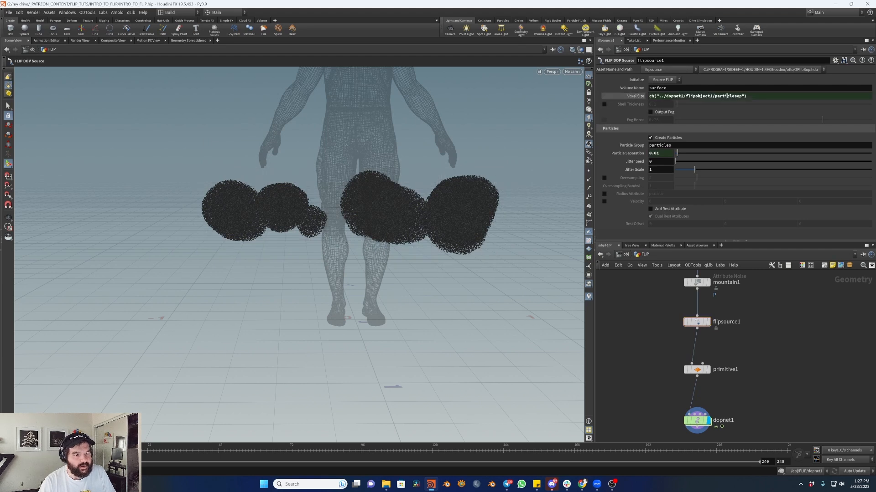
{"action": "left_click", "coordinate": [773, 99]}
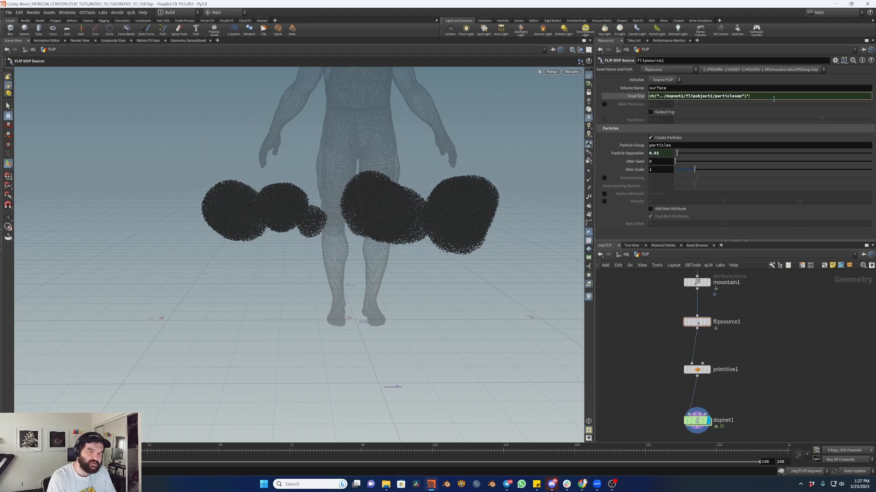
{"action": "right_click", "coordinate": [773, 99]}
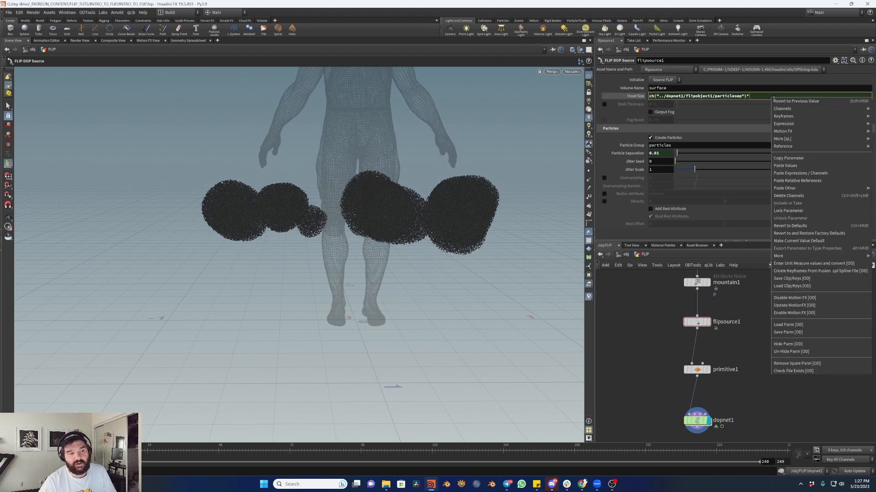
{"action": "left_click", "coordinate": [811, 166]}
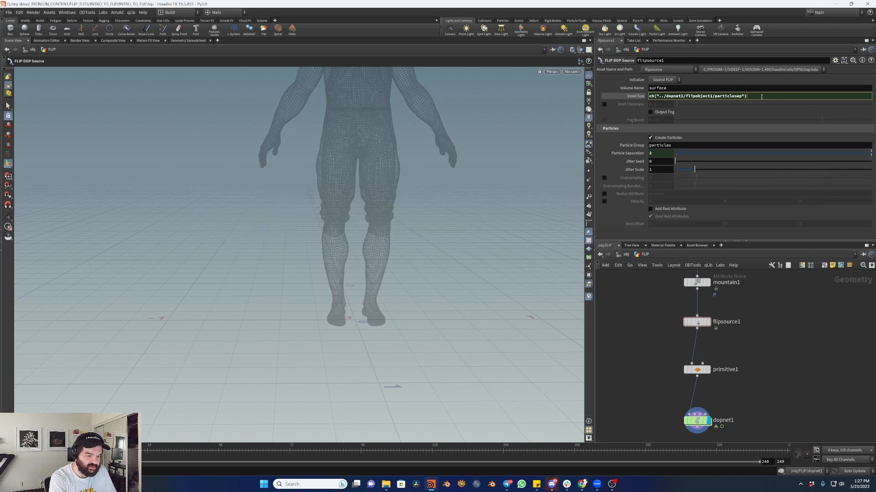
{"action": "right_click", "coordinate": [761, 97]}
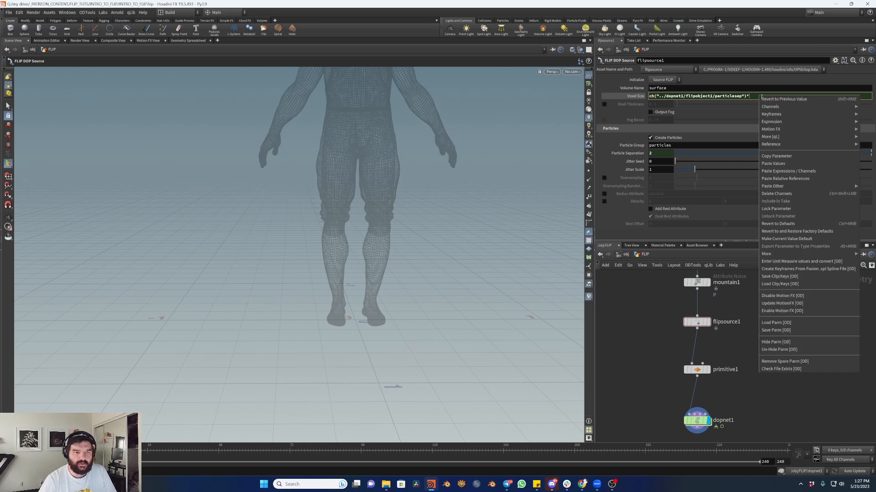
{"action": "left_click", "coordinate": [804, 182]}
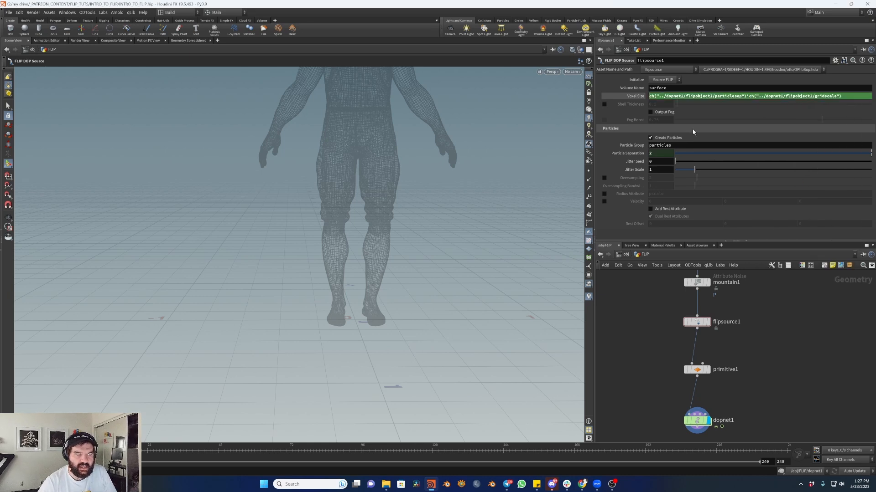
- Check the evaluated voxel size and particle separation against their expressions on the FLIP source
{"action": "left_click", "coordinate": [630, 95]}
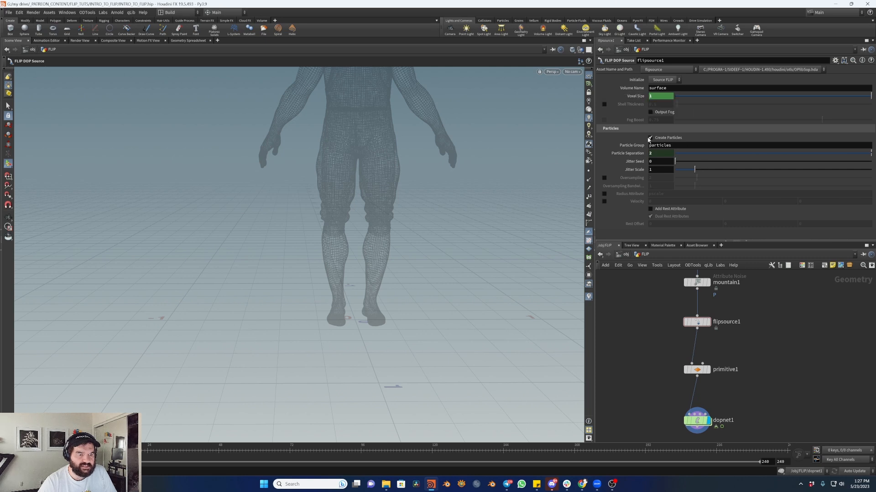
{"action": "left_click", "coordinate": [630, 154]}
{"action": "left_click", "coordinate": [630, 154]}
{"action": "left_click", "coordinate": [626, 96]}
- Set the particle separation of the FLIP object in the DOP network back to .01
{"action": "double_click", "coordinate": [697, 420]}
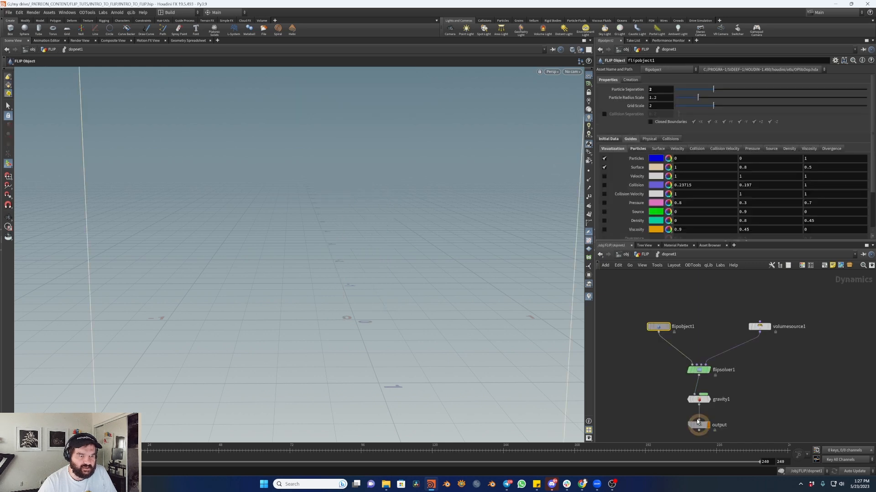
{"action": "double_click", "coordinate": [664, 90]}
{"action": "type", "text": "."}
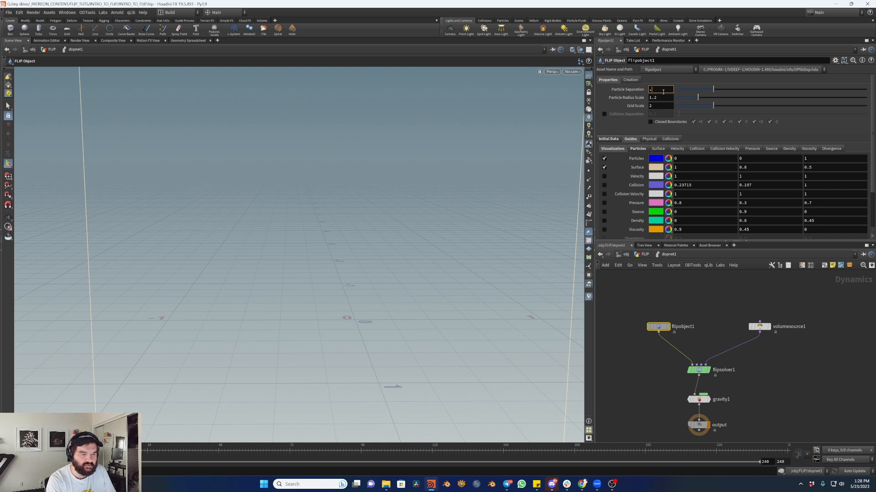
{"action": "type", "text": "01"}
{"action": "key", "text": "Return"}
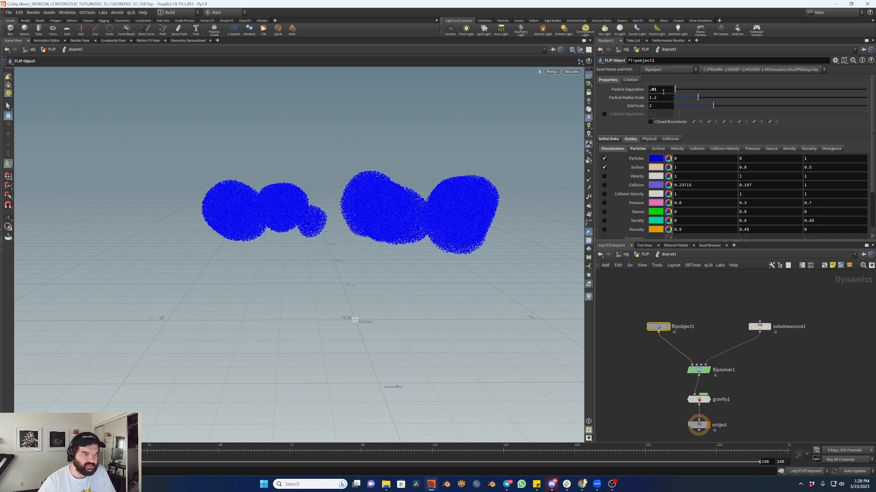
- Show the FLIP solver's substep settings and play the simulation to examine the fluid surface
{"action": "left_click", "coordinate": [698, 370]}
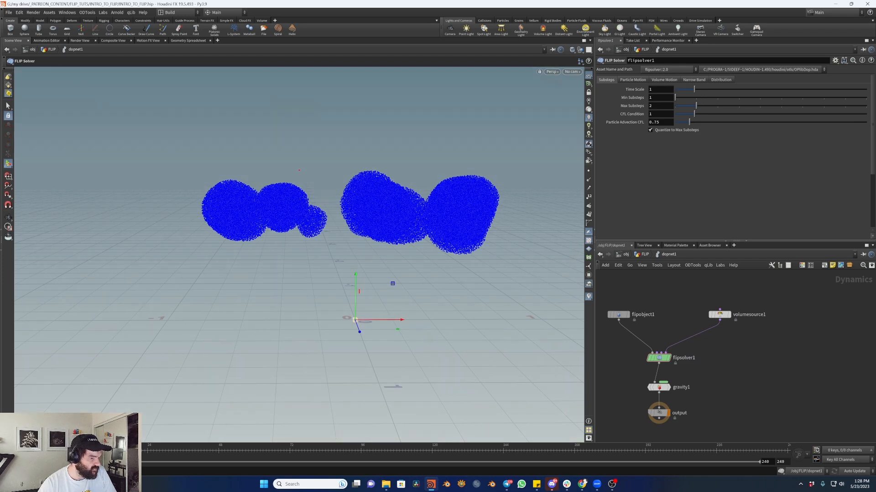
{"action": "key", "text": "Up"}
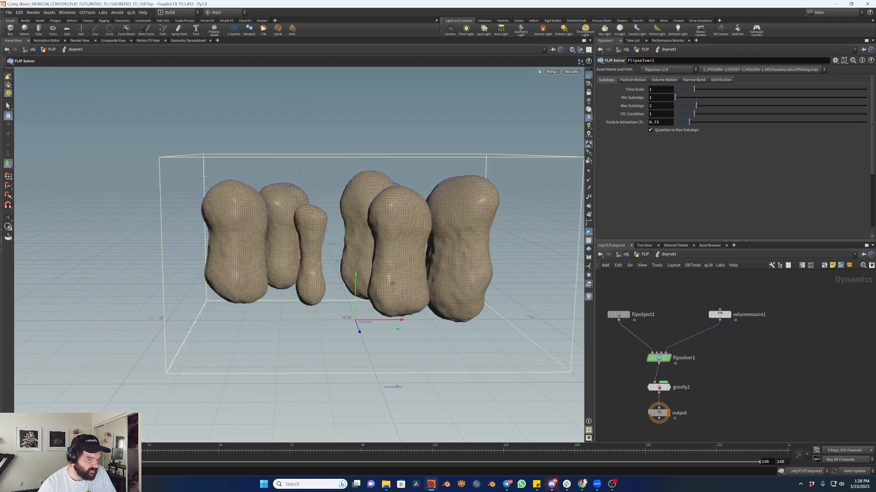
- Return the simulation to its start and spread the FLIP object and volume source nodes farther apart above the solver
{"action": "left_click_drag", "start_coordinate": [105, 451], "coordinate": [81, 450]}
{"action": "middle_click_drag", "start_coordinate": [726, 379], "coordinate": [760, 377]}
{"action": "left_click", "coordinate": [692, 385]}
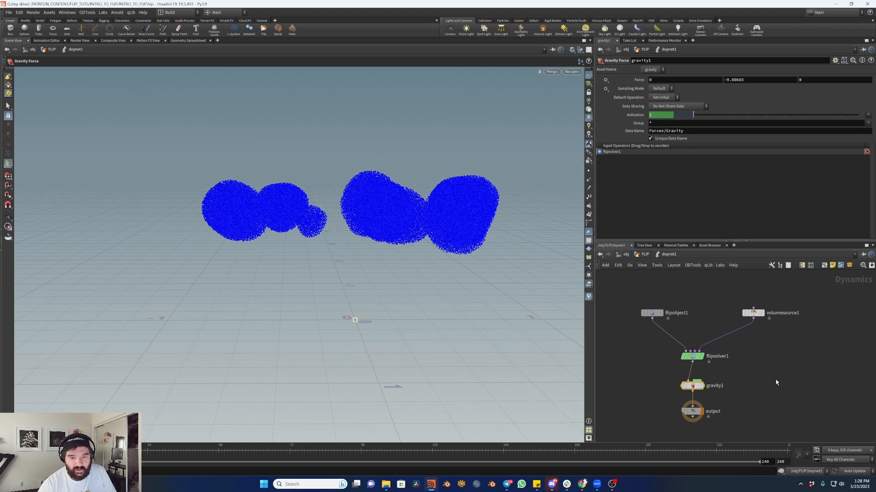
{"action": "middle_click_drag", "start_coordinate": [695, 331], "coordinate": [724, 336]}
{"action": "left_click_drag", "start_coordinate": [698, 319], "coordinate": [650, 304]}
{"action": "mouse_move", "coordinate": [784, 322]}
{"action": "left_click_drag", "start_coordinate": [784, 321], "coordinate": [818, 307]}
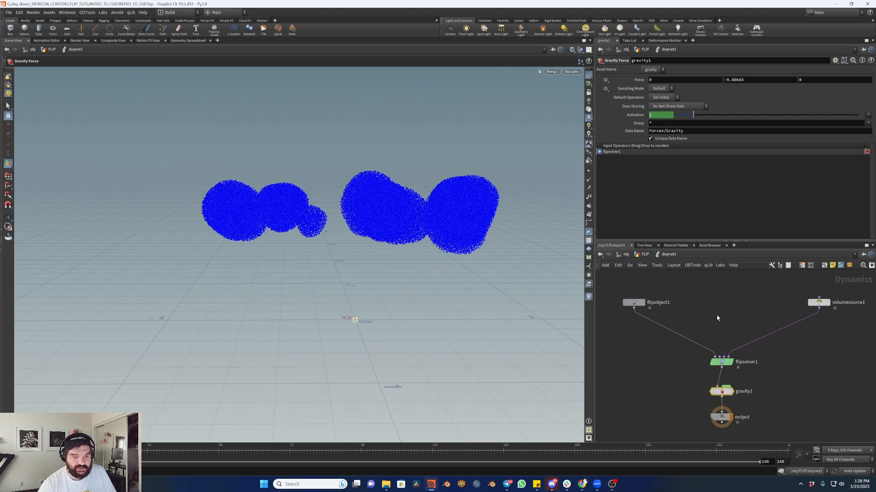
{"action": "middle_click_drag", "start_coordinate": [740, 312], "coordinate": [743, 288]}
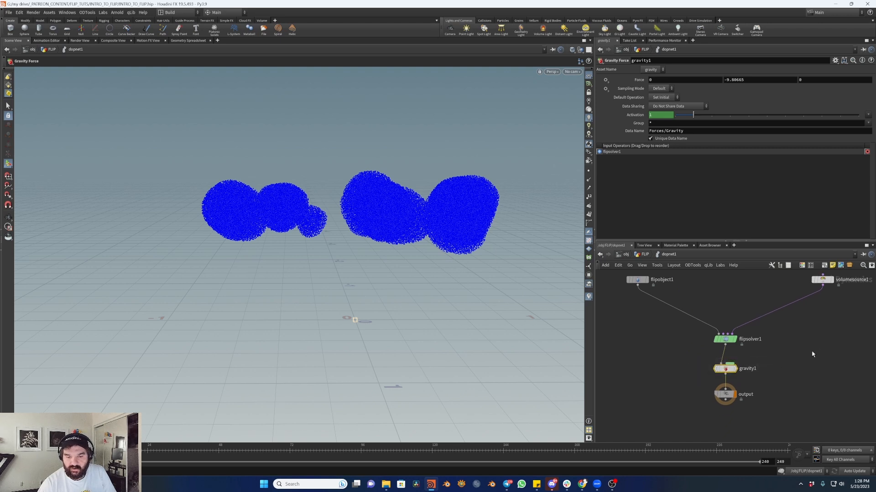
- Delete the gravity node and add a POP Force node between the FLIP object and the volume source
{"action": "left_click_drag", "start_coordinate": [820, 345], "coordinate": [697, 381]}
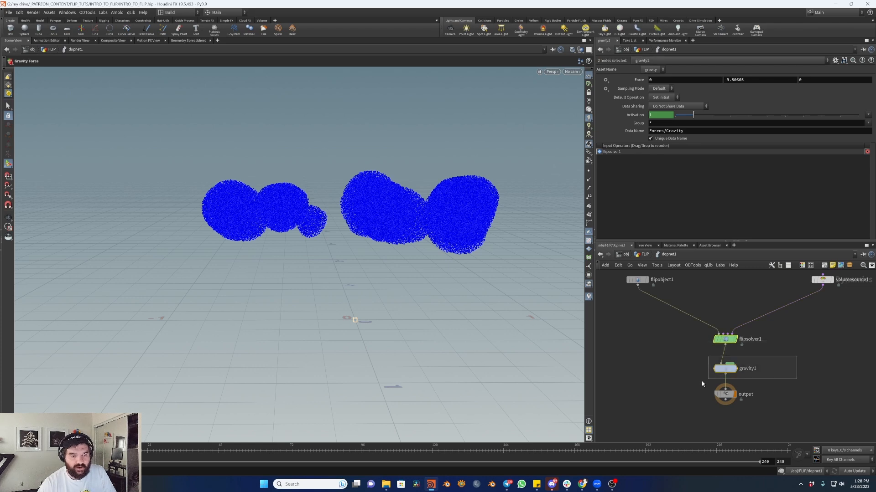
{"action": "key", "text": "Delete"}
{"action": "key", "text": "Tab"}
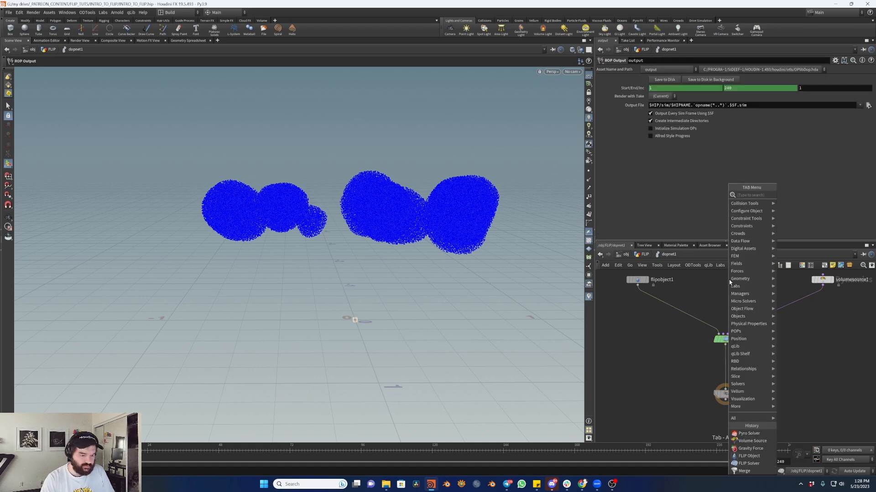
{"action": "type", "text": "pop for"}
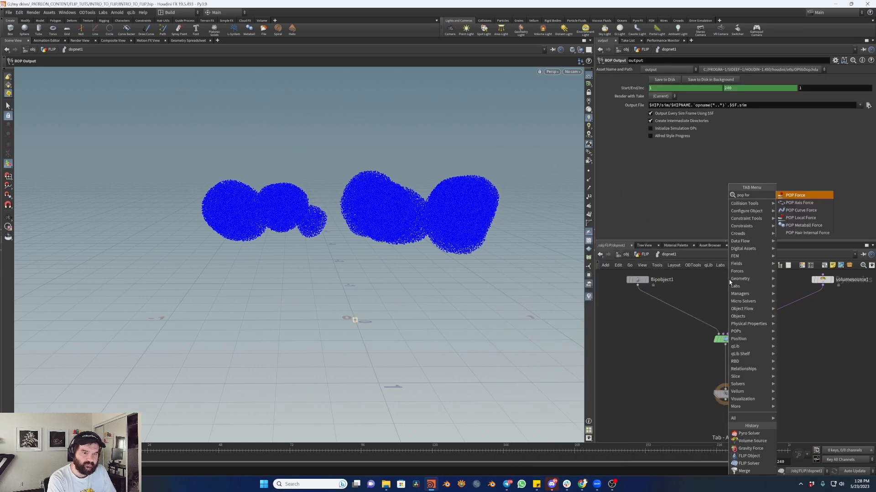
{"action": "key", "text": "Return"}
{"action": "left_click", "coordinate": [729, 282]}
{"action": "left_click_drag", "start_coordinate": [728, 285], "coordinate": [733, 303]}
{"action": "middle_click_drag", "start_coordinate": [746, 301], "coordinate": [741, 317]}
{"action": "left_click_drag", "start_coordinate": [722, 296], "coordinate": [706, 296]}
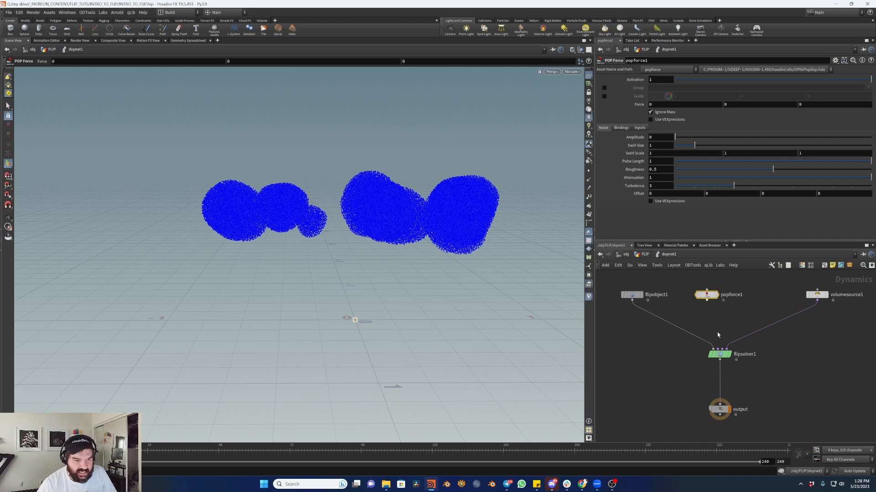
{"action": "scroll", "coordinate": [714, 310], "scroll_direction": "up", "scroll_amount": 3}
{"action": "left_click", "coordinate": [703, 294]}
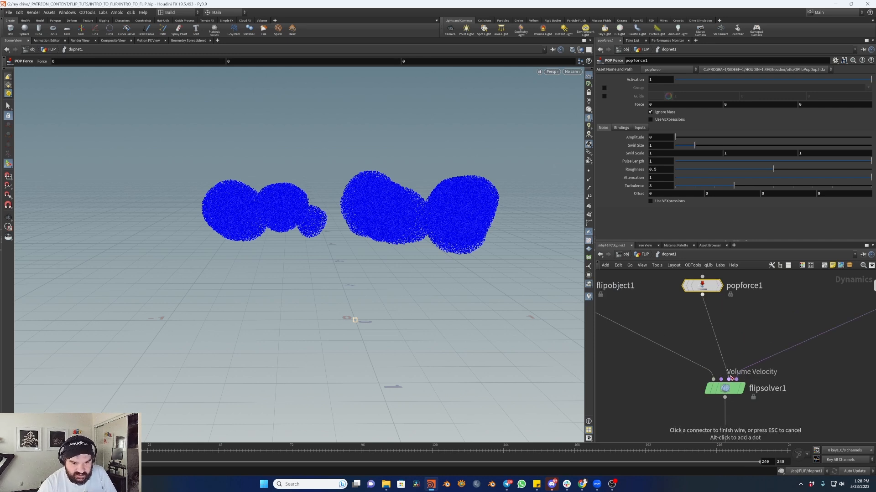
{"action": "left_click", "coordinate": [702, 295]}
{"action": "middle_click_drag", "start_coordinate": [742, 326], "coordinate": [721, 348]}
{"action": "scroll", "coordinate": [721, 348], "scroll_direction": "down", "scroll_amount": 3}
{"action": "left_click_drag", "start_coordinate": [698, 323], "coordinate": [664, 296]}
- Look through the POP and Gas nodes available for the DOP network
{"action": "key", "text": "Tab"}
{"action": "type", "text": "pop"}
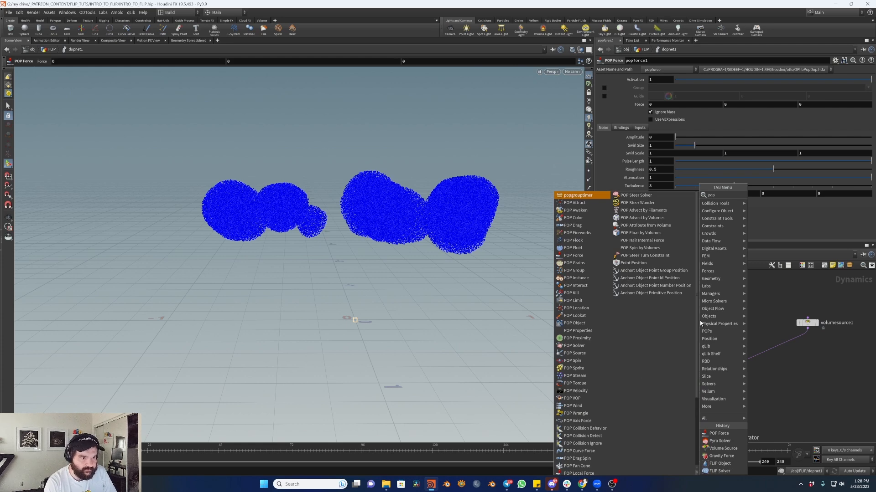
{"action": "key", "text": "BackSpace"}
{"action": "key", "text": "BackSpace"}
{"action": "key", "text": "BackSpace"}
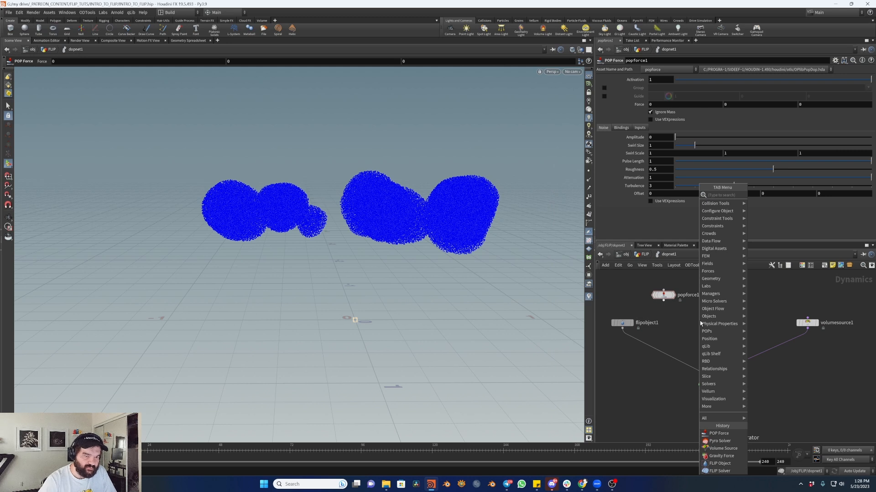
{"action": "key", "text": "Escape"}
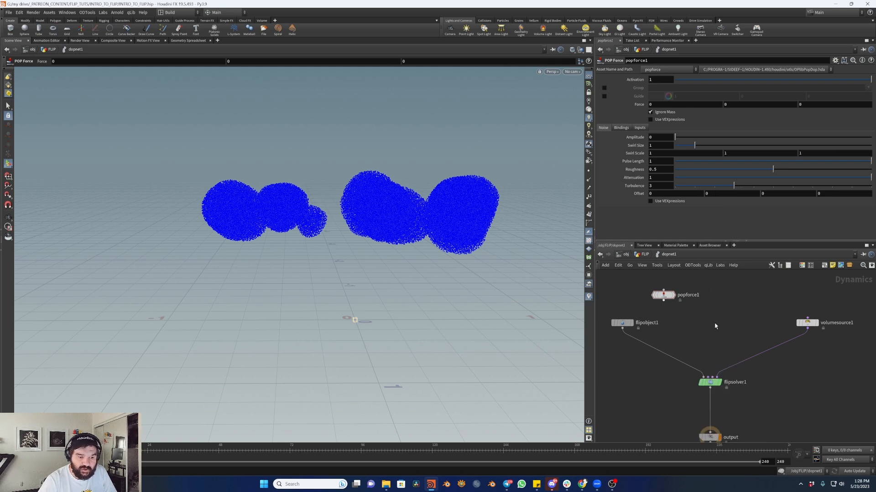
{"action": "key", "text": "Tab"}
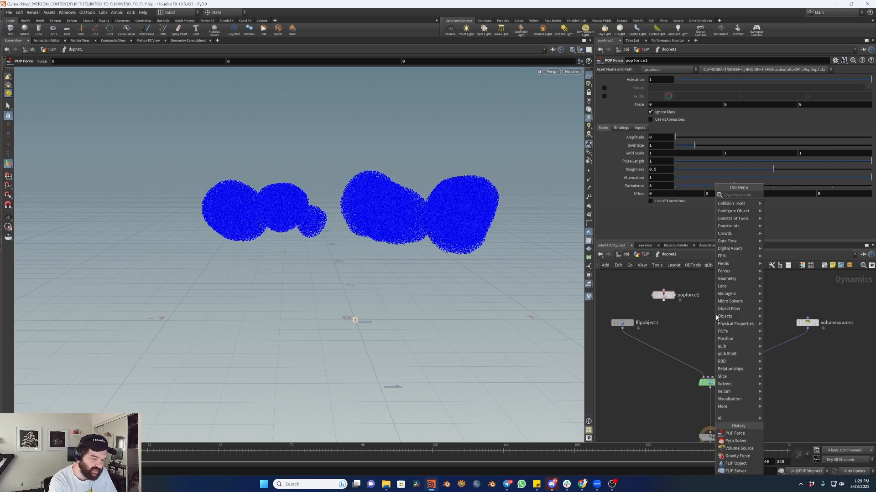
{"action": "type", "text": "gas"}
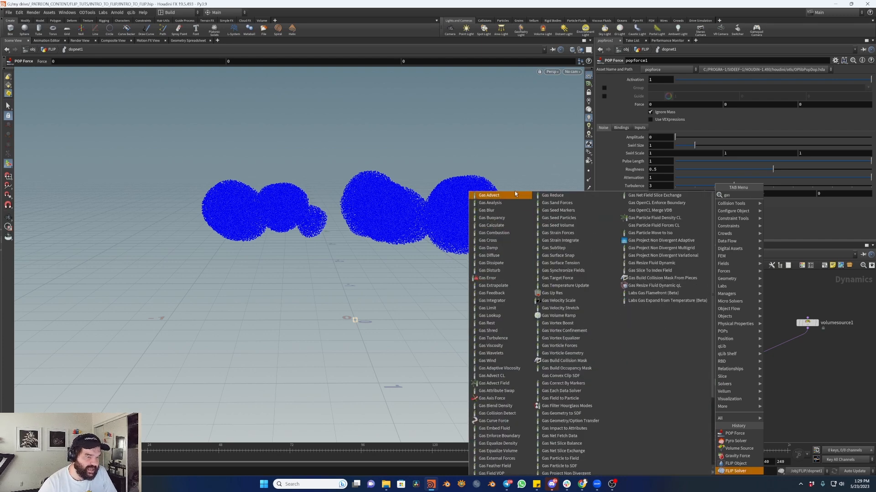
{"action": "scroll", "coordinate": [502, 310], "scroll_direction": "down", "scroll_amount": 4}
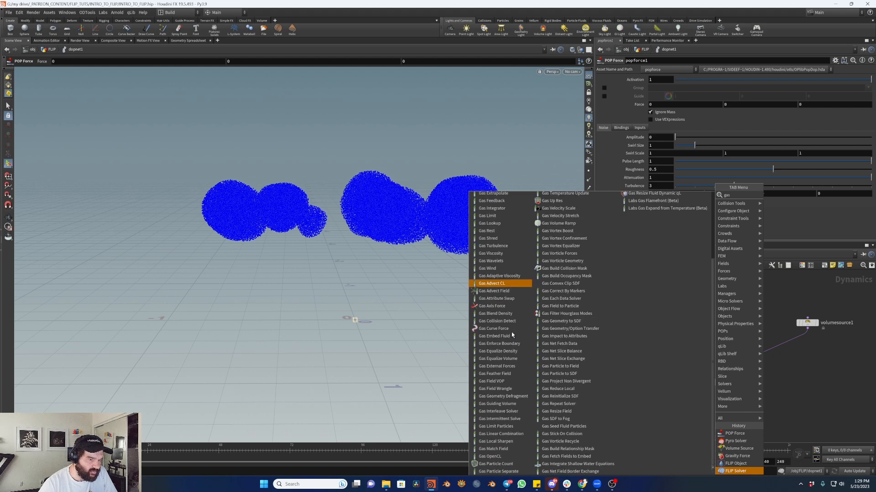
{"action": "key", "text": "Escape"}
- Connect the POP Force to the FLIP solver's second input and check the volume source's settings and connection
{"action": "left_click_drag", "start_coordinate": [689, 303], "coordinate": [708, 377]}
{"action": "scroll", "coordinate": [798, 345], "scroll_direction": "down", "scroll_amount": 1}
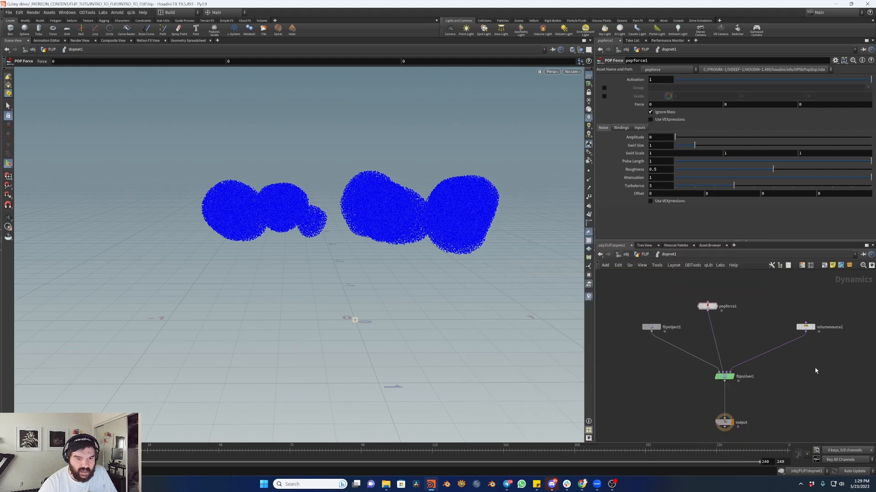
{"action": "middle_click_drag", "start_coordinate": [826, 366], "coordinate": [800, 369]}
{"action": "left_click", "coordinate": [777, 331]}
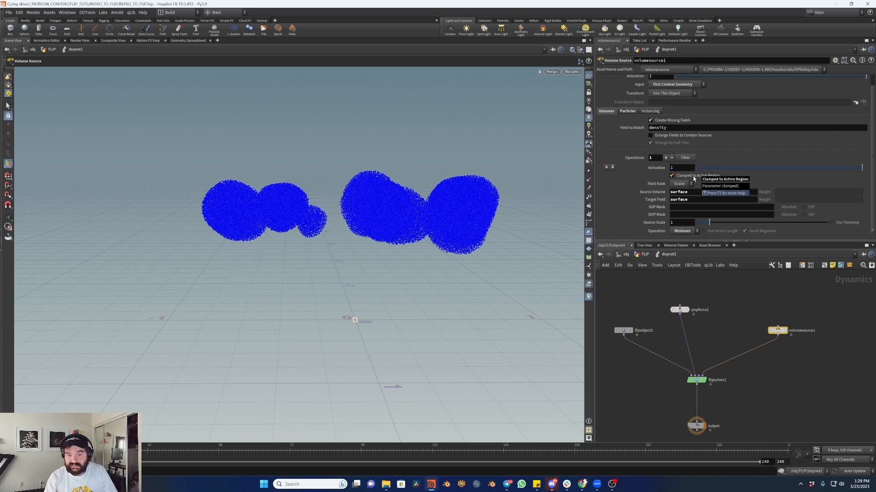
{"action": "scroll", "coordinate": [687, 376], "scroll_direction": "up", "scroll_amount": 5}
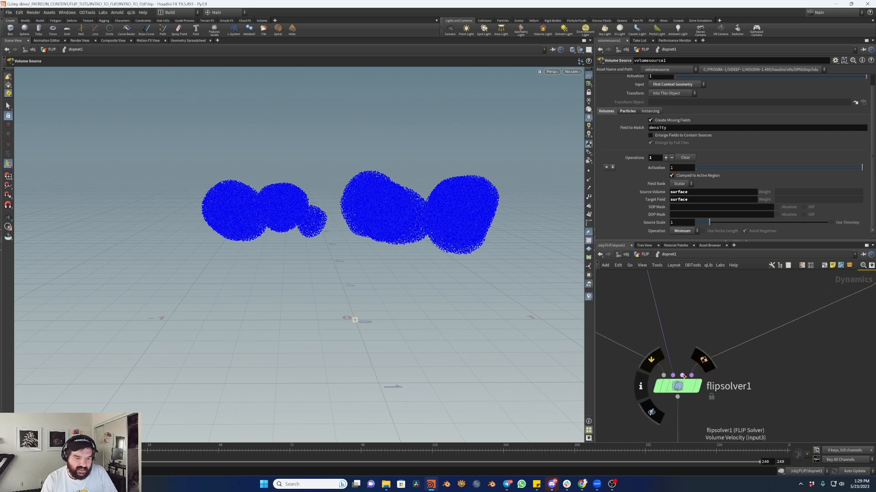
{"action": "scroll", "coordinate": [684, 377], "scroll_direction": "down", "scroll_amount": 5}
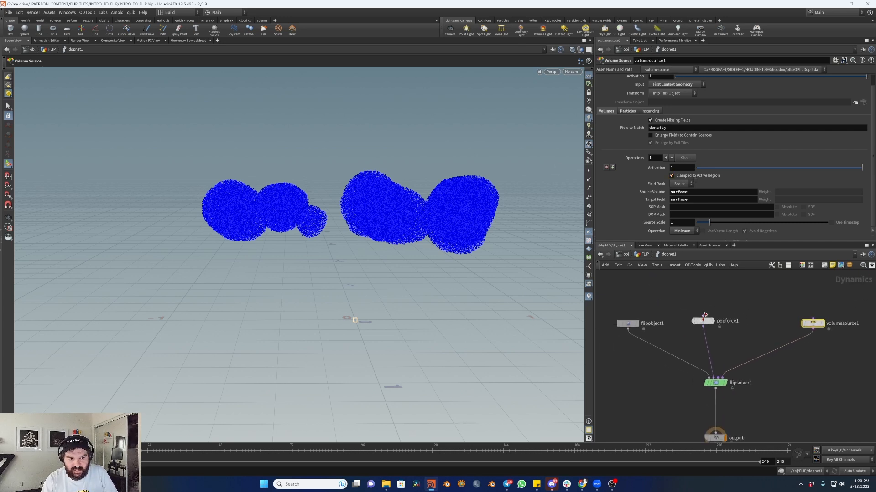
- Set the POP Force's Y force to -9
{"action": "left_click", "coordinate": [704, 321]}
{"action": "middle_click_drag", "start_coordinate": [610, 297], "coordinate": [601, 317]}
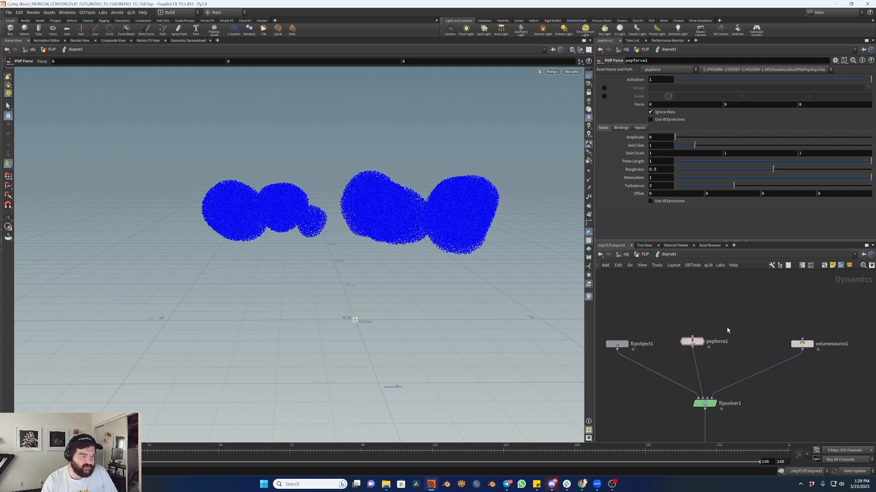
{"action": "middle_click_drag", "start_coordinate": [727, 331], "coordinate": [718, 328]}
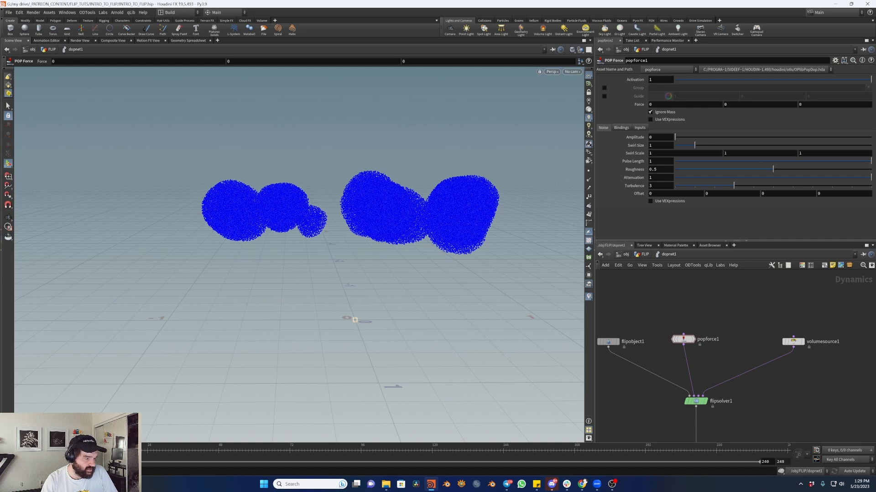
{"action": "left_click_drag", "start_coordinate": [726, 335], "coordinate": [683, 353]}
{"action": "left_click", "coordinate": [750, 107]}
{"action": "type", "text": "-9"}
{"action": "key", "text": "Return"}
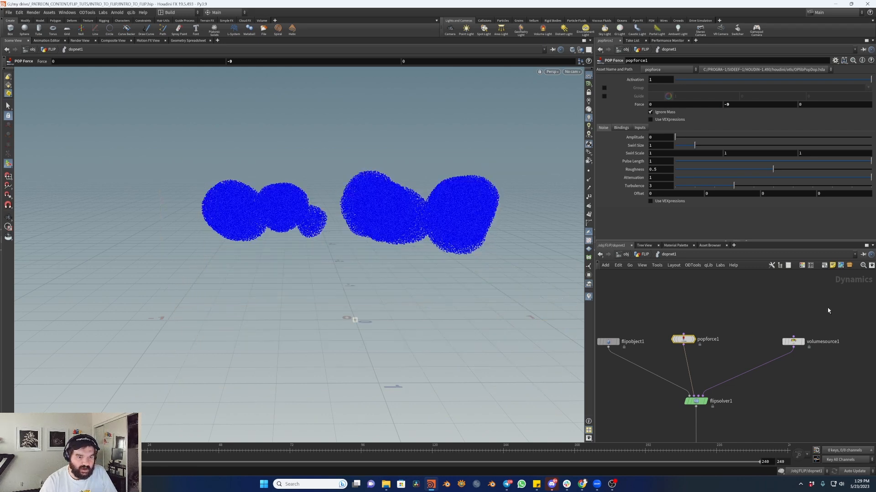
{"action": "middle_click_drag", "start_coordinate": [714, 423], "coordinate": [709, 354]}
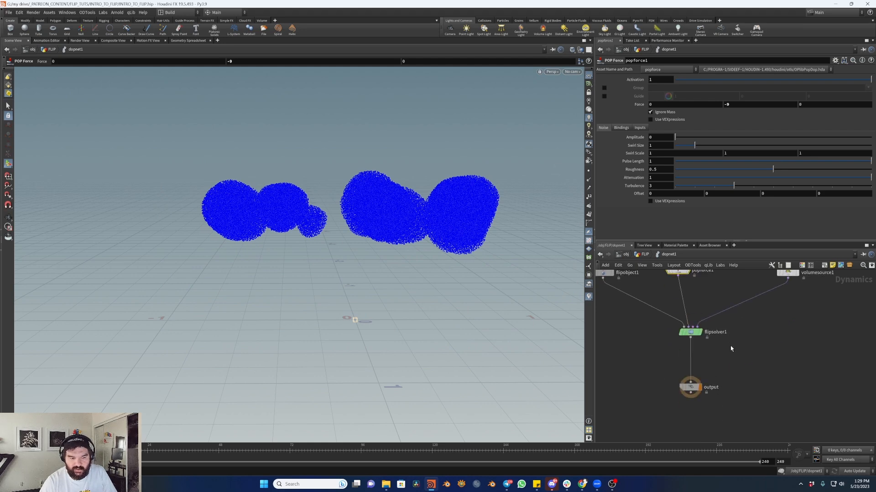
{"action": "key", "text": "Tab"}
{"action": "type", "text": "grav"}
{"action": "key", "text": "Return"}
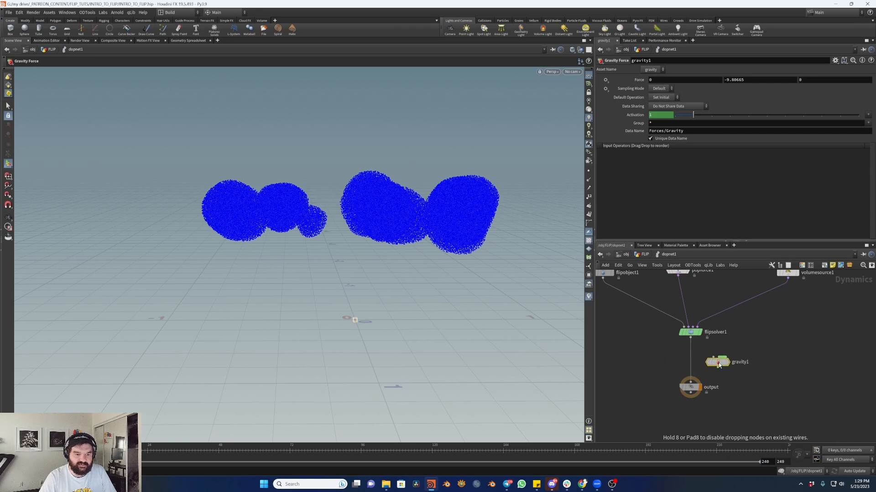
{"action": "key", "text": "Delete"}
- Examine the FLIP solver's Particle Motion and Volume Motion settings
{"action": "middle_click_drag", "start_coordinate": [751, 349], "coordinate": [754, 377]}
{"action": "left_click", "coordinate": [693, 359]}
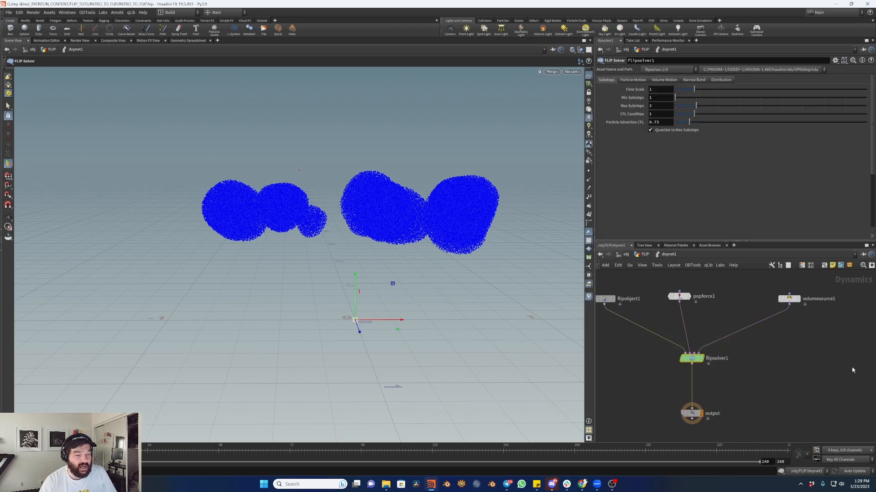
{"action": "left_click", "coordinate": [632, 80]}
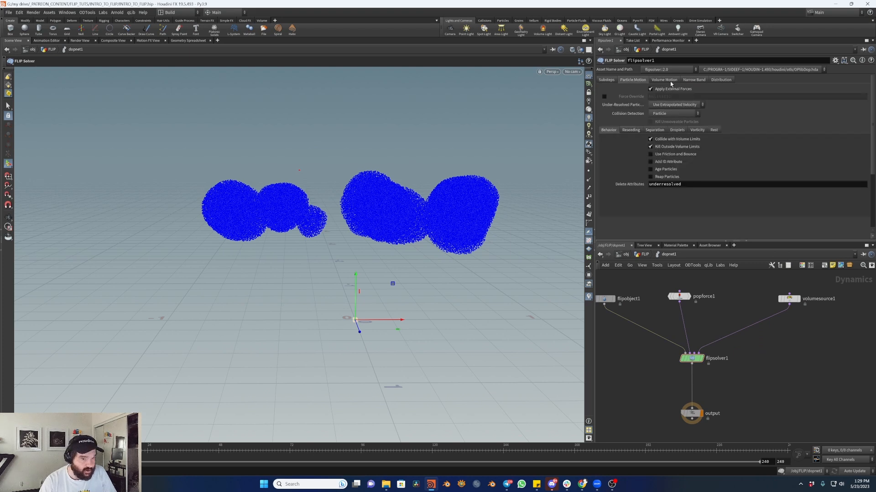
{"action": "left_click", "coordinate": [664, 80]}
{"action": "left_click", "coordinate": [633, 80]}
- Line up the POP Force node directly above the FLIP solver, level with the FLIP object and volume source
{"action": "left_click_drag", "start_coordinate": [704, 310], "coordinate": [649, 271]}
{"action": "left_click_drag", "start_coordinate": [680, 298], "coordinate": [693, 301]}
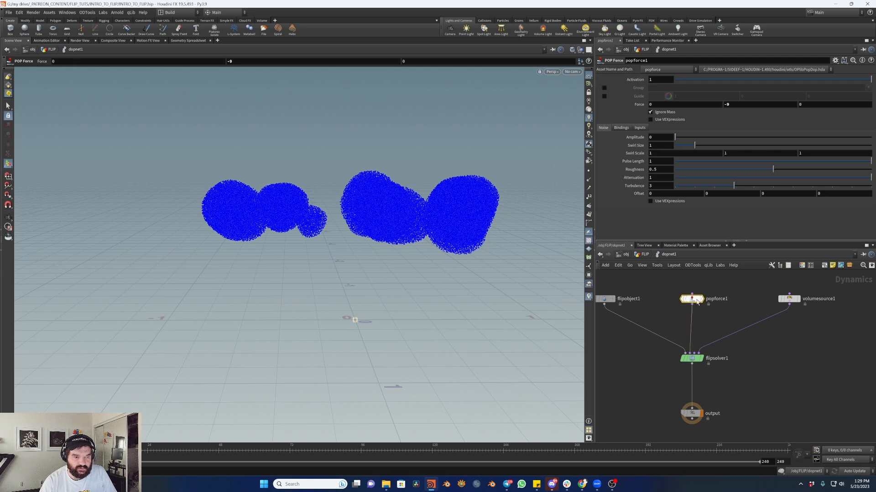
{"action": "scroll", "coordinate": [684, 317], "scroll_direction": "up", "scroll_amount": 2}
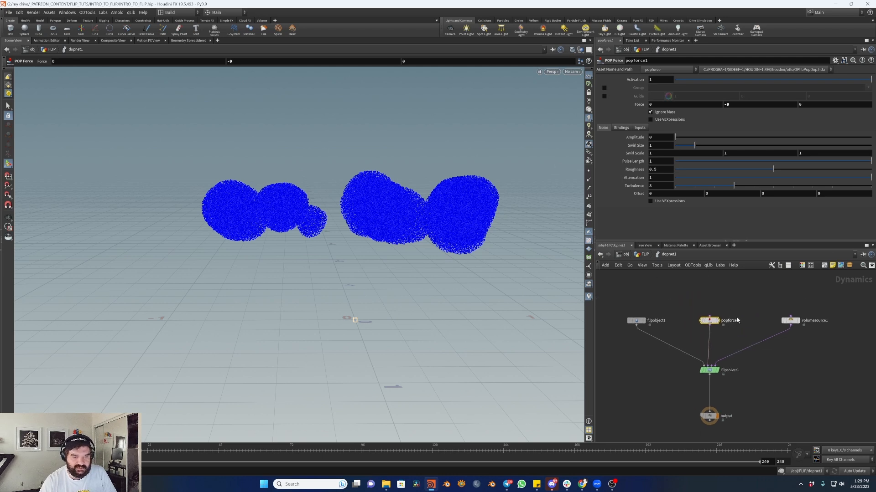
- Enable VEXpressions on the POP Force and load the Orbit the Origin preset
{"action": "scroll", "coordinate": [727, 311], "scroll_direction": "up", "scroll_amount": 2}
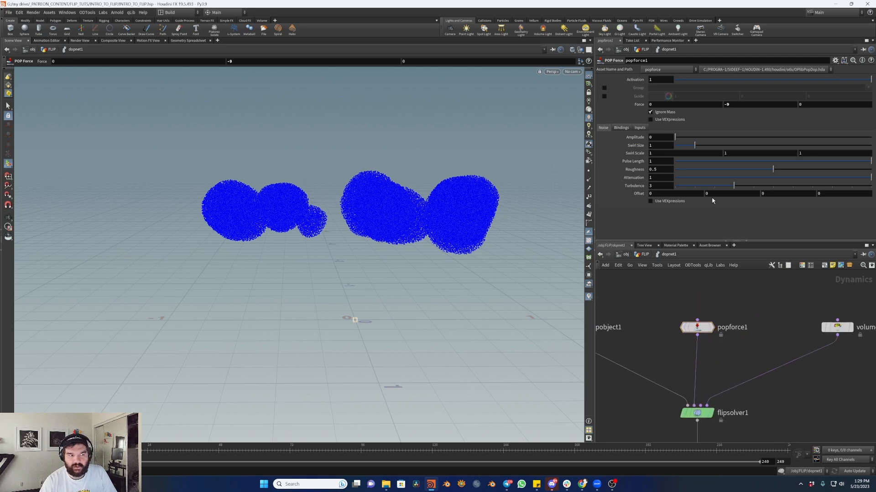
{"action": "left_click", "coordinate": [676, 121]}
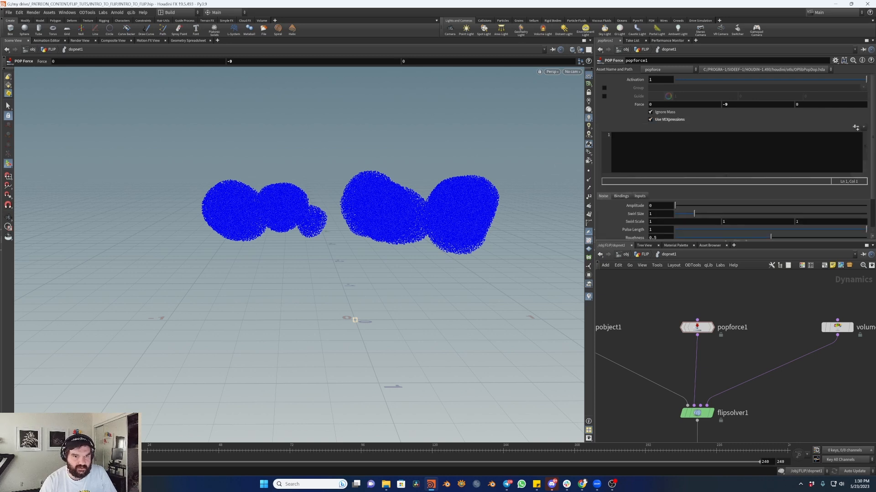
{"action": "left_click", "coordinate": [863, 127]}
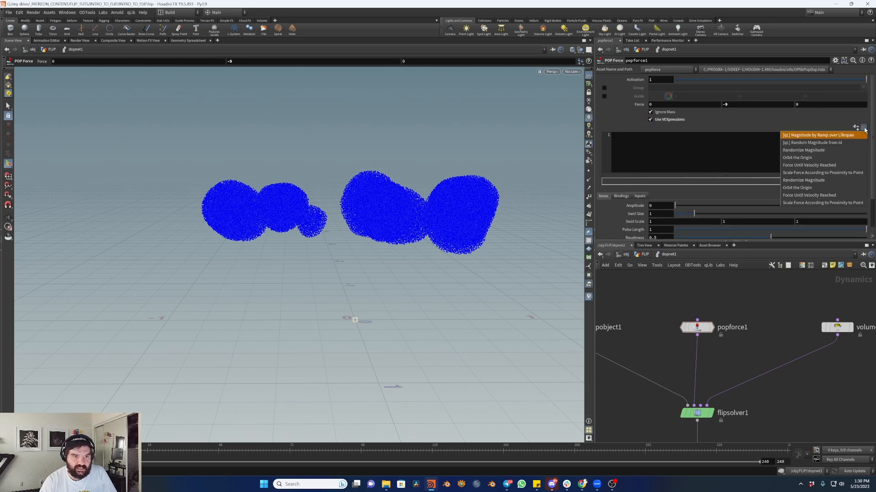
{"action": "left_click", "coordinate": [863, 128]}
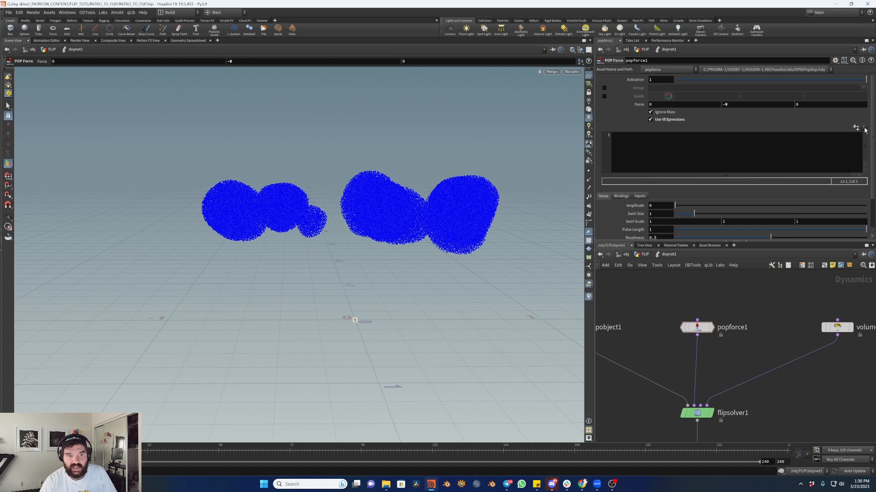
{"action": "left_click", "coordinate": [863, 129]}
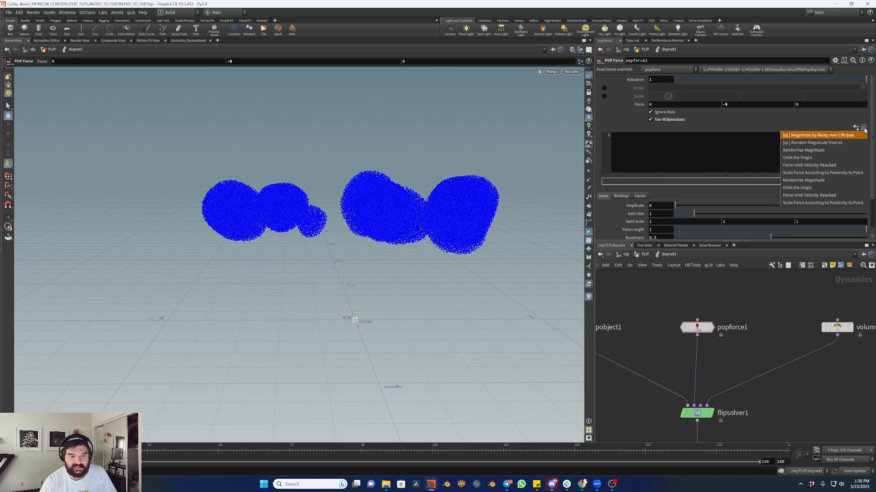
{"action": "left_click", "coordinate": [825, 192]}
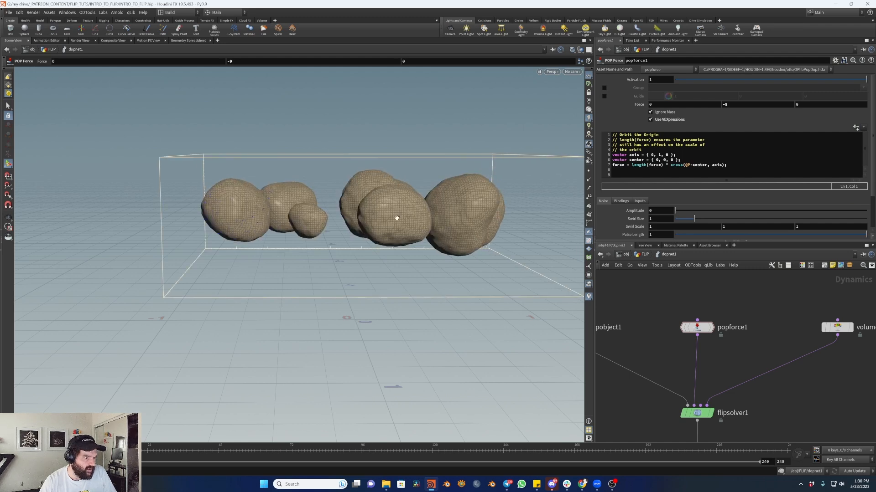
- Play the simulation and examine from above how the orbit force moves the fluid
{"action": "right_click_drag", "start_coordinate": [398, 222], "coordinate": [218, 323], "text": "alt"}
{"action": "left_click_drag", "start_coordinate": [394, 244], "coordinate": [508, 180]}
{"action": "key", "text": "Return"}
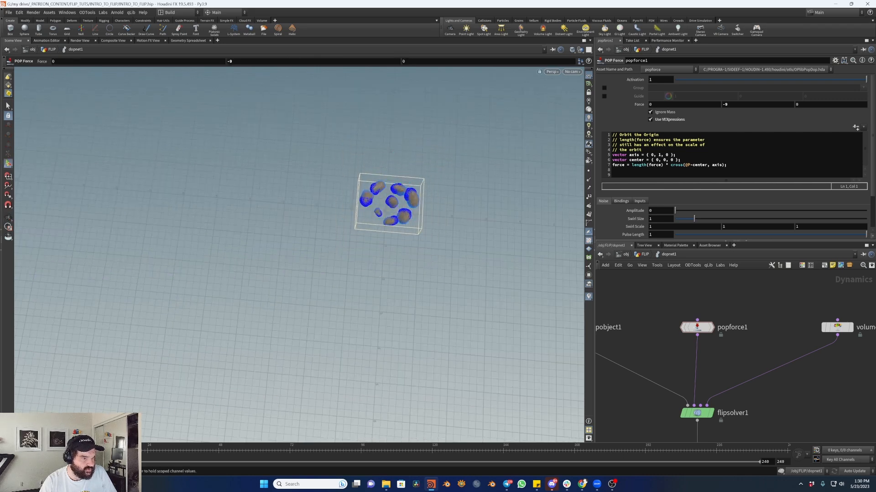
{"action": "left_click_drag", "start_coordinate": [444, 205], "coordinate": [447, 180], "text": "alt"}
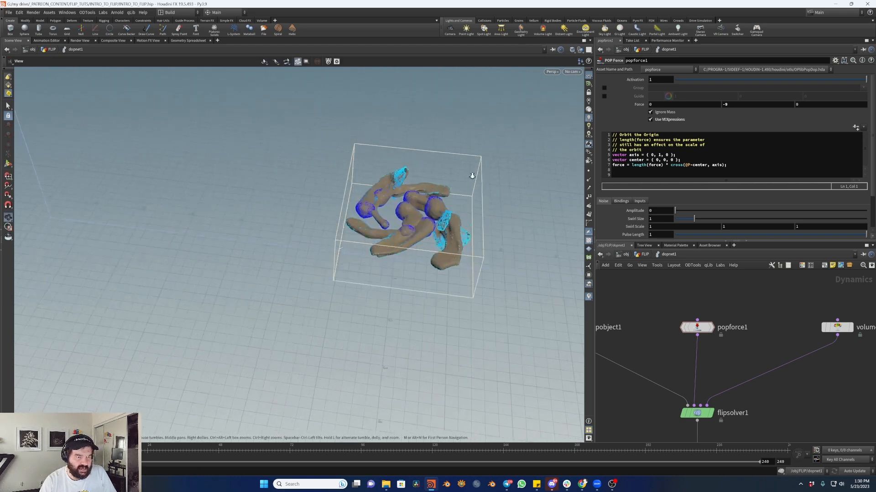
- Examine the orbiting fluid up close and the axis and force lines in the POP Force's Orbit the Origin code
{"action": "right_click_drag", "start_coordinate": [447, 179], "coordinate": [446, 190]}
{"action": "middle_click_drag", "start_coordinate": [446, 190], "coordinate": [378, 265]}
{"action": "left_click_drag", "start_coordinate": [378, 265], "coordinate": [374, 268]}
{"action": "right_click_drag", "start_coordinate": [374, 268], "coordinate": [403, 259]}
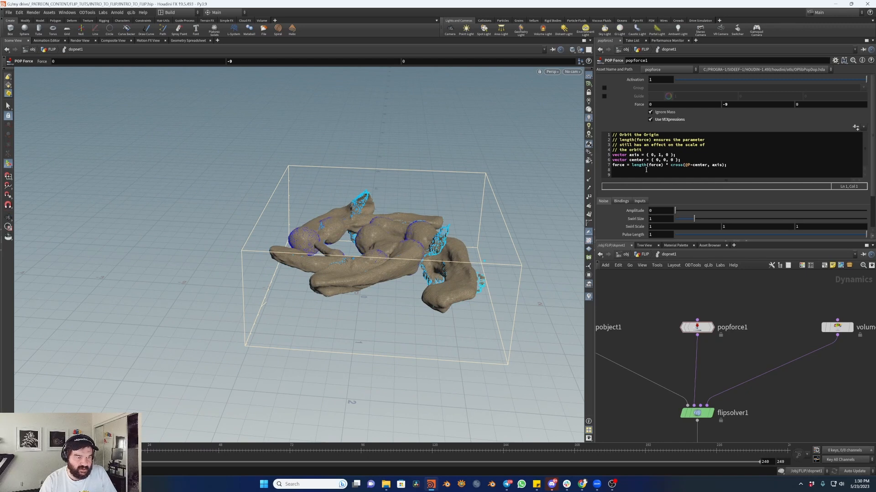
{"action": "left_click_drag", "start_coordinate": [676, 155], "coordinate": [656, 155]}
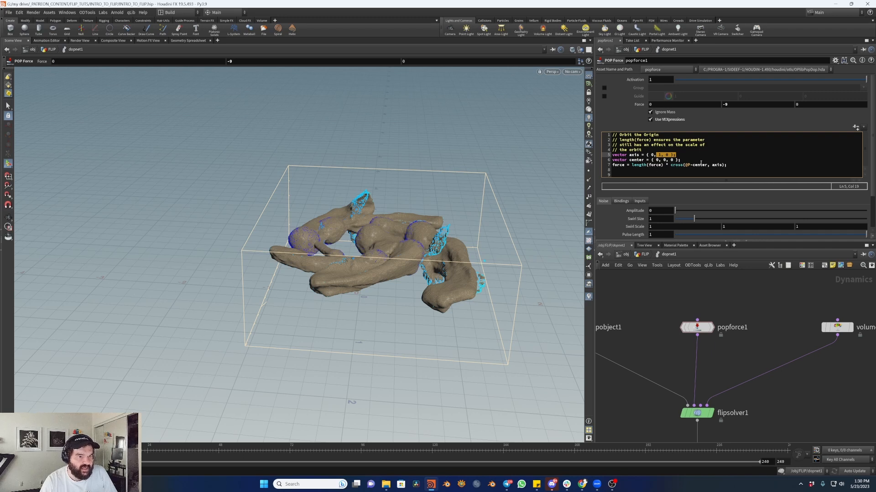
{"action": "left_click", "coordinate": [665, 165]}
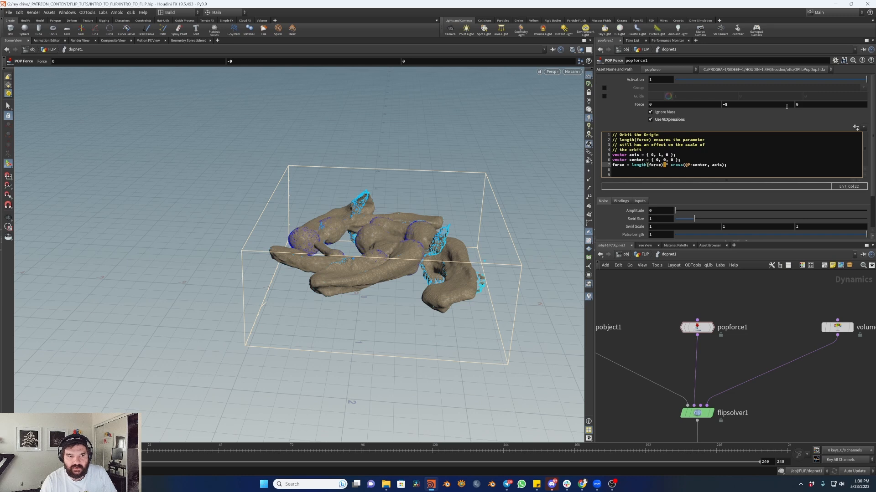
{"action": "key", "text": "Escape"}
{"action": "key", "text": "Escape"}
- Return to the first frame, clear the POP Force's Orbit the Origin code and disable Use VEXpressions
{"action": "left_click_drag", "start_coordinate": [372, 271], "coordinate": [370, 228], "text": "alt"}
{"action": "left_click", "coordinate": [9, 450]}
{"action": "middle_click_drag", "start_coordinate": [657, 339], "coordinate": [694, 344]}
{"action": "scroll", "coordinate": [693, 344], "scroll_direction": "down", "scroll_amount": 1}
{"action": "left_click_drag", "start_coordinate": [744, 301], "coordinate": [713, 364]}
{"action": "left_click_drag", "start_coordinate": [741, 176], "coordinate": [468, 101]}
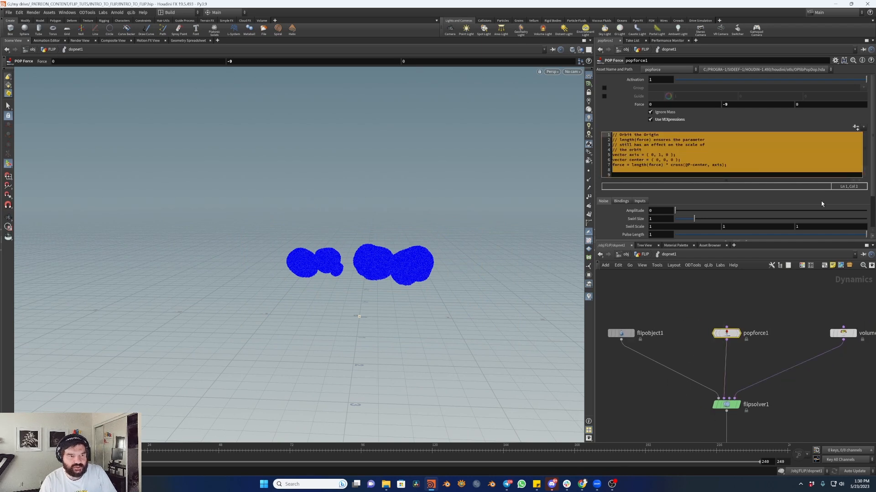
{"action": "key", "text": "BackSpace"}
{"action": "left_click", "coordinate": [773, 290]}
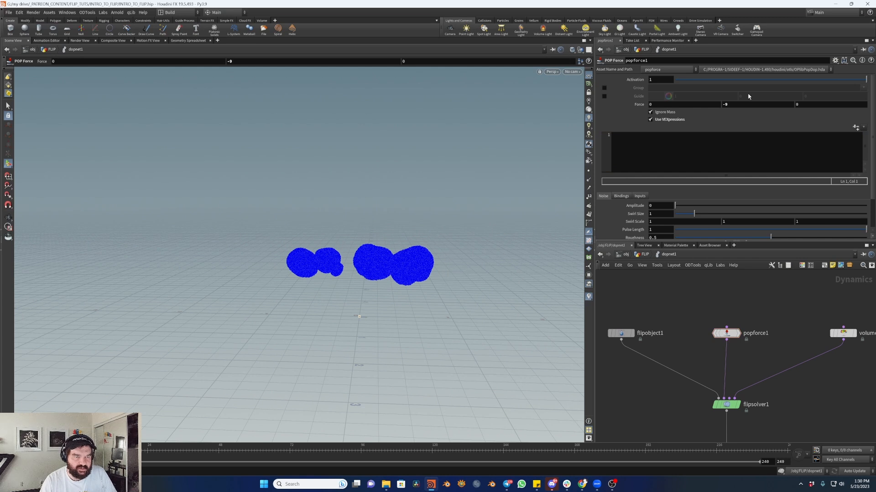
{"action": "left_click", "coordinate": [752, 106]}
{"action": "left_click", "coordinate": [661, 120]}
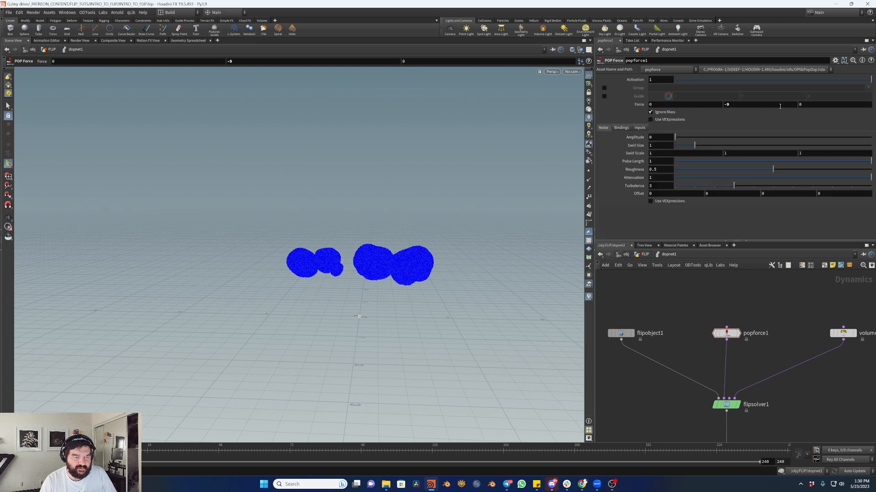
- Turn off the FLIP object's Surface guide, play the simulation as particles only and return to the first frame
{"action": "left_click", "coordinate": [621, 334]}
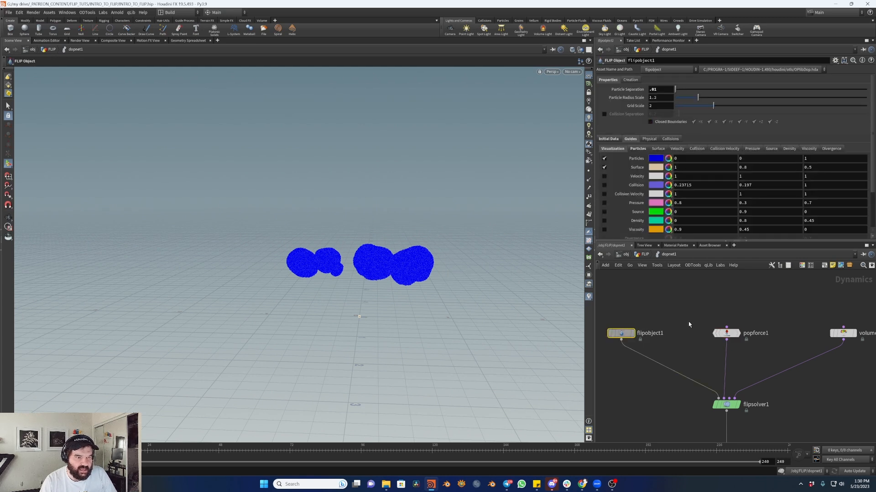
{"action": "left_click", "coordinate": [604, 168]}
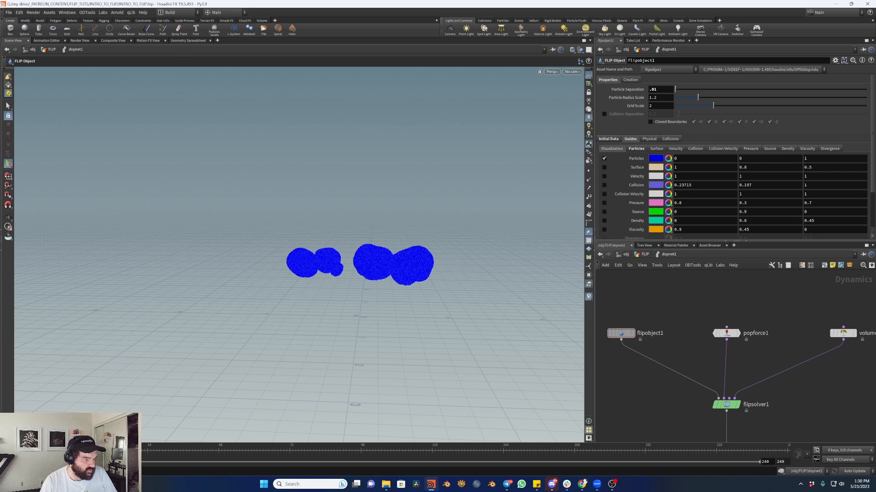
{"action": "key", "text": "Up"}
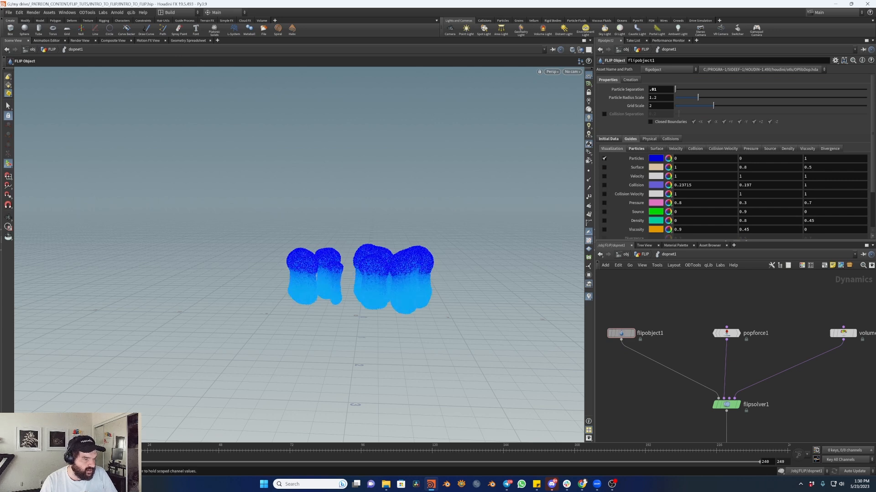
{"action": "scroll", "coordinate": [806, 313], "scroll_direction": "down", "scroll_amount": 1}
{"action": "middle_click_drag", "start_coordinate": [807, 311], "coordinate": [740, 319]}
{"action": "scroll", "coordinate": [788, 308], "scroll_direction": "down", "scroll_amount": 1}
{"action": "scroll", "coordinate": [747, 321], "scroll_direction": "up", "scroll_amount": 1}
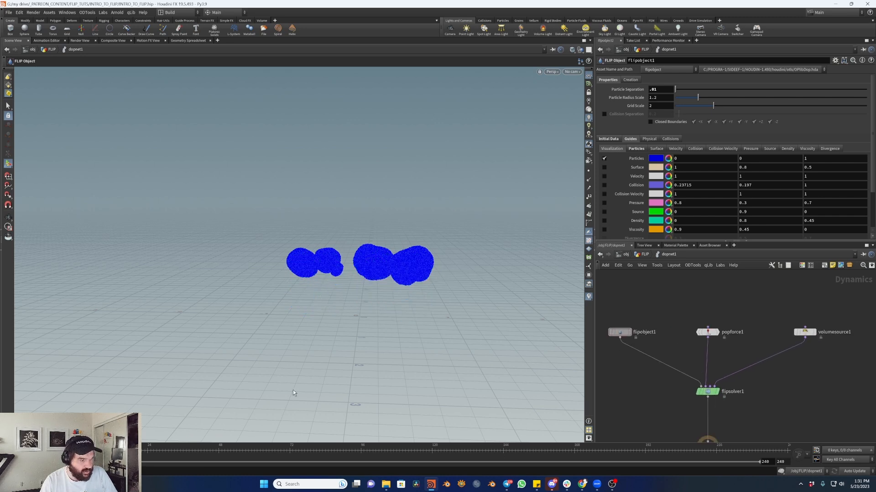
{"action": "key", "text": "Up"}
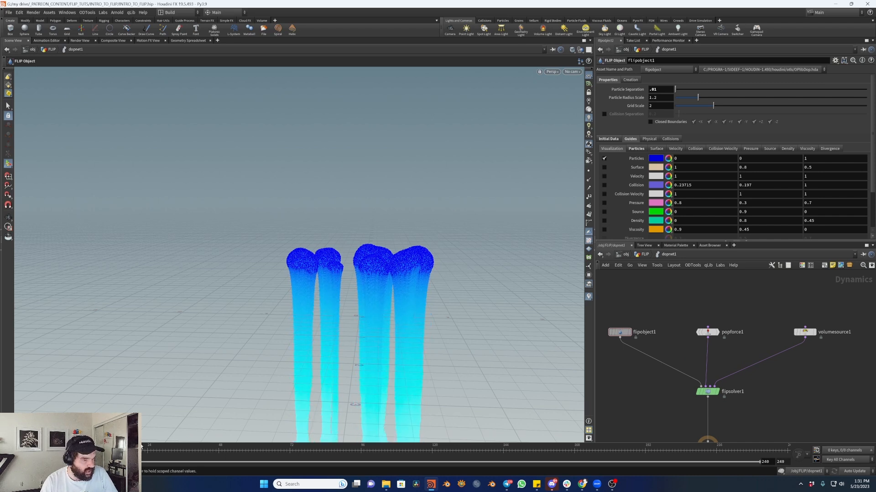
{"action": "left_click_drag", "start_coordinate": [132, 451], "coordinate": [81, 451]}
- Keyframe the volume source's Activation at 1 on the first frame and 0 on the next, comparing the two states
{"action": "left_click_drag", "start_coordinate": [830, 302], "coordinate": [781, 353]}
{"action": "scroll", "coordinate": [672, 88], "scroll_direction": "up", "scroll_amount": 1}
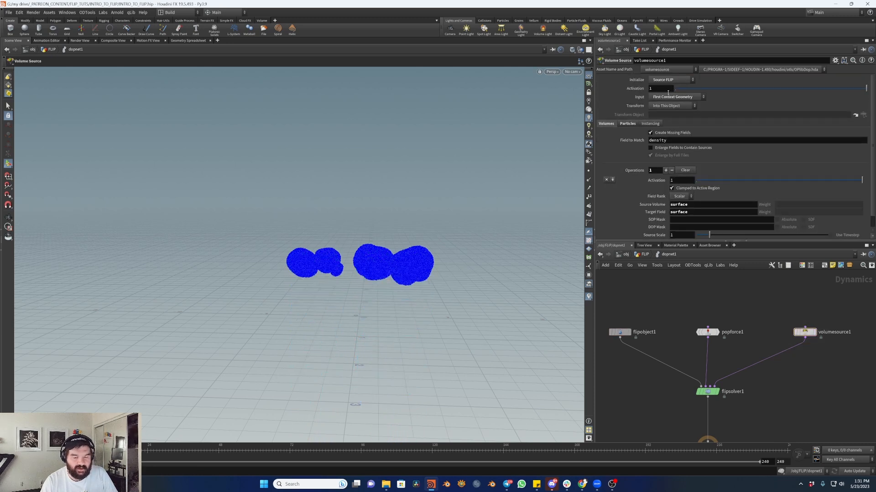
{"action": "left_click_drag", "start_coordinate": [844, 306], "coordinate": [783, 373]}
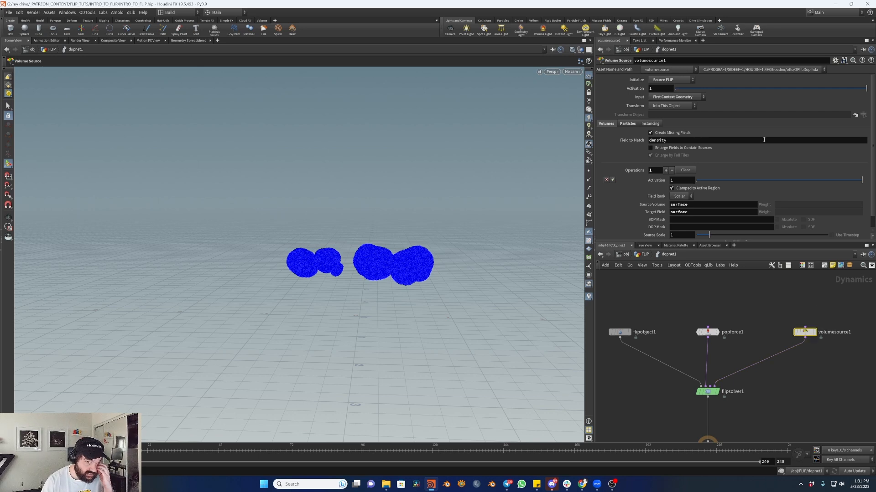
{"action": "left_click_drag", "start_coordinate": [855, 299], "coordinate": [798, 410]}
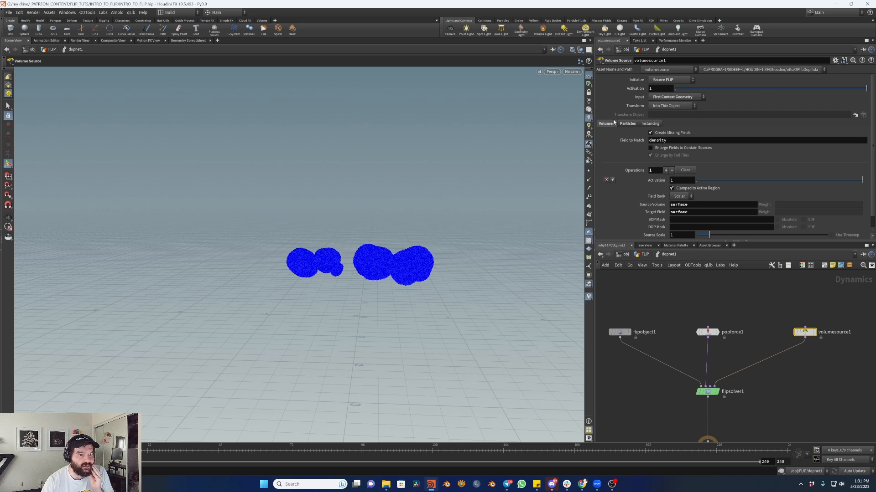
{"action": "left_click", "coordinate": [661, 89], "text": "alt"}
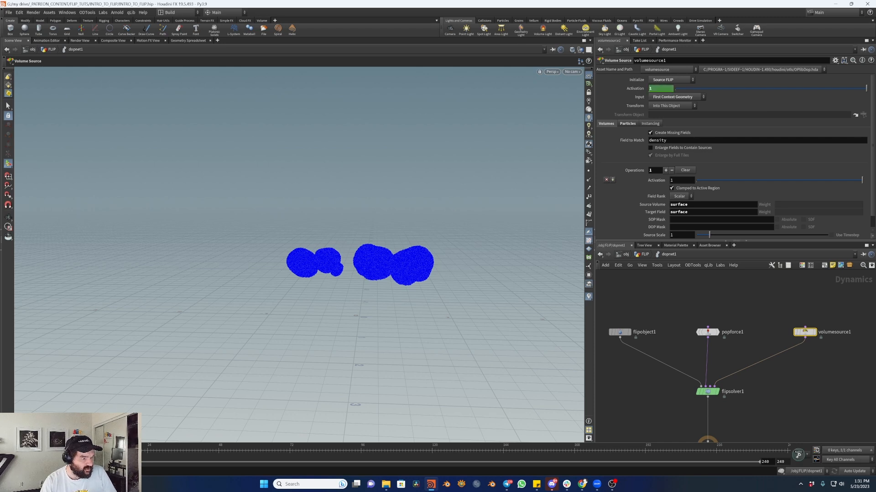
{"action": "key", "text": "Right"}
{"action": "left_click_drag", "start_coordinate": [660, 89], "coordinate": [636, 89]}
{"action": "type", "text": "0"}
{"action": "key", "text": "Return"}
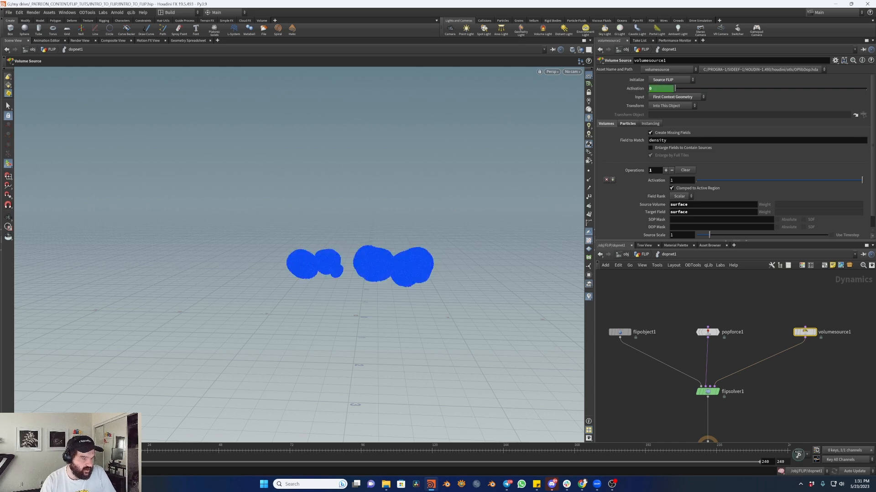
{"action": "key", "text": "Left"}
{"action": "key", "text": "Left"}
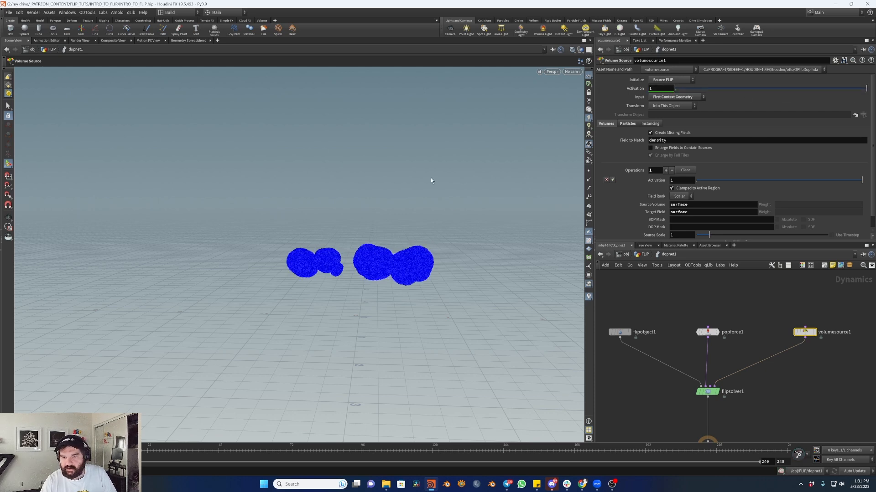
{"action": "left_click_drag", "start_coordinate": [830, 89], "coordinate": [729, 86]}
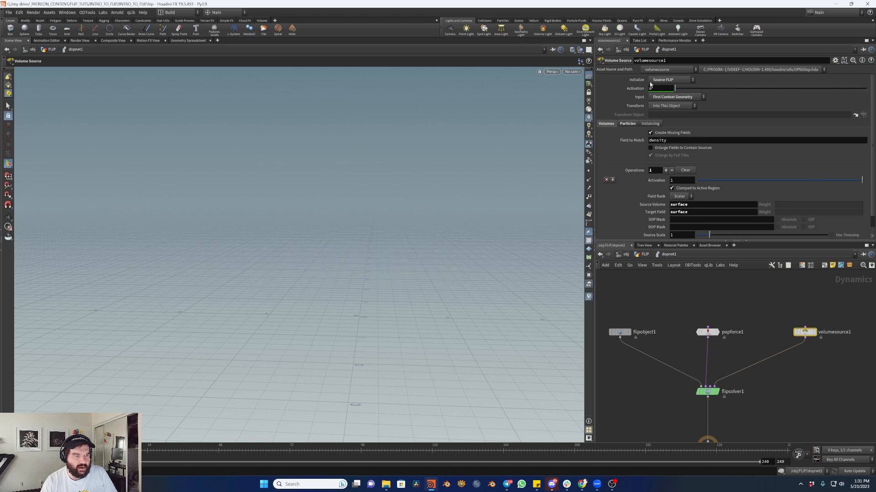
{"action": "left_click_drag", "start_coordinate": [479, 79], "coordinate": [840, 104]}
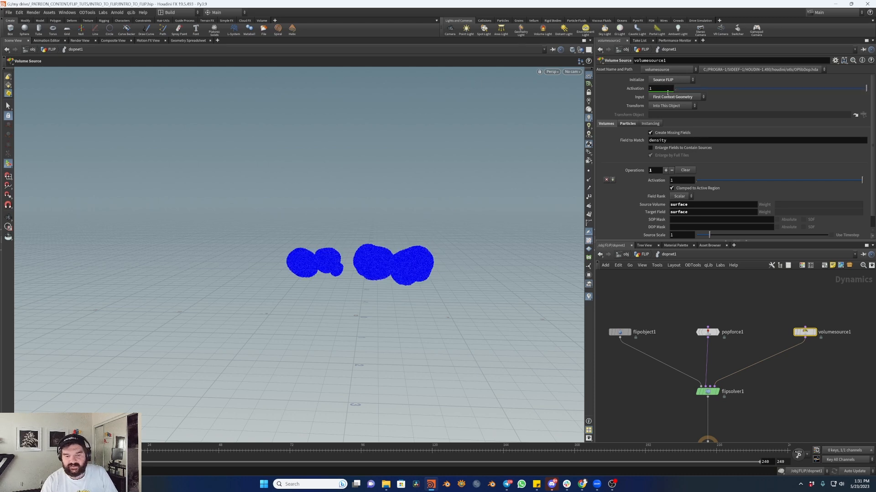
- Set the volume source's Activation to the expression $F==1 and toggle between the expression and its value
{"action": "double_click", "coordinate": [667, 93]}
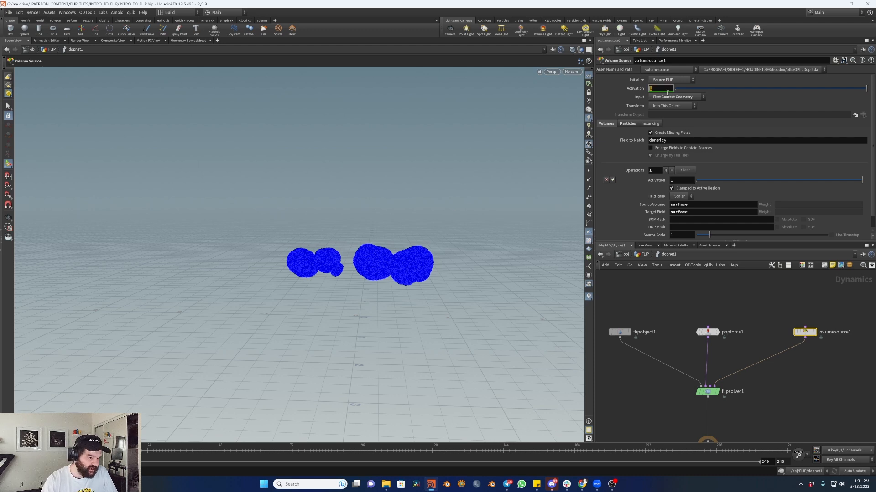
{"action": "type", "text": "$F=="}
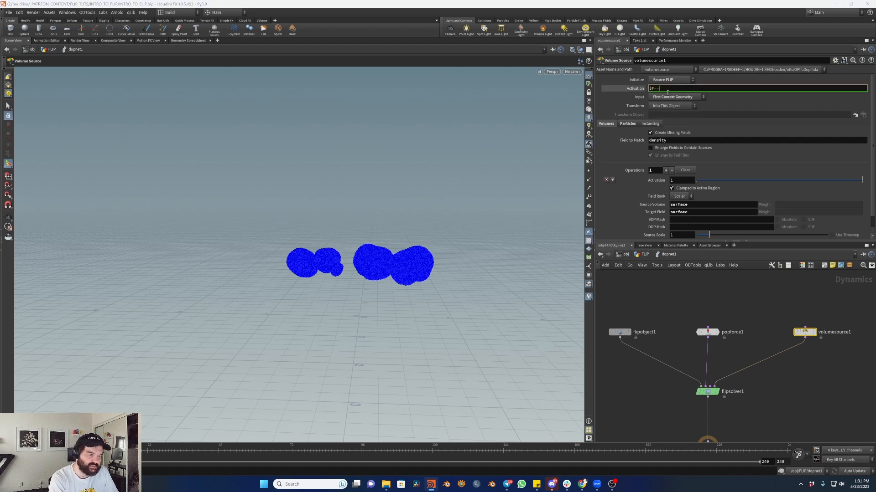
{"action": "type", "text": "1"}
{"action": "key", "text": "Return"}
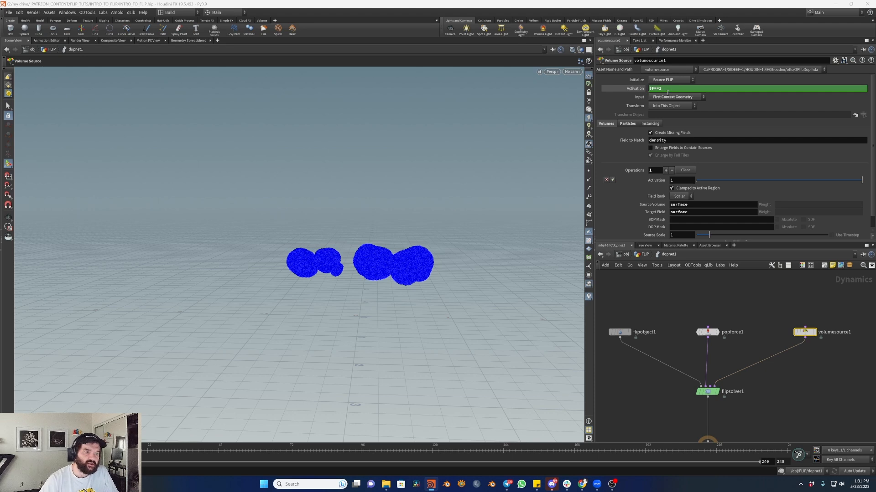
{"action": "left_click", "coordinate": [638, 90]}
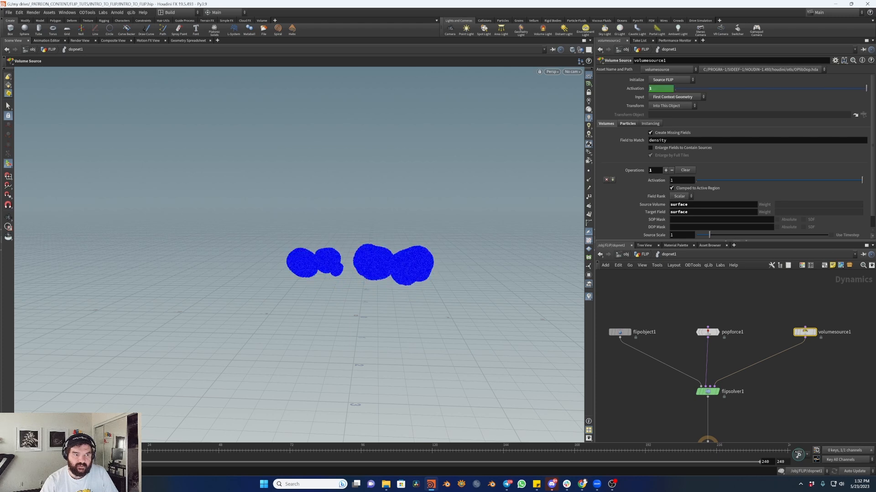
{"action": "left_click", "coordinate": [634, 88]}
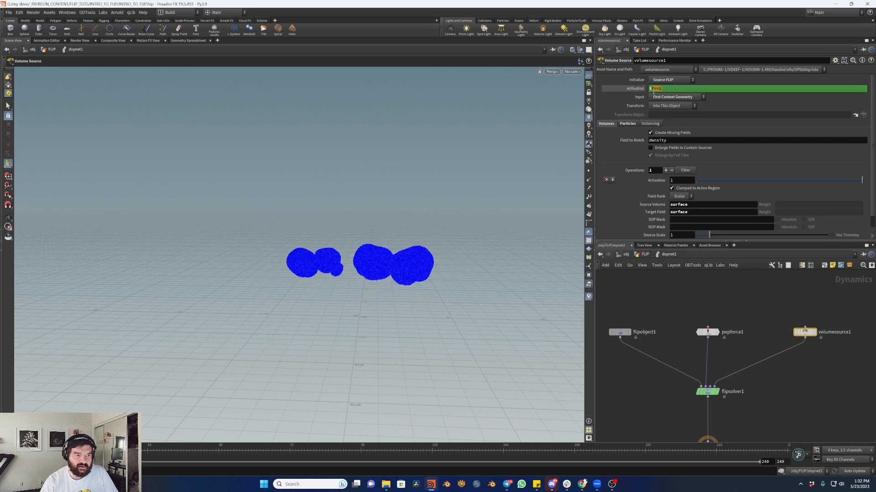
- Try $F<5 as the volume source's Activation expression, play the simulation and rewind it
{"action": "left_click_drag", "start_coordinate": [662, 90], "coordinate": [655, 92]}
{"action": "type", "text": "<5"}
{"action": "key", "text": "Return"}
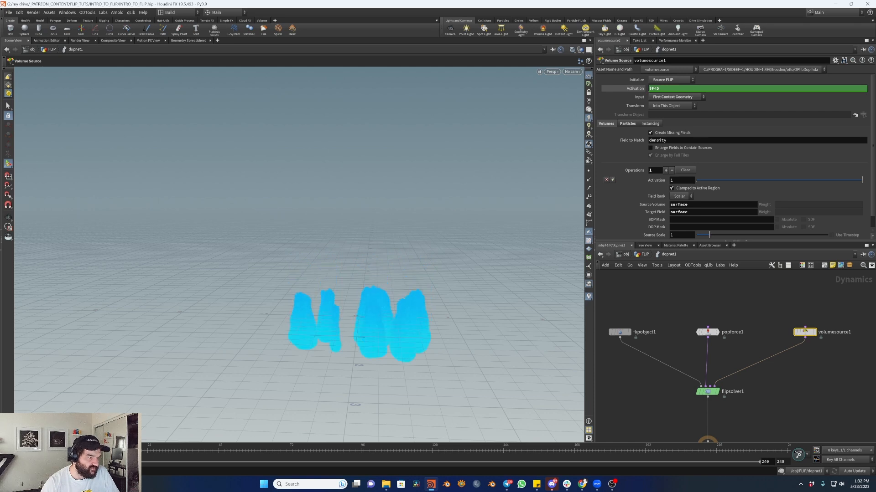
{"action": "key", "text": "ctrl+Up"}
- Restore the volume source's Activation expression to $F==1
{"action": "middle_click", "coordinate": [678, 88]}
{"action": "left_click", "coordinate": [695, 88]}
{"action": "key", "text": "BackSpace"}
{"action": "type", "text": "$F==1"}
{"action": "key", "text": "Return"}
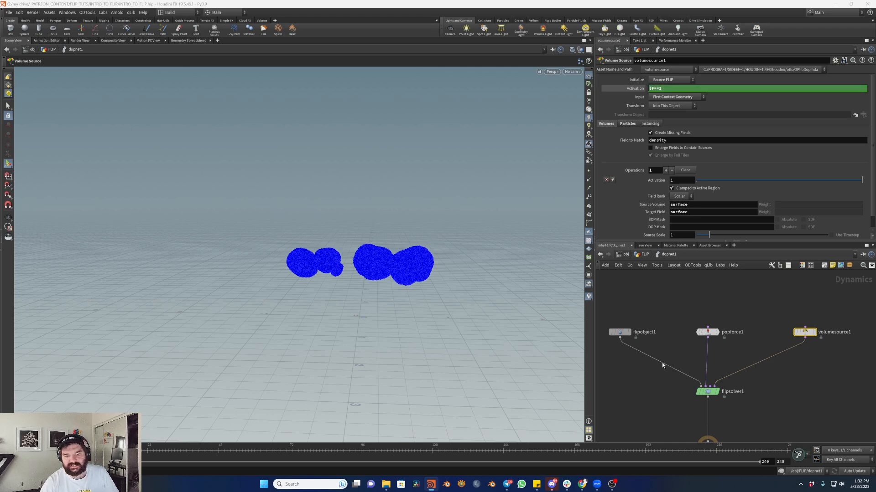
- Add a Ground Plane node beside the FLIP solver in the DOP network
{"action": "left_click_drag", "start_coordinate": [738, 298], "coordinate": [680, 359]}
{"action": "left_click_drag", "start_coordinate": [832, 297], "coordinate": [795, 386]}
{"action": "left_click", "coordinate": [837, 387]}
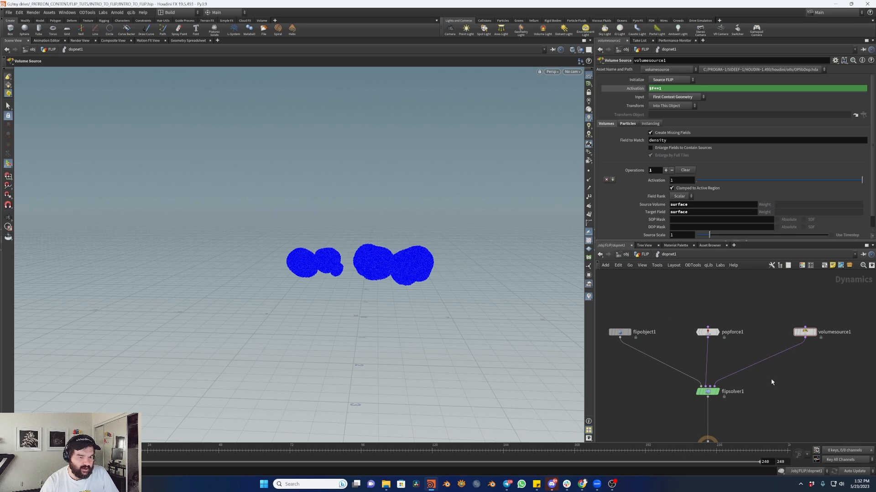
{"action": "middle_click_drag", "start_coordinate": [769, 407], "coordinate": [794, 369]}
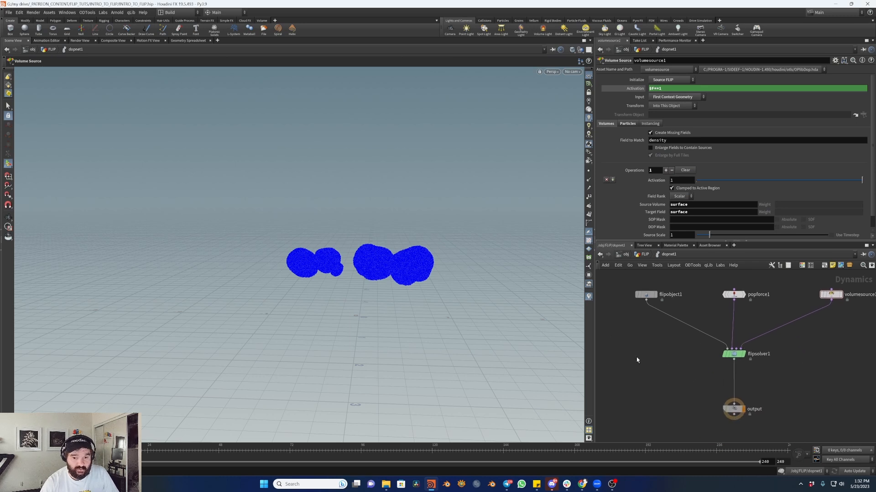
{"action": "middle_click_drag", "start_coordinate": [649, 330], "coordinate": [683, 342]}
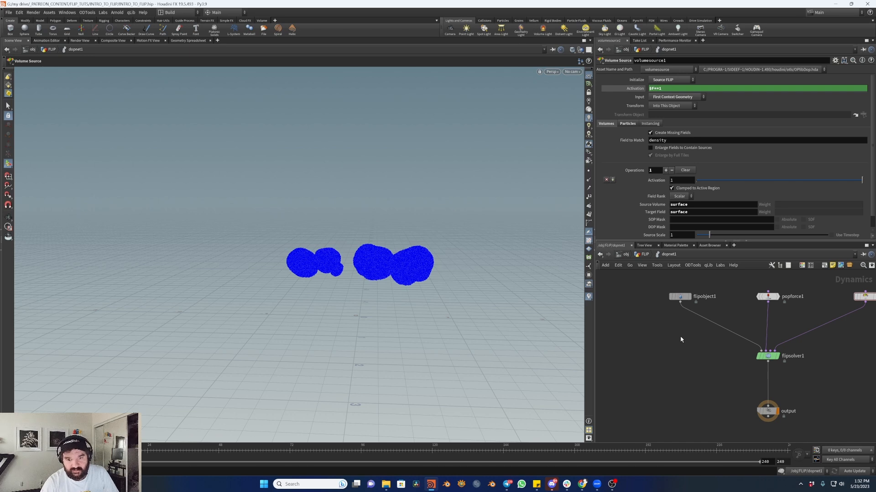
{"action": "middle_click_drag", "start_coordinate": [646, 356], "coordinate": [669, 346]}
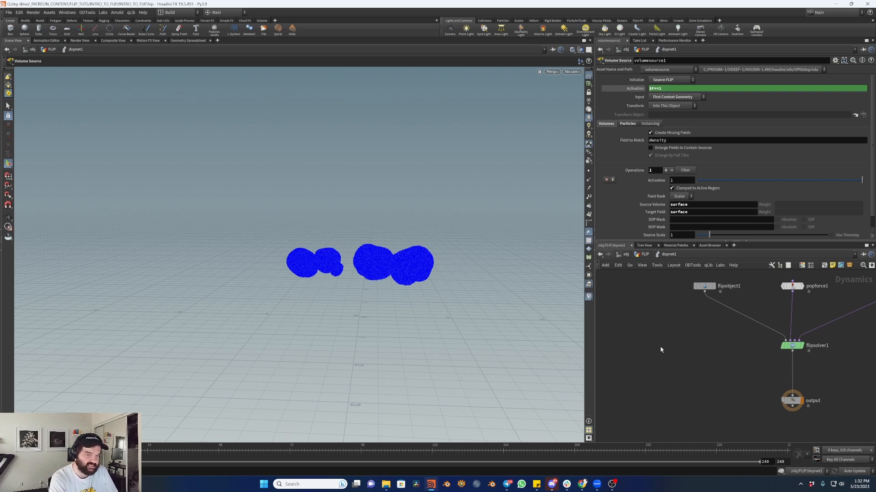
{"action": "key", "text": "Tab"}
{"action": "type", "text": "ground"}
{"action": "key", "text": "Return"}
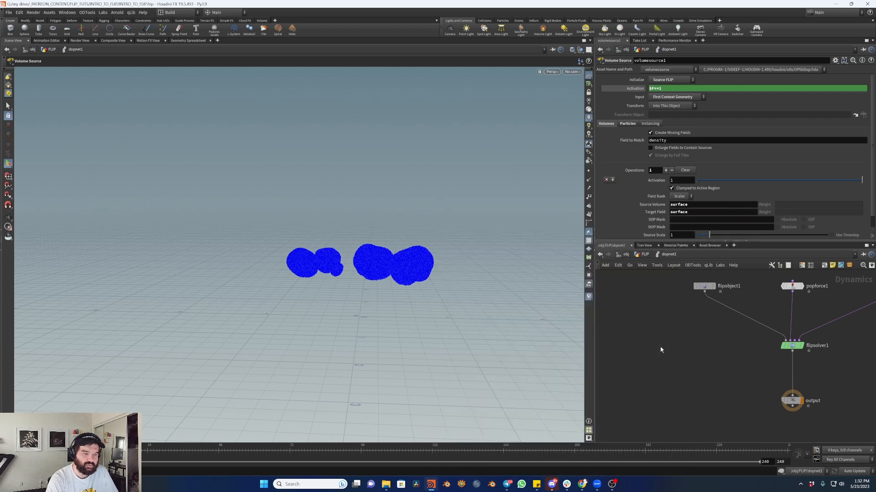
{"action": "left_click", "coordinate": [661, 349]}
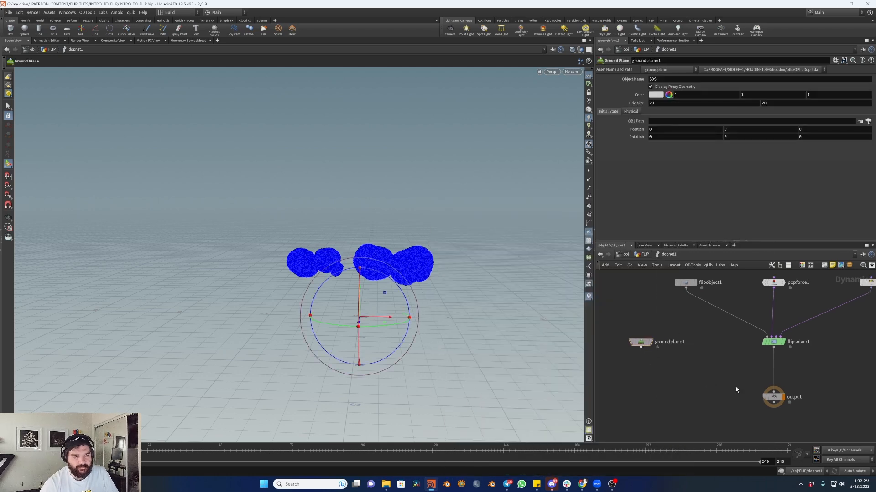
- Insert a Merge node between the FLIP solver and the output, with the ground plane as its first input
{"action": "key", "text": "Tab"}
{"action": "type", "text": "merge"}
{"action": "key", "text": "Return"}
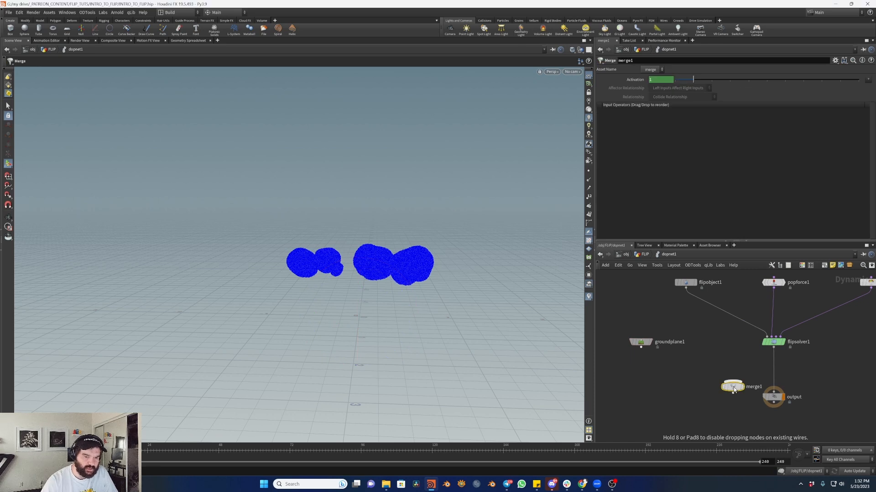
{"action": "left_click", "coordinate": [719, 378]}
{"action": "left_click_drag", "start_coordinate": [641, 348], "coordinate": [718, 372]}
{"action": "left_click_drag", "start_coordinate": [774, 348], "coordinate": [772, 382]}
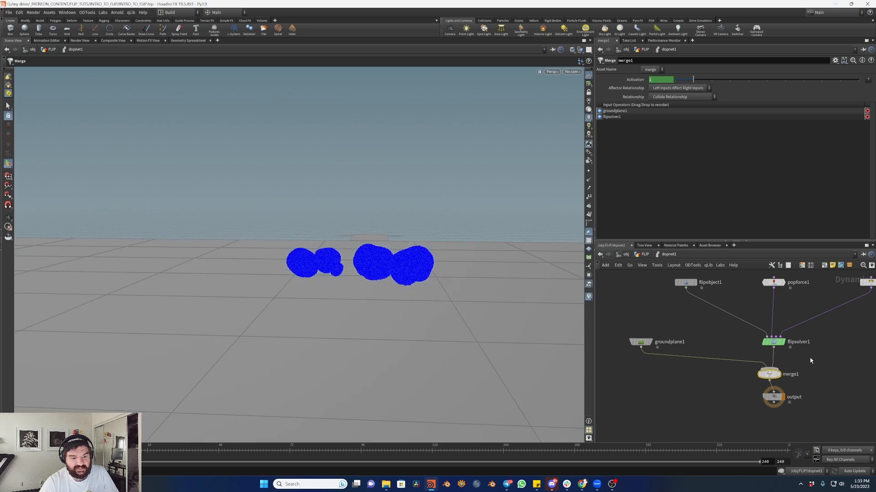
- Check the merge's Affector Relationship choices, leaving Left Inputs Affect Right Inputs selected
{"action": "left_click", "coordinate": [695, 89]}
{"action": "left_click", "coordinate": [694, 89]}
{"action": "left_click", "coordinate": [695, 89]}
{"action": "left_click", "coordinate": [695, 89]}
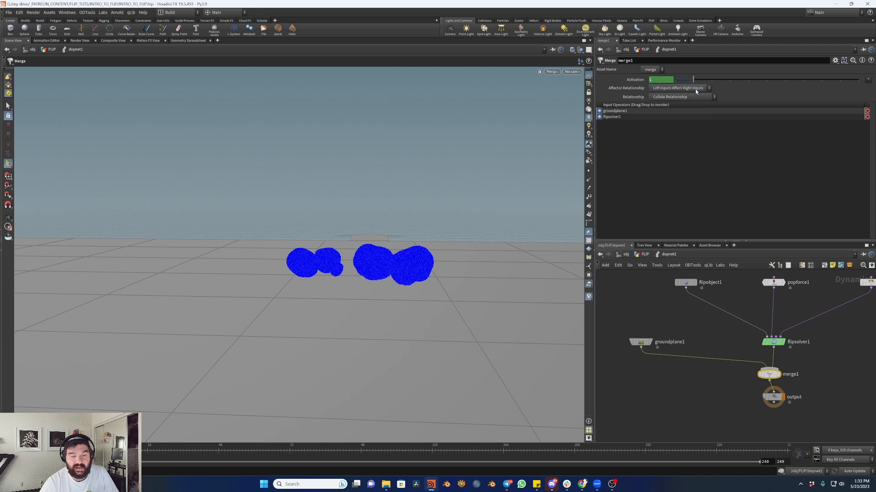
- Set the merge node's Affector Relationship to Mutual
{"action": "left_click", "coordinate": [695, 89]}
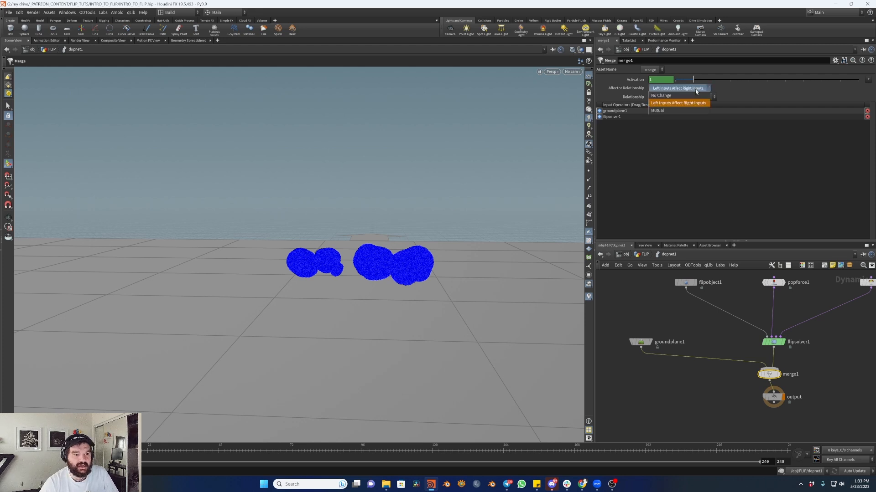
{"action": "left_click", "coordinate": [689, 108]}
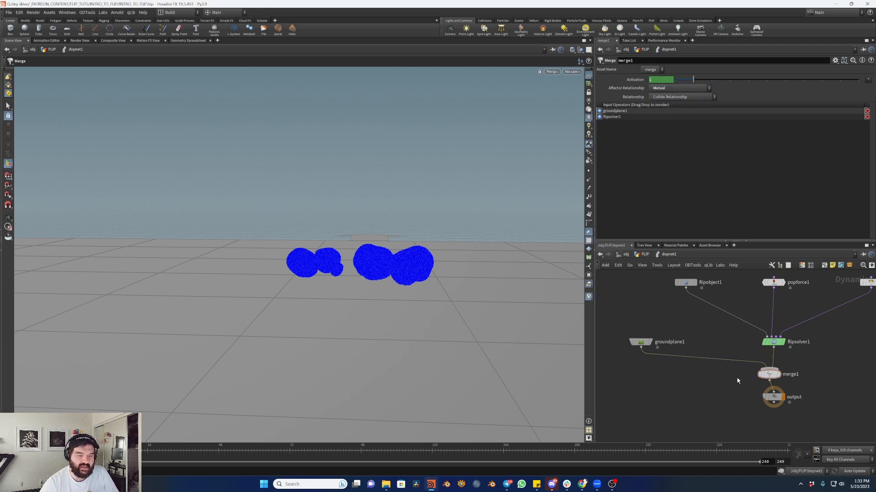
{"action": "middle_click_drag", "start_coordinate": [751, 394], "coordinate": [691, 397]}
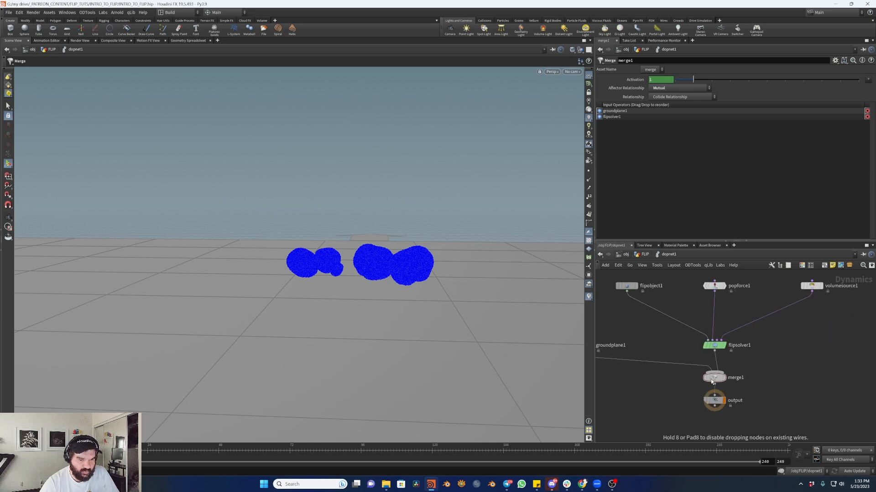
{"action": "middle_click_drag", "start_coordinate": [775, 371], "coordinate": [793, 372]}
- Replay the simulation several times and scrub it to examine how the fluid collides with the ground plane
{"action": "left_click", "coordinate": [41, 451]}
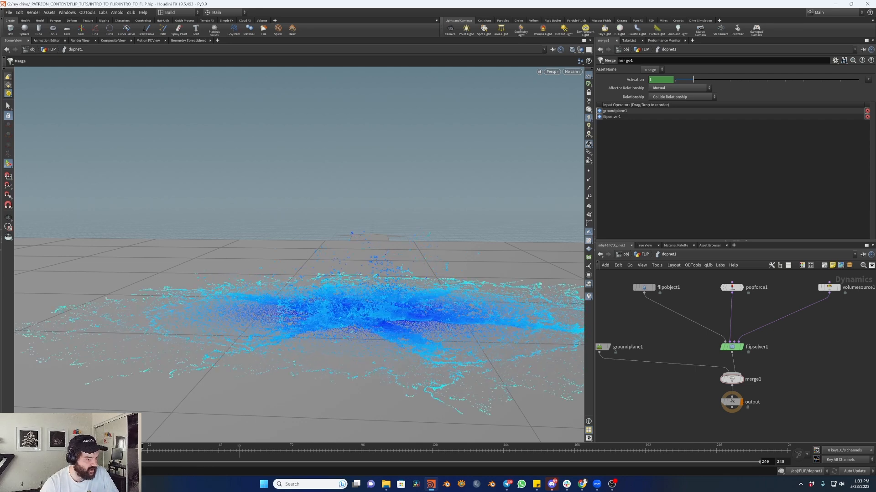
{"action": "key", "text": "Up"}
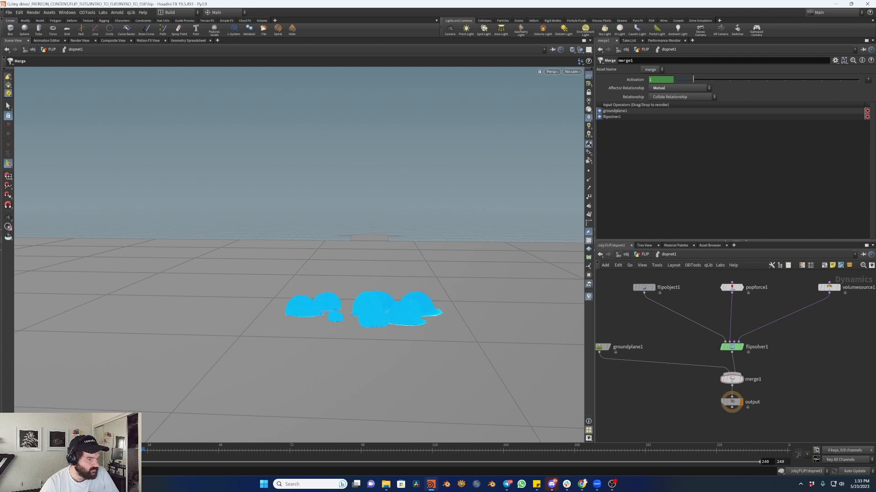
{"action": "key", "text": "ctrl+Up"}
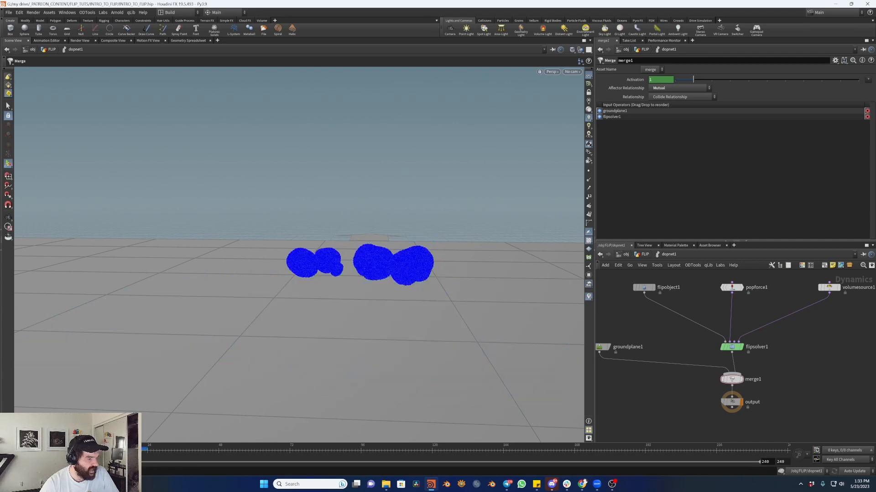
{"action": "right_click_drag", "start_coordinate": [421, 299], "coordinate": [379, 307], "text": "alt"}
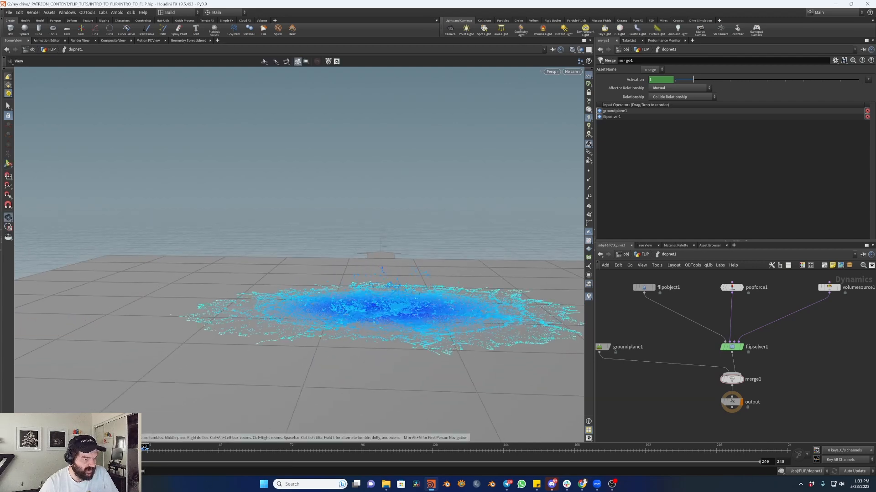
{"action": "middle_click_drag", "start_coordinate": [379, 306], "coordinate": [259, 311], "text": "alt"}
{"action": "key", "text": "ctrl+Up"}
{"action": "key", "text": "Up"}
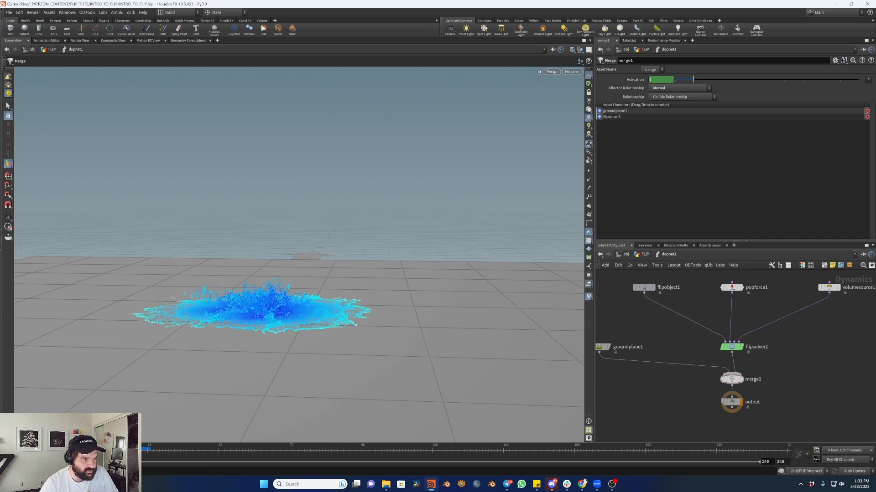
{"action": "key", "text": "ctrl+Up"}
{"action": "key", "text": "Up"}
{"action": "left_click_drag", "start_coordinate": [132, 451], "coordinate": [81, 450]}
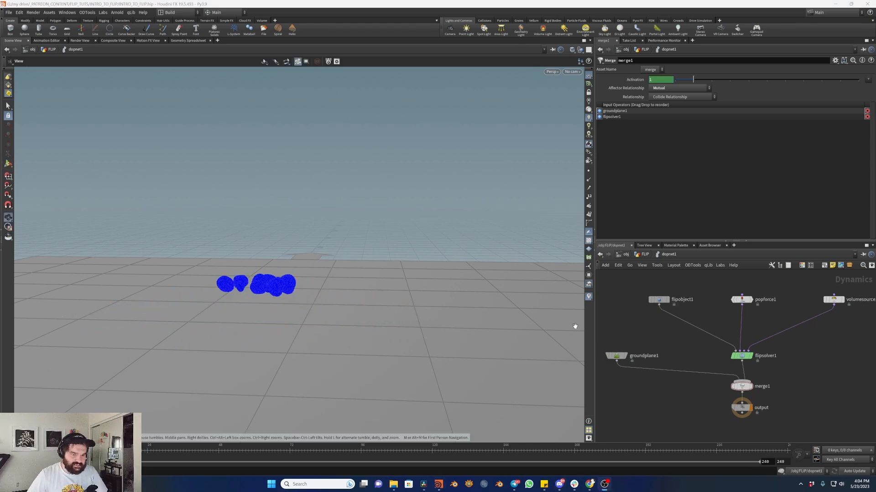
- Return to the FLIP geometry network and move the primitive node closer to the FLIP source, making room before the DOP network
{"action": "left_click", "coordinate": [644, 254]}
{"action": "middle_click_drag", "start_coordinate": [802, 413], "coordinate": [753, 378]}
{"action": "scroll", "coordinate": [746, 378], "scroll_direction": "up", "scroll_amount": 5}
{"action": "middle_click_drag", "start_coordinate": [748, 330], "coordinate": [774, 348]}
{"action": "scroll", "coordinate": [772, 358], "scroll_direction": "down", "scroll_amount": 3}
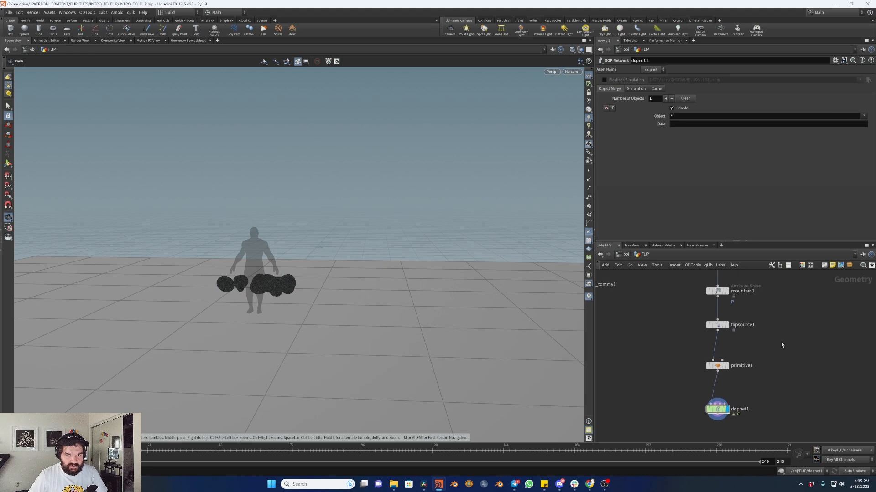
{"action": "left_click", "coordinate": [719, 367]}
{"action": "left_click_drag", "start_coordinate": [719, 368], "coordinate": [720, 353]}
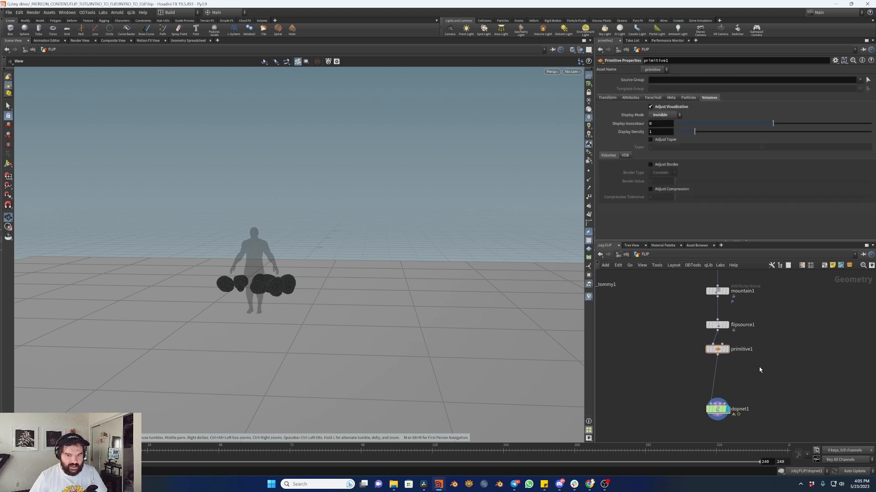
- Insert an Attribute Noise node between the primitive node and the DOP network, and display its result
{"action": "key", "text": "Tab"}
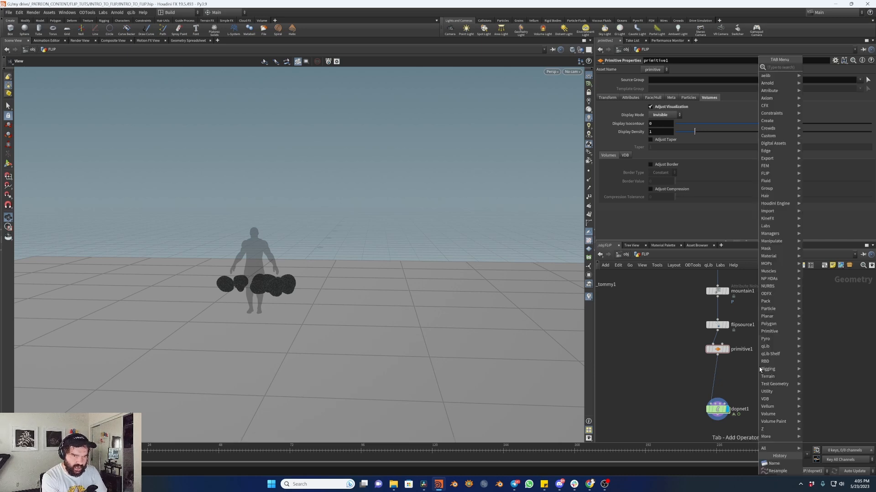
{"action": "type", "text": "attribute noise"}
{"action": "key", "text": "Return"}
{"action": "left_click", "coordinate": [759, 370]}
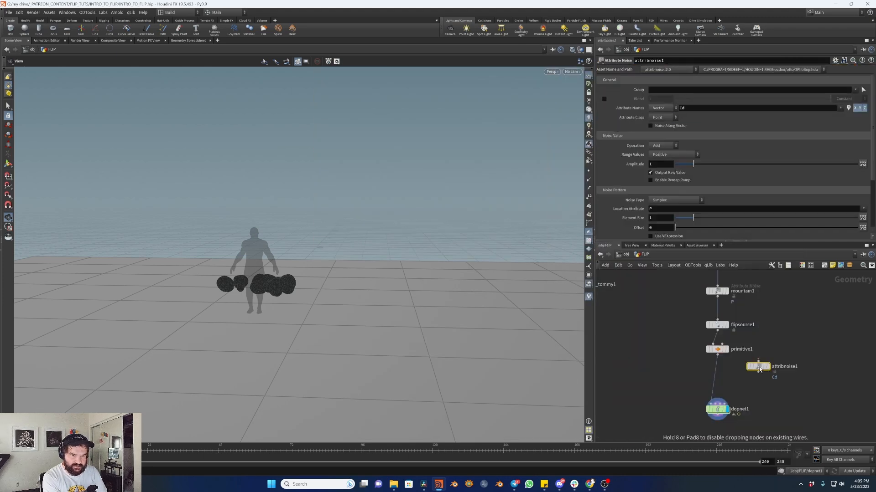
{"action": "left_click_drag", "start_coordinate": [759, 369], "coordinate": [729, 380]}
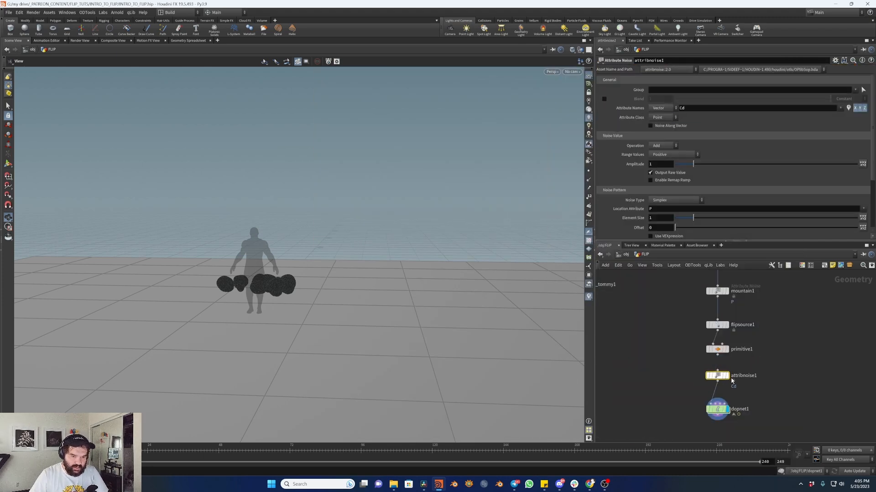
{"action": "left_click", "coordinate": [728, 377]}
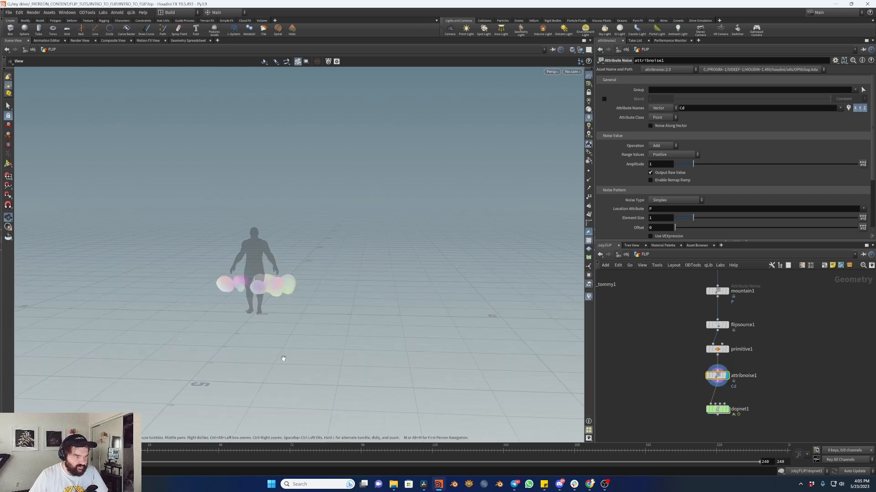
- Set the noise's attribute name to v and show point trails in the viewport to visualize the velocity
{"action": "scroll", "coordinate": [428, 268], "scroll_direction": "up", "scroll_amount": 5}
{"action": "scroll", "coordinate": [427, 269], "scroll_direction": "down", "scroll_amount": 6}
{"action": "scroll", "coordinate": [403, 262], "scroll_direction": "up", "scroll_amount": 2}
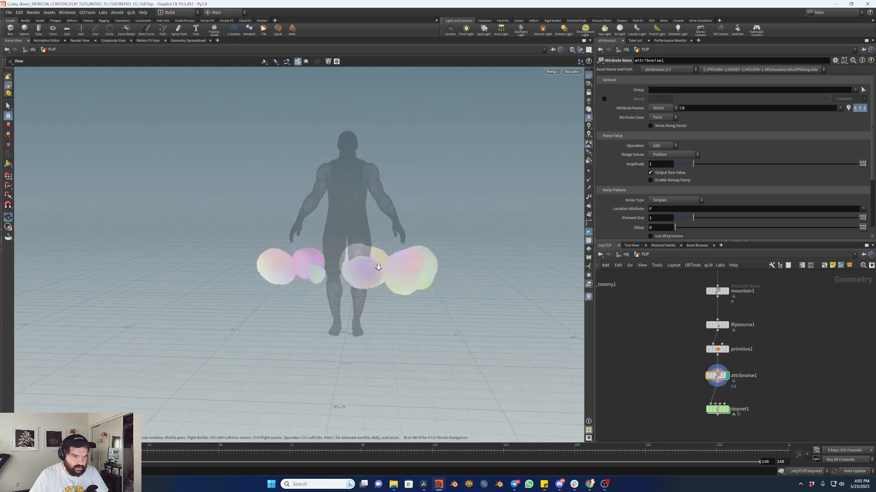
{"action": "mouse_move", "coordinate": [403, 261]}
{"action": "left_mouse_down"}
{"action": "mouse_move", "coordinate": [388, 262]}
{"action": "mouse_move", "coordinate": [400, 260]}
{"action": "left_mouse_up"}
{"action": "double_click", "coordinate": [709, 108]}
{"action": "type", "text": "v"}
{"action": "key", "text": "Return"}
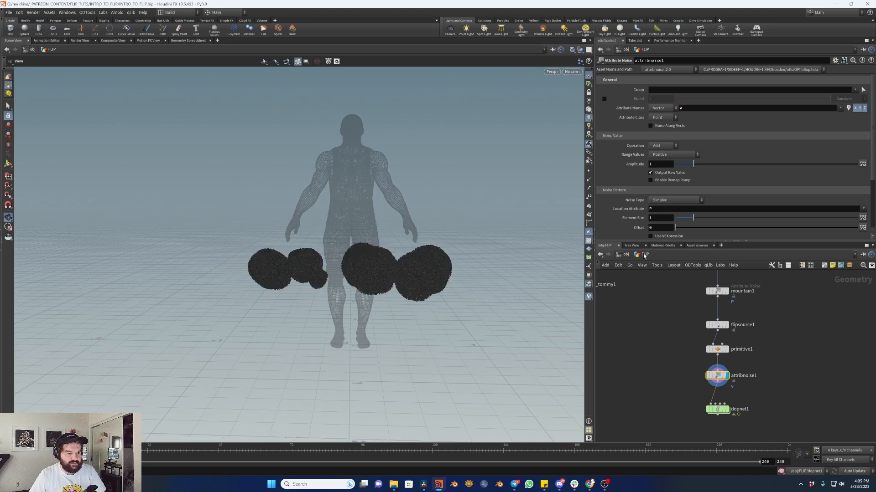
{"action": "left_click", "coordinate": [589, 189]}
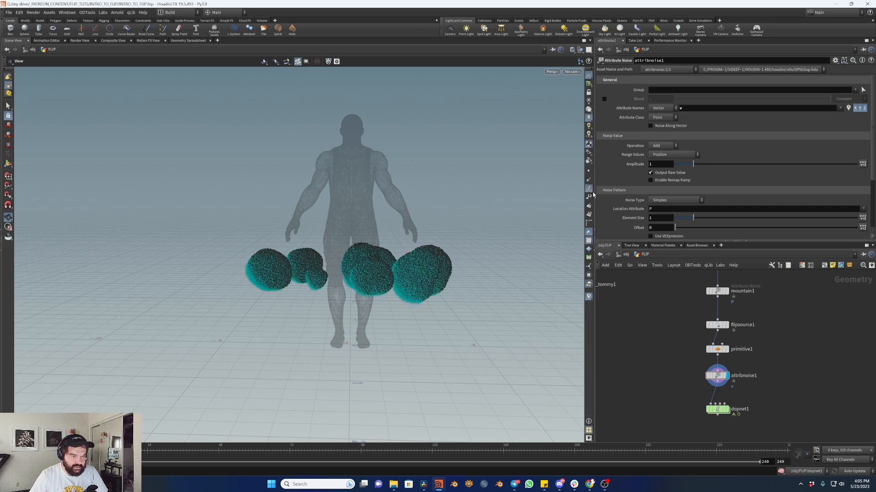
{"action": "left_click_drag", "start_coordinate": [363, 263], "coordinate": [221, 307]}
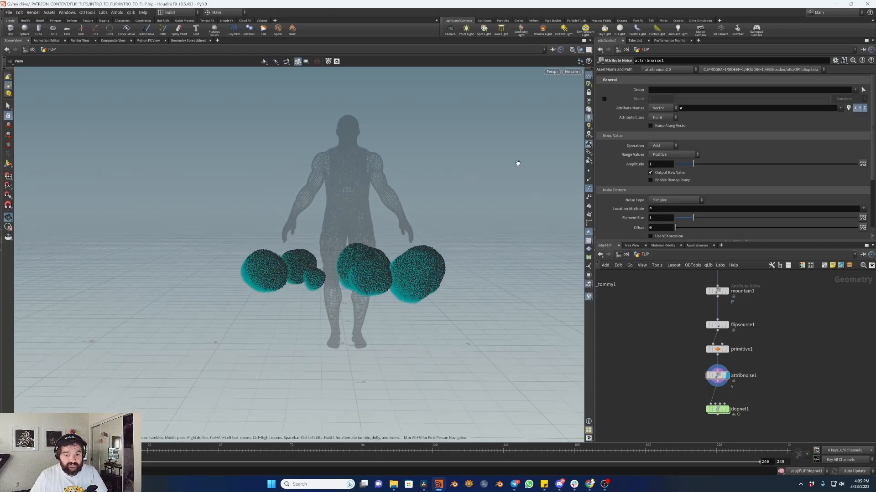
- Set the velocity noise's Range Values to Zero Centered
{"action": "left_click", "coordinate": [686, 155]}
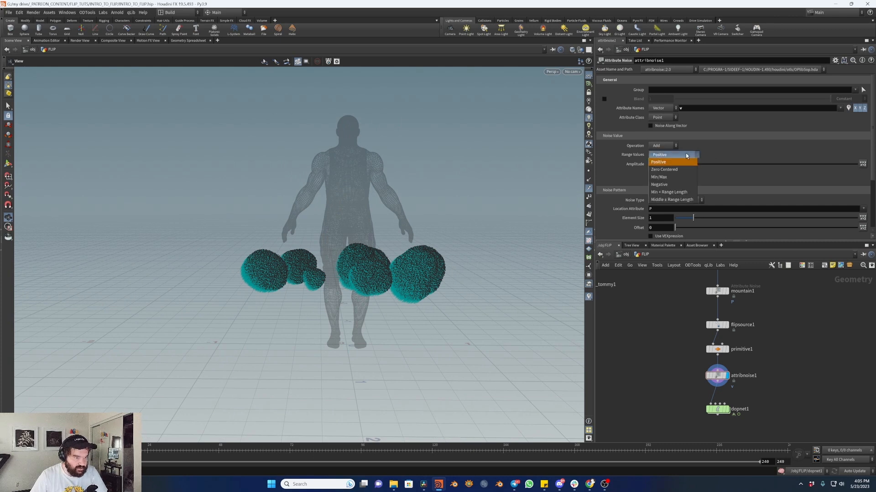
{"action": "left_click", "coordinate": [685, 155]}
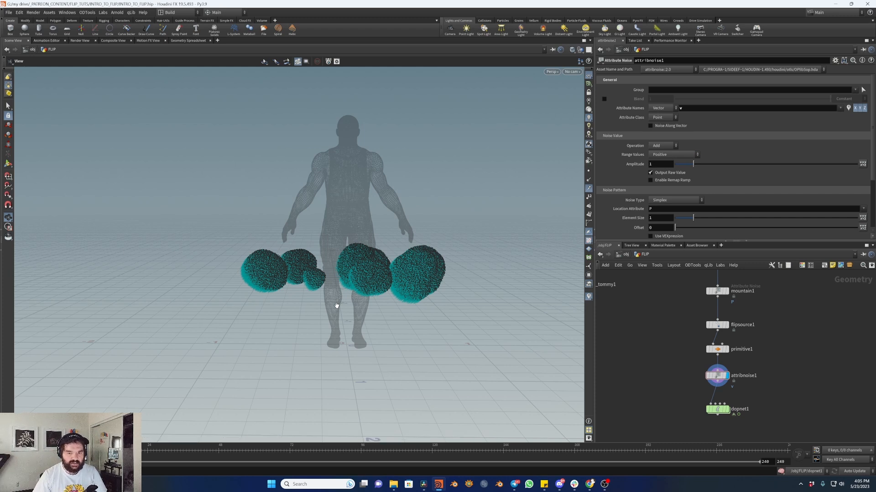
{"action": "left_click_drag", "start_coordinate": [408, 294], "coordinate": [420, 292]}
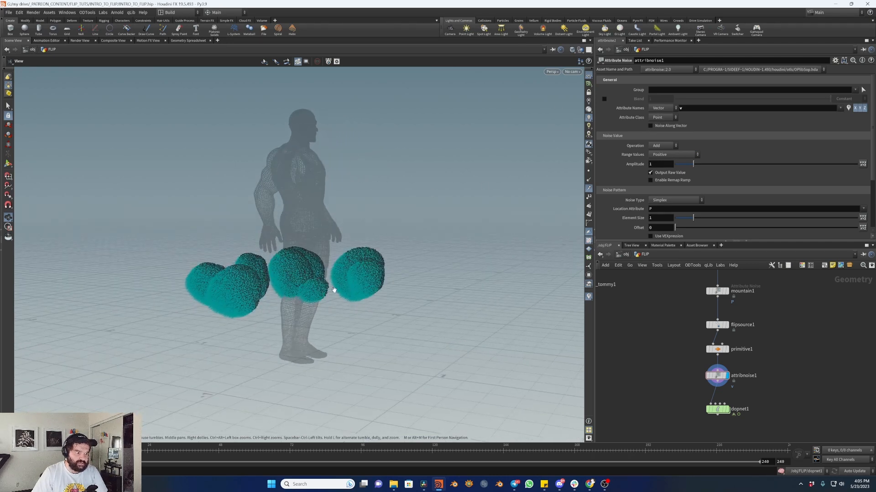
{"action": "left_click_drag", "start_coordinate": [342, 285], "coordinate": [275, 301]}
{"action": "left_click_drag", "start_coordinate": [333, 304], "coordinate": [358, 300]}
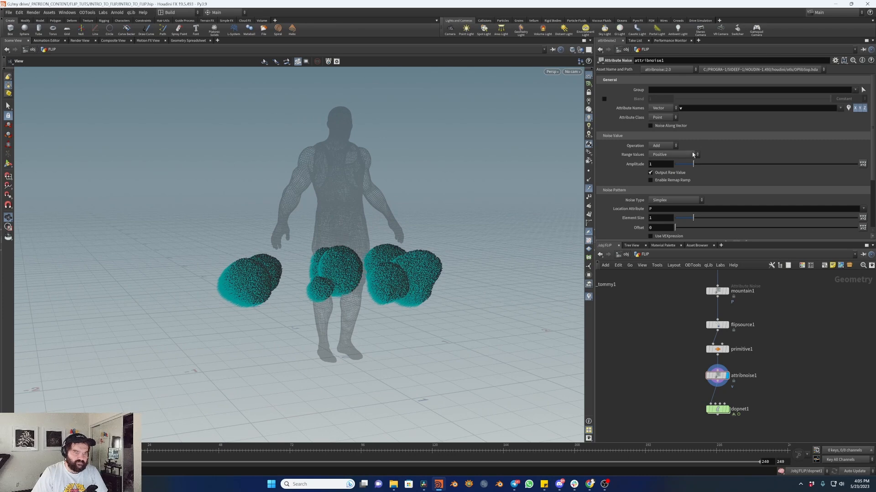
{"action": "left_click", "coordinate": [695, 154]}
{"action": "left_click", "coordinate": [675, 167]}
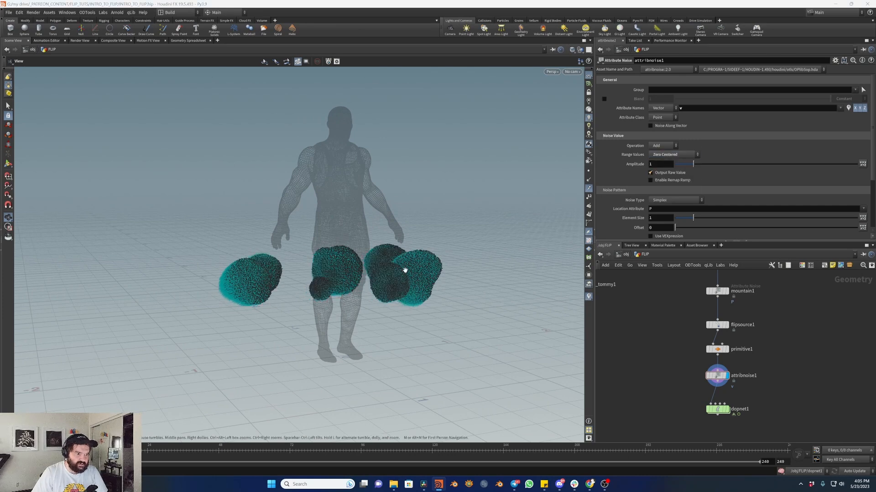
{"action": "left_click_drag", "start_coordinate": [410, 270], "coordinate": [420, 260]}
- Set the velocity noise's Amplitude to 10 and its Element Size to 1.15
{"action": "left_click_drag", "start_coordinate": [697, 218], "coordinate": [703, 218]}
{"action": "left_click_drag", "start_coordinate": [693, 164], "coordinate": [857, 164]}
{"action": "mouse_move", "coordinate": [704, 218]}
{"action": "left_mouse_down"}
{"action": "mouse_move", "coordinate": [678, 221]}
{"action": "mouse_move", "coordinate": [697, 219]}
{"action": "left_mouse_up"}
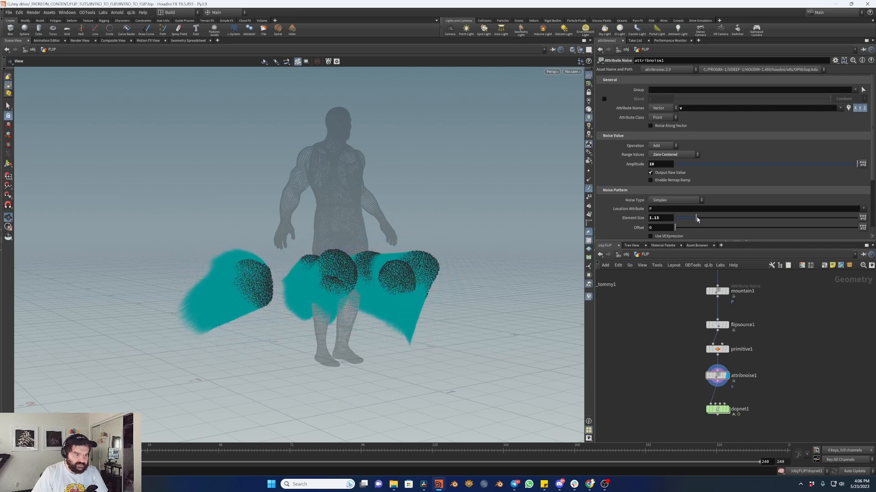
{"action": "left_click_drag", "start_coordinate": [478, 289], "coordinate": [374, 283]}
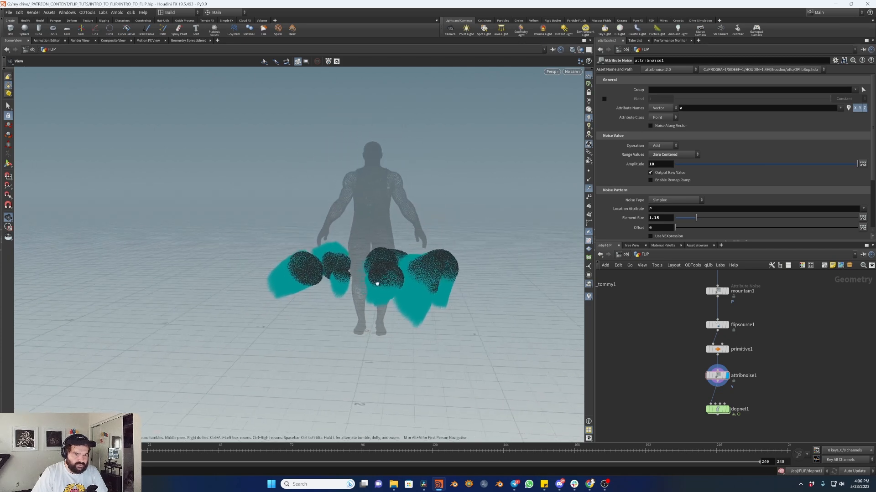
- Display the DOP network, enter it, and play the simulation to examine the effect of the velocity noise
{"action": "left_click", "coordinate": [717, 410]}
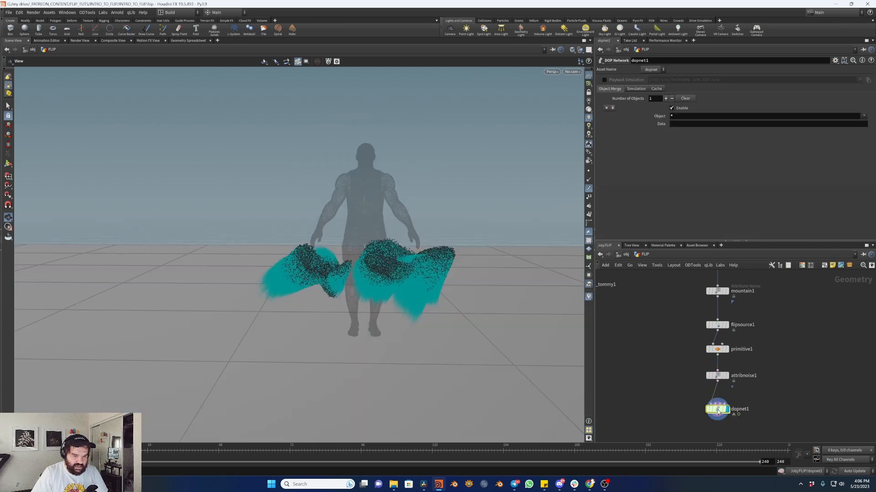
{"action": "double_click", "coordinate": [711, 381]}
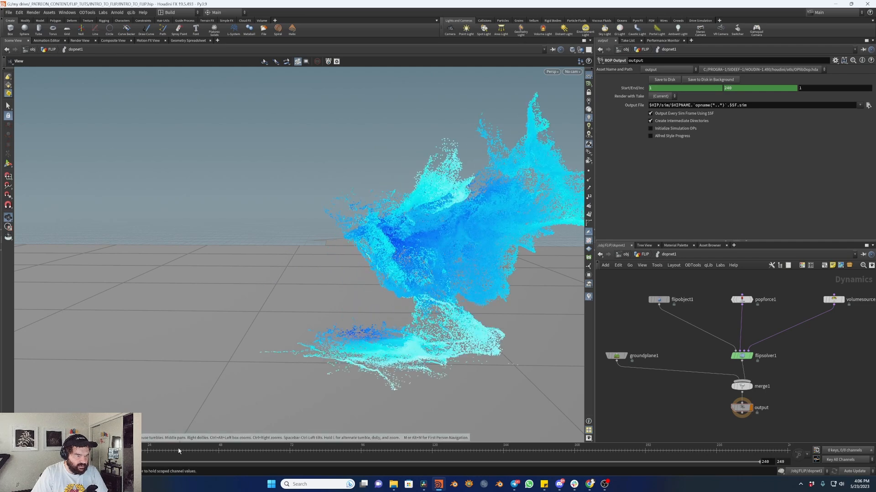
{"action": "mouse_move", "coordinate": [172, 450]}
{"action": "left_mouse_down"}
{"action": "mouse_move", "coordinate": [100, 451]}
{"action": "mouse_move", "coordinate": [137, 451]}
{"action": "left_mouse_up"}
{"action": "left_click", "coordinate": [9, 451]}
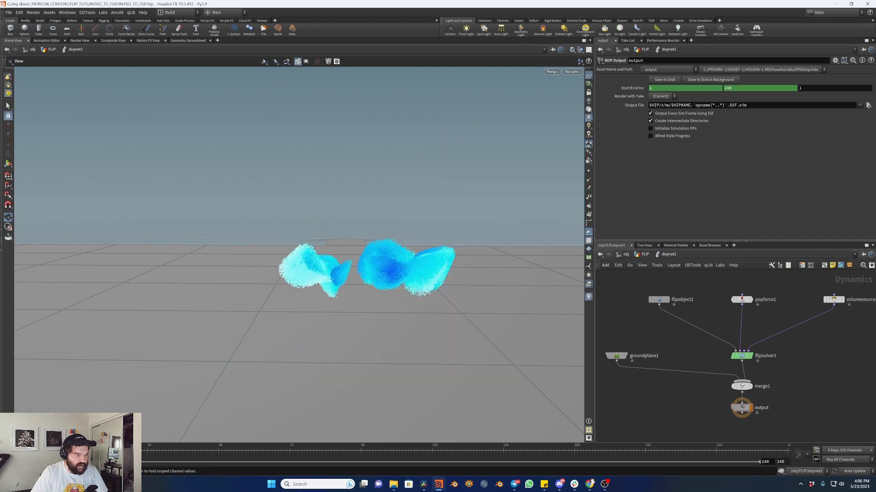
- Return to the FLIP geometry network, move the Attribute Noise node aside, and display the primitive node
{"action": "left_click", "coordinate": [643, 257]}
{"action": "middle_click_drag", "start_coordinate": [781, 337], "coordinate": [780, 349]}
{"action": "left_click_drag", "start_coordinate": [781, 348], "coordinate": [654, 376]}
{"action": "left_click_drag", "start_coordinate": [704, 358], "coordinate": [631, 361]}
{"action": "left_click", "coordinate": [714, 331]}
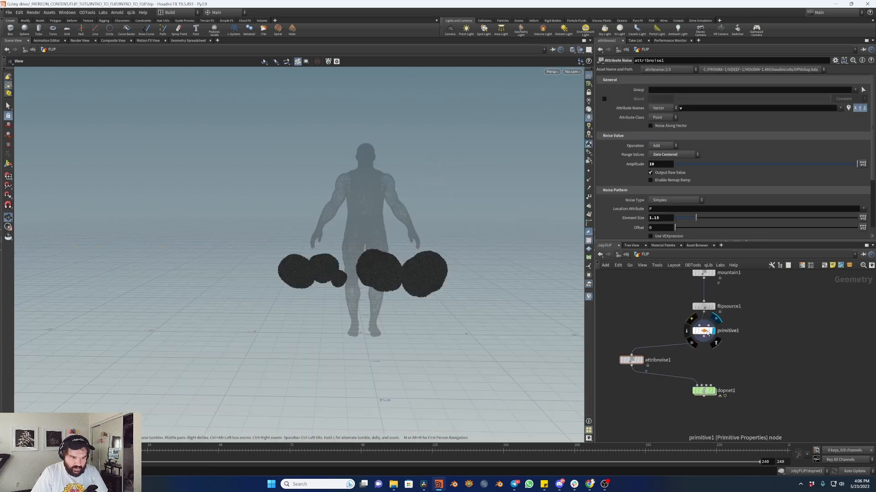
{"action": "left_click", "coordinate": [704, 331]}
- Add a Transform node as a separate branch from the primitive node and display it
{"action": "middle_click_drag", "start_coordinate": [759, 338], "coordinate": [739, 344]}
{"action": "key", "text": "Tab"}
{"action": "type", "text": "trans"}
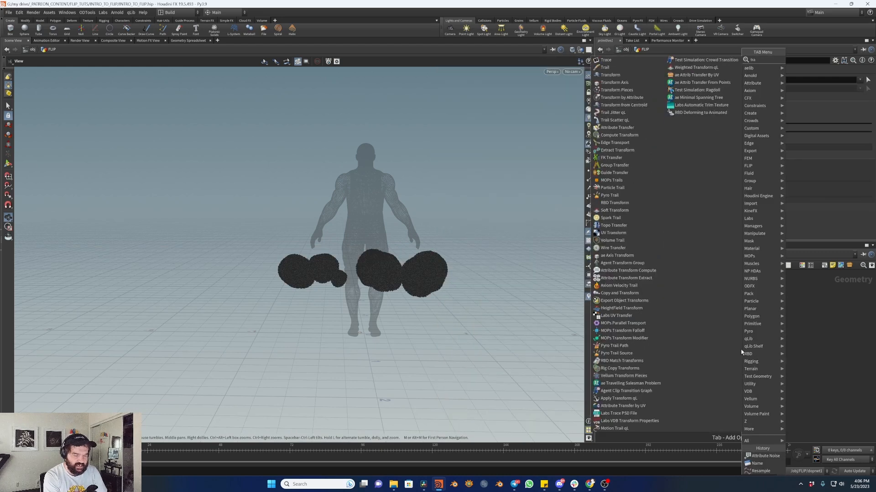
{"action": "key", "text": "Return"}
{"action": "left_click", "coordinate": [742, 352]}
{"action": "left_click_drag", "start_coordinate": [740, 344], "coordinate": [735, 363]}
{"action": "left_click", "coordinate": [750, 349]}
- Try moving the transform's centroid to the origin, and revert its Translate values to default
{"action": "left_click", "coordinate": [8, 163]}
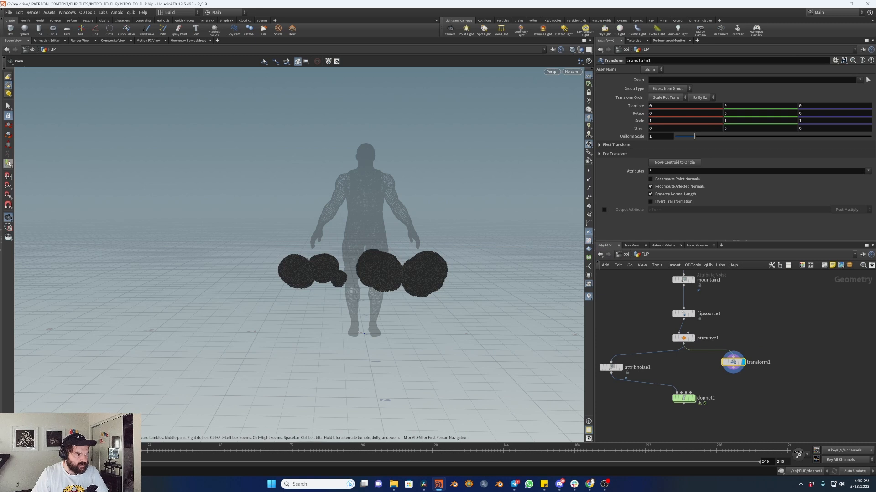
{"action": "left_click", "coordinate": [676, 163]}
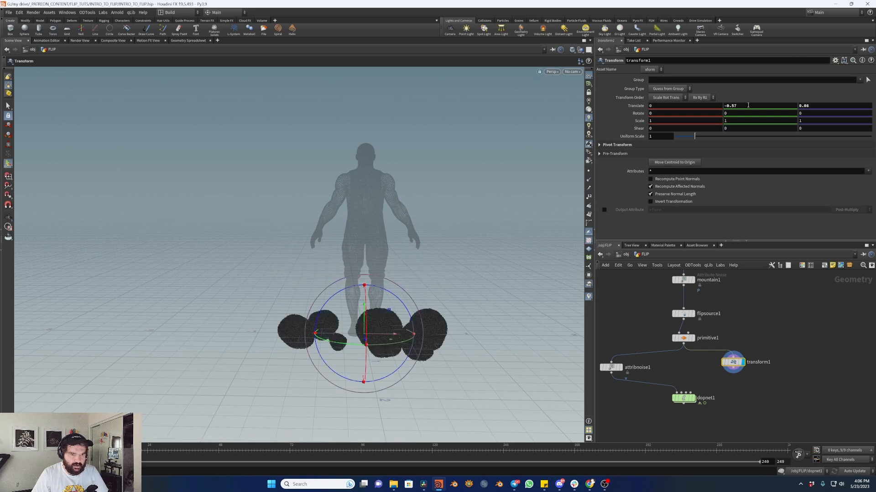
{"action": "middle_click", "coordinate": [644, 105], "text": "ctrl"}
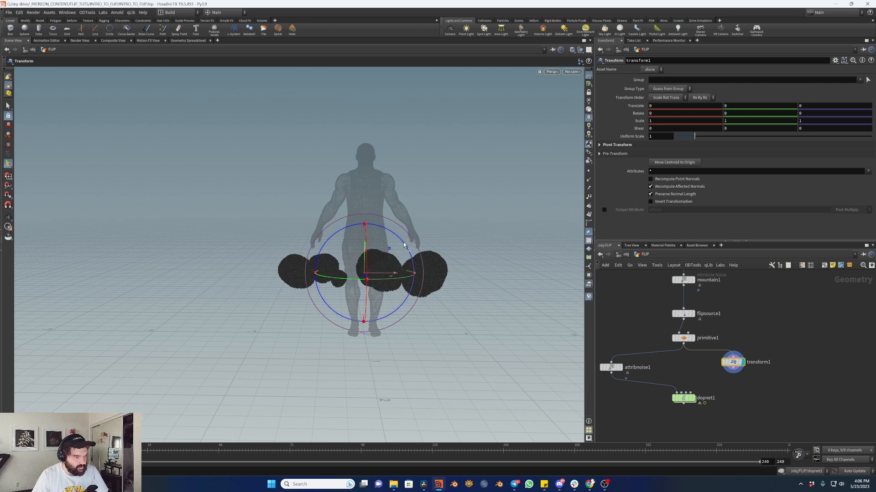
- Keyframe the transform's Rotate and Translate values on the current frame
{"action": "left_click", "coordinate": [638, 113], "text": "alt"}
{"action": "left_click", "coordinate": [639, 106], "text": "alt"}
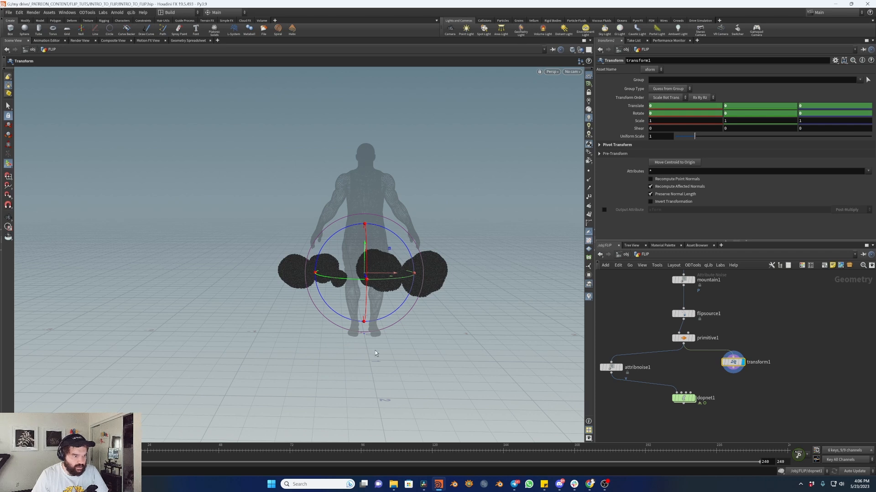
- On frame 23, rotate the transformed geometry about its Z axis to about 363 degrees, and return to the start of the timeline
{"action": "left_click_drag", "start_coordinate": [143, 453], "coordinate": [150, 450]}
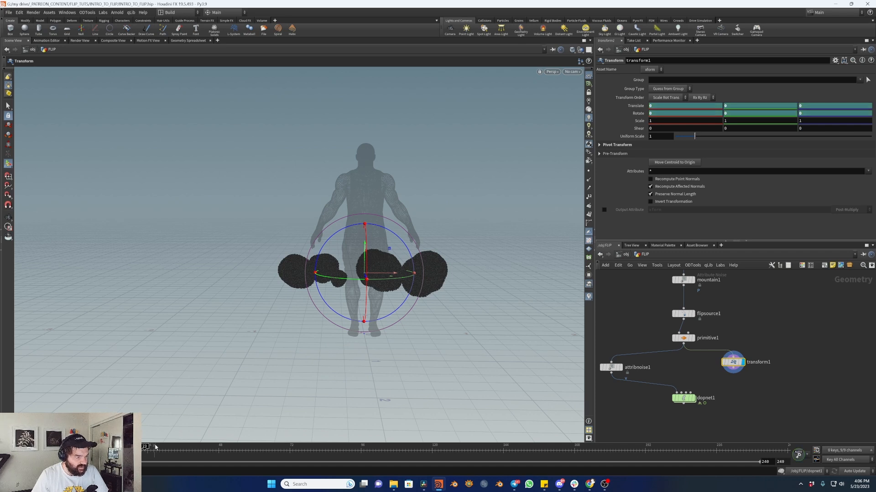
{"action": "mouse_move", "coordinate": [402, 246]}
{"action": "left_mouse_down"}
{"action": "mouse_move", "coordinate": [319, 276]}
{"action": "mouse_move", "coordinate": [397, 305]}
{"action": "mouse_move", "coordinate": [401, 240]}
{"action": "left_mouse_up"}
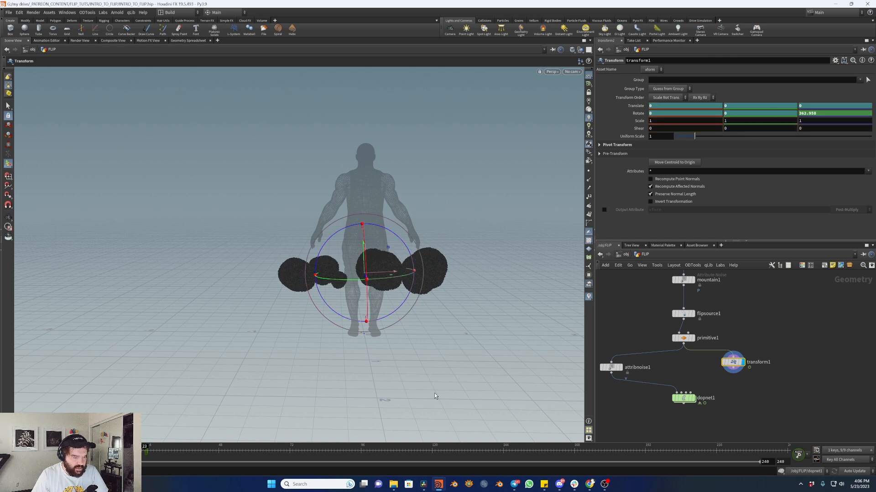
{"action": "left_click_drag", "start_coordinate": [146, 453], "coordinate": [81, 452]}
- Feed the transform into the DOP network in place of the Attribute Noise, and insert a Trail node between the two
{"action": "left_click_drag", "start_coordinate": [749, 367], "coordinate": [678, 392]}
{"action": "key", "text": "Tab"}
{"action": "type", "text": "trail"}
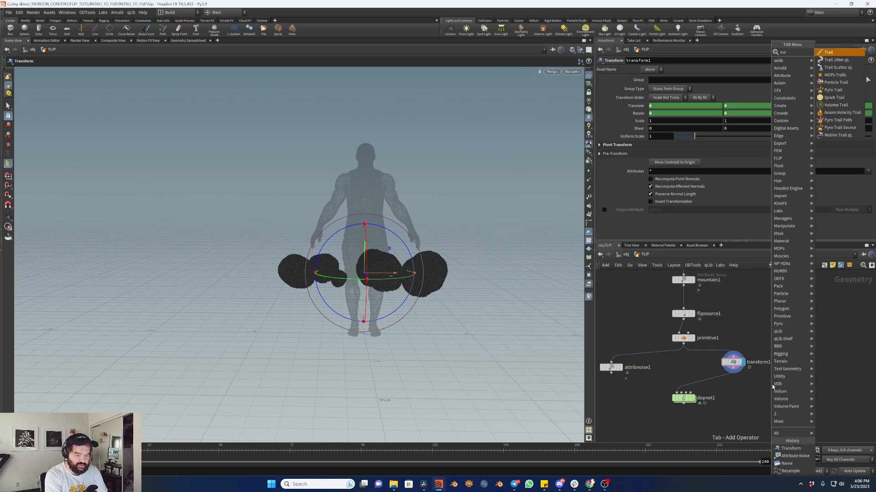
{"action": "key", "text": "Return"}
{"action": "left_click", "coordinate": [733, 385]}
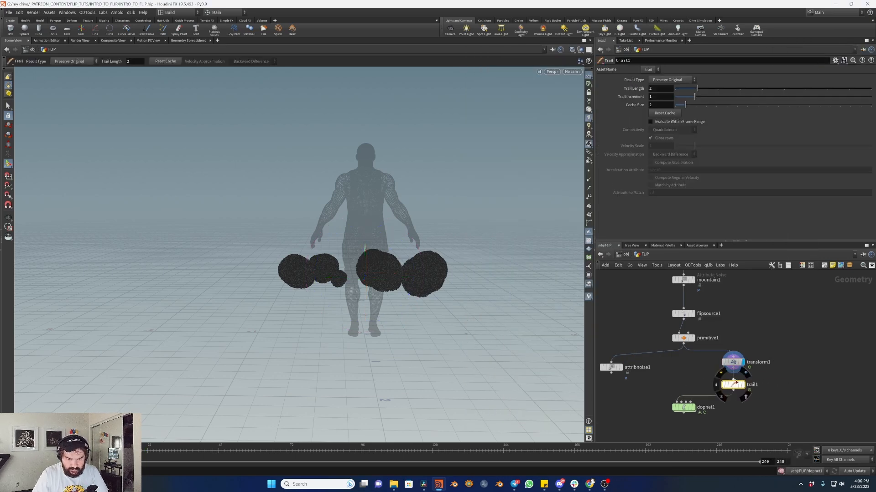
- Set the Trail node's Result Type to Compute Velocity, and display the node to preview its velocities over the timeline
{"action": "left_click", "coordinate": [685, 81]}
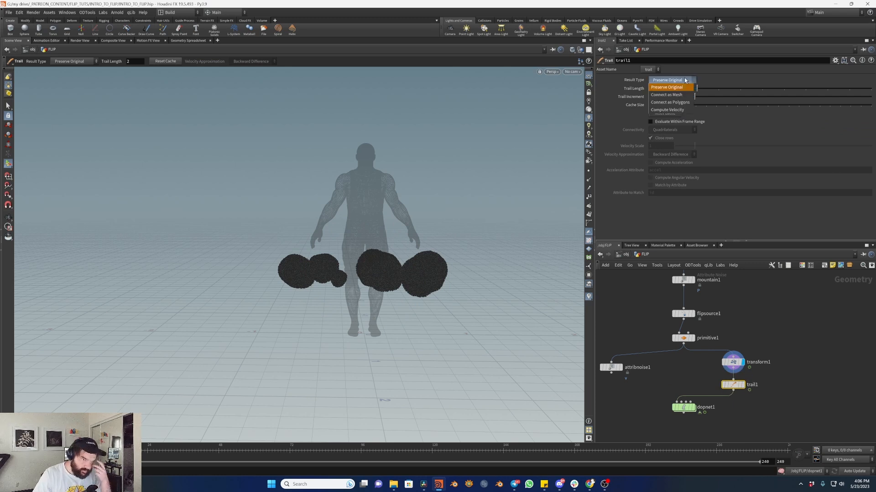
{"action": "left_click", "coordinate": [676, 111]}
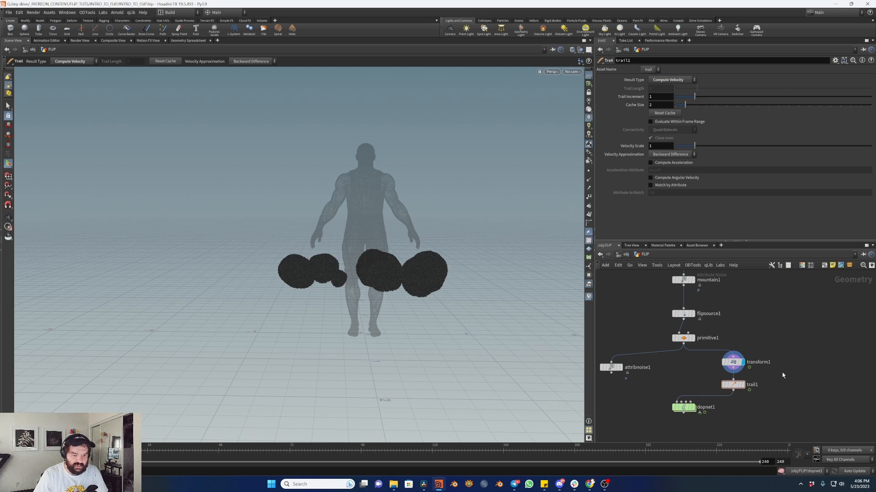
{"action": "left_click", "coordinate": [742, 385]}
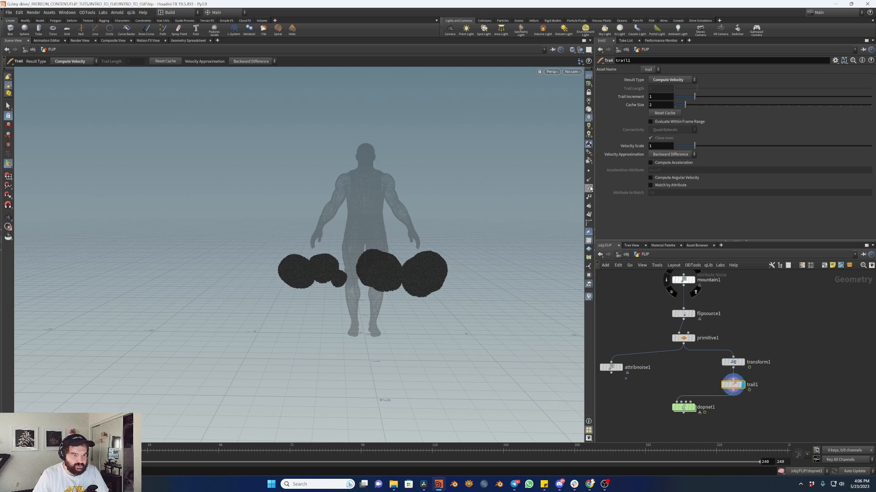
{"action": "left_click_drag", "start_coordinate": [281, 452], "coordinate": [82, 449]}
- Display and enter the DOP network, and set the Volume Source's Activation expression to $F<24
{"action": "left_click", "coordinate": [692, 407]}
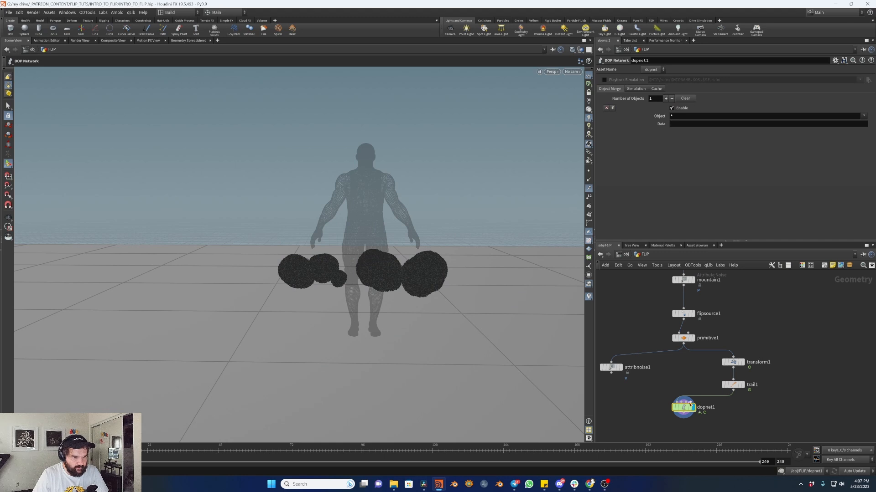
{"action": "double_click", "coordinate": [699, 403]}
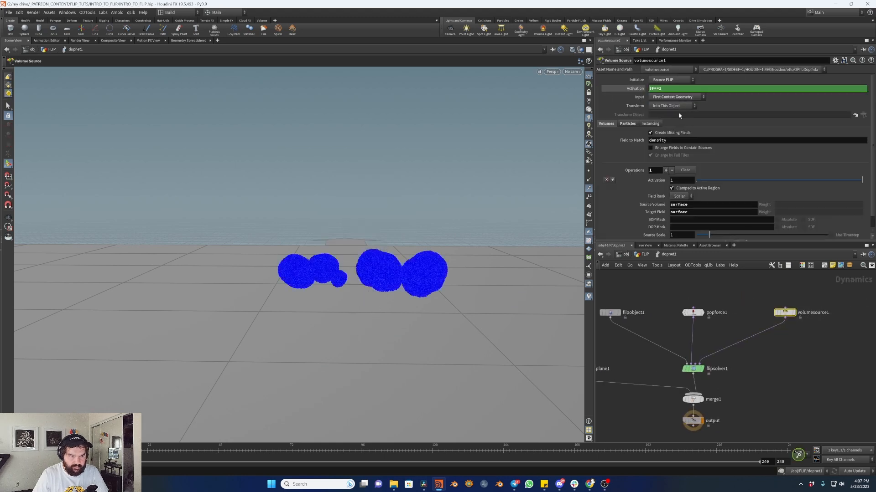
{"action": "left_click", "coordinate": [681, 89]}
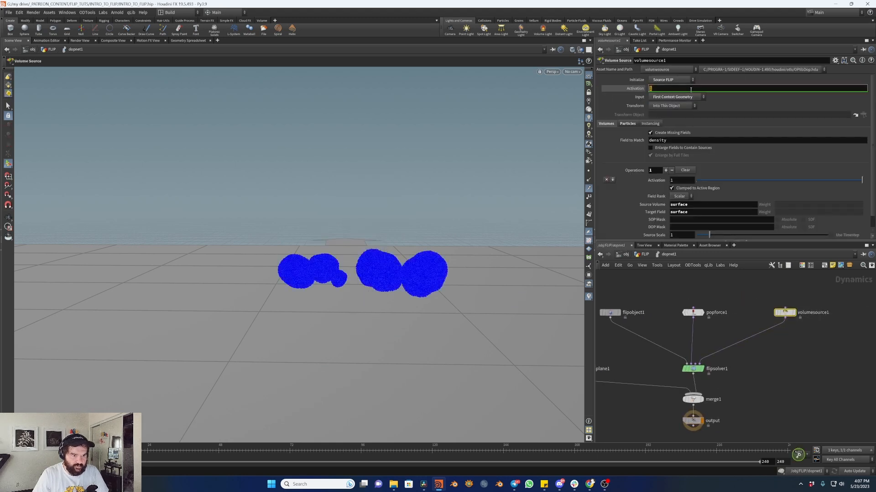
{"action": "type", "text": "$F<24"}
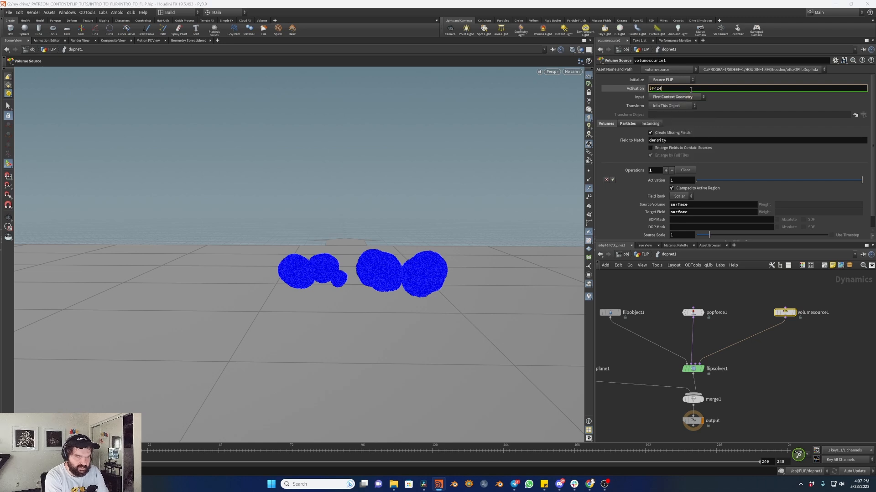
{"action": "key", "text": "Return"}
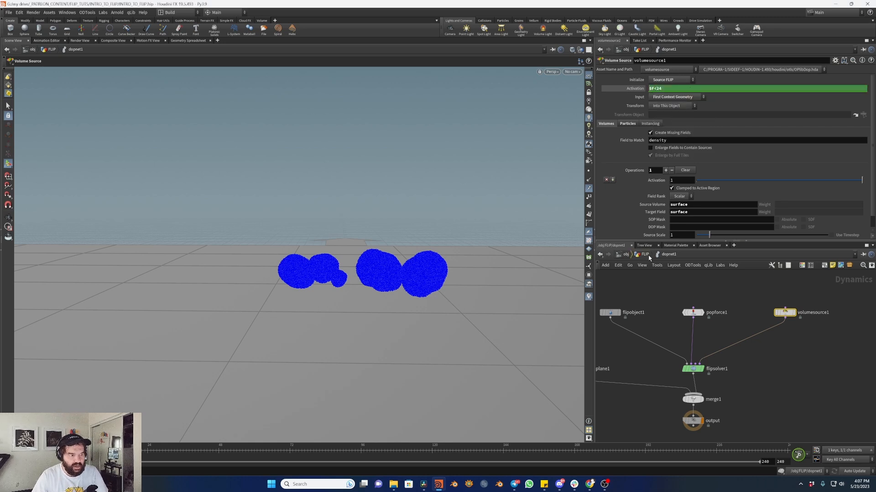
- Play the simulation from the FLIP geometry network with point trails hidden, and watch it inside the DOP network
{"action": "key", "text": "u"}
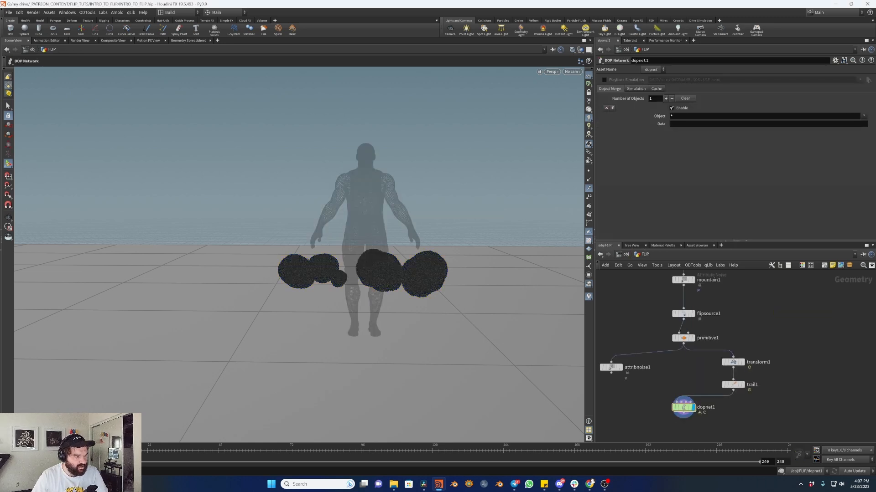
{"action": "left_click", "coordinate": [38, 450]}
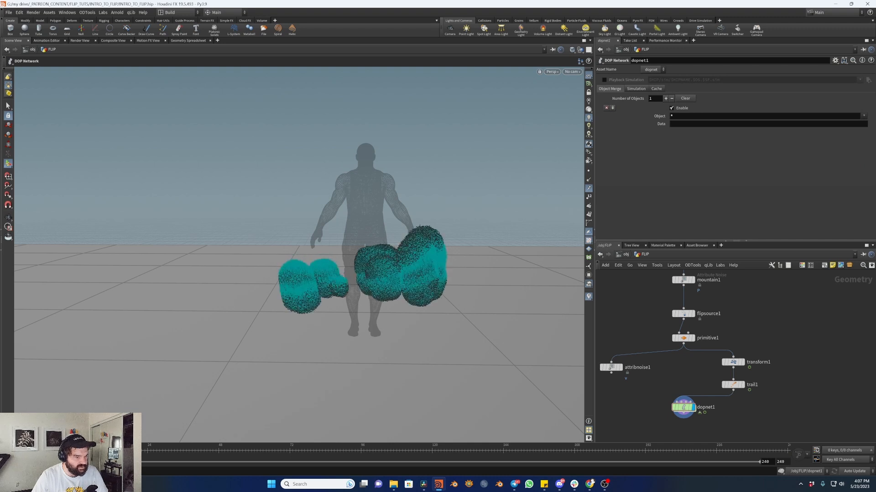
{"action": "left_click", "coordinate": [588, 189]}
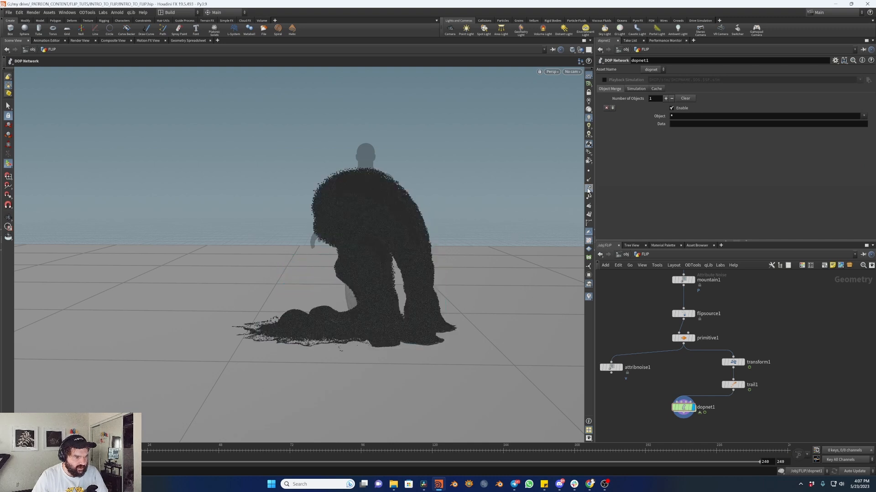
{"action": "double_click", "coordinate": [684, 409]}
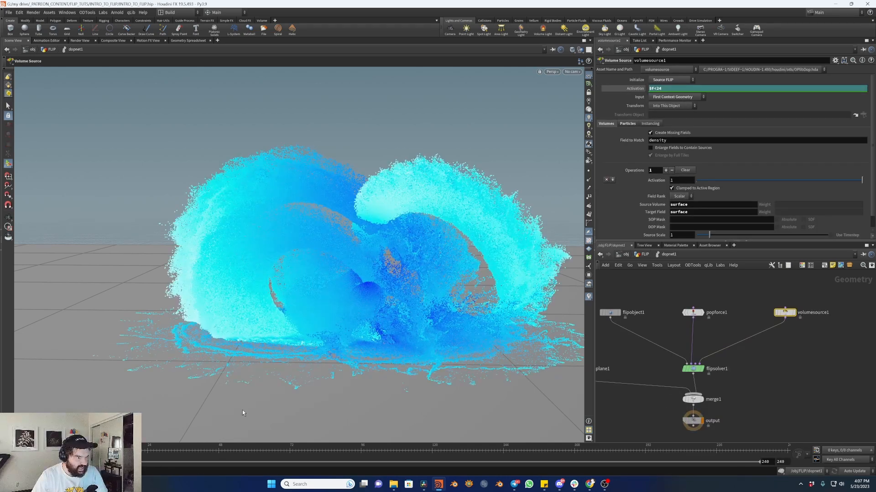
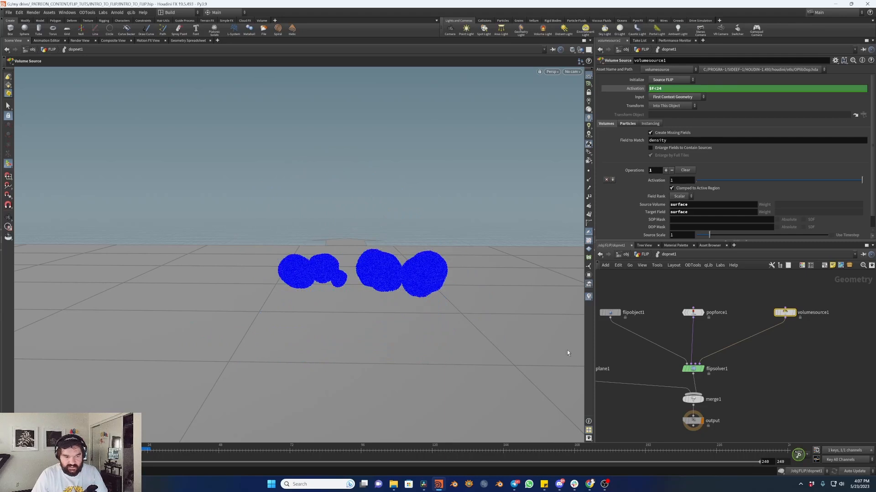
- Bypass the POP Force node in the DOP network
{"action": "middle_click_drag", "start_coordinate": [732, 326], "coordinate": [761, 315]}
{"action": "left_click", "coordinate": [716, 298]}
{"action": "mouse_move", "coordinate": [714, 306]}
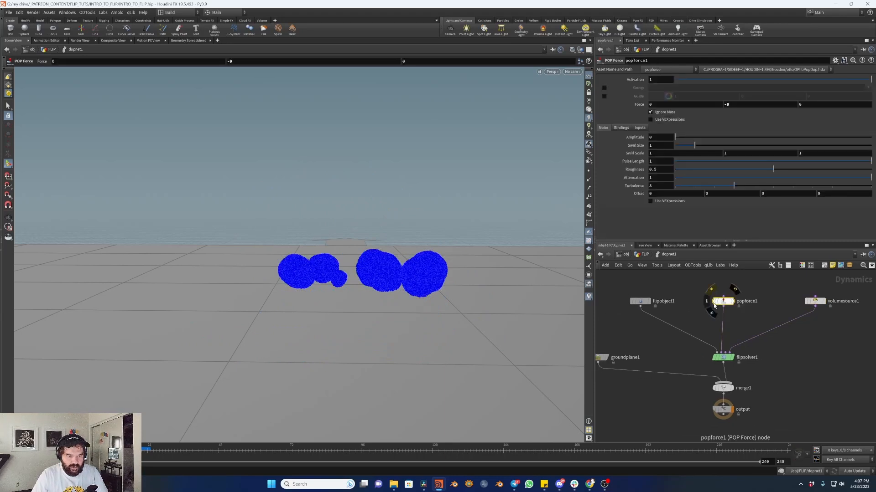
{"action": "left_click", "coordinate": [714, 305]}
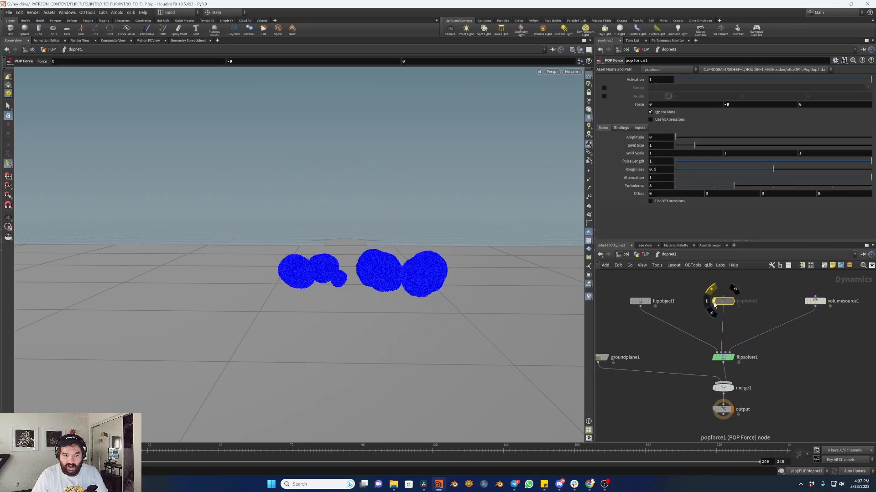
- Review the FLIP simulation playback with popforce1 bypassed and return to the first frame
{"action": "middle_click_drag", "start_coordinate": [767, 292], "coordinate": [748, 307]}
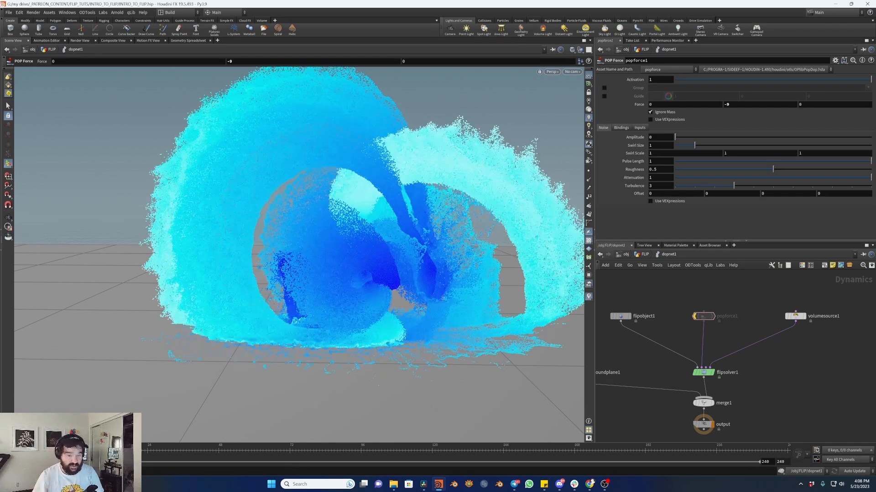
{"action": "left_click_drag", "start_coordinate": [136, 451], "coordinate": [81, 451]}
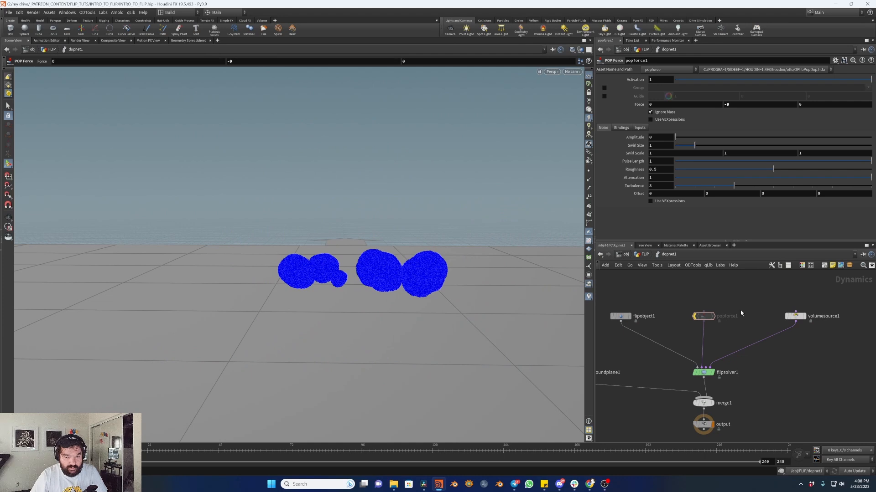
{"action": "mouse_move", "coordinate": [695, 321]}
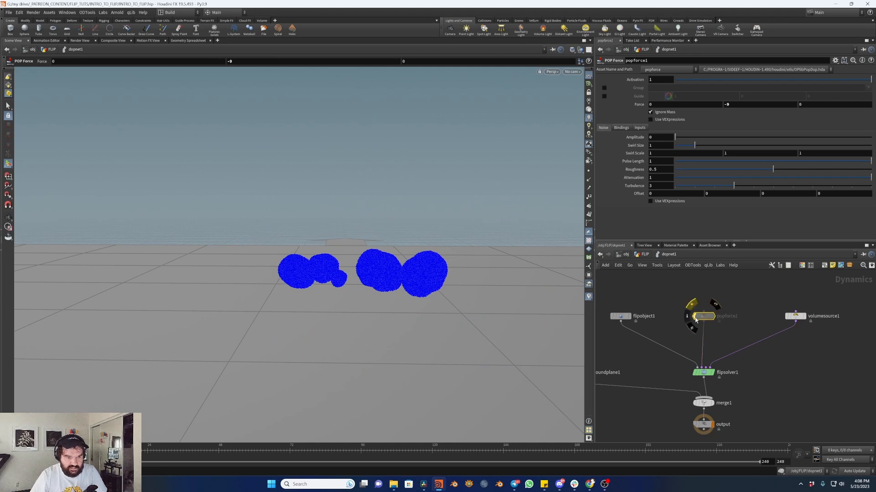
- Add a Point Wrangle node between primitive1 and dopnet1 in the FLIP geometry network
{"action": "key", "text": "u"}
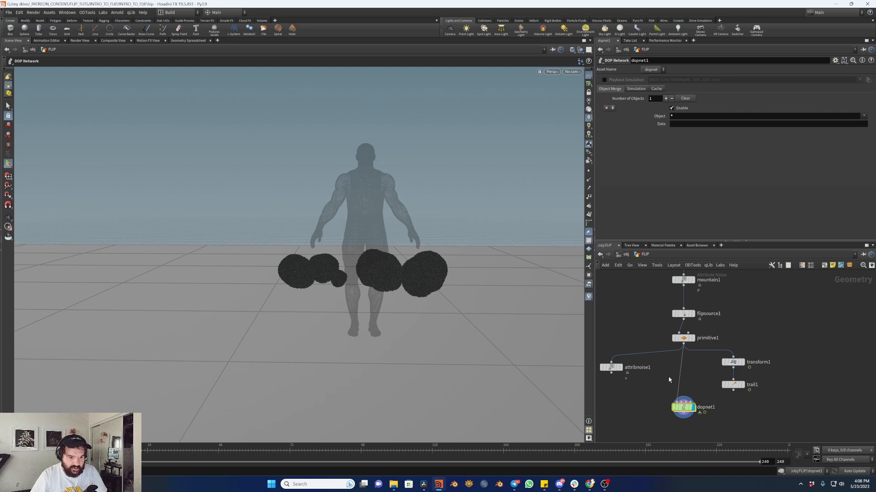
{"action": "key", "text": "Tab"}
{"action": "type", "text": "pointw"}
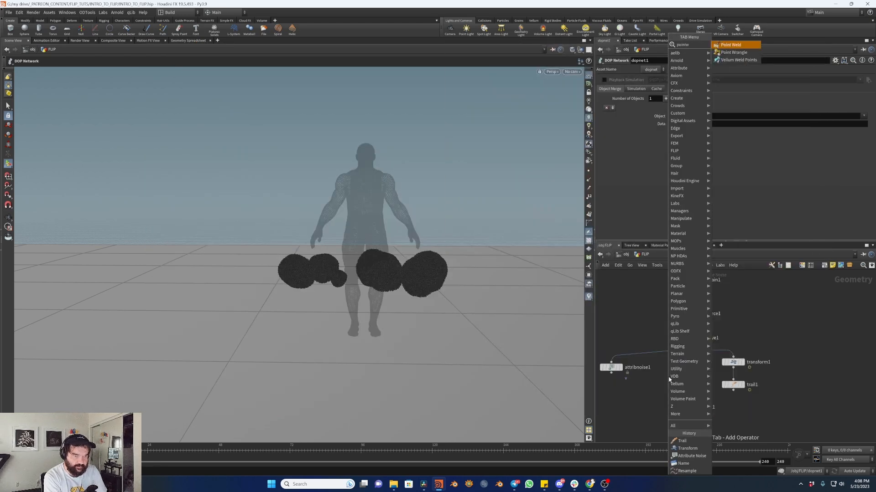
{"action": "key", "text": "Return"}
{"action": "left_click", "coordinate": [669, 378]}
{"action": "left_click_drag", "start_coordinate": [669, 379], "coordinate": [685, 376]}
- Set the point wrangle's VEX code to v@v = set(0,-1,0); to give the particles a downward velocity
{"action": "left_click", "coordinate": [683, 145]}
{"action": "type", "text": "v@v = set"}
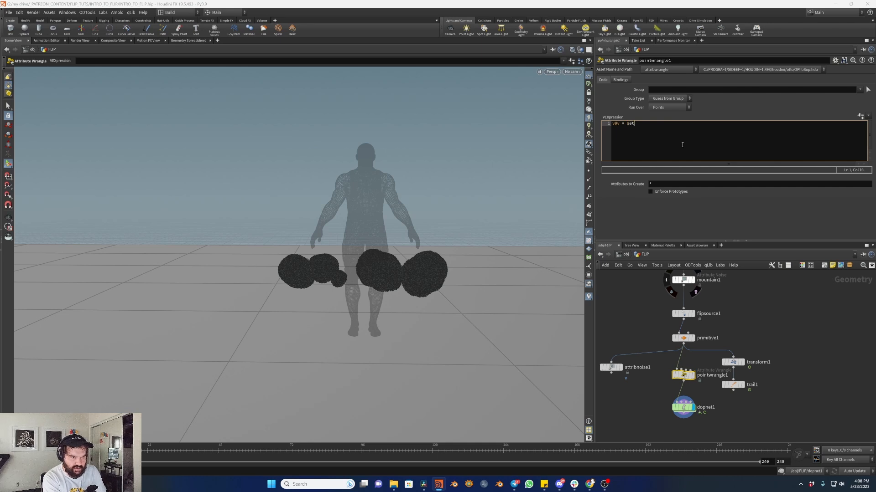
{"action": "type", "text": "(0,-1,0);"}
{"action": "left_click", "coordinate": [756, 316]}
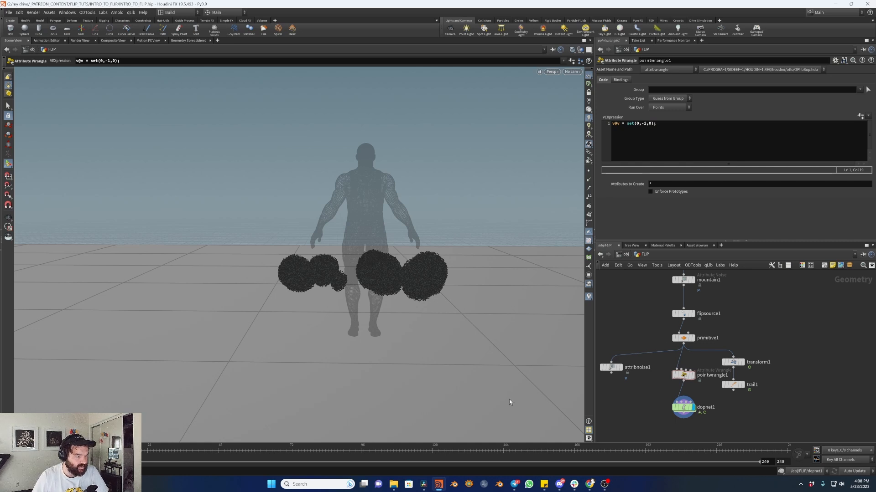
- Inside dopnet1, set the activation of volumesource1 to the expression $F==1
{"action": "double_click", "coordinate": [685, 407]}
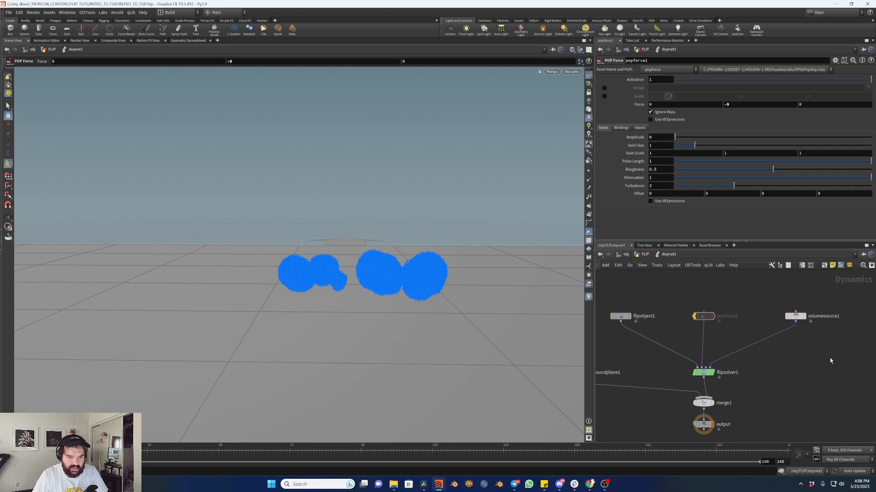
{"action": "left_click", "coordinate": [796, 316]}
{"action": "double_click", "coordinate": [678, 89]}
{"action": "key", "text": "BackSpace"}
{"action": "type", "text": "$F==1"}
{"action": "key", "text": "Return"}
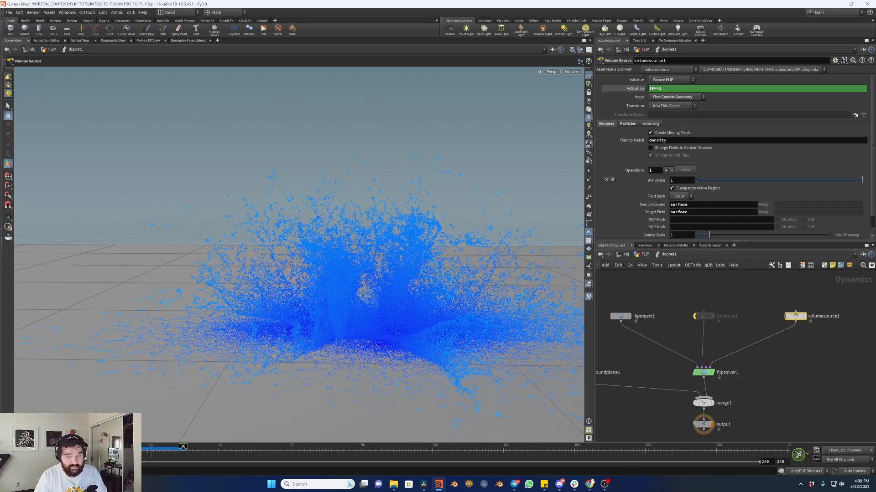
- Rewind the simulation, go back to the FLIP geometry level and examine the output of pointwrangle1
{"action": "left_click_drag", "start_coordinate": [186, 456], "coordinate": [81, 456]}
{"action": "left_click", "coordinate": [703, 316]}
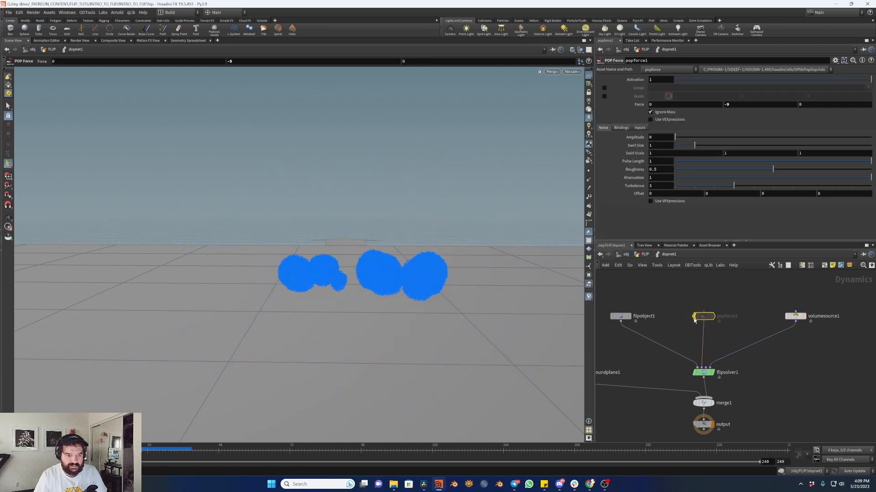
{"action": "mouse_move", "coordinate": [695, 322]}
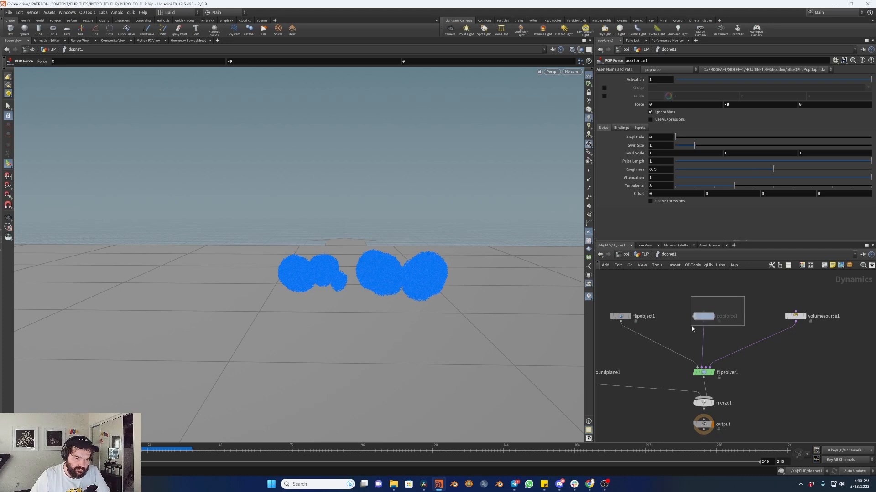
{"action": "key", "text": "u"}
{"action": "left_click", "coordinate": [693, 375]}
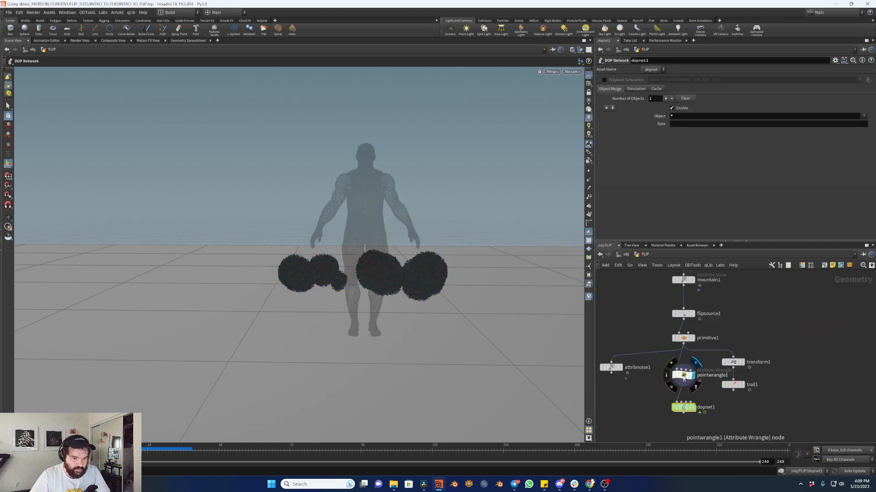
{"action": "left_click", "coordinate": [684, 375]}
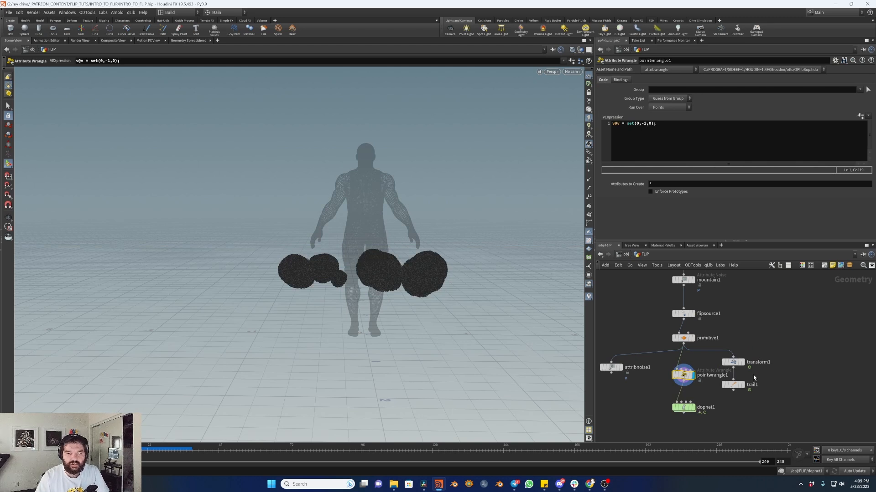
- Display dopnet1 again, go inside it, replay the simulation and rewind to the first frame
{"action": "left_click", "coordinate": [695, 408]}
{"action": "double_click", "coordinate": [683, 408]}
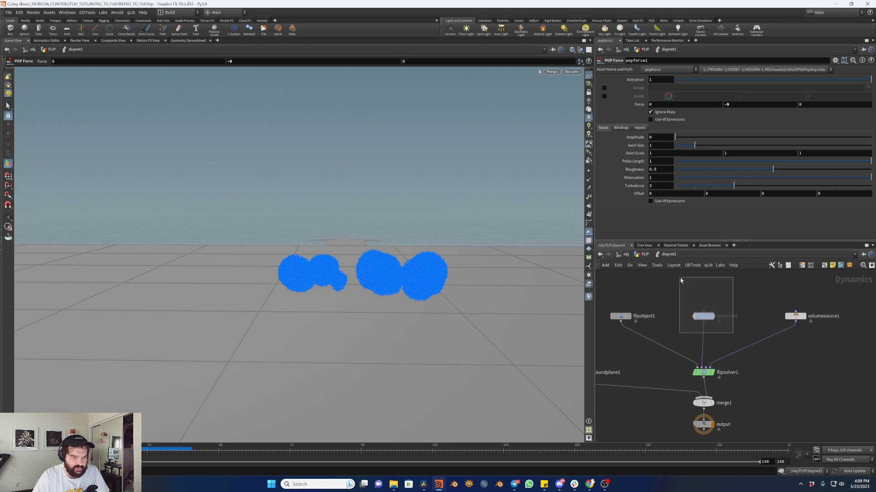
{"action": "key", "text": "Up"}
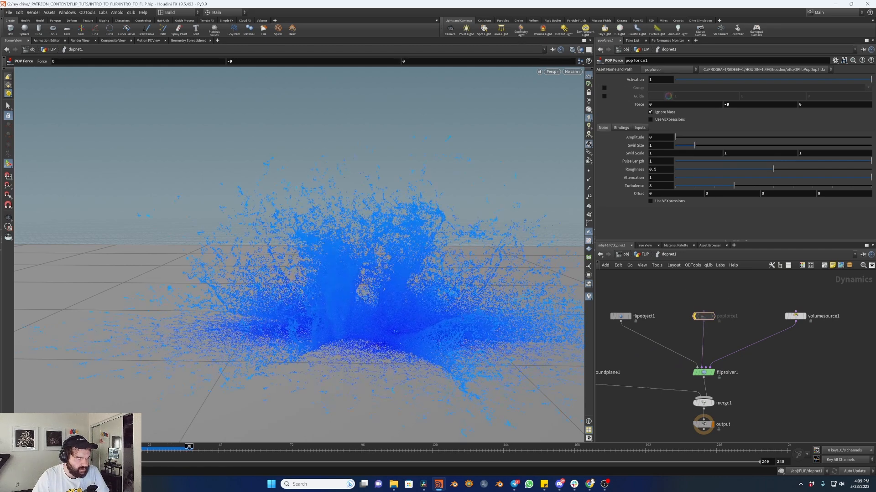
{"action": "left_click_drag", "start_coordinate": [132, 449], "coordinate": [81, 449]}
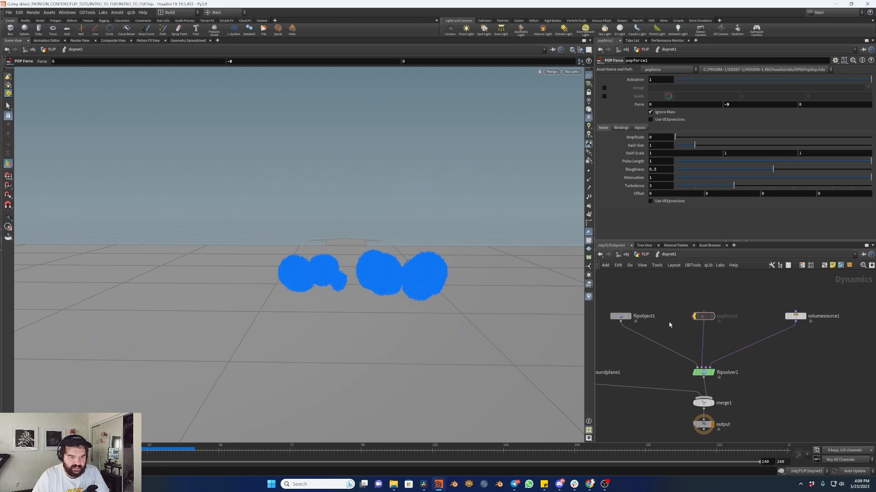
- Re-enable popforce1, set its force to 0 on all axes and raise its noise amplitude to 2.65
{"action": "left_click", "coordinate": [704, 372]}
{"action": "middle_click_drag", "start_coordinate": [645, 373], "coordinate": [673, 366]}
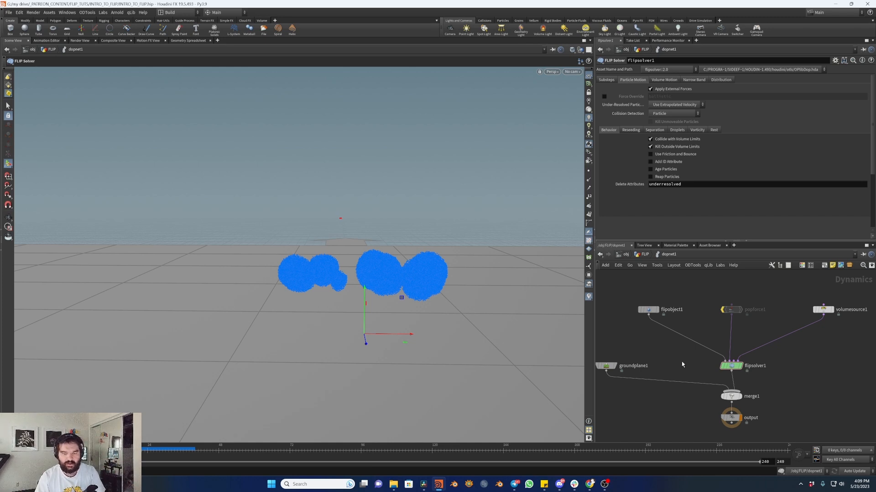
{"action": "left_click_drag", "start_coordinate": [758, 287], "coordinate": [714, 318]}
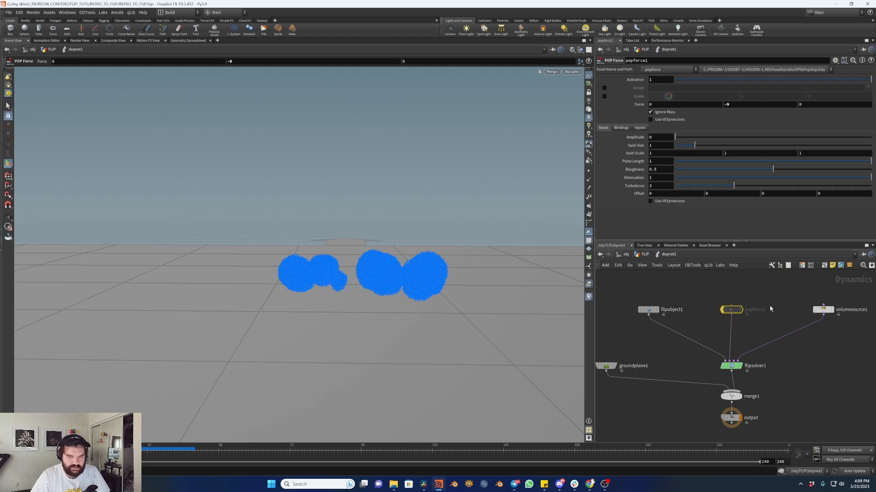
{"action": "mouse_move", "coordinate": [722, 312]}
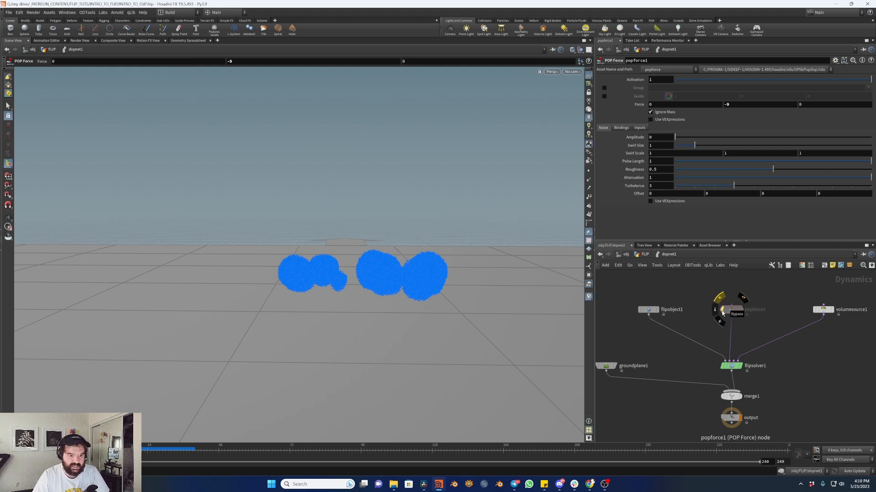
{"action": "left_click", "coordinate": [722, 312]}
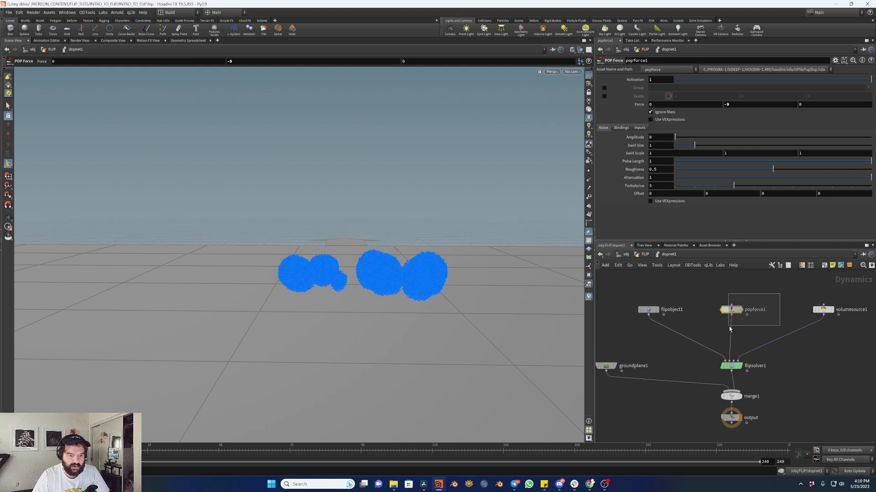
{"action": "left_click", "coordinate": [727, 137]}
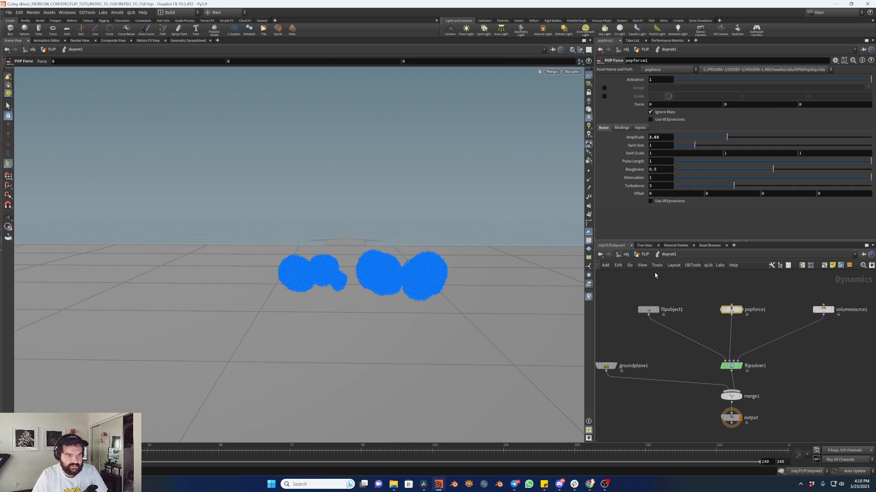
- Simulate the fluid inside dopnet1 with the noise force active, scrub through the frames and rewind
{"action": "left_click", "coordinate": [646, 256]}
{"action": "double_click", "coordinate": [683, 407]}
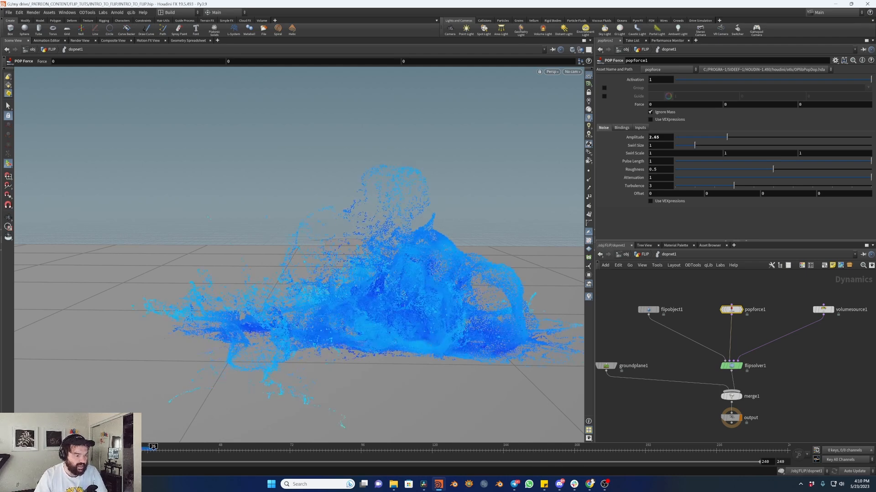
{"action": "left_click_drag", "start_coordinate": [86, 455], "coordinate": [163, 453]}
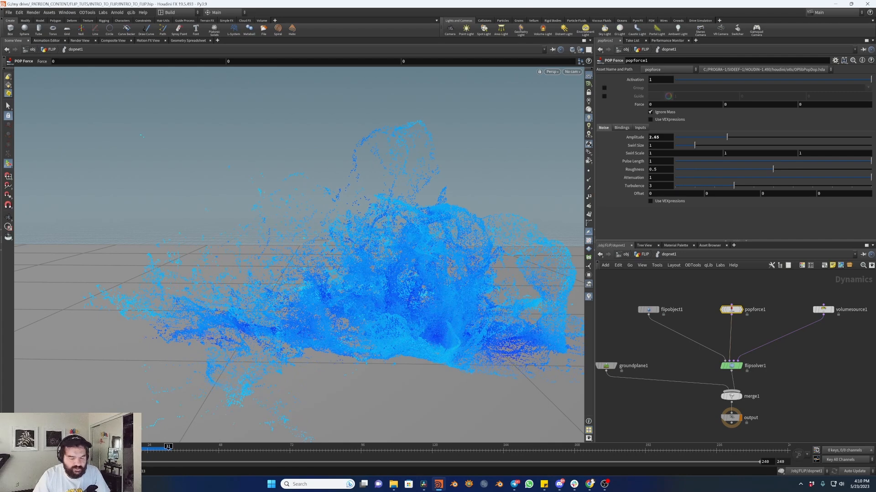
{"action": "left_click_drag", "start_coordinate": [171, 454], "coordinate": [82, 460]}
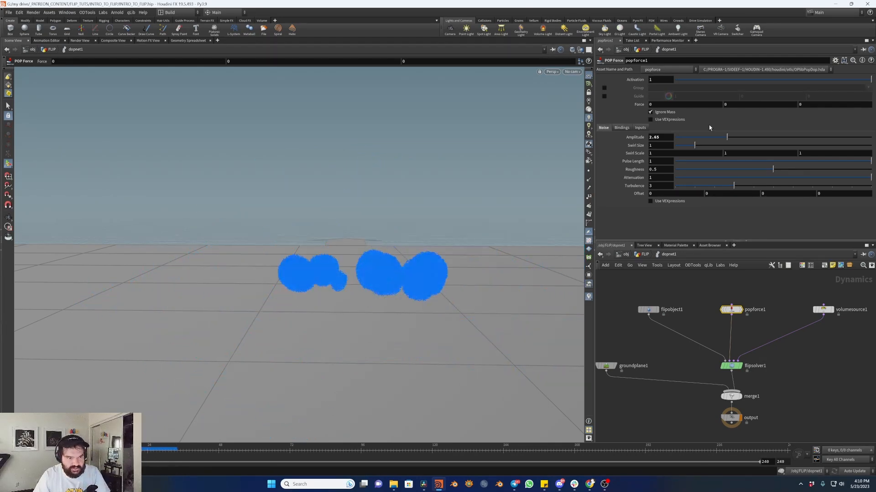
- Set popforce1's noise amplitude to 0 and insert a POP Drag node between popforce1 and flipsolver1
{"action": "left_click_drag", "start_coordinate": [697, 142], "coordinate": [547, 141]}
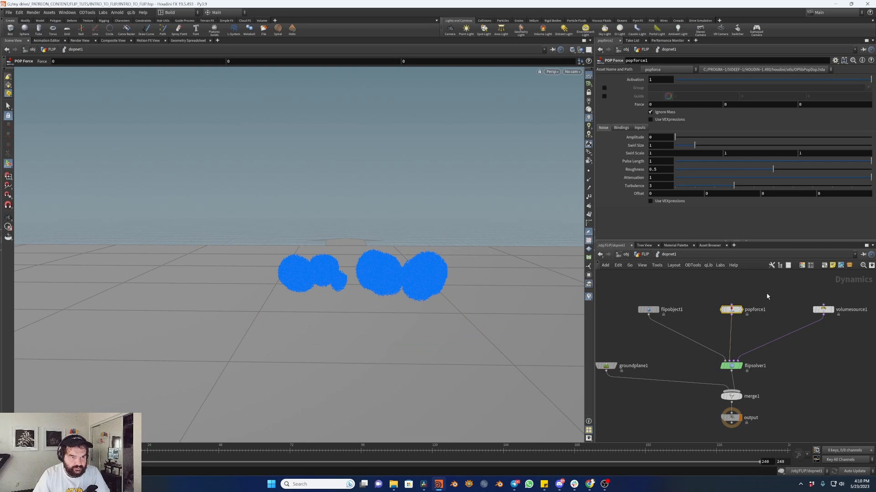
{"action": "key", "text": "Tab"}
{"action": "type", "text": "popdrag"}
{"action": "key", "text": "Return"}
{"action": "key", "text": "Return"}
{"action": "left_click", "coordinate": [731, 331]}
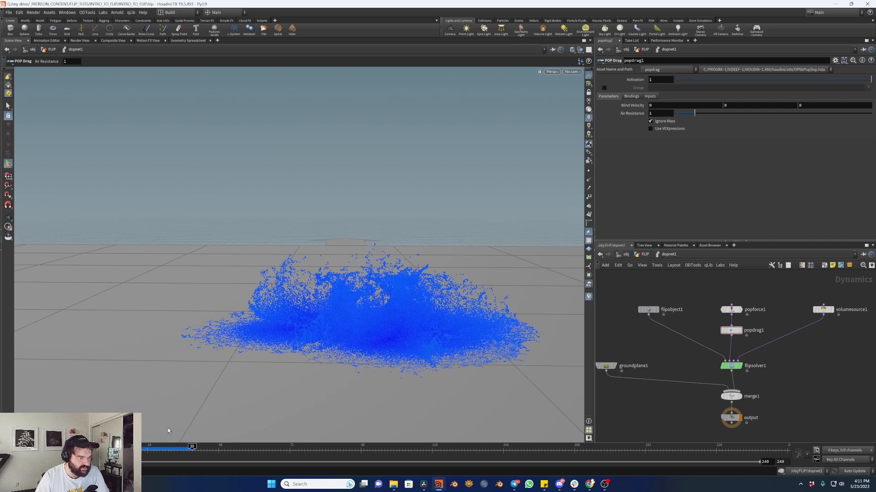
- Replay the simulation with drag, and bypass both popforce1 and popdrag1 to compare the result without them
{"action": "left_click", "coordinate": [10, 450]}
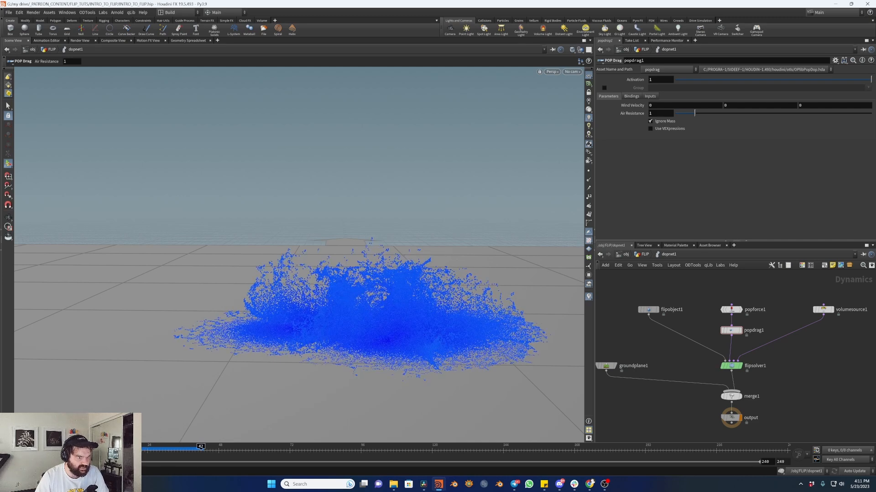
{"action": "left_click", "coordinate": [10, 451]}
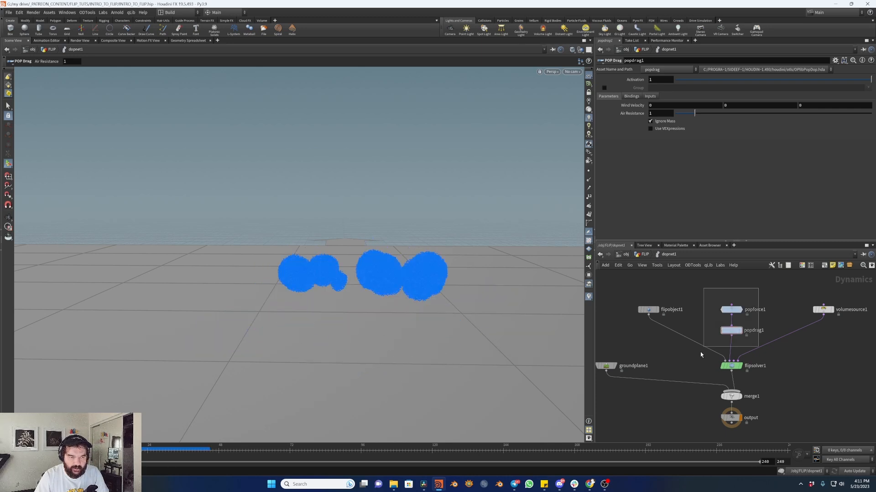
{"action": "left_click", "coordinate": [726, 309]}
{"action": "left_click_drag", "start_coordinate": [731, 311], "coordinate": [744, 337]}
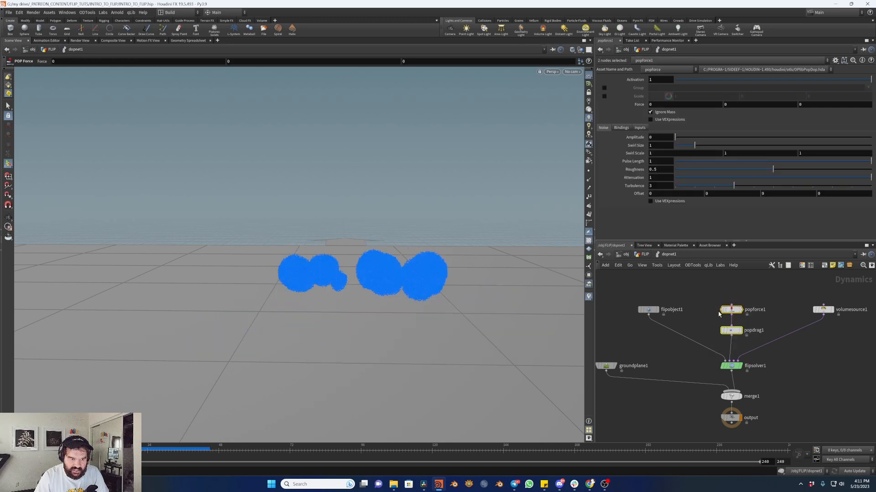
{"action": "key", "text": "b"}
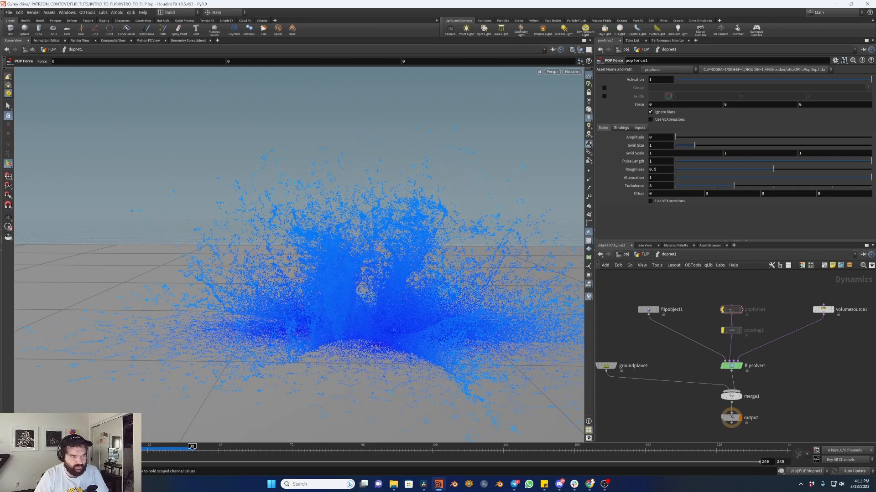
{"action": "left_click_drag", "start_coordinate": [173, 462], "coordinate": [83, 463]}
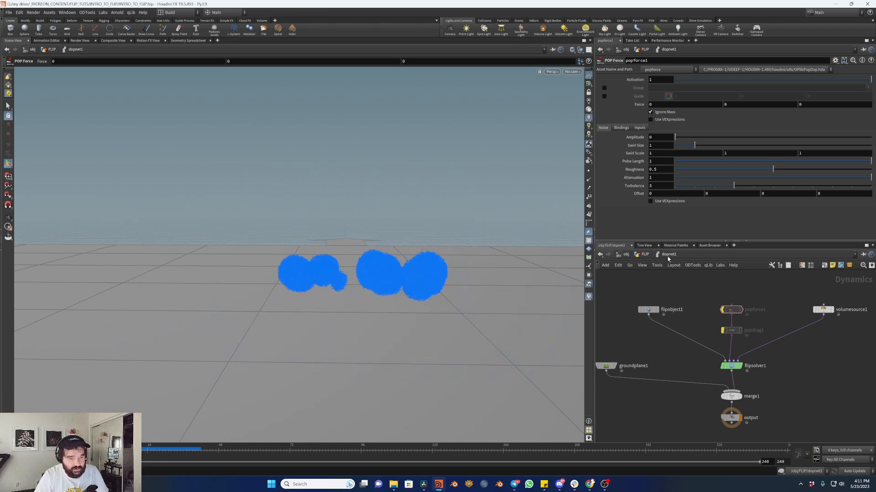
- At the FLIP level, rewire dopnet1's input from pointwrangle1 to attribnoise1 and go back inside dopnet1
{"action": "left_click", "coordinate": [645, 254]}
{"action": "left_click_drag", "start_coordinate": [677, 403], "coordinate": [677, 416]}
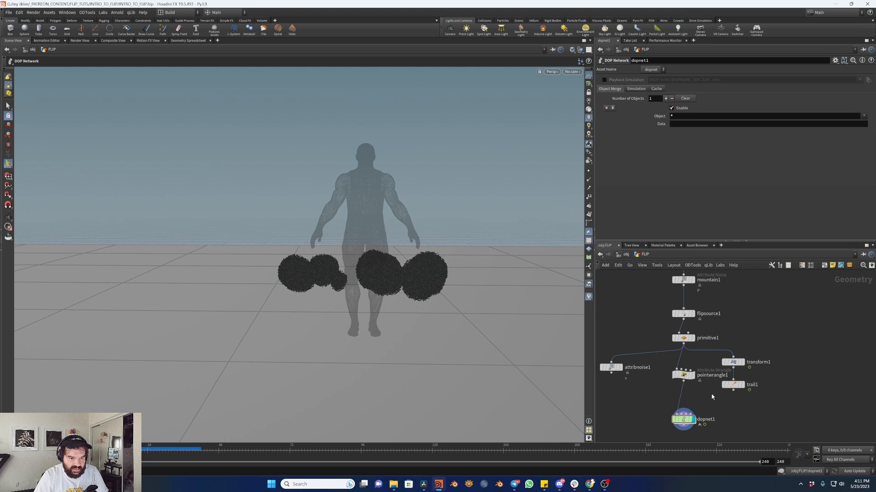
{"action": "left_click", "coordinate": [684, 375]}
{"action": "left_click_drag", "start_coordinate": [679, 403], "coordinate": [612, 371]}
{"action": "middle_click_drag", "start_coordinate": [699, 436], "coordinate": [704, 392]}
{"action": "left_click", "coordinate": [686, 377]}
{"action": "double_click", "coordinate": [686, 377]}
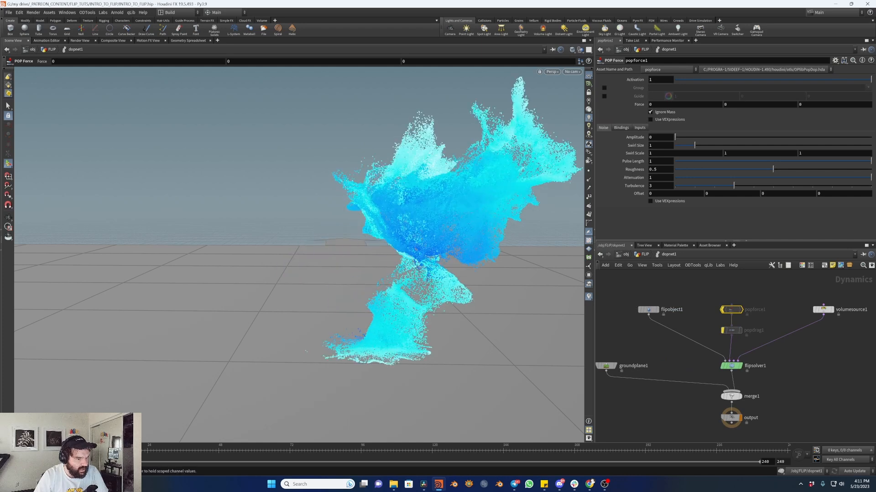
- Reset the activation of volumesource1 to 1, removing its $F==1 expression
{"action": "left_click_drag", "start_coordinate": [838, 351], "coordinate": [804, 269]}
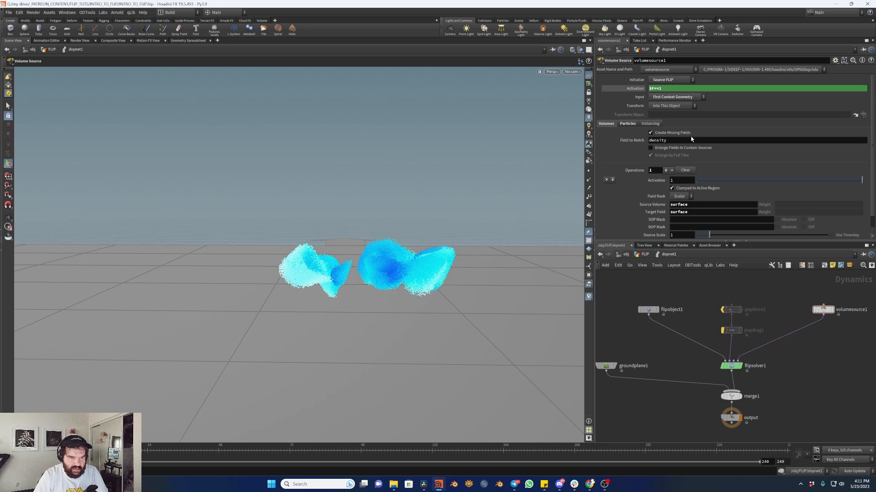
{"action": "middle_click", "coordinate": [684, 91], "text": "ctrl"}
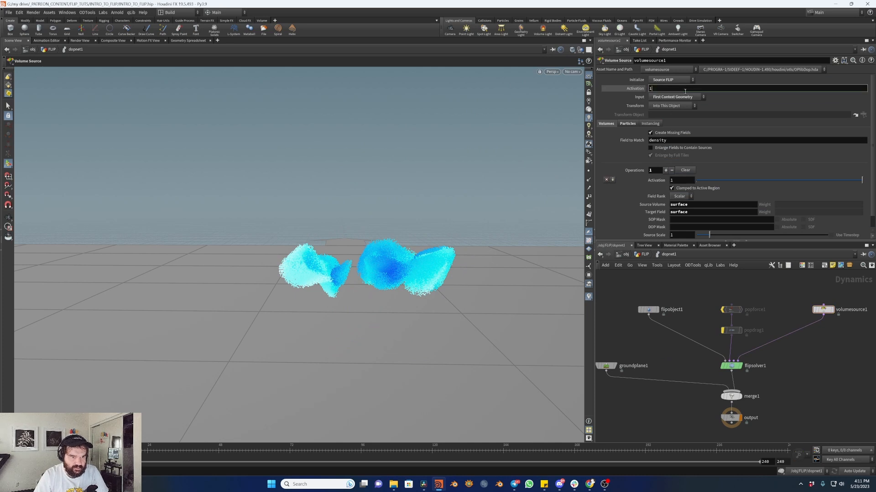
- Set volumesource1's activation to the expression $F<24
{"action": "type", "text": "$F<24"}
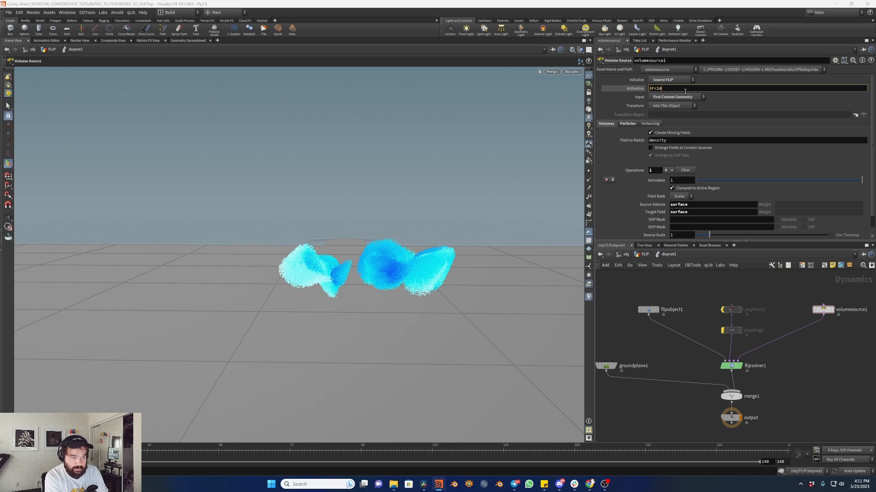
{"action": "key", "text": "Return"}
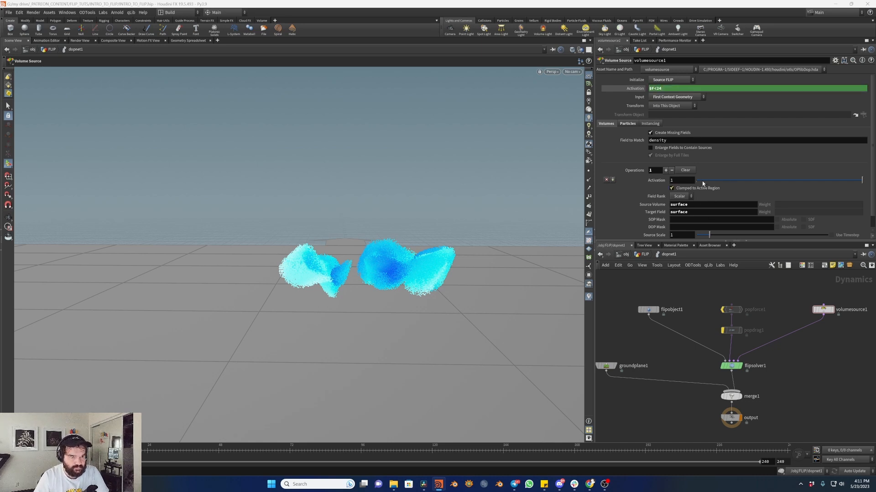
- Re-enable the bypassed popdrag1 node and set its air resistance to 10
{"action": "left_click_drag", "start_coordinate": [773, 337], "coordinate": [721, 326]}
{"action": "type", "text": "b"}
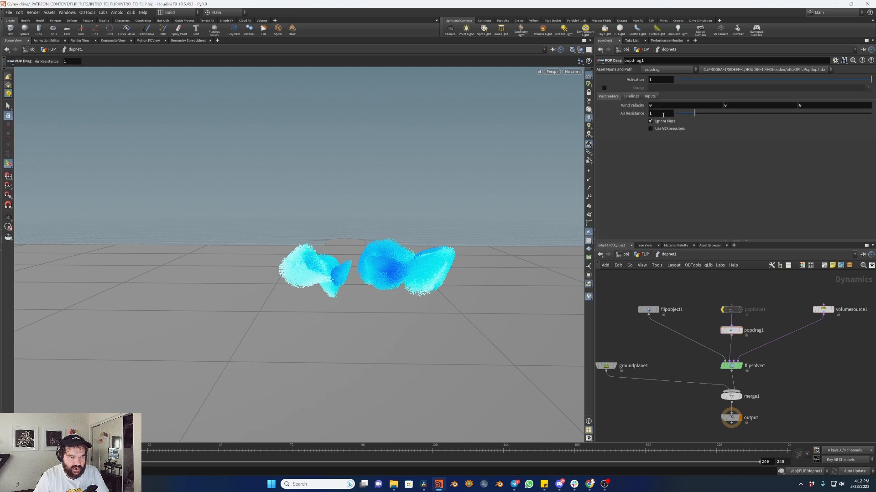
{"action": "type", "text": "0"}
{"action": "key", "text": "Return"}
- At the FLIP level, turn on Animate Noise in attribnoise1's animation settings
{"action": "left_click", "coordinate": [643, 255]}
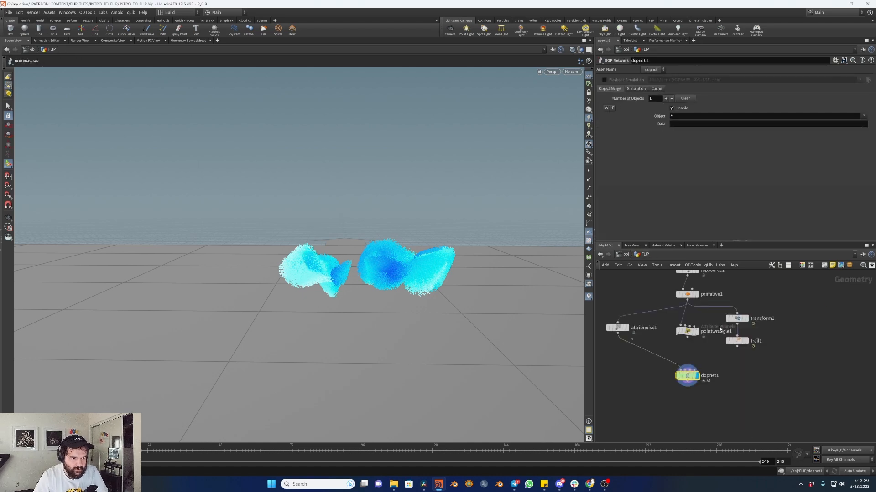
{"action": "left_click_drag", "start_coordinate": [614, 340], "coordinate": [613, 342]}
{"action": "middle_click_drag", "start_coordinate": [627, 367], "coordinate": [653, 367]}
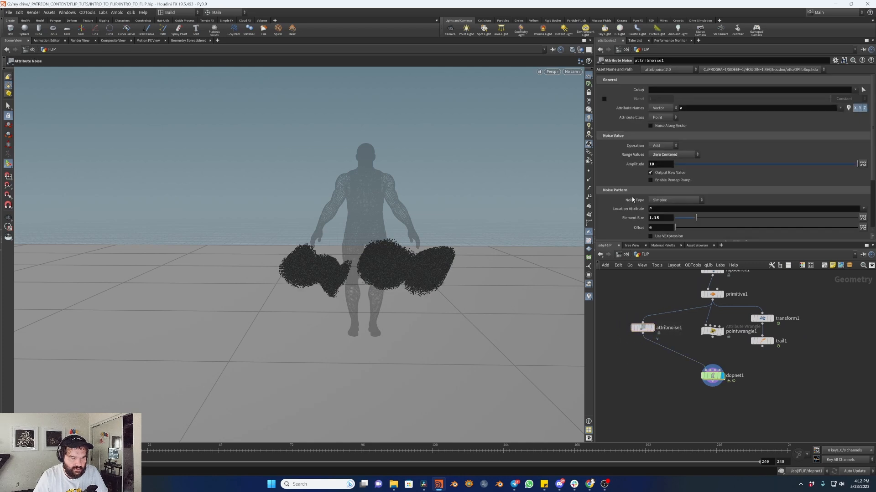
{"action": "scroll", "coordinate": [632, 199], "scroll_direction": "down", "scroll_amount": 3}
{"action": "left_click", "coordinate": [615, 192]}
{"action": "left_click", "coordinate": [660, 202]}
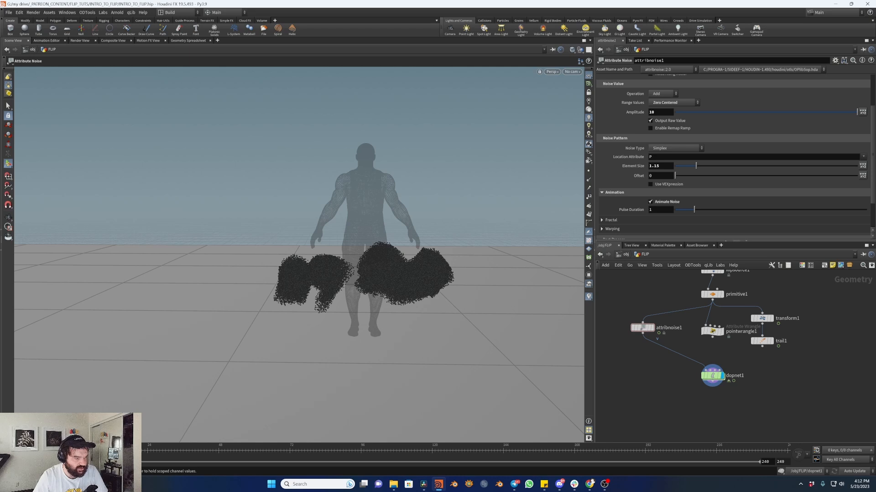
- Go back inside dopnet1 and set popdrag1's air resistance to 1
{"action": "double_click", "coordinate": [712, 376]}
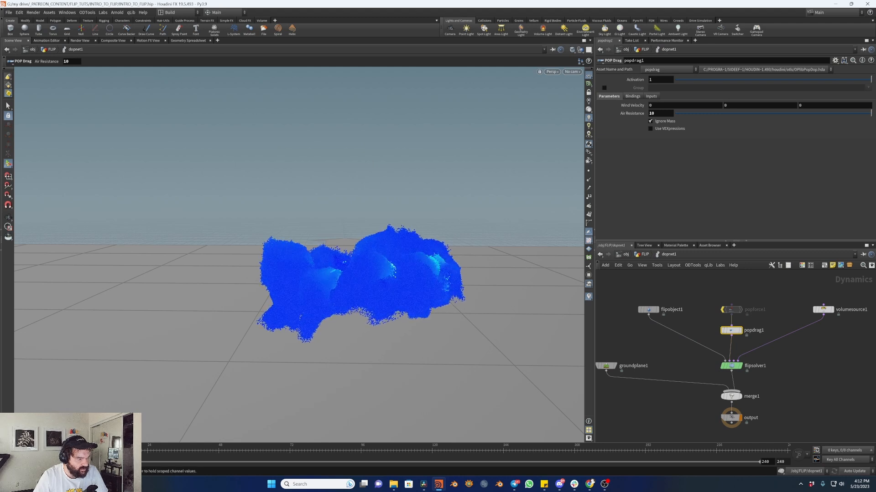
{"action": "double_click", "coordinate": [666, 113]}
{"action": "type", "text": "1"}
{"action": "left_click", "coordinate": [707, 305]}
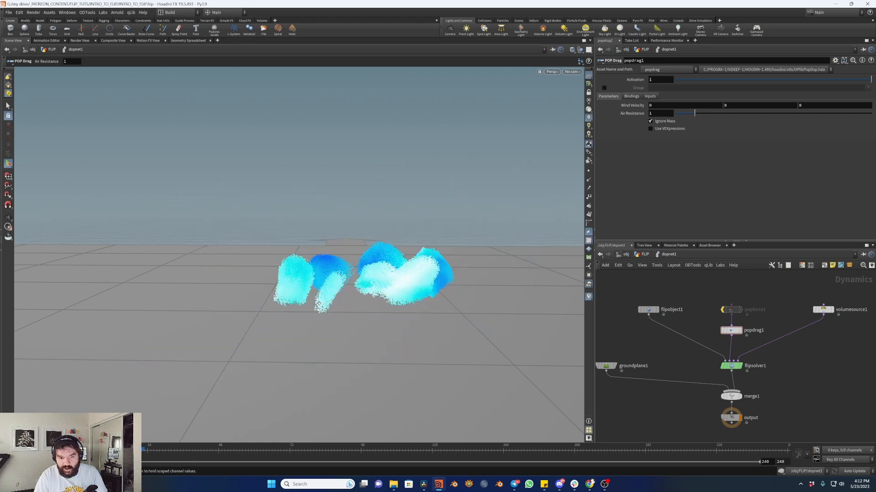
- Bypass popdrag1, and at the FLIP level rewire dopnet1's first input from attribnoise1 to pointwrangle1
{"action": "left_click", "coordinate": [761, 310]}
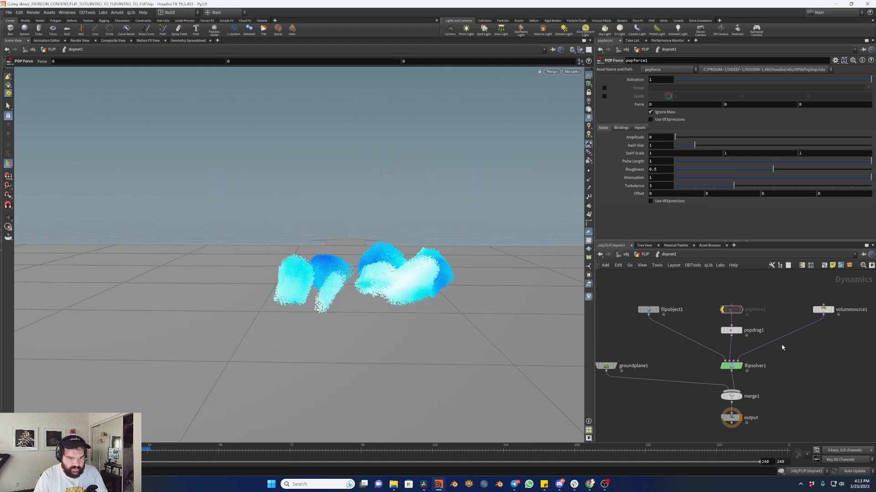
{"action": "left_click", "coordinate": [721, 320]}
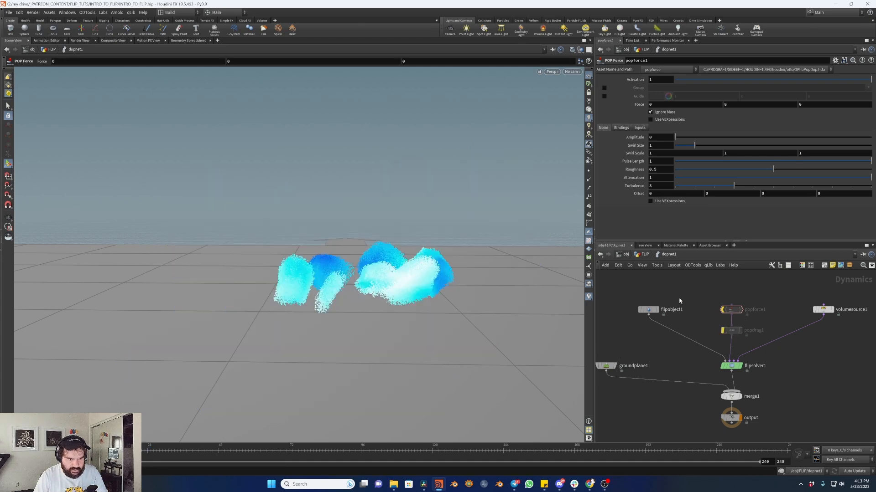
{"action": "left_click", "coordinate": [643, 255]}
{"action": "left_click_drag", "start_coordinate": [704, 370], "coordinate": [712, 337]}
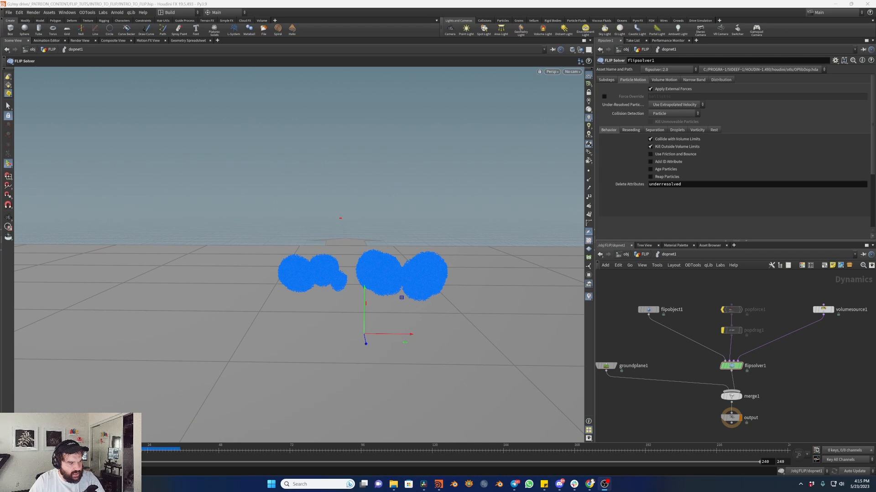
- Replay and scrub the opening frames of the simulation to examine the splash with FLIP (Splashy) velocity transfer
{"action": "left_click", "coordinate": [36, 450]}
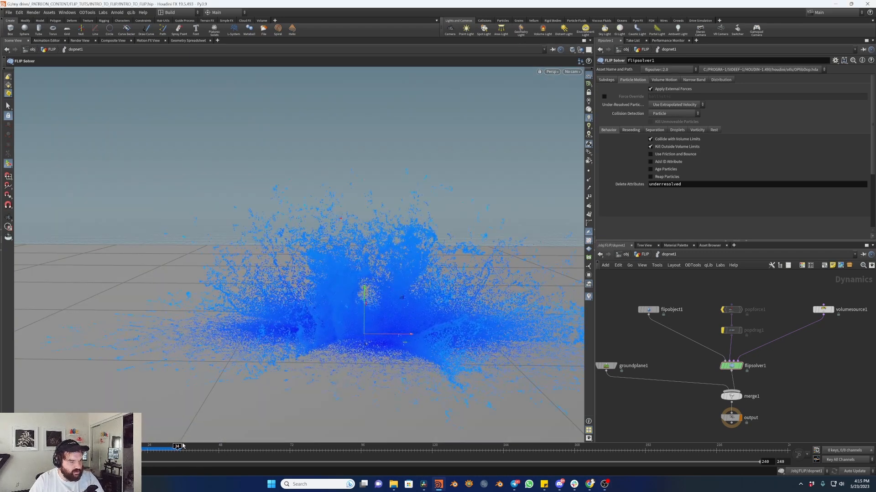
{"action": "left_click_drag", "start_coordinate": [177, 451], "coordinate": [81, 451]}
{"action": "left_click", "coordinate": [36, 451]}
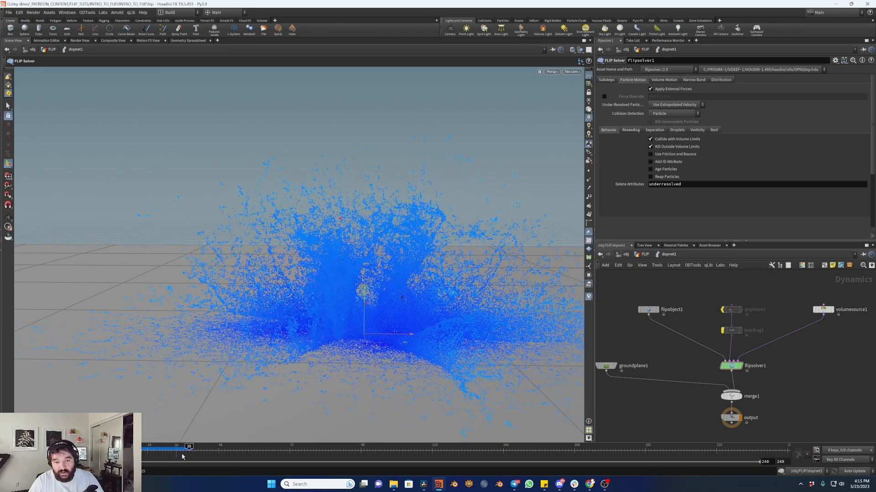
{"action": "left_click_drag", "start_coordinate": [182, 457], "coordinate": [108, 456]}
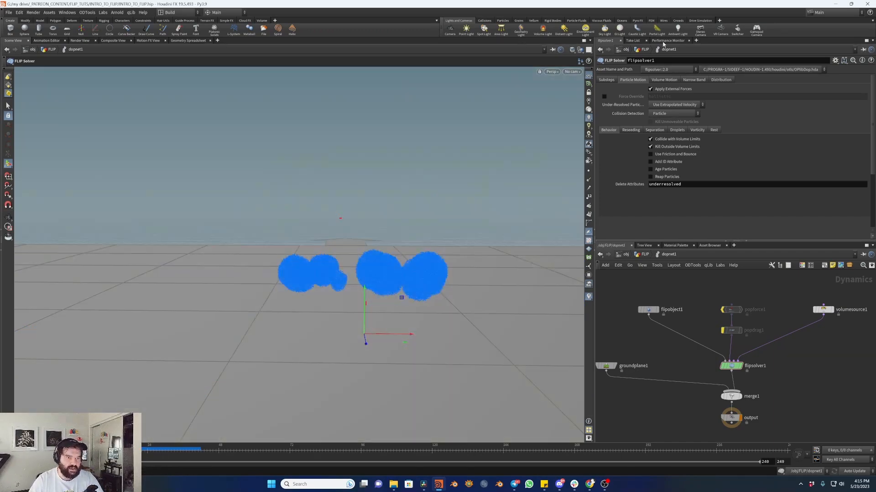
- Change flipsolver1's velocity transfer in the volume motion settings to APIC (Swirly)
{"action": "left_click", "coordinate": [662, 81]}
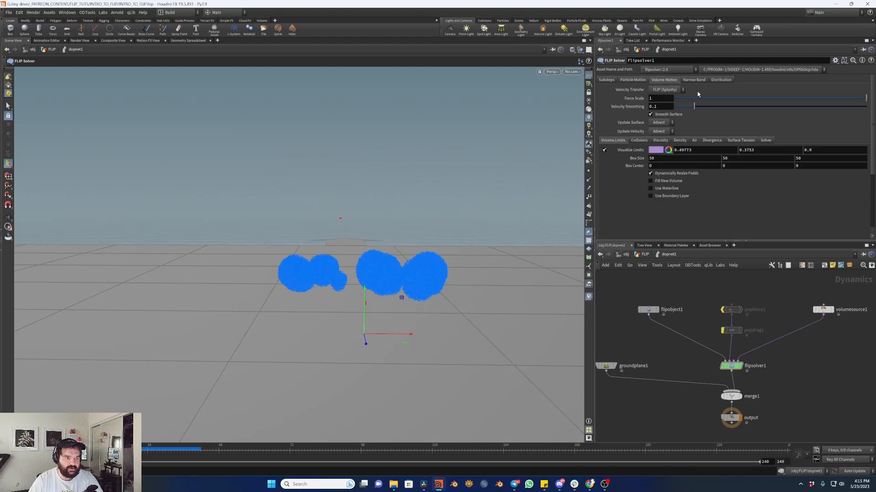
{"action": "left_click", "coordinate": [662, 91]}
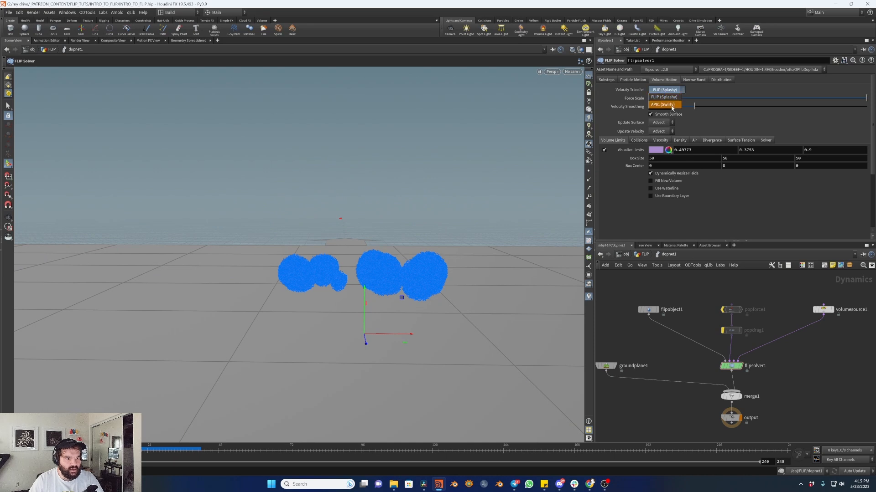
{"action": "left_click", "coordinate": [666, 106]}
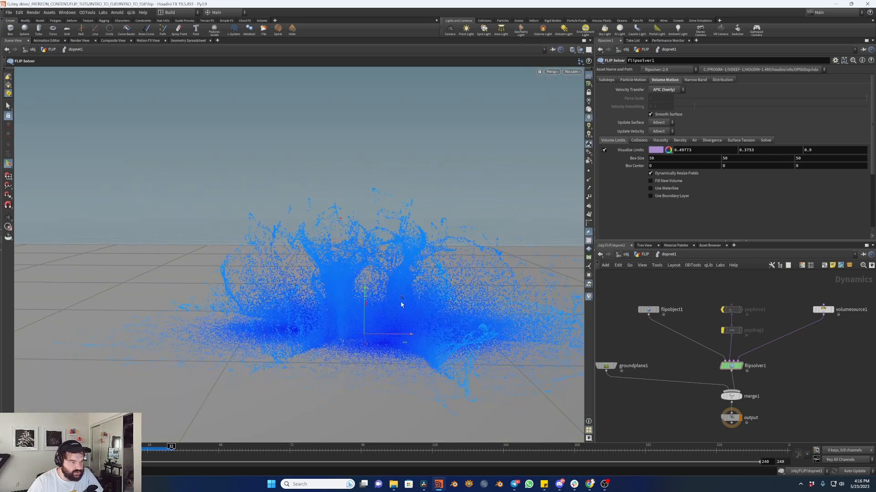
- Replay and scrub the APIC simulation from several view angles to examine the splash shape, ending back at the first frame
{"action": "left_click_drag", "start_coordinate": [114, 449], "coordinate": [169, 449]}
{"action": "left_click_drag", "start_coordinate": [327, 269], "coordinate": [371, 299], "text": "alt"}
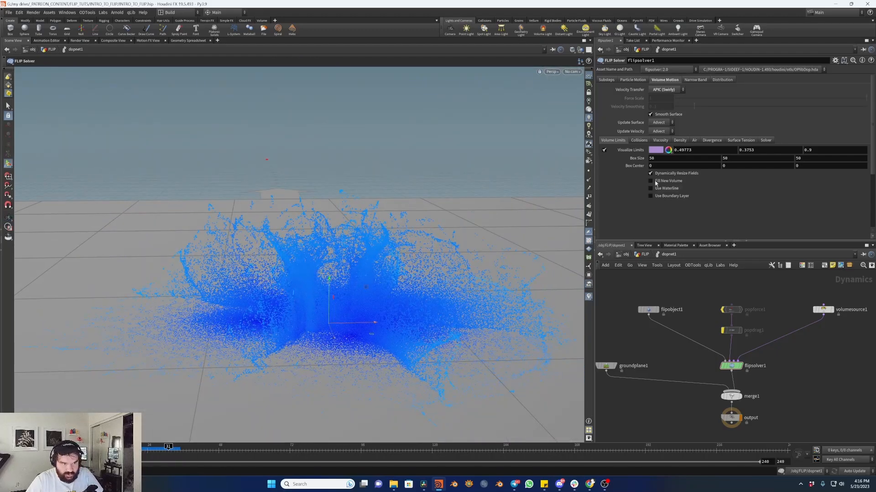
{"action": "left_click_drag", "start_coordinate": [151, 449], "coordinate": [82, 450]}
{"action": "left_click", "coordinate": [40, 451]}
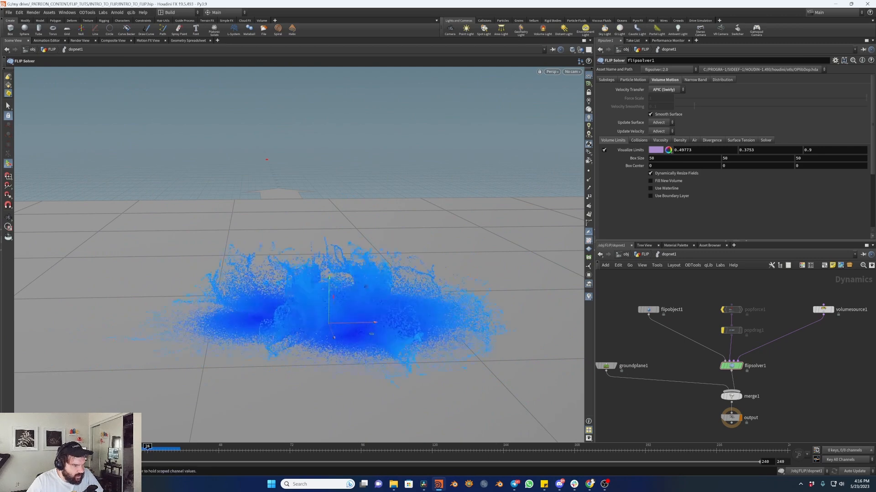
{"action": "left_click_drag", "start_coordinate": [177, 448], "coordinate": [81, 449]}
{"action": "left_click", "coordinate": [40, 450]}
{"action": "right_click_drag", "start_coordinate": [325, 246], "coordinate": [339, 287], "text": "alt"}
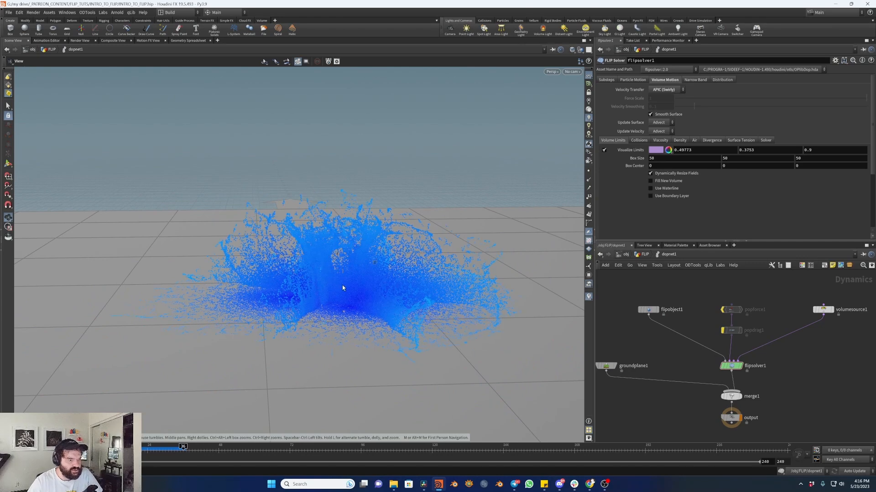
{"action": "key", "text": "Return"}
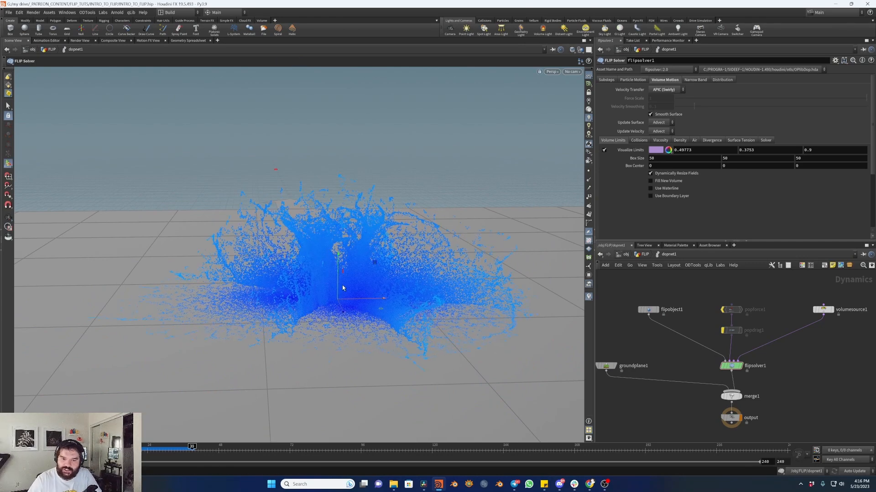
{"action": "left_click_drag", "start_coordinate": [197, 444], "coordinate": [114, 441]}
{"action": "key", "text": "Up"}
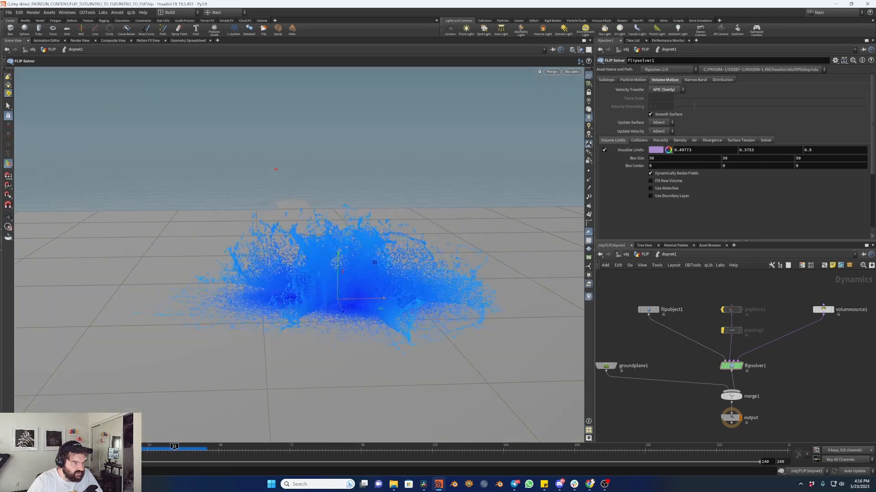
{"action": "key", "text": "ctrl+Up"}
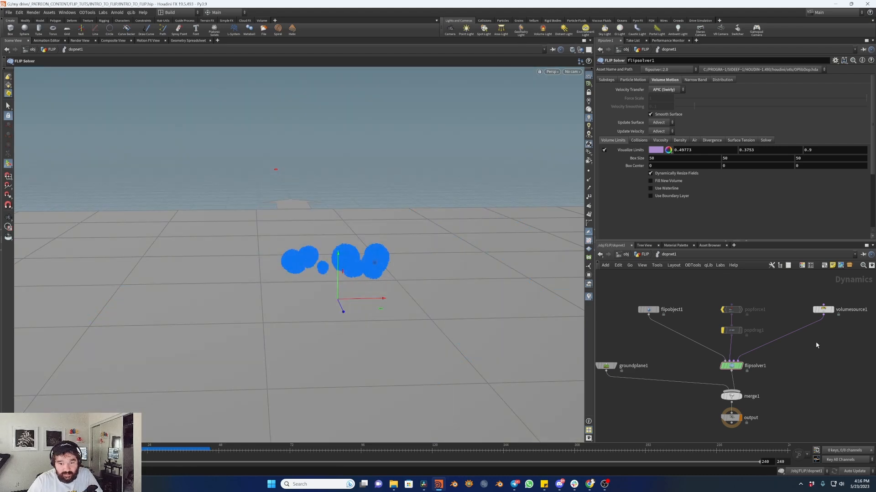
- Enable viscosity on flipsolver1, with Solve Viscosity with Adaptivity and Viscosity by Attribute turned on
{"action": "left_click", "coordinate": [660, 140]}
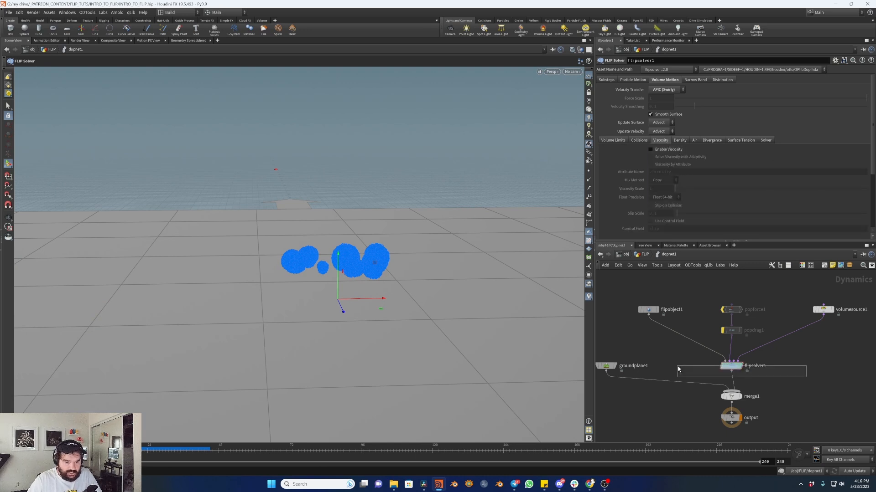
{"action": "left_click", "coordinate": [674, 149]}
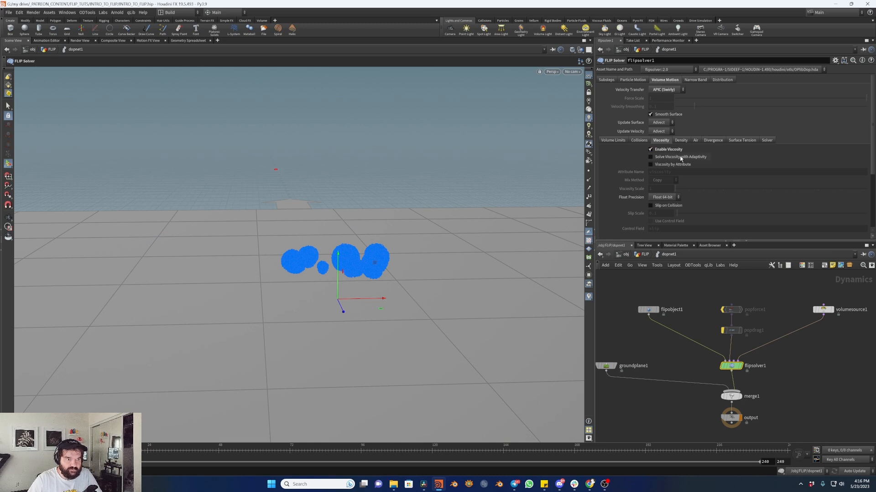
{"action": "left_click", "coordinate": [681, 158]}
{"action": "left_click", "coordinate": [682, 165]}
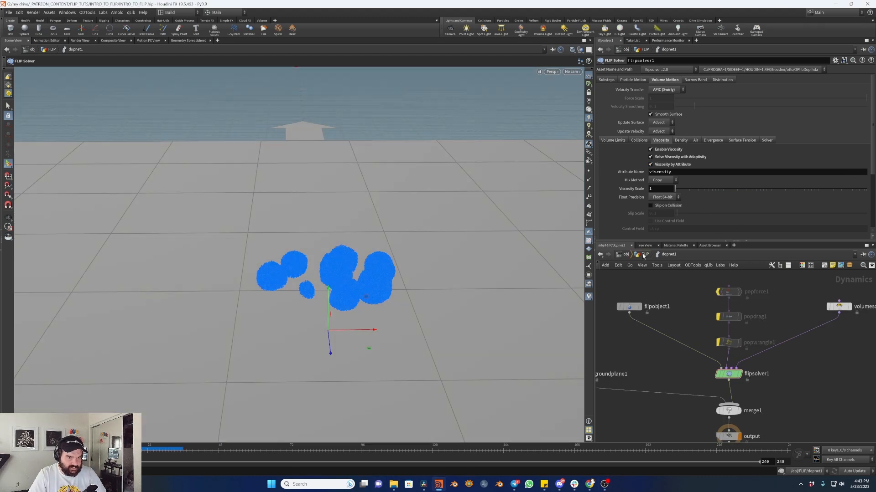
- Return to the FLIP level, check pointwrangle1's velocity code and move the node up to make room above dopnet1
{"action": "left_click", "coordinate": [644, 255]}
{"action": "middle_click_drag", "start_coordinate": [776, 326], "coordinate": [737, 296]}
{"action": "left_click_drag", "start_coordinate": [768, 316], "coordinate": [692, 356]}
{"action": "left_click", "coordinate": [760, 355]}
{"action": "middle_click_drag", "start_coordinate": [760, 343], "coordinate": [808, 331]}
{"action": "left_click", "coordinate": [741, 145]}
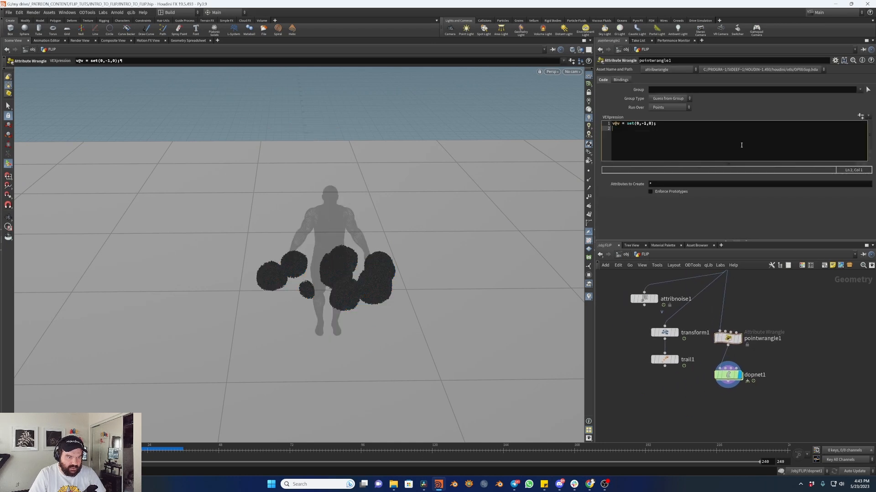
{"action": "left_click_drag", "start_coordinate": [727, 338], "coordinate": [728, 318]}
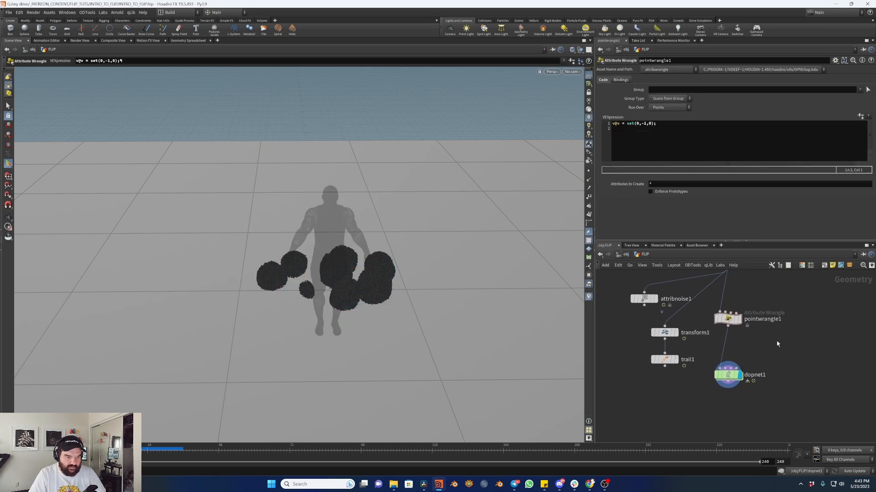
- Insert a new Point Wrangle node between pointwrangle1 and dopnet1
{"action": "key", "text": "Tab"}
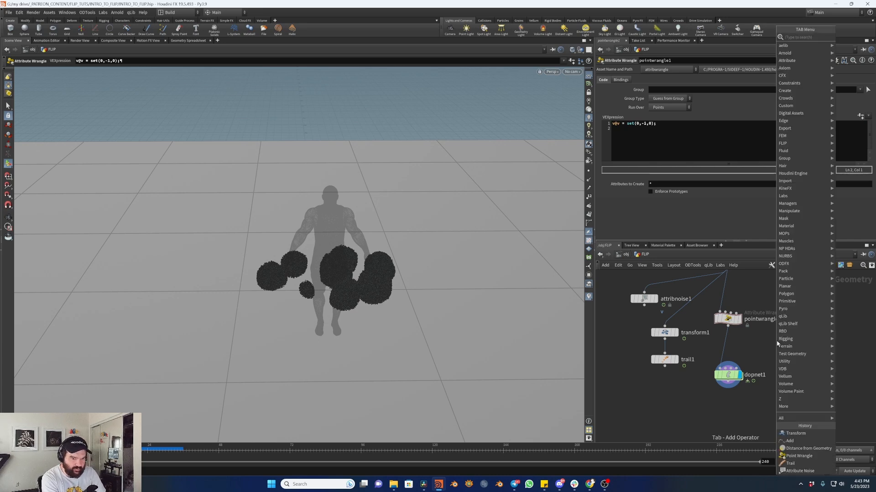
{"action": "type", "text": "pointwran"}
{"action": "key", "text": "Return"}
{"action": "left_click", "coordinate": [777, 342]}
{"action": "left_click_drag", "start_coordinate": [778, 343], "coordinate": [731, 351]}
- Rename pointwrangle1 to velocity and the new wrangle below it to viscosity
{"action": "double_click", "coordinate": [766, 319]}
{"action": "type", "text": "velocity"}
{"action": "key", "text": "Return"}
{"action": "double_click", "coordinate": [771, 348]}
{"action": "type", "text": "viscosity"}
{"action": "key", "text": "Return"}
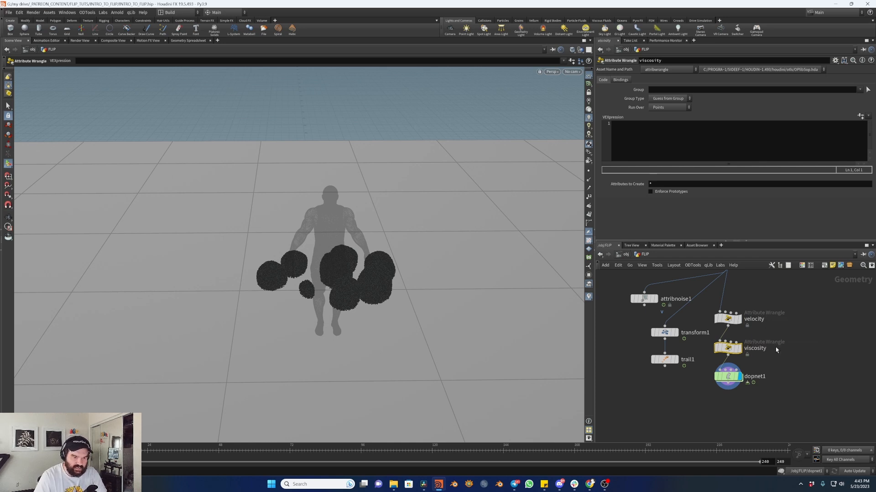
- Enter f@viscosity = 100; as the viscosity wrangle's VEX code and go inside dopnet1
{"action": "left_click", "coordinate": [682, 139]}
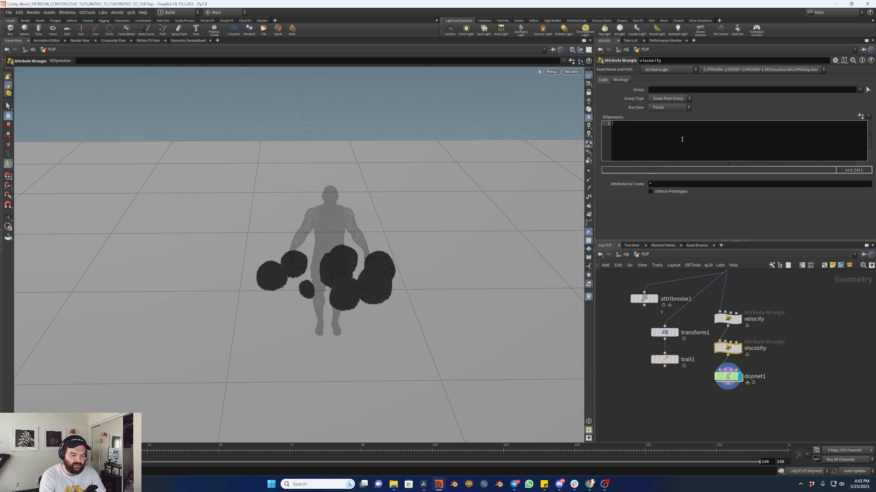
{"action": "type", "text": "f@"}
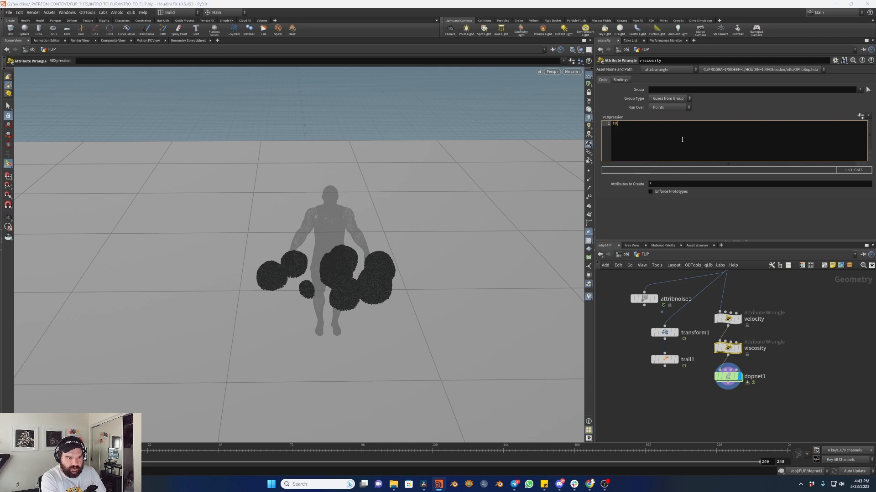
{"action": "type", "text": "viscosity"}
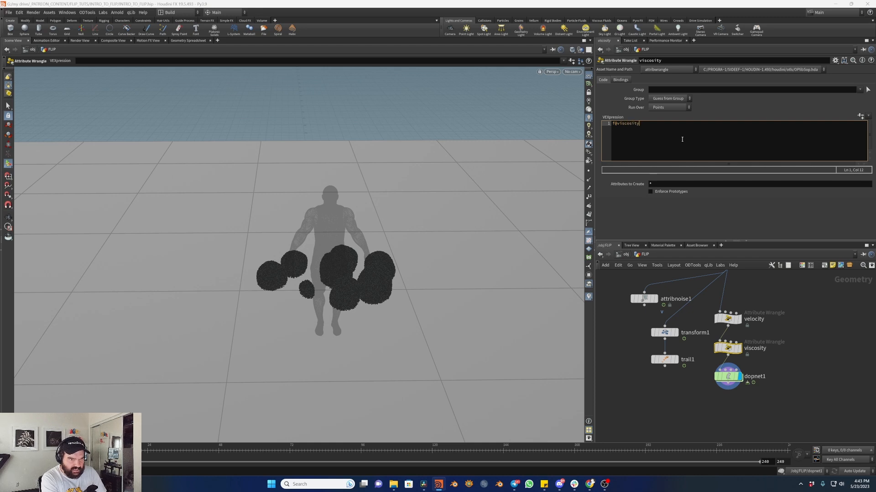
{"action": "type", "text": " = 100;"}
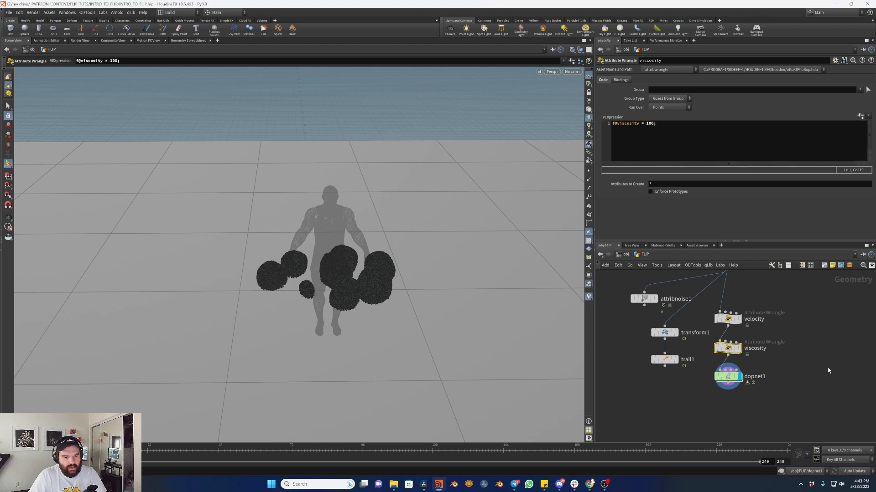
{"action": "double_click", "coordinate": [728, 376]}
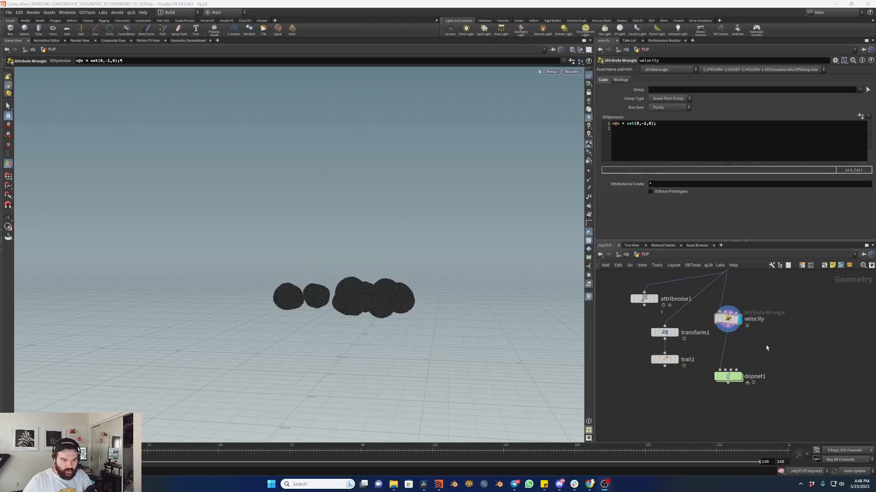
- Insert an Attribute Adjust Float node between velocity and dopnet1 and display its result
{"action": "key", "text": "Tab"}
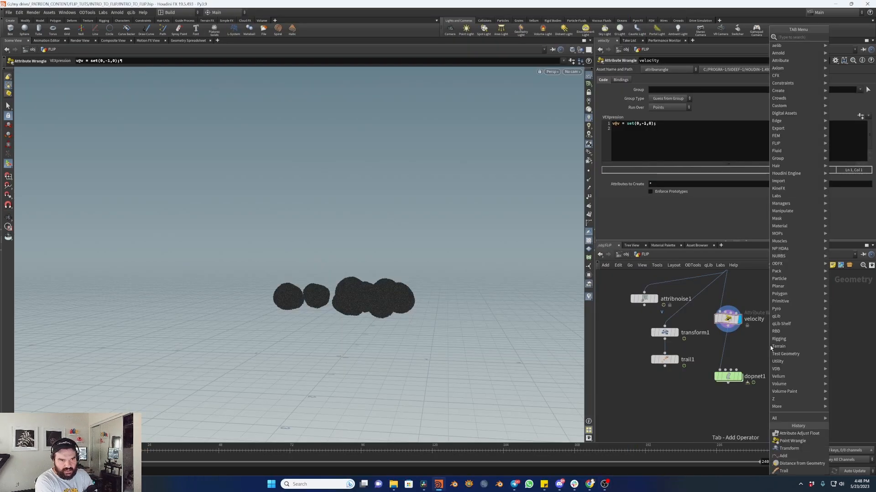
{"action": "type", "text": "adjust"}
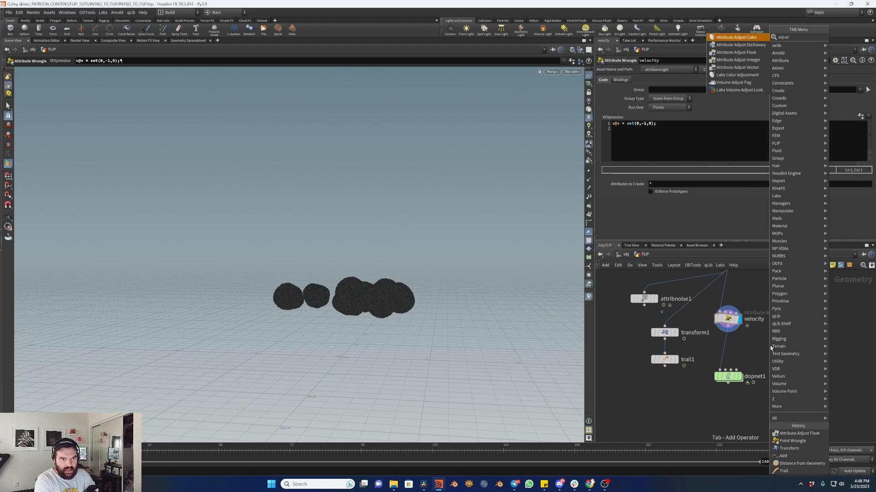
{"action": "key", "text": "Down"}
{"action": "key", "text": "Down"}
{"action": "key", "text": "Return"}
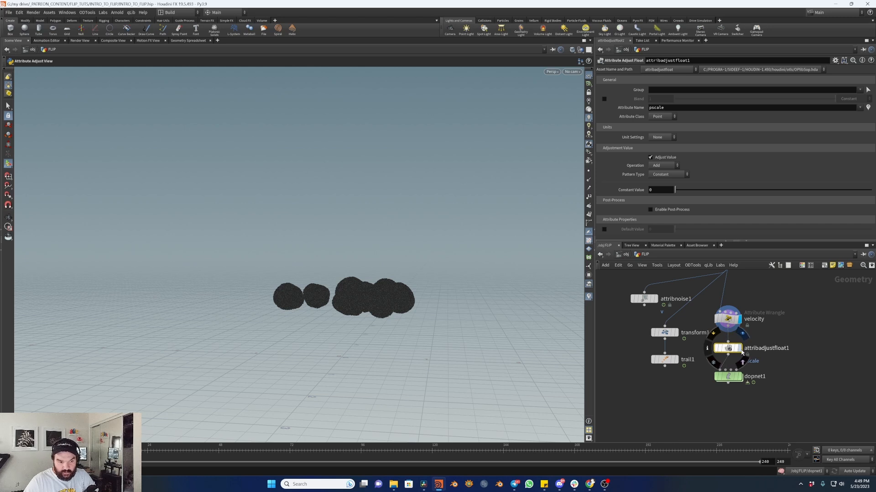
{"action": "left_click", "coordinate": [732, 350]}
- Make attribadjustfloat1 adjust the viscosity attribute with a Bounding Box pattern, and visualize that attribute on the points
{"action": "double_click", "coordinate": [700, 109]}
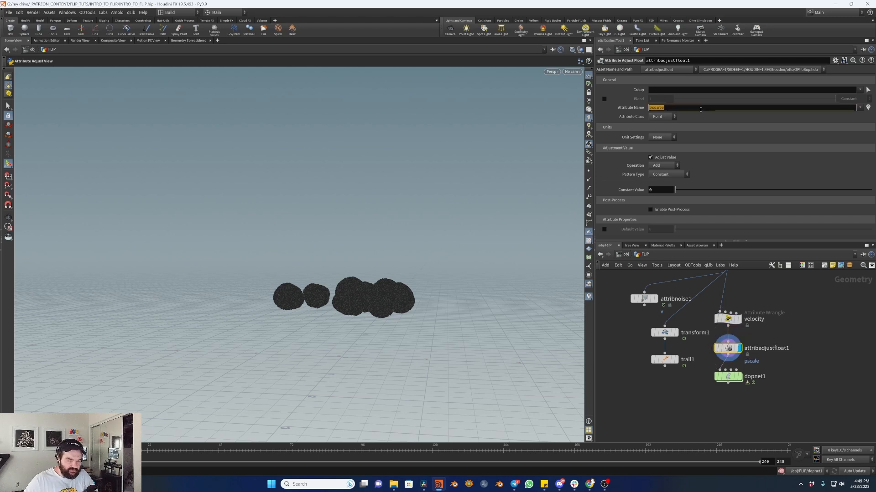
{"action": "type", "text": "viscosity"}
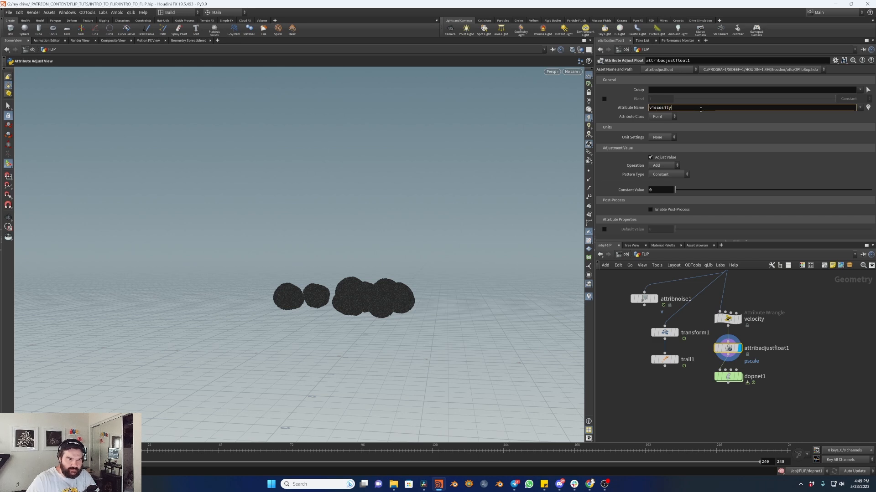
{"action": "key", "text": "Return"}
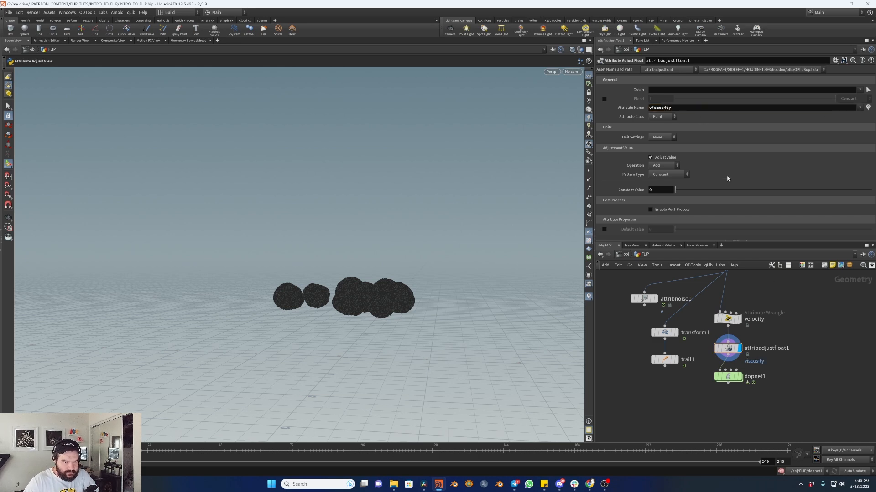
{"action": "left_click", "coordinate": [680, 175]}
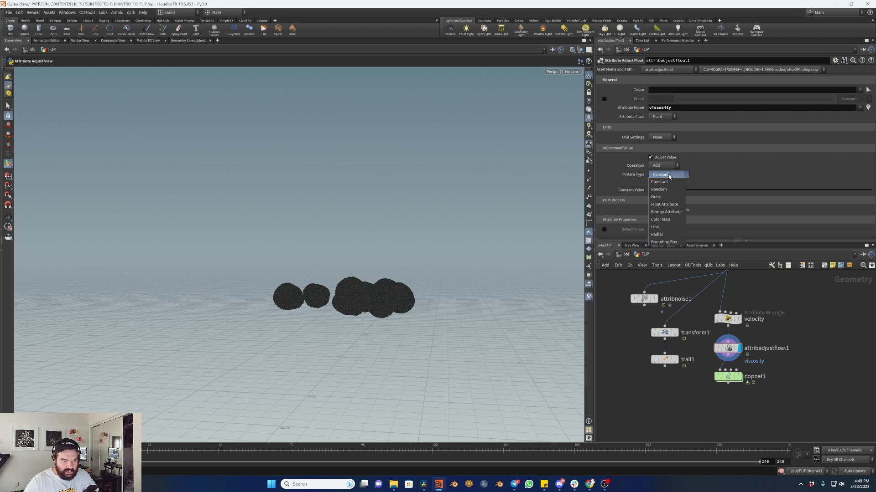
{"action": "left_click", "coordinate": [664, 242]}
{"action": "left_click", "coordinate": [863, 109]}
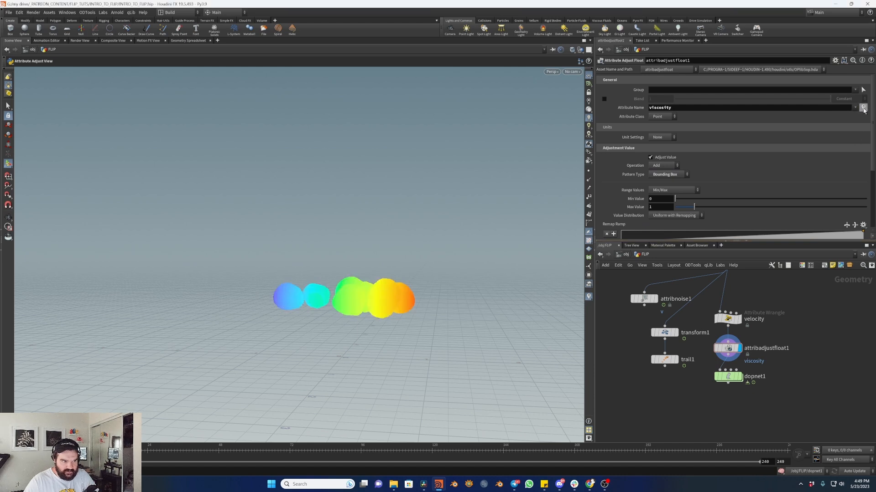
- Try the Y and Z directions for the bounding box pattern and return it to X
{"action": "scroll", "coordinate": [626, 127], "scroll_direction": "down", "scroll_amount": 5}
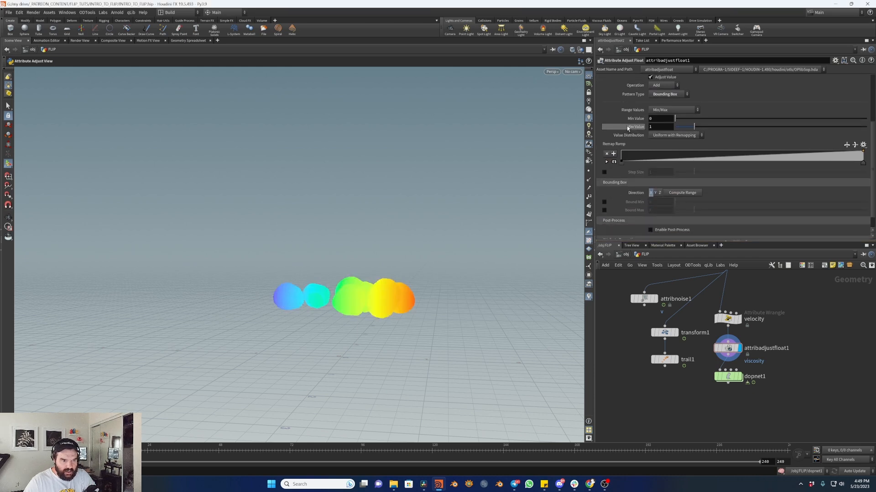
{"action": "left_click", "coordinate": [657, 195]}
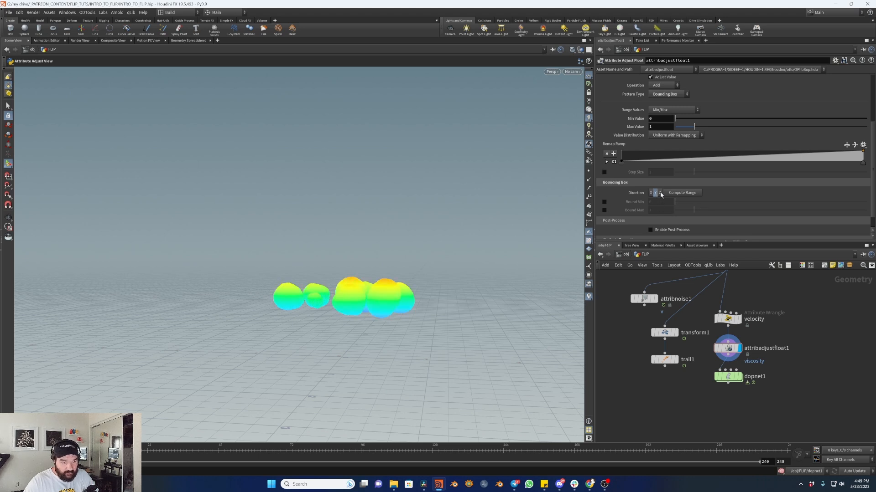
{"action": "left_click", "coordinate": [659, 193]}
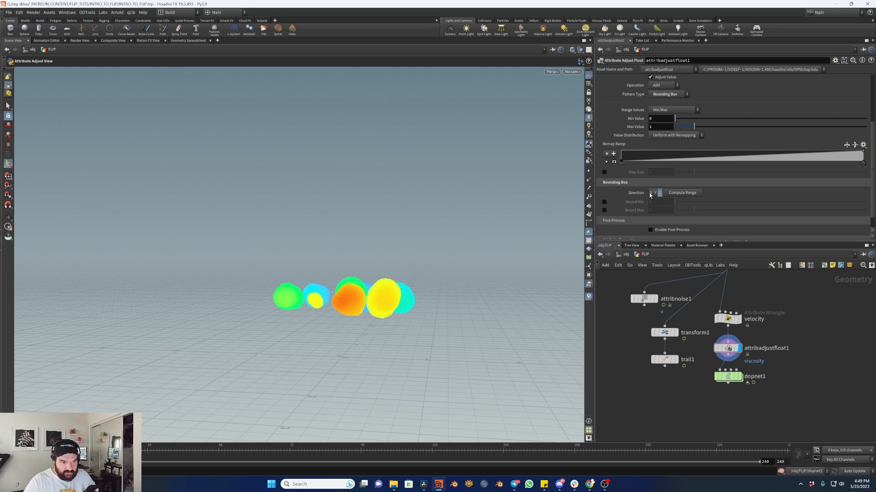
{"action": "left_click", "coordinate": [651, 193]}
- Shape the remap ramp into two separate humps, a narrow one near the start and a wider one past the middle, with zero elsewhere
{"action": "left_click_drag", "start_coordinate": [701, 161], "coordinate": [764, 162]}
{"action": "left_click", "coordinate": [745, 152]}
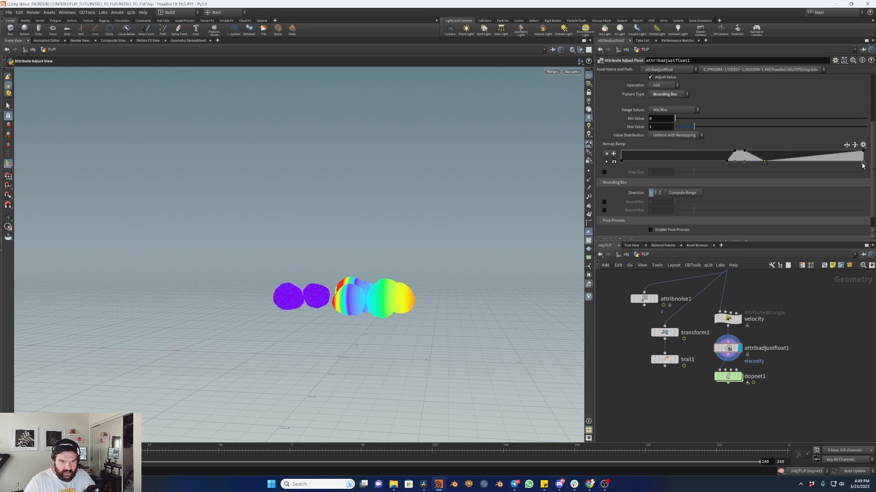
{"action": "left_click_drag", "start_coordinate": [862, 166], "coordinate": [863, 167]}
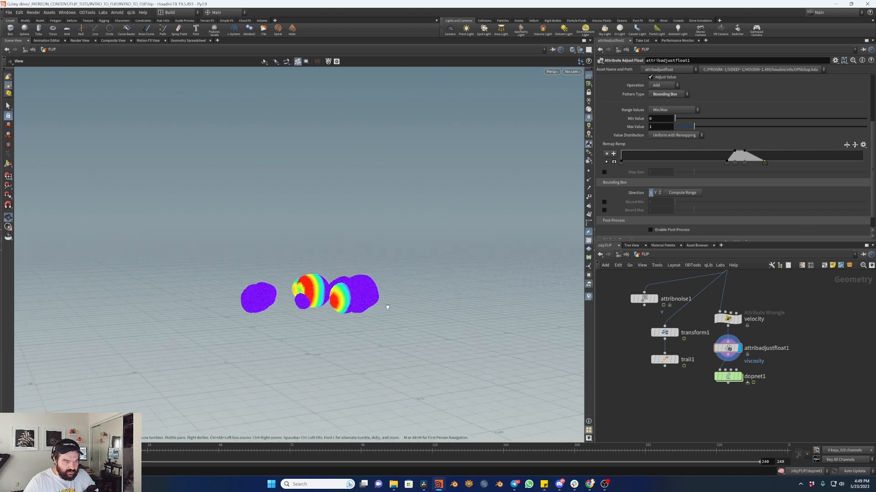
{"action": "mouse_move", "coordinate": [765, 164]}
{"action": "left_mouse_down"}
{"action": "mouse_move", "coordinate": [779, 164]}
{"action": "mouse_move", "coordinate": [734, 167]}
{"action": "mouse_move", "coordinate": [749, 163]}
{"action": "left_mouse_up"}
{"action": "left_click", "coordinate": [728, 163]}
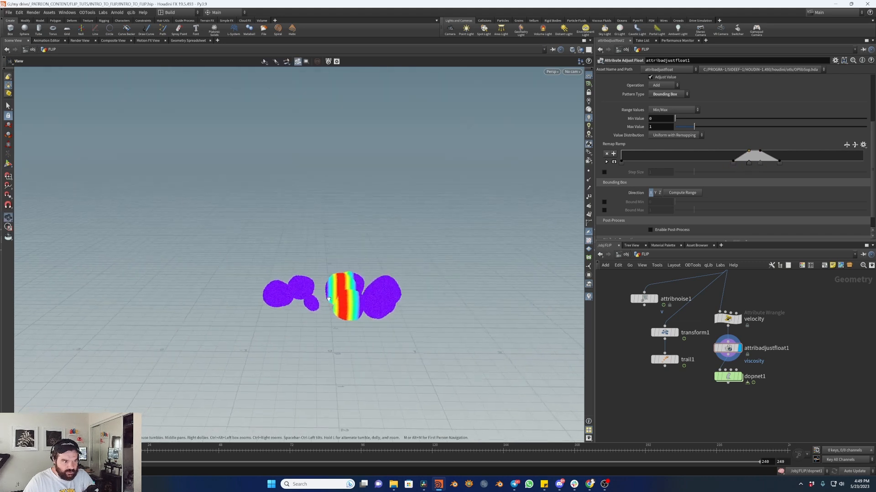
{"action": "mouse_move", "coordinate": [656, 154]}
{"action": "left_mouse_down"}
{"action": "mouse_move", "coordinate": [670, 165]}
{"action": "mouse_move", "coordinate": [656, 150]}
{"action": "mouse_move", "coordinate": [651, 164]}
{"action": "left_mouse_up"}
{"action": "key", "text": "Escape"}
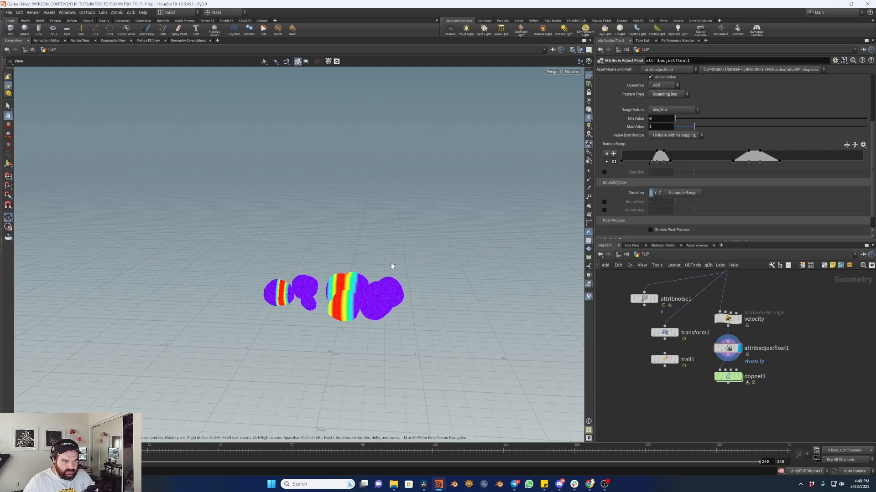
- Set the viscosity adjustment's Max Value to 100
{"action": "scroll", "coordinate": [609, 193], "scroll_direction": "down", "scroll_amount": 1}
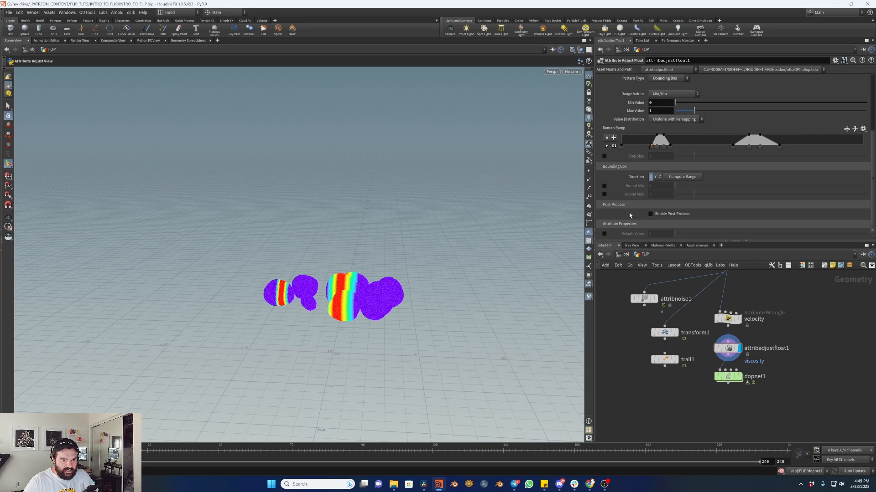
{"action": "scroll", "coordinate": [629, 213], "scroll_direction": "up", "scroll_amount": 3}
{"action": "left_click_drag", "start_coordinate": [707, 167], "coordinate": [794, 172]}
{"action": "double_click", "coordinate": [670, 168]}
{"action": "type", "text": "100"}
{"action": "key", "text": "Return"}
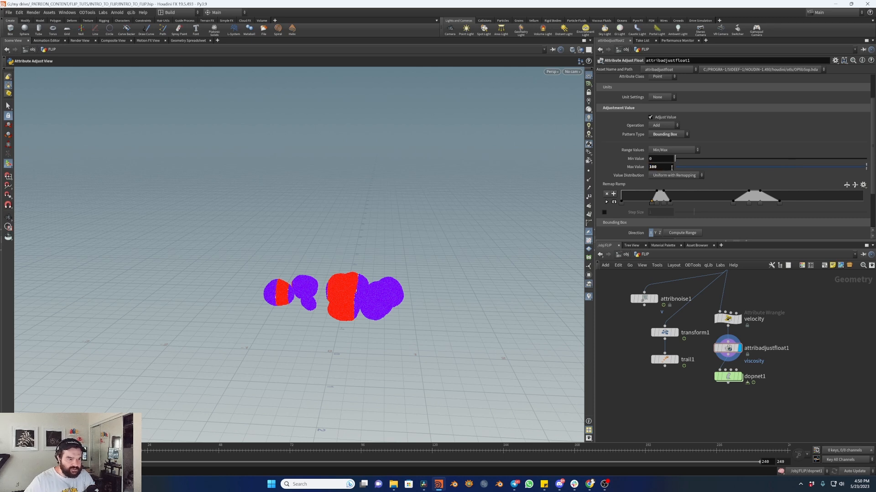
- Display dopnet1, check flipsolver1's viscosity settings inside it and return to the FLIP level
{"action": "left_click", "coordinate": [738, 377]}
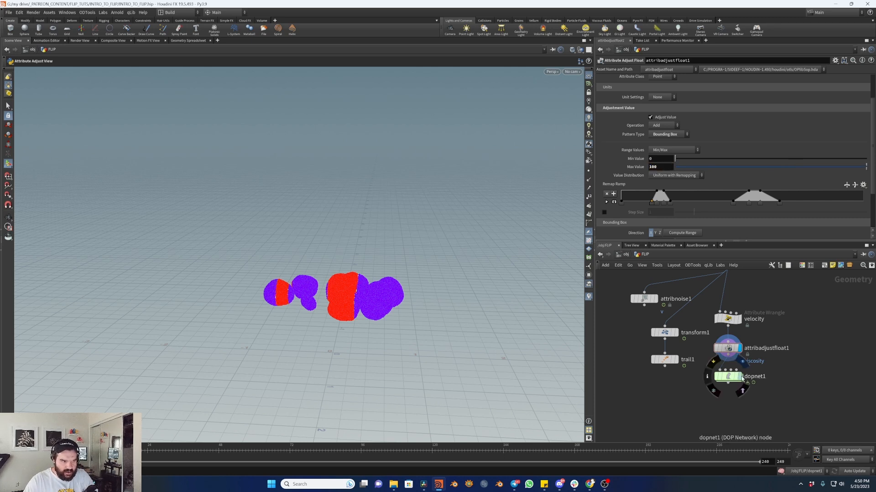
{"action": "left_click", "coordinate": [731, 378]}
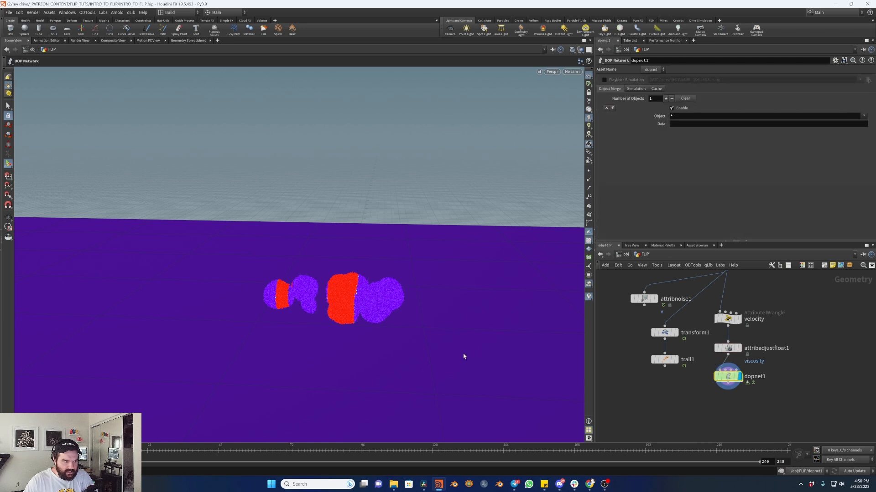
{"action": "double_click", "coordinate": [728, 376]}
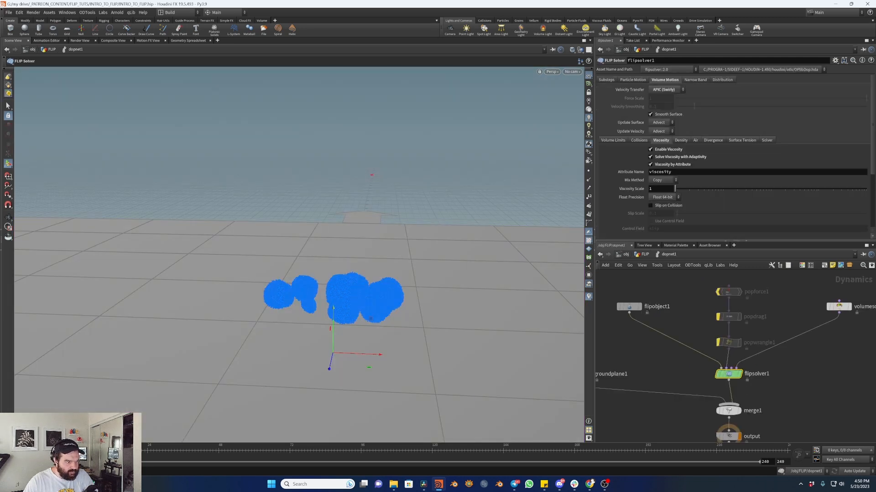
{"action": "left_click", "coordinate": [643, 256]}
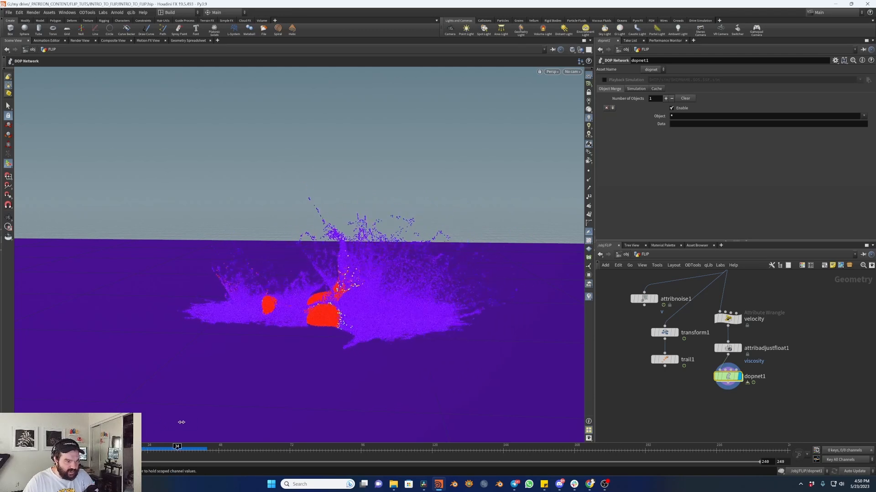
- Scrub the simulation to frame 44 and examine up close how the high-viscosity particles behave within the splash
{"action": "mouse_move", "coordinate": [371, 297]}
{"action": "left_mouse_down", "text": "alt"}
{"action": "mouse_move", "coordinate": [401, 324]}
{"action": "mouse_move", "coordinate": [375, 304]}
{"action": "left_mouse_up", "text": "alt"}
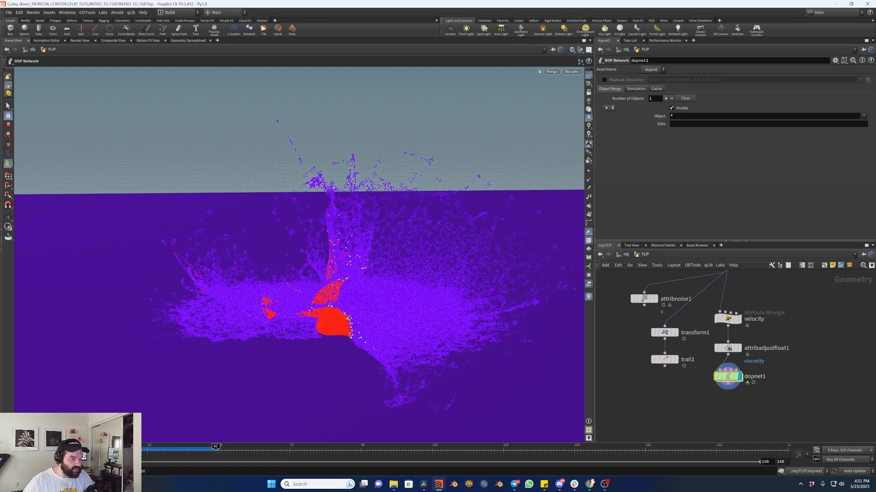
{"action": "left_click_drag", "start_coordinate": [83, 451], "coordinate": [209, 451]}
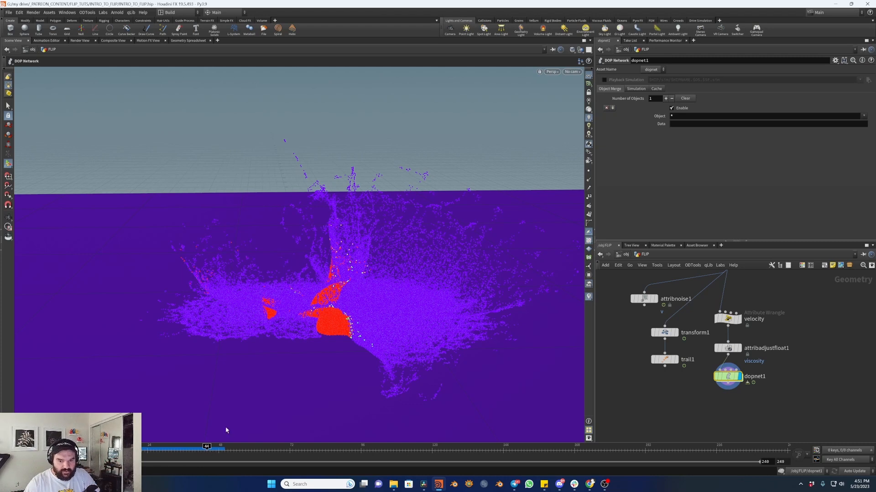
{"action": "left_click_drag", "start_coordinate": [336, 327], "coordinate": [340, 333], "text": "alt"}
{"action": "right_click_drag", "start_coordinate": [344, 323], "coordinate": [449, 303], "text": "alt"}
{"action": "middle_click_drag", "start_coordinate": [342, 330], "coordinate": [318, 300], "text": "alt"}
{"action": "left_click_drag", "start_coordinate": [369, 331], "coordinate": [371, 317], "text": "alt"}
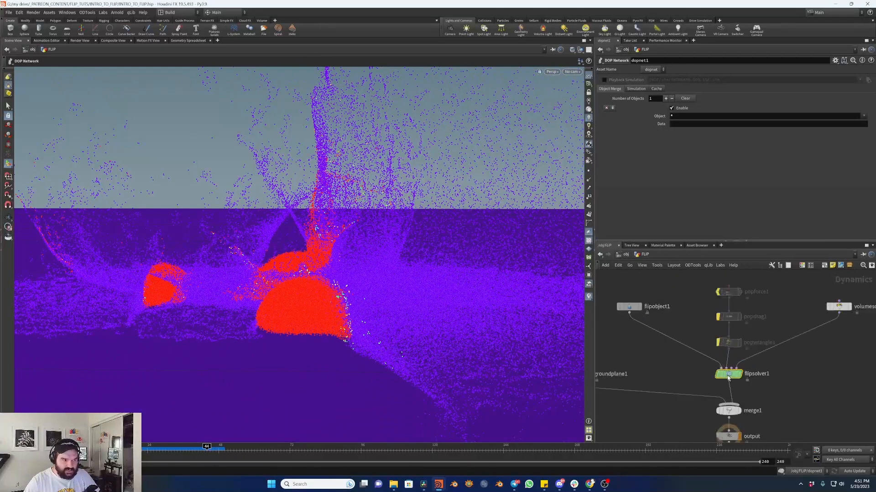
- Inside dopnet1, show flipobject1's Viscosity guide, inspect the viscosity field from several angles and hide the guide again
{"action": "double_click", "coordinate": [728, 378]}
{"action": "left_click", "coordinate": [709, 334]}
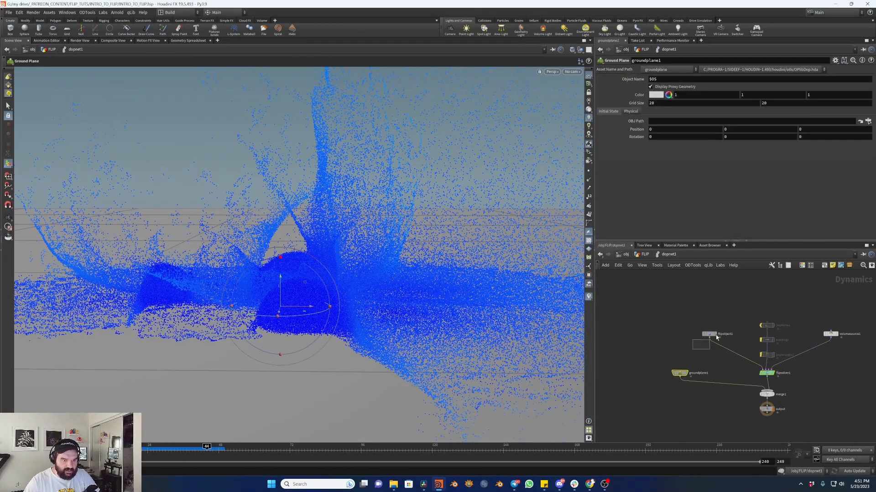
{"action": "left_click", "coordinate": [631, 139]}
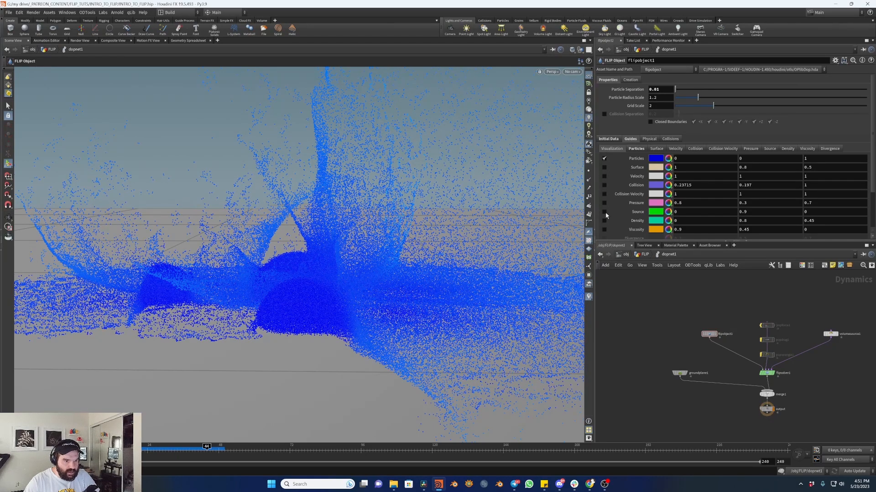
{"action": "left_click", "coordinate": [605, 230]}
{"action": "left_click_drag", "start_coordinate": [422, 289], "coordinate": [323, 272], "text": "alt"}
{"action": "left_click", "coordinate": [707, 335]}
{"action": "left_click_drag", "start_coordinate": [415, 257], "coordinate": [400, 310], "text": "alt"}
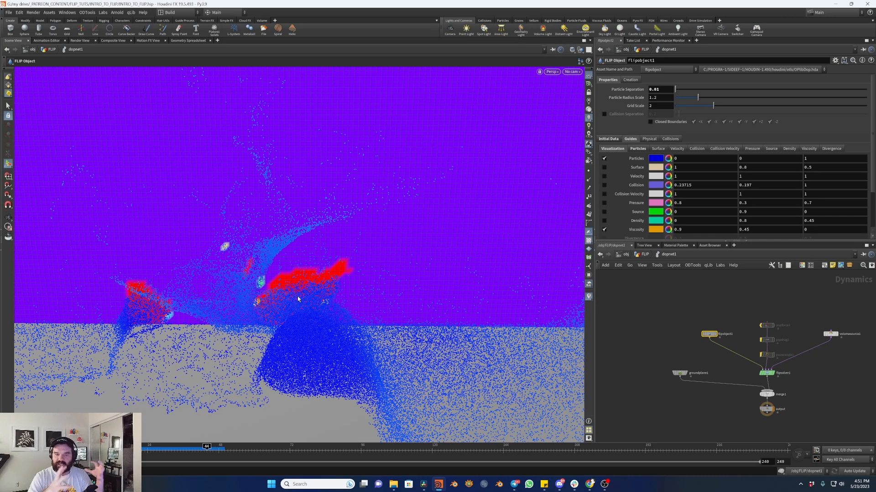
{"action": "left_click", "coordinate": [604, 229]}
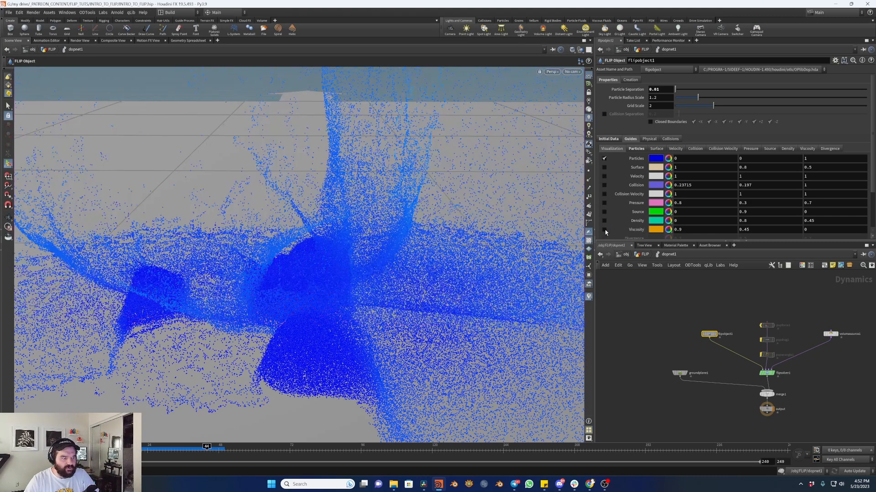
- Scrub back and forth through the simulated frames to compare viscous and thin fluid motion, ending at the first frame
{"action": "left_click_drag", "start_coordinate": [254, 299], "coordinate": [251, 330]}
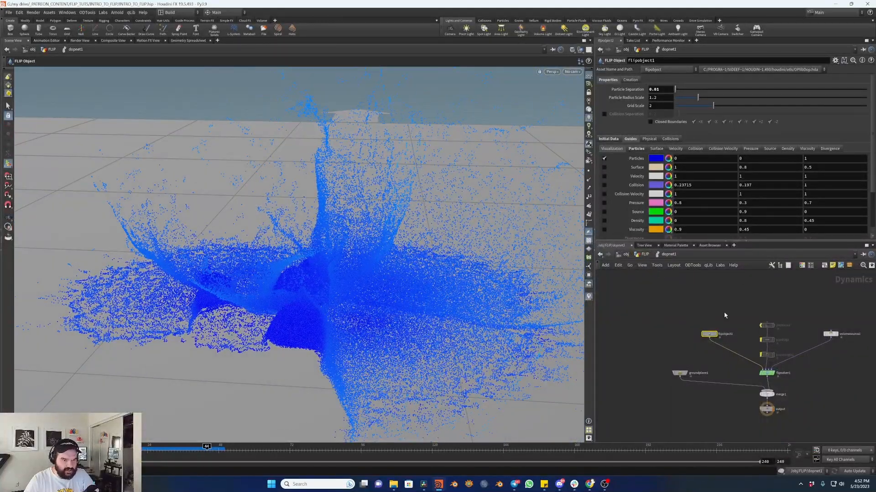
{"action": "left_click_drag", "start_coordinate": [206, 446], "coordinate": [177, 449]}
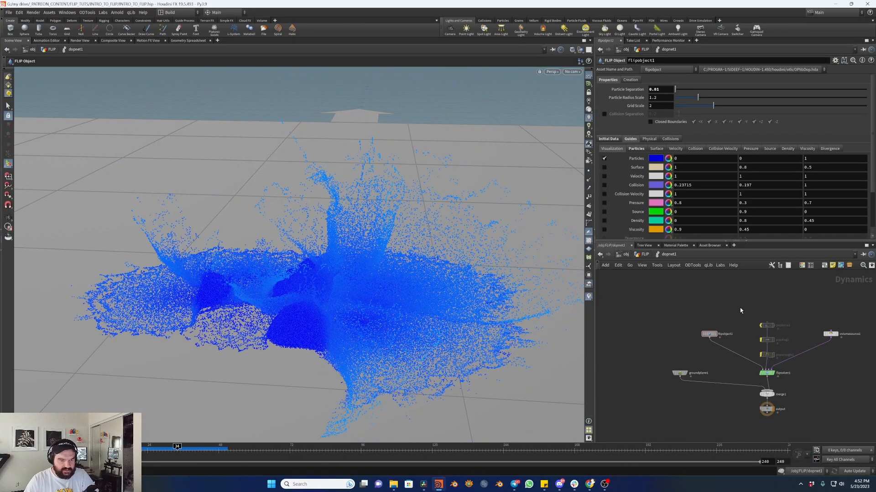
{"action": "left_click", "coordinate": [159, 452]}
{"action": "left_click_drag", "start_coordinate": [160, 453], "coordinate": [204, 451]}
{"action": "right_click_drag", "start_coordinate": [343, 273], "coordinate": [237, 283], "text": "alt"}
{"action": "left_click_drag", "start_coordinate": [236, 283], "coordinate": [255, 307], "text": "alt"}
{"action": "left_click_drag", "start_coordinate": [204, 448], "coordinate": [82, 448]}
- Disable viscosity on flipsolver1 and play the simulation
{"action": "left_click", "coordinate": [737, 368]}
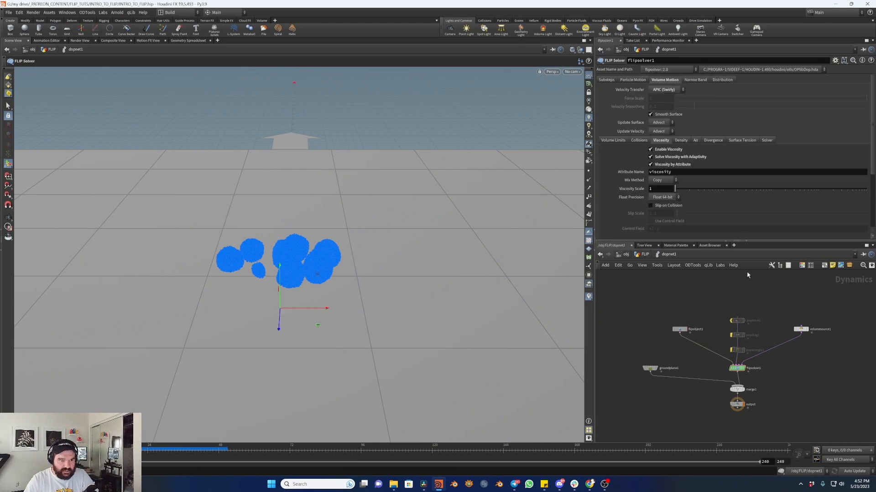
{"action": "left_click", "coordinate": [669, 153]}
{"action": "key", "text": "Up"}
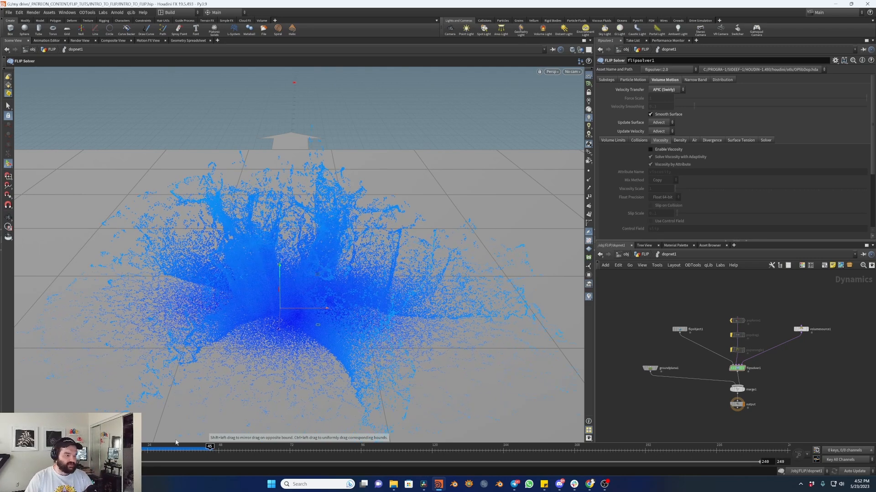
- Replay the non-viscous simulation from the start and examine the splash around frame 40
{"action": "left_click_drag", "start_coordinate": [114, 450], "coordinate": [81, 451]}
{"action": "key", "text": "Up"}
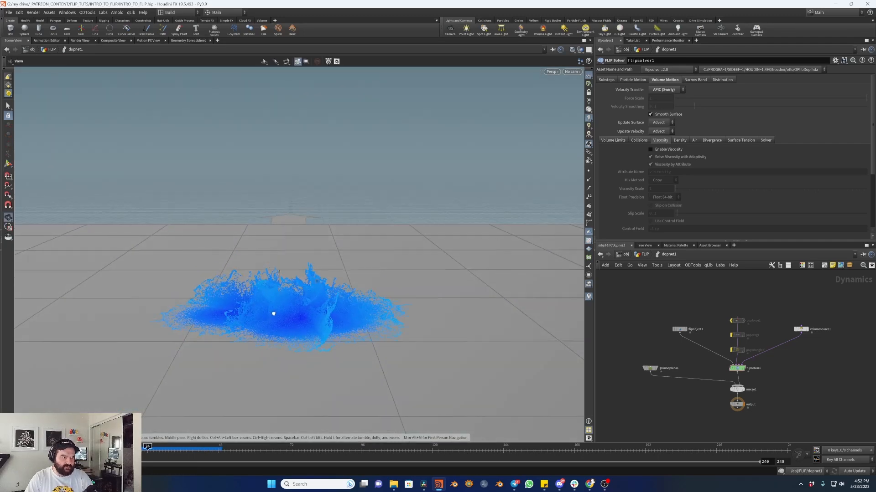
{"action": "mouse_move", "coordinate": [204, 451]}
{"action": "left_mouse_down"}
{"action": "mouse_move", "coordinate": [123, 446]}
{"action": "mouse_move", "coordinate": [196, 438]}
{"action": "left_mouse_up"}
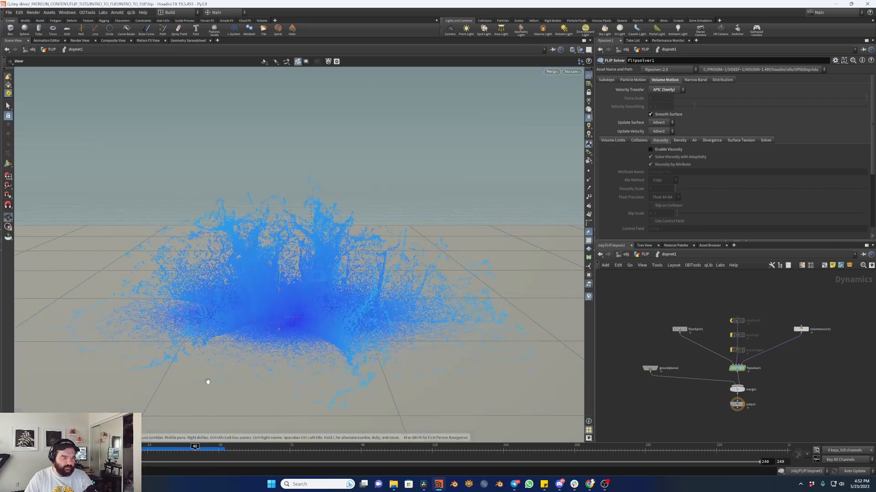
{"action": "left_click_drag", "start_coordinate": [248, 263], "coordinate": [305, 288], "text": "alt"}
{"action": "left_click_drag", "start_coordinate": [386, 225], "coordinate": [417, 303]}
{"action": "key", "text": "Return"}
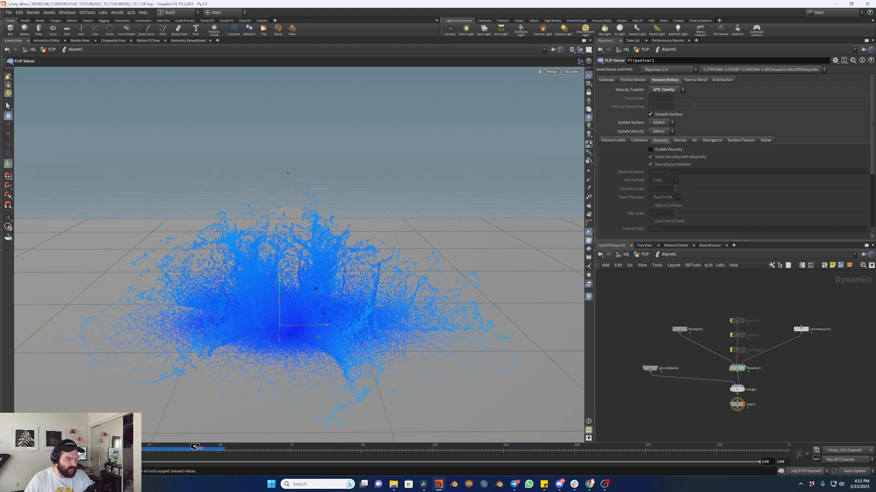
- Return to the first frame, enable surface tension on flipsolver1 and play the simulation to watch the fluid clump together
{"action": "left_click_drag", "start_coordinate": [194, 449], "coordinate": [153, 449]}
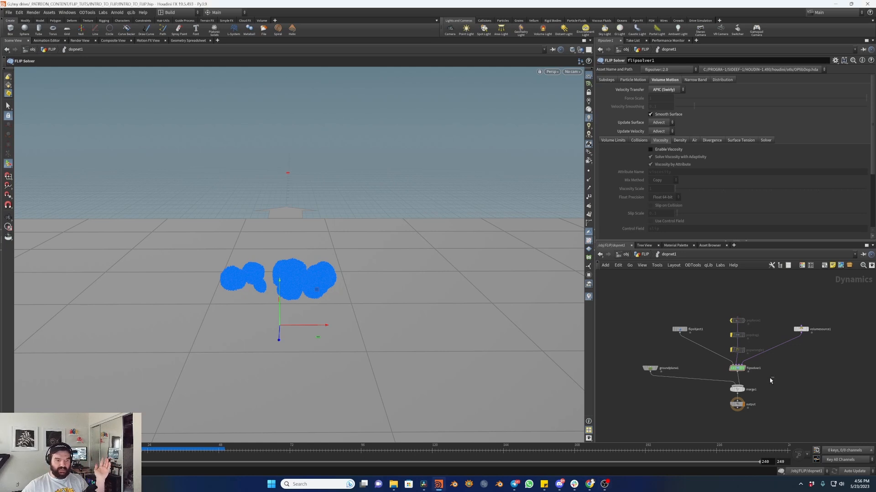
{"action": "left_click", "coordinate": [741, 140]}
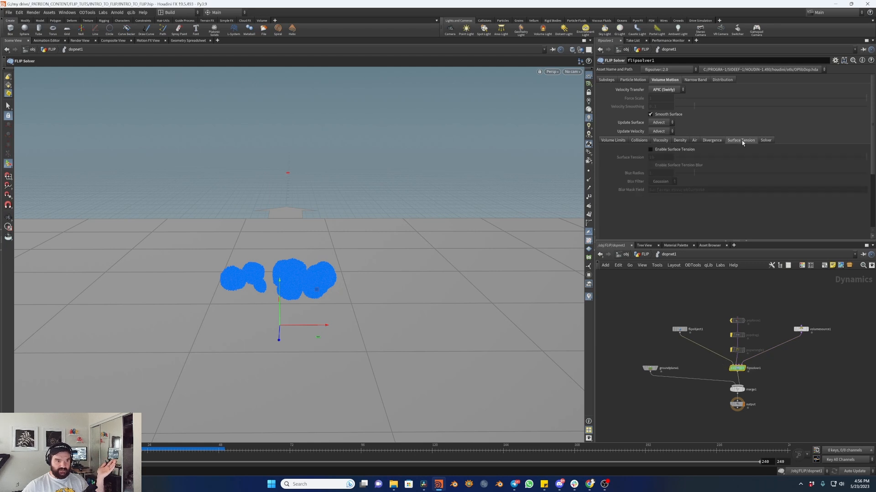
{"action": "left_click", "coordinate": [678, 149]}
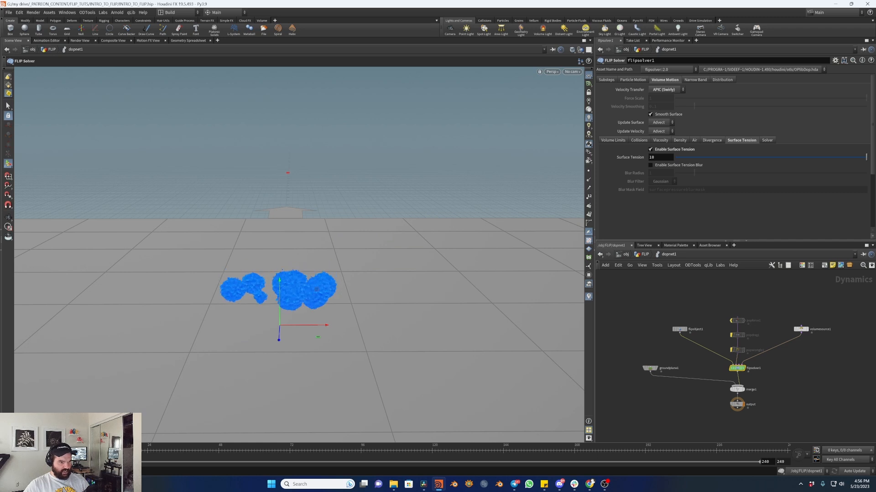
{"action": "key", "text": "Escape"}
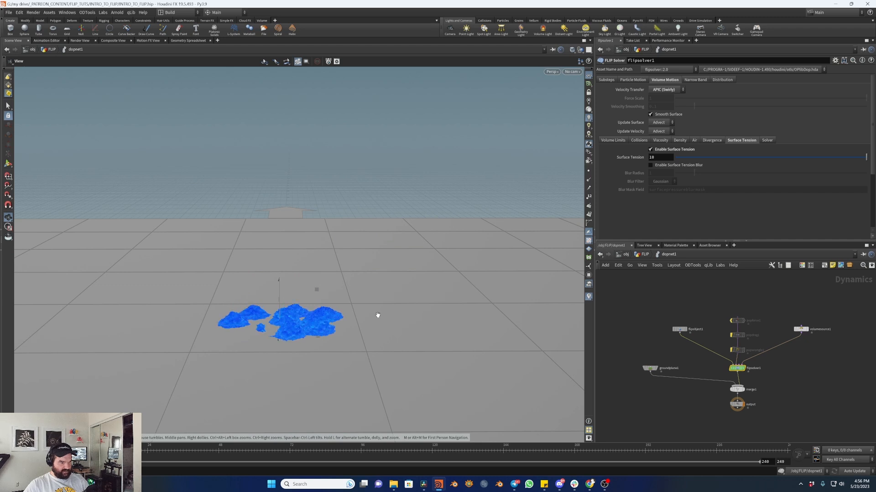
{"action": "left_click_drag", "start_coordinate": [377, 315], "coordinate": [338, 323]}
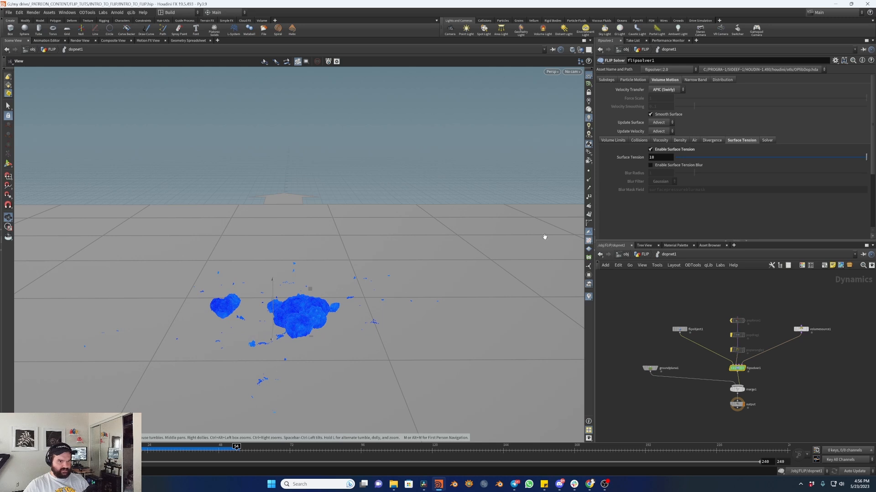
{"action": "key", "text": "Return"}
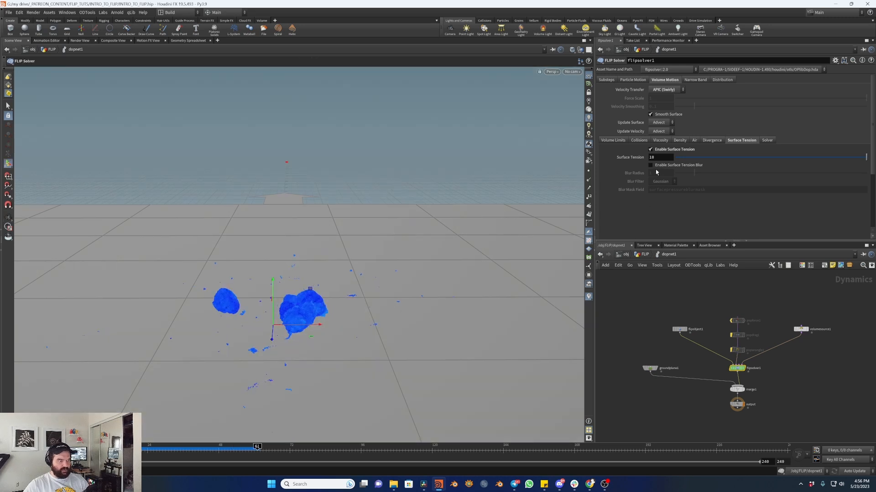
- Replay the surface tension simulation from the start and scrub through its early frames from a higher angle
{"action": "left_click_drag", "start_coordinate": [269, 446], "coordinate": [145, 448]}
{"action": "key", "text": "Up"}
{"action": "left_click_drag", "start_coordinate": [386, 260], "coordinate": [341, 310], "text": "alt"}
{"action": "left_click_drag", "start_coordinate": [177, 447], "coordinate": [200, 409]}
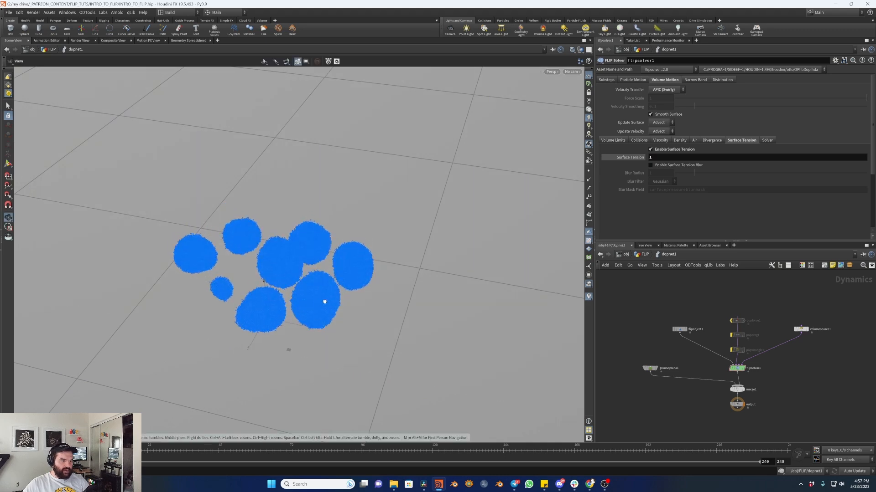
- Set flipsolver1's Surface Tension to 1 and replay the simulation from the first frame
{"action": "left_click_drag", "start_coordinate": [325, 302], "coordinate": [277, 304], "text": "alt"}
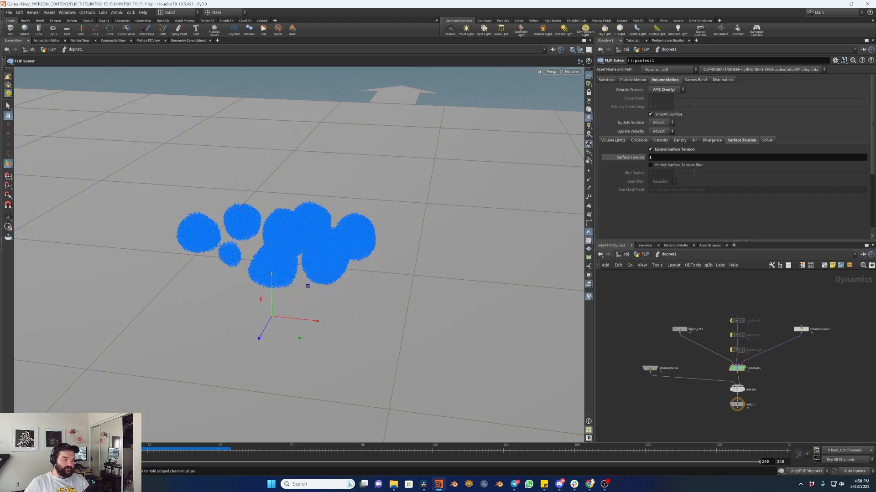
{"action": "mouse_move", "coordinate": [80, 450]}
{"action": "left_mouse_down"}
{"action": "mouse_move", "coordinate": [194, 449]}
{"action": "mouse_move", "coordinate": [81, 449]}
{"action": "left_mouse_up"}
{"action": "key", "text": "Up"}
{"action": "left_click_drag", "start_coordinate": [262, 335], "coordinate": [307, 305], "text": "alt"}
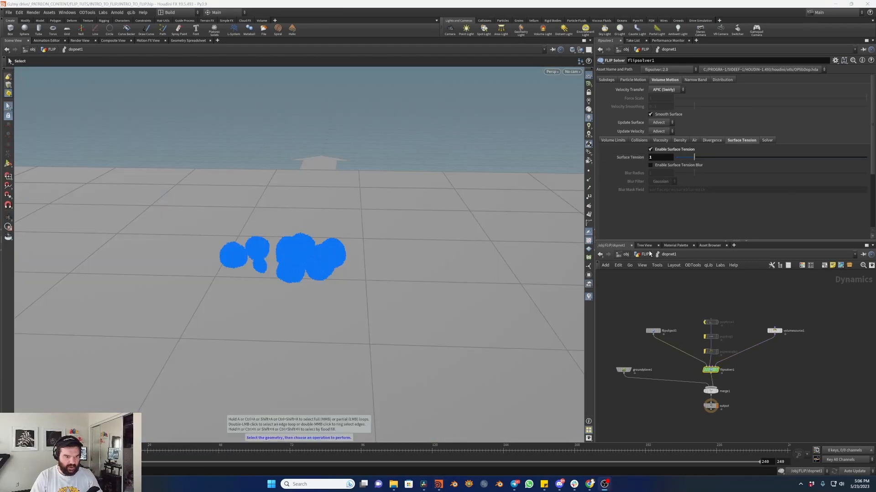
- In the FLIP geometry network, bypass the velocity wrangle and attribadjustfloat1, and insert attribnoise1 directly below primitive1
{"action": "left_click", "coordinate": [646, 255]}
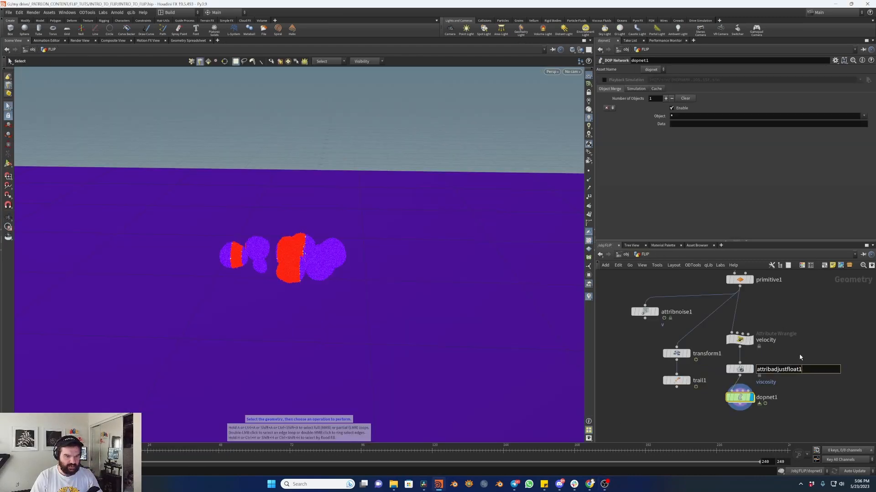
{"action": "left_click", "coordinate": [735, 367]}
{"action": "left_click", "coordinate": [728, 339]}
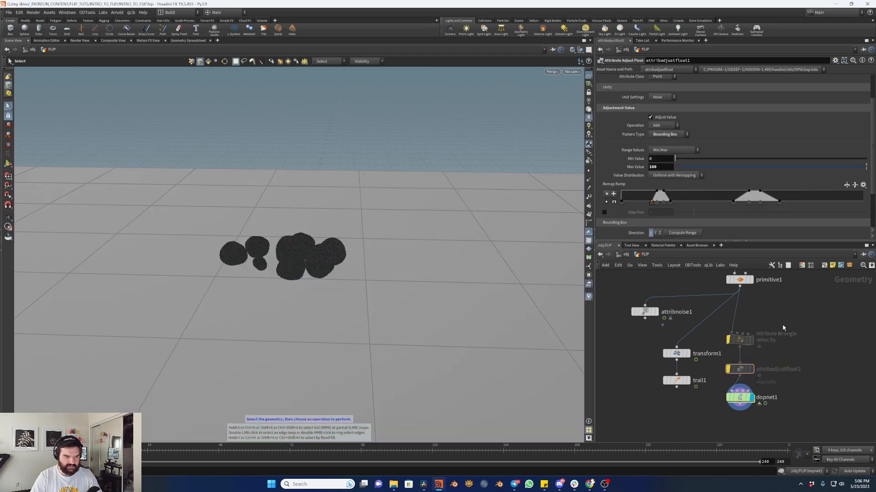
{"action": "left_click", "coordinate": [643, 312]}
{"action": "left_click_drag", "start_coordinate": [643, 312], "coordinate": [739, 316]}
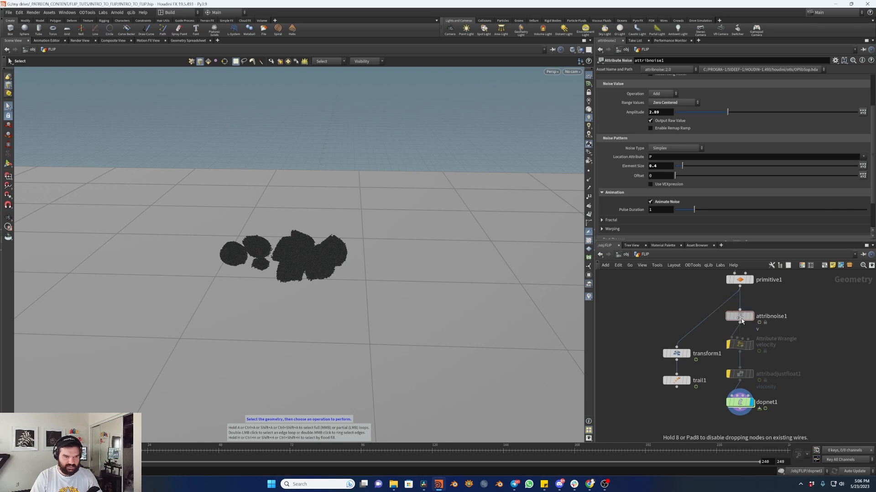
- Inside dopnet1, re-enable the popdrag1 node and play the noise-driven simulation while viewing it from several angles
{"action": "double_click", "coordinate": [740, 403]}
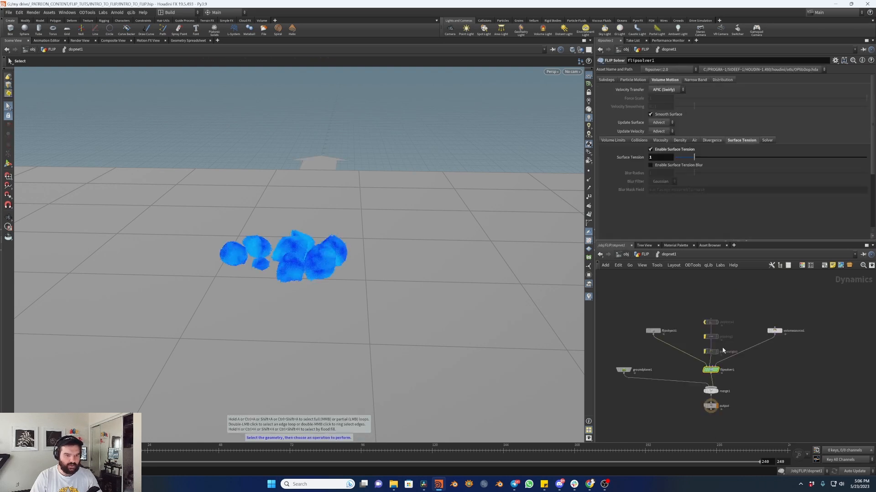
{"action": "left_click", "coordinate": [710, 337]}
{"action": "left_click", "coordinate": [705, 337]}
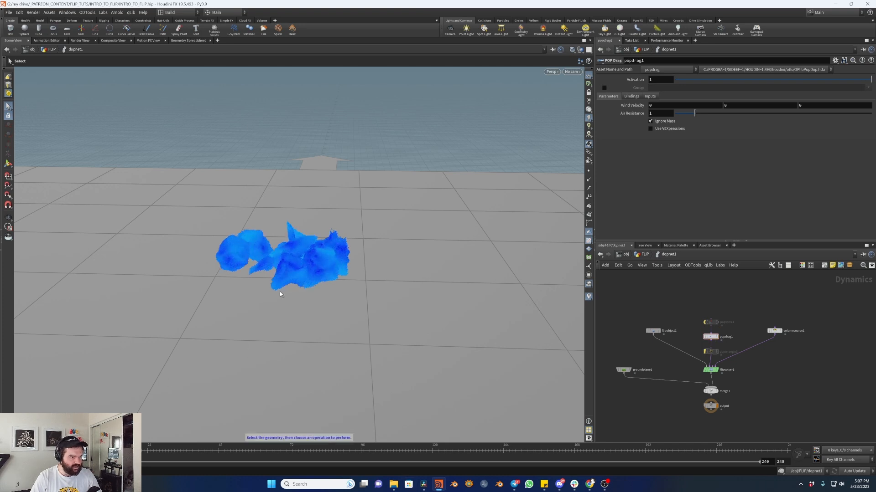
{"action": "key", "text": "Escape"}
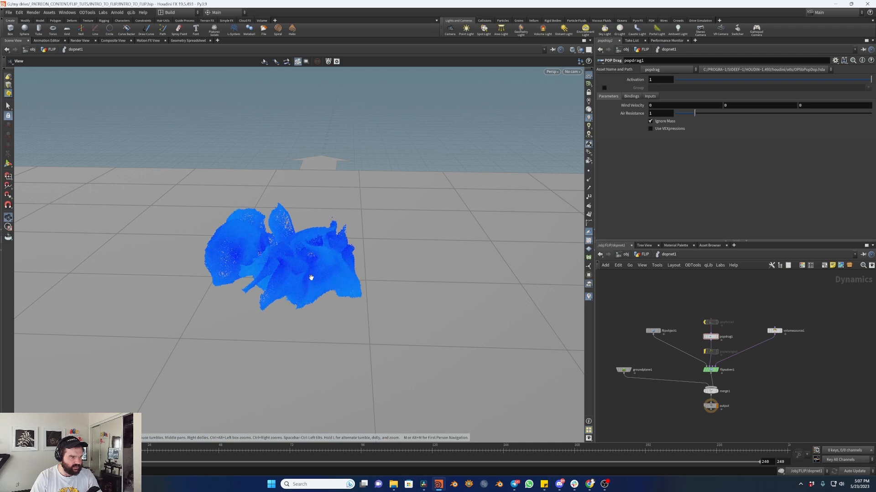
{"action": "left_click_drag", "start_coordinate": [297, 278], "coordinate": [224, 312]}
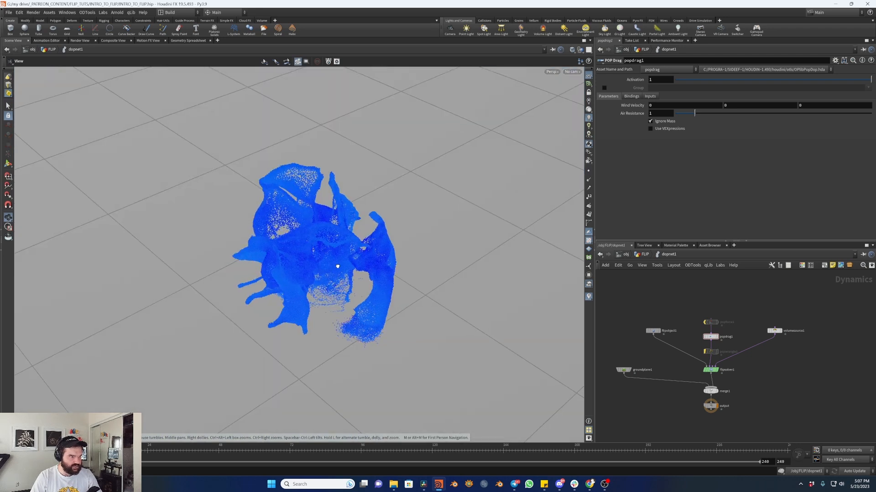
{"action": "left_click_drag", "start_coordinate": [345, 262], "coordinate": [287, 290]}
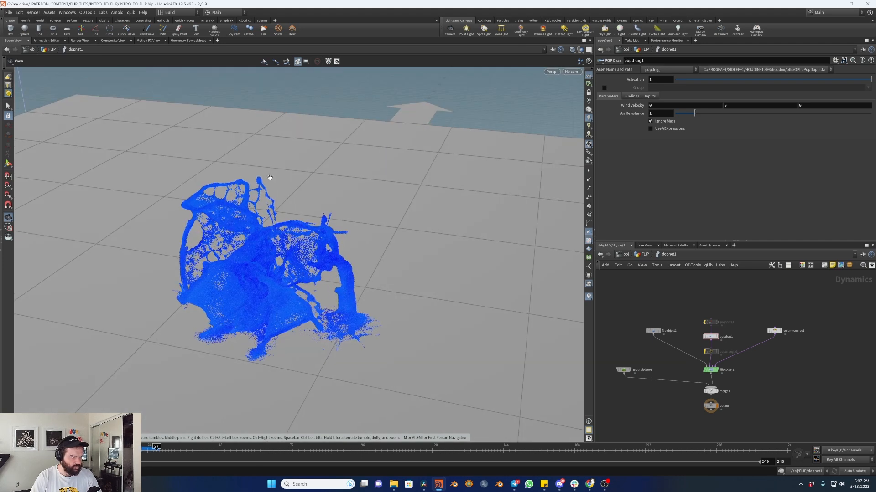
{"action": "key", "text": "s"}
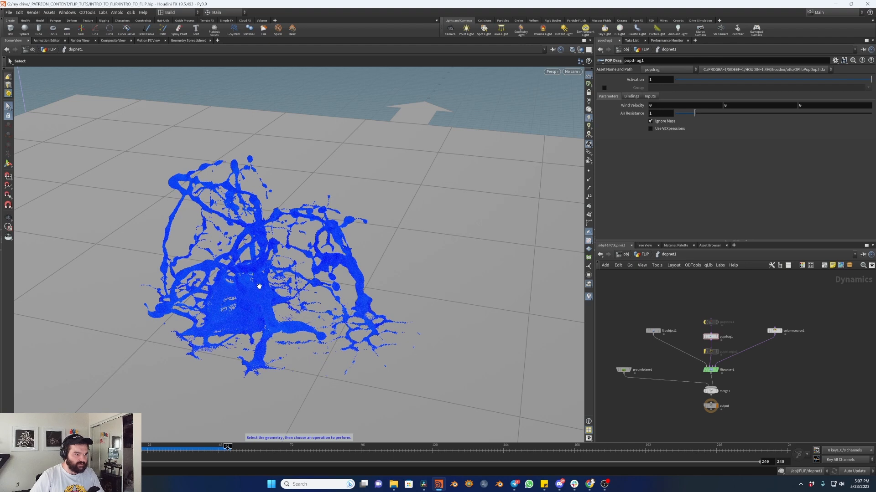
- Examine the tendrils and droplets from different angles while playing and scrubbing through frames around 80 to 106
{"action": "left_click_drag", "start_coordinate": [241, 325], "coordinate": [264, 294], "text": "alt"}
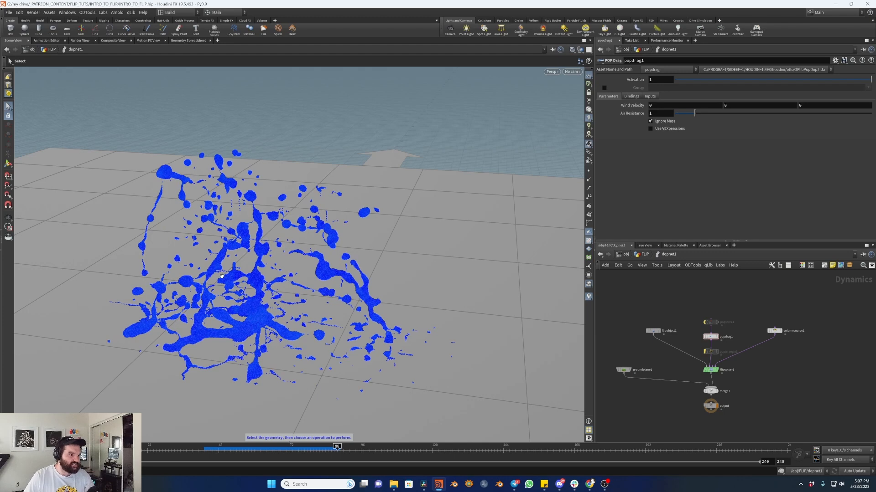
{"action": "left_click_drag", "start_coordinate": [247, 286], "coordinate": [291, 297], "text": "alt"}
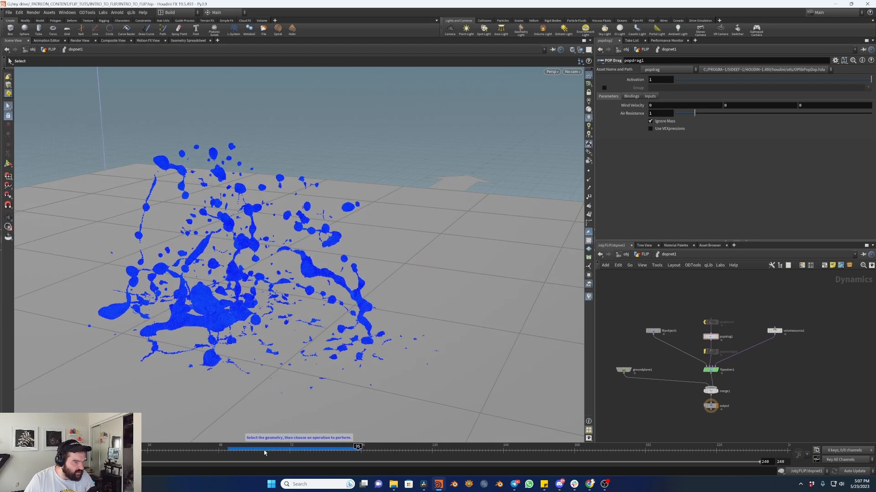
{"action": "left_click", "coordinate": [322, 453]}
{"action": "left_click_drag", "start_coordinate": [322, 452], "coordinate": [299, 447]}
{"action": "key", "text": "Up"}
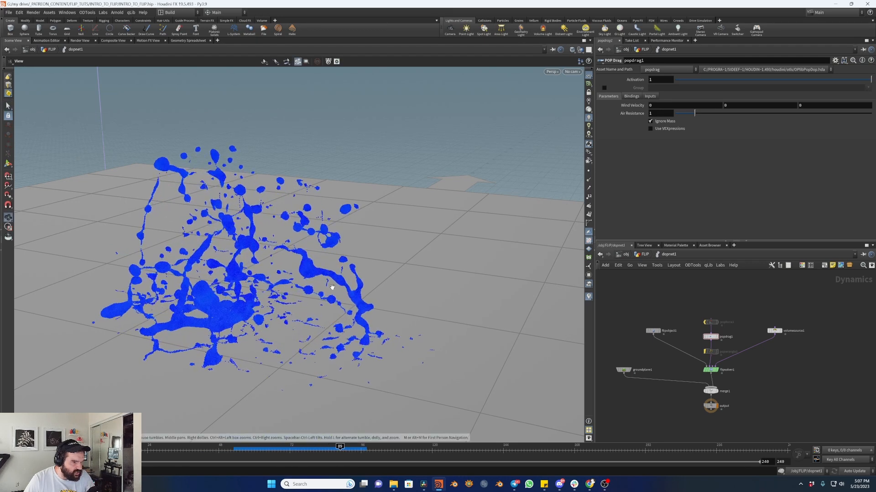
{"action": "left_click_drag", "start_coordinate": [320, 284], "coordinate": [243, 288], "text": "alt"}
{"action": "left_click_drag", "start_coordinate": [264, 258], "coordinate": [318, 209]}
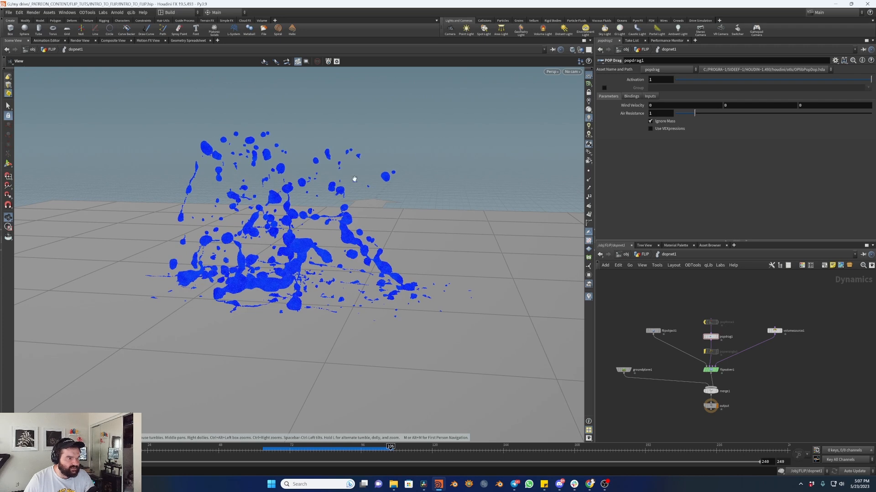
- In flipsolver1's particle motion behavior settings, enable Add ID Attribute and Age Particles
{"action": "key", "text": "Escape"}
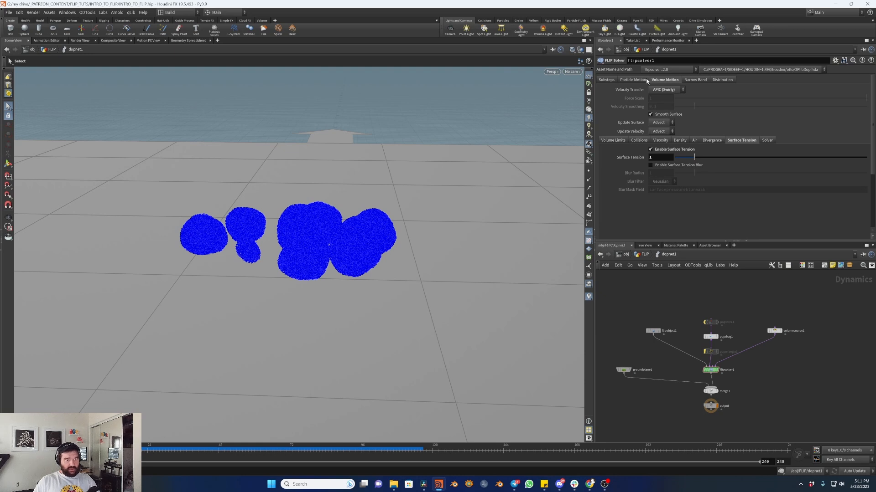
{"action": "left_click", "coordinate": [634, 80]}
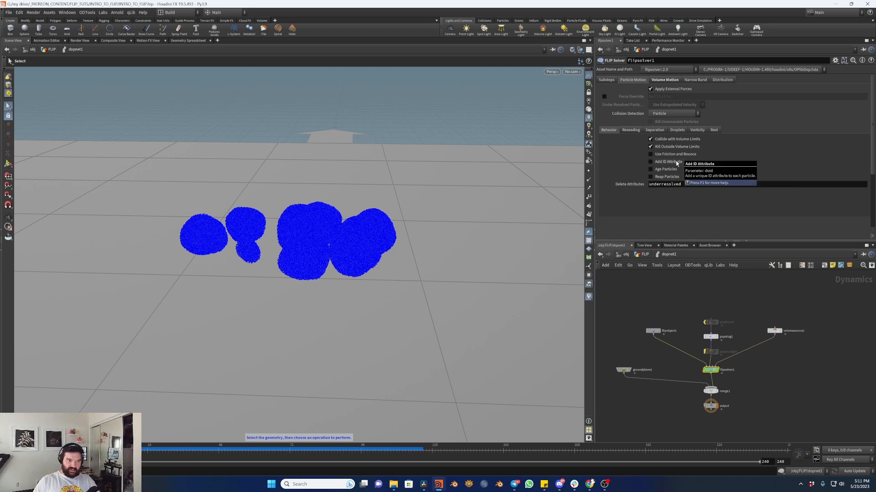
{"action": "left_click", "coordinate": [651, 162]}
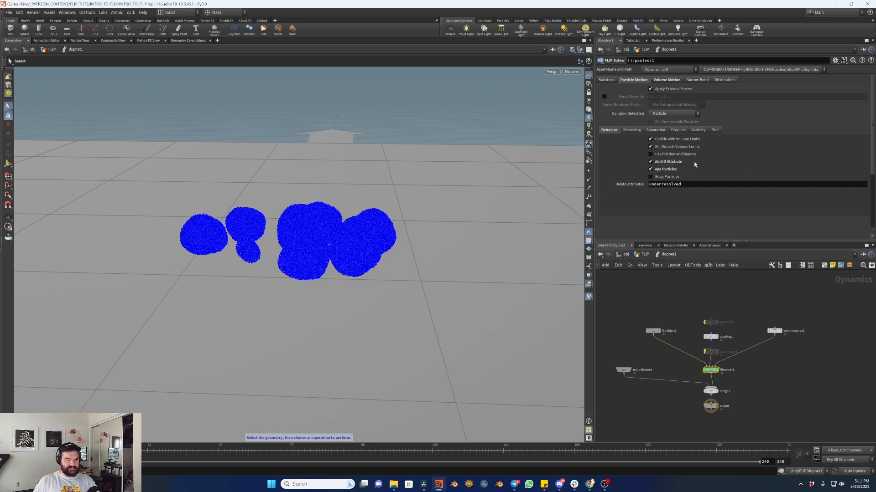
- Review flipsolver1's particle reseeding and separation settings, and disable Reseed Particles
{"action": "left_click", "coordinate": [637, 131]}
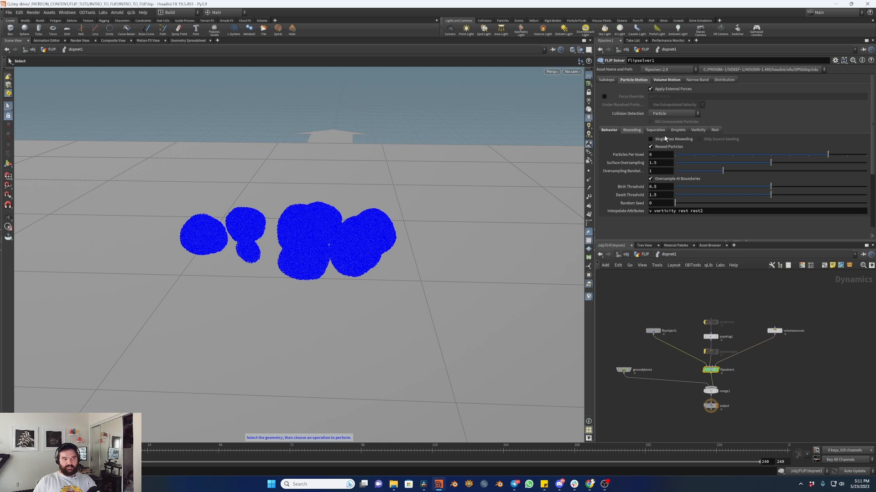
{"action": "left_click", "coordinate": [655, 130]}
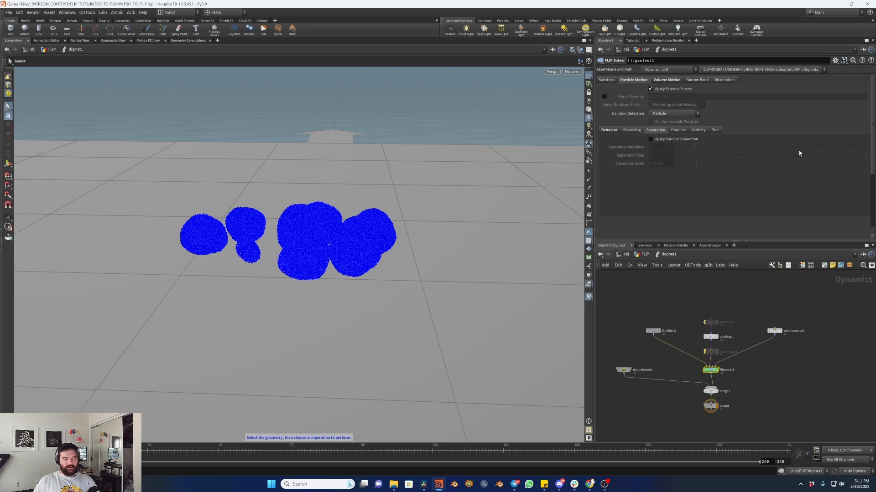
{"action": "left_click", "coordinate": [638, 130]}
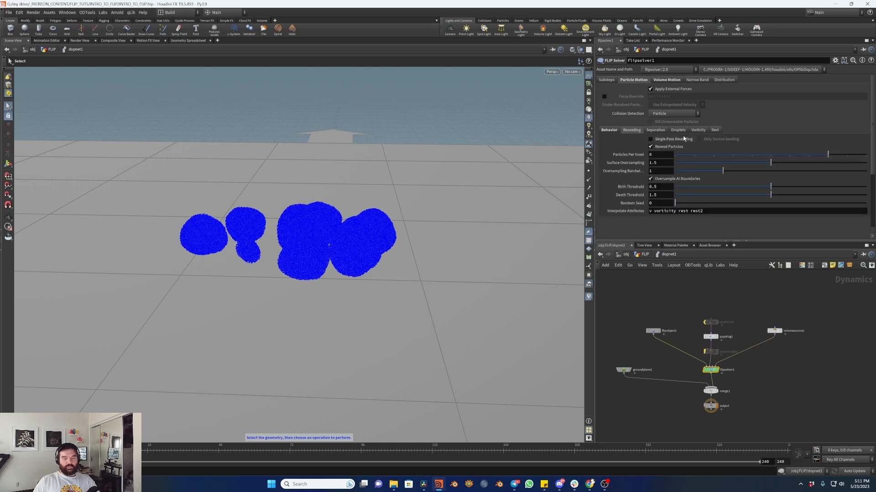
{"action": "mouse_move", "coordinate": [682, 150]}
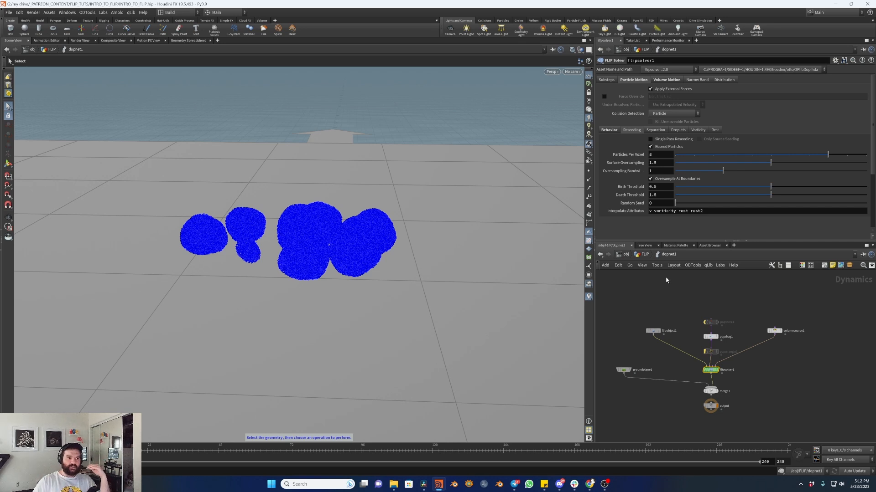
{"action": "mouse_move", "coordinate": [634, 165]}
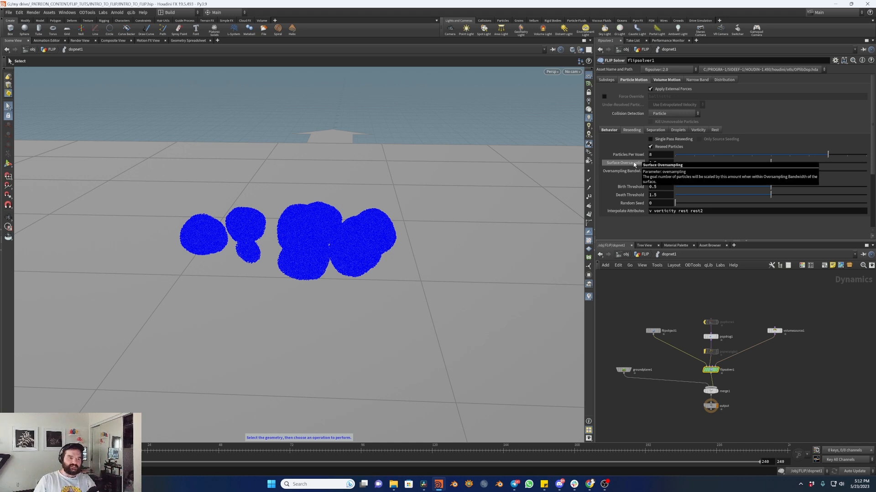
{"action": "left_click", "coordinate": [666, 148]}
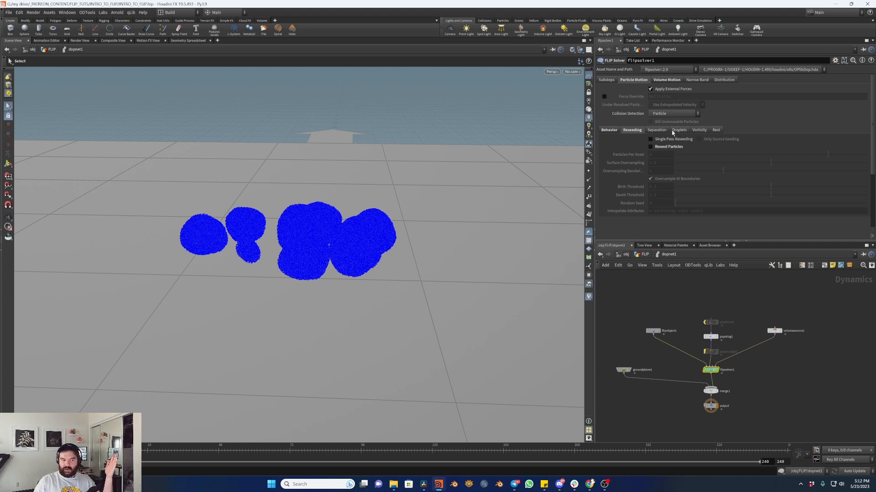
- Enable Apply Particle Separation on flipsolver1, play the simulation to inspect the particle spacing up close, and return to the start
{"action": "left_click", "coordinate": [656, 131]}
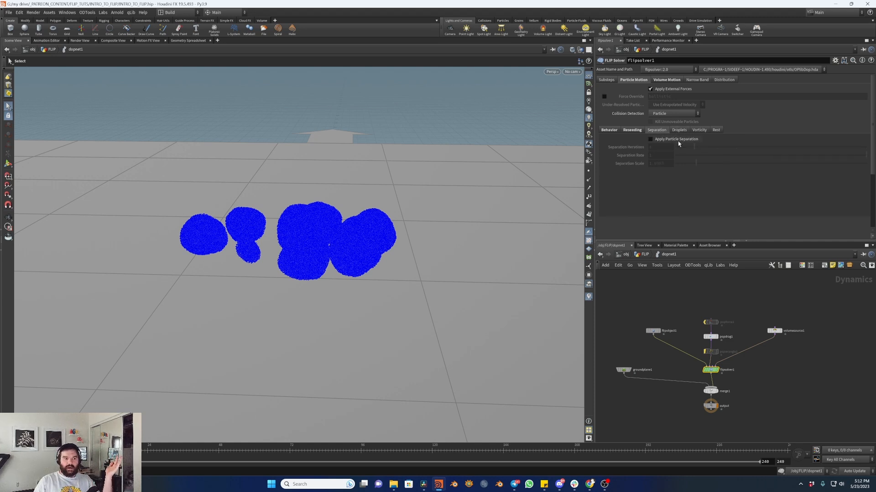
{"action": "left_click", "coordinate": [678, 140]}
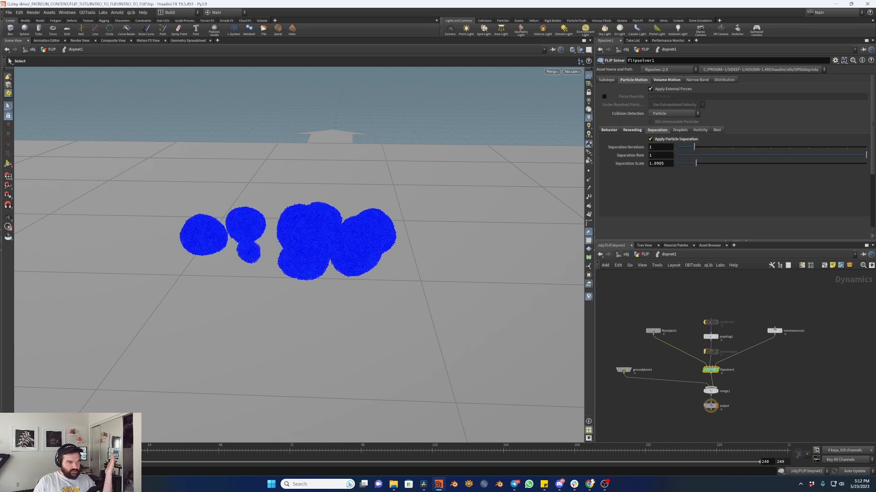
{"action": "right_click_drag", "start_coordinate": [252, 254], "coordinate": [332, 235], "text": "alt"}
{"action": "left_click_drag", "start_coordinate": [332, 236], "coordinate": [258, 237], "text": "alt"}
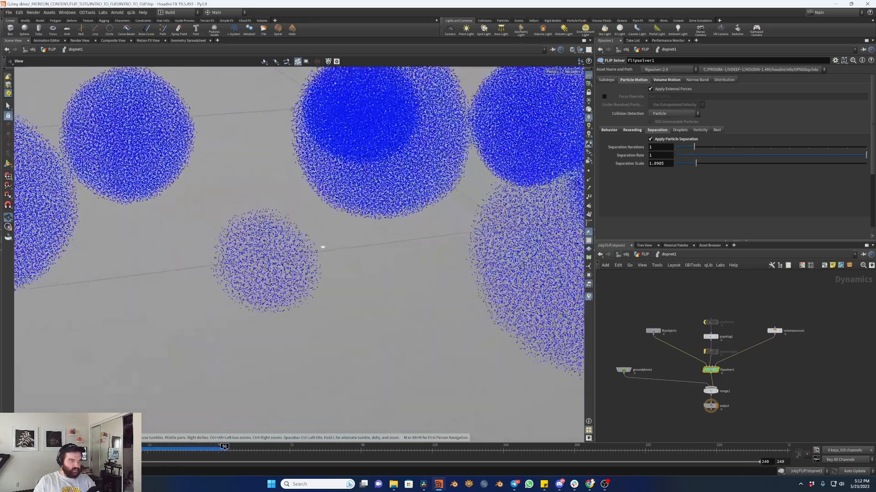
{"action": "left_click", "coordinate": [12, 450]}
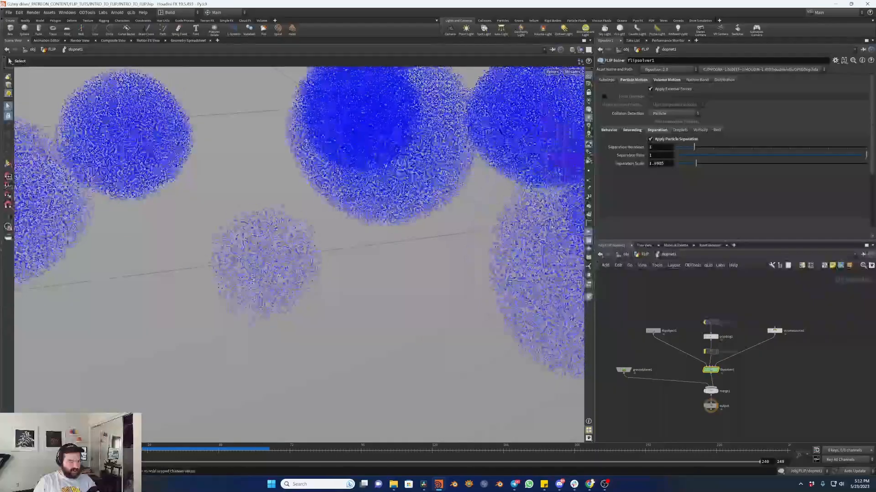
- Disable Apply Particle Separation on flipsolver1, play the simulation to compare the particle spacing, and return to the start
{"action": "left_click", "coordinate": [666, 140]}
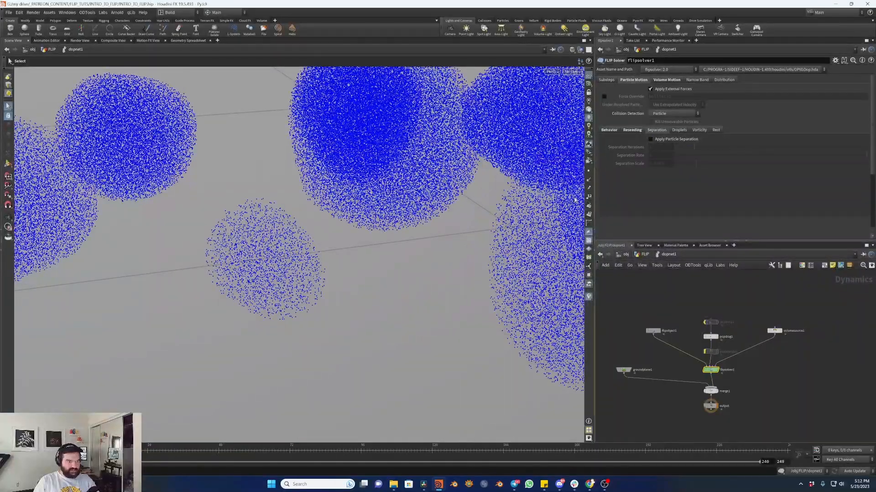
{"action": "key", "text": "Escape"}
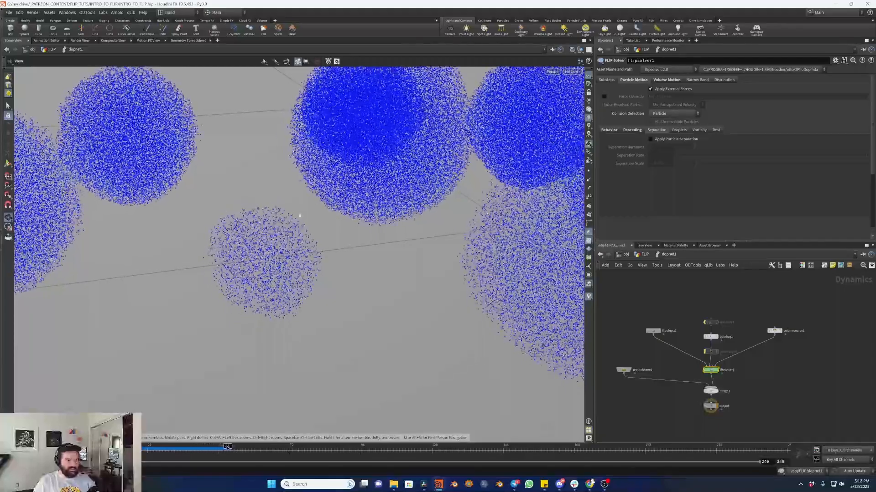
{"action": "key", "text": "s"}
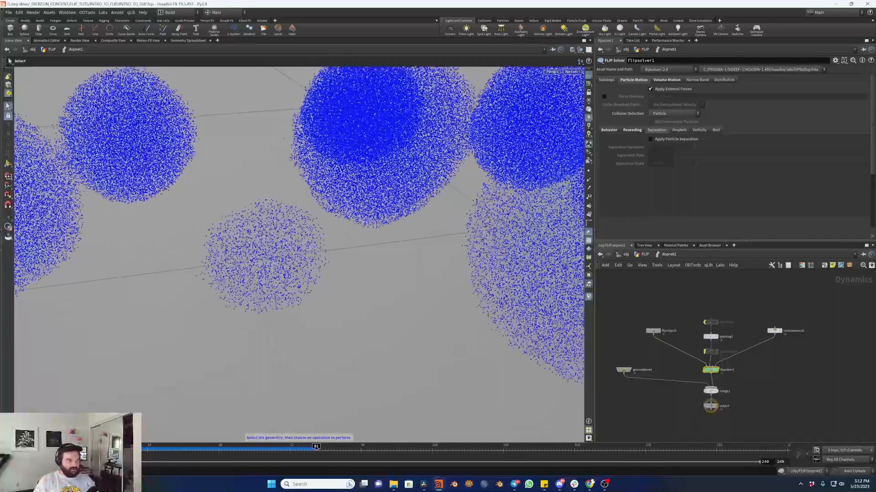
{"action": "left_click_drag", "start_coordinate": [317, 451], "coordinate": [225, 453]}
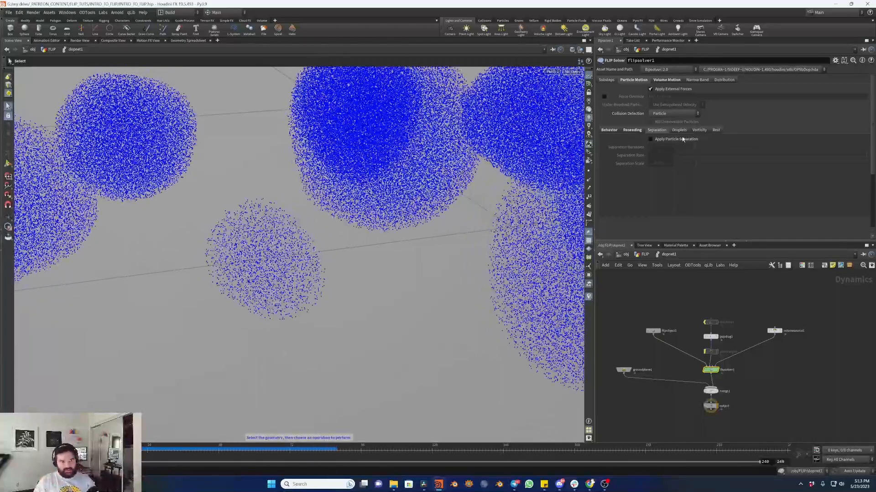
- Enable Apply Particle Separation on flipsolver1 and review its reseeding and behavior settings
{"action": "left_click", "coordinate": [650, 139]}
{"action": "left_click", "coordinate": [632, 130]}
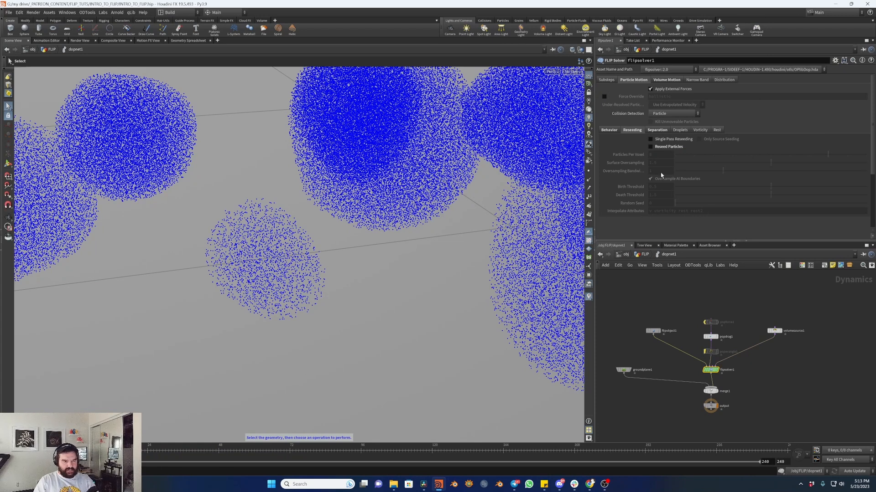
{"action": "left_click", "coordinate": [610, 132]}
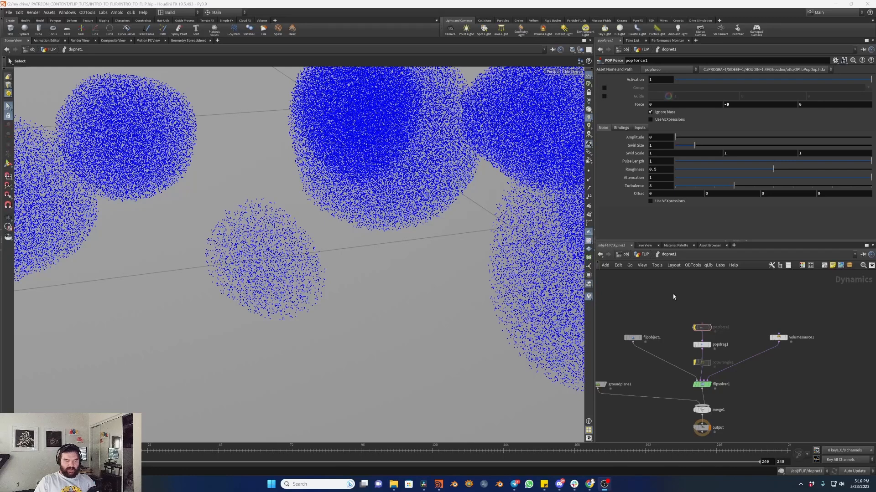
- Enable popforce1 with Use VEXpressions on, and load the Randomize Magnitude preset into its expression
{"action": "scroll", "coordinate": [672, 301], "scroll_direction": "up", "scroll_amount": 3}
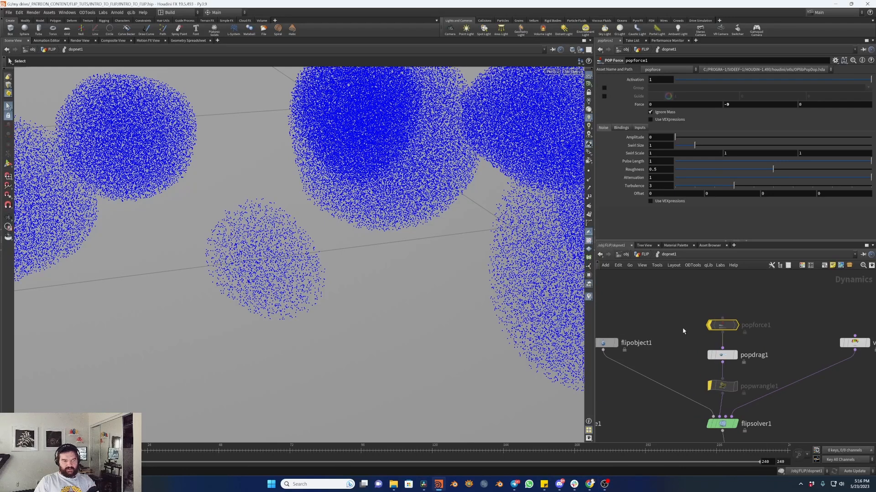
{"action": "left_click", "coordinate": [675, 120]}
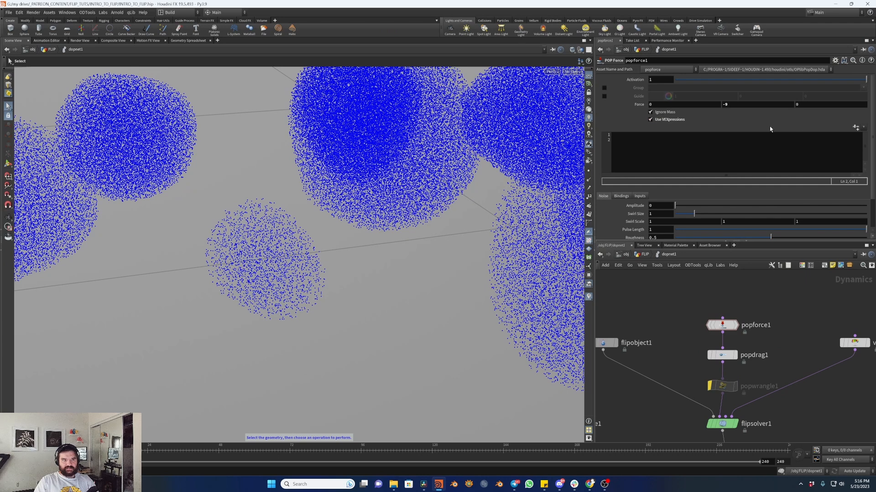
{"action": "left_click", "coordinate": [864, 128]}
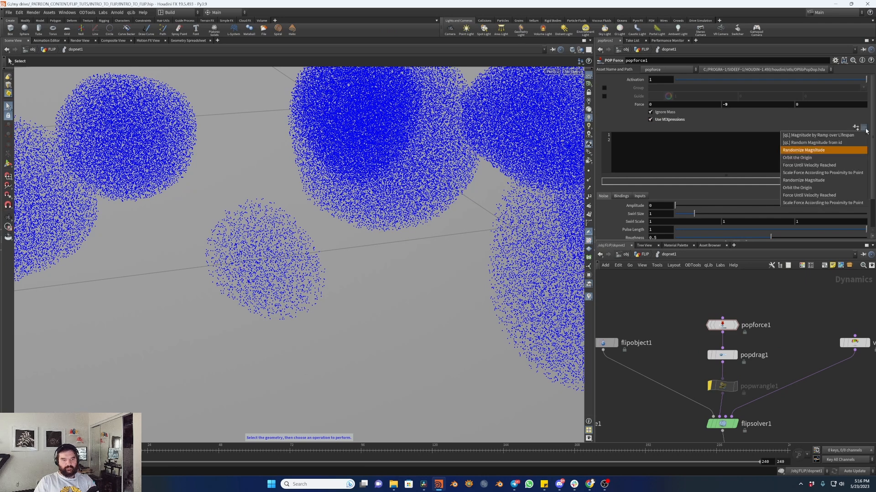
{"action": "left_click", "coordinate": [846, 152]}
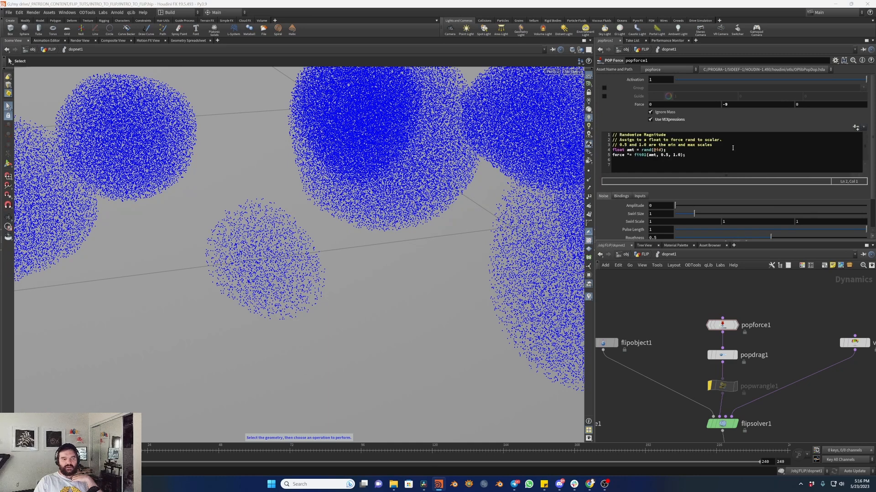
{"action": "left_click_drag", "start_coordinate": [662, 150], "coordinate": [655, 151]}
{"action": "left_click", "coordinate": [669, 151]}
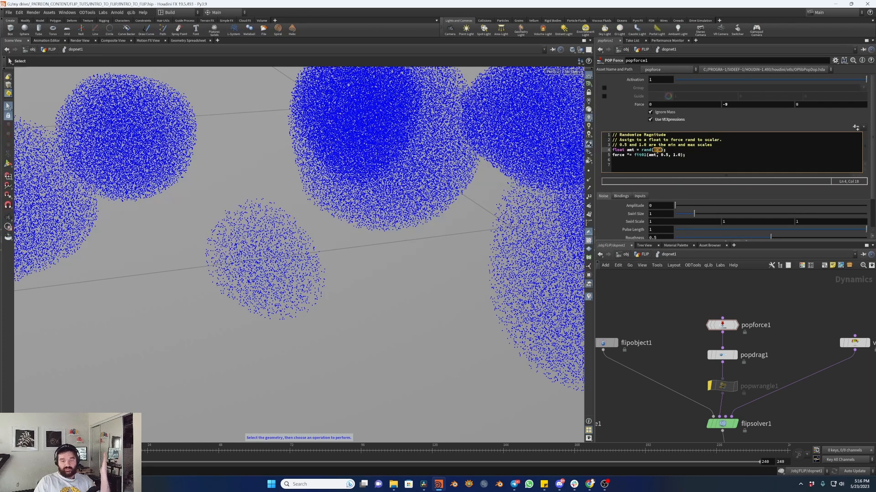
{"action": "left_click", "coordinate": [680, 150]}
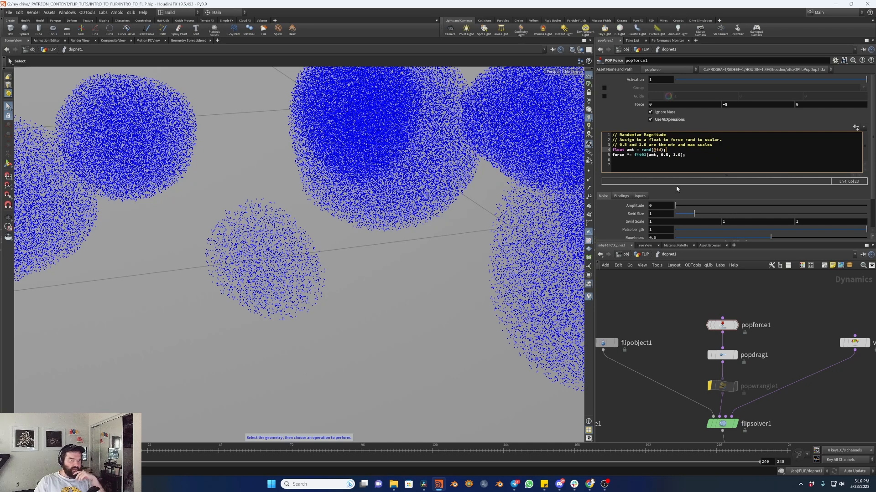
{"action": "left_click_drag", "start_coordinate": [681, 151], "coordinate": [602, 152]}
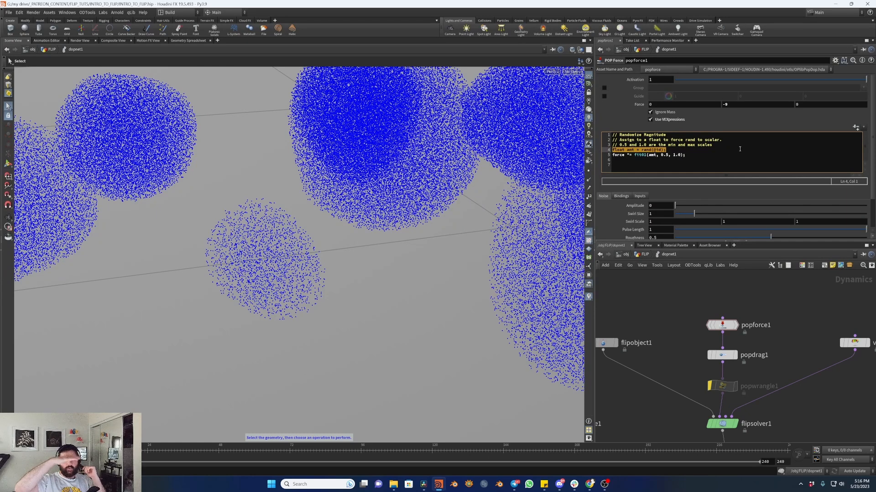
{"action": "left_click", "coordinate": [737, 164]}
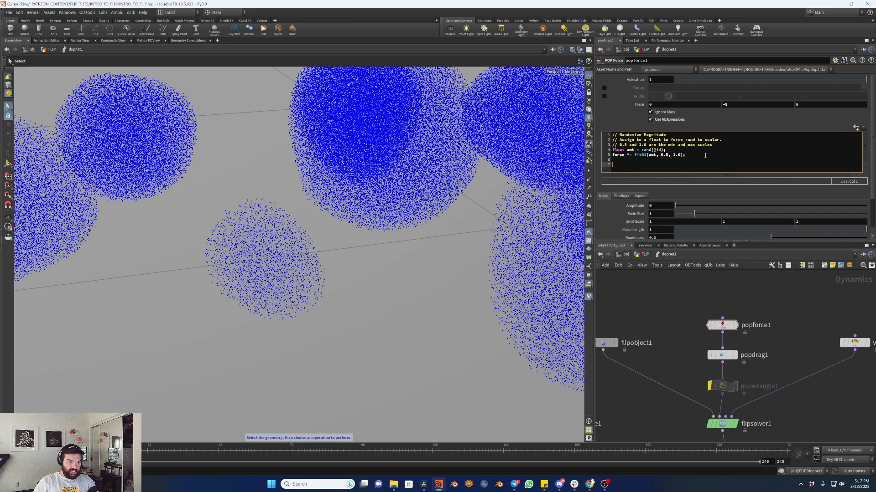
{"action": "double_click", "coordinate": [652, 155]}
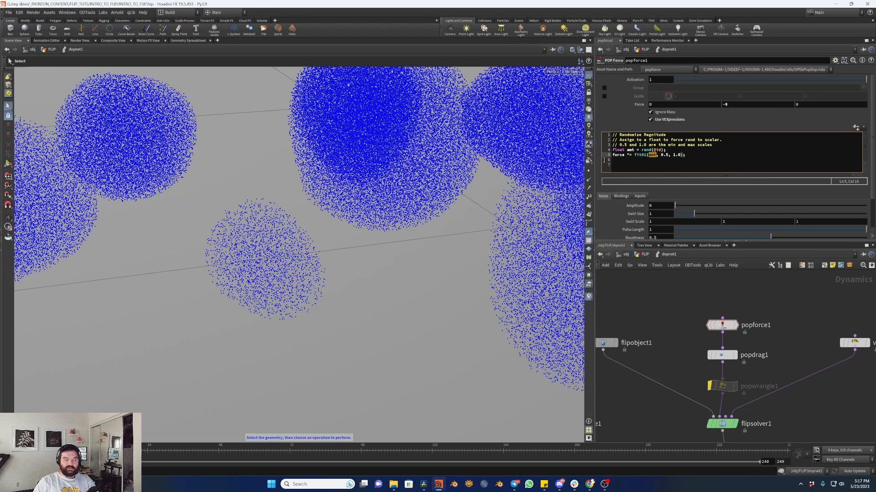
{"action": "left_click", "coordinate": [625, 155]}
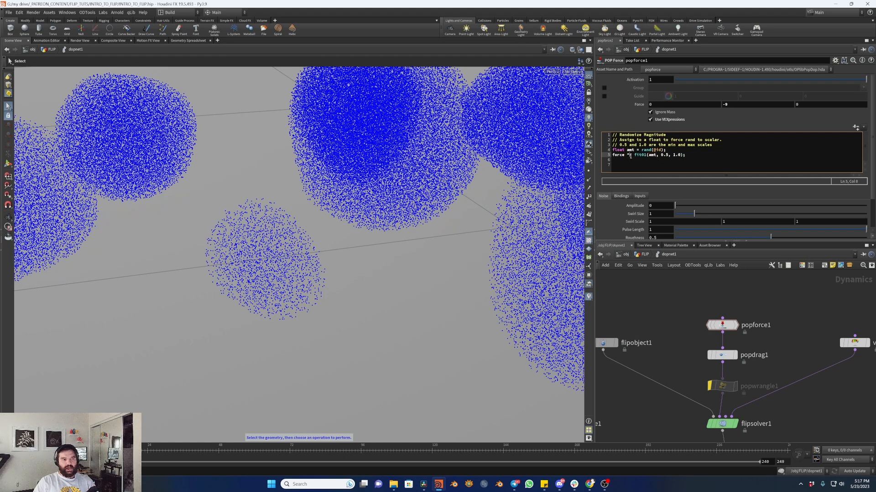
{"action": "left_click", "coordinate": [679, 156]}
{"action": "left_click", "coordinate": [683, 156]}
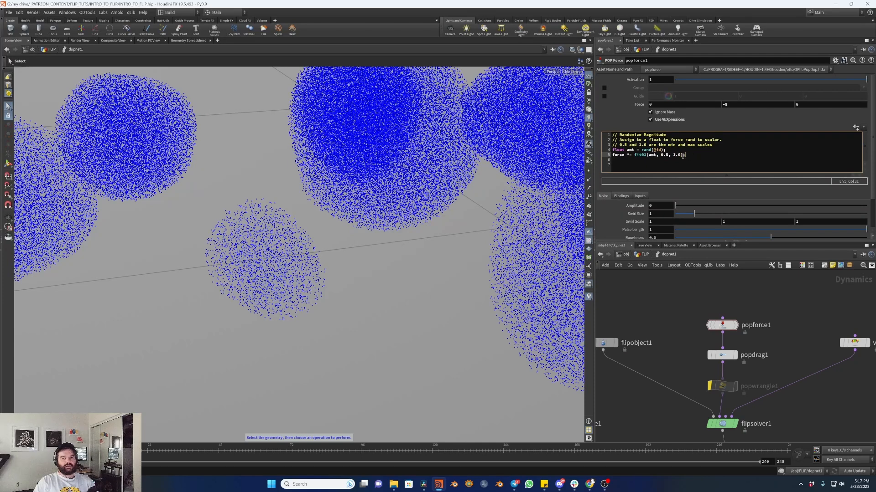
- Change the maximum scale in popforce1's fit01 expression to 2.0 and apply the code
{"action": "left_click_drag", "start_coordinate": [682, 155], "coordinate": [672, 156]}
{"action": "type", "text": "2"}
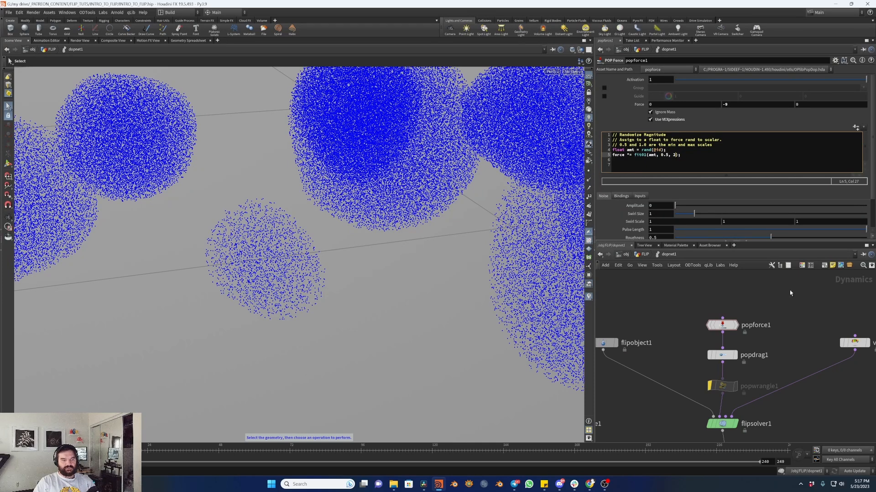
{"action": "type", "text": "."}
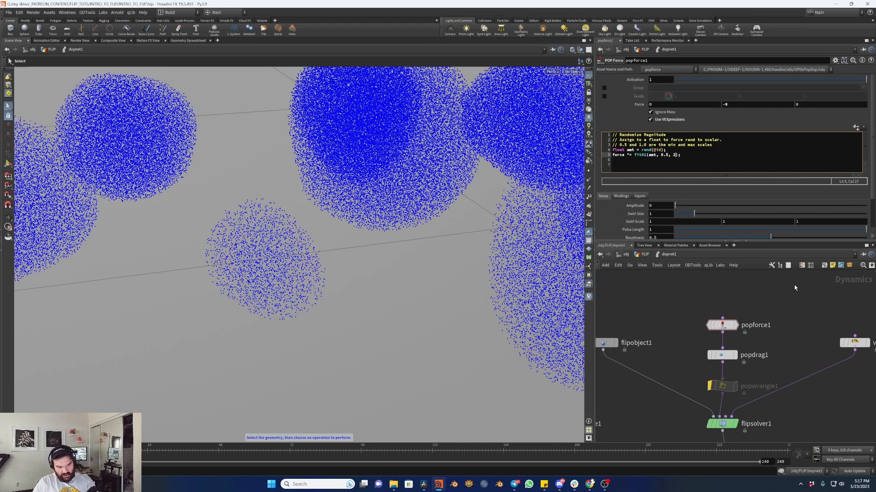
{"action": "type", "text": "0"}
{"action": "key", "text": "ctrl+Return"}
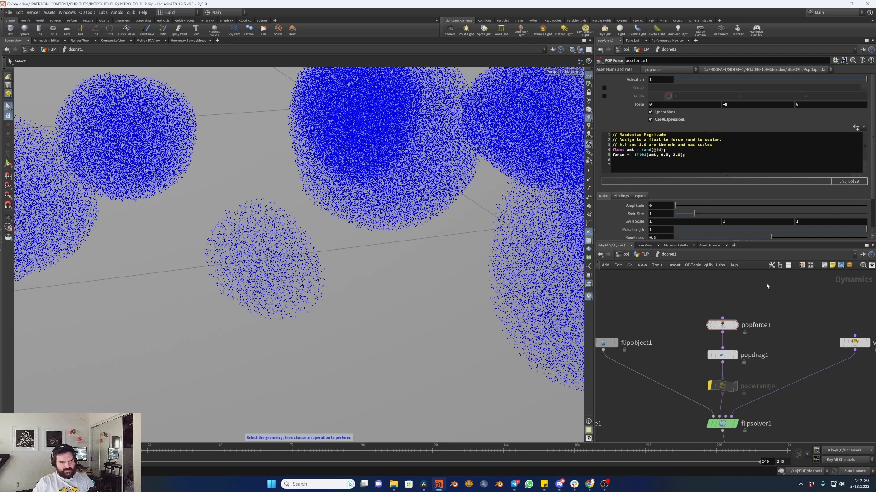
- Play the simulation with the randomized force from a wider view, and disable Use VEXpressions on popforce1
{"action": "right_click_drag", "start_coordinate": [430, 178], "coordinate": [340, 244], "text": "alt"}
{"action": "left_click_drag", "start_coordinate": [340, 244], "coordinate": [365, 204], "text": "alt"}
{"action": "middle_click_drag", "start_coordinate": [366, 203], "coordinate": [363, 213], "text": "alt"}
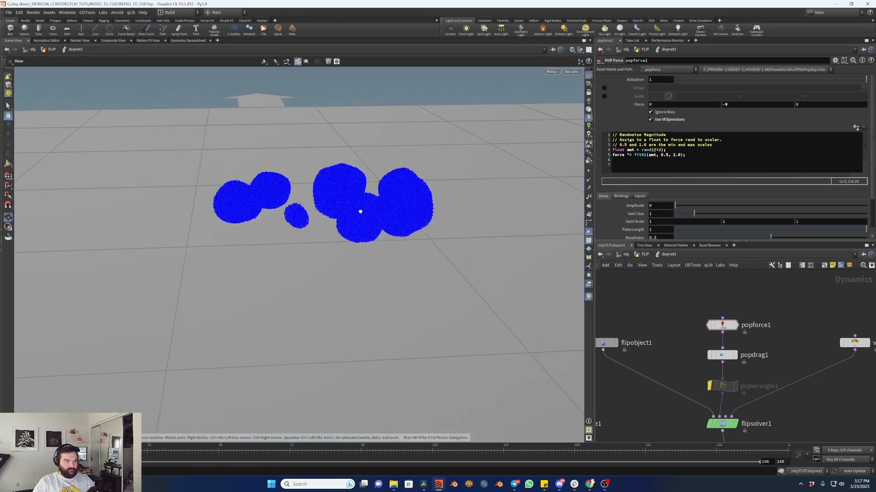
{"action": "left_click_drag", "start_coordinate": [363, 213], "coordinate": [341, 195], "text": "alt"}
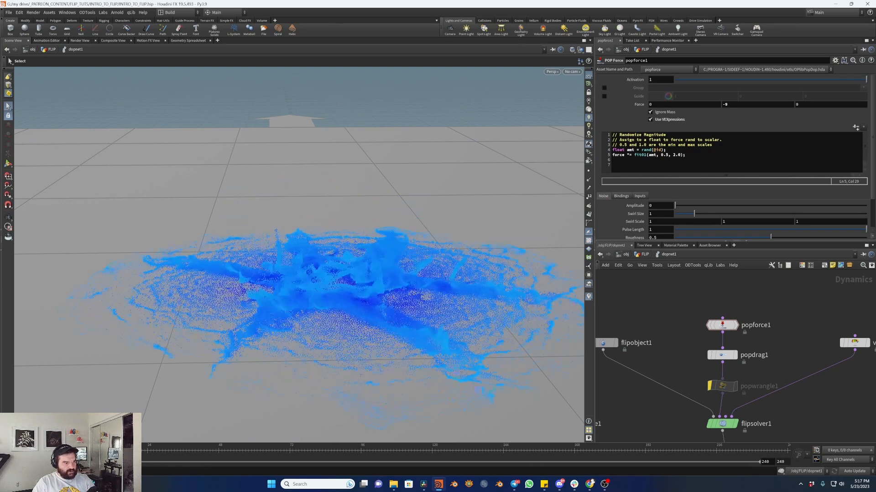
{"action": "left_click", "coordinate": [677, 121]}
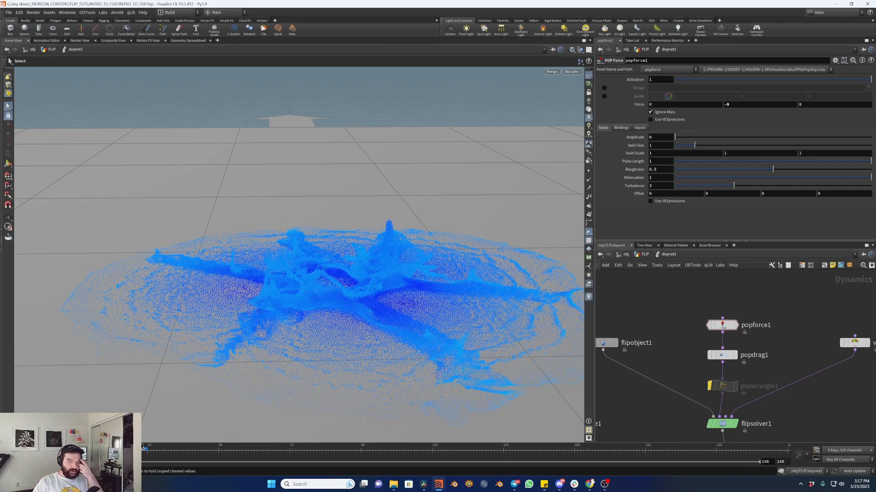
- Review flipsolver1's particle behavior settings and return to the FLIP geometry network
{"action": "middle_click_drag", "start_coordinate": [786, 336], "coordinate": [757, 317]}
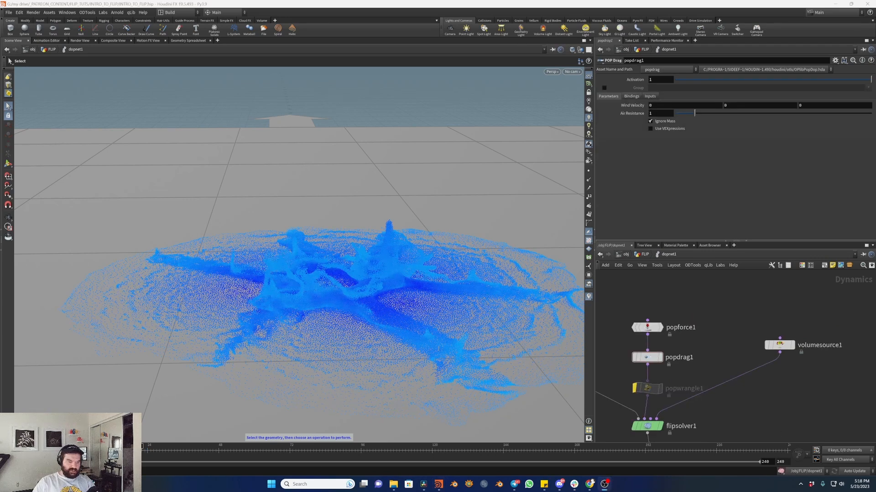
{"action": "middle_click_drag", "start_coordinate": [733, 419], "coordinate": [762, 390]}
{"action": "left_click", "coordinate": [676, 397]}
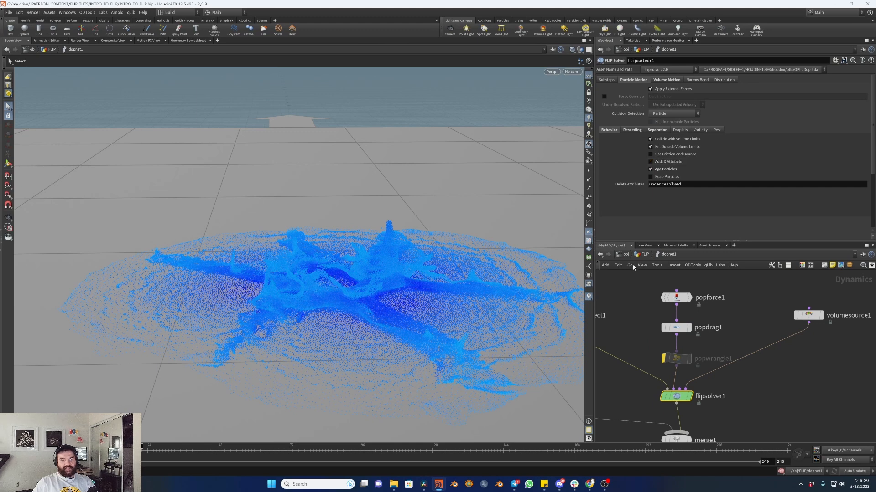
{"action": "left_click", "coordinate": [643, 254]}
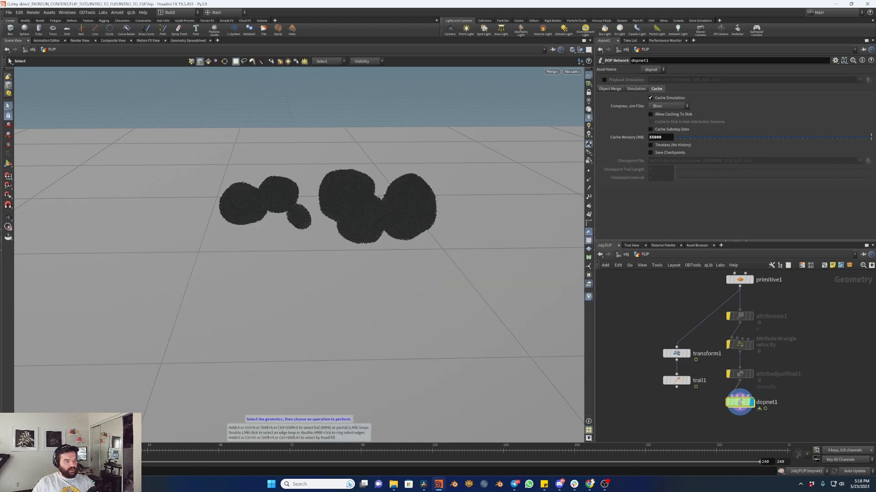
- Add an Enumerate node and insert it between primitive1 and attribnoise1
{"action": "middle_click_drag", "start_coordinate": [814, 343], "coordinate": [790, 383]}
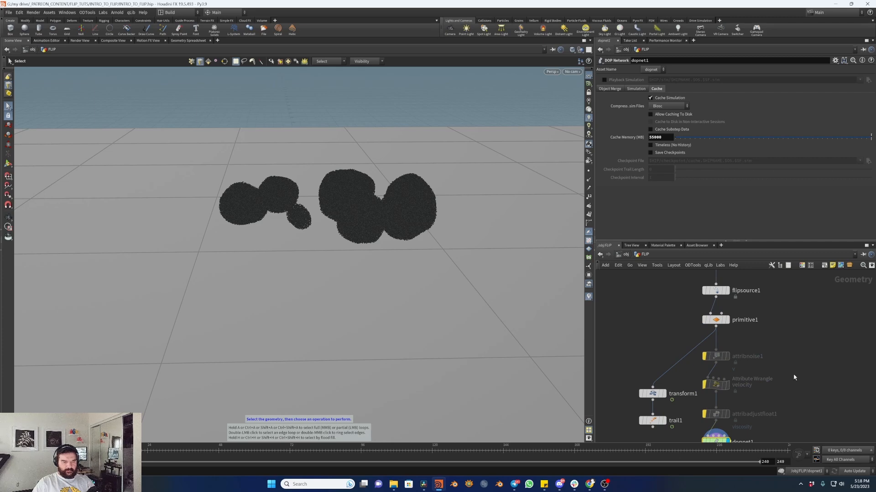
{"action": "key", "text": "Tab"}
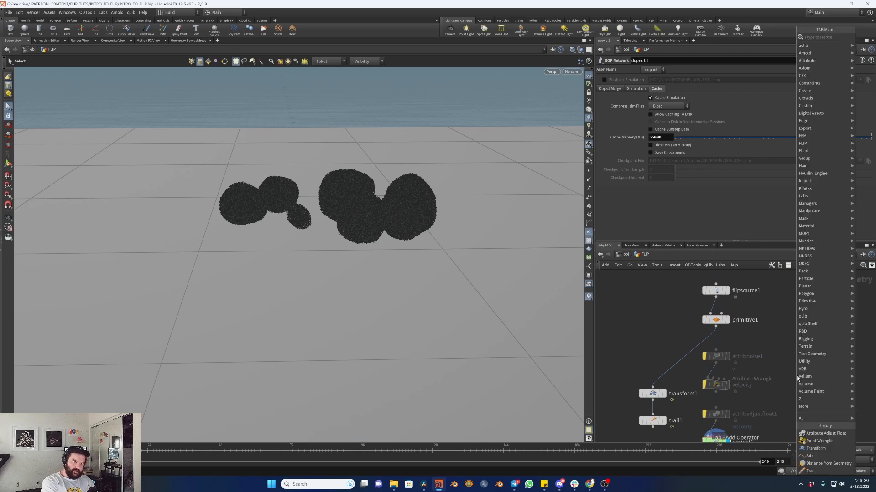
{"action": "type", "text": "poin"}
{"action": "key", "text": "BackSpace"}
{"action": "key", "text": "BackSpace"}
{"action": "key", "text": "BackSpace"}
{"action": "key", "text": "BackSpace"}
{"action": "type", "text": "null"}
{"action": "key", "text": "Return"}
{"action": "left_click", "coordinate": [797, 379]}
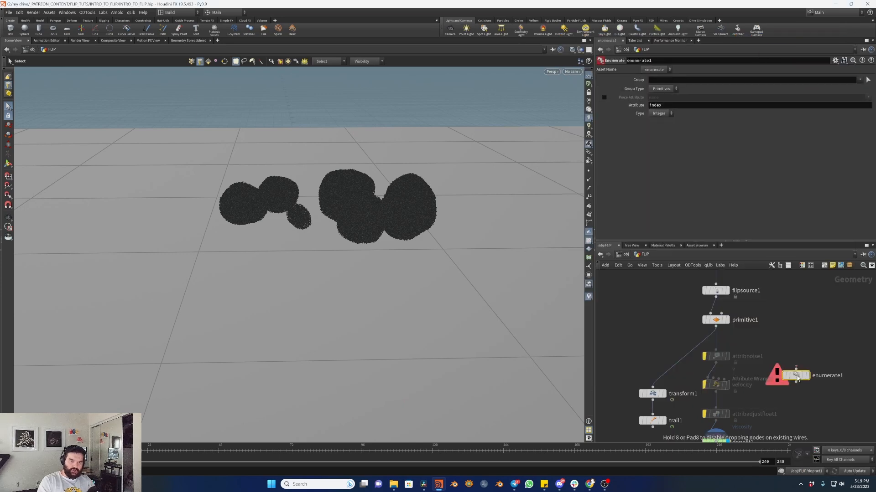
{"action": "left_click_drag", "start_coordinate": [797, 379], "coordinate": [721, 349]}
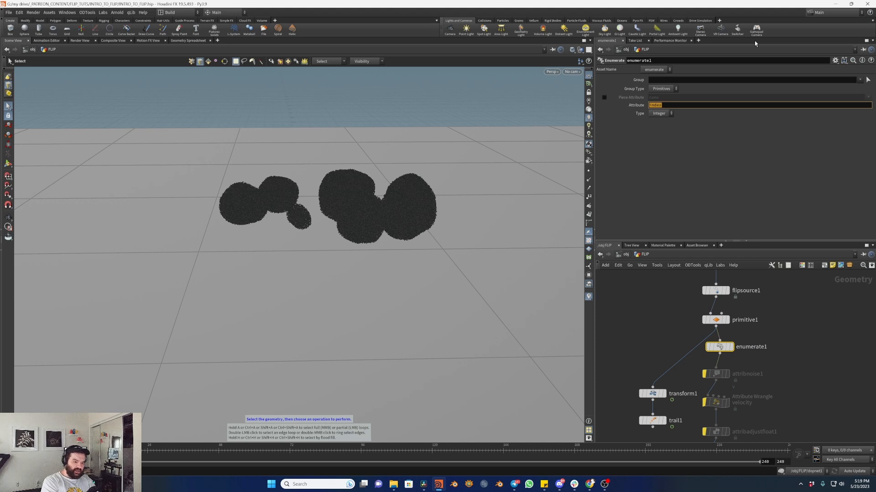
- Configure enumerate1 to write an integer id attribute on points, align it under primitive1, and check its node information
{"action": "type", "text": "id"}
{"action": "key", "text": "Return"}
{"action": "left_click", "coordinate": [664, 89]}
{"action": "left_click", "coordinate": [667, 105]}
{"action": "left_click", "coordinate": [665, 114]}
{"action": "left_click", "coordinate": [688, 165]}
{"action": "left_click_drag", "start_coordinate": [721, 346], "coordinate": [717, 350]}
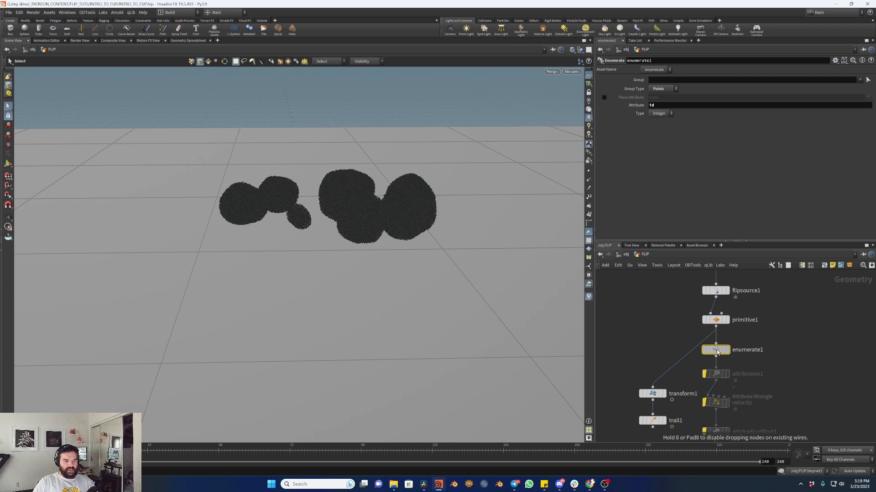
{"action": "middle_click", "coordinate": [717, 350]}
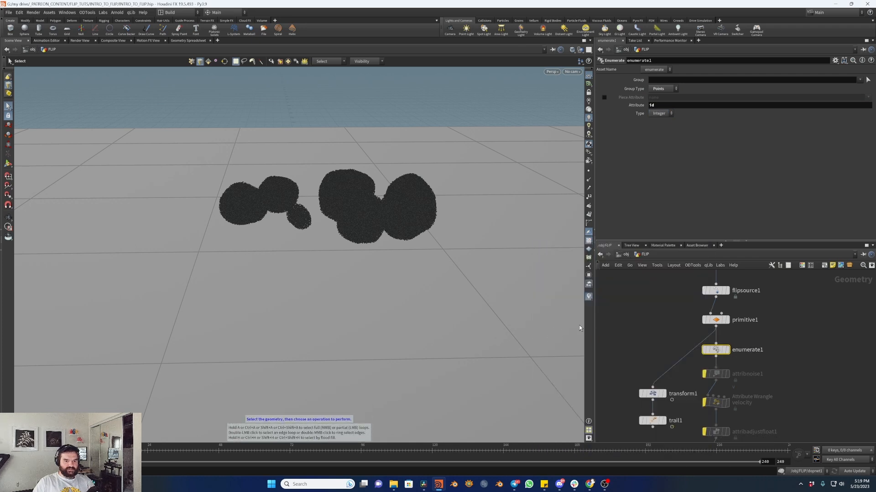
{"action": "middle_click", "coordinate": [716, 349]}
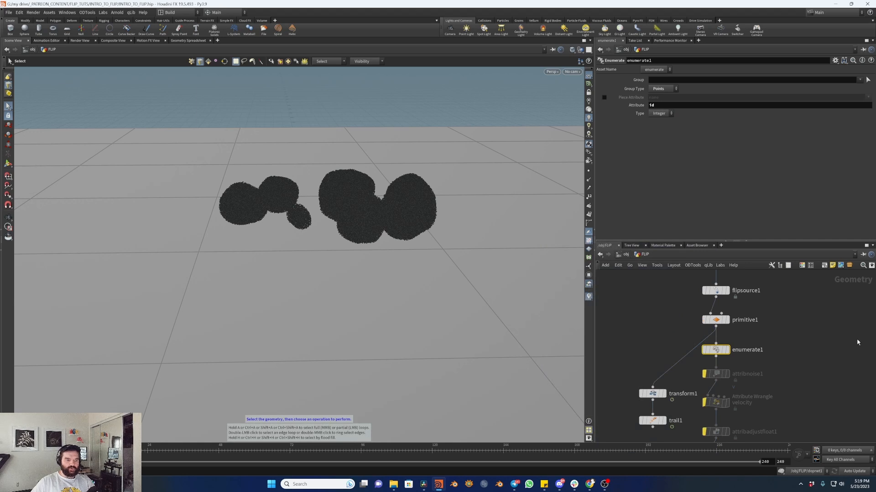
- Display the output of transform1 in the branch beside the dopnet1 chain
{"action": "middle_click_drag", "start_coordinate": [821, 391], "coordinate": [816, 342]}
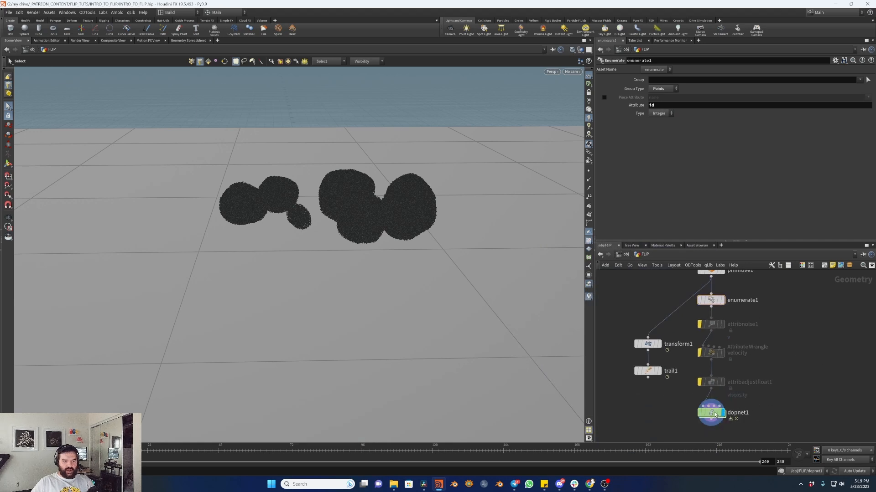
{"action": "middle_click_drag", "start_coordinate": [757, 385], "coordinate": [750, 377]}
{"action": "left_click", "coordinate": [653, 335]}
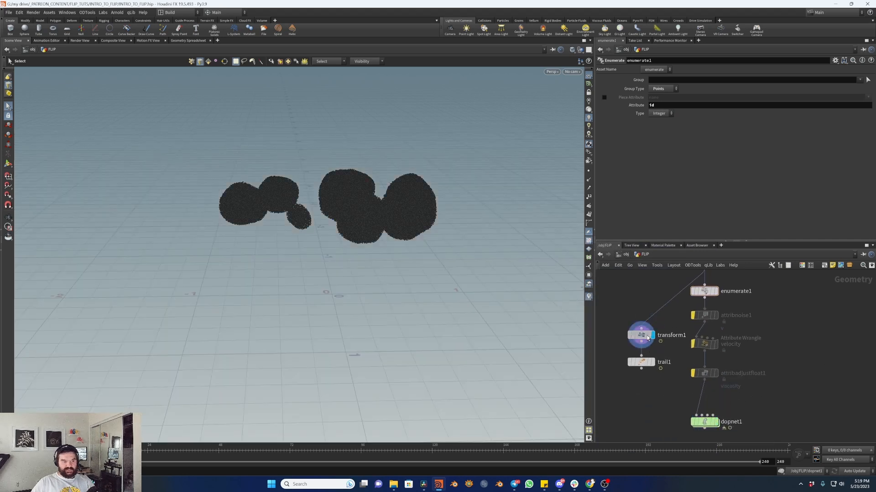
- Display the output of trail1 below transform1 and add a Null node beneath it
{"action": "left_click", "coordinate": [641, 335]}
{"action": "mouse_move", "coordinate": [82, 453]}
{"action": "left_mouse_down"}
{"action": "mouse_move", "coordinate": [185, 454]}
{"action": "mouse_move", "coordinate": [81, 453]}
{"action": "left_mouse_up"}
{"action": "middle_click_drag", "start_coordinate": [716, 365], "coordinate": [718, 325]}
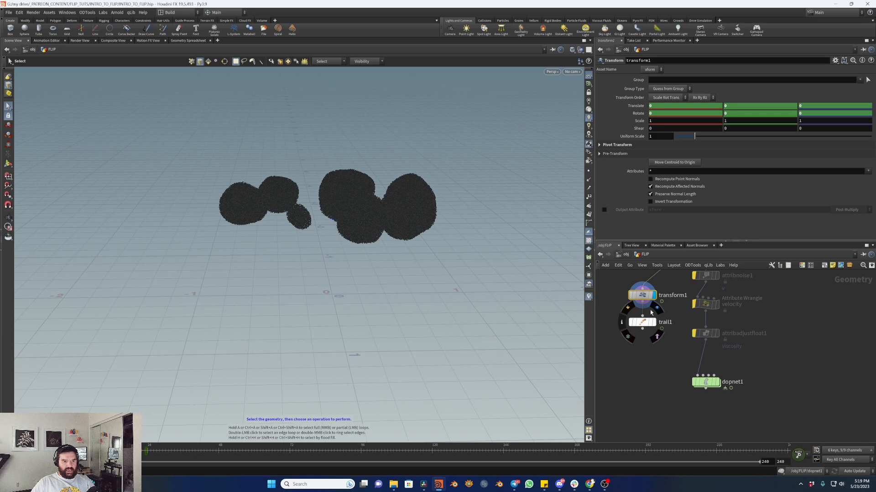
{"action": "left_click", "coordinate": [646, 327]}
{"action": "key", "text": "Tab"}
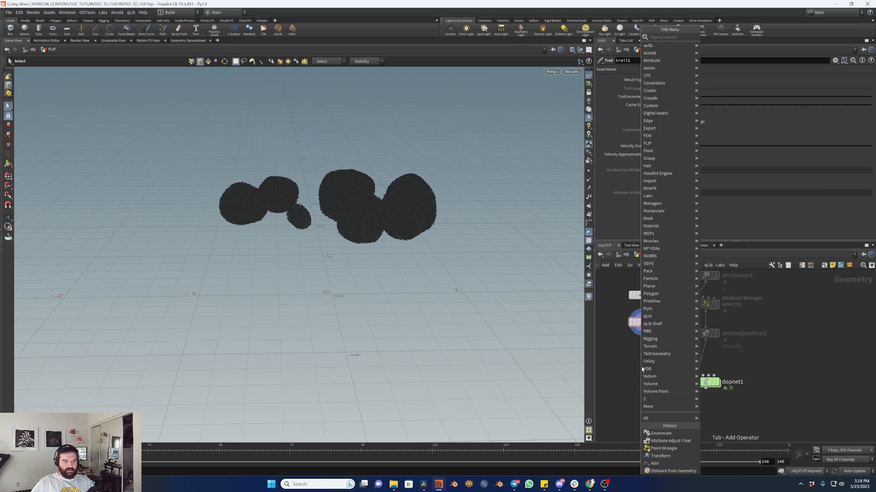
{"action": "type", "text": "null"}
{"action": "key", "text": "Return"}
{"action": "left_click", "coordinate": [641, 367]}
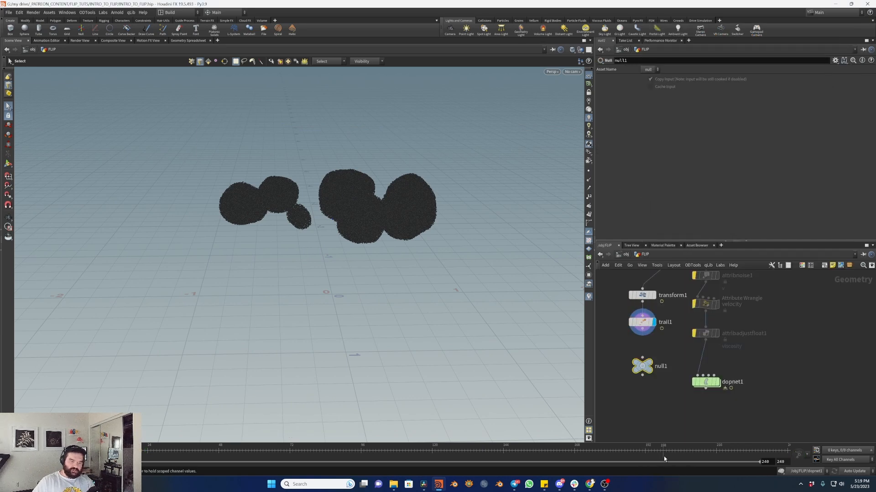
- Connect the null to trail1's output, display it and rename it ANIMATED_PARTICLES
{"action": "double_click", "coordinate": [661, 367]}
{"action": "type", "text": "AN"}
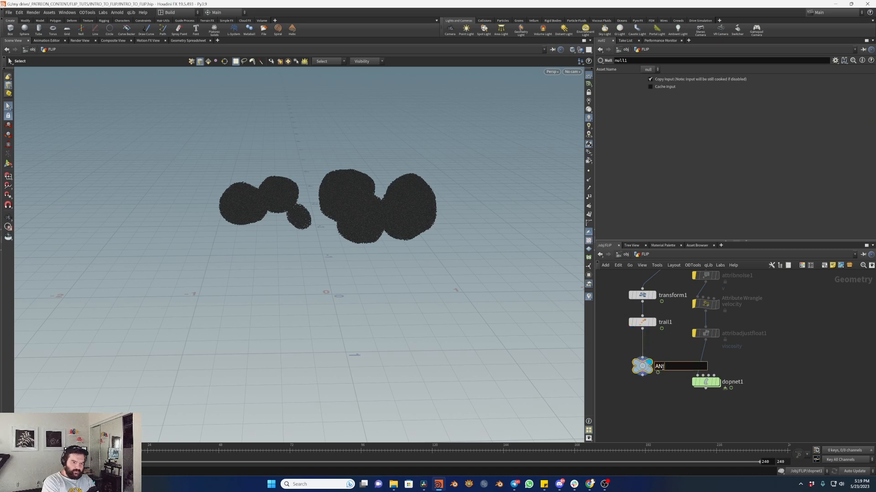
{"action": "type", "text": "IMATED_PARTICLES"}
{"action": "key", "text": "Return"}
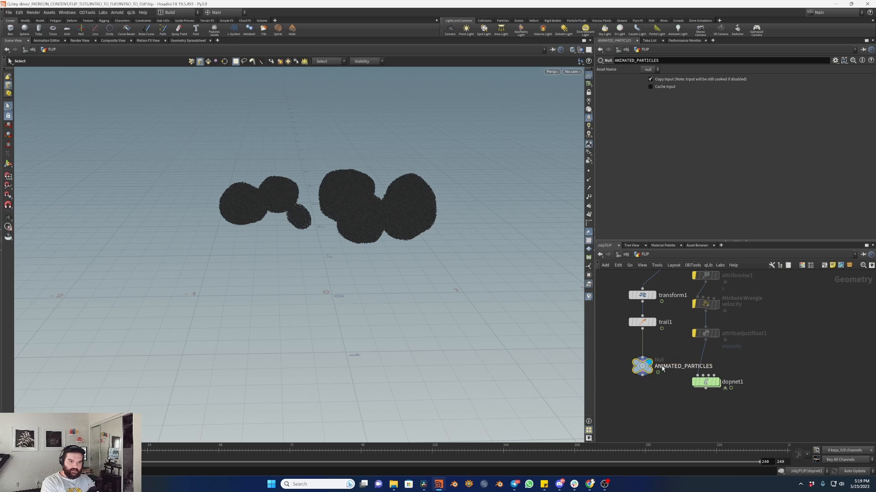
- Display dopnet1, enter its network and bypass popforce1
{"action": "middle_click_drag", "start_coordinate": [774, 308], "coordinate": [770, 352]}
{"action": "scroll", "coordinate": [765, 330], "scroll_direction": "down", "scroll_amount": 2}
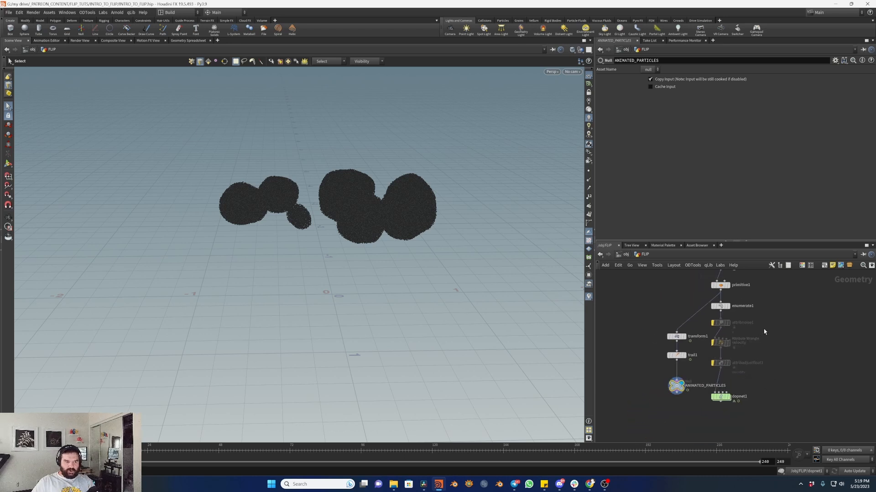
{"action": "scroll", "coordinate": [735, 397], "scroll_direction": "up", "scroll_amount": 1}
{"action": "left_click", "coordinate": [729, 398]}
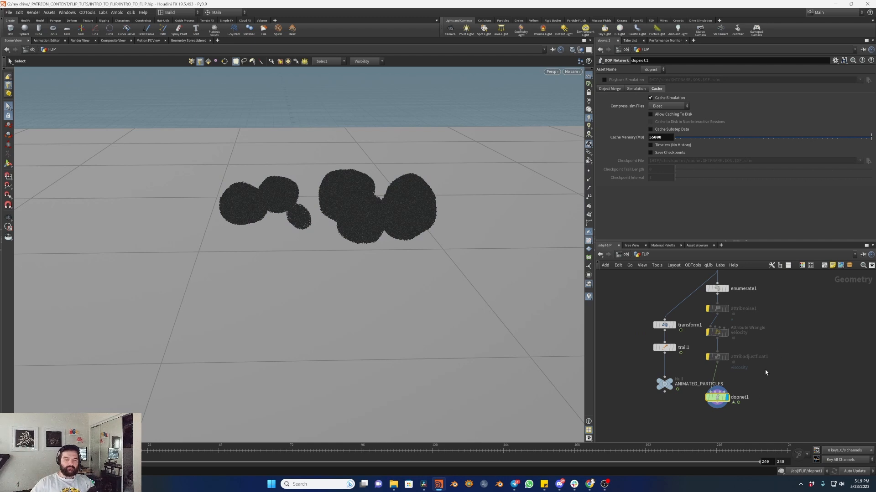
{"action": "double_click", "coordinate": [718, 398]}
{"action": "middle_click_drag", "start_coordinate": [753, 319], "coordinate": [792, 343]}
{"action": "left_click", "coordinate": [714, 322]}
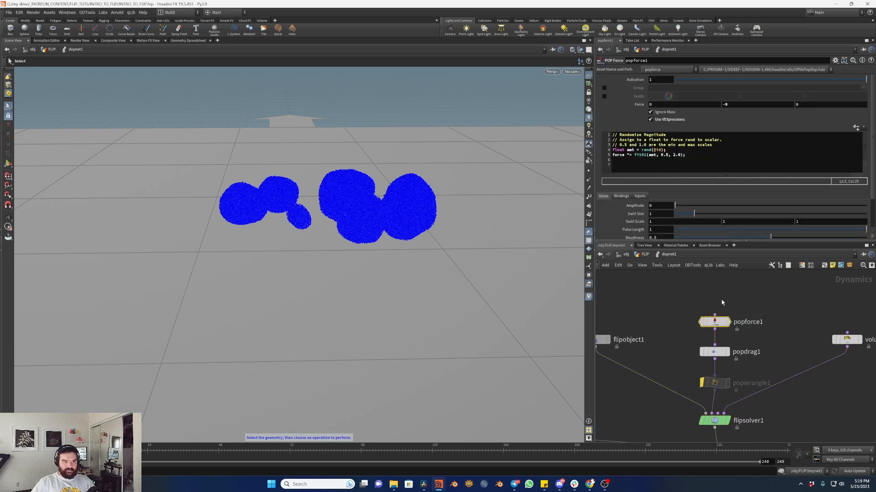
{"action": "left_click", "coordinate": [703, 322]}
- Add a POP Attract node and connect it above popforce1
{"action": "key", "text": "Tab"}
{"action": "type", "text": "popatt"}
{"action": "key", "text": "Return"}
{"action": "key", "text": "Return"}
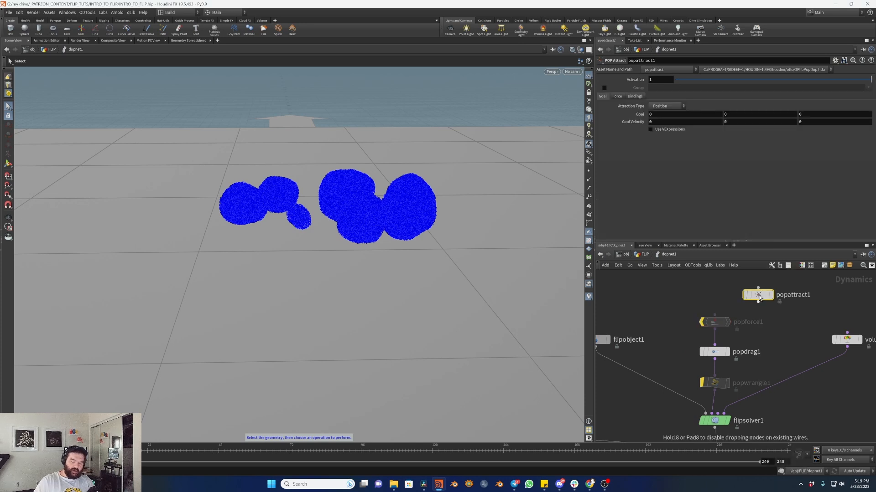
{"action": "left_click", "coordinate": [714, 289]}
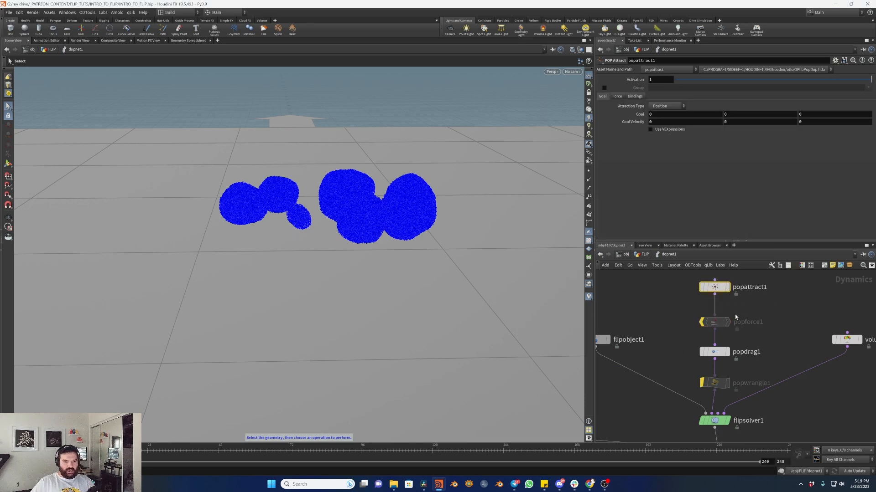
{"action": "middle_click_drag", "start_coordinate": [779, 304], "coordinate": [780, 331]}
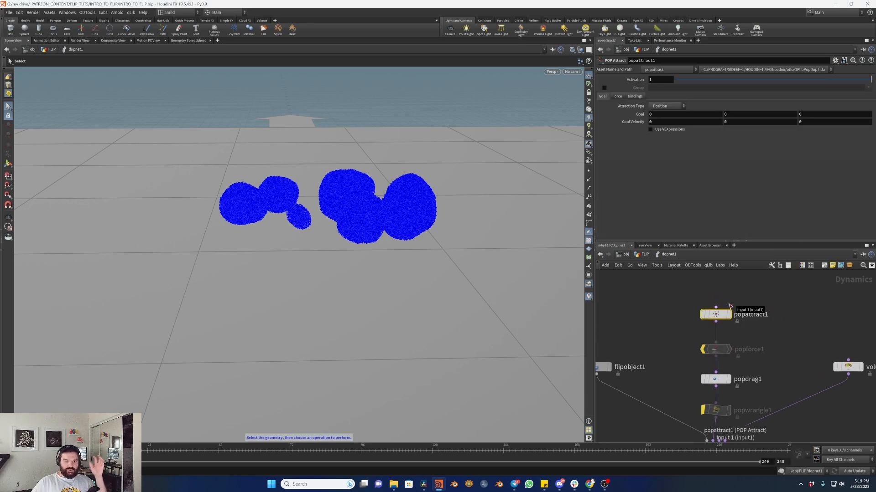
- Set popattract1's attraction type to Points and its SOP path to /obj/FLIP/ANIMATED_PARTICLES
{"action": "left_click", "coordinate": [678, 107]}
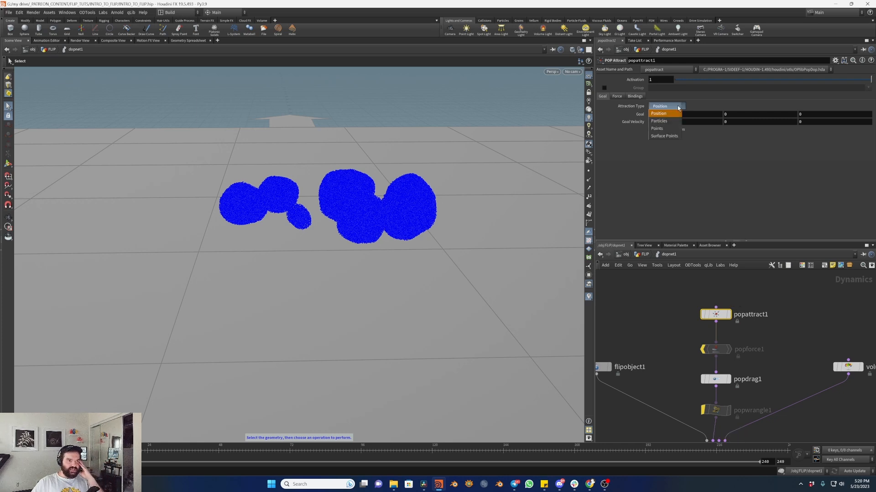
{"action": "left_click", "coordinate": [672, 130]}
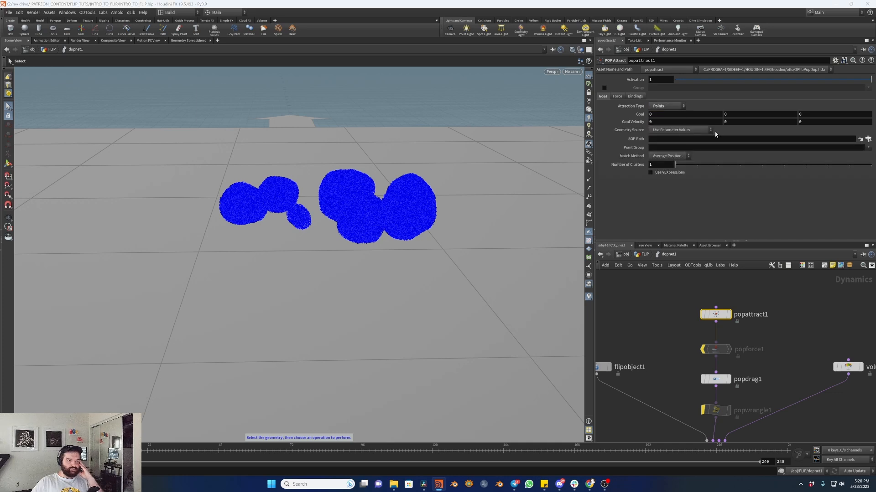
{"action": "left_click", "coordinate": [867, 139]}
{"action": "double_click", "coordinate": [832, 106]}
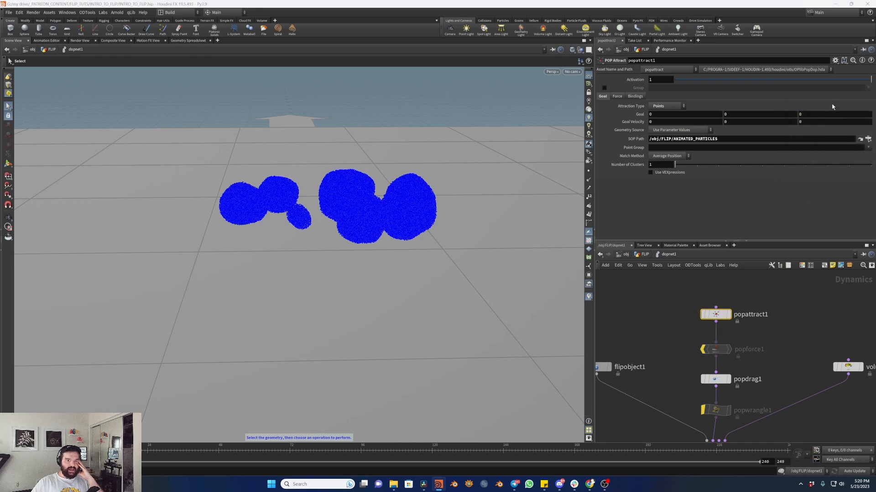
- Look up the point group name on trail1 and set popattract1's point group to particles
{"action": "left_click", "coordinate": [868, 148]}
{"action": "left_click", "coordinate": [817, 149]}
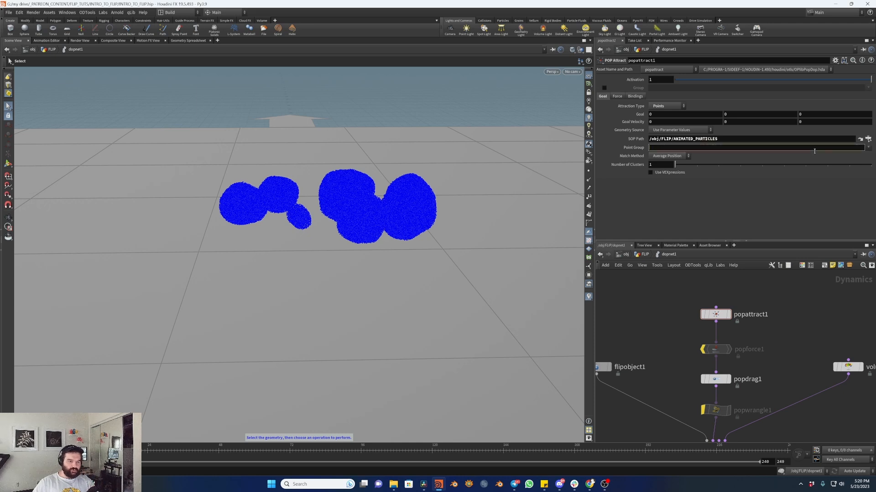
{"action": "left_click", "coordinate": [643, 255]}
{"action": "middle_click", "coordinate": [668, 348]}
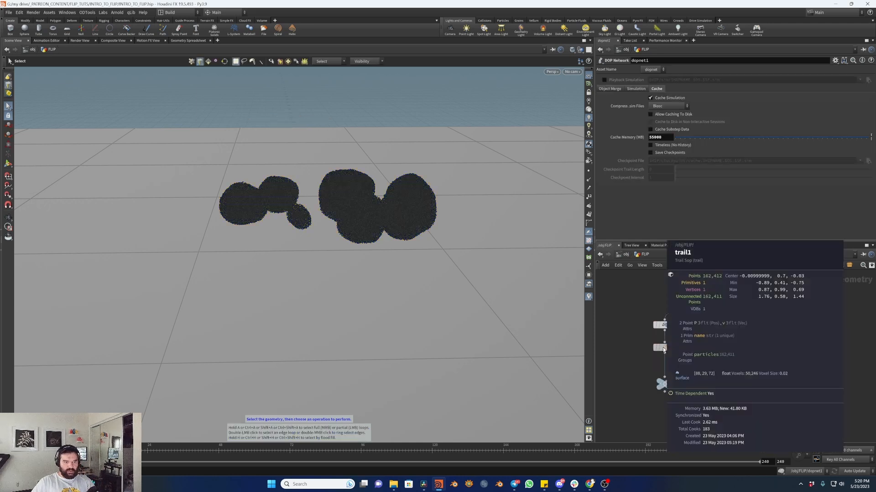
{"action": "double_click", "coordinate": [717, 398]}
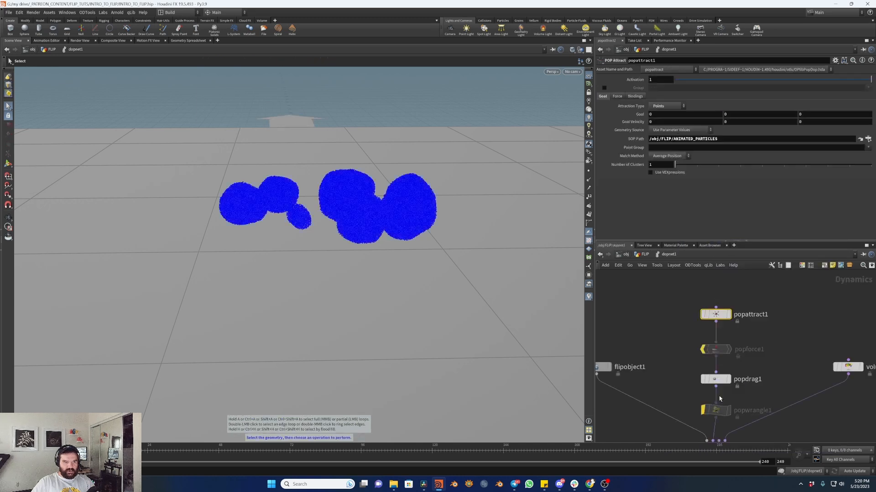
{"action": "left_click", "coordinate": [691, 149]}
{"action": "type", "text": "particles"}
{"action": "key", "text": "Return"}
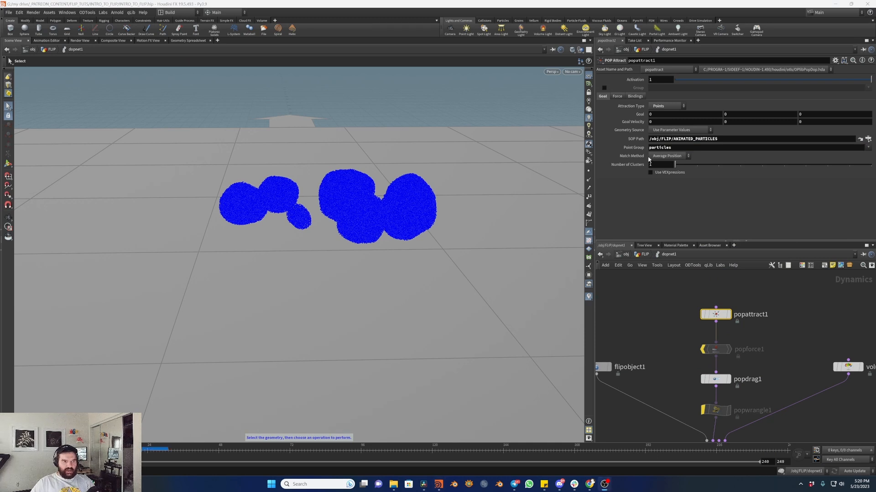
- Set popattract1's match method to Point per Particle, run the simulation and return to the first frame
{"action": "left_click", "coordinate": [660, 156]}
{"action": "left_click", "coordinate": [666, 170]}
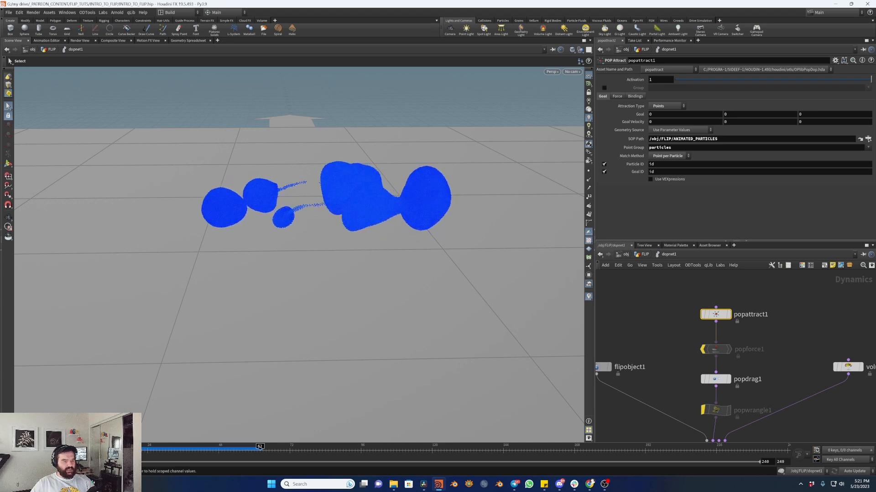
{"action": "key", "text": "ctrl+Up"}
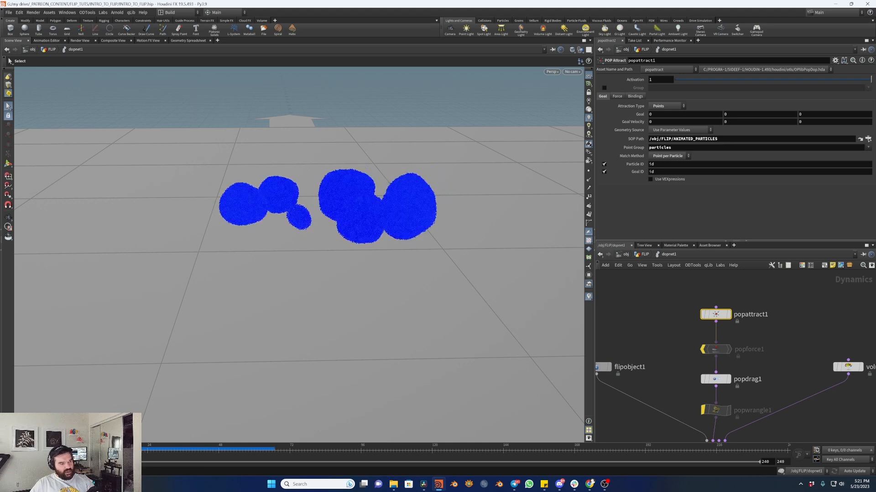
{"action": "left_click_drag", "start_coordinate": [150, 447], "coordinate": [82, 449]}
- Set popattract1's Force Scale to 10 and simulate the fluid again
{"action": "left_click", "coordinate": [616, 96]}
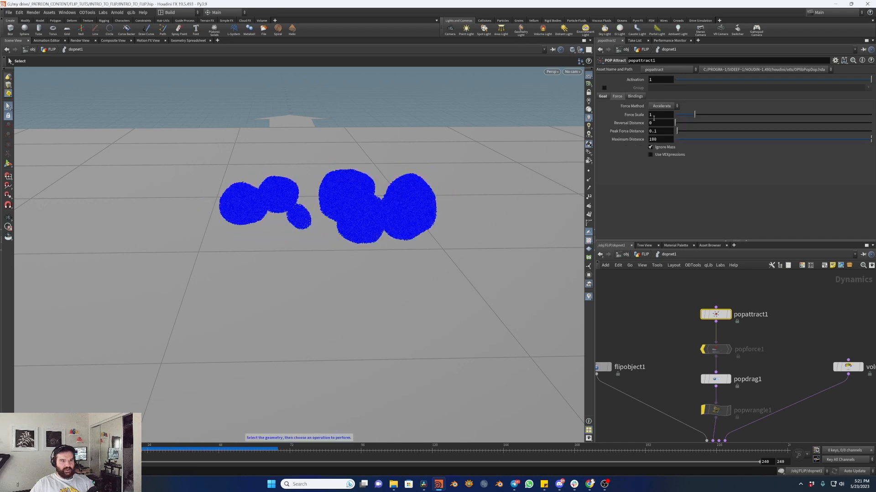
{"action": "type", "text": "0"}
{"action": "key", "text": "Return"}
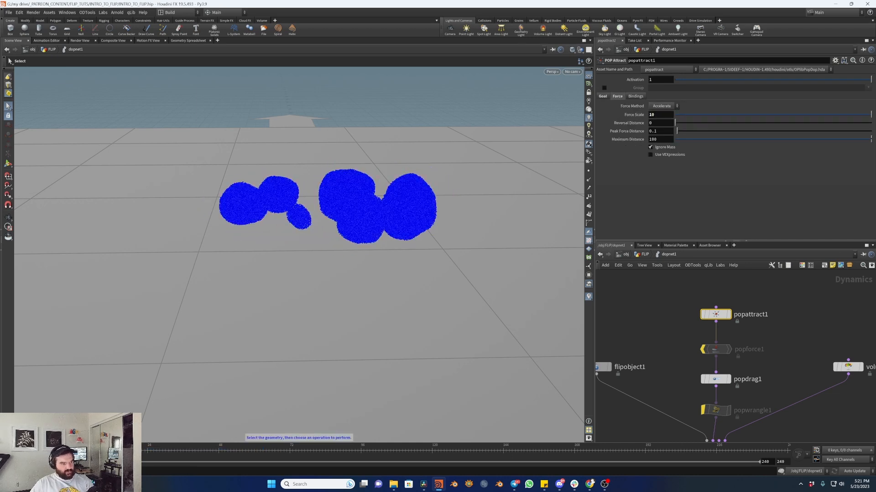
{"action": "key", "text": "Up"}
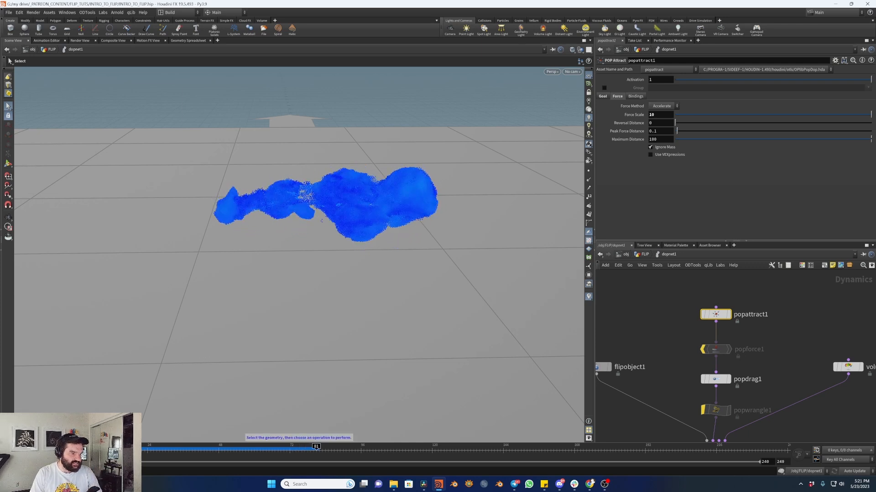
- Scrub and replay the cached simulation to examine how the particles follow the animated points
{"action": "left_click", "coordinate": [143, 451]}
{"action": "left_click_drag", "start_coordinate": [143, 451], "coordinate": [289, 449]}
{"action": "left_click", "coordinate": [29, 450]}
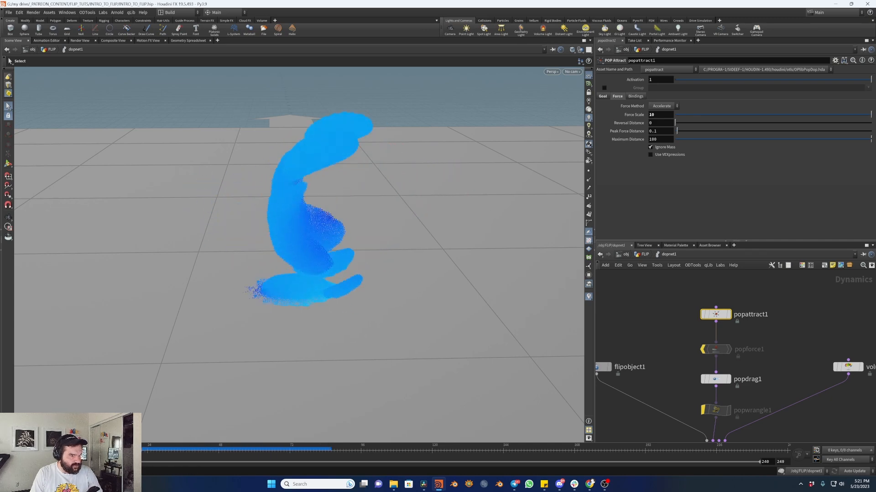
{"action": "key", "text": "Escape"}
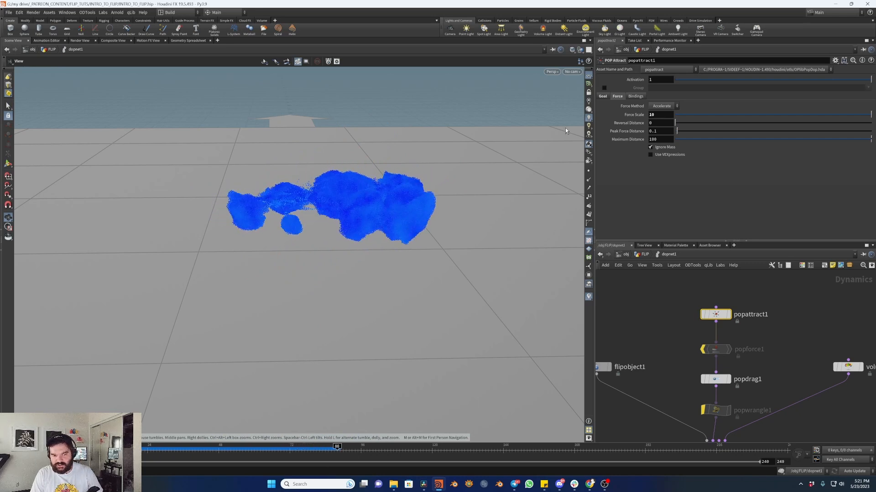
{"action": "left_click", "coordinate": [182, 450]}
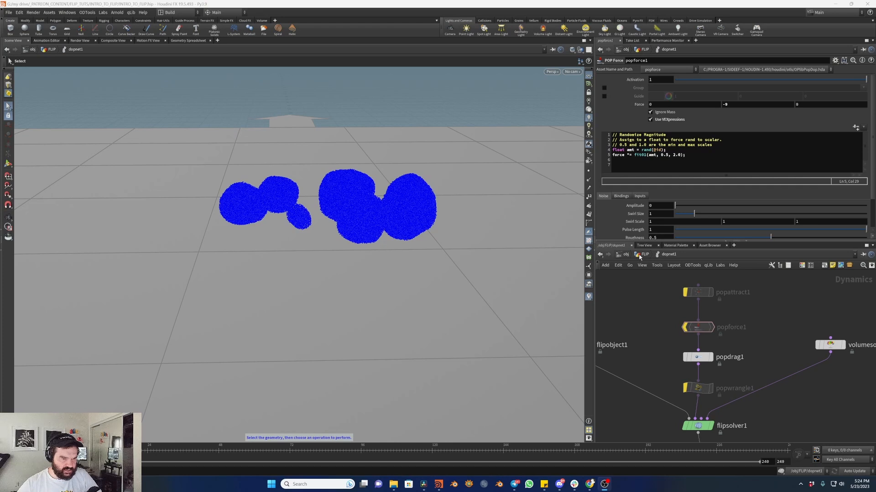
- Return to the FLIP geometry network and wire sphere1 directly into mountain1 in place of the copied spheres
{"action": "left_click", "coordinate": [639, 256]}
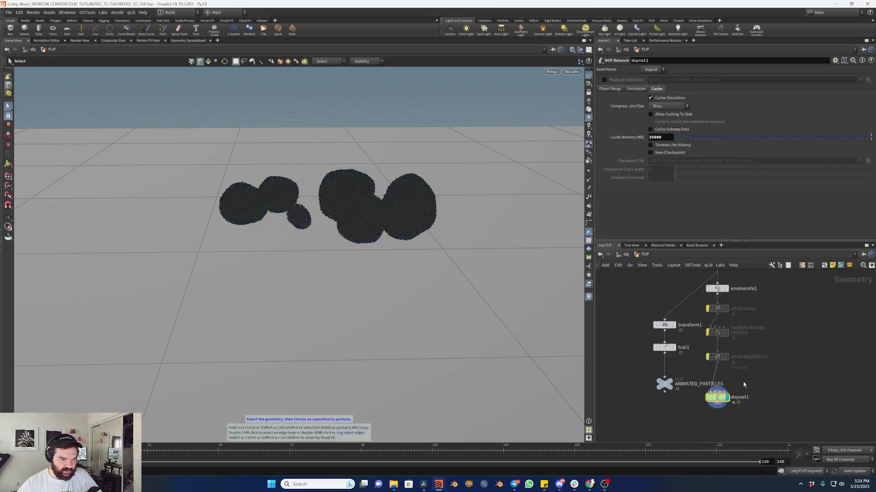
{"action": "mouse_move", "coordinate": [748, 372]}
{"action": "middle_mouse_down"}
{"action": "mouse_move", "coordinate": [742, 340]}
{"action": "mouse_move", "coordinate": [733, 370]}
{"action": "middle_mouse_up"}
{"action": "left_click_drag", "start_coordinate": [713, 382], "coordinate": [737, 299]}
{"action": "middle_click_drag", "start_coordinate": [778, 378], "coordinate": [770, 339]}
{"action": "key", "text": "Tab"}
{"action": "type", "text": "transf"}
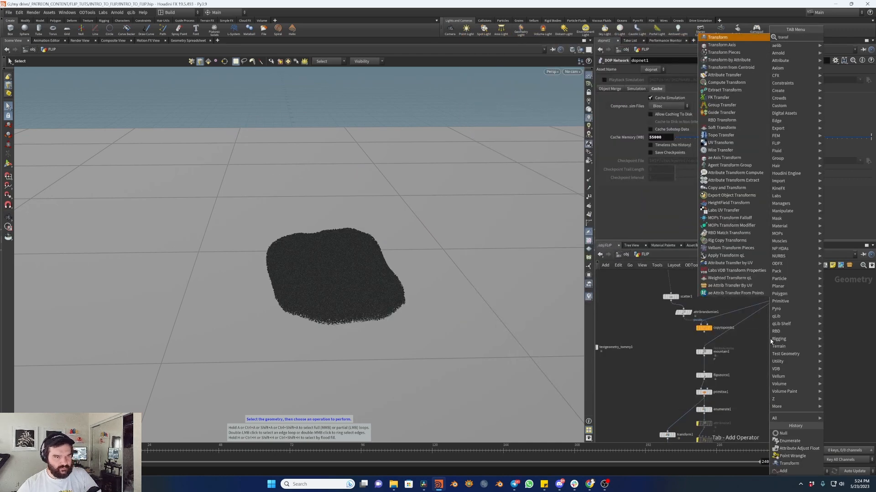
{"action": "key", "text": "Return"}
{"action": "left_click", "coordinate": [770, 338]}
{"action": "key", "text": "Delete"}
- Set sphere1's uniform scale to 0.36 and display the output of primitive1 to check the fluid source
{"action": "left_click_drag", "start_coordinate": [807, 323], "coordinate": [772, 274]}
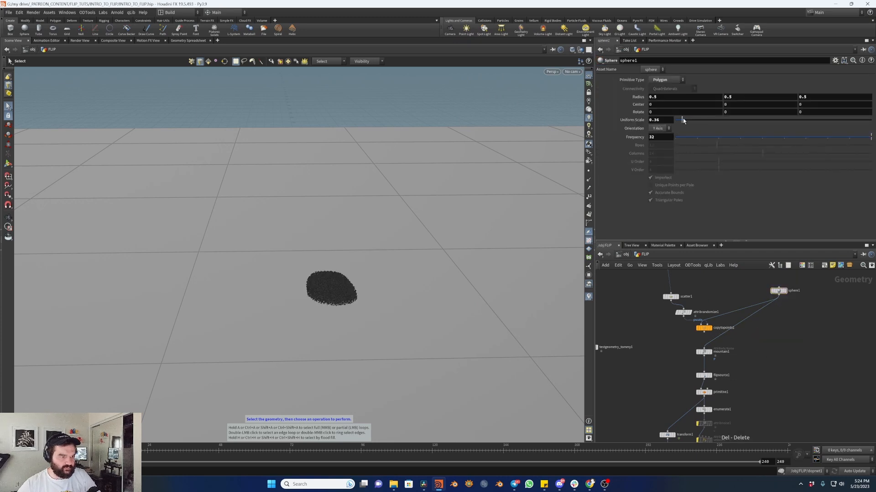
{"action": "left_click_drag", "start_coordinate": [375, 316], "coordinate": [327, 299], "text": "alt"}
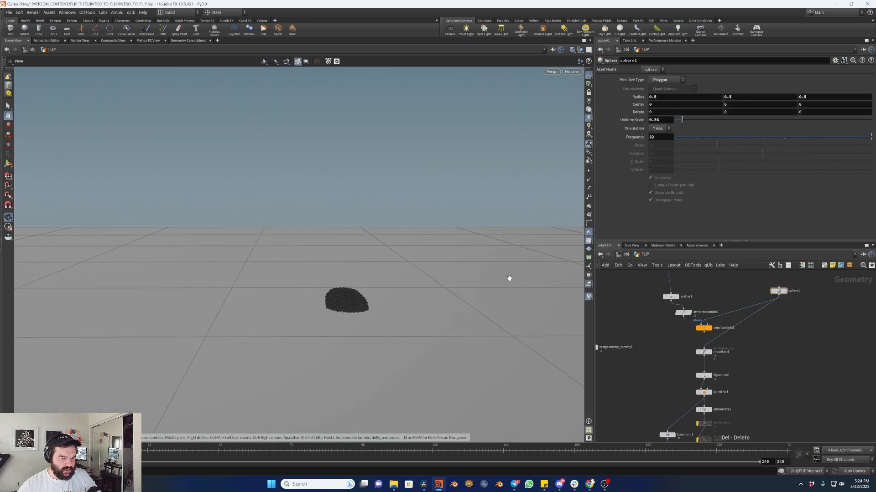
{"action": "middle_click_drag", "start_coordinate": [774, 368], "coordinate": [768, 292]}
{"action": "middle_click_drag", "start_coordinate": [730, 336], "coordinate": [747, 323]}
{"action": "scroll", "coordinate": [725, 304], "scroll_direction": "up", "scroll_amount": 3}
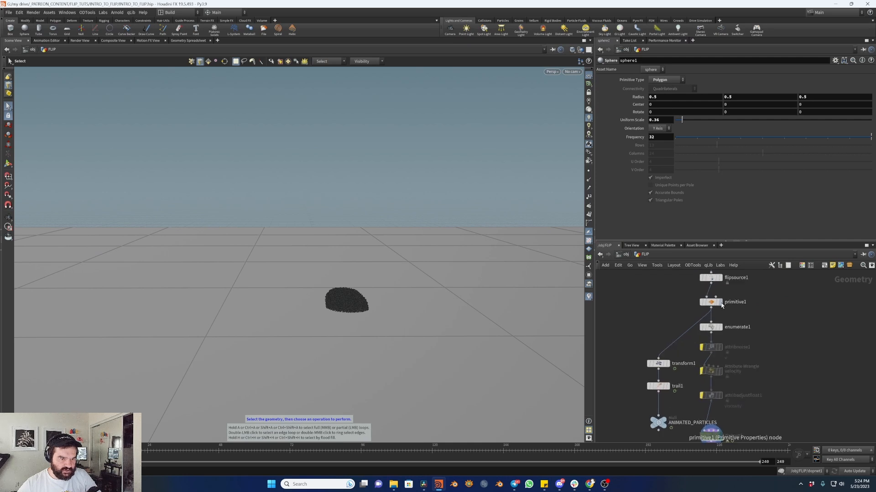
{"action": "left_click", "coordinate": [720, 302]}
{"action": "left_click", "coordinate": [711, 302]}
- Insert a new Transform node between enumerate1 and attribnoise1, display it and activate its viewport transform handle
{"action": "key", "text": "Tab"}
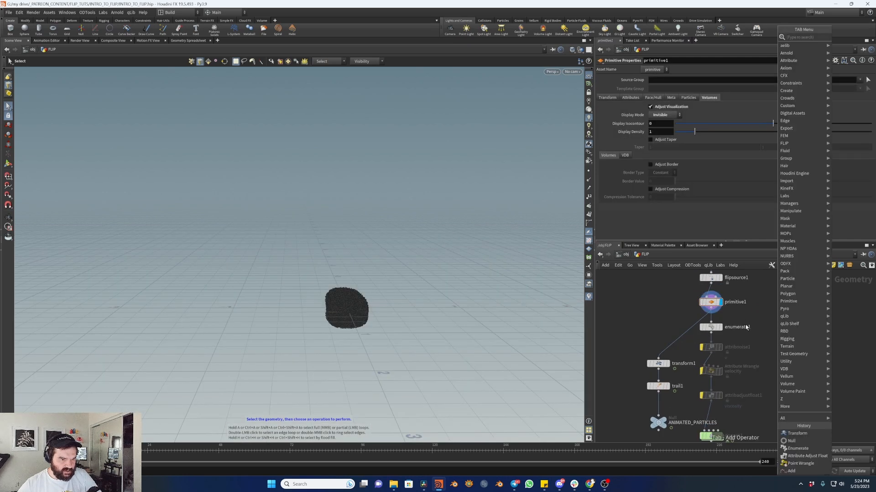
{"action": "key", "text": "Tab"}
{"action": "type", "text": "transf"}
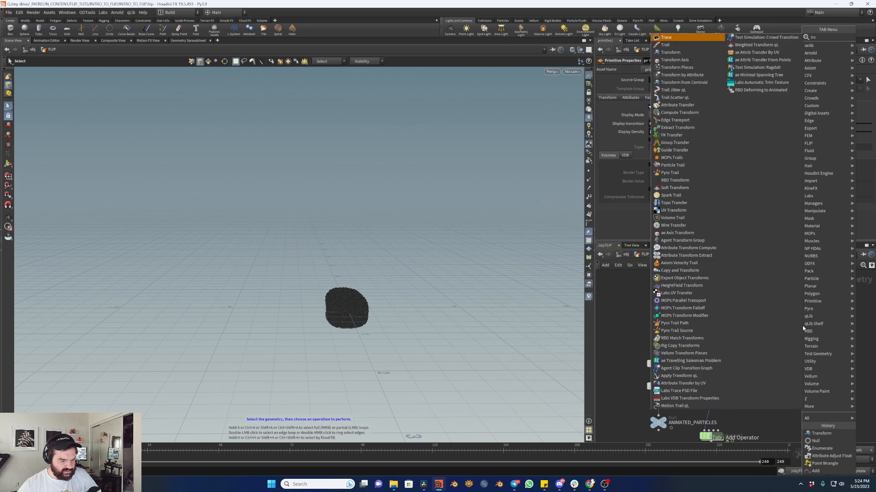
{"action": "key", "text": "Return"}
{"action": "left_click", "coordinate": [727, 351]}
{"action": "left_click", "coordinate": [724, 350]}
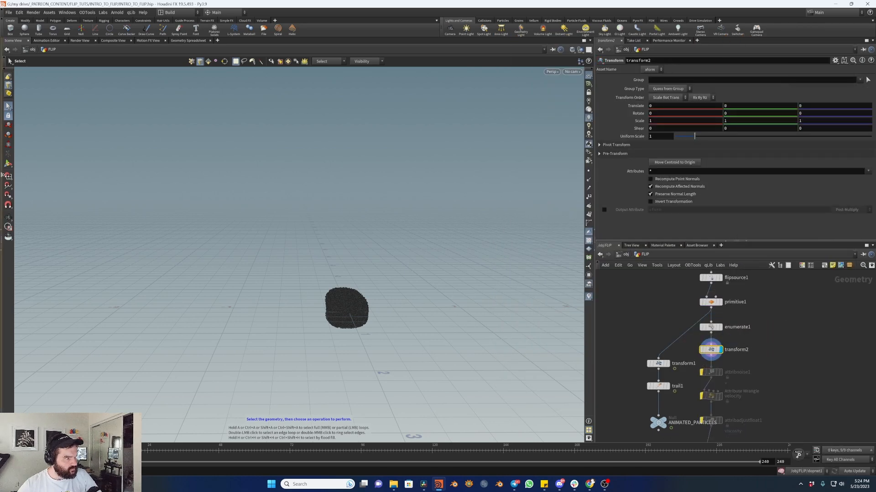
{"action": "left_click", "coordinate": [8, 166]}
{"action": "scroll", "coordinate": [771, 349], "scroll_direction": "up", "scroll_amount": 1}
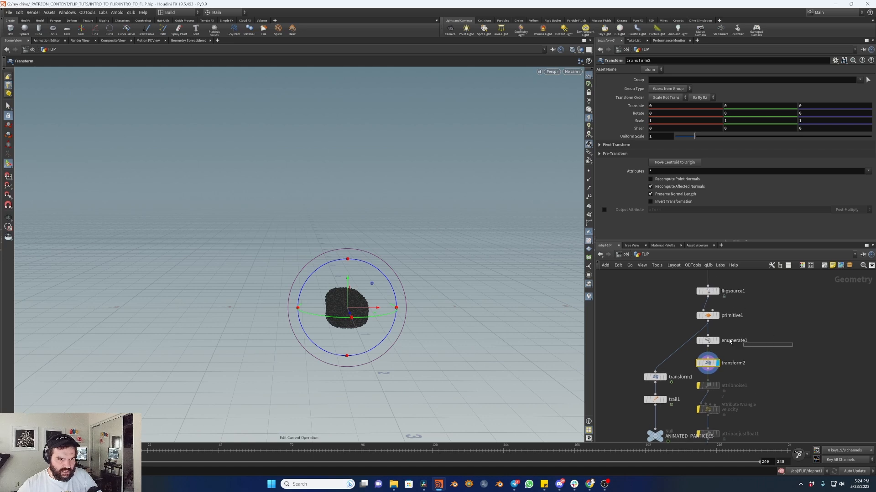
- Bypass the enumerate1 node and select transform2 for editing
{"action": "left_click", "coordinate": [709, 340]}
{"action": "scroll", "coordinate": [757, 379], "scroll_direction": "down", "scroll_amount": 5}
{"action": "double_click", "coordinate": [743, 387]}
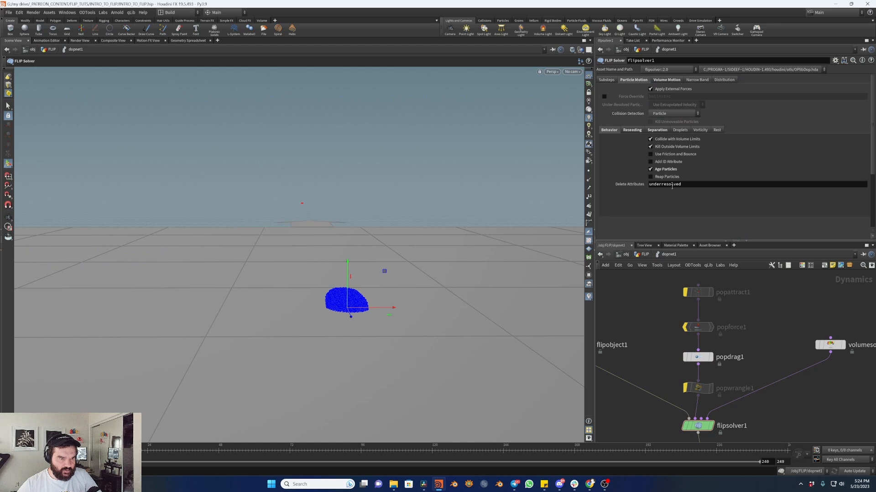
{"action": "key", "text": "u"}
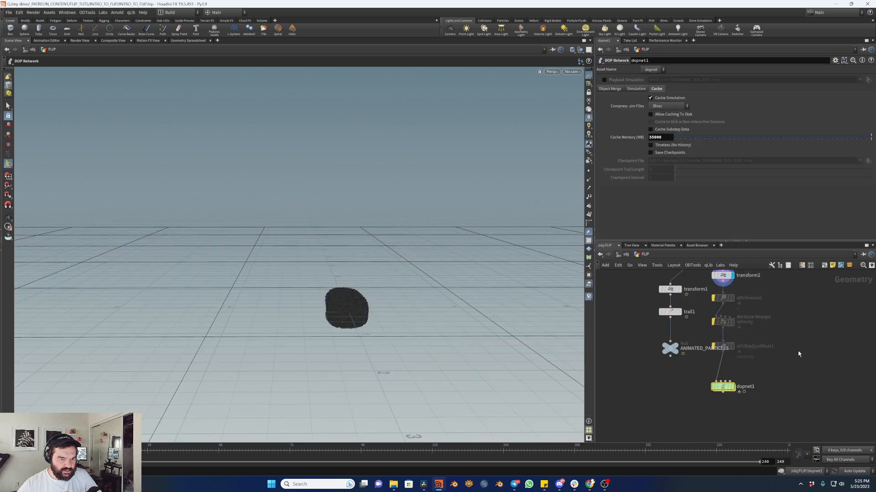
{"action": "left_click", "coordinate": [709, 310]}
{"action": "middle_click_drag", "start_coordinate": [710, 320], "coordinate": [710, 333]}
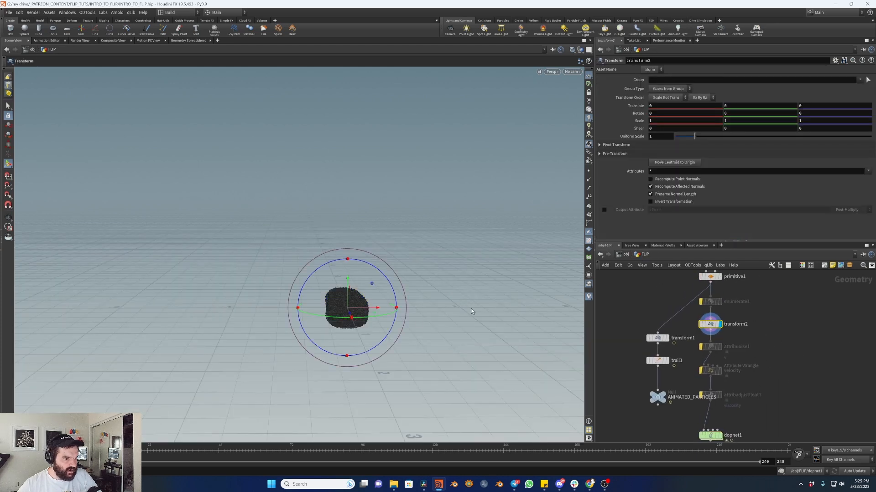
- Raise the fluid source to about 0.49 in Y with transform2, and keyframe its Translate and Rotate values
{"action": "left_click_drag", "start_coordinate": [373, 287], "coordinate": [375, 251]}
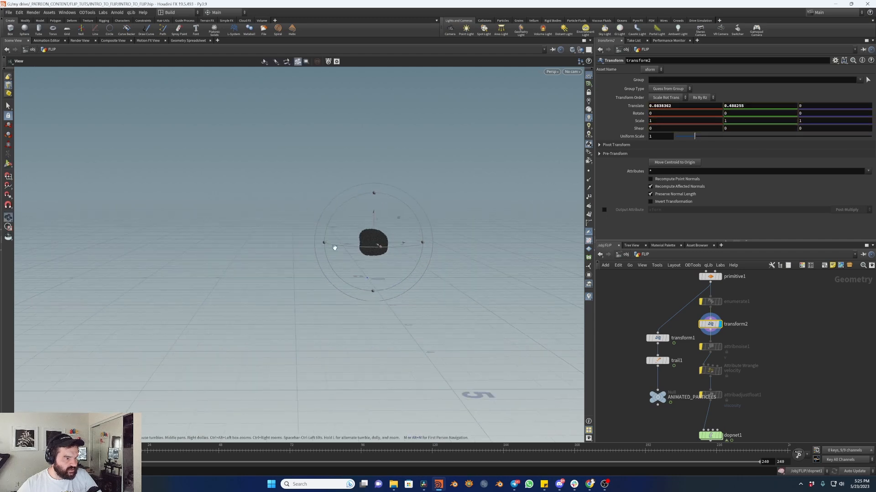
{"action": "left_click", "coordinate": [637, 113], "text": "alt"}
{"action": "left_click", "coordinate": [636, 106], "text": "alt"}
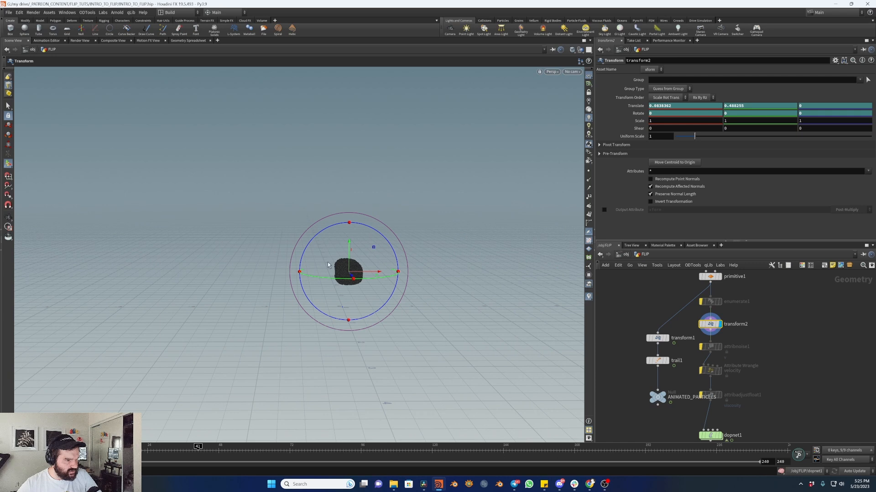
- Key transform2's XY translation at about (2.2, 1.58) on frame 41, (-1.67, 1.41) on frame 62 and (-0.04, 0.41) on frame 78
{"action": "left_click_drag", "start_coordinate": [377, 251], "coordinate": [533, 168]}
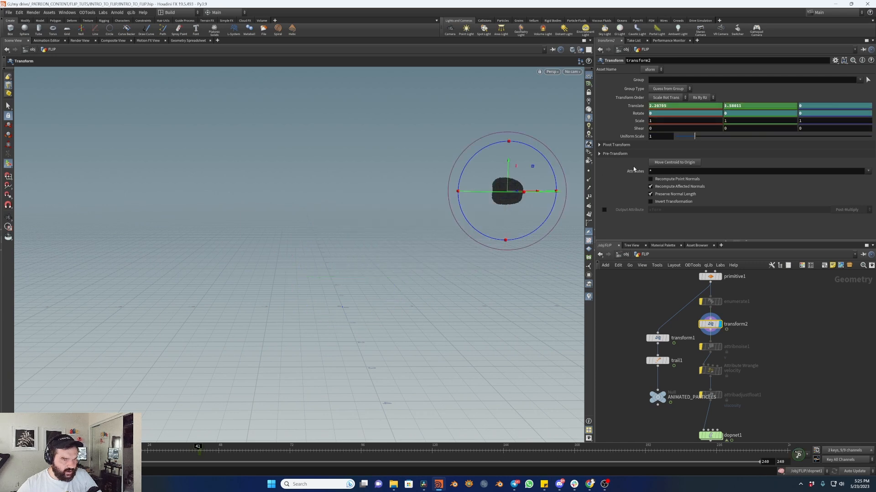
{"action": "left_click_drag", "start_coordinate": [83, 451], "coordinate": [262, 450]}
{"action": "left_click_drag", "start_coordinate": [531, 173], "coordinate": [243, 185]}
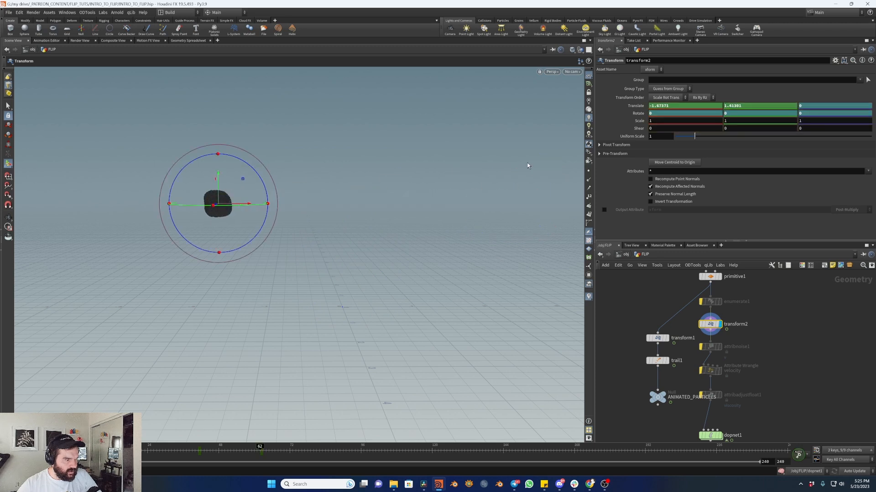
{"action": "mouse_move", "coordinate": [260, 450]}
{"action": "left_mouse_down"}
{"action": "mouse_move", "coordinate": [191, 450]}
{"action": "mouse_move", "coordinate": [307, 449]}
{"action": "left_mouse_up"}
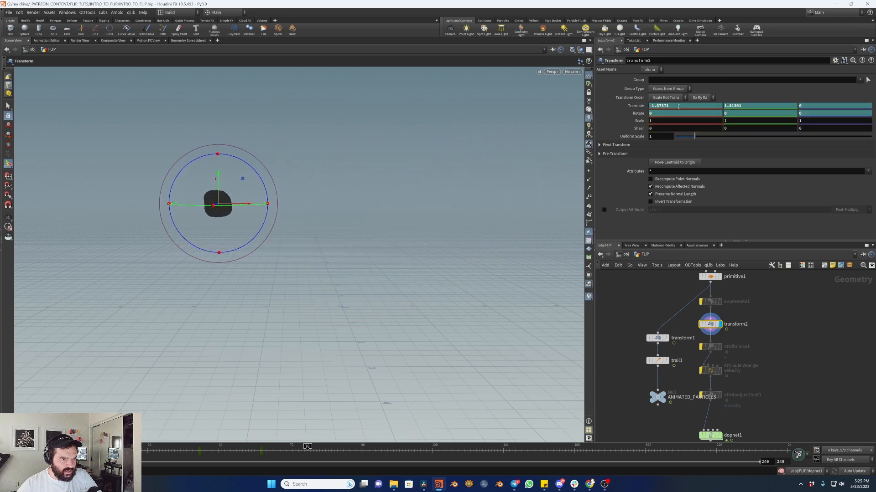
{"action": "left_click_drag", "start_coordinate": [243, 179], "coordinate": [364, 253]}
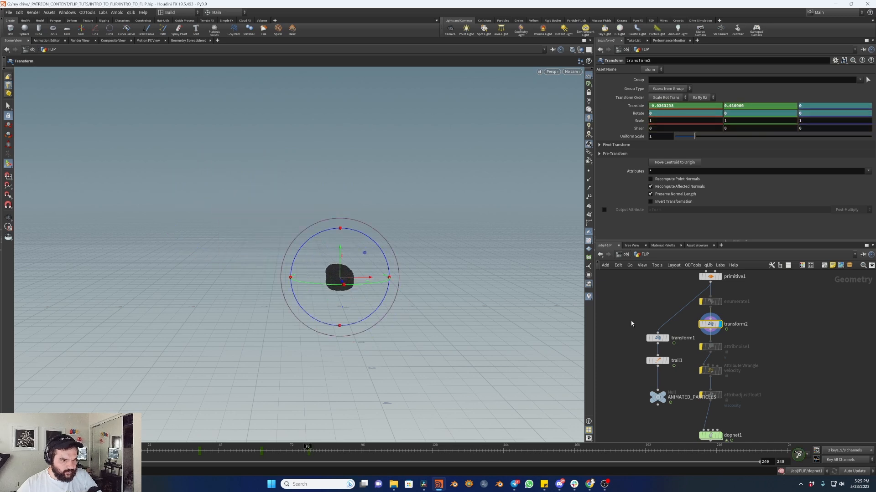
- Display dopnet1 and go inside its dynamics network
{"action": "middle_click_drag", "start_coordinate": [764, 416], "coordinate": [754, 371]}
{"action": "mouse_move", "coordinate": [700, 392]}
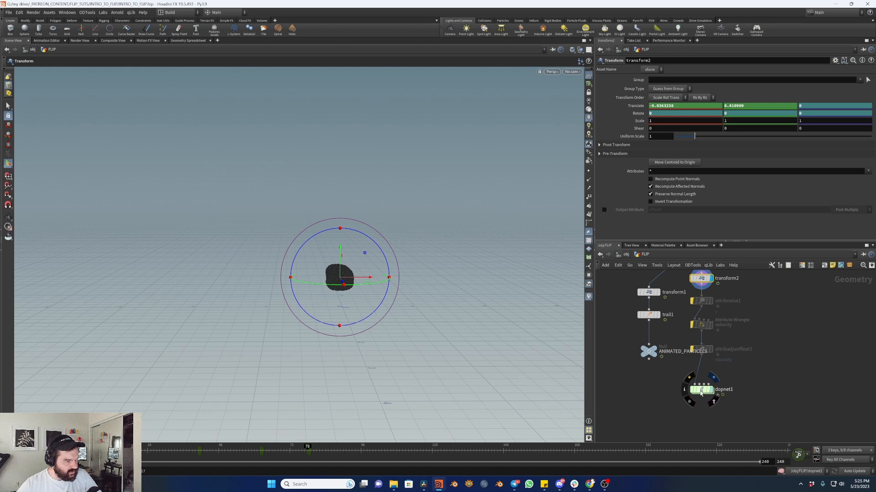
{"action": "left_click", "coordinate": [701, 390]}
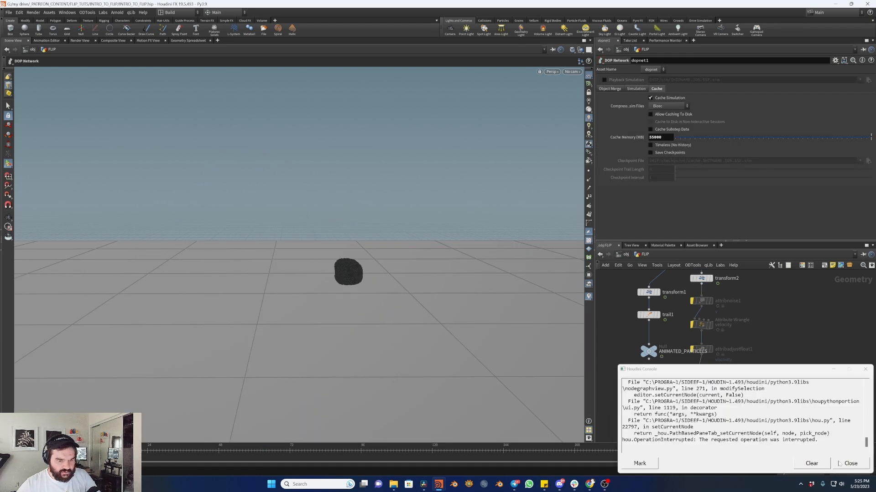
{"action": "middle_click_drag", "start_coordinate": [792, 370], "coordinate": [778, 392]}
{"action": "double_click", "coordinate": [686, 412]}
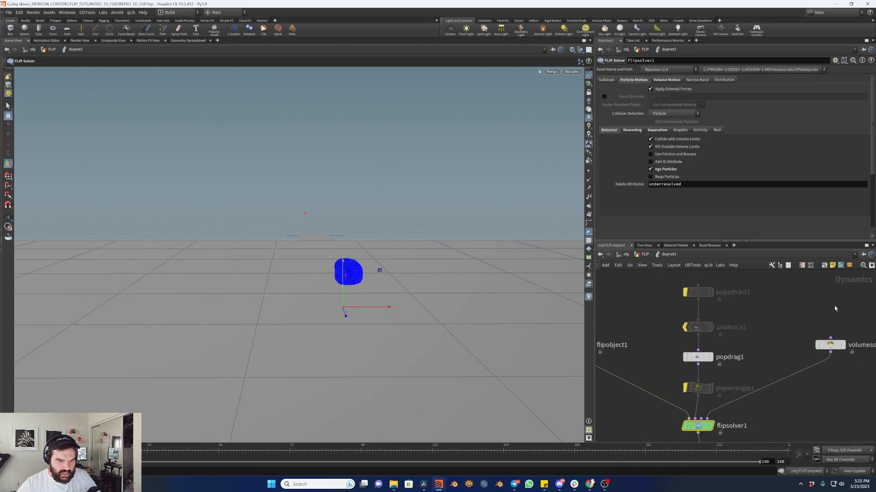
- Set the Activation of volumesource1 to the expression $F<96
{"action": "left_click", "coordinate": [830, 344]}
{"action": "middle_click", "coordinate": [683, 88], "text": "ctrl"}
{"action": "double_click", "coordinate": [689, 89]}
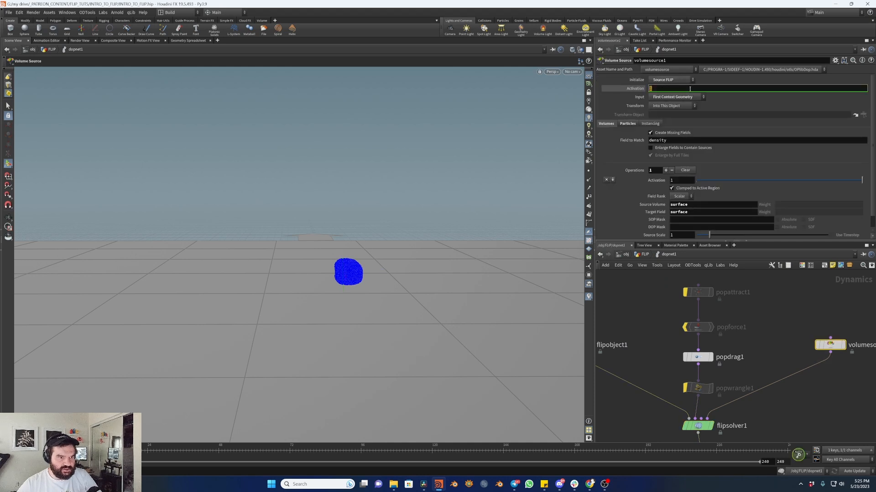
{"action": "type", "text": "$F"}
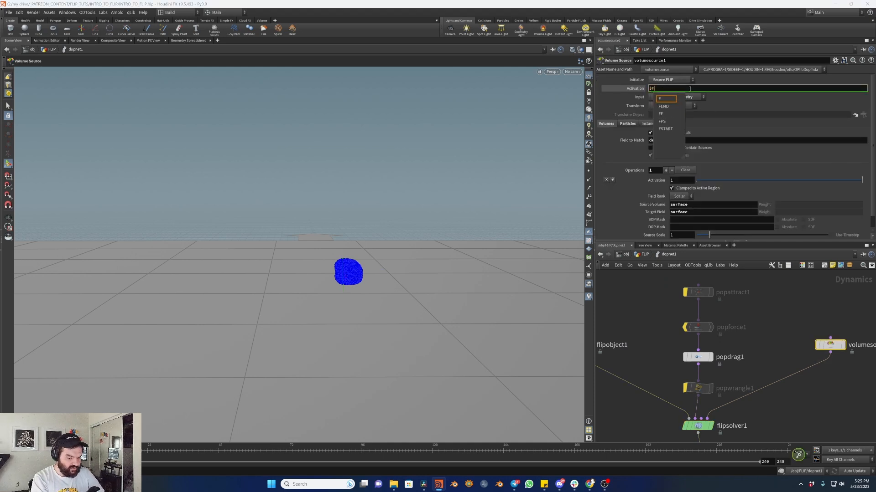
{"action": "type", "text": "<"}
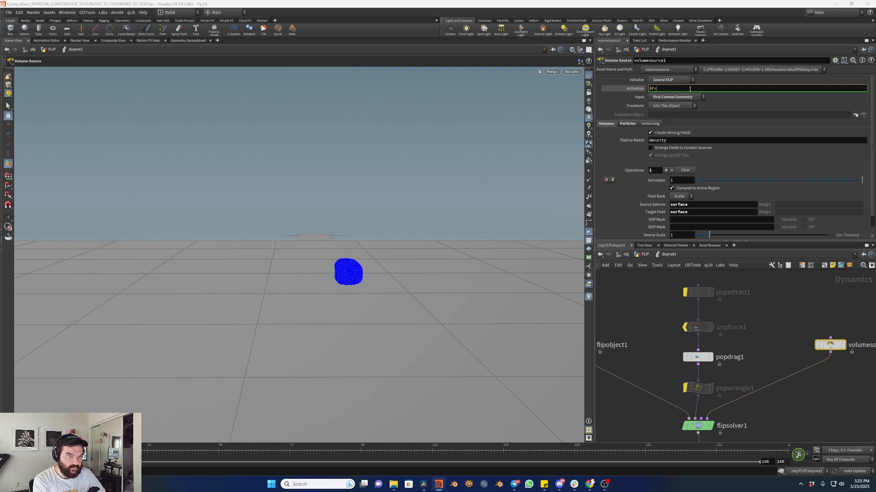
{"action": "type", "text": "96"}
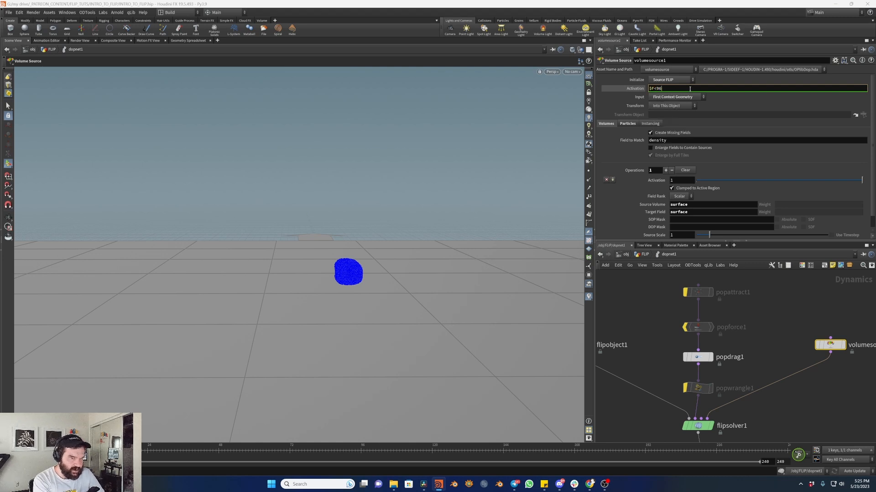
{"action": "key", "text": "Return"}
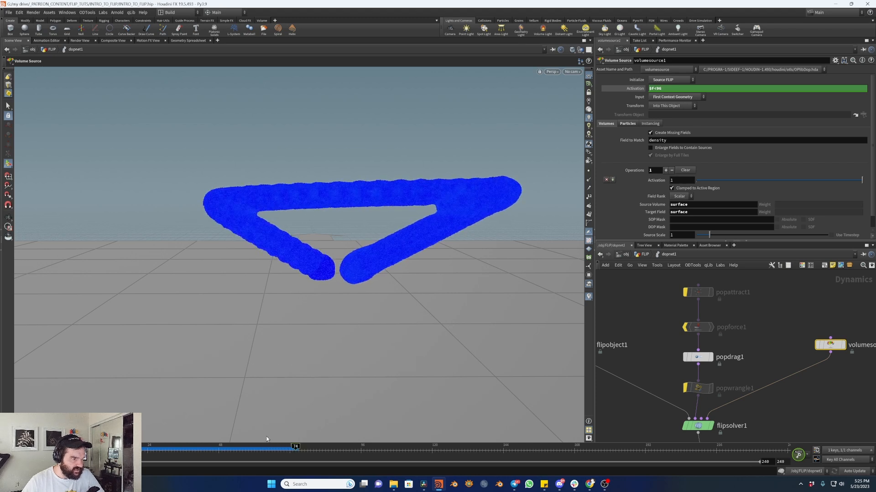
- Scrub through the cached simulation to examine the fluid trail emitted by the moving source
{"action": "mouse_move", "coordinate": [179, 448]}
{"action": "left_mouse_down"}
{"action": "mouse_move", "coordinate": [289, 448]}
{"action": "mouse_move", "coordinate": [81, 448]}
{"action": "left_mouse_up"}
{"action": "left_click_drag", "start_coordinate": [735, 349], "coordinate": [644, 367]}
{"action": "scroll", "coordinate": [735, 301], "scroll_direction": "down", "scroll_amount": 3}
{"action": "scroll", "coordinate": [741, 367], "scroll_direction": "up", "scroll_amount": 3}
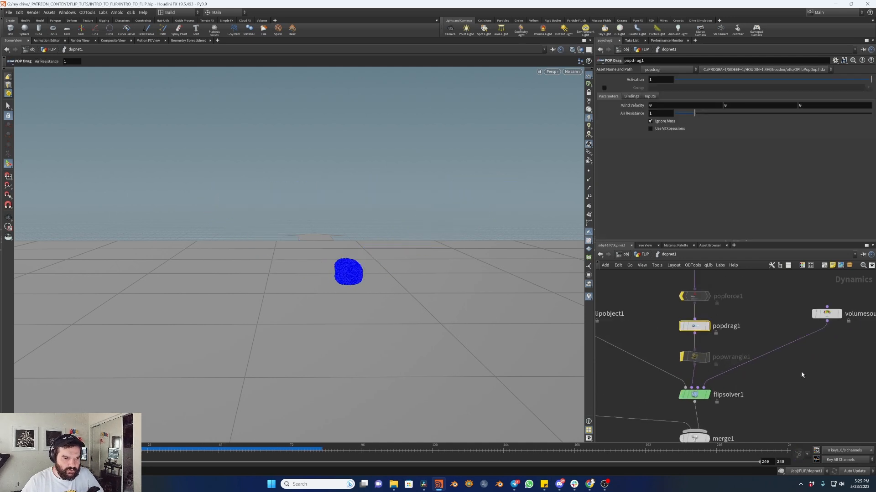
{"action": "left_click_drag", "start_coordinate": [801, 372], "coordinate": [662, 405]}
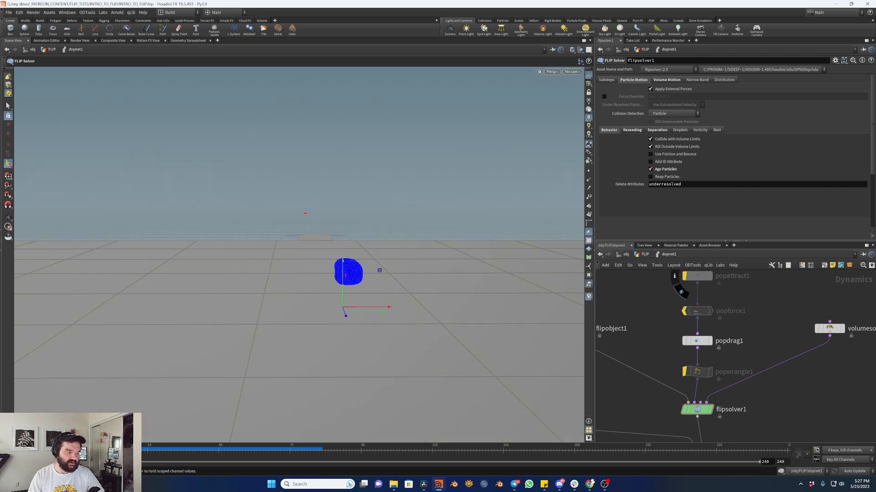
{"action": "left_click_drag", "start_coordinate": [152, 449], "coordinate": [290, 450]}
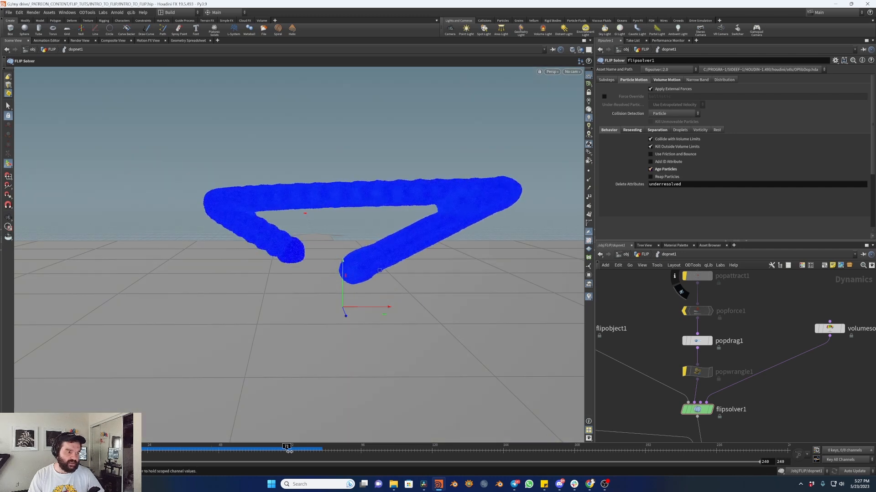
- Return to the FLIP geometry network, wire a new Point Wrangle after dopnet1 and display it
{"action": "left_click", "coordinate": [644, 254]}
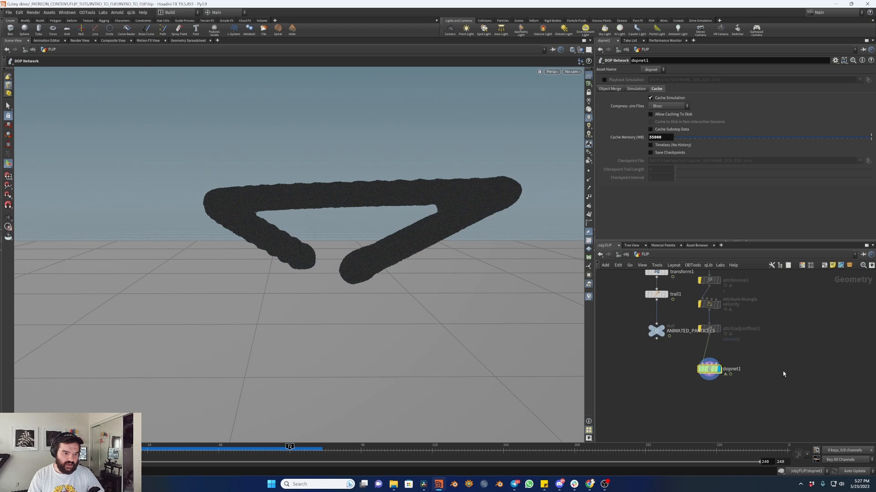
{"action": "key", "text": "Tab"}
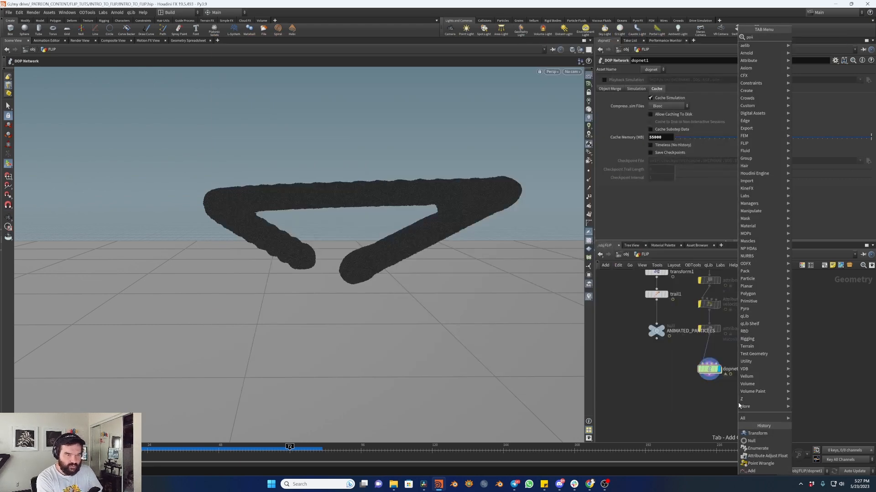
{"action": "type", "text": "pointwran"}
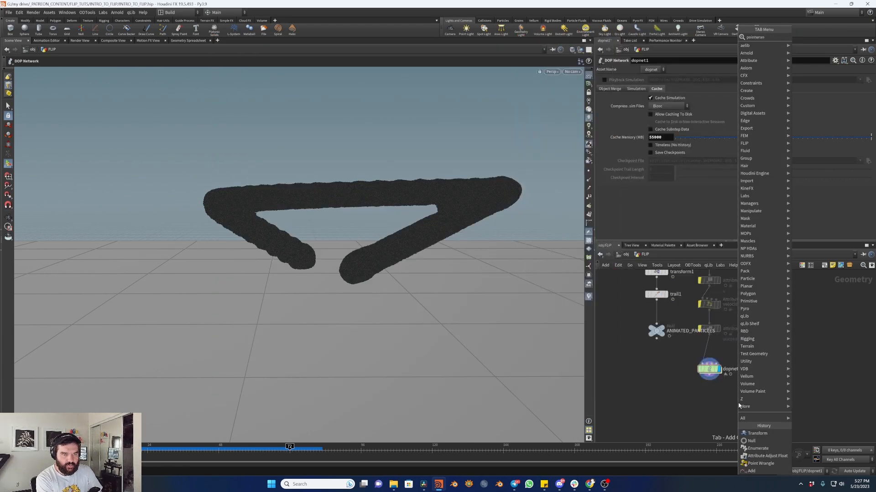
{"action": "key", "text": "Return"}
{"action": "left_click", "coordinate": [739, 405]}
{"action": "left_click_drag", "start_coordinate": [731, 397], "coordinate": [709, 375]}
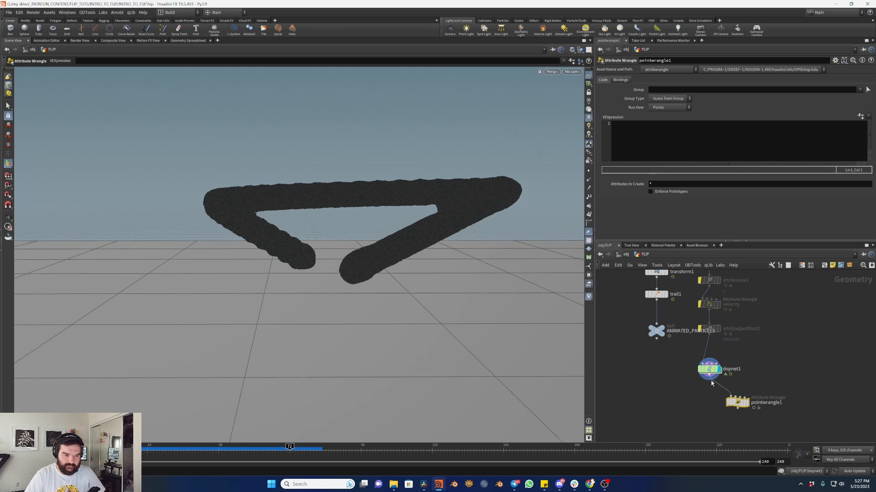
{"action": "left_click", "coordinate": [747, 403]}
{"action": "left_click_drag", "start_coordinate": [738, 406], "coordinate": [723, 409]}
{"action": "left_click", "coordinate": [682, 134]}
{"action": "type", "text": "@Cd = f@age;"}
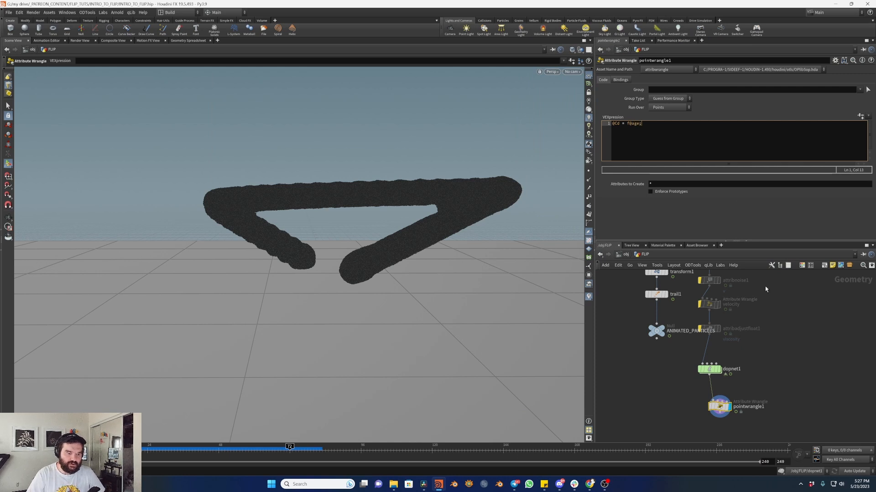
{"action": "left_click", "coordinate": [770, 325]}
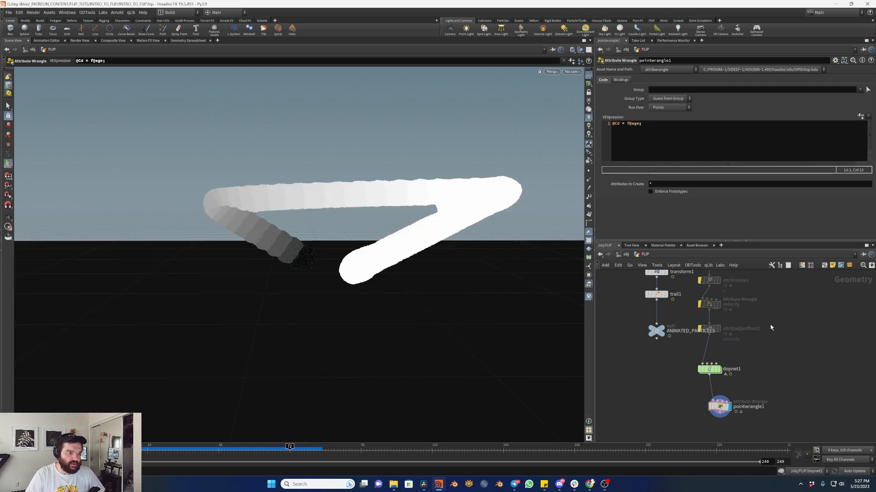
{"action": "mouse_move", "coordinate": [289, 449]}
{"action": "left_mouse_down"}
{"action": "mouse_move", "coordinate": [149, 431]}
{"action": "mouse_move", "coordinate": [305, 415]}
{"action": "mouse_move", "coordinate": [257, 417]}
{"action": "mouse_move", "coordinate": [249, 403]}
{"action": "mouse_move", "coordinate": [259, 404]}
{"action": "left_mouse_up"}
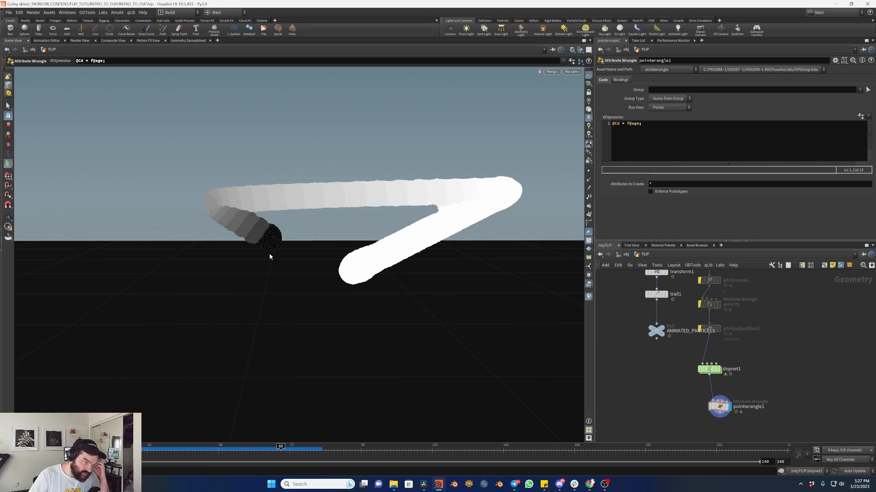
- Rewind, go back inside dopnet1 and enable Divergence by Attribute in the FLIP solver's Volume Motion settings
{"action": "mouse_move", "coordinate": [280, 449]}
{"action": "left_mouse_down"}
{"action": "mouse_move", "coordinate": [81, 449]}
{"action": "mouse_move", "coordinate": [312, 403]}
{"action": "mouse_move", "coordinate": [81, 434]}
{"action": "left_mouse_up"}
{"action": "double_click", "coordinate": [709, 369]}
{"action": "middle_click_drag", "start_coordinate": [783, 392], "coordinate": [772, 414]}
{"action": "scroll", "coordinate": [749, 338], "scroll_direction": "down", "scroll_amount": 1}
{"action": "middle_click_drag", "start_coordinate": [753, 358], "coordinate": [737, 328]}
{"action": "middle_click_drag", "start_coordinate": [737, 328], "coordinate": [763, 339]}
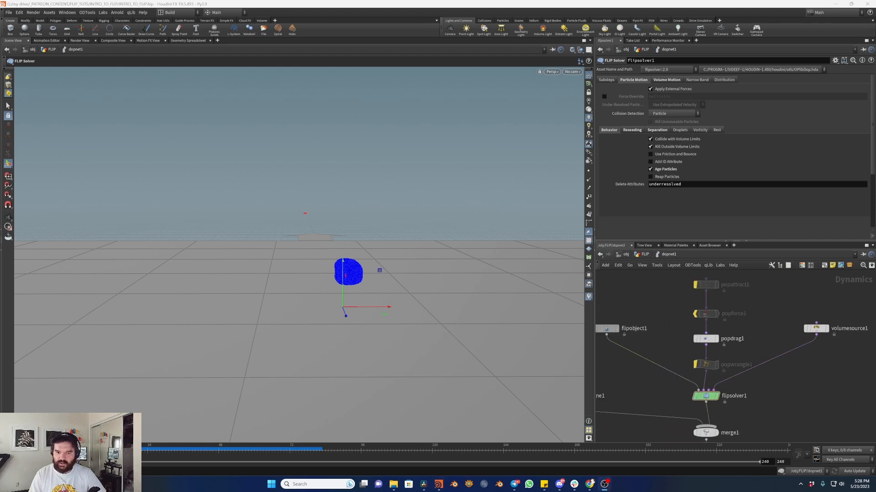
{"action": "left_click", "coordinate": [828, 403]}
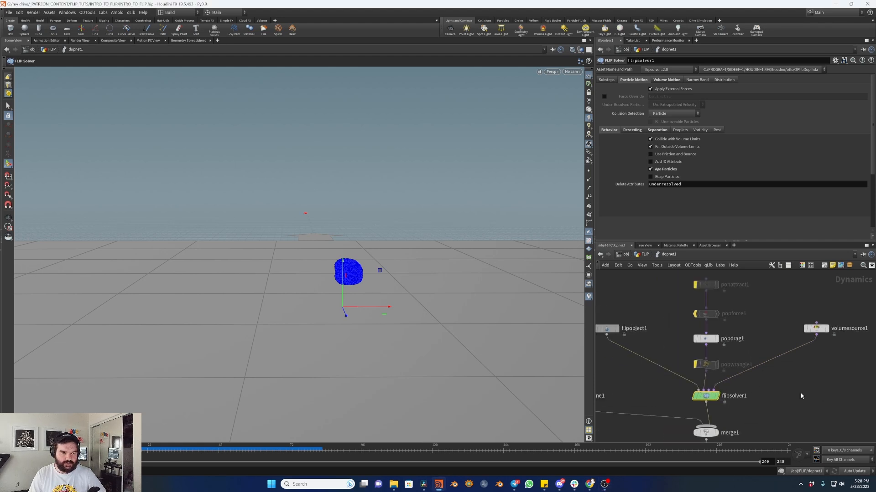
{"action": "left_click", "coordinate": [667, 80]}
{"action": "left_click", "coordinate": [711, 140]}
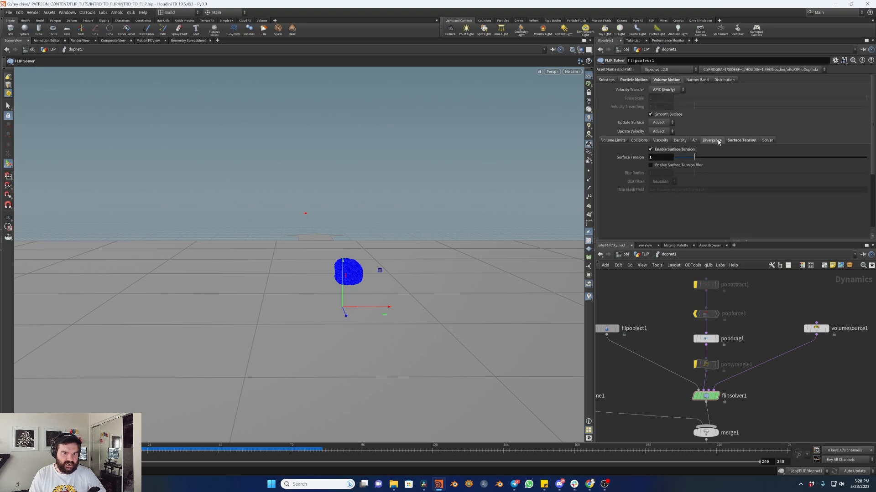
{"action": "left_click", "coordinate": [679, 150]}
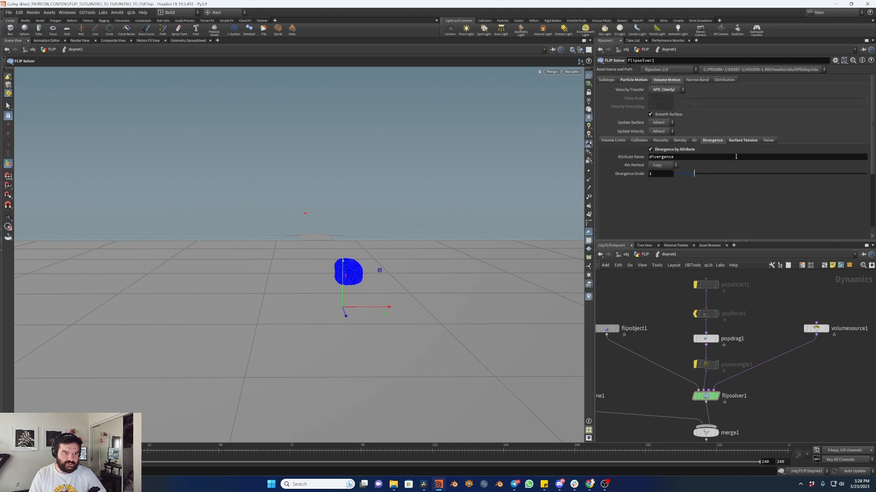
- Insert a new POP Wrangle between popdrag1 and the bypassed popwrangle1
{"action": "middle_click_drag", "start_coordinate": [762, 328], "coordinate": [777, 342]}
{"action": "key", "text": "Tab"}
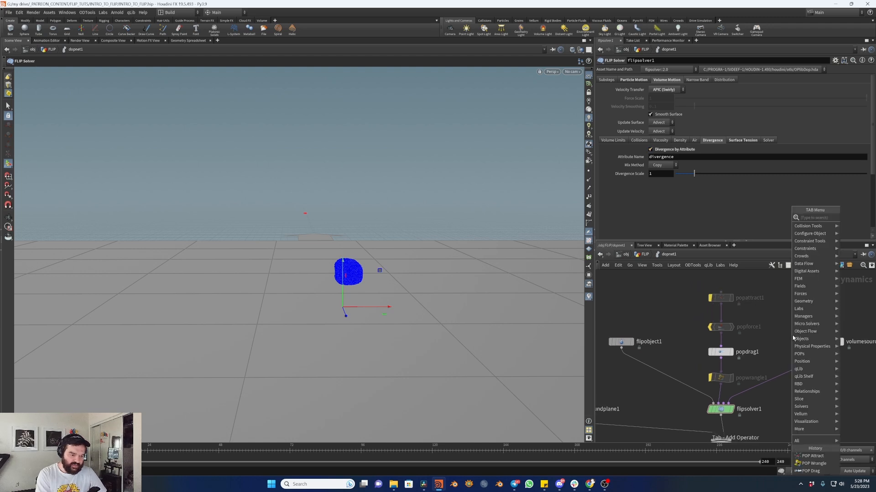
{"action": "type", "text": "popwran"}
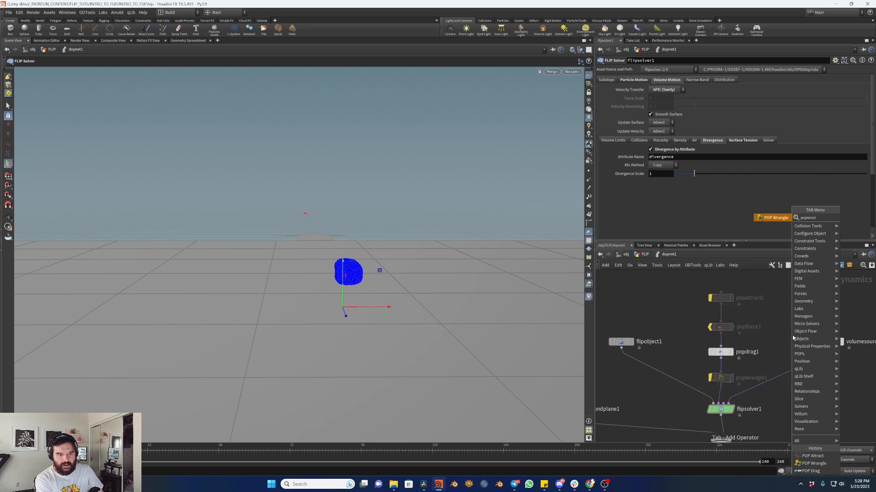
{"action": "key", "text": "Return"}
{"action": "left_click", "coordinate": [793, 337]}
{"action": "left_click_drag", "start_coordinate": [792, 336], "coordinate": [720, 377]}
{"action": "left_click", "coordinate": [666, 123]}
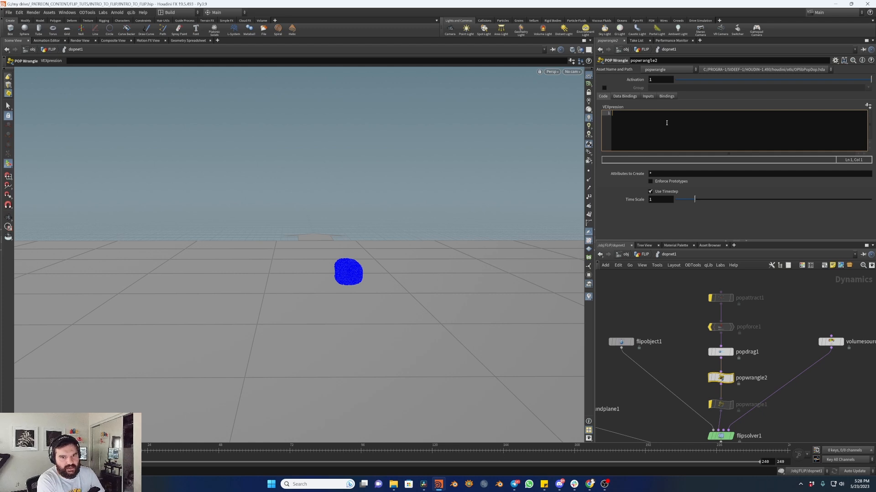
{"action": "type", "text": "f@divergence "}
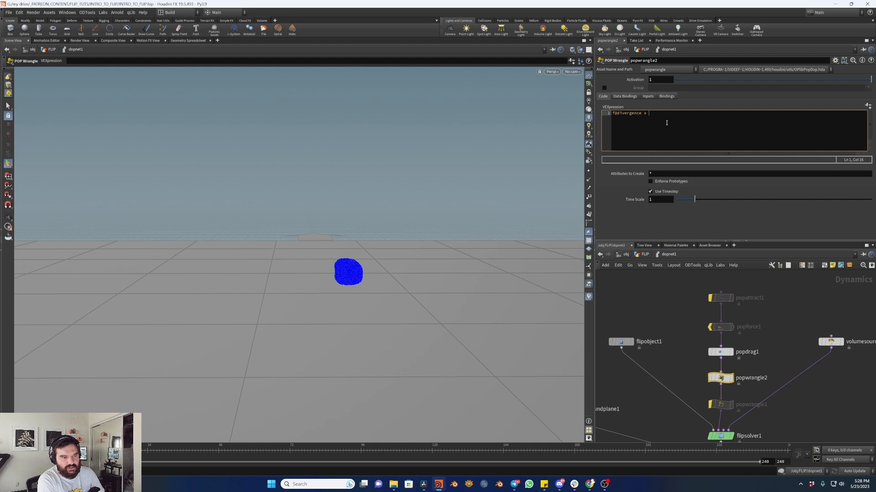
{"action": "type", "text": "= fit"}
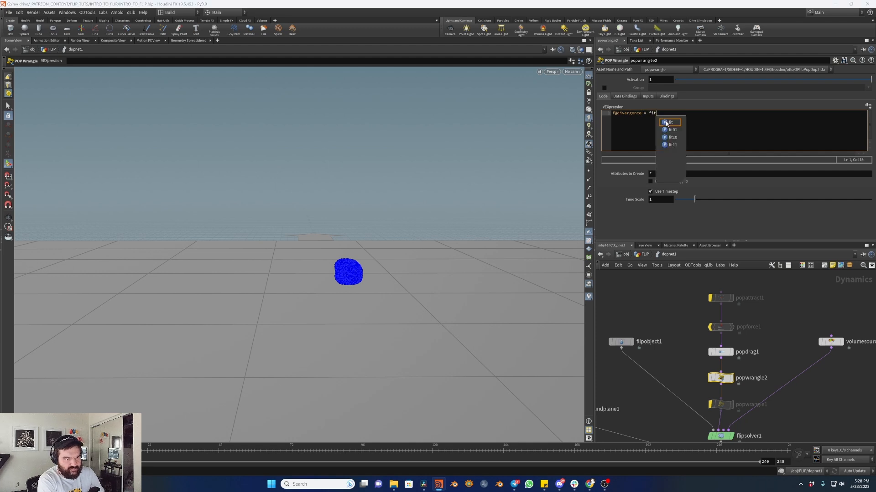
{"action": "type", "text": "(@age, ."}
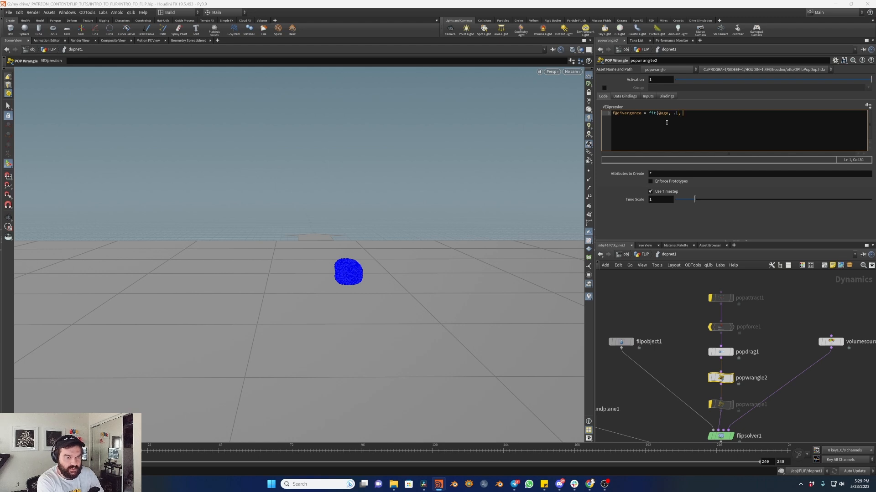
{"action": "type", "text": "1"}
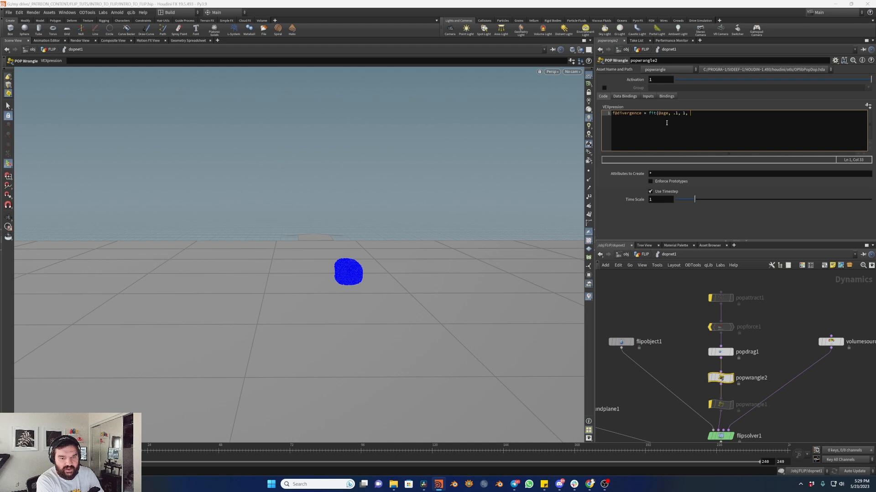
{"action": "type", "text": ", 5, 0"}
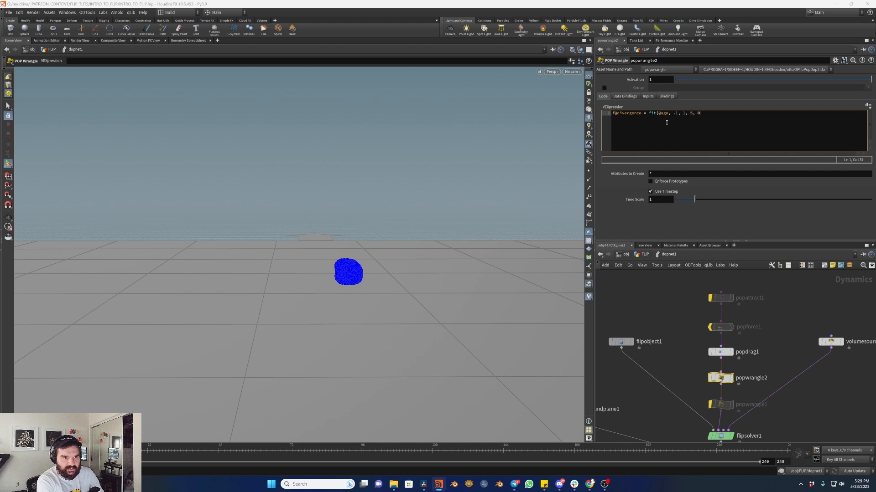
{"action": "type", "text": ");"}
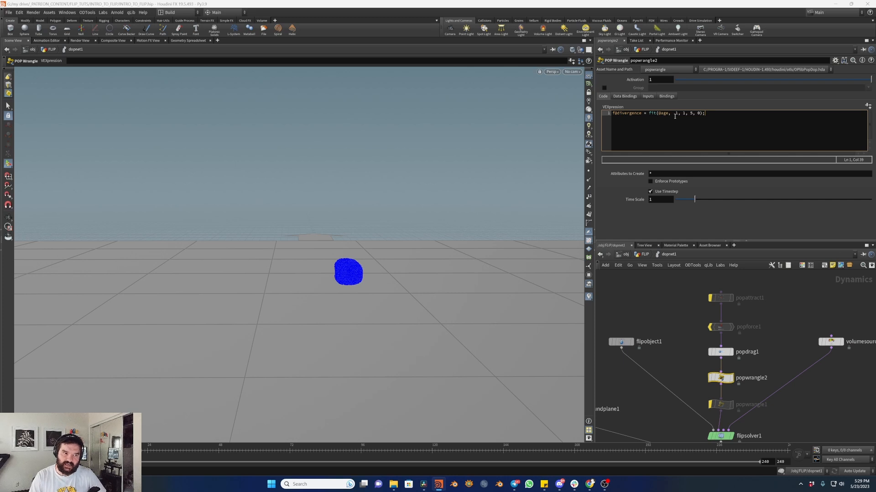
{"action": "left_click_drag", "start_coordinate": [678, 113], "coordinate": [684, 114]}
{"action": "left_click", "coordinate": [679, 114]}
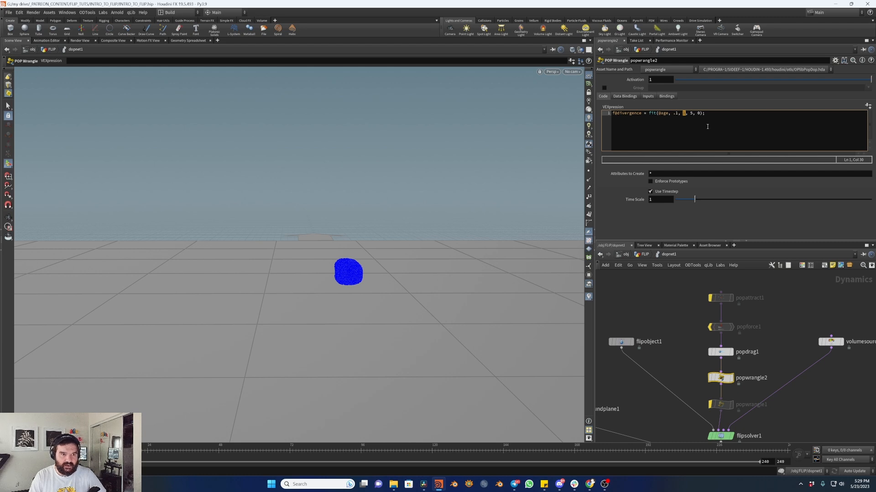
{"action": "left_click_drag", "start_coordinate": [701, 115], "coordinate": [699, 115]}
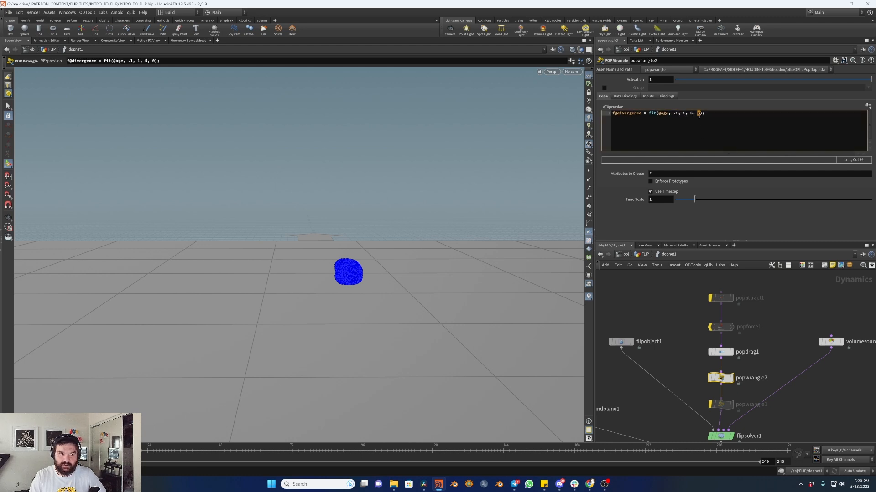
{"action": "left_click", "coordinate": [774, 381]}
- Enable Add Divergence Field in flipobject1's initial data and look over its guide visualization options
{"action": "middle_click_drag", "start_coordinate": [775, 353], "coordinate": [777, 338]}
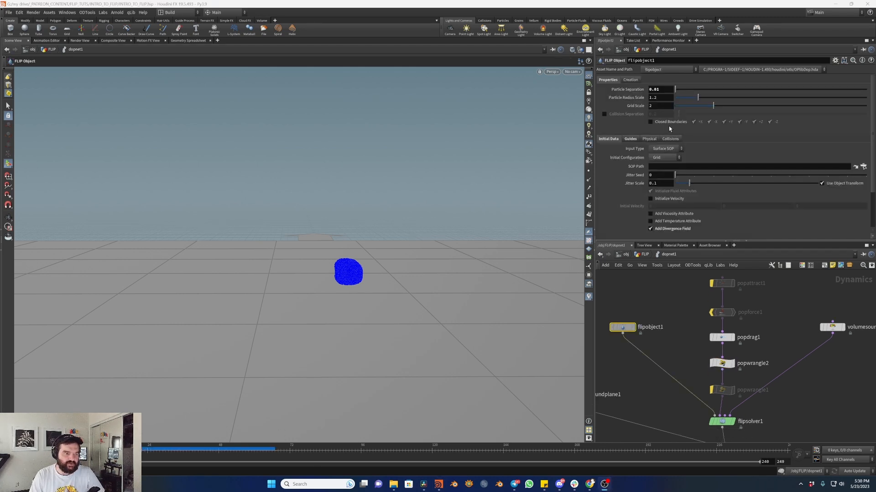
{"action": "left_click", "coordinate": [670, 228]}
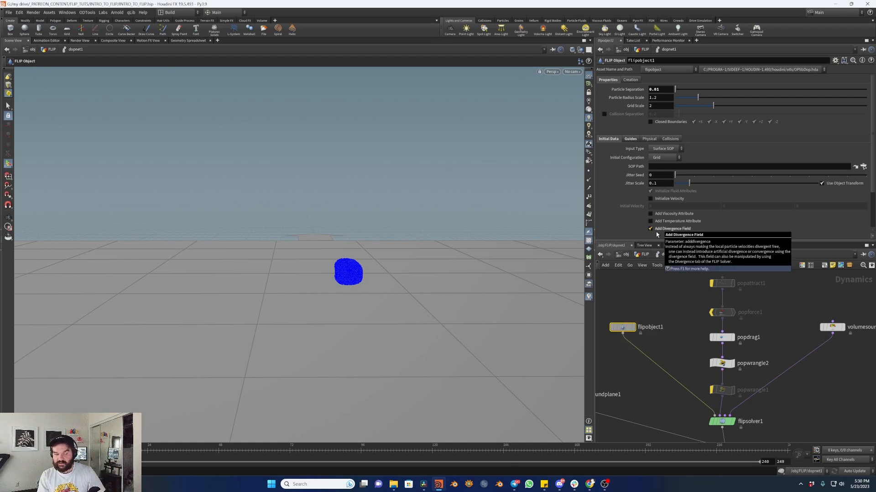
{"action": "left_click", "coordinate": [722, 421]}
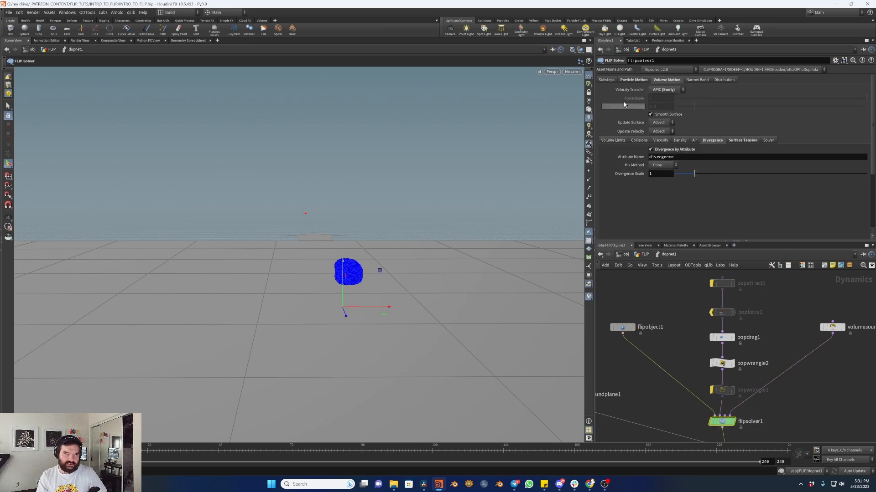
{"action": "left_click", "coordinate": [614, 141]}
{"action": "left_click", "coordinate": [623, 327]}
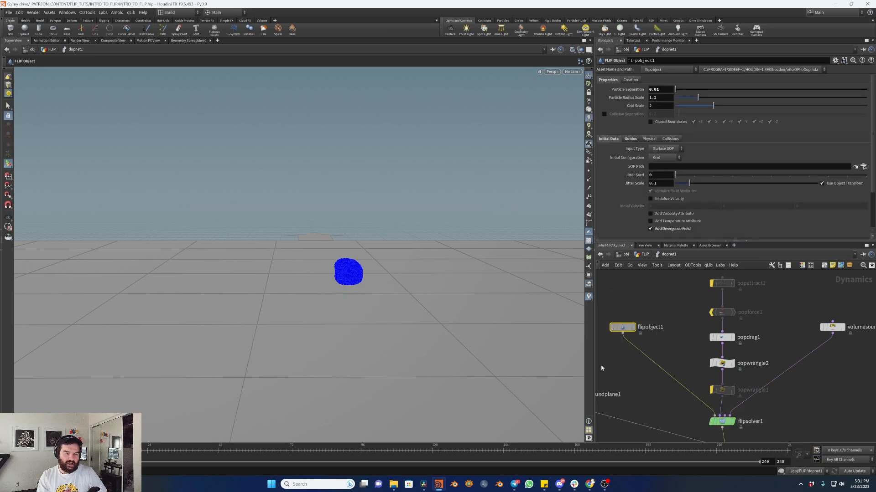
{"action": "left_click", "coordinate": [633, 140]}
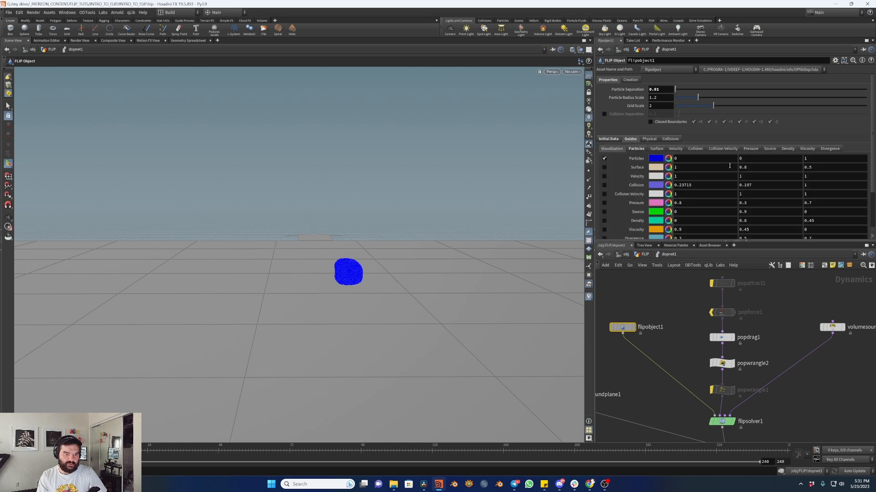
{"action": "scroll", "coordinate": [657, 220], "scroll_direction": "down", "scroll_amount": 3}
{"action": "scroll", "coordinate": [658, 220], "scroll_direction": "up", "scroll_amount": 2}
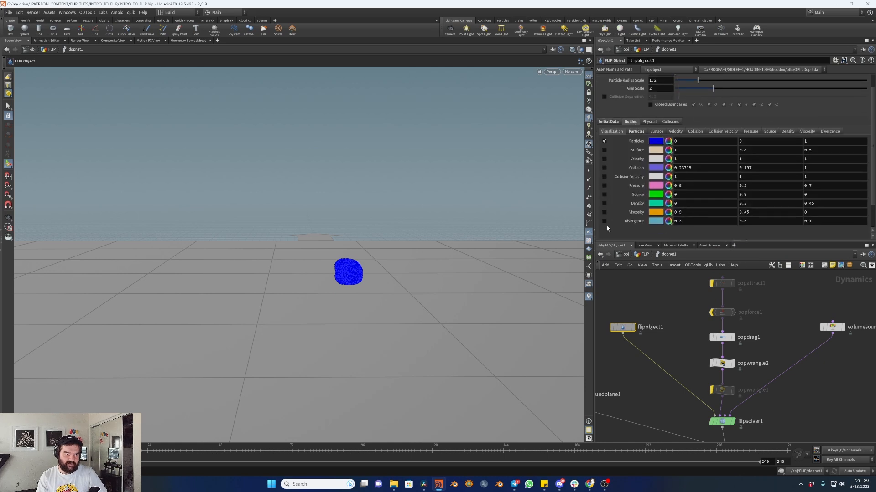
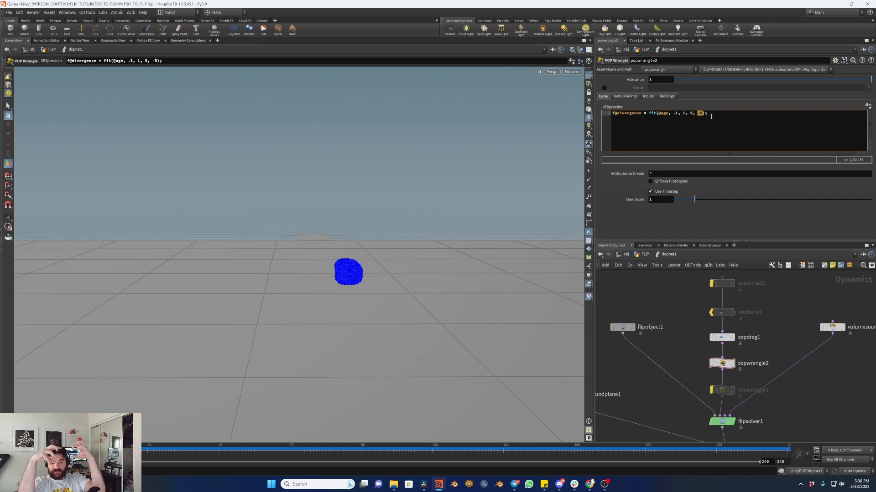
- Examine flipsolver1's particle Reseeding settings and play back the divergence-driven simulation
{"action": "left_click", "coordinate": [722, 421]}
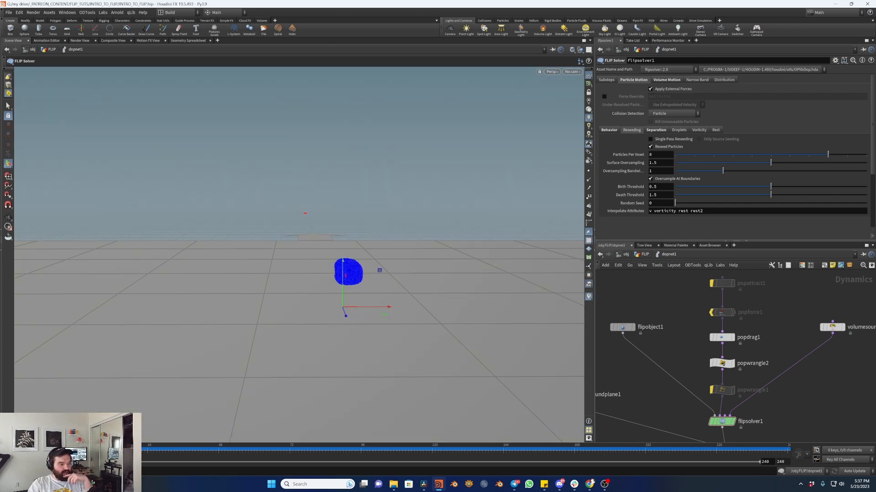
{"action": "key", "text": "Up"}
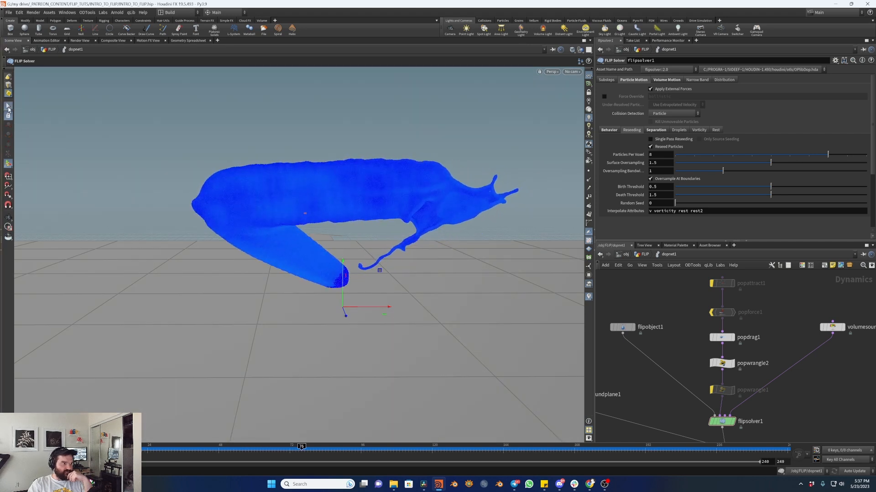
{"action": "key", "text": "s"}
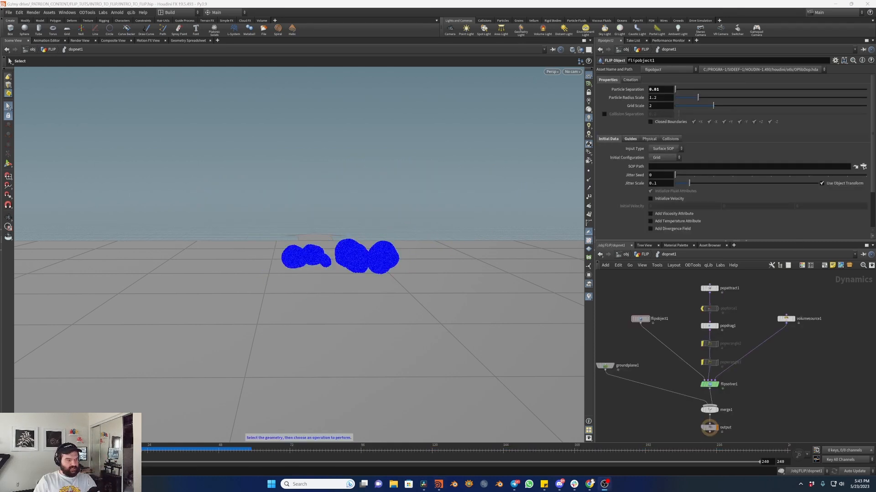
- Play and scrub the simulation with popattract1 active to review how the fluid blobs move
{"action": "key", "text": "Escape"}
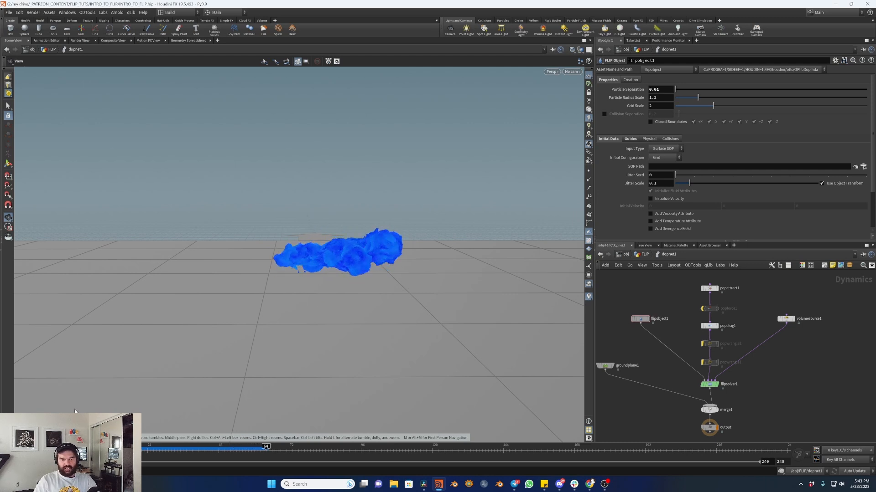
{"action": "key", "text": "s"}
{"action": "left_click_drag", "start_coordinate": [114, 448], "coordinate": [81, 445]}
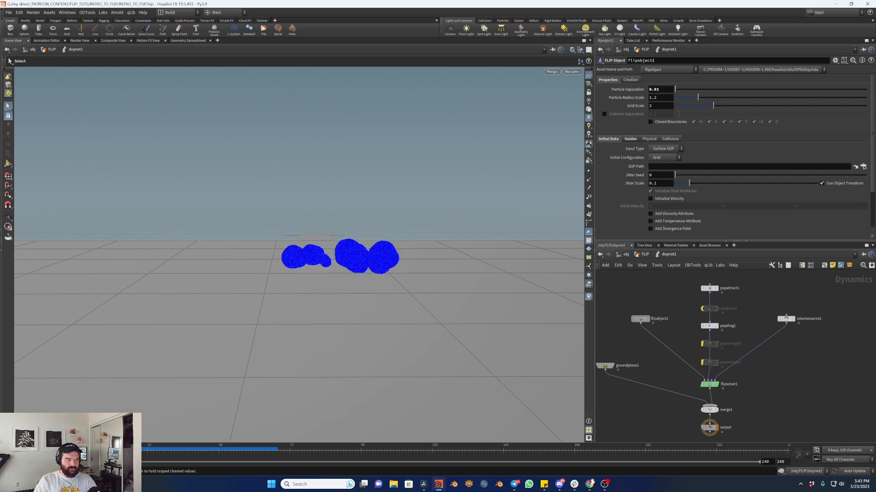
{"action": "left_click", "coordinate": [35, 450]}
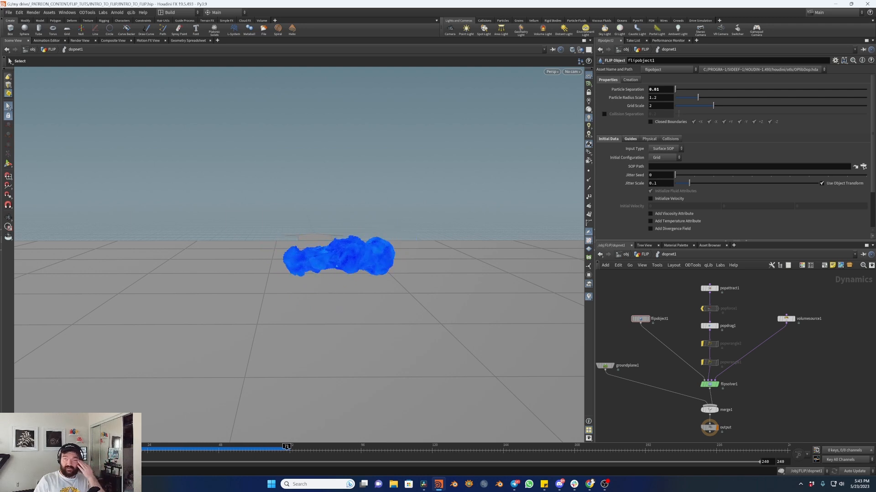
{"action": "left_click_drag", "start_coordinate": [196, 449], "coordinate": [150, 447]}
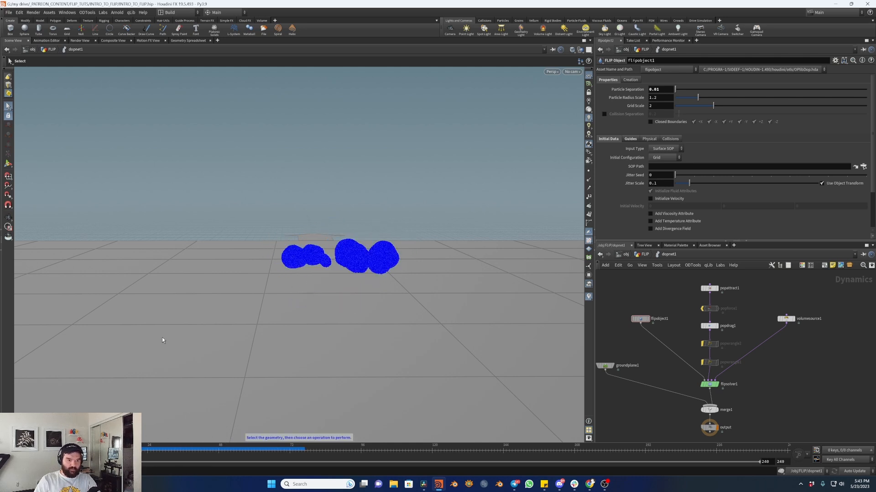
- Turn off Reseed Particles in flipsolver1's Particle Motion settings inside dopnet1
{"action": "left_click", "coordinate": [645, 255]}
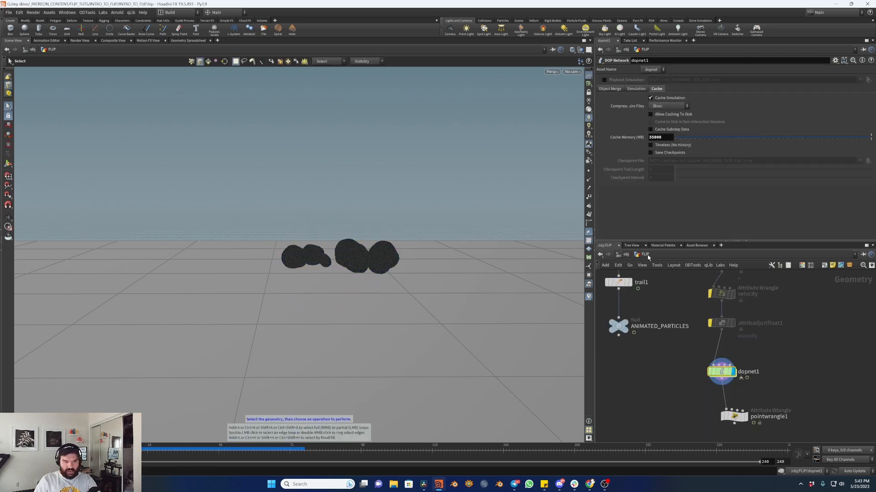
{"action": "double_click", "coordinate": [721, 371]}
{"action": "left_click", "coordinate": [705, 385]}
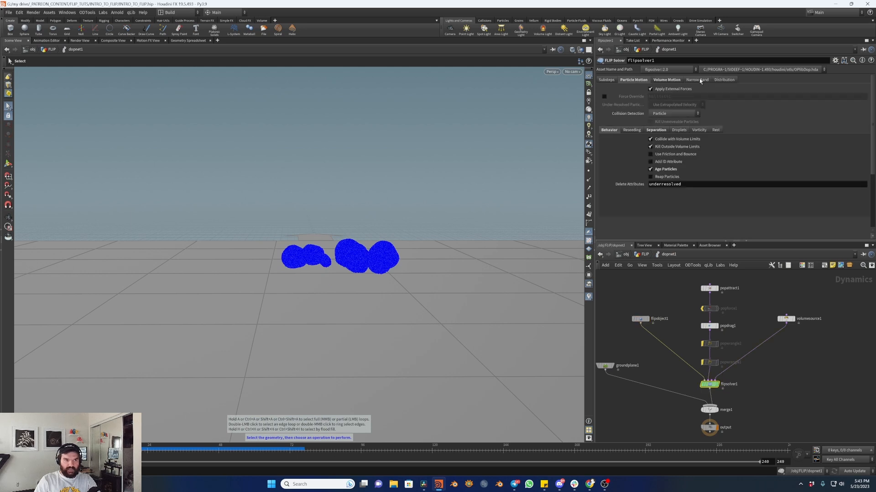
{"action": "left_click", "coordinate": [625, 131]}
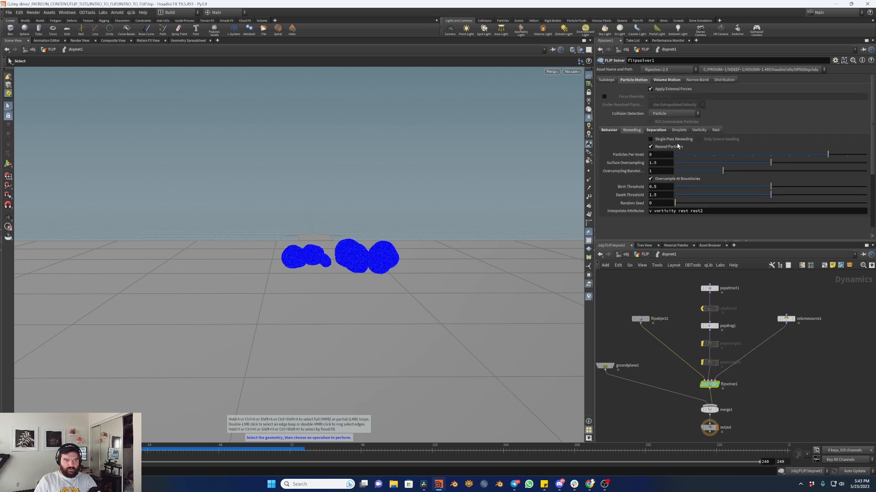
{"action": "left_click", "coordinate": [660, 147]}
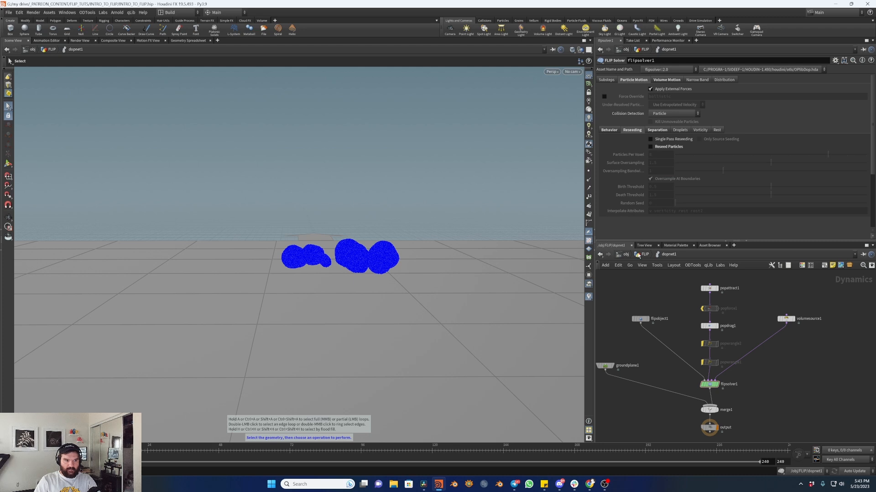
- Return to the FLIP geometry network, insert a Rest Position node between attribadjustfloat1 and dopnet1, and display it
{"action": "left_click", "coordinate": [639, 254]}
{"action": "scroll", "coordinate": [781, 365], "scroll_direction": "up", "scroll_amount": 3}
{"action": "key", "text": "Tab"}
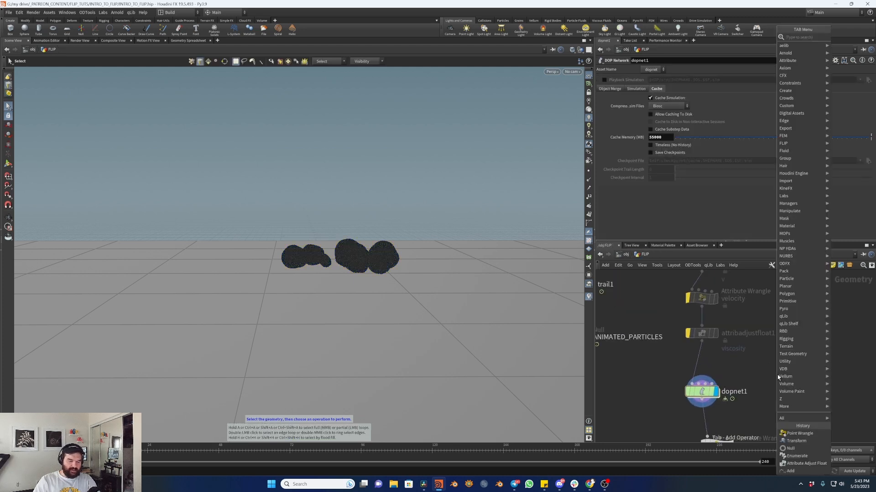
{"action": "type", "text": "rest"}
{"action": "key", "text": "Return"}
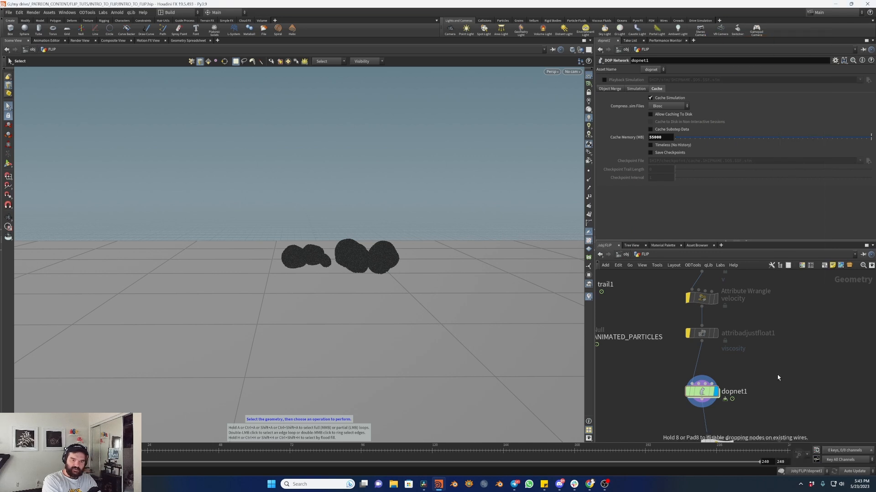
{"action": "left_click", "coordinate": [706, 360]}
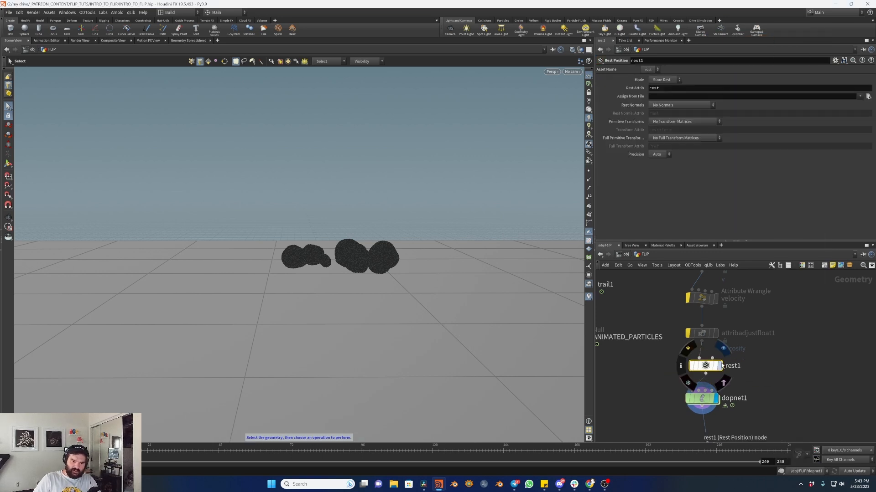
{"action": "middle_click", "coordinate": [706, 363]}
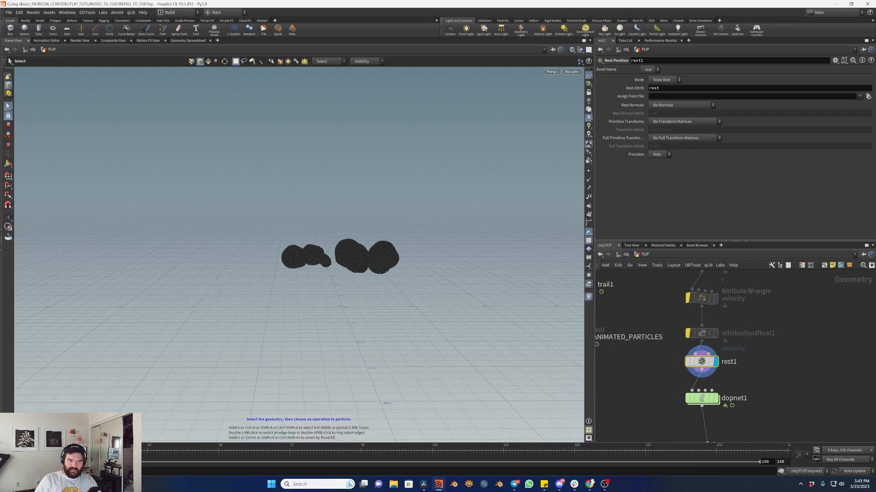
{"action": "middle_click_drag", "start_coordinate": [755, 358], "coordinate": [752, 351]}
{"action": "left_click_drag", "start_coordinate": [772, 337], "coordinate": [631, 377]}
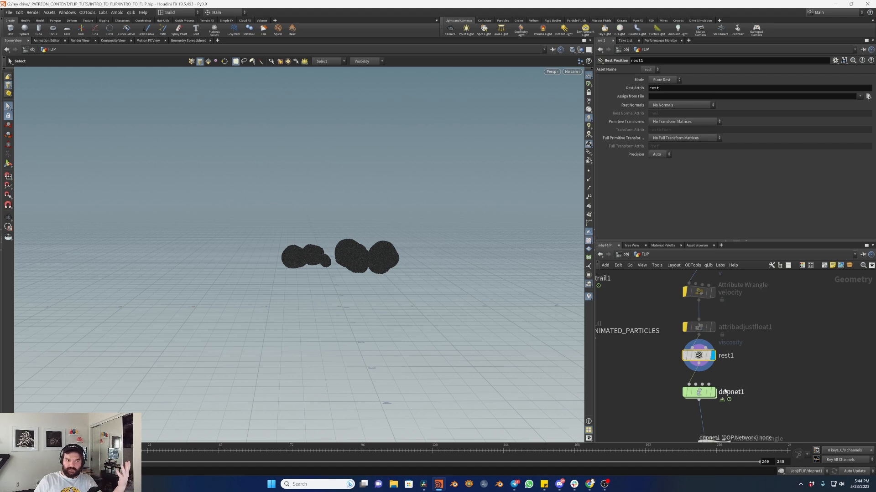
- Display dopnet1, scrub its simulation from inside to about frame 104, and return to the FLIP geometry network
{"action": "left_click", "coordinate": [712, 393]}
{"action": "left_click", "coordinate": [698, 392]}
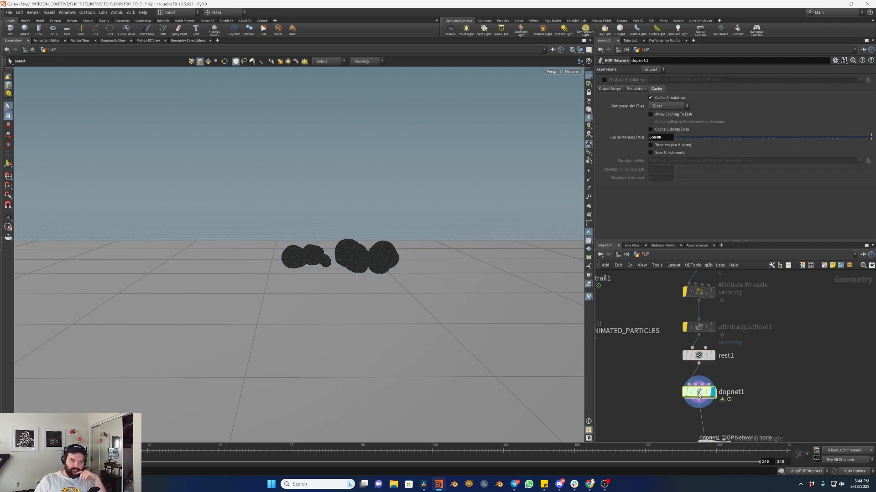
{"action": "double_click", "coordinate": [699, 393]}
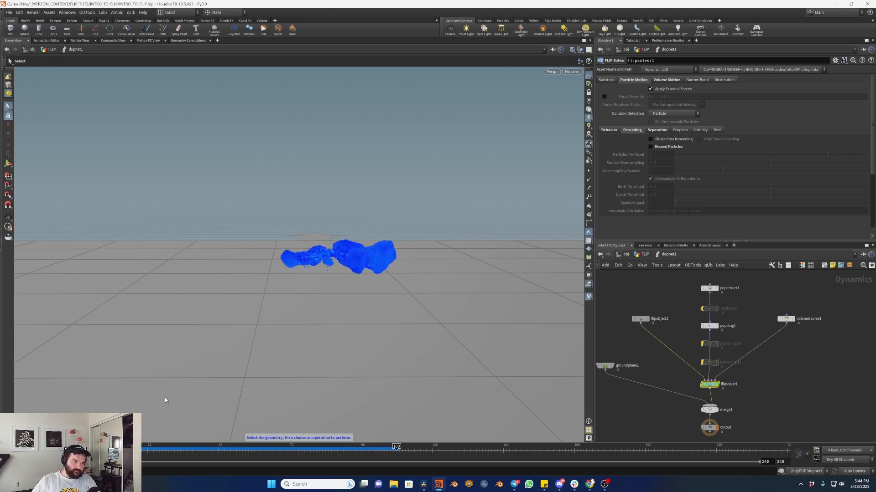
{"action": "left_click_drag", "start_coordinate": [147, 449], "coordinate": [384, 446]}
{"action": "left_click", "coordinate": [645, 254]}
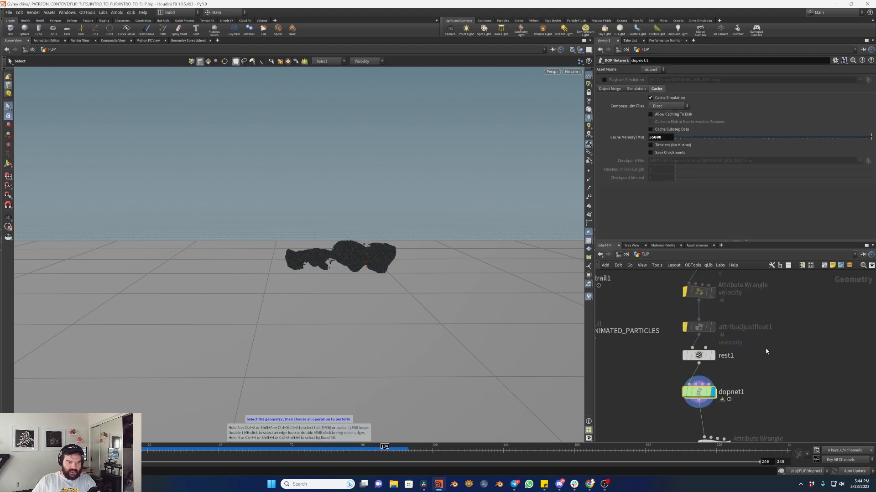
{"action": "mouse_move", "coordinate": [701, 408]}
{"action": "left_click_drag", "start_coordinate": [701, 408], "coordinate": [692, 409]}
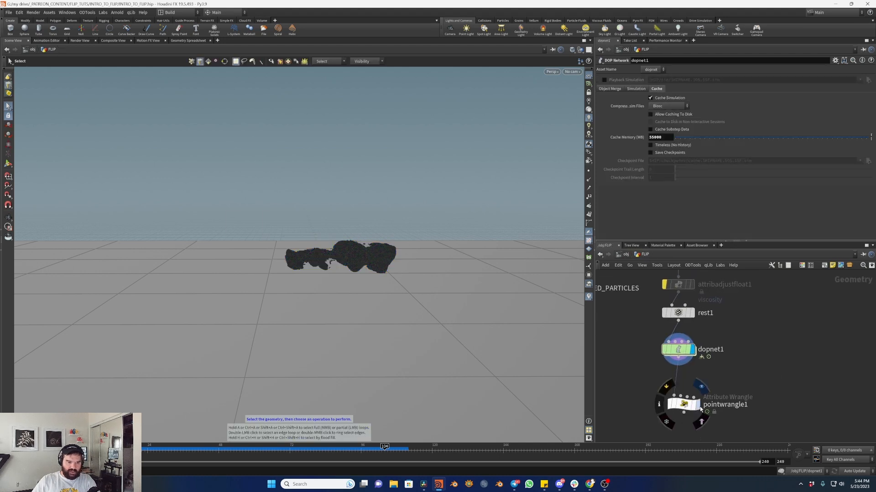
{"action": "left_click", "coordinate": [697, 405]}
{"action": "left_click_drag", "start_coordinate": [710, 143], "coordinate": [632, 134]}
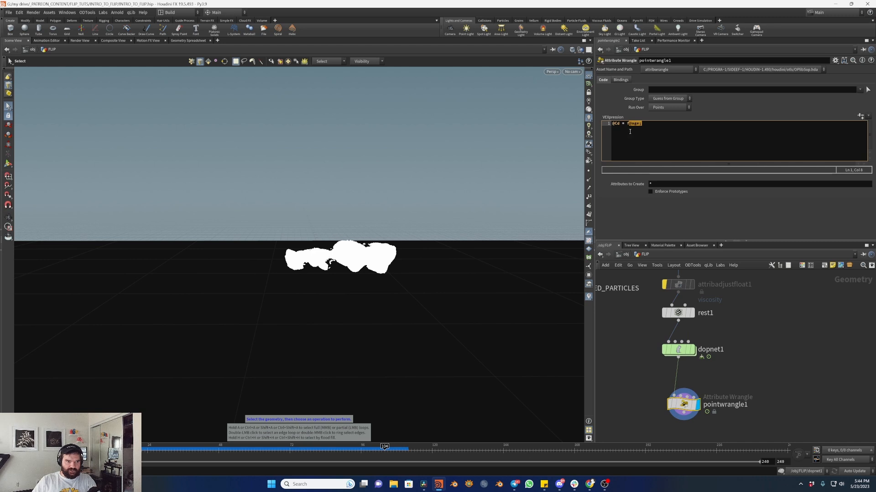
{"action": "type", "text": "@rest"}
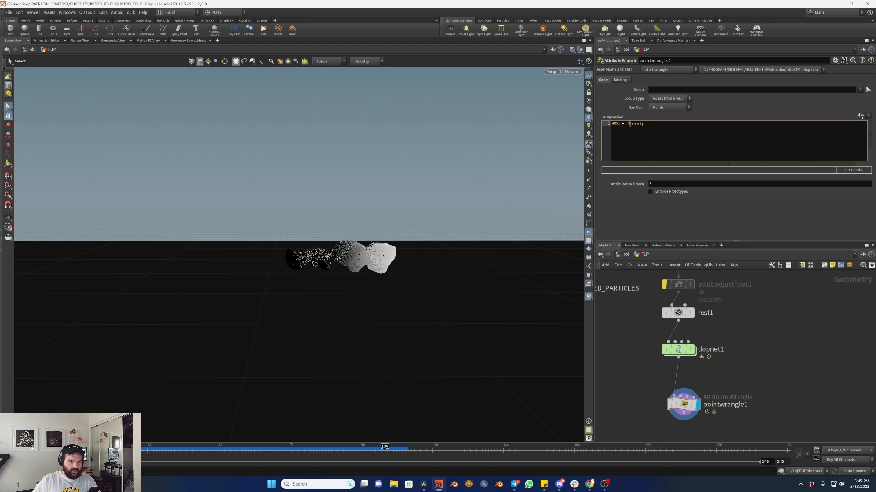
{"action": "type", "text": "v"}
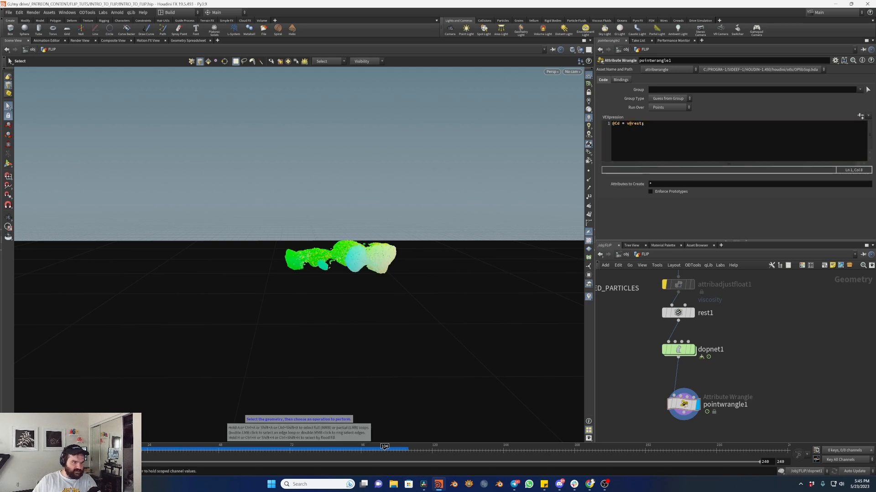
{"action": "left_click_drag", "start_coordinate": [155, 431], "coordinate": [395, 384]}
- Add an Attribute Noise Vector node below pointwrangle1 in the FLIP geometry network
{"action": "middle_click_drag", "start_coordinate": [764, 398], "coordinate": [780, 368]}
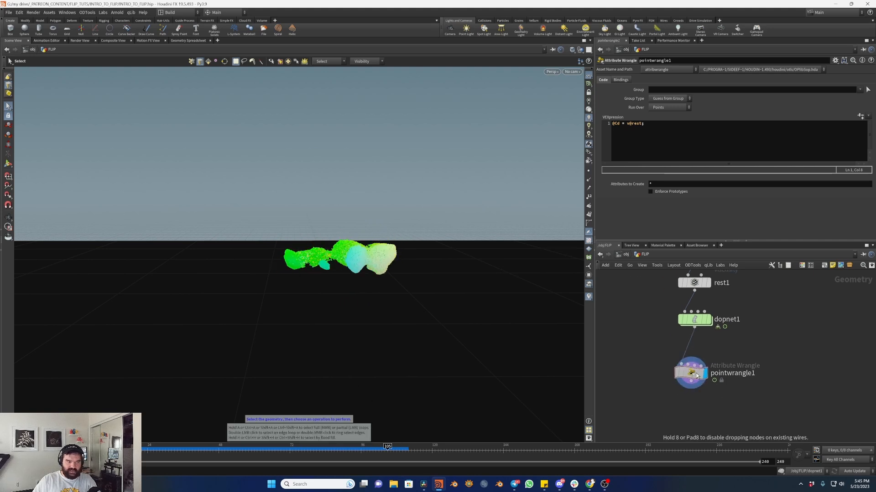
{"action": "key", "text": "Tab"}
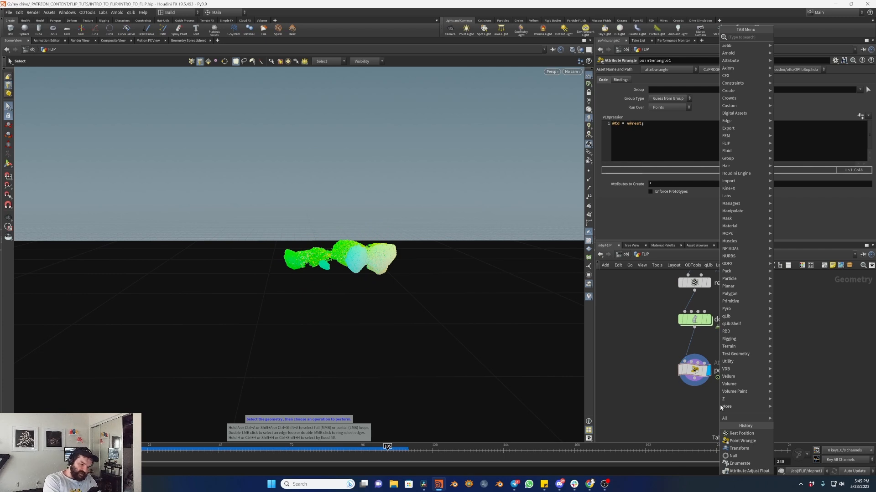
{"action": "type", "text": "attribute noise"}
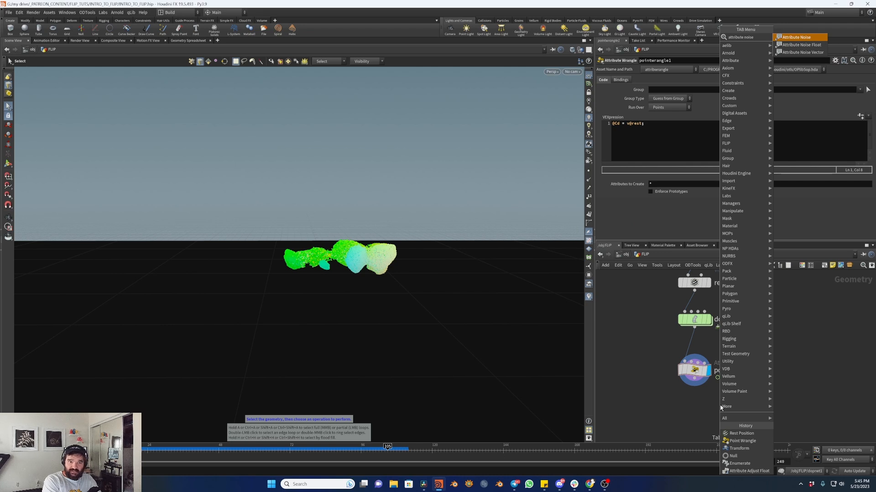
{"action": "key", "text": "Down"}
{"action": "key", "text": "Down"}
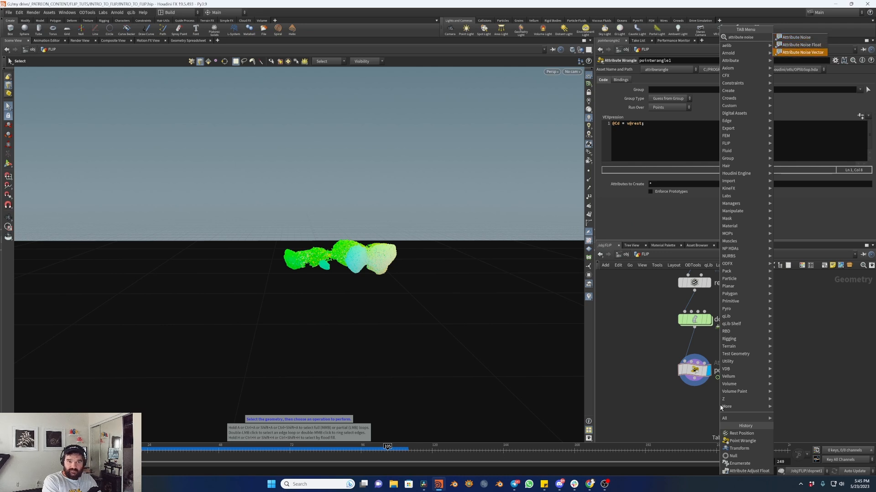
{"action": "key", "text": "Return"}
{"action": "left_click", "coordinate": [720, 407]}
{"action": "scroll", "coordinate": [634, 130], "scroll_direction": "up", "scroll_amount": 2}
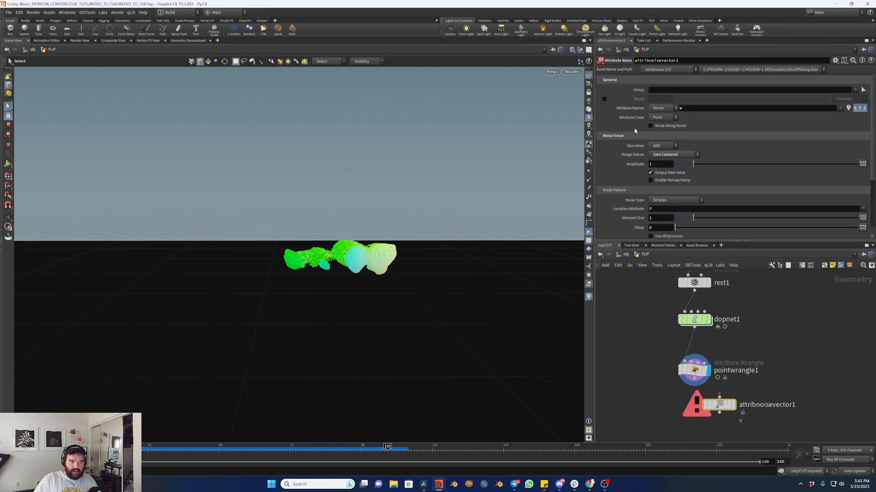
- Wire attribnoisevector1 into the chain and display it, then delete pointwrangle1 so the noise follows dopnet1 directly
{"action": "left_click_drag", "start_coordinate": [719, 397], "coordinate": [694, 378]}
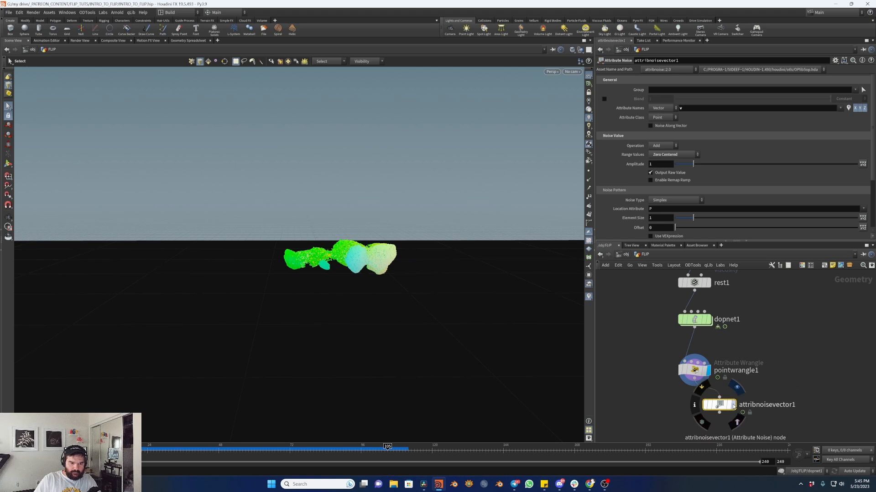
{"action": "key", "text": "r"}
{"action": "left_click", "coordinate": [721, 410]}
{"action": "left_click", "coordinate": [694, 369]}
{"action": "key", "text": "Delete"}
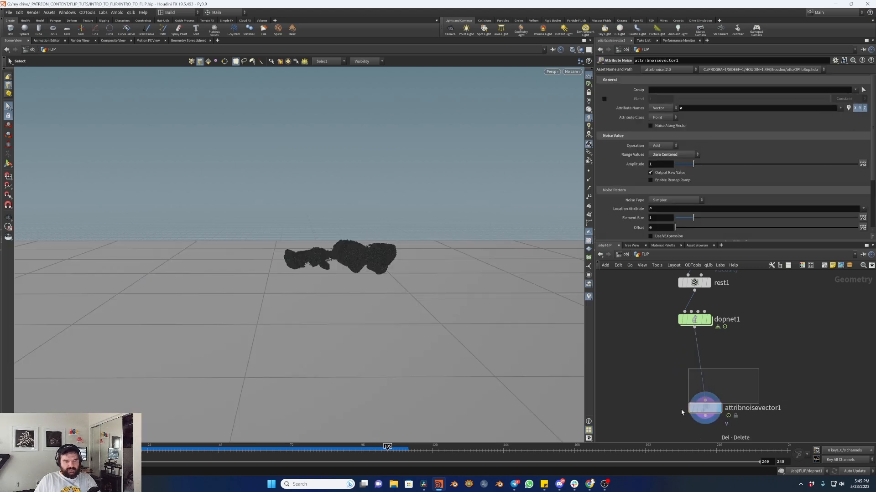
- Set attribnoisevector1's attribute name to Cd, try the Positive range values, and return them to Zero Centered
{"action": "double_click", "coordinate": [698, 110]}
{"action": "type", "text": "Cd"}
{"action": "left_click", "coordinate": [795, 351]}
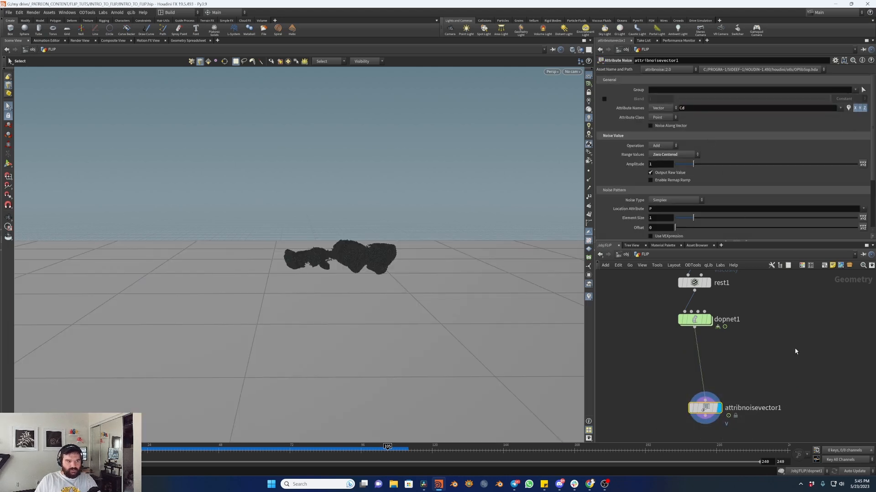
{"action": "left_click", "coordinate": [674, 154]}
{"action": "left_click", "coordinate": [672, 161]}
{"action": "left_click", "coordinate": [677, 155]}
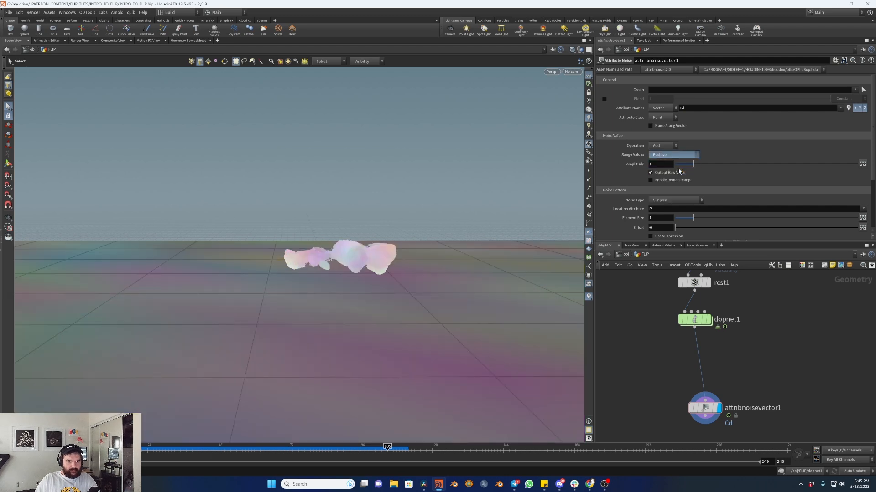
{"action": "left_click", "coordinate": [679, 170]}
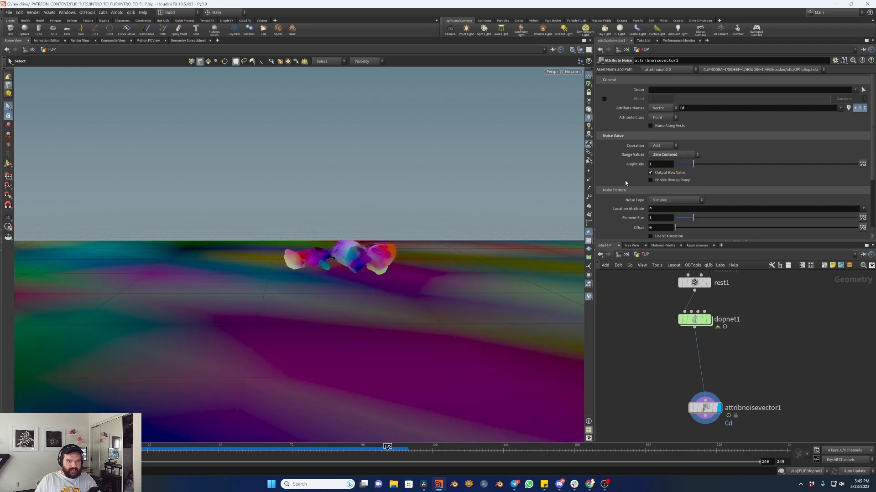
- Set the noise pattern's Location Attribute to rest on attribnoisevector1
{"action": "scroll", "coordinate": [625, 190], "scroll_direction": "down", "scroll_amount": 4}
{"action": "scroll", "coordinate": [618, 153], "scroll_direction": "up", "scroll_amount": 2}
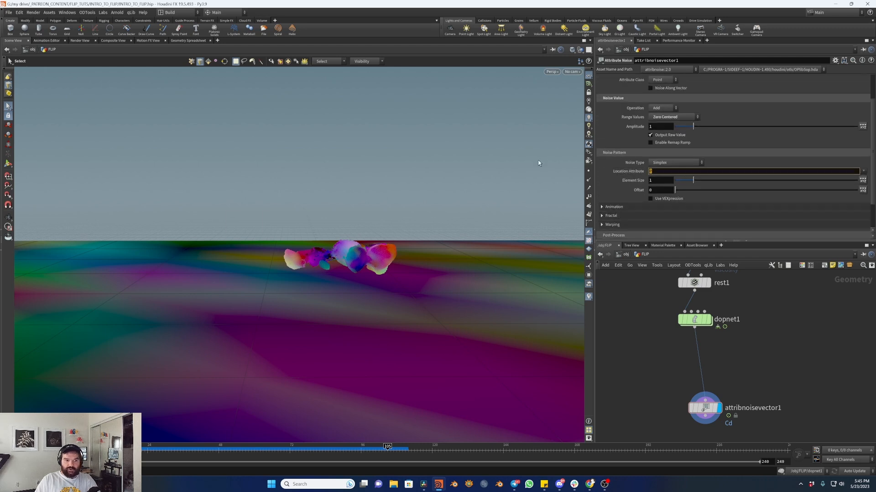
{"action": "type", "text": "rest"}
{"action": "key", "text": "Return"}
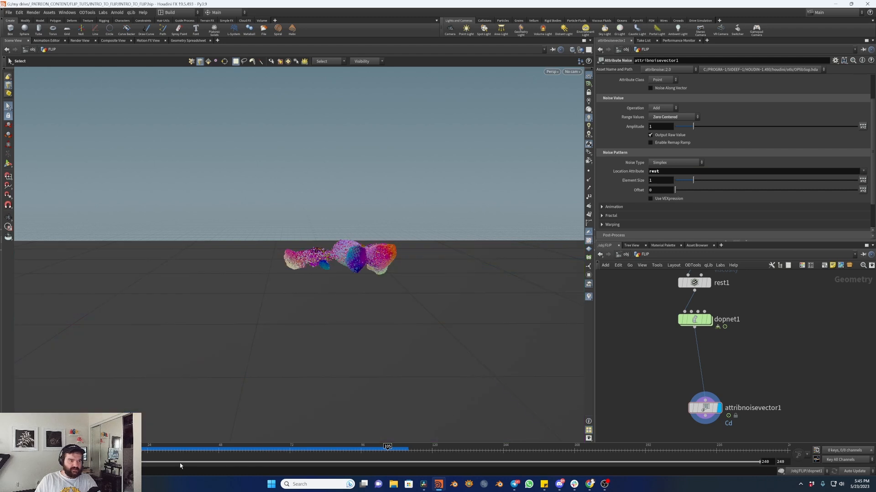
- Scrub through the simulation timeline to check how the noise colours move with the fluid particles
{"action": "left_click_drag", "start_coordinate": [231, 449], "coordinate": [92, 455]}
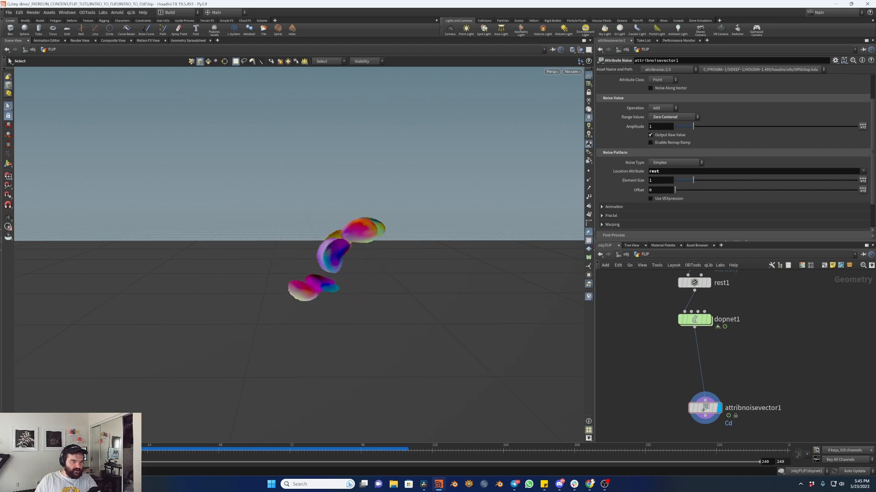
{"action": "key", "text": "Escape"}
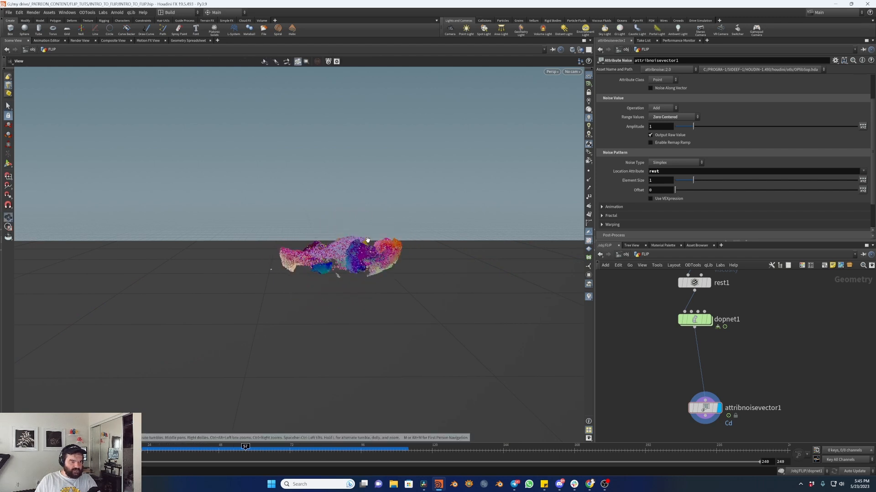
{"action": "key", "text": "s"}
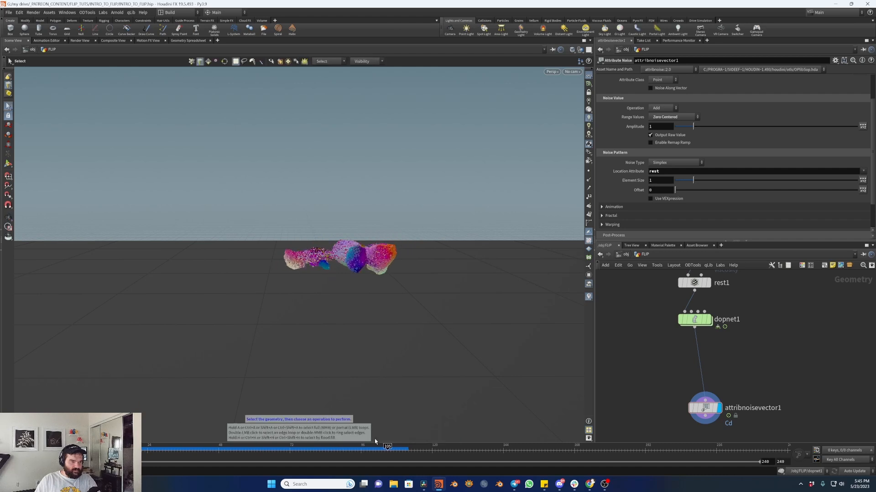
{"action": "left_click_drag", "start_coordinate": [149, 454], "coordinate": [387, 344]}
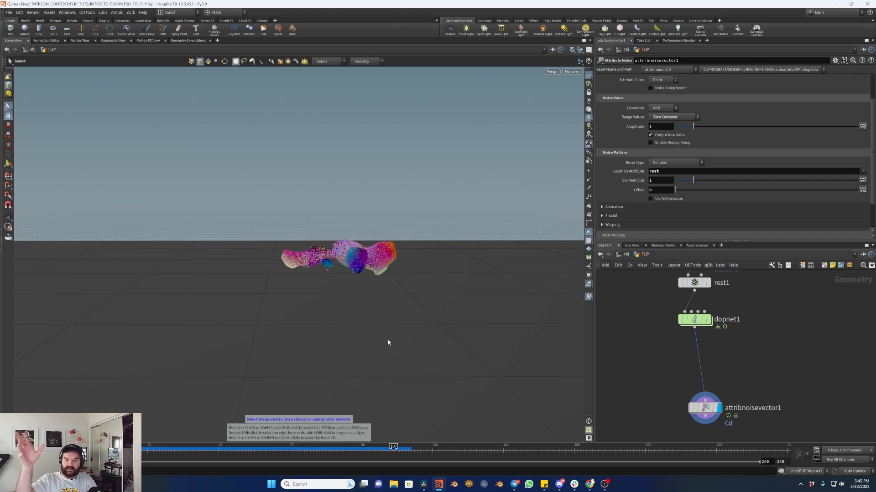
{"action": "left_click_drag", "start_coordinate": [188, 448], "coordinate": [391, 448]}
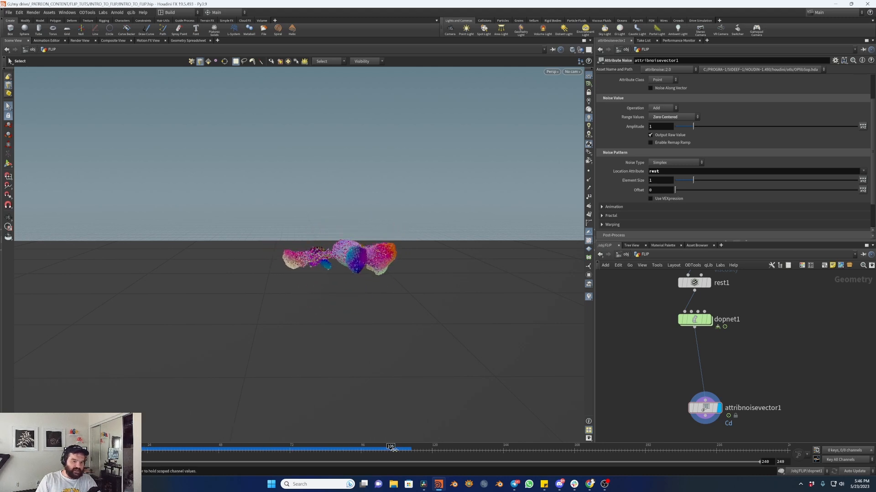
- Move the attribnoisevector1 node up below dopnet1 and off to the side as a separate branch
{"action": "left_click_drag", "start_coordinate": [712, 408], "coordinate": [701, 361]}
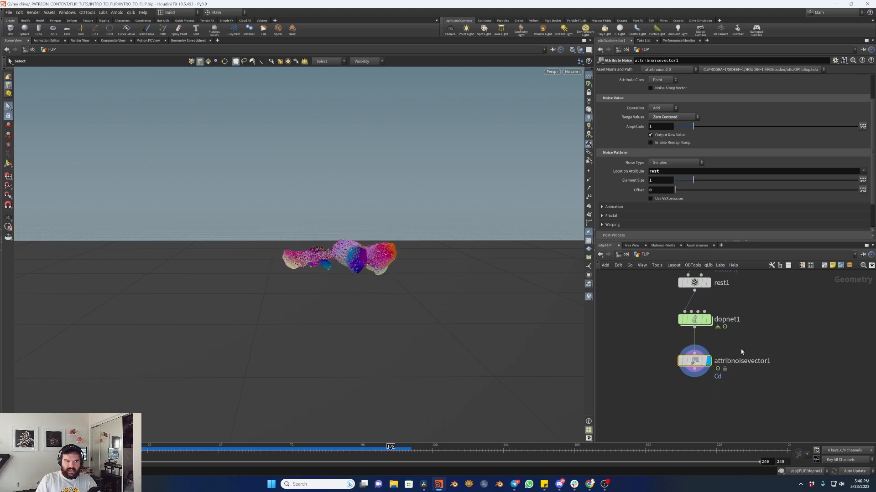
{"action": "middle_click_drag", "start_coordinate": [782, 333], "coordinate": [825, 357]}
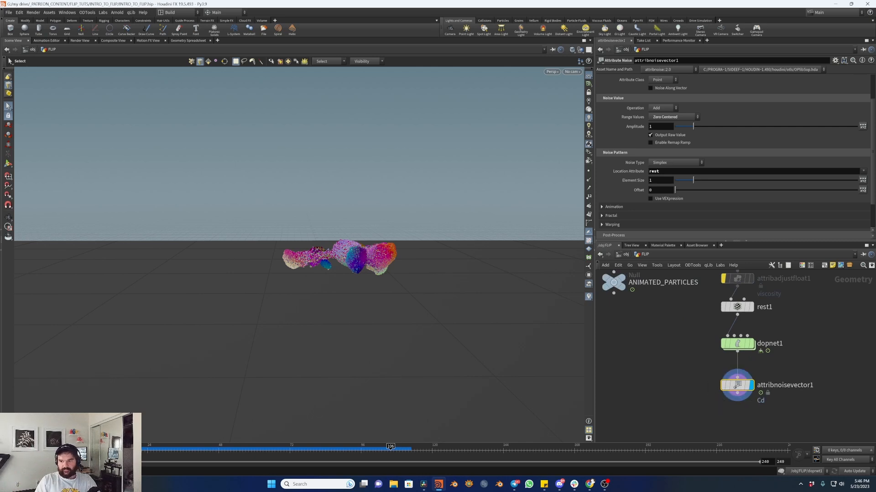
{"action": "mouse_move", "coordinate": [739, 384]}
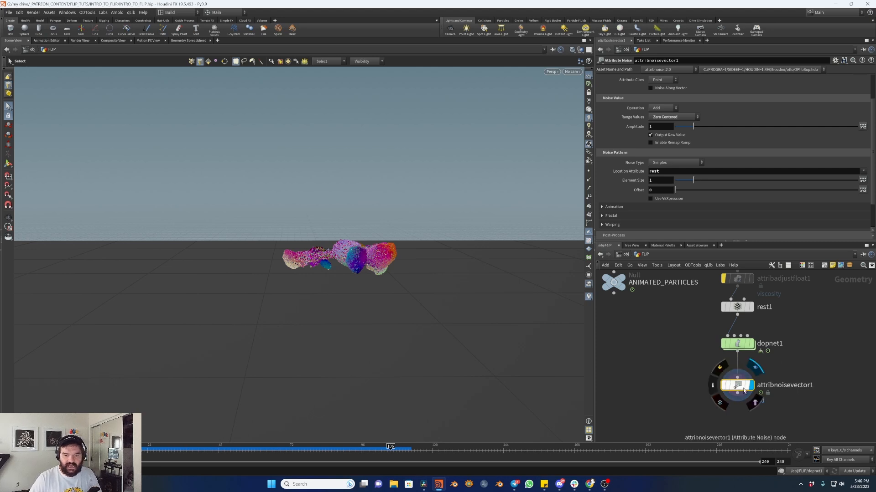
{"action": "left_click_drag", "start_coordinate": [729, 384], "coordinate": [641, 387]}
{"action": "middle_click_drag", "start_coordinate": [768, 385], "coordinate": [733, 382]}
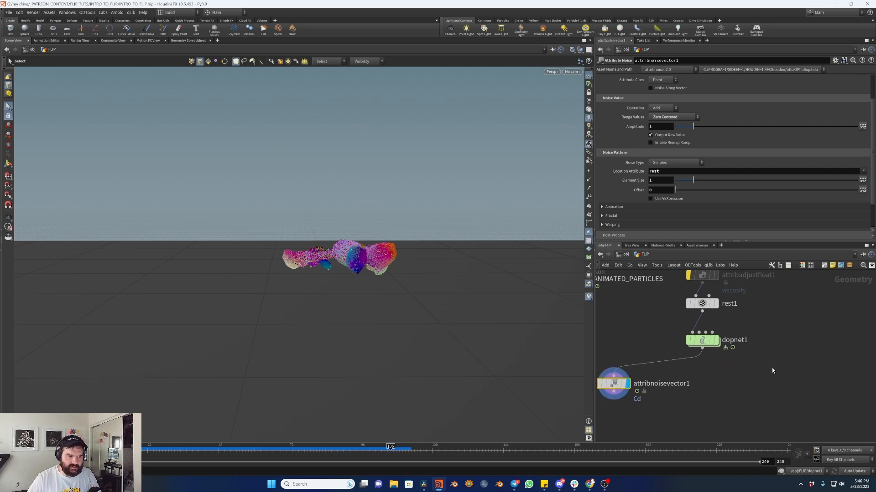
{"action": "middle_click_drag", "start_coordinate": [786, 364], "coordinate": [832, 364]}
- Set the object merge filter of dopnet1 to *flip*
{"action": "left_click", "coordinate": [748, 340]}
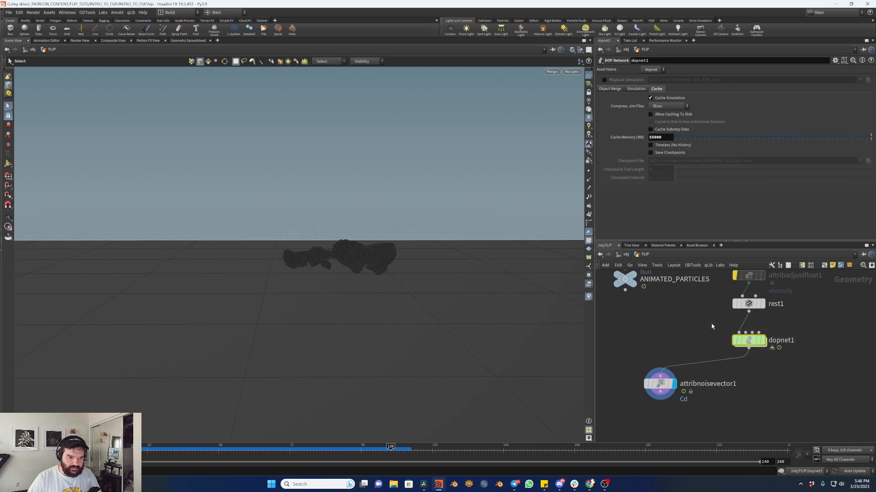
{"action": "left_click", "coordinate": [635, 88]}
{"action": "left_click", "coordinate": [609, 89]}
{"action": "left_click", "coordinate": [657, 88]}
{"action": "left_click", "coordinate": [610, 89]}
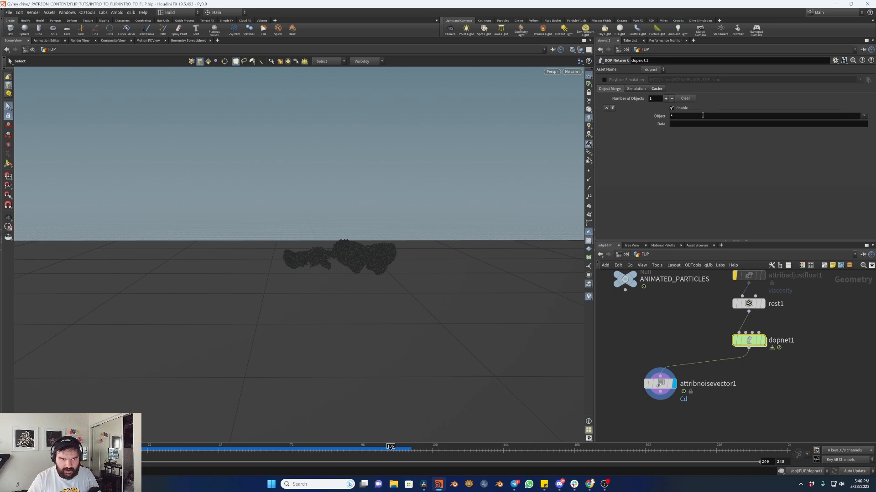
{"action": "left_click", "coordinate": [705, 118]}
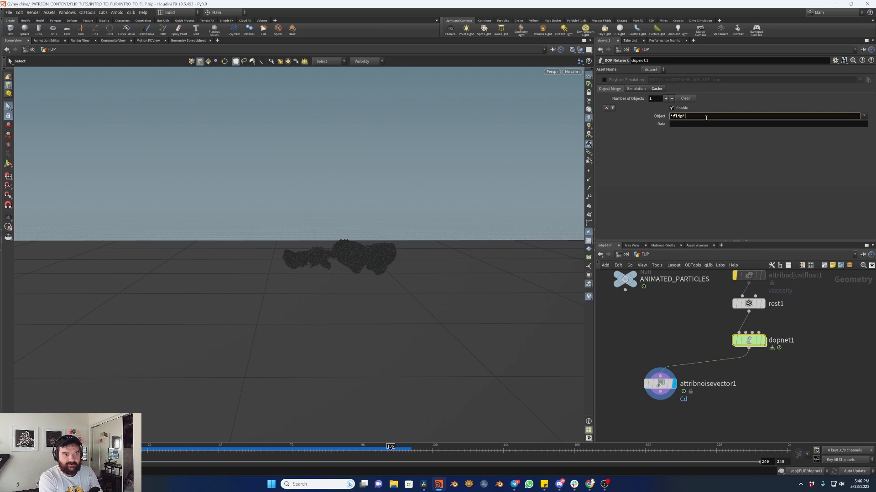
{"action": "key", "text": "Return"}
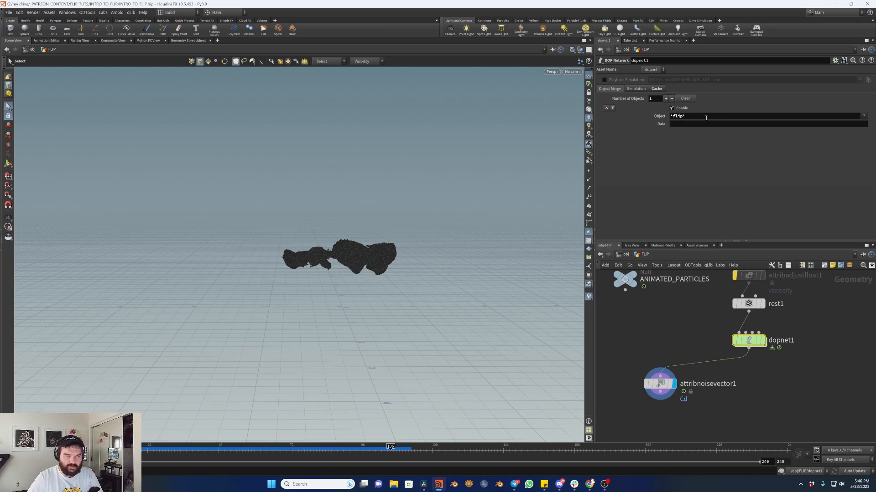
- Replace the object merge filter of dopnet1 with flipobject1, chosen from the simulation's object list
{"action": "left_click_drag", "start_coordinate": [690, 119], "coordinate": [661, 117]}
{"action": "left_click", "coordinate": [709, 119]}
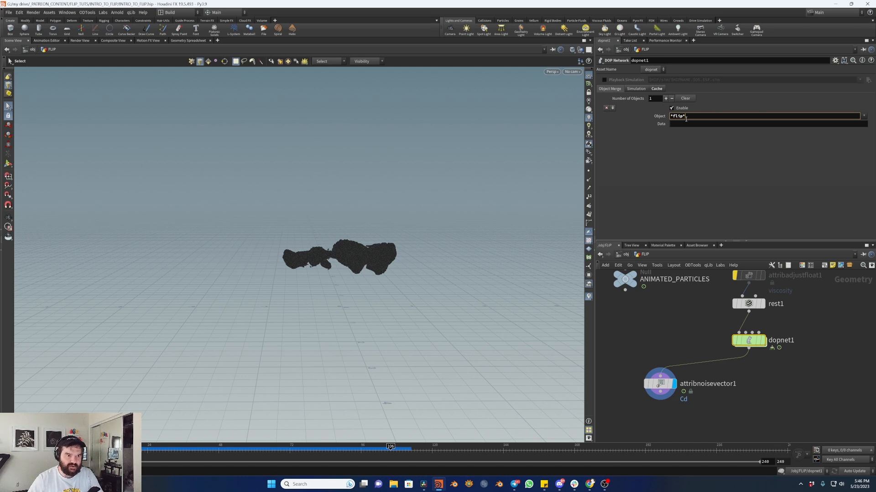
{"action": "left_click_drag", "start_coordinate": [689, 117], "coordinate": [651, 116]}
{"action": "left_click", "coordinate": [863, 116]}
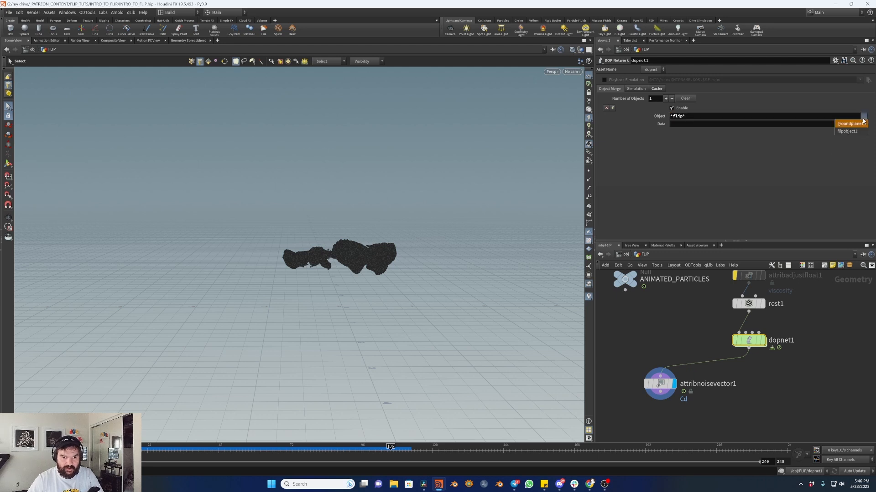
{"action": "left_click", "coordinate": [854, 134]}
{"action": "left_click", "coordinate": [690, 117]}
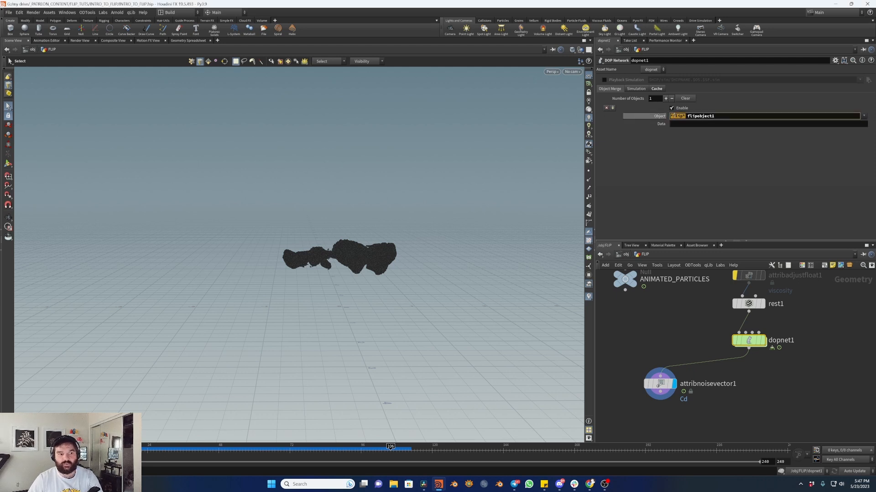
{"action": "left_click_drag", "start_coordinate": [688, 117], "coordinate": [671, 111]}
{"action": "key", "text": "BackSpace"}
{"action": "key", "text": "Return"}
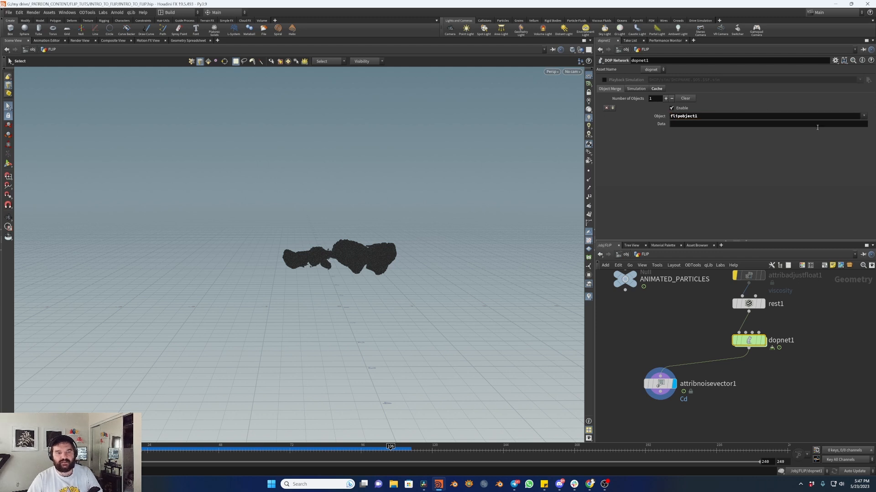
- Make dopnet1 the displayed node instead of attribnoisevector1
{"action": "left_click_drag", "start_coordinate": [789, 361], "coordinate": [625, 399]}
{"action": "left_click", "coordinate": [771, 351]}
{"action": "left_click_drag", "start_coordinate": [815, 327], "coordinate": [732, 373]}
{"action": "left_click", "coordinate": [773, 352]}
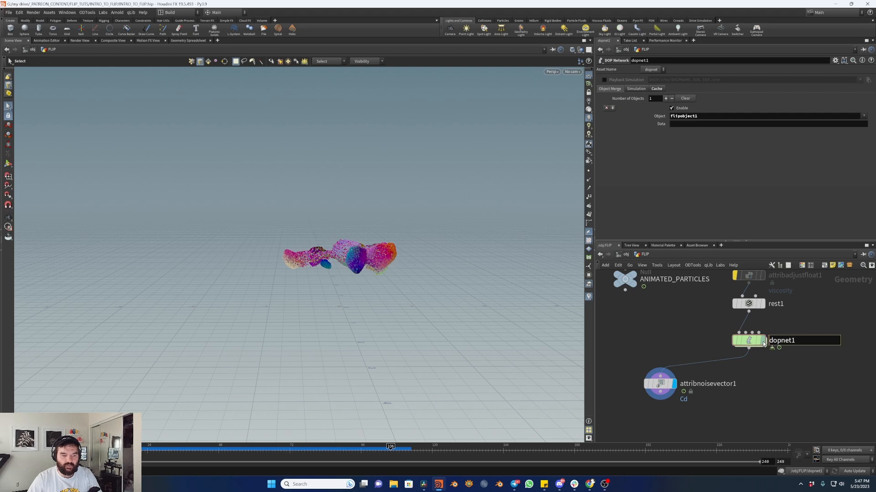
{"action": "left_click", "coordinate": [762, 340]}
- Add a Particle Fluid Surface node below dopnet1, connect the dopnet1 output to its first input and display it
{"action": "middle_click_drag", "start_coordinate": [758, 382], "coordinate": [709, 369]}
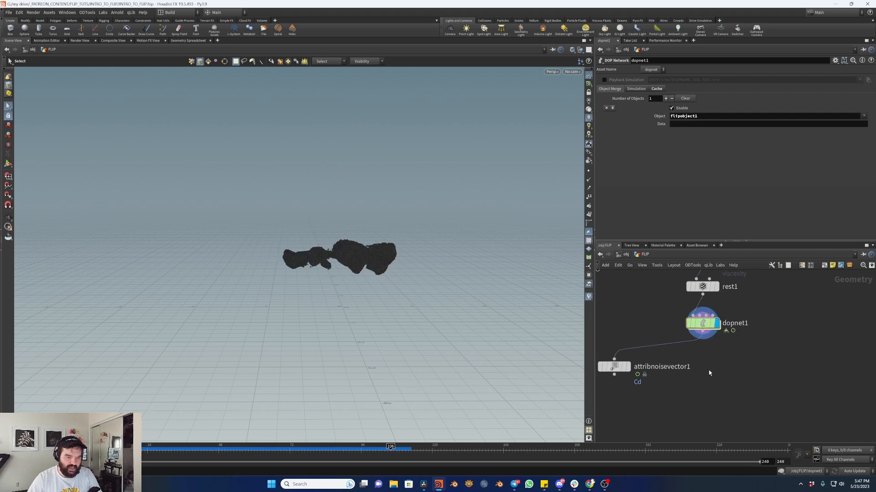
{"action": "key", "text": "Tab"}
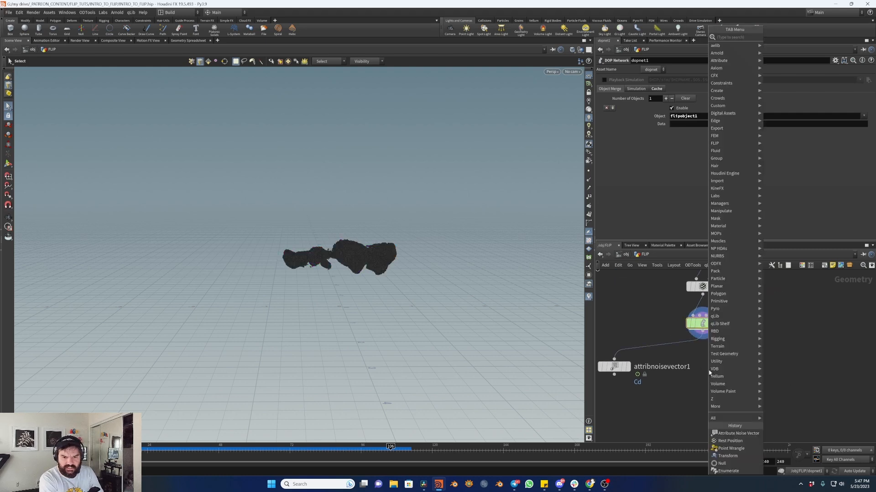
{"action": "type", "text": "particlefluid"}
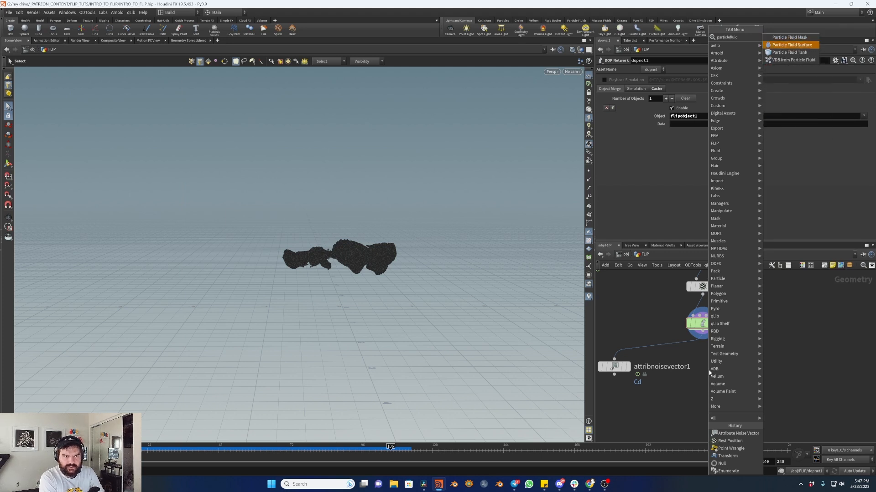
{"action": "key", "text": "Down"}
{"action": "key", "text": "Return"}
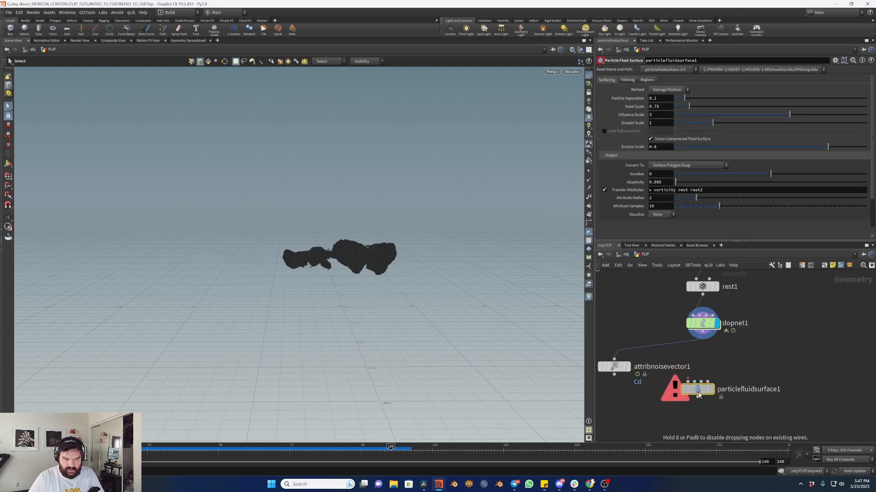
{"action": "left_click", "coordinate": [704, 401]}
{"action": "left_click_drag", "start_coordinate": [693, 388], "coordinate": [704, 333]}
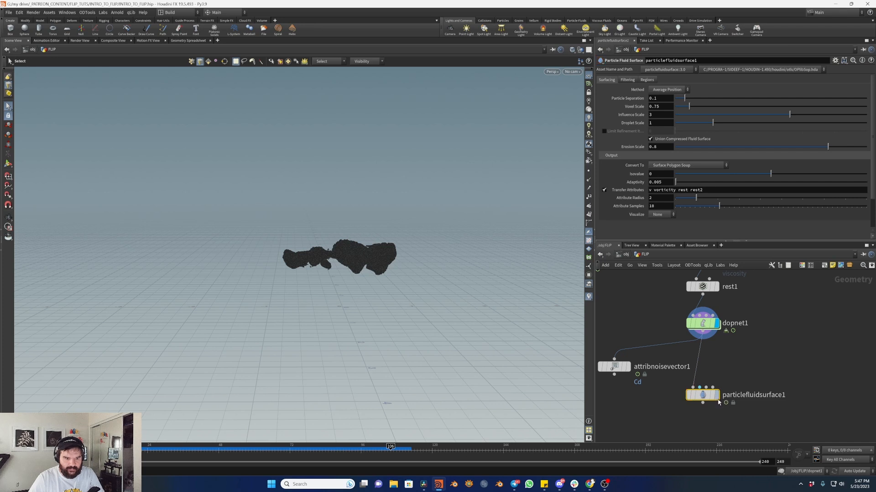
{"action": "left_click", "coordinate": [716, 395]}
- Go inside dopnet1 and copy the Particle Separation parameter of flipobject1
{"action": "middle_click_drag", "start_coordinate": [784, 366], "coordinate": [798, 372]}
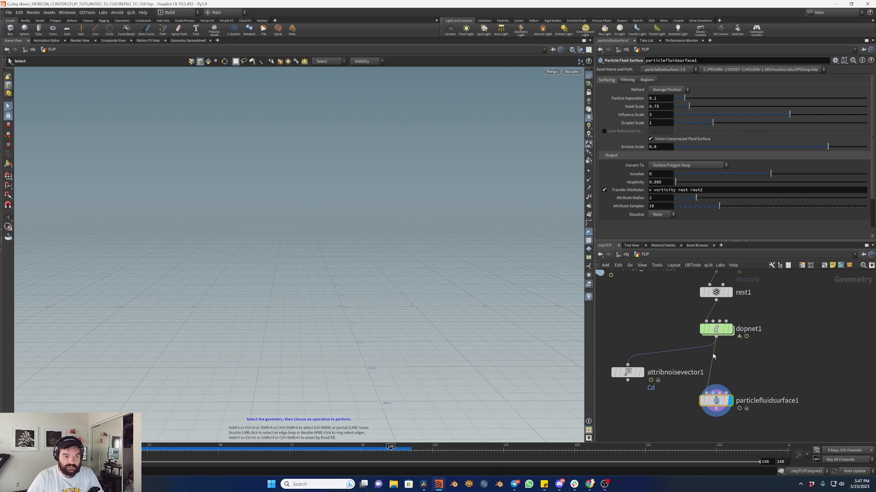
{"action": "scroll", "coordinate": [739, 395], "scroll_direction": "down", "scroll_amount": 5}
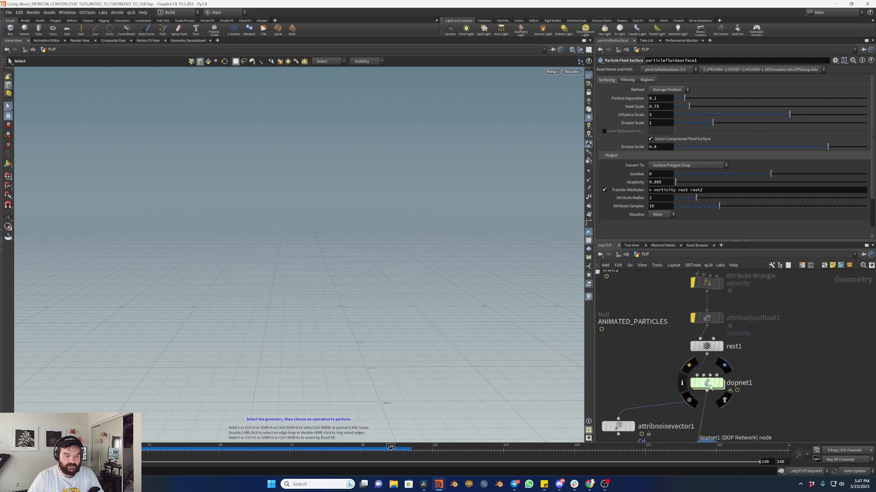
{"action": "scroll", "coordinate": [739, 395], "scroll_direction": "up", "scroll_amount": 3}
{"action": "double_click", "coordinate": [686, 385]}
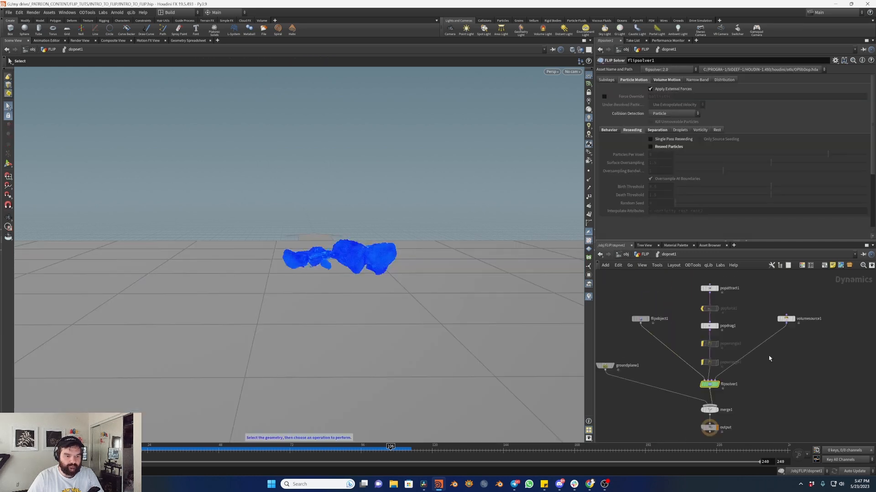
{"action": "left_click", "coordinate": [642, 319]}
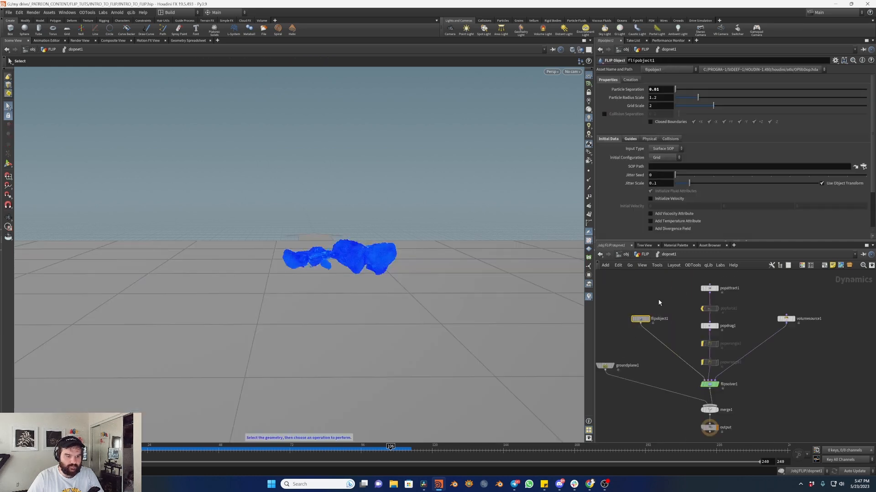
{"action": "right_click", "coordinate": [666, 90]}
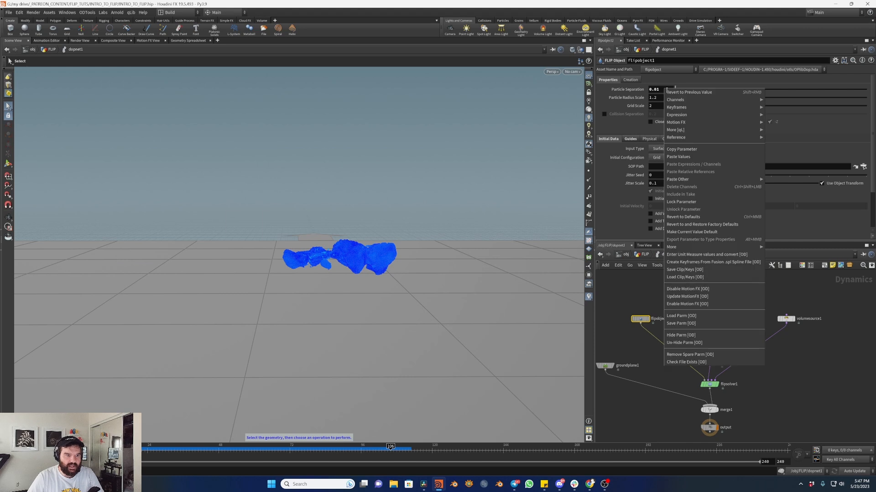
{"action": "left_click", "coordinate": [697, 149]}
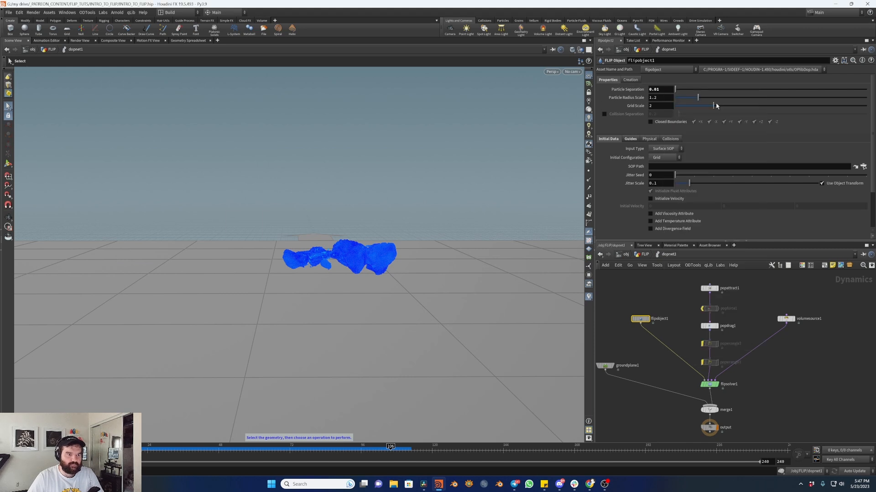
- Return to the FLIP network and paste the copied parameter as a relative reference into particlefluidsurface1's Particle Separation
{"action": "left_click", "coordinate": [646, 255]}
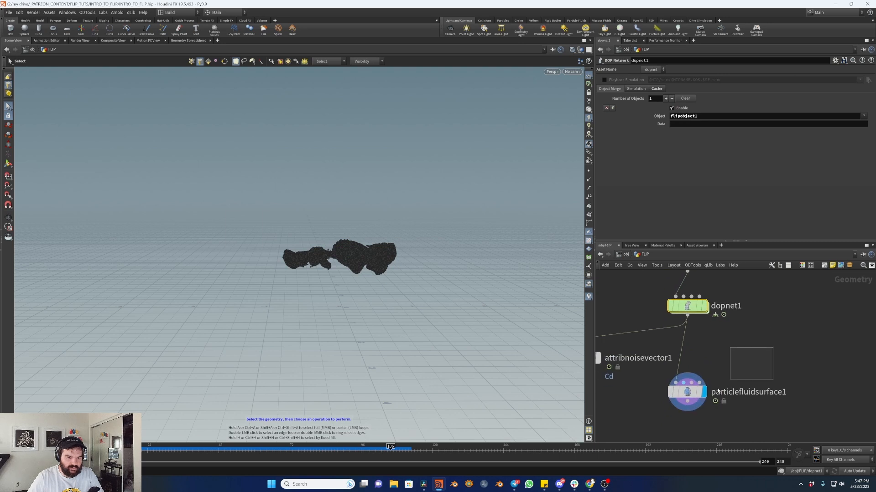
{"action": "right_click", "coordinate": [655, 98]}
{"action": "left_click", "coordinate": [688, 180]}
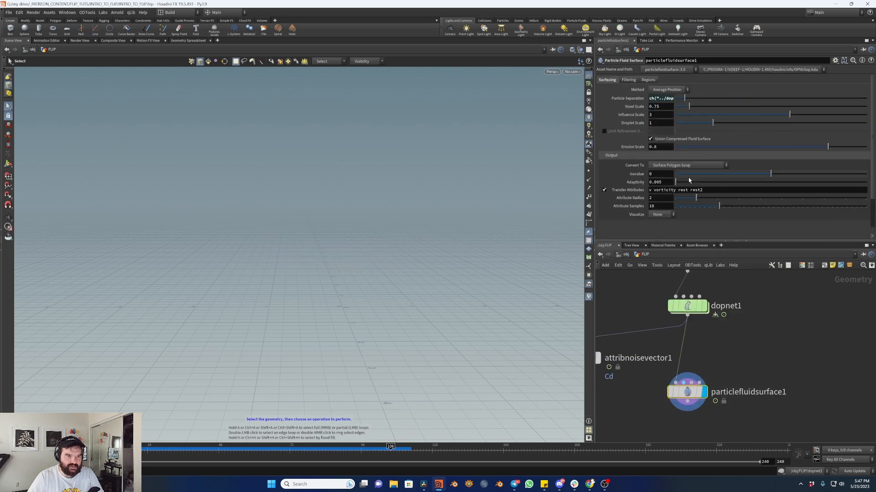
{"action": "left_click", "coordinate": [634, 98]}
- Review the meshed fluid animation in the MPlay flipbook, checking the surface over the frame range
{"action": "left_click", "coordinate": [265, 447]}
{"action": "left_click_drag", "start_coordinate": [222, 450], "coordinate": [81, 448]}
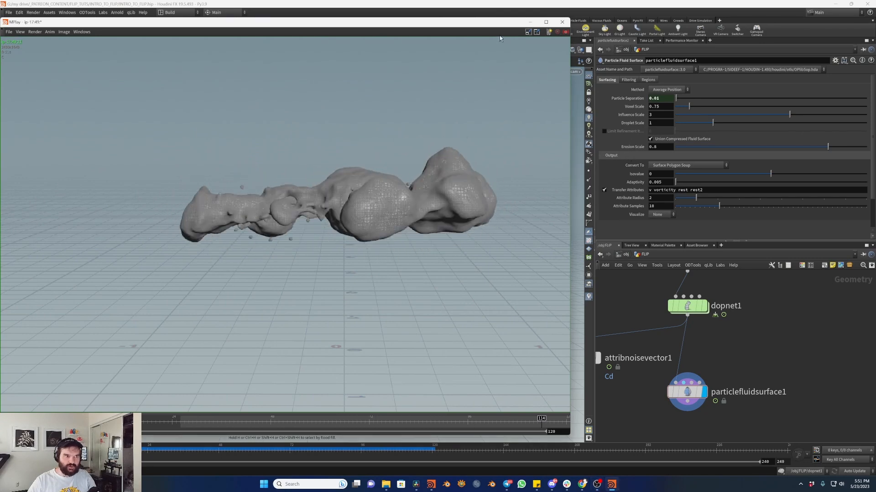
{"action": "left_click_drag", "start_coordinate": [491, 26], "coordinate": [616, 26]}
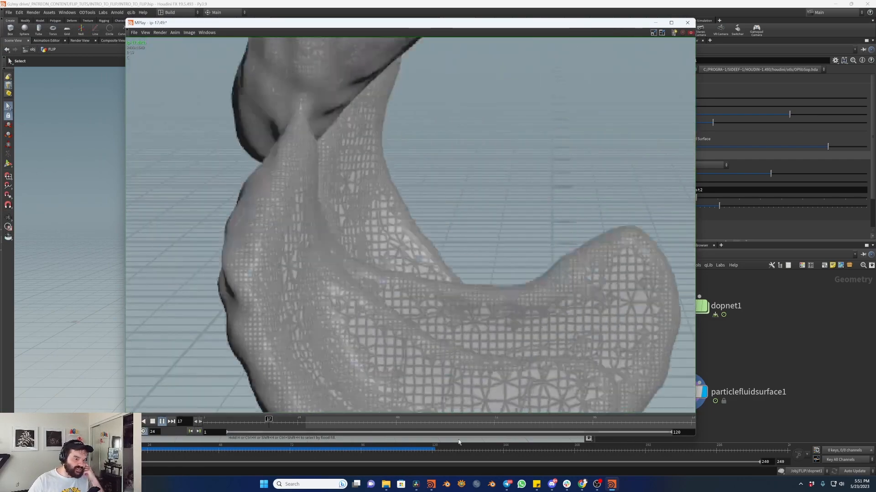
{"action": "left_click_drag", "start_coordinate": [459, 423], "coordinate": [567, 425]}
{"action": "right_click_drag", "start_coordinate": [433, 223], "coordinate": [388, 176]}
{"action": "left_click_drag", "start_coordinate": [531, 27], "coordinate": [405, 28]}
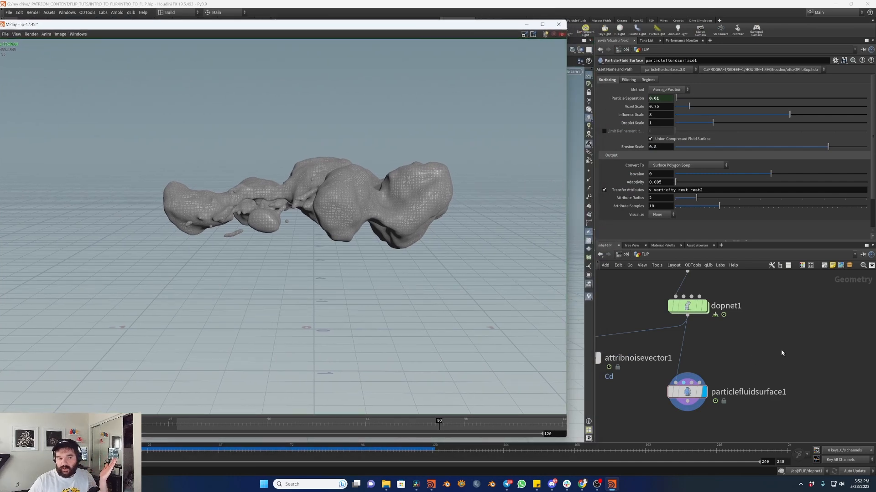
{"action": "left_click_drag", "start_coordinate": [774, 350], "coordinate": [681, 420]}
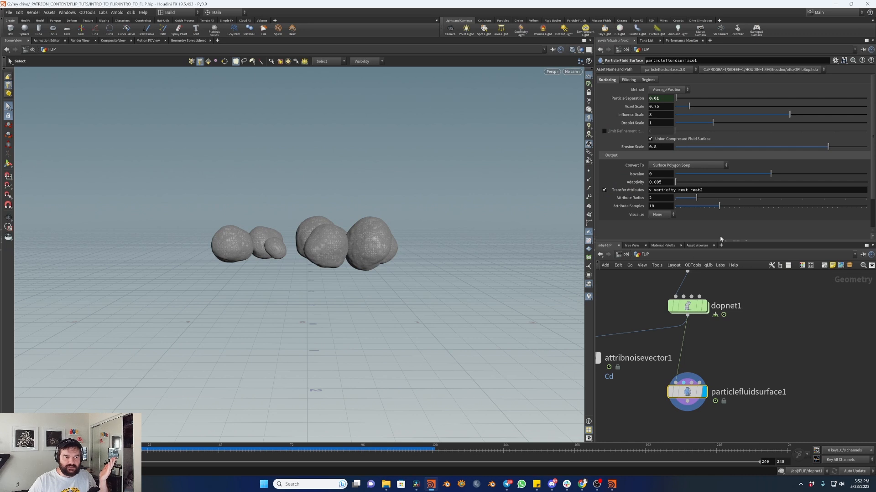
- Turn on Limit Refinement Iterations for particlefluidsurface1
{"action": "left_click", "coordinate": [604, 131]}
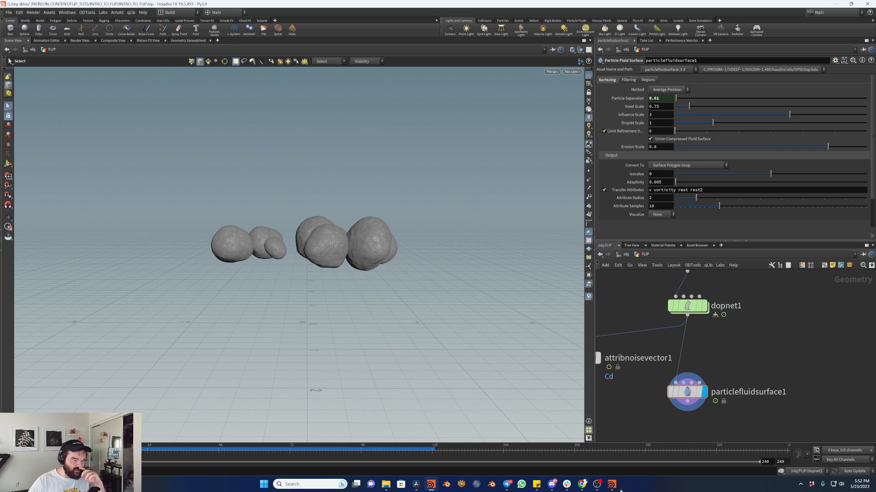
{"action": "mouse_move", "coordinate": [613, 485]}
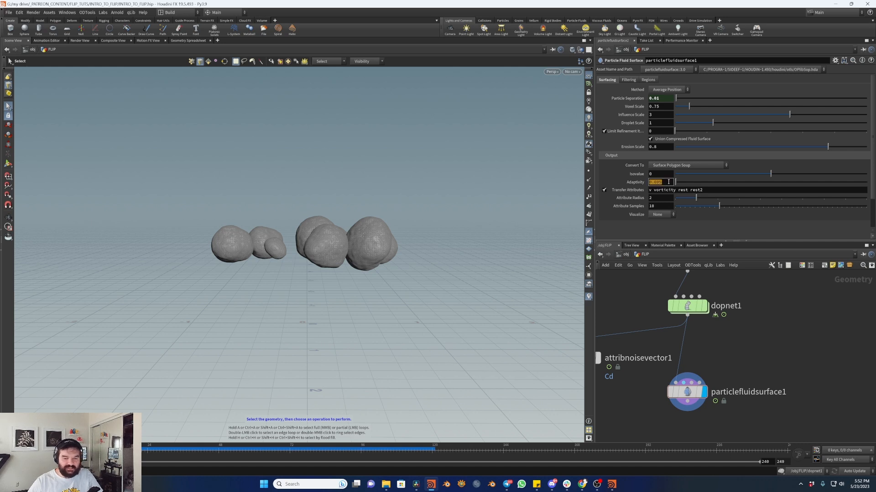
- Try raising particlefluidsurface1's Adaptivity to 0.026 and examine the mesh density up close
{"action": "mouse_move", "coordinate": [679, 184]}
{"action": "left_mouse_down"}
{"action": "mouse_move", "coordinate": [719, 186]}
{"action": "mouse_move", "coordinate": [680, 182]}
{"action": "mouse_move", "coordinate": [686, 180]}
{"action": "left_mouse_up"}
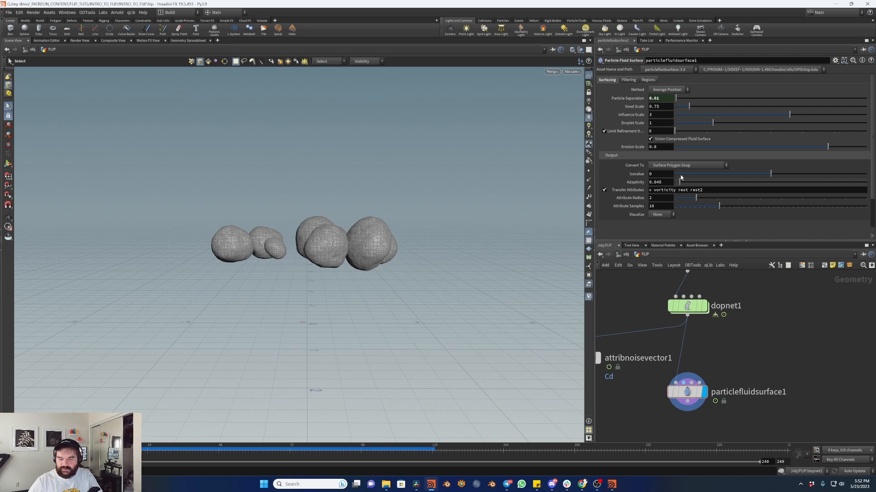
{"action": "left_click_drag", "start_coordinate": [679, 178], "coordinate": [678, 179]}
{"action": "scroll", "coordinate": [487, 194], "scroll_direction": "up", "scroll_amount": 5}
{"action": "left_click_drag", "start_coordinate": [487, 193], "coordinate": [432, 228], "text": "alt"}
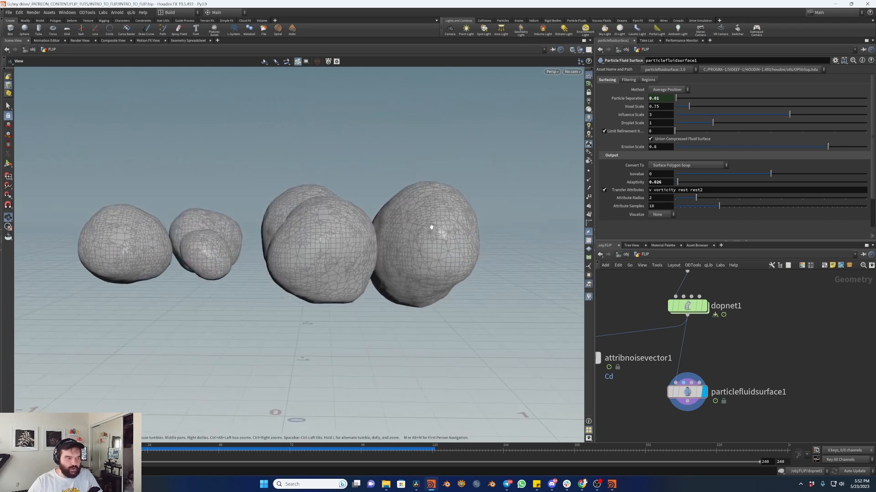
- Set particlefluidsurface1's Adaptivity to 0 and check the mesh topology from several angles
{"action": "left_click_drag", "start_coordinate": [689, 183], "coordinate": [672, 183]}
{"action": "left_click_drag", "start_coordinate": [442, 215], "coordinate": [405, 251], "text": "alt"}
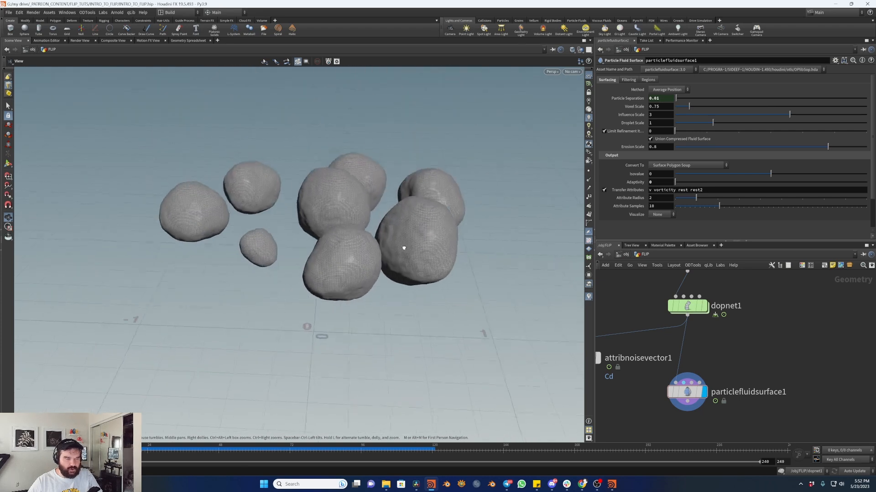
{"action": "right_click_drag", "start_coordinate": [338, 228], "coordinate": [434, 209], "text": "alt"}
{"action": "middle_click_drag", "start_coordinate": [434, 209], "coordinate": [385, 245], "text": "alt"}
{"action": "left_click_drag", "start_coordinate": [324, 240], "coordinate": [313, 224], "text": "alt"}
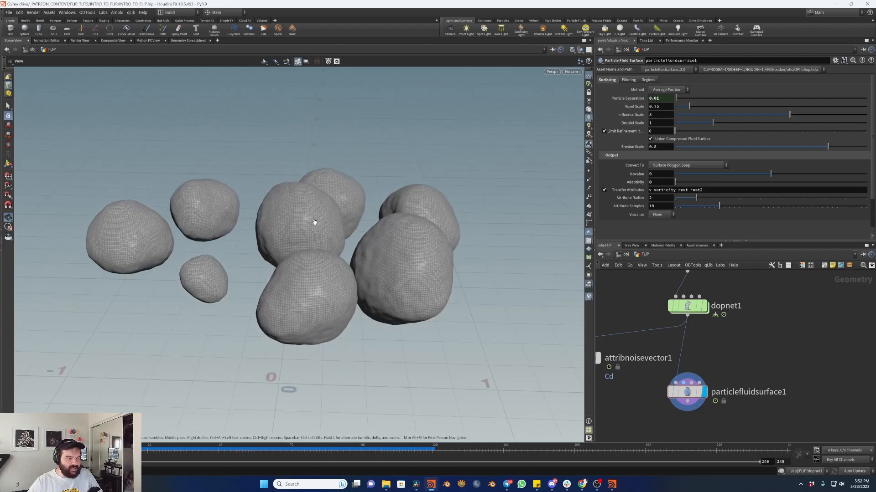
{"action": "right_click_drag", "start_coordinate": [339, 200], "coordinate": [361, 213], "text": "alt"}
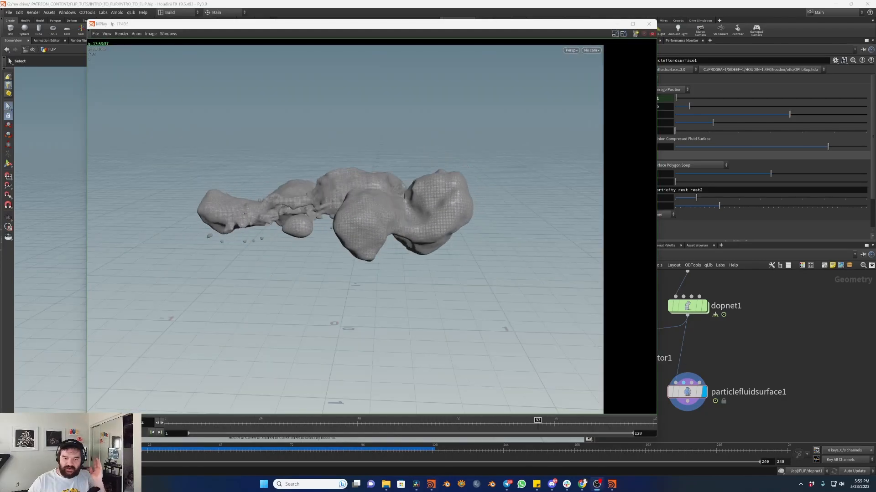
- Review the new fluid mesh flipbook in MPlay, keeping the Particle Fluid Surface settings in view alongside it
{"action": "left_click_drag", "start_coordinate": [573, 20], "coordinate": [519, 23]}
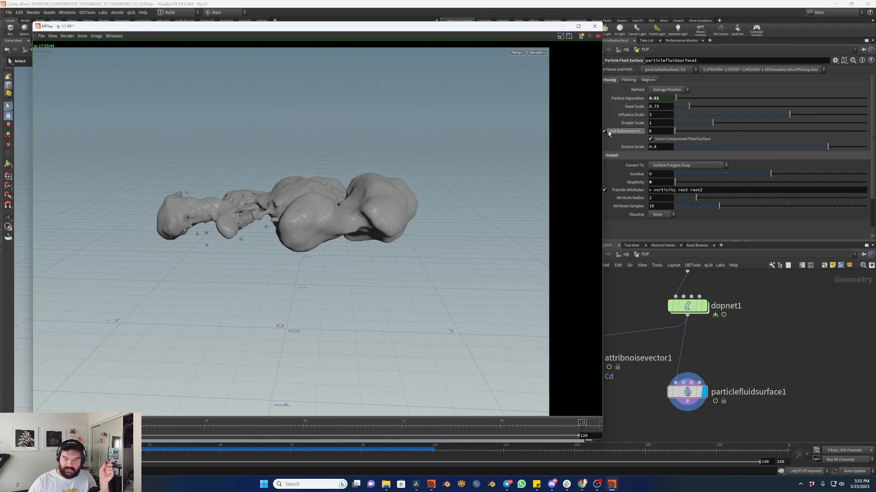
{"action": "left_click_drag", "start_coordinate": [397, 29], "coordinate": [539, 33]}
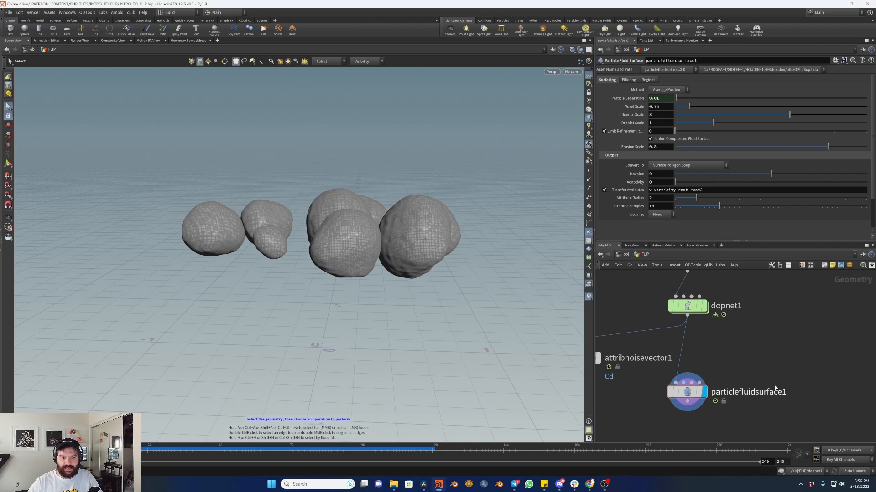
- Switch particlefluidsurface1's surfacing Method to Spherical and examine the mesh up close
{"action": "left_click", "coordinate": [774, 386]}
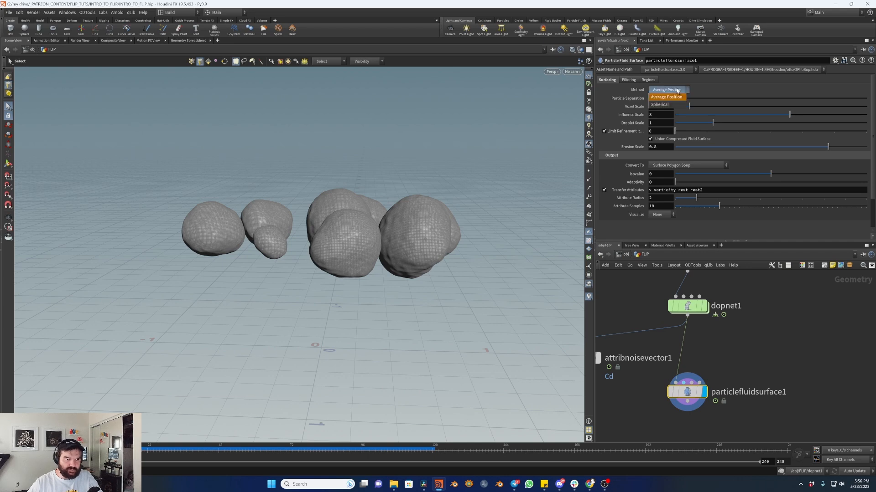
{"action": "left_click", "coordinate": [674, 106]}
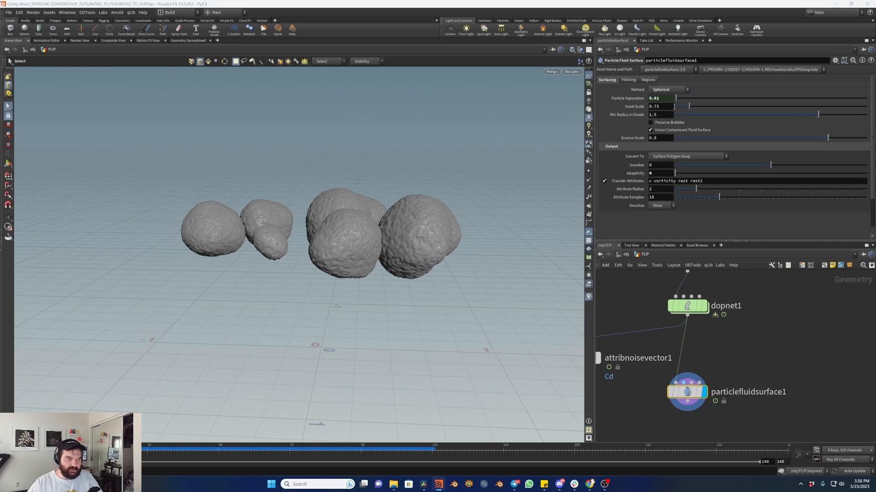
{"action": "scroll", "coordinate": [338, 236], "scroll_direction": "up", "scroll_amount": 5}
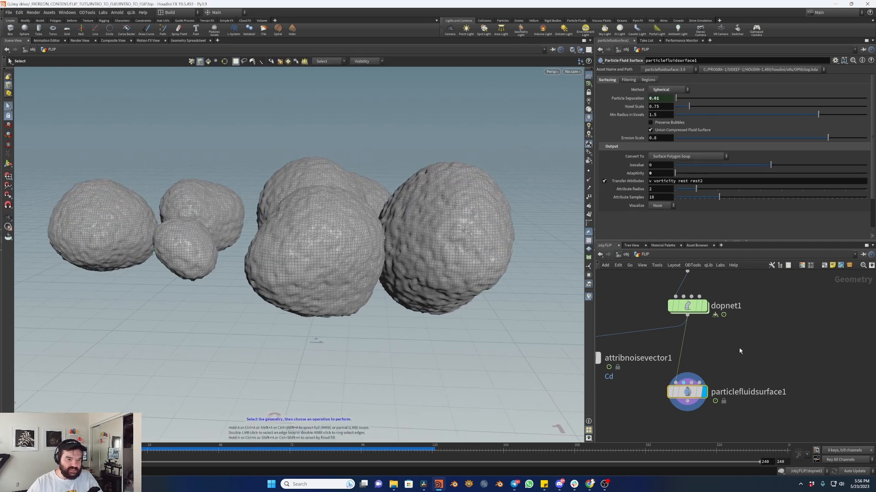
{"action": "scroll", "coordinate": [739, 342], "scroll_direction": "up", "scroll_amount": 1}
- Display dopnet1's raw particles with particlefluidsurface1 templated over them and compare the particles with the surface
{"action": "left_click", "coordinate": [716, 309]}
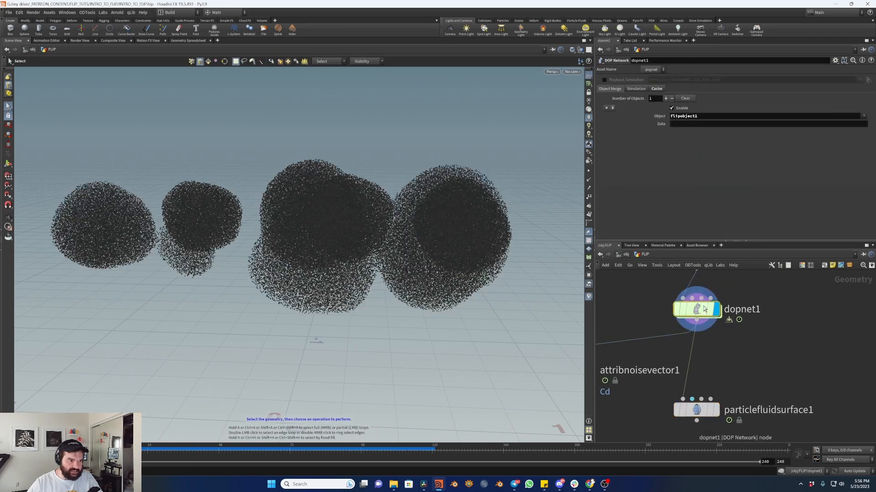
{"action": "left_click_drag", "start_coordinate": [403, 243], "coordinate": [285, 223]}
{"action": "mouse_move", "coordinate": [285, 223]}
{"action": "right_mouse_down"}
{"action": "mouse_move", "coordinate": [415, 176]}
{"action": "mouse_move", "coordinate": [326, 202]}
{"action": "mouse_move", "coordinate": [294, 231]}
{"action": "right_mouse_up"}
{"action": "key", "text": "s"}
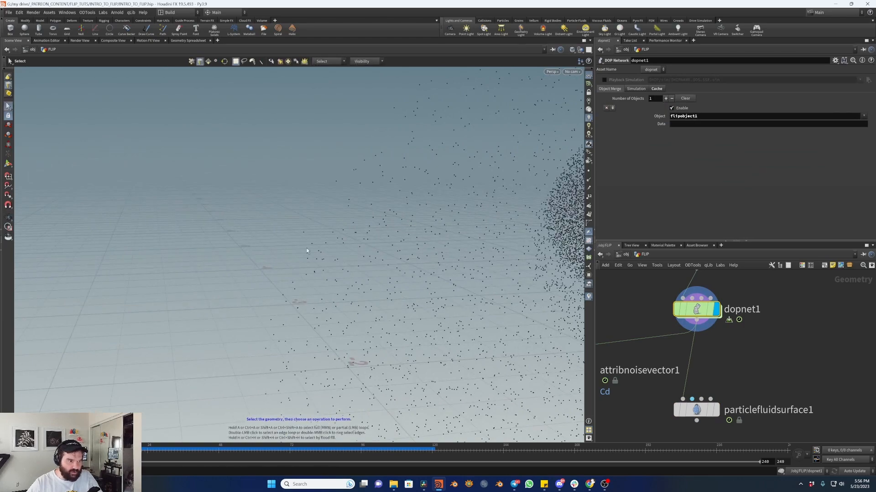
{"action": "left_click", "coordinate": [715, 413], "text": "shift"}
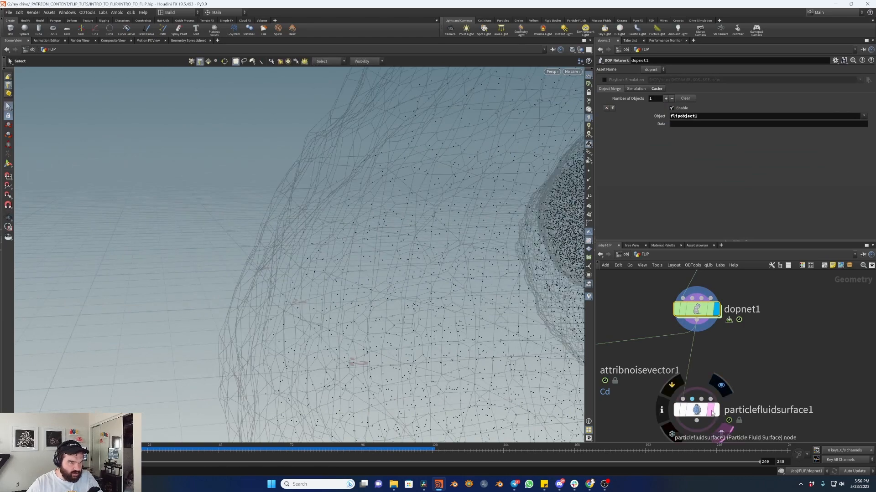
{"action": "left_click_drag", "start_coordinate": [421, 287], "coordinate": [396, 249], "text": "alt"}
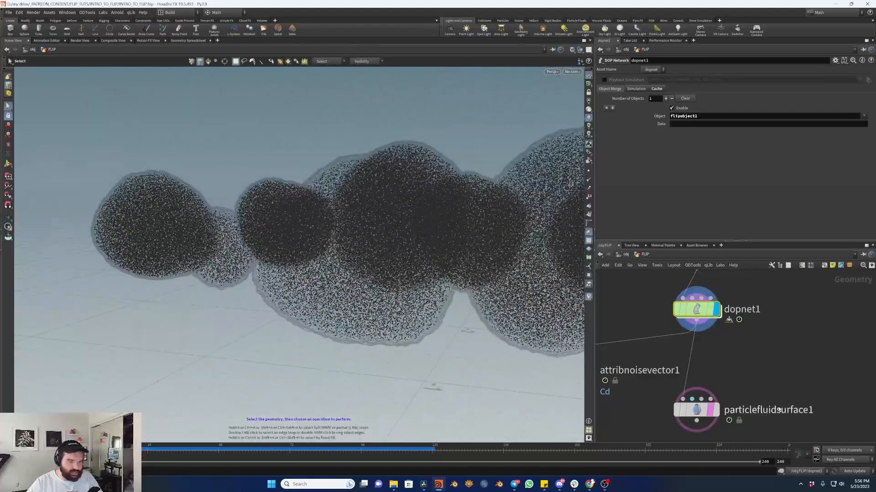
- Set the display back to particlefluidsurface1 and frame the whole fluid mesh
{"action": "left_click", "coordinate": [715, 411]}
{"action": "left_click_drag", "start_coordinate": [343, 256], "coordinate": [414, 248], "text": "alt"}
{"action": "right_click_drag", "start_coordinate": [414, 248], "coordinate": [377, 271], "text": "alt"}
{"action": "middle_click_drag", "start_coordinate": [377, 271], "coordinate": [390, 251], "text": "alt"}
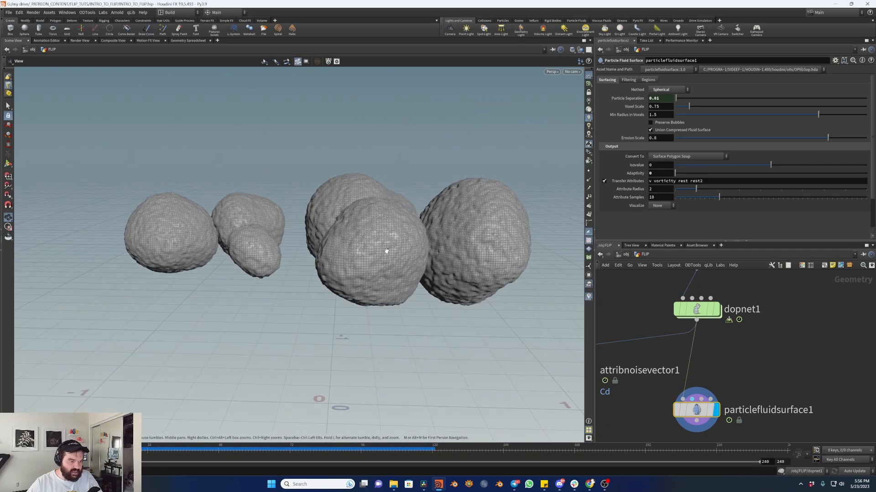
- Switch the viewport to shaded display without wireframe and examine the spherical-method mesh
{"action": "left_click_drag", "start_coordinate": [374, 449], "coordinate": [3, 391]}
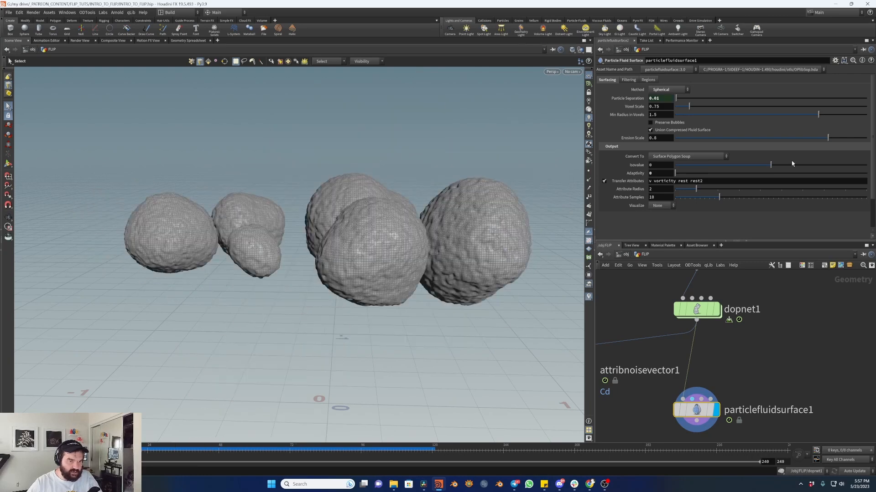
{"action": "key", "text": "Escape"}
{"action": "left_click_drag", "start_coordinate": [460, 201], "coordinate": [428, 241]}
{"action": "key", "text": "Escape"}
{"action": "left_click", "coordinate": [573, 50]}
{"action": "left_click", "coordinate": [611, 132]}
{"action": "key", "text": "Escape"}
{"action": "mouse_move", "coordinate": [347, 260]}
{"action": "left_mouse_down"}
{"action": "mouse_move", "coordinate": [326, 273]}
{"action": "mouse_move", "coordinate": [401, 231]}
{"action": "mouse_move", "coordinate": [342, 230]}
{"action": "mouse_move", "coordinate": [371, 307]}
{"action": "mouse_move", "coordinate": [365, 231]}
{"action": "left_mouse_up"}
{"action": "key", "text": "Escape"}
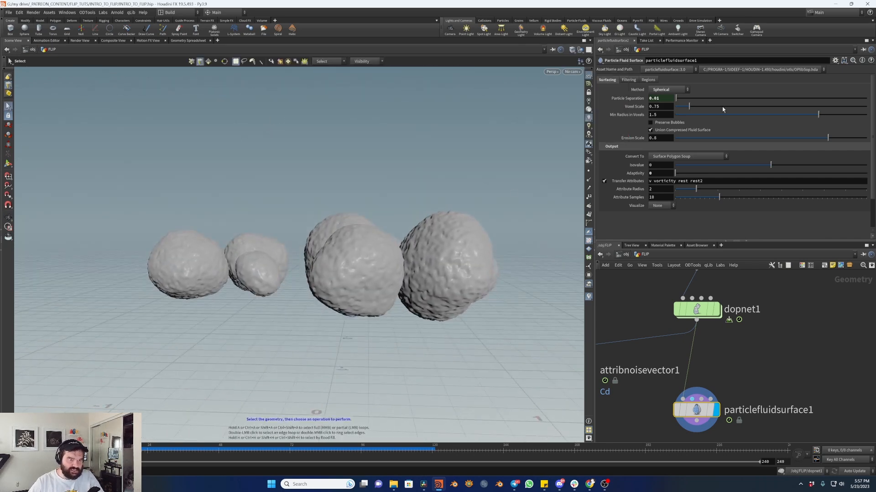
- Enable the Dilate, Smooth and Final Smooth filters on particlefluidsurface1 and check the mesh at frame 115
{"action": "left_click", "coordinate": [629, 80]}
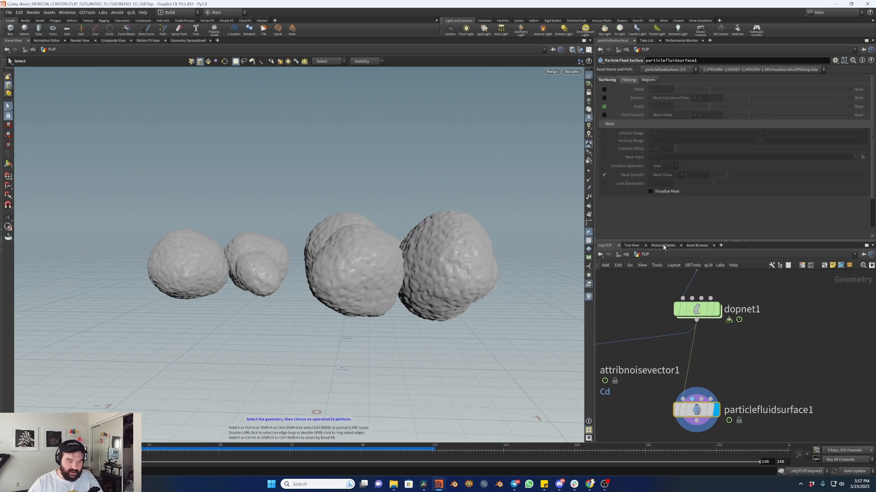
{"action": "left_click_drag", "start_coordinate": [798, 354], "coordinate": [673, 425]}
{"action": "left_click", "coordinate": [771, 366]}
{"action": "middle_click_drag", "start_coordinate": [771, 366], "coordinate": [784, 357]}
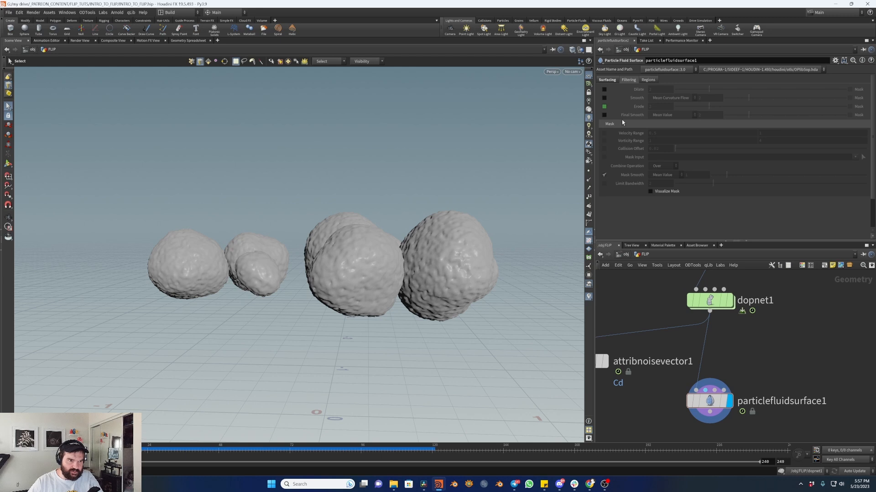
{"action": "left_click", "coordinate": [605, 90]}
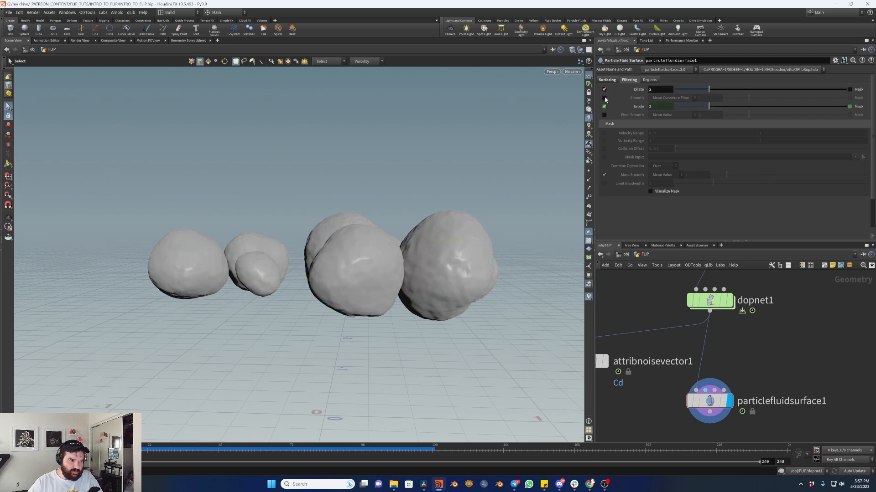
{"action": "left_click", "coordinate": [604, 115]}
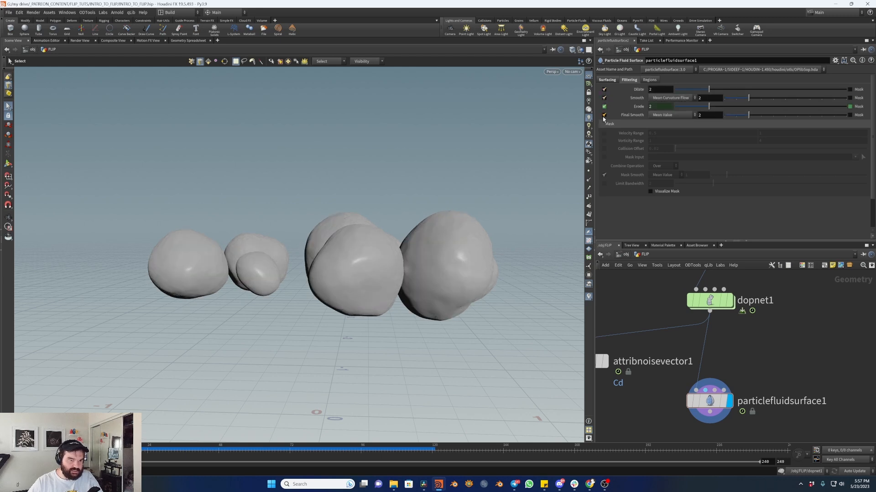
{"action": "left_click_drag", "start_coordinate": [151, 449], "coordinate": [411, 441]}
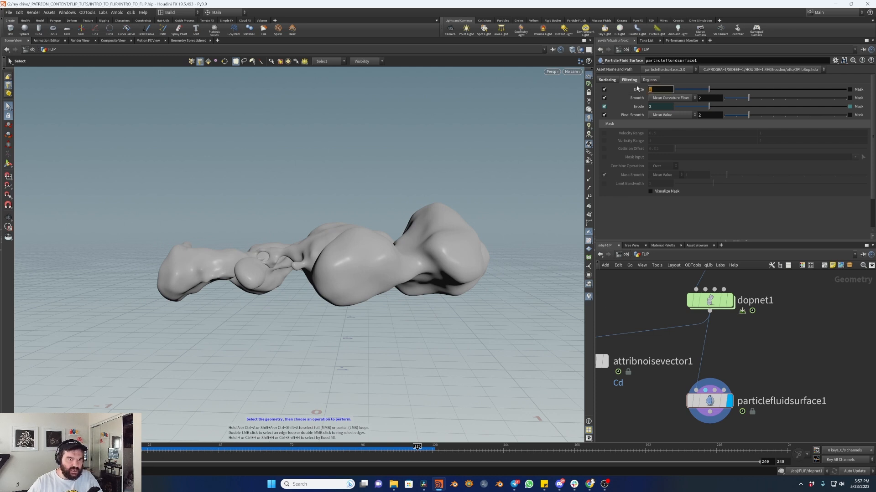
- Set the Dilate, Smooth and Final Smooth filter values to 1 and check the mesh on other frames
{"action": "left_click_drag", "start_coordinate": [714, 100], "coordinate": [661, 109]}
{"action": "type", "text": "1"}
{"action": "left_click", "coordinate": [712, 118]}
{"action": "type", "text": "1"}
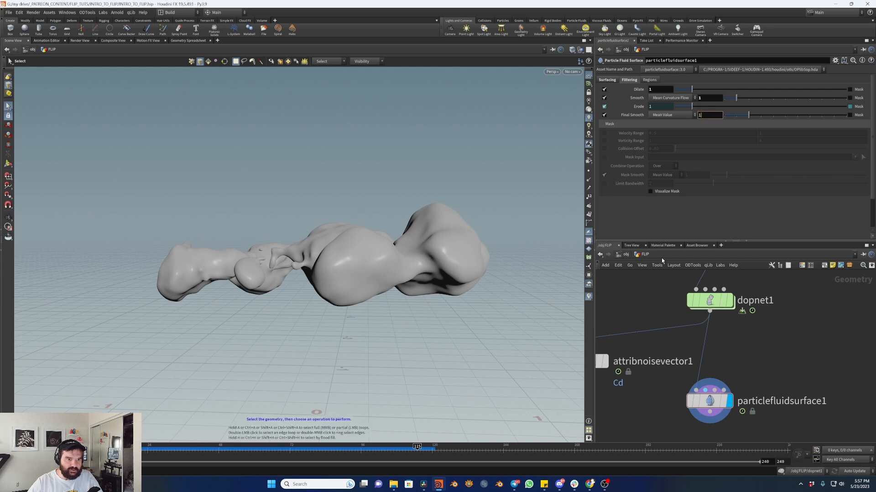
{"action": "key", "text": "Return"}
{"action": "left_click_drag", "start_coordinate": [350, 240], "coordinate": [360, 272], "text": "alt"}
{"action": "left_click_drag", "start_coordinate": [278, 452], "coordinate": [396, 446]}
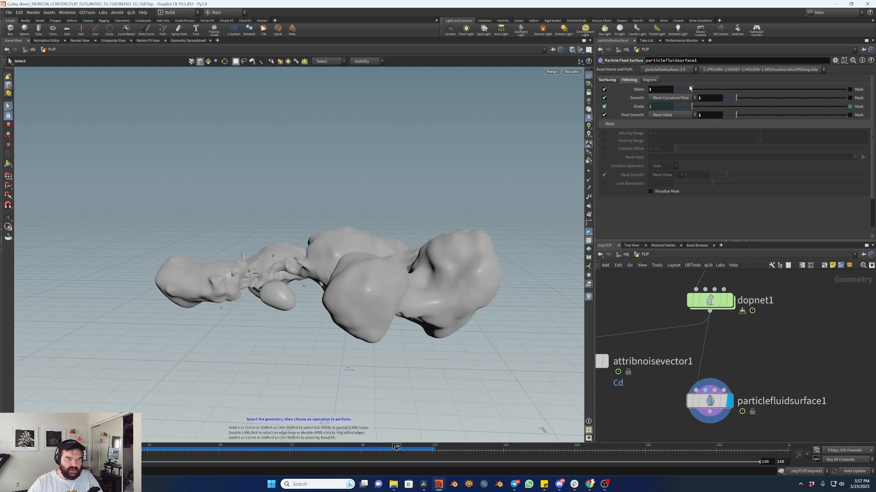
- Turn off Final Smooth on particlefluidsurface1 and check the mesh around frame 73
{"action": "left_click", "coordinate": [604, 115]}
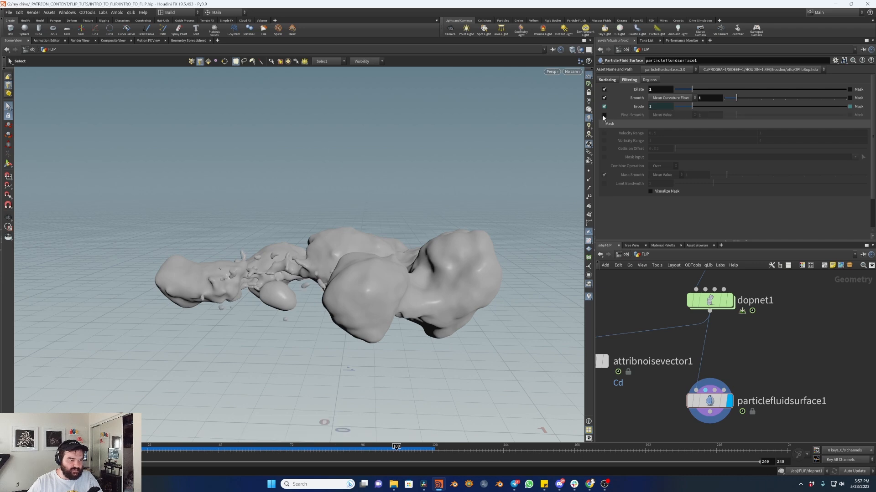
{"action": "left_click_drag", "start_coordinate": [351, 320], "coordinate": [383, 272]}
{"action": "left_click_drag", "start_coordinate": [175, 452], "coordinate": [292, 457]}
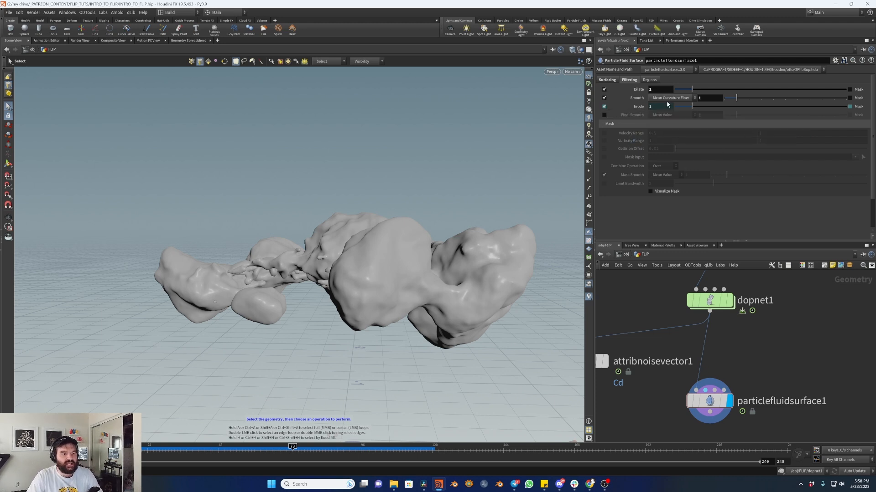
- Show point trails in the viewport and examine the mesh's velocity at frame 114
{"action": "left_click_drag", "start_coordinate": [358, 266], "coordinate": [469, 274], "text": "alt"}
{"action": "left_click", "coordinate": [590, 192]}
{"action": "left_click_drag", "start_coordinate": [349, 279], "coordinate": [385, 267], "text": "alt"}
{"action": "left_click_drag", "start_coordinate": [269, 450], "coordinate": [439, 386]}
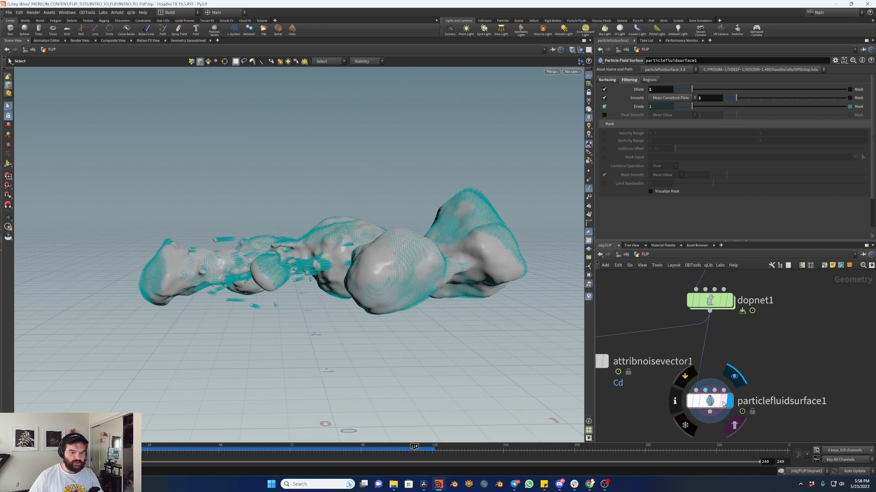
- Turn off particlefluidsurface1's Smooth filter and hide the point trails in the viewport
{"action": "left_click", "coordinate": [604, 98]}
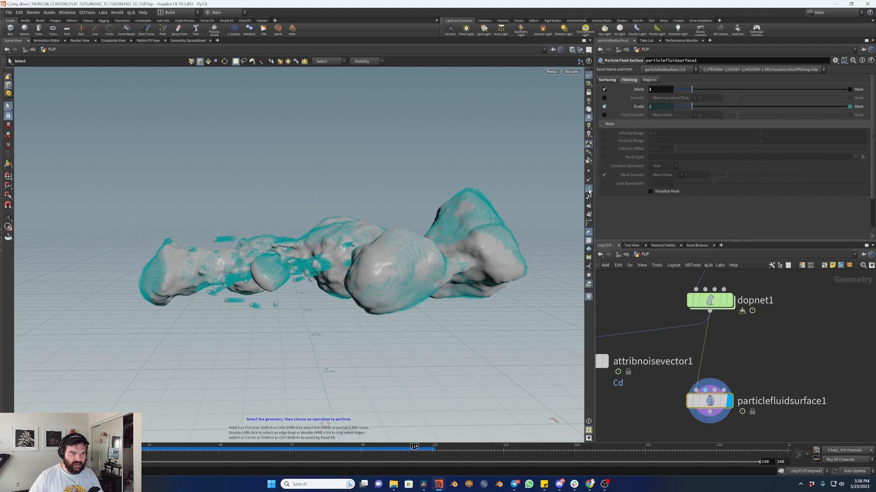
{"action": "left_click", "coordinate": [605, 90]}
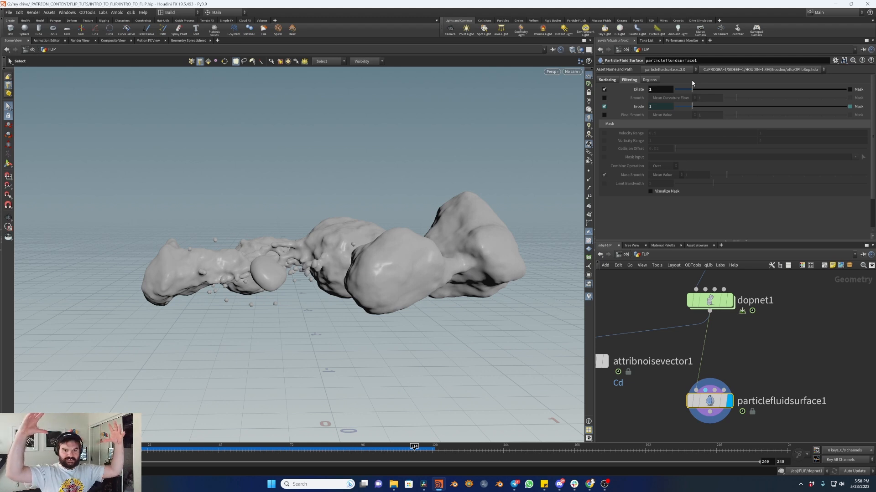
- Set particlefluidsurface1's Convert To output to Surface VDB and turn off its Dilate filter
{"action": "left_click", "coordinate": [608, 80]}
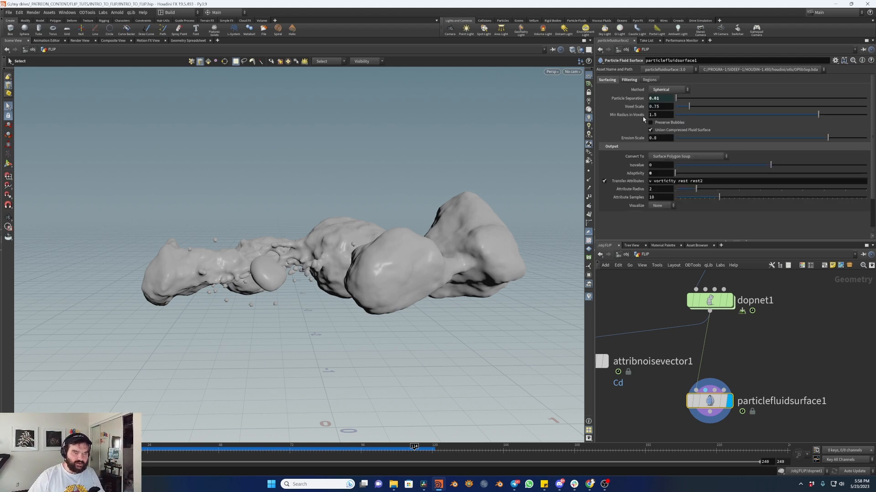
{"action": "left_click", "coordinate": [691, 158]}
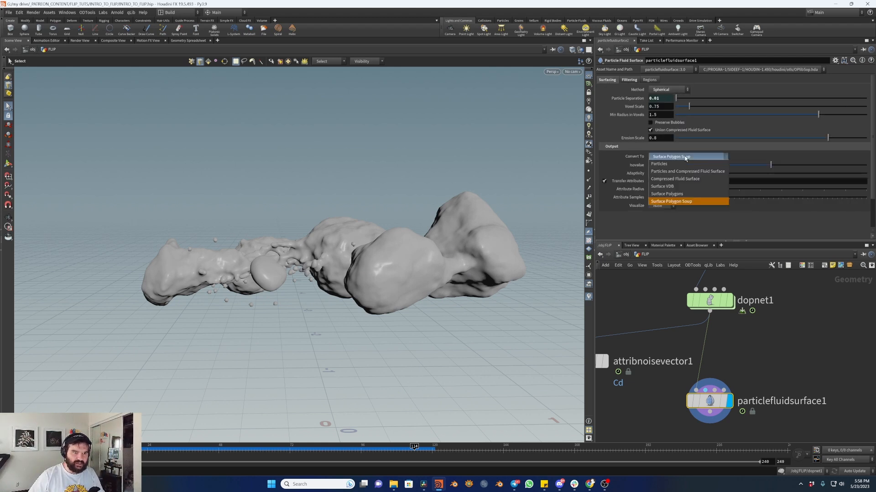
{"action": "left_click", "coordinate": [682, 187]}
{"action": "middle_click_drag", "start_coordinate": [751, 371], "coordinate": [729, 348]}
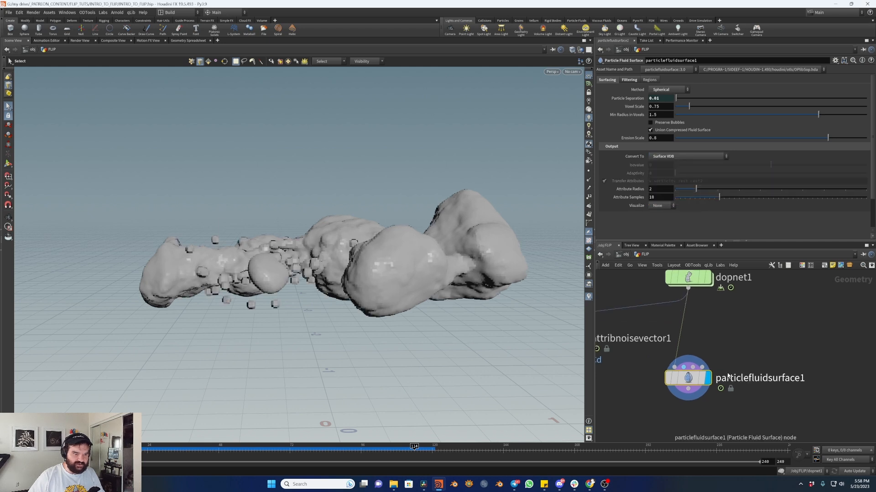
{"action": "left_click", "coordinate": [629, 81]}
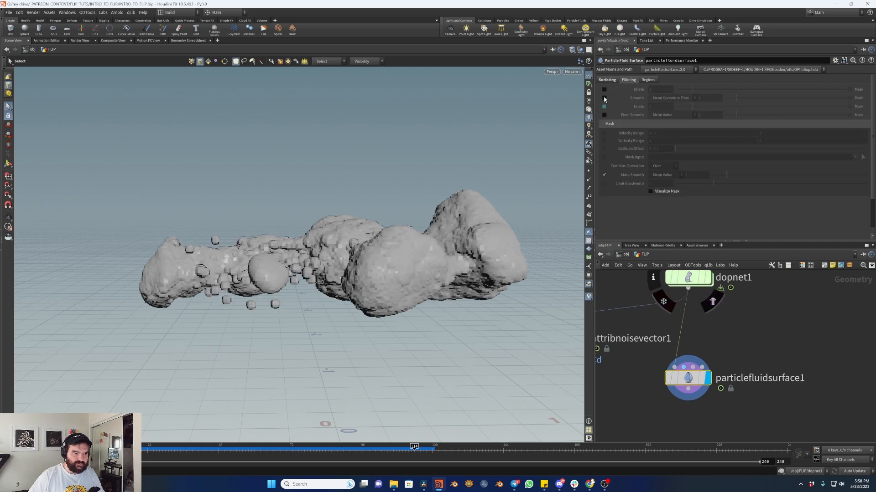
- Add a VDB Reshape SDF node after particlefluidsurface1, connect it to the surface output and display it
{"action": "key", "text": "Tab"}
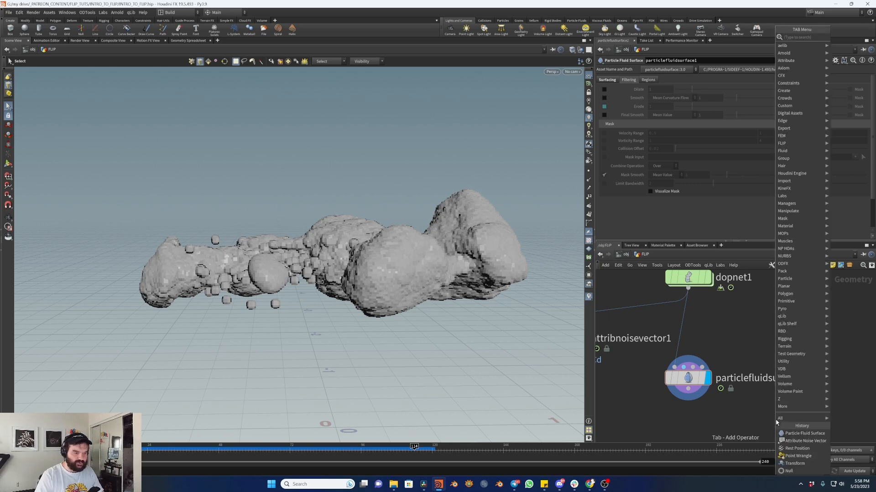
{"action": "type", "text": "reshape"}
{"action": "key", "text": "Return"}
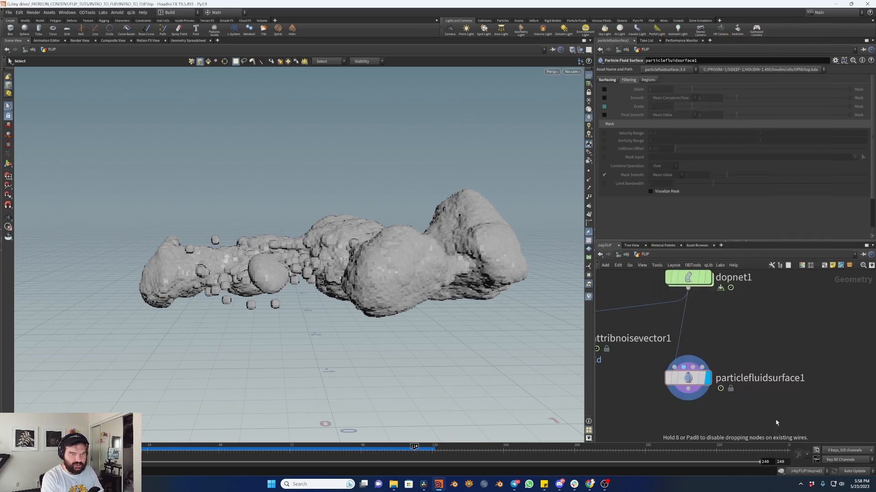
{"action": "left_click", "coordinate": [777, 422]}
{"action": "left_click_drag", "start_coordinate": [688, 389], "coordinate": [765, 408]}
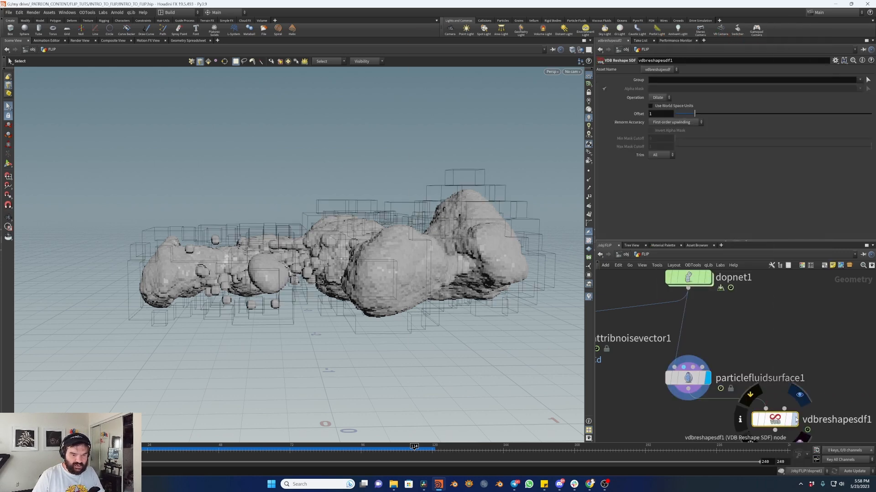
{"action": "left_click", "coordinate": [795, 420]}
{"action": "middle_click_drag", "start_coordinate": [821, 368], "coordinate": [772, 298]}
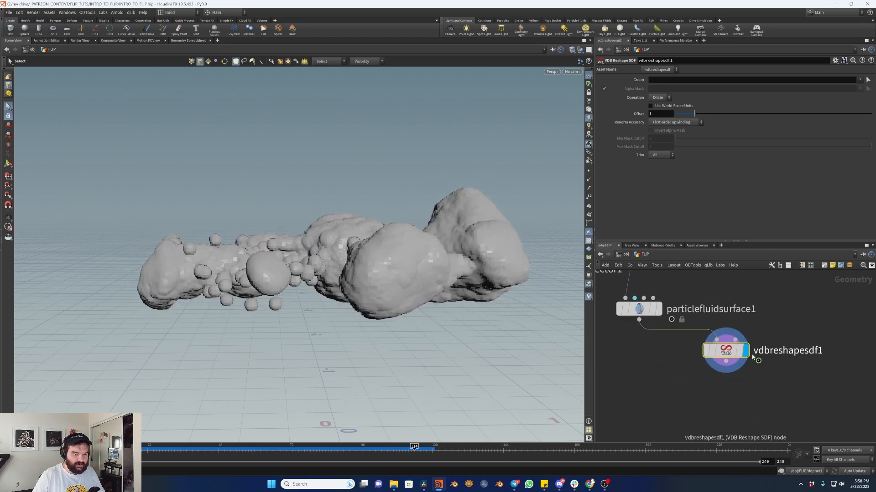
- Duplicate vdbreshapesdf1, wire the copy after it and set the copy's Operation to Erode
{"action": "left_click_drag", "start_coordinate": [725, 351], "coordinate": [698, 359]}
{"action": "left_click_drag", "start_coordinate": [783, 328], "coordinate": [647, 406]}
{"action": "key", "text": "ctrl+c"}
{"action": "key", "text": "ctrl+v"}
{"action": "left_click_drag", "start_coordinate": [701, 405], "coordinate": [699, 424]}
{"action": "left_click_drag", "start_coordinate": [698, 370], "coordinate": [689, 412]}
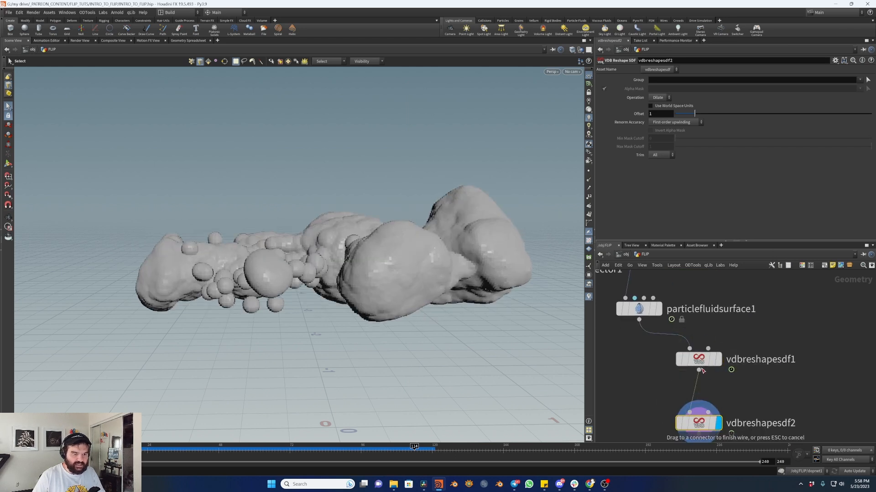
{"action": "left_click", "coordinate": [653, 99]}
{"action": "left_click", "coordinate": [661, 115]}
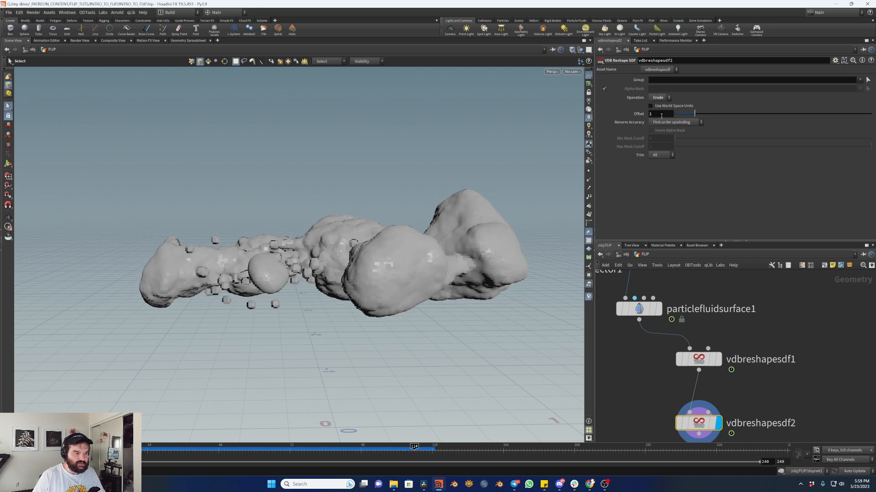
- Compare the surfaces of particlefluidsurface1, vdbreshapesdf1 and vdbreshapesdf2 up close by displaying them in turn
{"action": "left_click", "coordinate": [658, 309]}
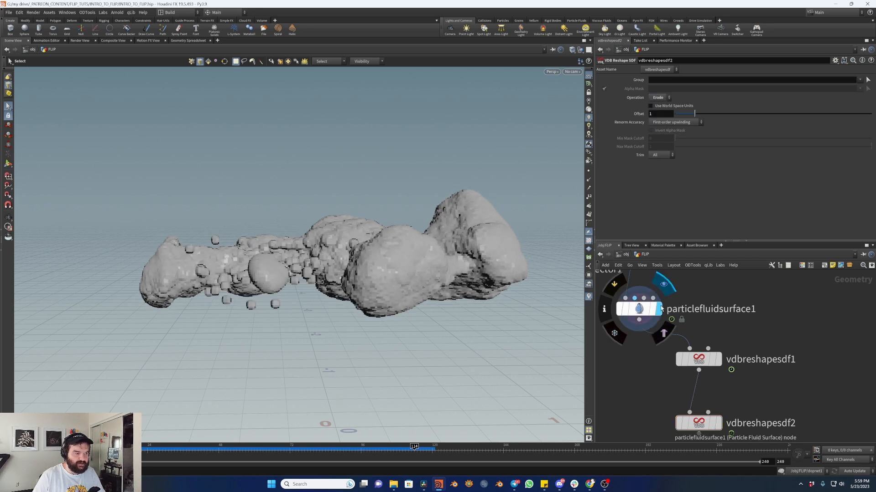
{"action": "left_click", "coordinate": [719, 425]}
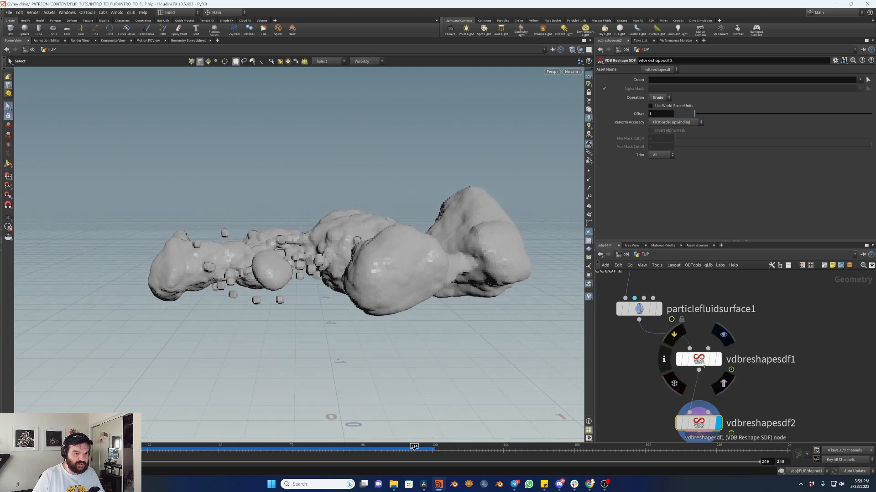
{"action": "left_click", "coordinate": [720, 360]}
{"action": "left_click_drag", "start_coordinate": [366, 214], "coordinate": [313, 349], "text": "alt"}
{"action": "right_click_drag", "start_coordinate": [297, 252], "coordinate": [412, 256], "text": "alt"}
{"action": "left_click_drag", "start_coordinate": [412, 256], "coordinate": [426, 219], "text": "alt"}
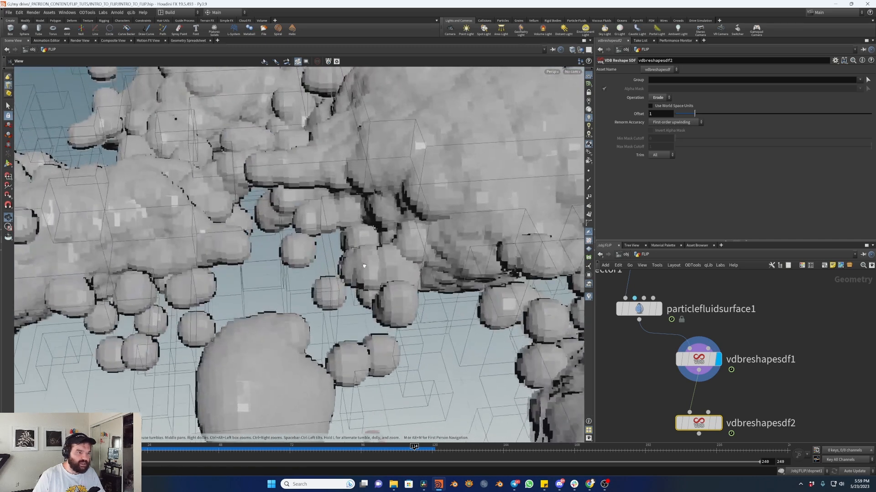
{"action": "left_click", "coordinate": [719, 422]}
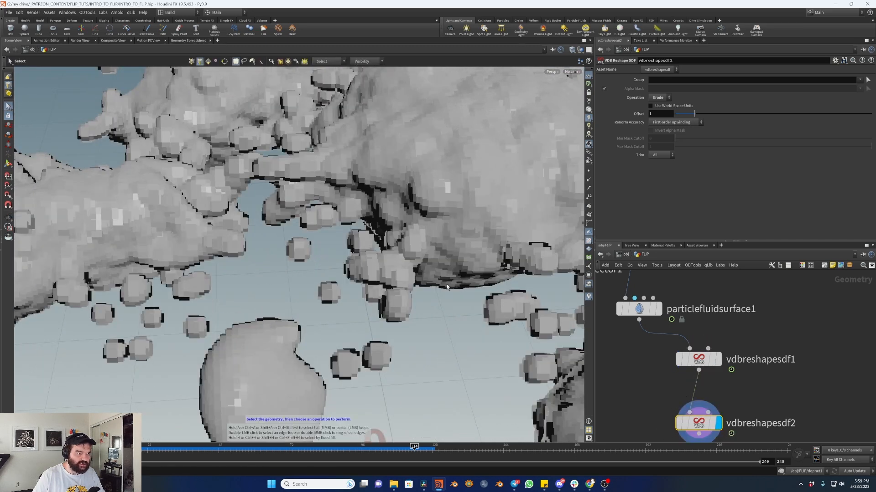
{"action": "left_click", "coordinate": [719, 359]}
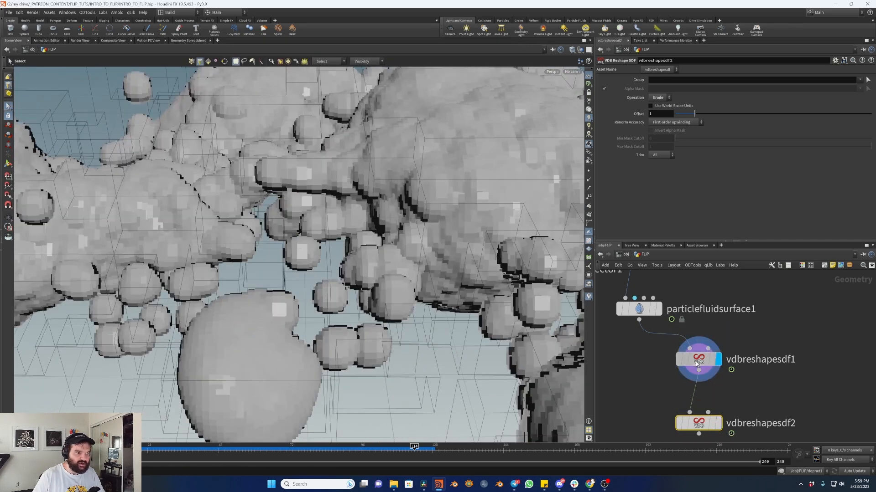
{"action": "left_click_drag", "start_coordinate": [363, 258], "coordinate": [379, 304], "text": "alt"}
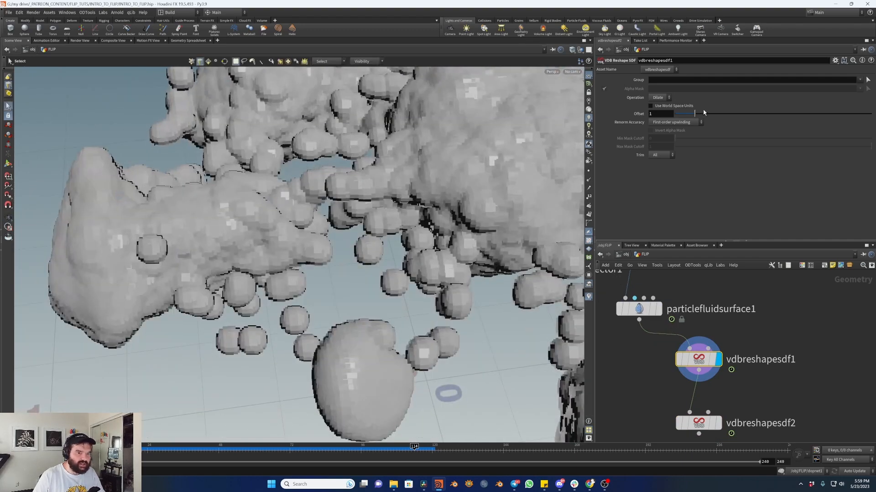
- Raise vdbreshapesdf1's dilate Offset and set vdbreshapesdf2's erode Offset to 3
{"action": "left_click_drag", "start_coordinate": [704, 112], "coordinate": [750, 113]}
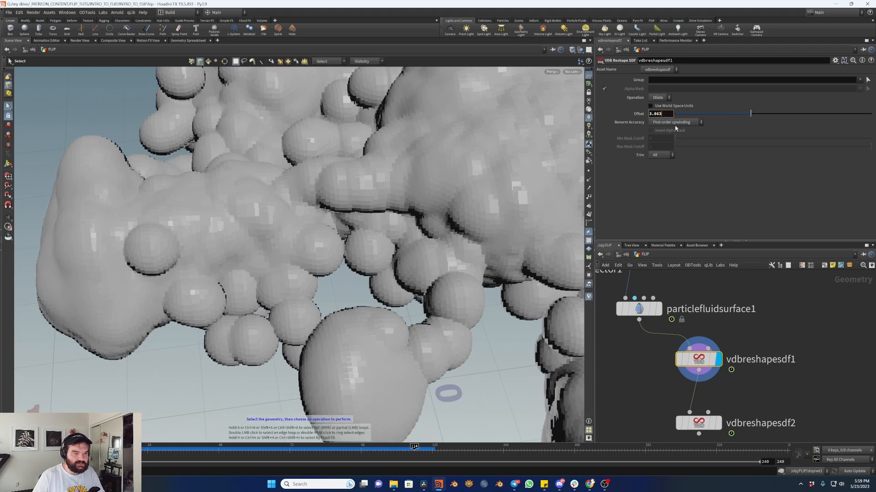
{"action": "key", "text": "Return"}
{"action": "middle_click_drag", "start_coordinate": [792, 396], "coordinate": [770, 356]}
{"action": "left_click", "coordinate": [678, 383]}
{"action": "type", "text": "3"}
{"action": "key", "text": "Return"}
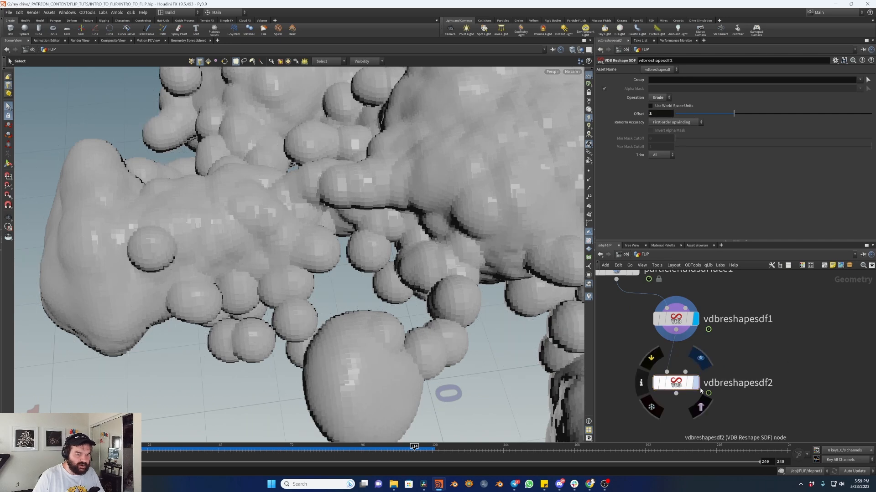
- Compare the dilated and eroded surface of vdbreshapesdf2 with particlefluidsurface1's unprocessed output
{"action": "left_click", "coordinate": [694, 383]}
{"action": "mouse_move", "coordinate": [249, 292]}
{"action": "left_mouse_down", "text": "alt"}
{"action": "mouse_move", "coordinate": [265, 308]}
{"action": "mouse_move", "coordinate": [244, 292]}
{"action": "left_mouse_up", "text": "alt"}
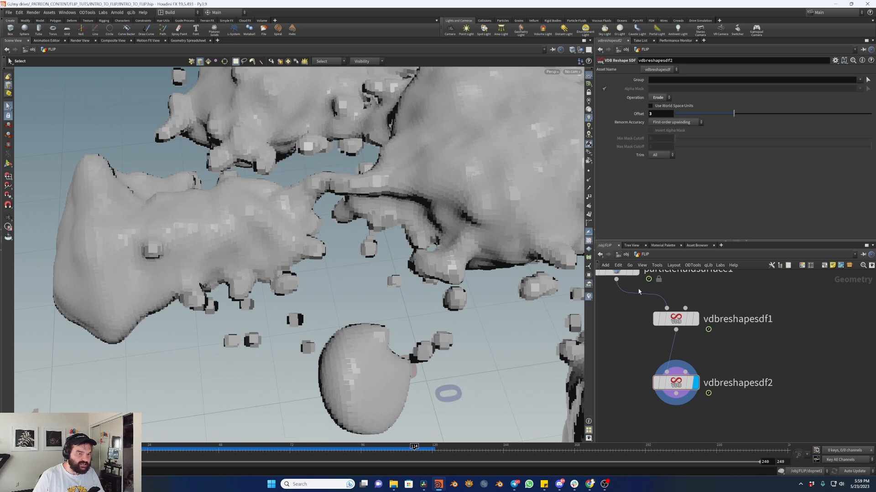
{"action": "middle_click_drag", "start_coordinate": [636, 270], "coordinate": [661, 328]}
{"action": "left_click", "coordinate": [661, 327]}
{"action": "left_click", "coordinate": [650, 328]}
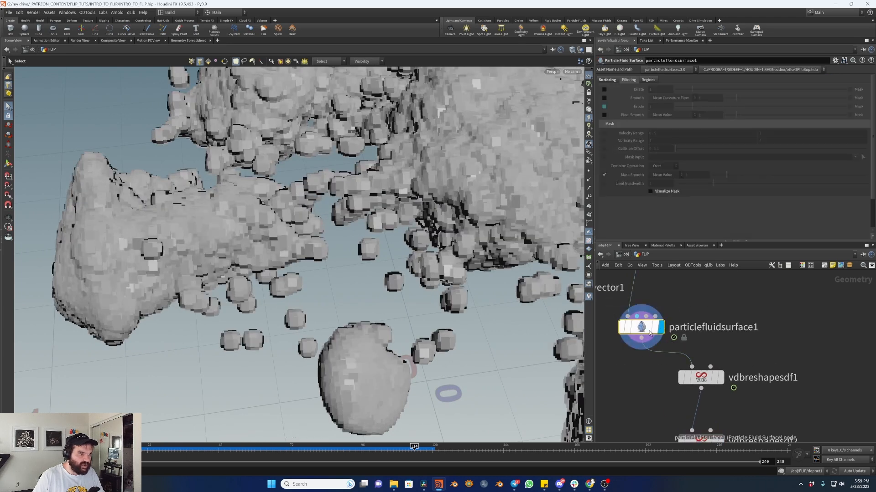
{"action": "left_click", "coordinate": [720, 439]}
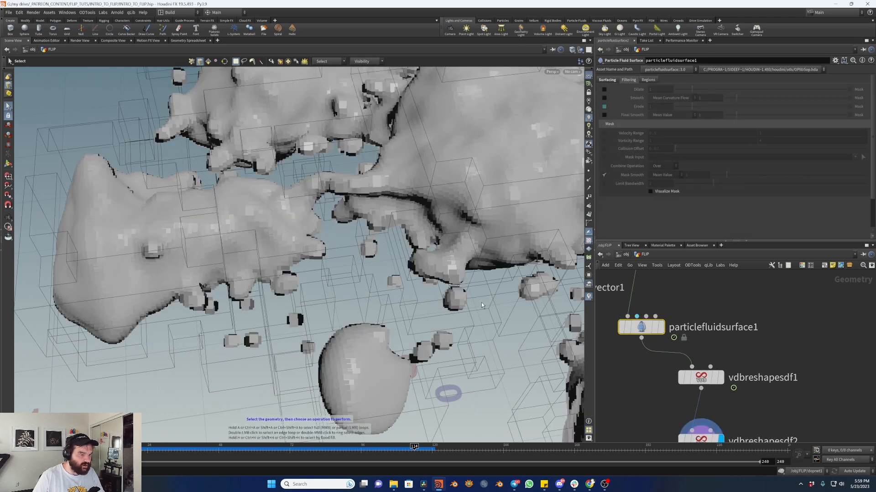
- Examine vdbreshapesdf2's surface from several angles and at frame 74
{"action": "left_click_drag", "start_coordinate": [214, 256], "coordinate": [230, 236], "text": "alt"}
{"action": "right_click_drag", "start_coordinate": [230, 236], "coordinate": [232, 215], "text": "alt"}
{"action": "left_click_drag", "start_coordinate": [232, 215], "coordinate": [203, 234], "text": "alt"}
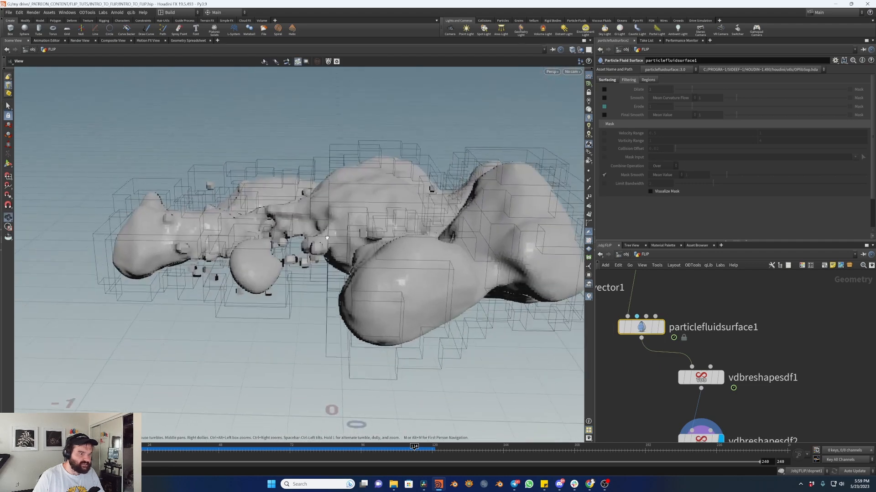
{"action": "left_click_drag", "start_coordinate": [273, 451], "coordinate": [296, 424]}
{"action": "left_click_drag", "start_coordinate": [191, 233], "coordinate": [208, 182], "text": "alt"}
- Insert a VDB Smooth node between vdbreshapesdf1 and vdbreshapesdf2
{"action": "middle_click_drag", "start_coordinate": [746, 389], "coordinate": [742, 364]}
{"action": "left_click_drag", "start_coordinate": [743, 386], "coordinate": [666, 430]}
{"action": "left_click", "coordinate": [776, 387]}
{"action": "key", "text": "Tab"}
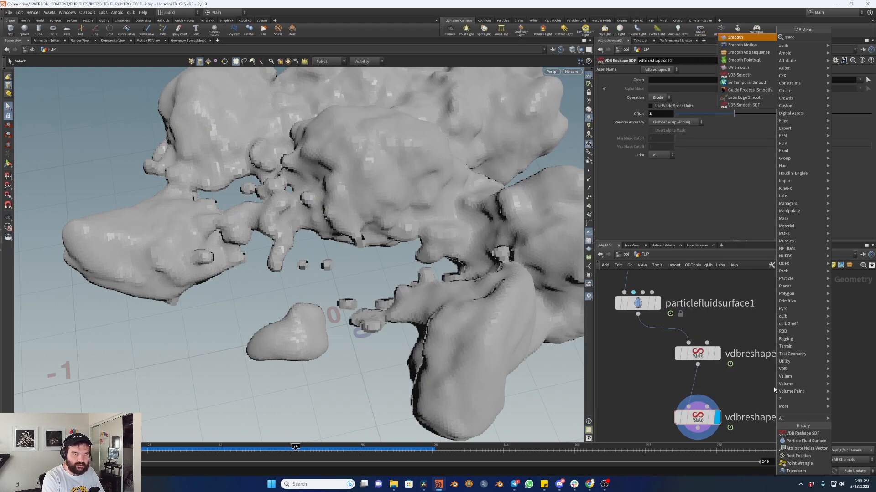
{"action": "type", "text": "vdbsm"}
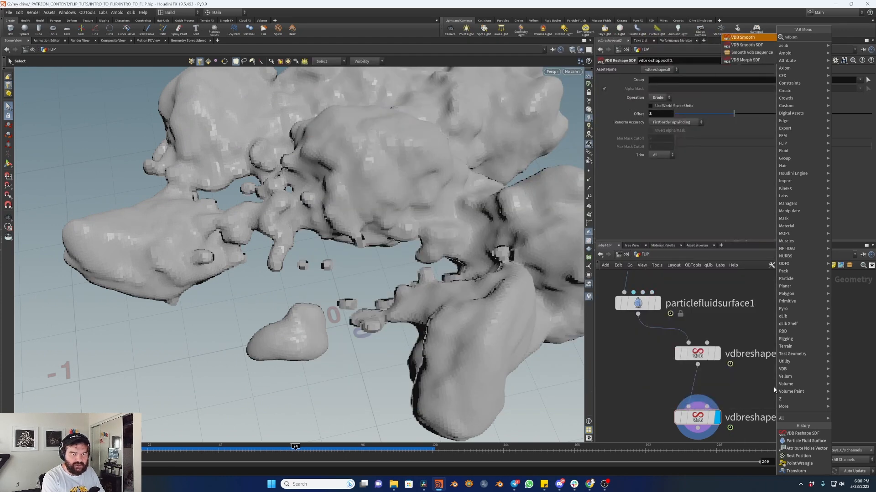
{"action": "key", "text": "Return"}
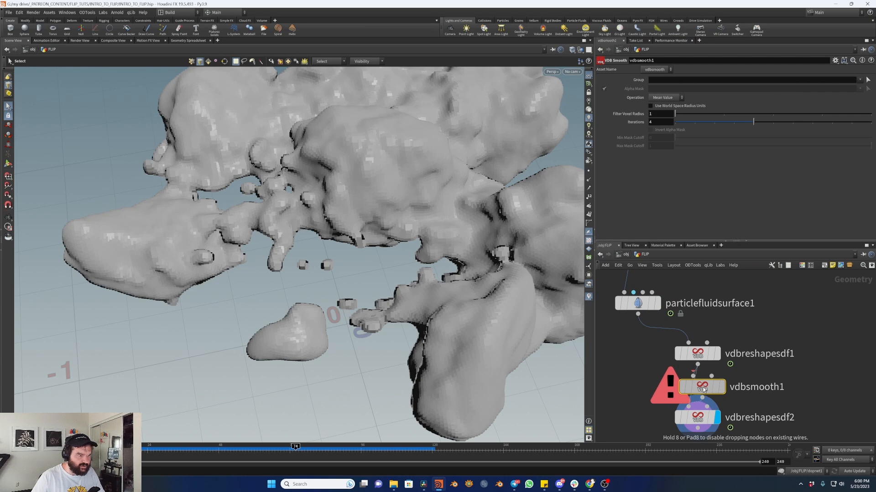
{"action": "left_click", "coordinate": [702, 398]}
{"action": "middle_click_drag", "start_coordinate": [751, 422], "coordinate": [749, 367]}
- Examine the smoothed VDB surface from different angles and at frame 109
{"action": "left_click_drag", "start_coordinate": [785, 378], "coordinate": [640, 418]}
{"action": "left_click_drag", "start_coordinate": [305, 293], "coordinate": [268, 251], "text": "alt"}
{"action": "right_click_drag", "start_coordinate": [268, 252], "coordinate": [256, 287], "text": "alt"}
{"action": "left_click_drag", "start_coordinate": [257, 287], "coordinate": [319, 239], "text": "alt"}
{"action": "left_click_drag", "start_coordinate": [182, 450], "coordinate": [400, 449]}
{"action": "left_click_drag", "start_coordinate": [347, 296], "coordinate": [402, 336], "text": "alt"}
{"action": "middle_click_drag", "start_coordinate": [800, 325], "coordinate": [842, 413]}
- Display particlefluidsurface1 and turn on its Dilate and Smooth filters, keeping Smooth on Mean Curvature Flow
{"action": "left_click", "coordinate": [696, 335]}
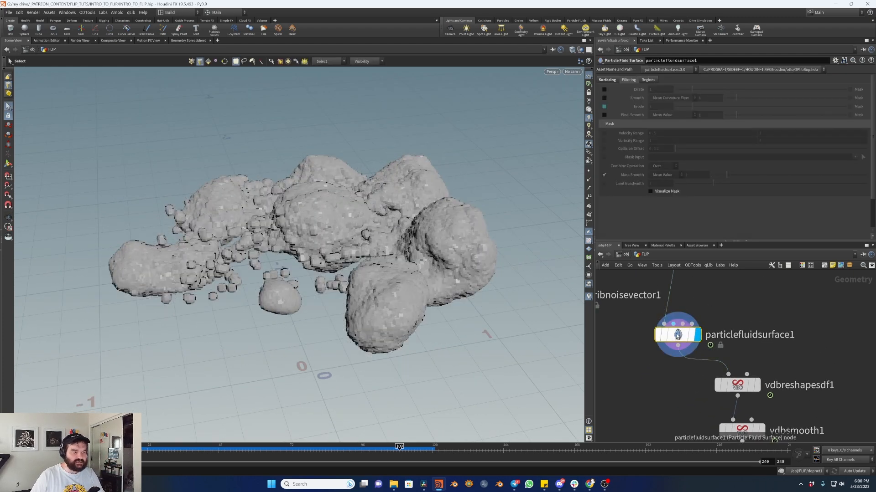
{"action": "left_click_drag", "start_coordinate": [365, 292], "coordinate": [364, 266], "text": "alt"}
{"action": "left_click_drag", "start_coordinate": [364, 267], "coordinate": [370, 248], "text": "alt"}
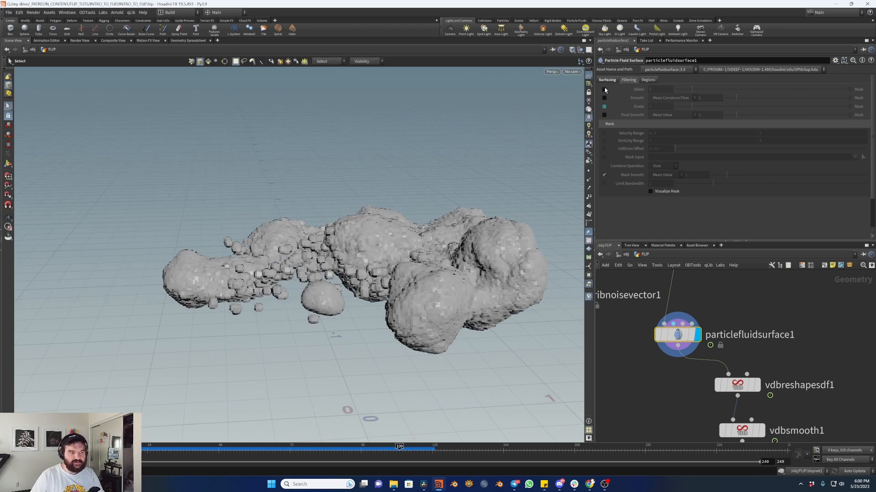
{"action": "left_click", "coordinate": [604, 98]}
{"action": "left_click_drag", "start_coordinate": [400, 291], "coordinate": [403, 265], "text": "alt"}
{"action": "right_click_drag", "start_coordinate": [403, 265], "coordinate": [388, 267], "text": "alt"}
{"action": "left_click_drag", "start_coordinate": [388, 266], "coordinate": [387, 287], "text": "alt"}
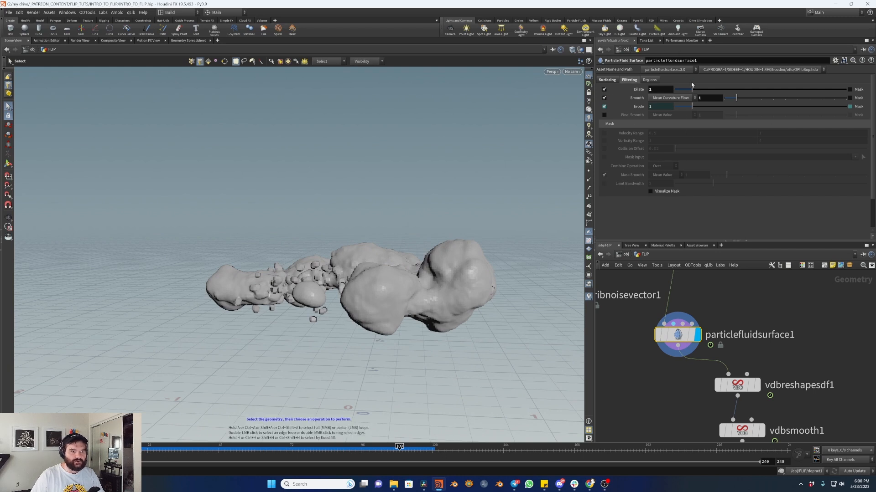
{"action": "left_click", "coordinate": [676, 97]}
{"action": "left_click", "coordinate": [677, 97]}
- Enable Final Smooth on particlefluidsurface1 and set its method to Mean Curvature Flow
{"action": "left_click", "coordinate": [604, 115]}
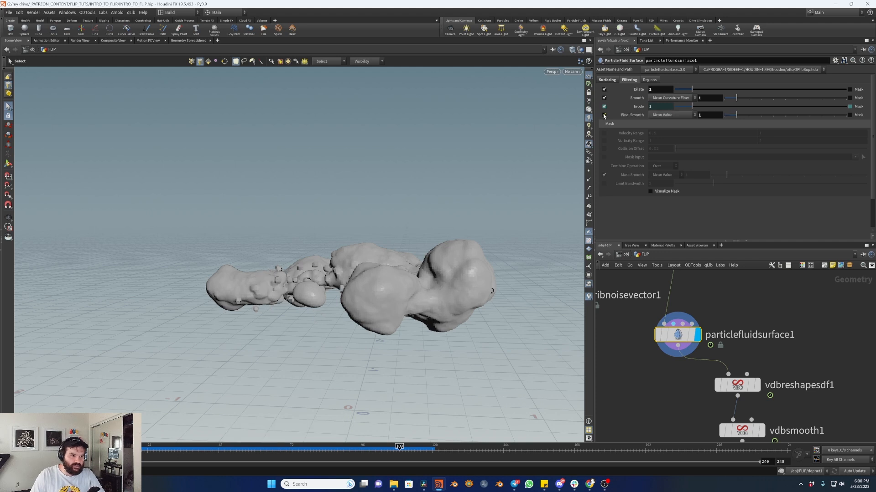
{"action": "left_click", "coordinate": [668, 118]}
{"action": "left_click", "coordinate": [668, 116]}
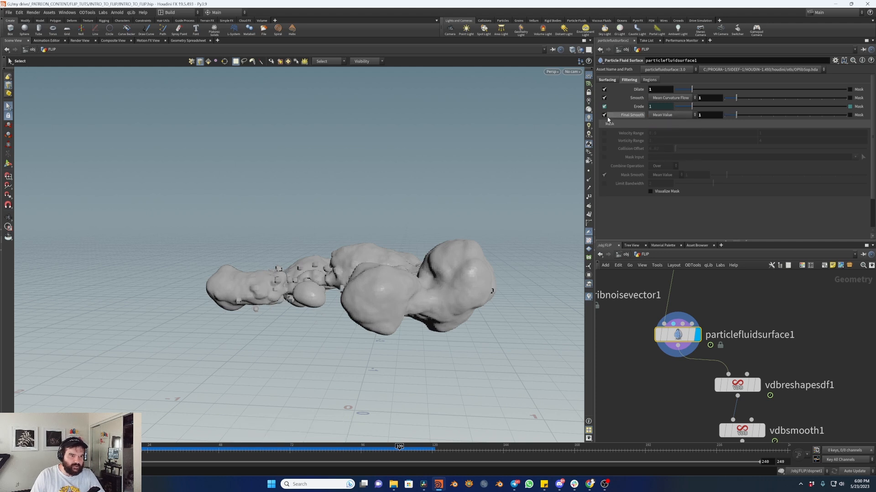
{"action": "left_click", "coordinate": [604, 115]}
{"action": "left_click", "coordinate": [658, 117]}
{"action": "left_click", "coordinate": [669, 147]}
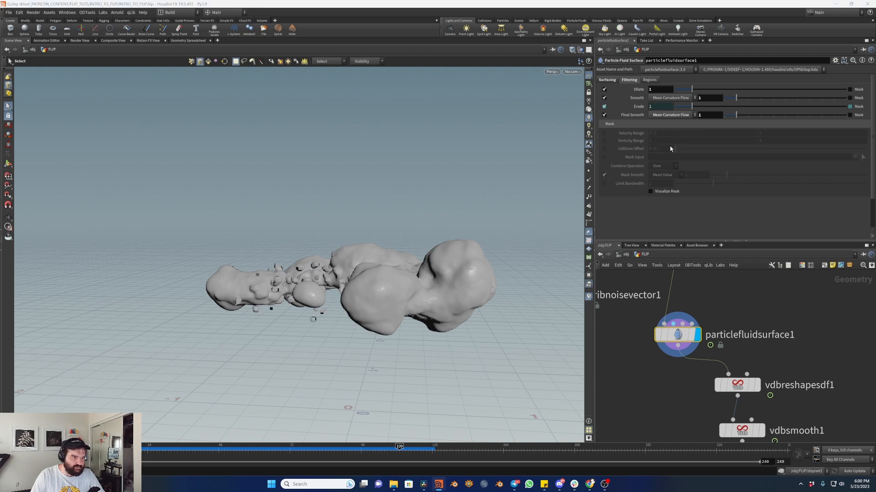
- Compare the mesh with Final Smooth off and on, leaving the filter enabled
{"action": "left_click", "coordinate": [604, 115]}
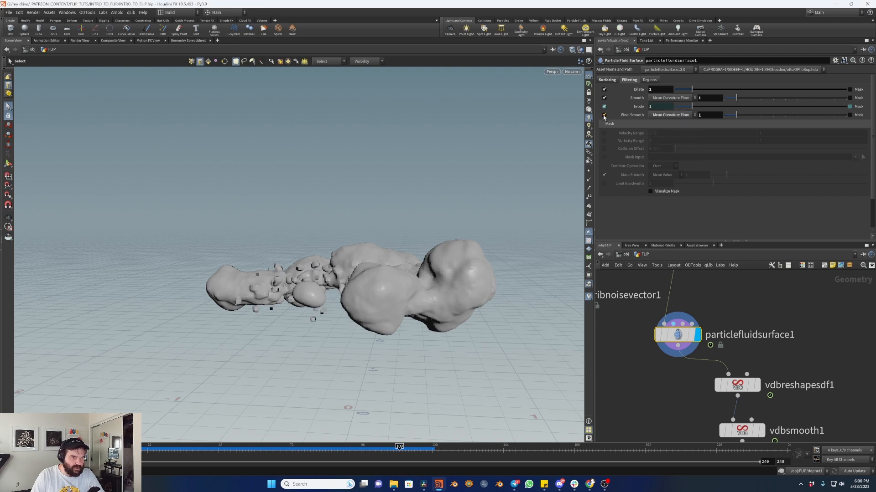
{"action": "left_click", "coordinate": [604, 115]}
{"action": "left_click", "coordinate": [604, 115]}
{"action": "left_click", "coordinate": [604, 115]}
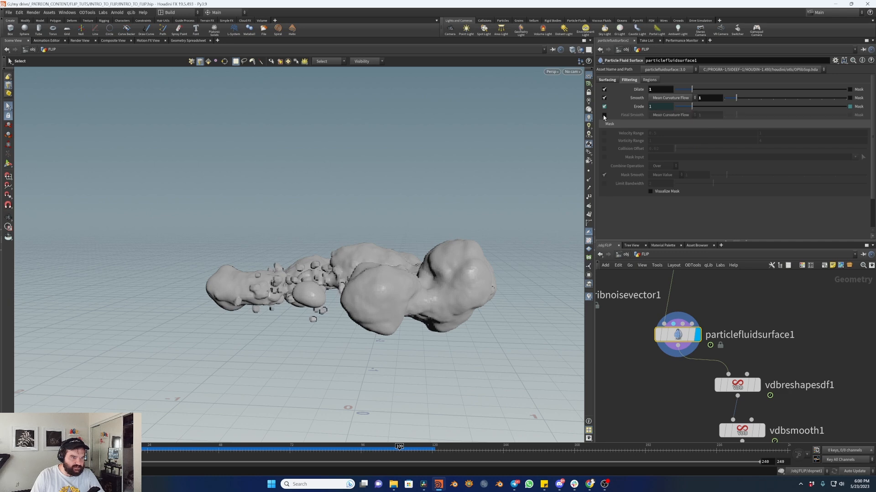
{"action": "left_click", "coordinate": [604, 116]}
{"action": "mouse_move", "coordinate": [296, 303]}
{"action": "left_mouse_down", "text": "alt"}
{"action": "mouse_move", "coordinate": [279, 388]}
{"action": "mouse_move", "coordinate": [299, 314]}
{"action": "left_mouse_up", "text": "alt"}
{"action": "key", "text": "s"}
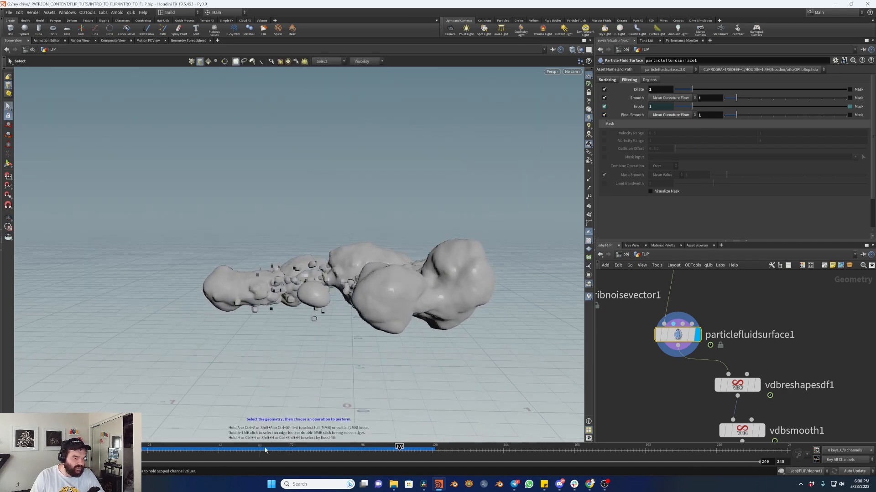
- Set particlefluidsurface1's Convert To output to Surface Polygon Soup and check the mesh at other frames
{"action": "left_click", "coordinate": [611, 80]}
{"action": "left_click", "coordinate": [674, 157]}
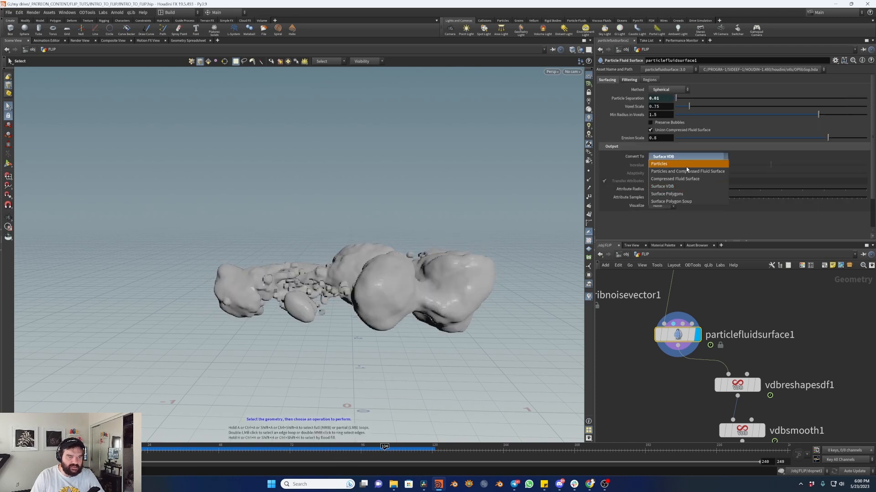
{"action": "left_click", "coordinate": [697, 202]}
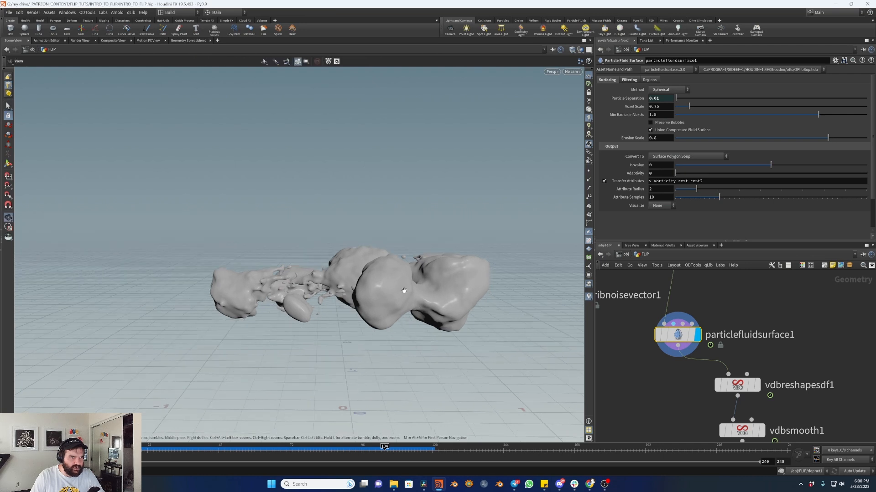
{"action": "left_click_drag", "start_coordinate": [228, 449], "coordinate": [285, 449]}
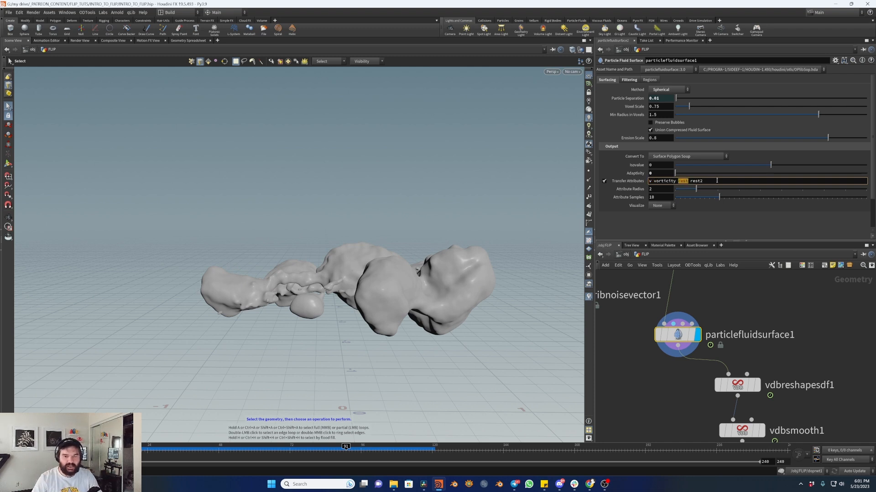
- Move the VDB reshape and smooth nodes further away from particlefluidsurface1 in the network
{"action": "middle_click_drag", "start_coordinate": [762, 326], "coordinate": [783, 297]}
{"action": "scroll", "coordinate": [844, 320], "scroll_direction": "down", "scroll_amount": 3}
{"action": "left_click_drag", "start_coordinate": [844, 319], "coordinate": [847, 370]}
{"action": "left_click", "coordinate": [786, 354]}
- Add a Null node fed by particlefluidsurface1's output and display it
{"action": "left_click", "coordinate": [759, 320]}
{"action": "key", "text": "Tab"}
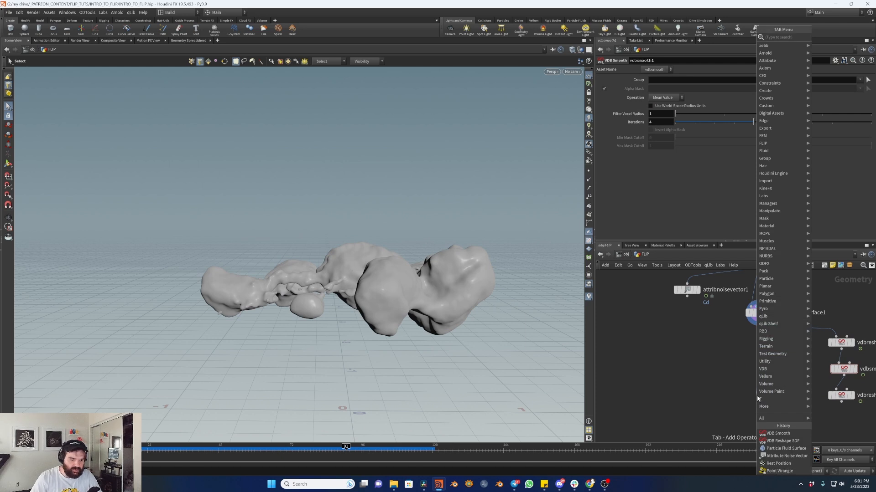
{"action": "type", "text": "null"}
{"action": "key", "text": "Return"}
{"action": "left_click", "coordinate": [758, 398]}
{"action": "left_click", "coordinate": [765, 396]}
{"action": "scroll", "coordinate": [766, 361], "scroll_direction": "up", "scroll_amount": 3}
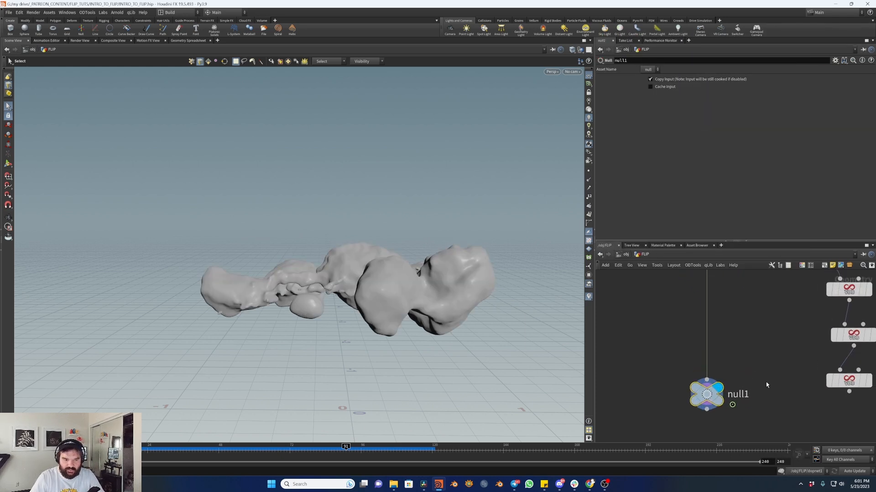
- Rename the null node as FLUID_OUT
{"action": "double_click", "coordinate": [743, 395]}
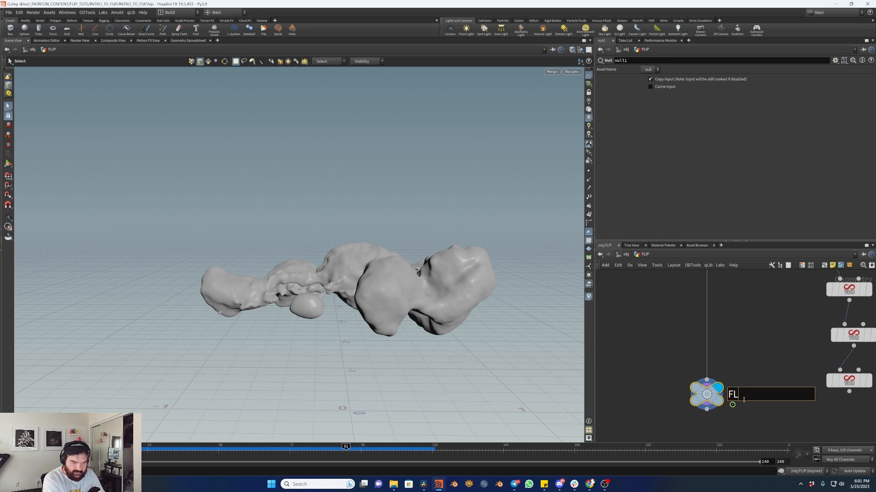
{"action": "key", "text": "Return"}
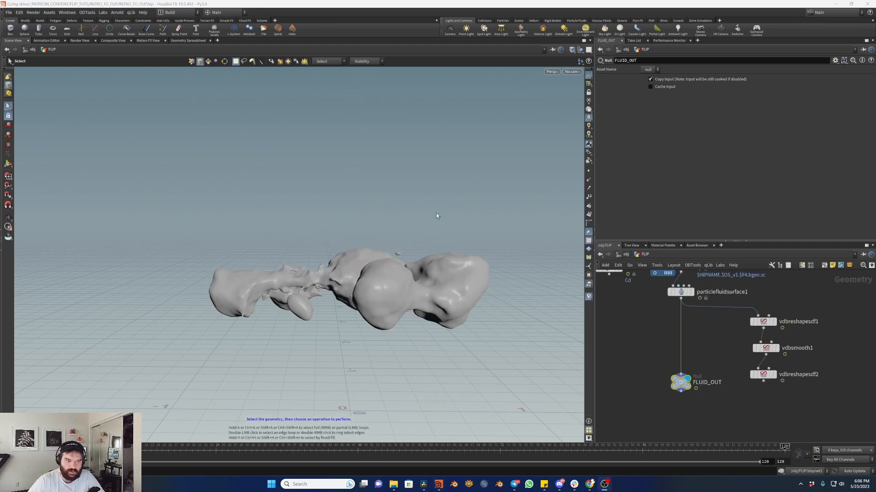
- Switch the network to the stage context and add a SOP Import node
{"action": "left_click", "coordinate": [628, 256]}
{"action": "left_click", "coordinate": [640, 316]}
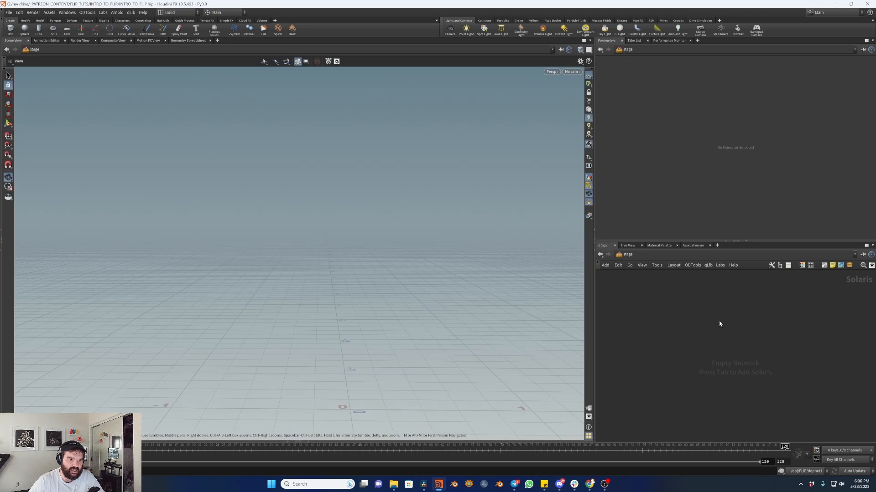
{"action": "key", "text": "Tab"}
{"action": "key", "text": "Down"}
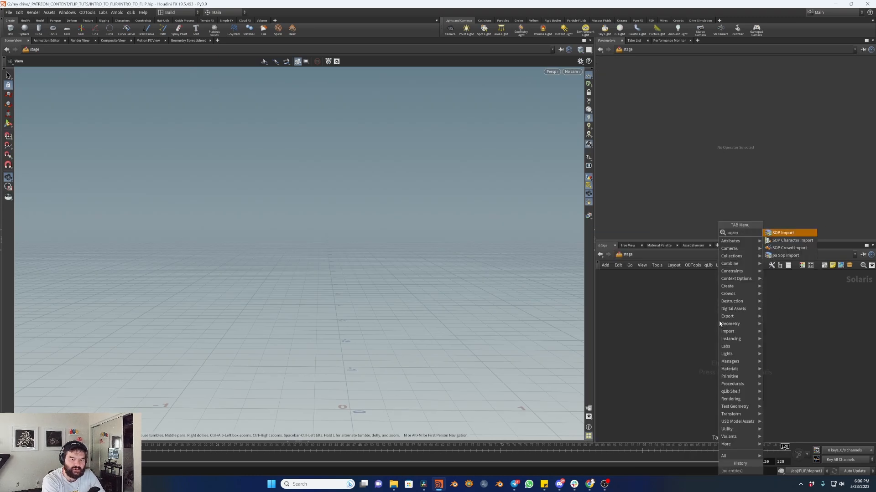
{"action": "key", "text": "Return"}
{"action": "left_click", "coordinate": [720, 323]}
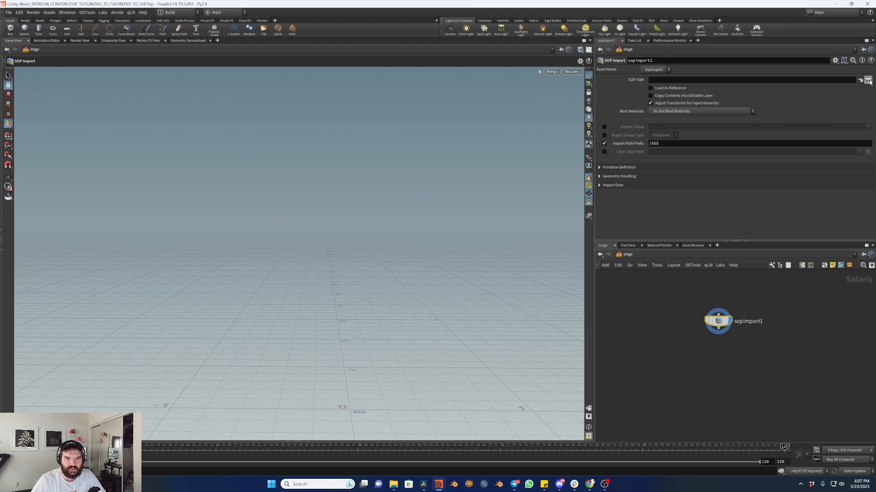
- Set sopimport1's SOP Path to /obj/FLIP/FLUID_OUT and its Import Path Prefix to /FLUID/mesh
{"action": "left_click", "coordinate": [868, 80]}
{"action": "left_click", "coordinate": [833, 50]}
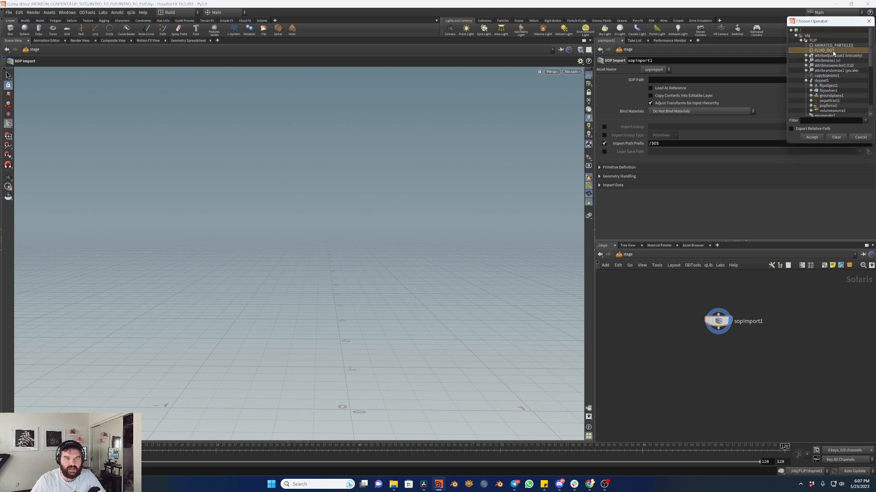
{"action": "double_click", "coordinate": [832, 51]}
{"action": "left_click_drag", "start_coordinate": [794, 295], "coordinate": [697, 361]}
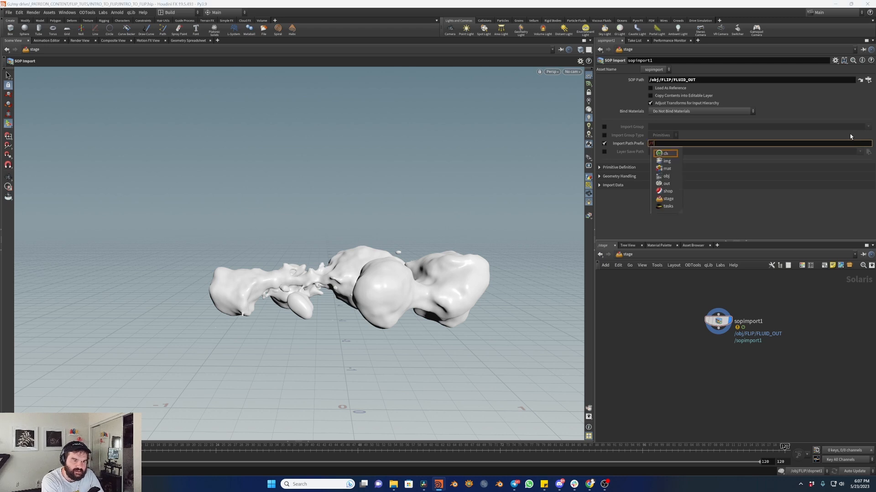
{"action": "type", "text": "lUID/mesh"}
{"action": "key", "text": "Return"}
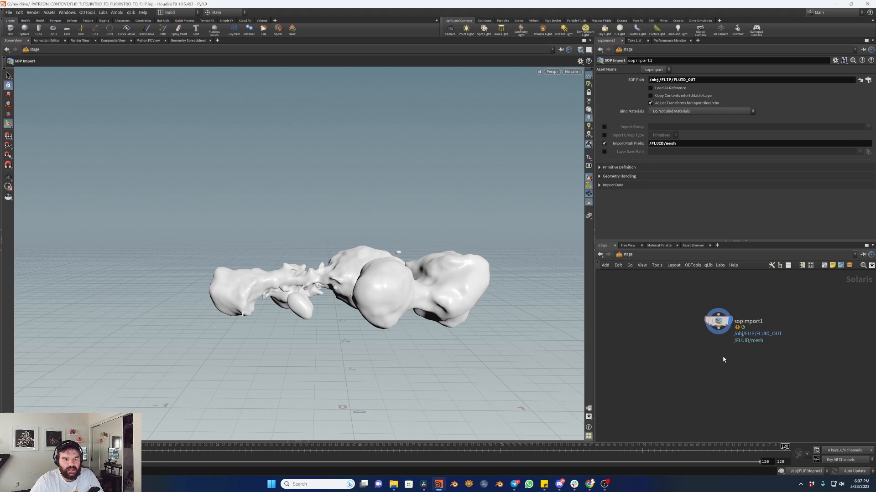
{"action": "middle_click_drag", "start_coordinate": [731, 358], "coordinate": [724, 348]}
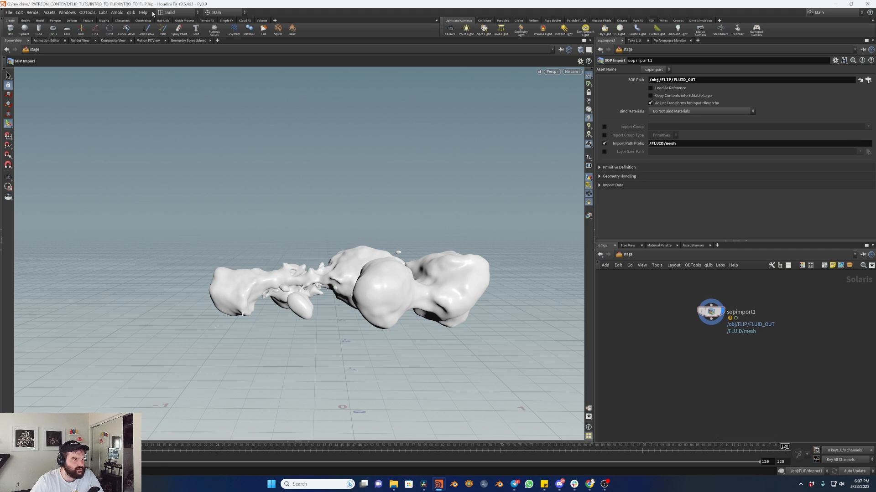
- Change the desktop layout to Solaris and frame the imported fluid and the sopimport1 node
{"action": "left_click", "coordinate": [187, 14]}
{"action": "left_click", "coordinate": [185, 89]}
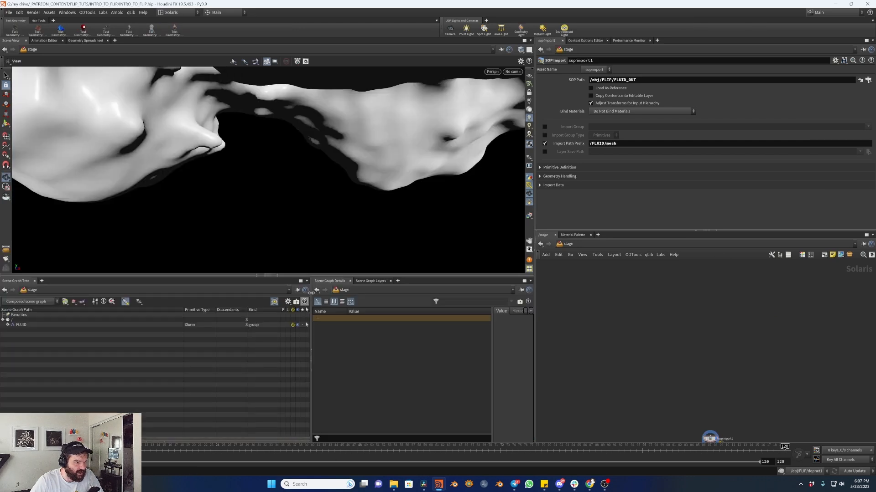
{"action": "key", "text": "h"}
{"action": "key", "text": "h"}
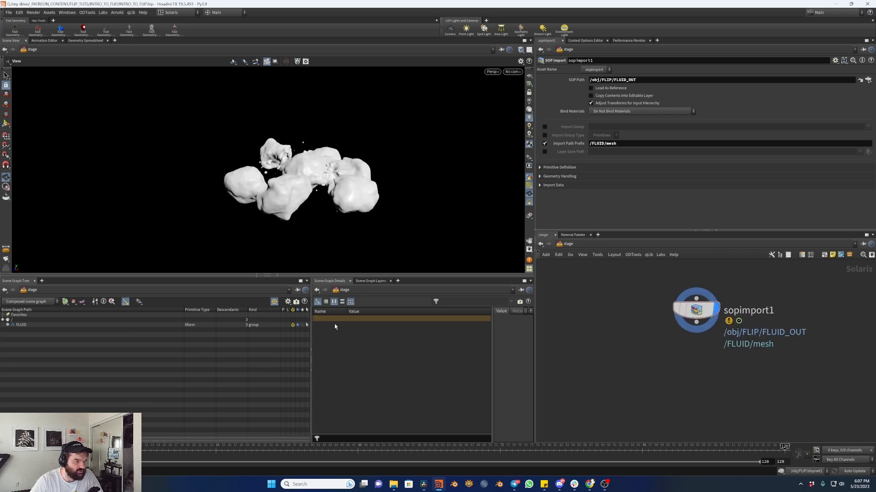
- Examine the imported fluid mesh at different frames and from several angles in the Solaris viewport
{"action": "left_click_drag", "start_coordinate": [340, 188], "coordinate": [426, 246]}
{"action": "left_click_drag", "start_coordinate": [246, 449], "coordinate": [332, 449]}
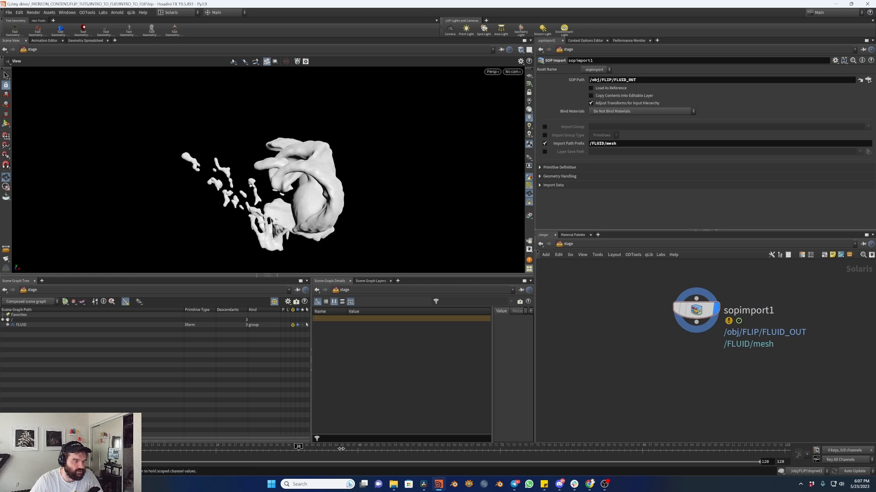
{"action": "left_click_drag", "start_coordinate": [434, 449], "coordinate": [575, 448]}
{"action": "left_click_drag", "start_coordinate": [663, 443], "coordinate": [784, 444]}
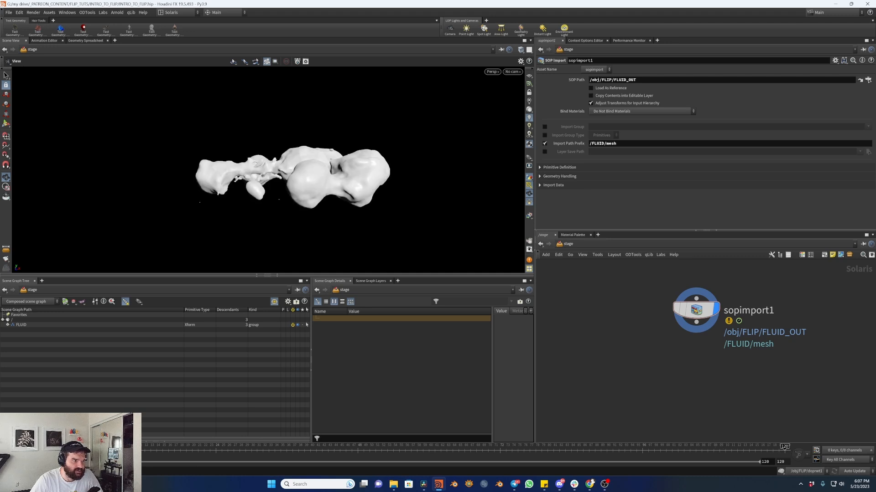
{"action": "left_click_drag", "start_coordinate": [204, 457], "coordinate": [151, 451]}
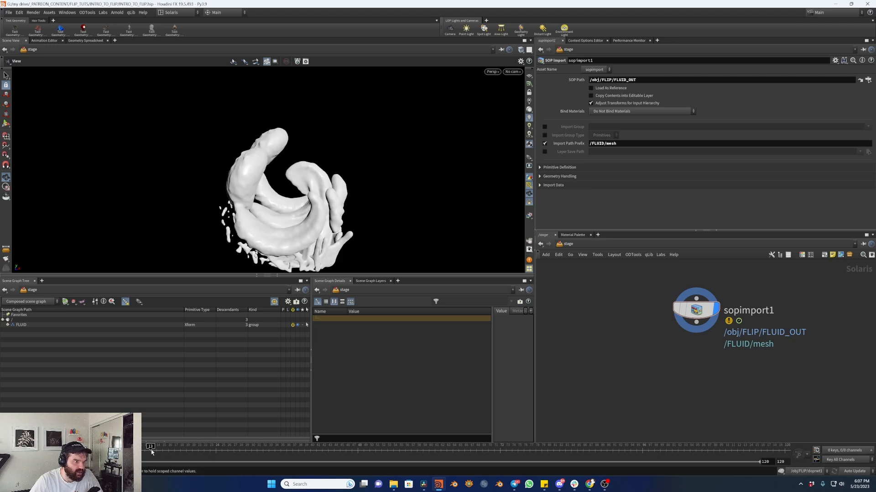
{"action": "left_click", "coordinate": [250, 443]}
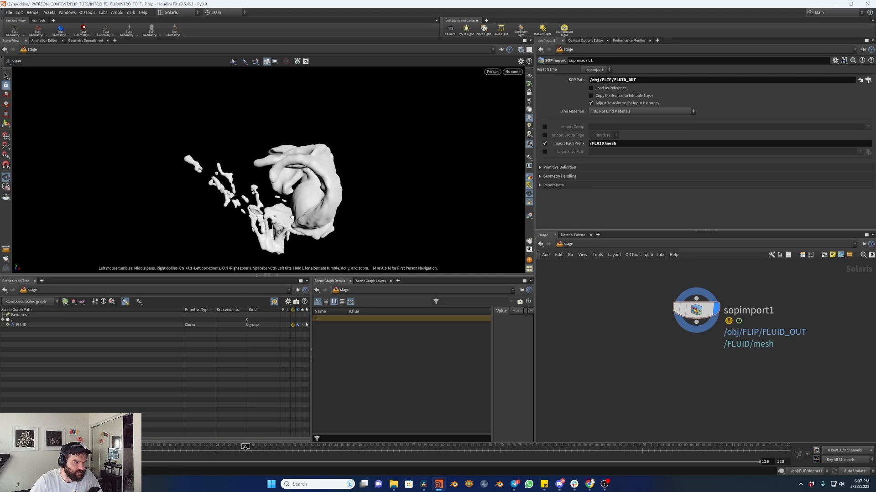
{"action": "left_click_drag", "start_coordinate": [325, 198], "coordinate": [456, 201]}
{"action": "left_click_drag", "start_coordinate": [161, 452], "coordinate": [261, 449]}
{"action": "left_click_drag", "start_coordinate": [290, 201], "coordinate": [544, 196]}
{"action": "left_click_drag", "start_coordinate": [280, 163], "coordinate": [250, 161]}
{"action": "left_click_drag", "start_coordinate": [303, 138], "coordinate": [269, 148]}
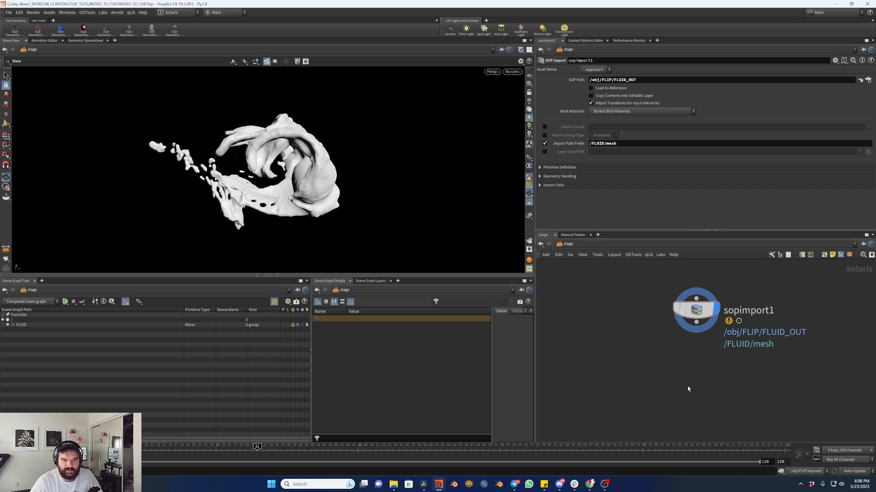
- Add a Dome Light node fed by sopimport1 and display it
{"action": "key", "text": "Tab"}
{"action": "type", "text": "dome"}
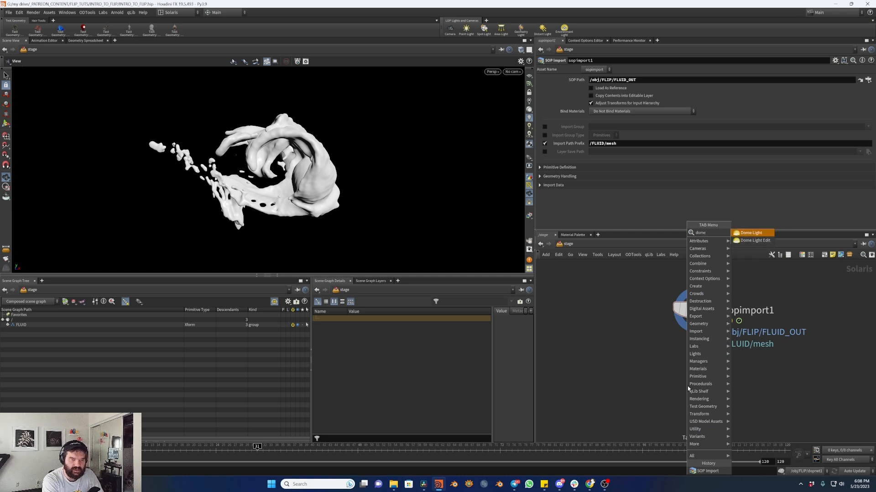
{"action": "key", "text": "Return"}
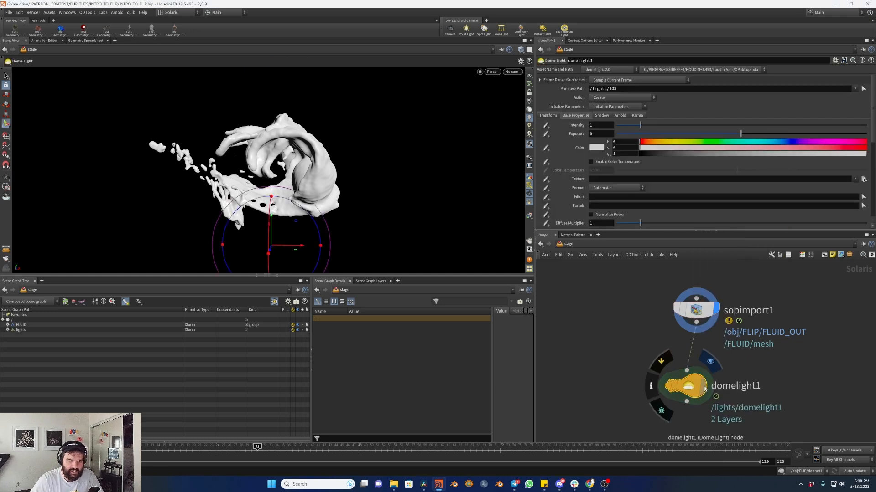
{"action": "left_click", "coordinate": [701, 375]}
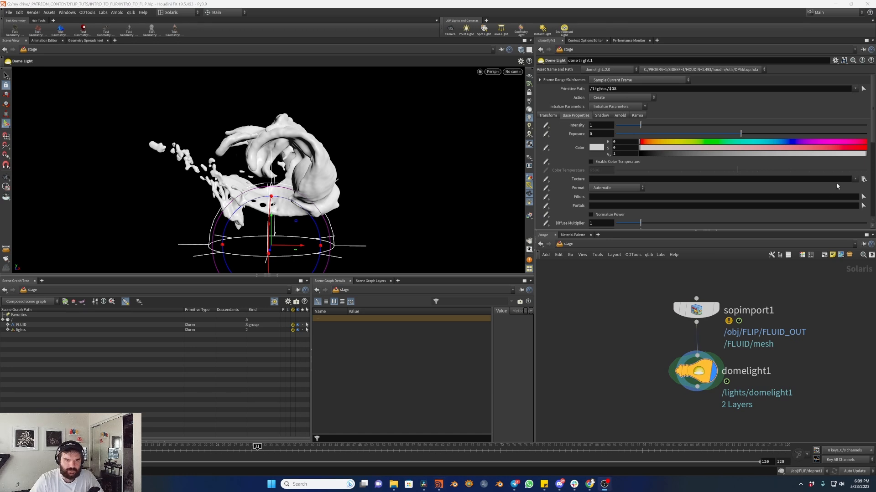
- Set the dome light's texture to little_paris_eiffel_tower_4k.exr from the $HIP folder
{"action": "left_click", "coordinate": [863, 179]}
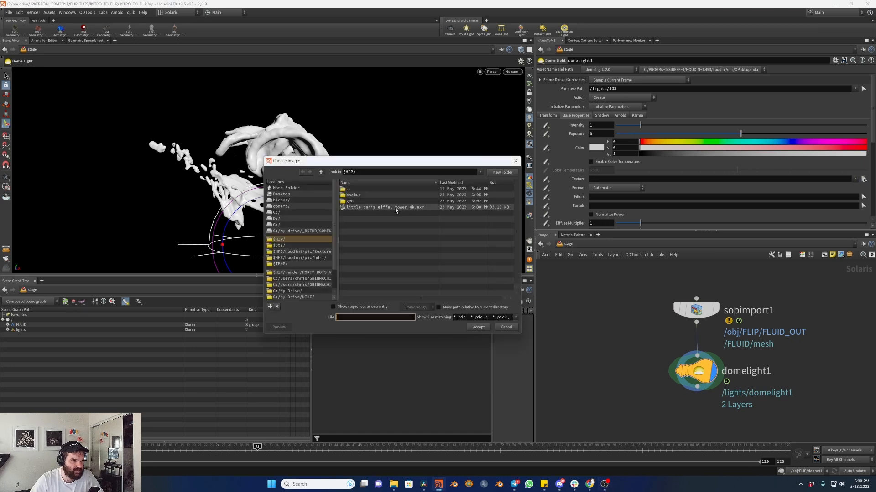
{"action": "left_click", "coordinate": [395, 207]}
{"action": "double_click", "coordinate": [394, 207]}
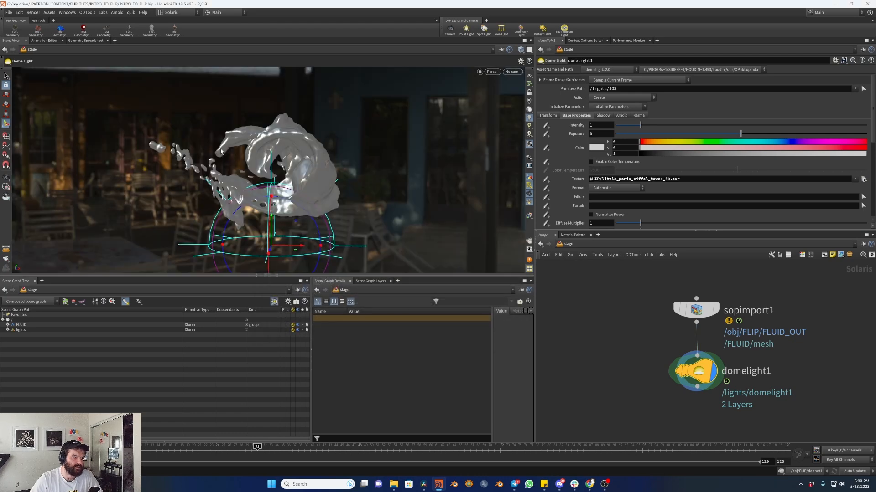
- Preview the dome-lit fluid with the Karma renderer and return the viewport to its standard display
{"action": "left_click", "coordinate": [492, 72]}
{"action": "left_click", "coordinate": [511, 103]}
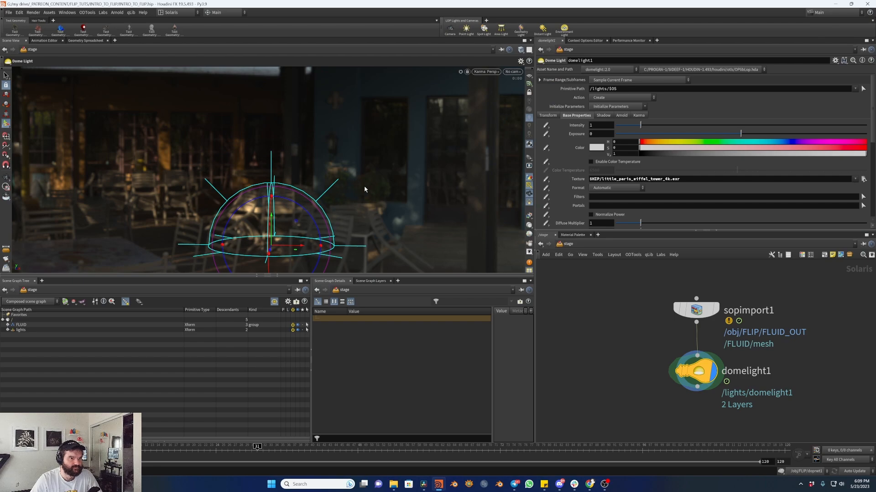
{"action": "left_click_drag", "start_coordinate": [391, 164], "coordinate": [322, 169], "text": "alt"}
{"action": "left_click", "coordinate": [492, 72]}
{"action": "left_click", "coordinate": [496, 85]}
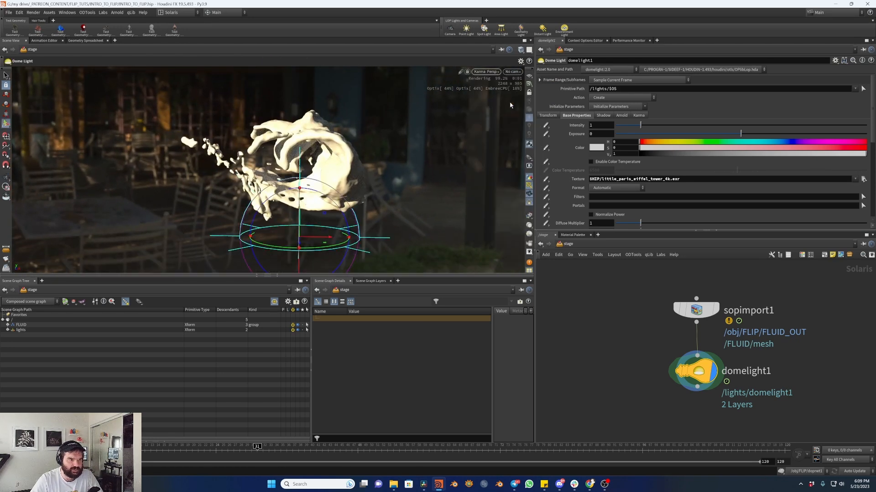
- Add a Material Library node fed by domelight1 and display it
{"action": "key", "text": "Tab"}
{"action": "type", "text": "matl"}
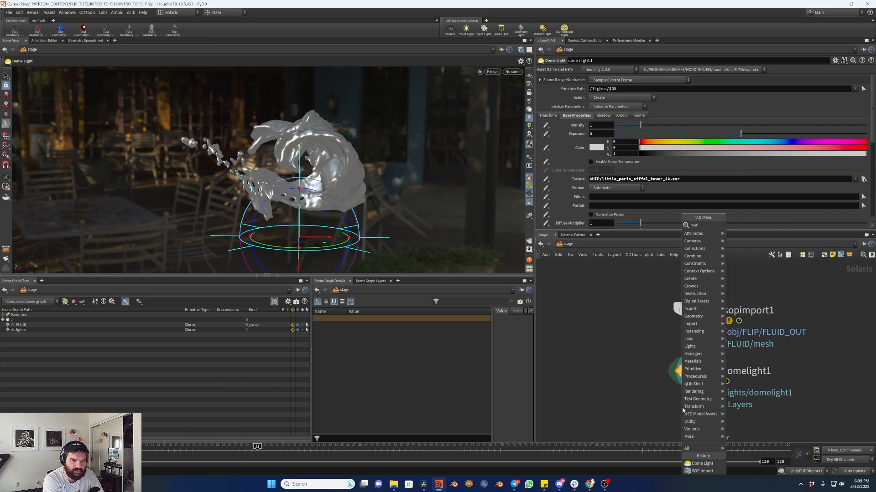
{"action": "key", "text": "Return"}
{"action": "left_click", "coordinate": [683, 411]}
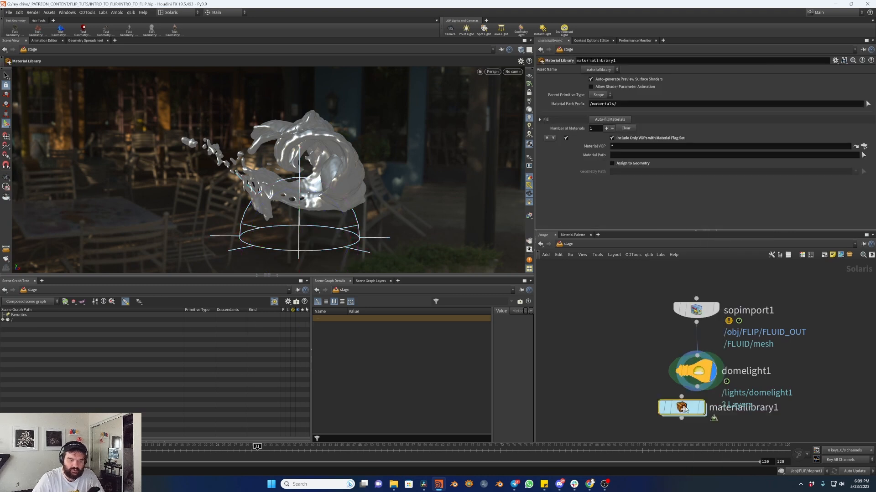
{"action": "left_click_drag", "start_coordinate": [697, 387], "coordinate": [697, 417]}
{"action": "left_click", "coordinate": [716, 415]}
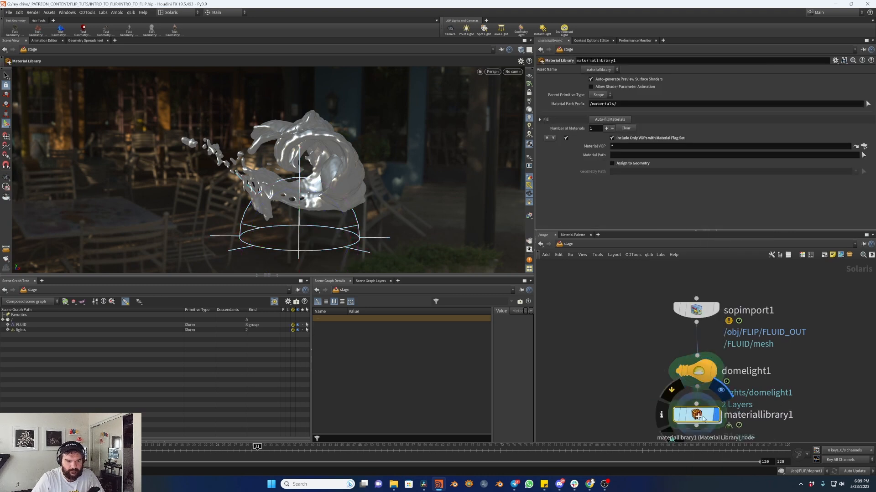
- Create a Karma MaterialX Subnet inside materiallibrary1 and name it liquid
{"action": "double_click", "coordinate": [704, 419]}
{"action": "key", "text": "Tab"}
{"action": "type", "text": "karma m"}
{"action": "key", "text": "Return"}
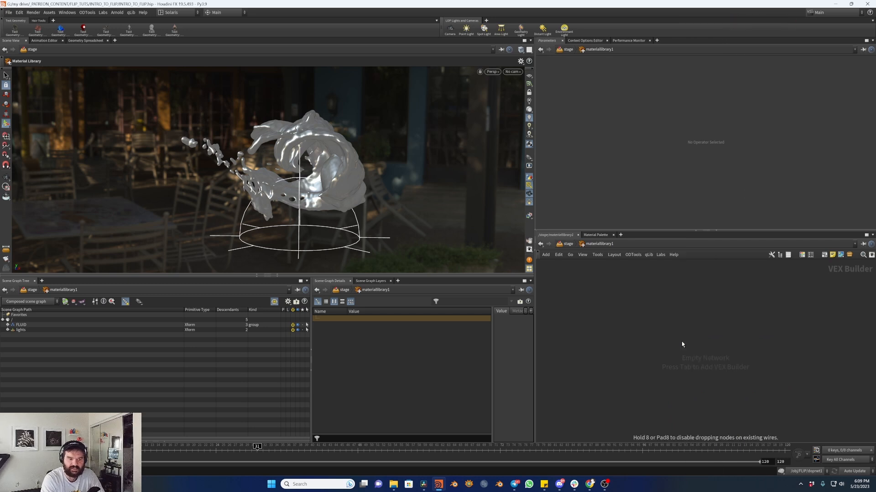
{"action": "left_click", "coordinate": [682, 344]}
{"action": "double_click", "coordinate": [673, 327]}
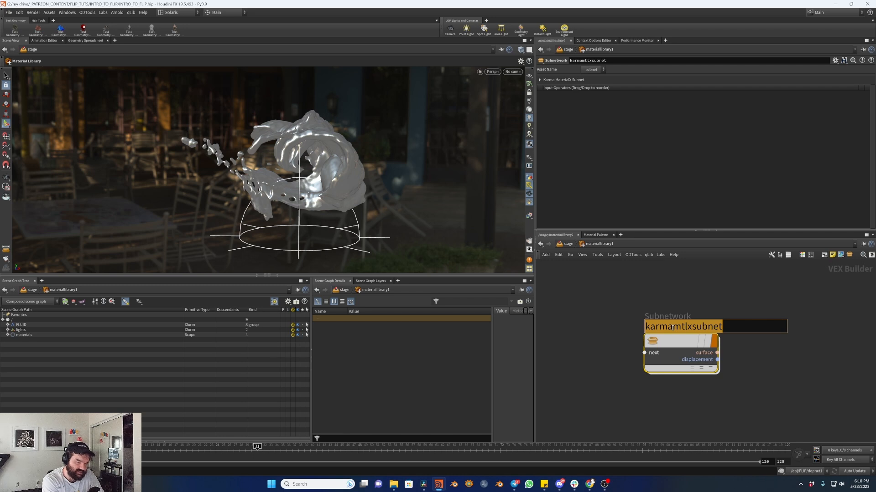
{"action": "key", "text": "BackSpace"}
{"action": "type", "text": "liquid"}
{"action": "key", "text": "Return"}
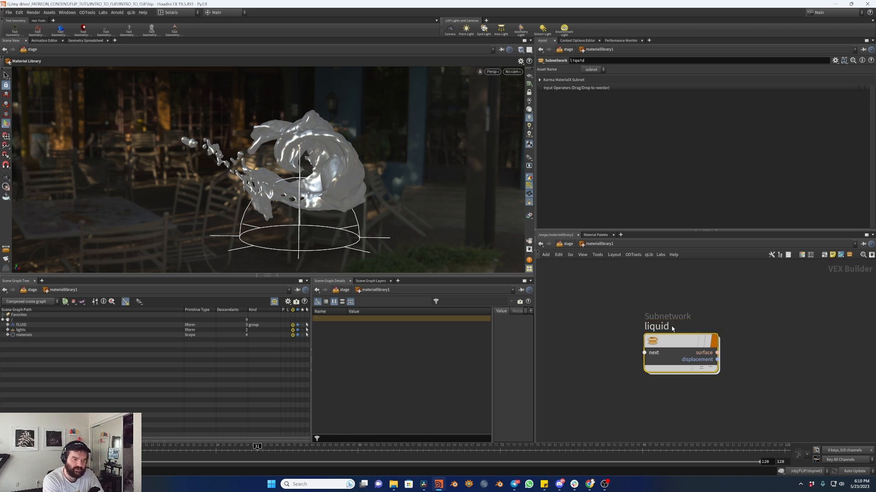
- Enter the liquid subnet and delete its default mtlxsurface node
{"action": "double_click", "coordinate": [679, 347]}
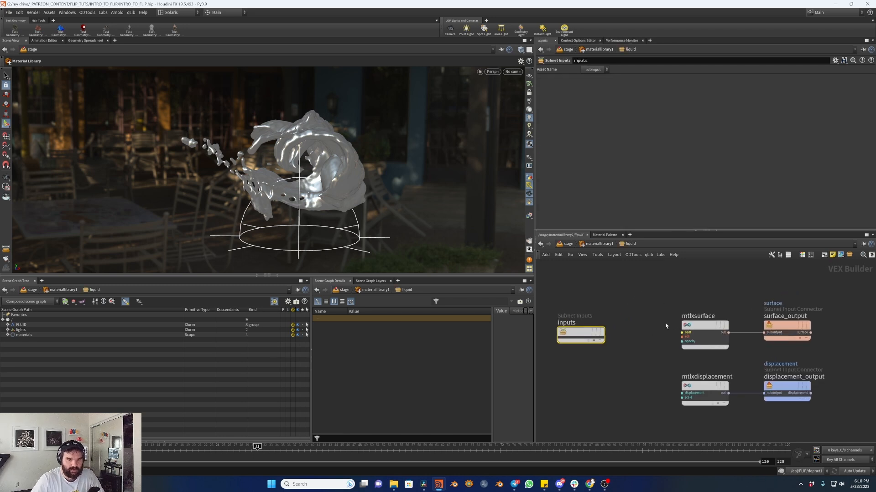
{"action": "left_click_drag", "start_coordinate": [669, 362], "coordinate": [854, 410]}
{"action": "middle_click_drag", "start_coordinate": [624, 356], "coordinate": [726, 349]}
{"action": "left_click_drag", "start_coordinate": [728, 362], "coordinate": [655, 291]}
{"action": "left_click_drag", "start_coordinate": [683, 334], "coordinate": [608, 290]}
{"action": "middle_click_drag", "start_coordinate": [707, 338], "coordinate": [653, 323]}
{"action": "key", "text": "Delete"}
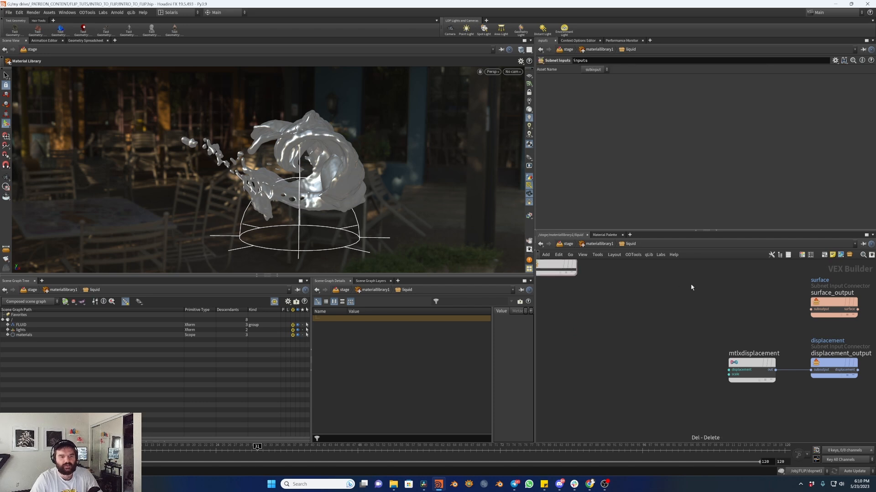
- Add an MtlX Standard Surface node and connect it to surface_output
{"action": "key", "text": "Tab"}
{"action": "type", "text": "stand"}
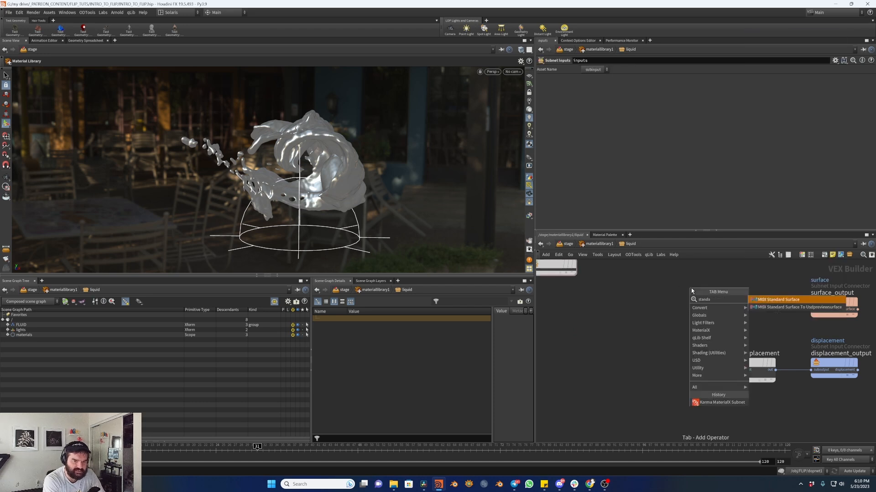
{"action": "key", "text": "Return"}
{"action": "left_click", "coordinate": [691, 291]}
{"action": "left_click_drag", "start_coordinate": [714, 296], "coordinate": [688, 291]}
{"action": "scroll", "coordinate": [789, 328], "scroll_direction": "down", "scroll_amount": 1}
{"action": "middle_click_drag", "start_coordinate": [689, 310], "coordinate": [721, 329]}
- Leave the liquid subnet and assign the liquid material to the fluid mesh /FLUID/mesh/surface
{"action": "left_click", "coordinate": [602, 244]}
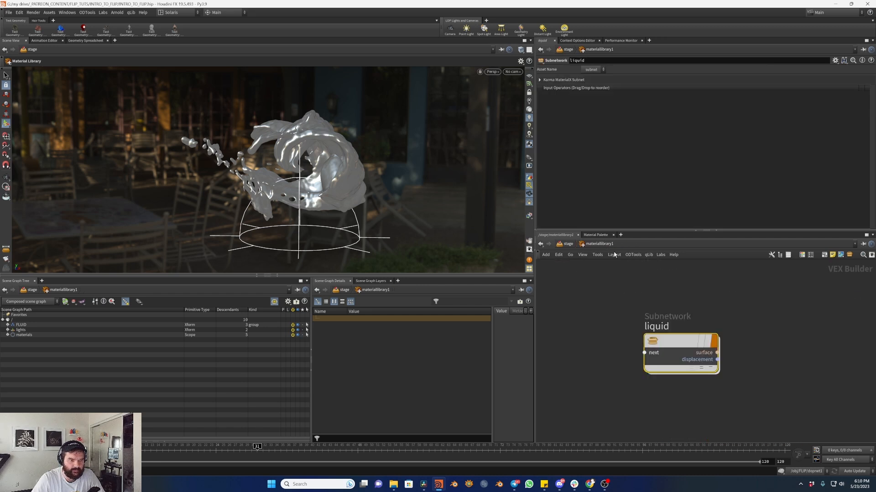
{"action": "right_click", "coordinate": [359, 174]}
{"action": "left_click", "coordinate": [388, 182]}
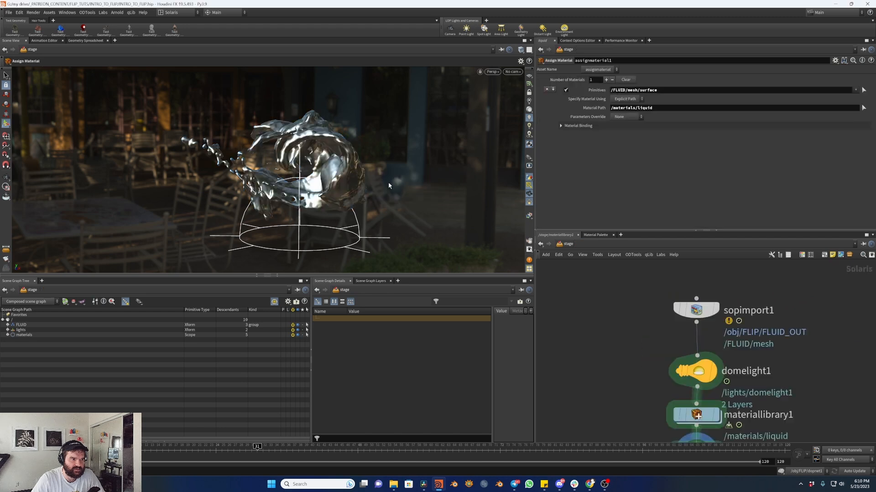
{"action": "middle_click_drag", "start_coordinate": [629, 318], "coordinate": [603, 252]}
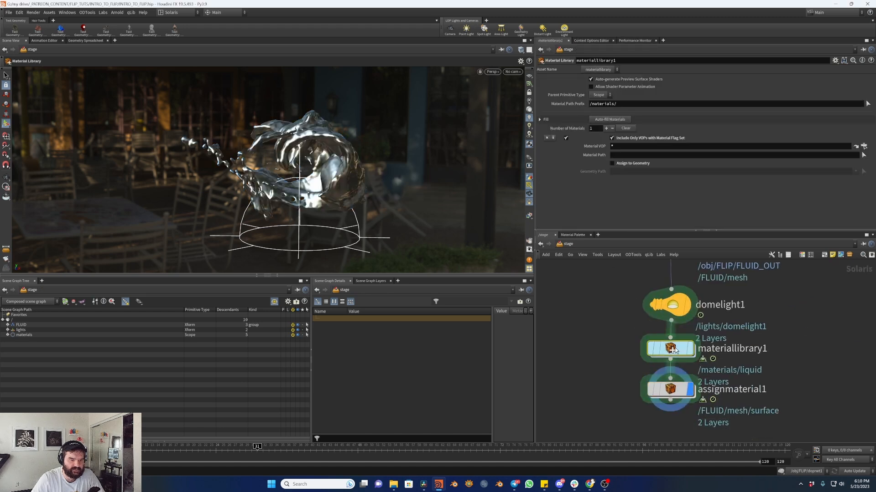
- Enter the liquid subnet inside materiallibrary1 and switch the viewport renderer to Karma
{"action": "double_click", "coordinate": [679, 349]}
{"action": "double_click", "coordinate": [683, 346]}
{"action": "middle_click_drag", "start_coordinate": [648, 329], "coordinate": [703, 329]}
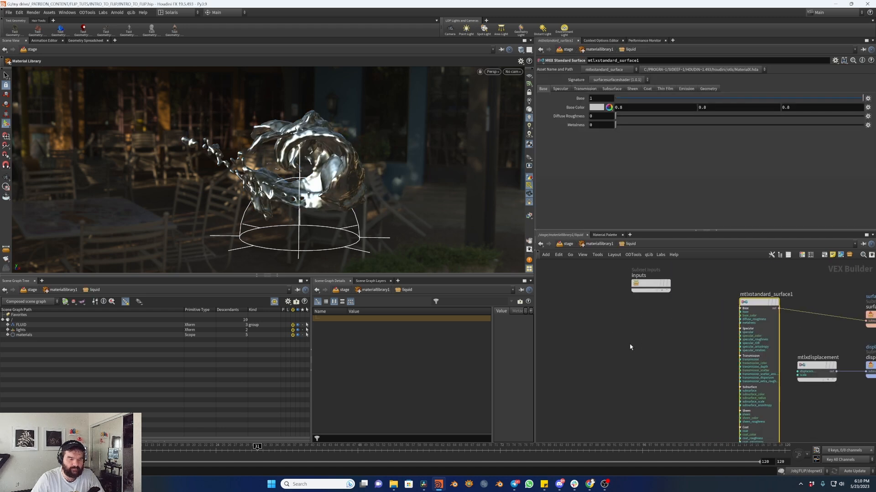
{"action": "middle_click_drag", "start_coordinate": [639, 346], "coordinate": [667, 333]}
{"action": "left_click_drag", "start_coordinate": [684, 278], "coordinate": [660, 273]}
{"action": "middle_click_drag", "start_coordinate": [721, 294], "coordinate": [689, 310]}
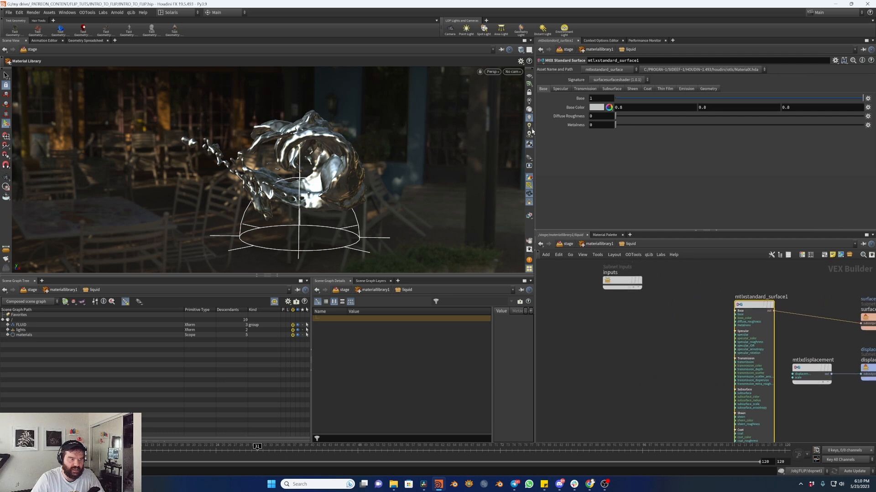
{"action": "left_click", "coordinate": [492, 72]}
{"action": "left_click", "coordinate": [506, 107]}
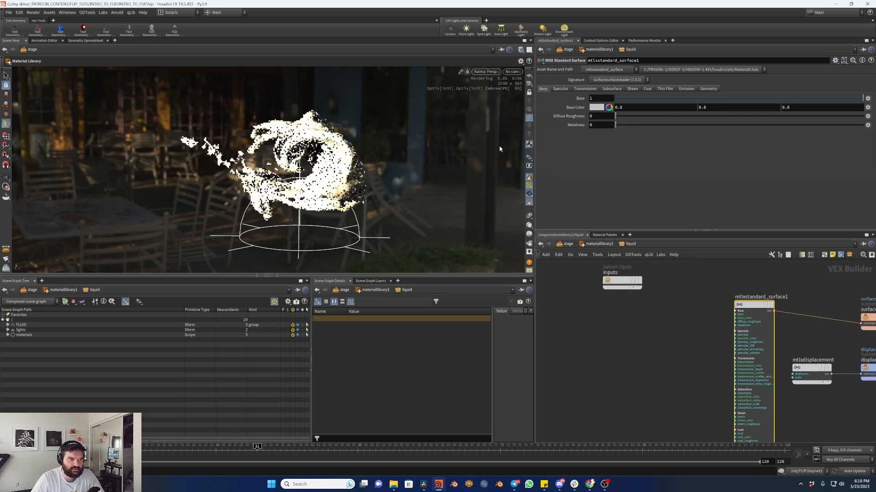
{"action": "middle_click_drag", "start_coordinate": [658, 323], "coordinate": [620, 313]}
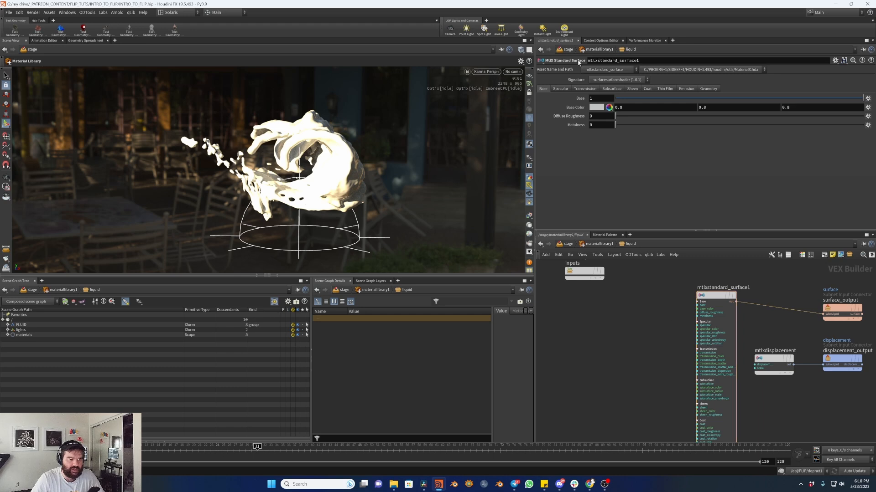
- Set the base metalness of mtlxstandard_surface1 to 1
{"action": "left_click", "coordinate": [560, 89]}
{"action": "left_click", "coordinate": [543, 89]}
{"action": "left_click_drag", "start_coordinate": [642, 124], "coordinate": [865, 124]}
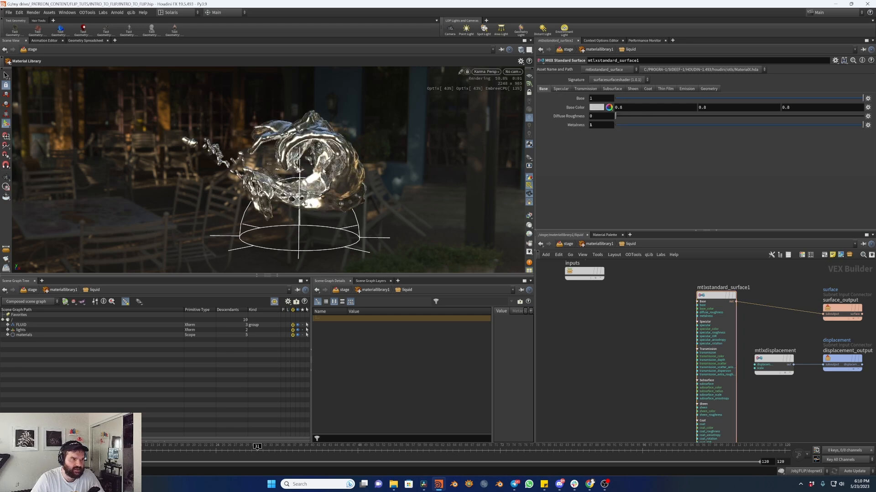
{"action": "key", "text": "Escape"}
{"action": "left_click_drag", "start_coordinate": [304, 159], "coordinate": [339, 171]}
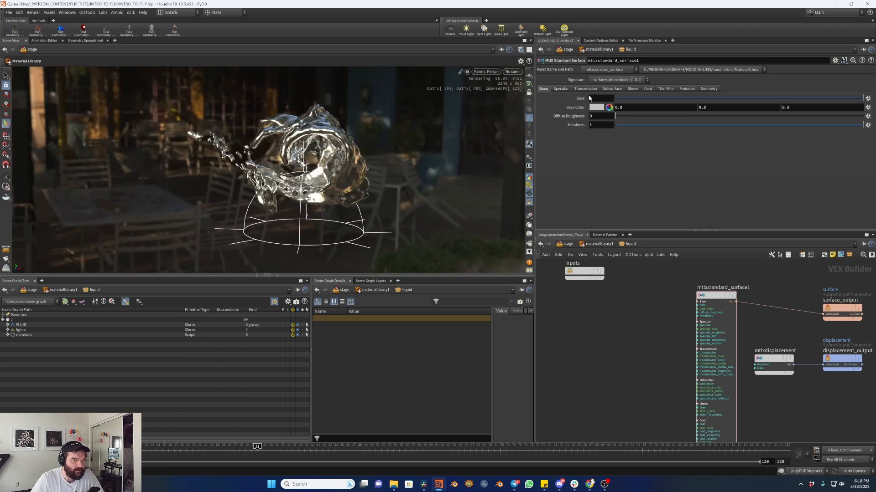
- Set the specular roughness of mtlxstandard_surface1 to 0.0332
{"action": "left_click", "coordinate": [560, 89]}
{"action": "left_click_drag", "start_coordinate": [665, 116], "coordinate": [551, 123]}
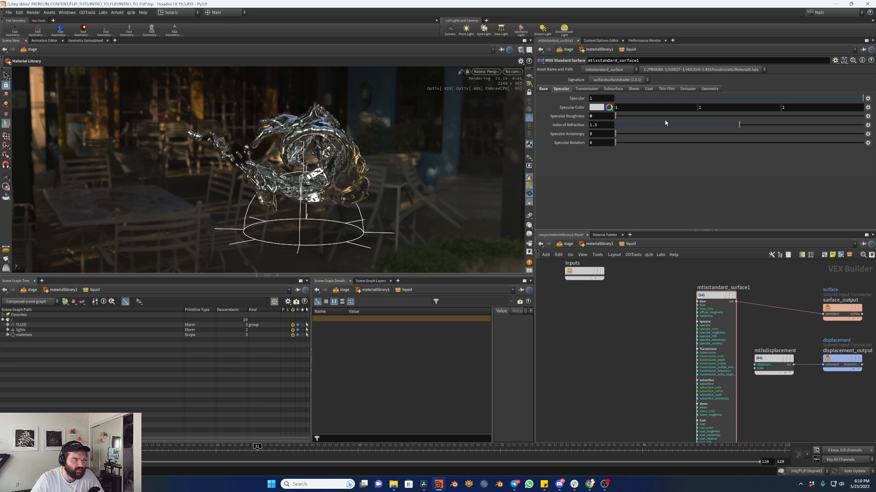
{"action": "left_click", "coordinate": [624, 116]}
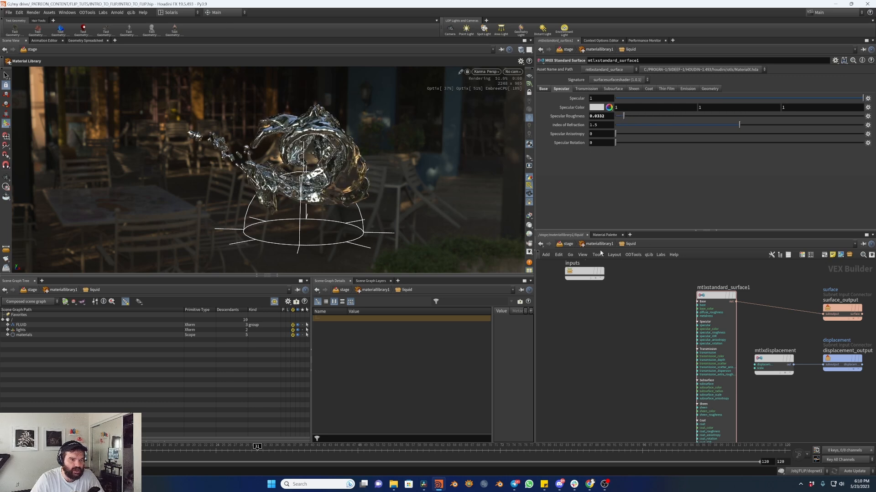
- Return to the stage network and insert a Render Geometry Settings node between domelight1 and materiallibrary1
{"action": "left_click", "coordinate": [596, 245]}
{"action": "left_click", "coordinate": [565, 245]}
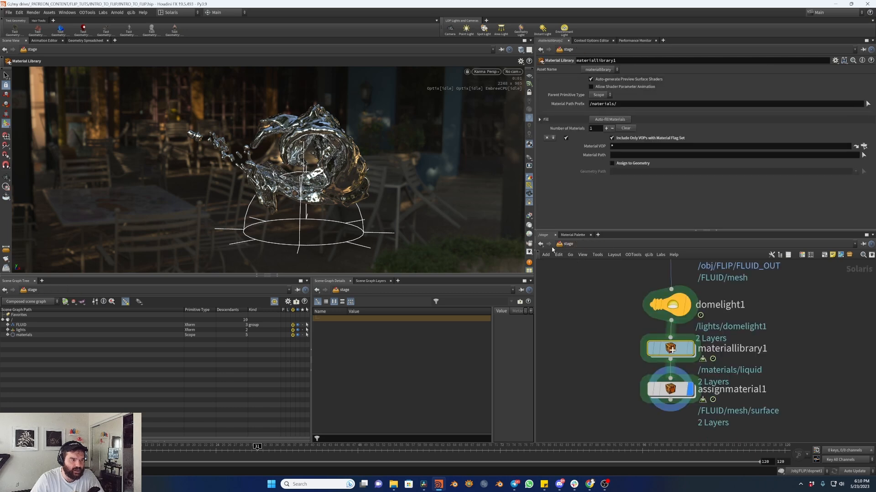
{"action": "middle_click_drag", "start_coordinate": [594, 345], "coordinate": [566, 304]}
{"action": "left_click", "coordinate": [638, 345]}
{"action": "key", "text": "Tab"}
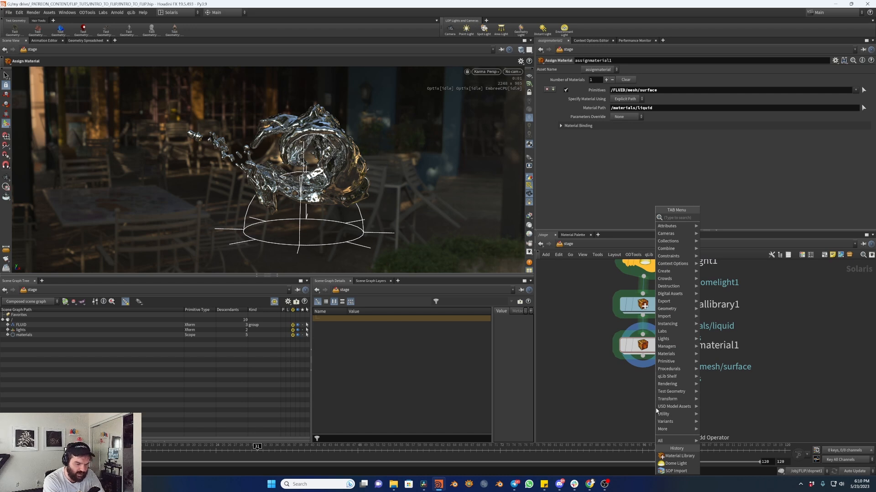
{"action": "type", "text": "render geo"}
{"action": "key", "text": "Return"}
{"action": "left_click", "coordinate": [656, 410]}
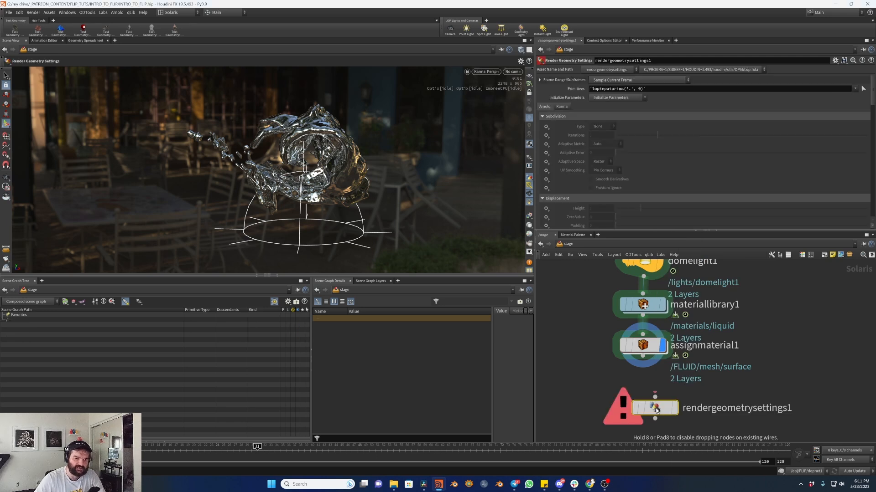
{"action": "left_click_drag", "start_coordinate": [656, 410], "coordinate": [645, 296]}
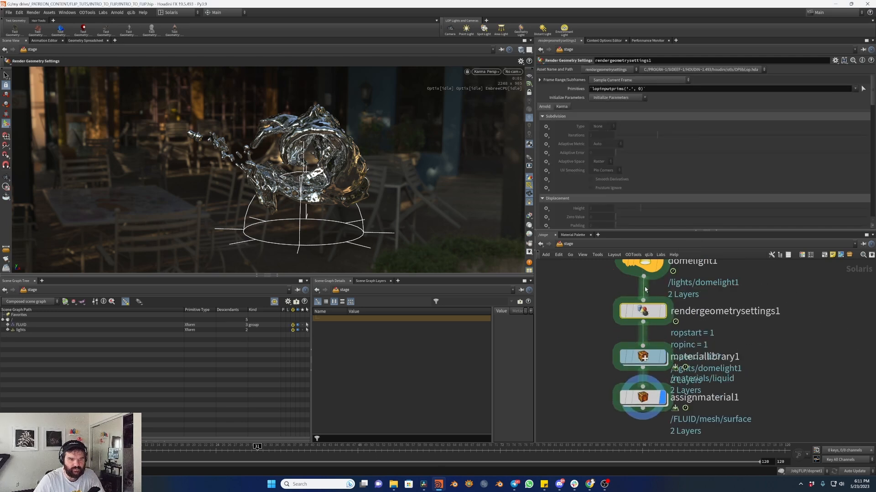
- Set the Render Geometry Settings node's primitives to /FLUID/mesh
{"action": "left_click", "coordinate": [647, 88]}
{"action": "type", "text": "/FLUID/"}
{"action": "key", "text": "BackSpace"}
{"action": "type", "text": "/mesh/"}
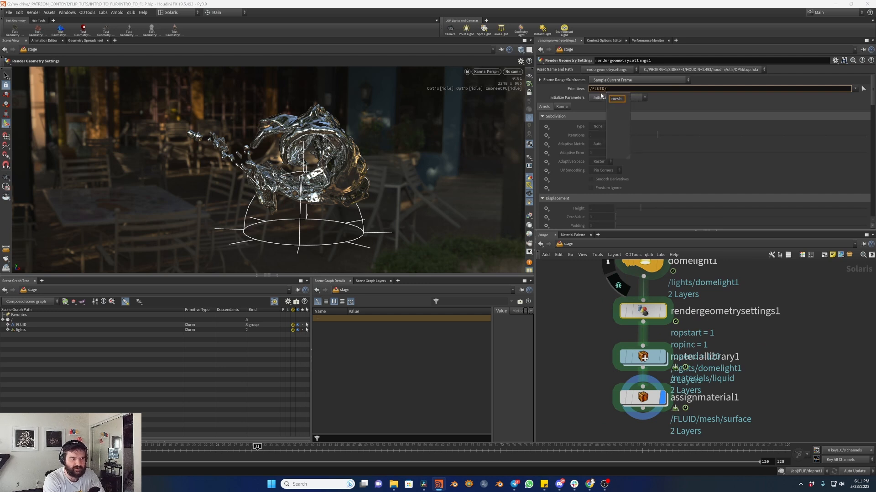
{"action": "key", "text": "Return"}
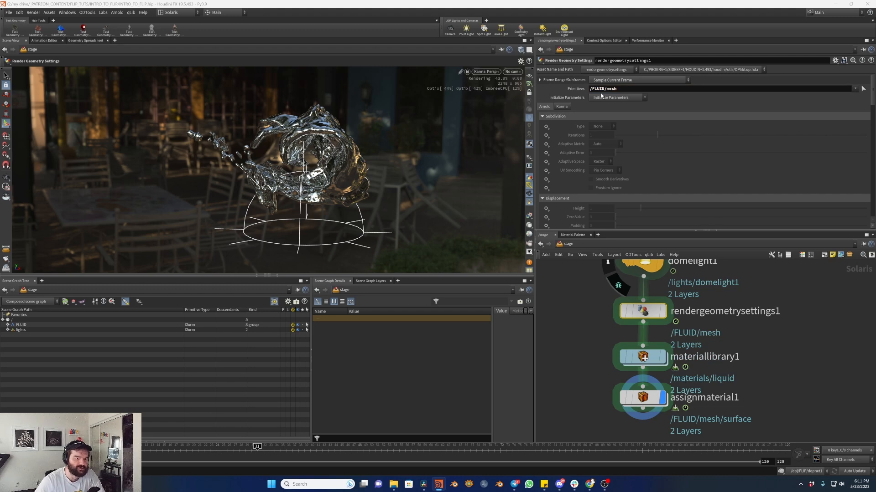
- Enable the Karma velocity blur override on rendergeometrysettings1 and set it to Velocity Blur
{"action": "scroll", "coordinate": [595, 160], "scroll_direction": "down", "scroll_amount": 3}
{"action": "scroll", "coordinate": [566, 163], "scroll_direction": "up", "scroll_amount": 10}
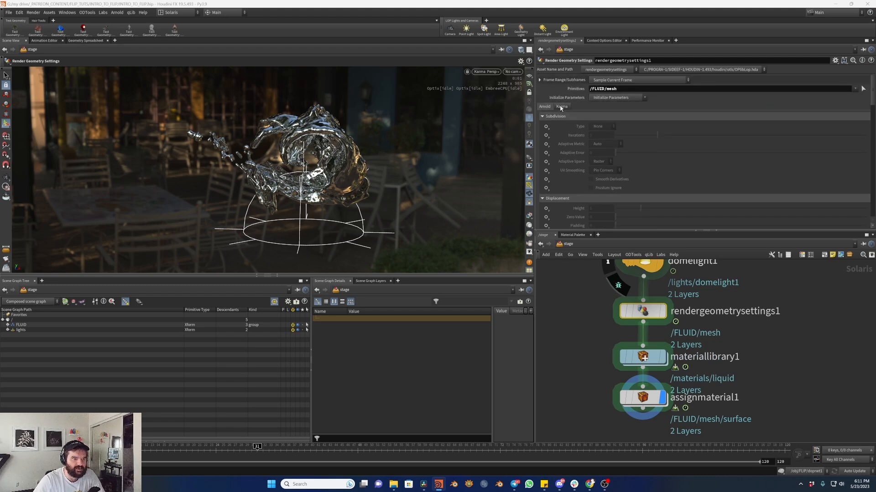
{"action": "scroll", "coordinate": [573, 159], "scroll_direction": "down", "scroll_amount": 1}
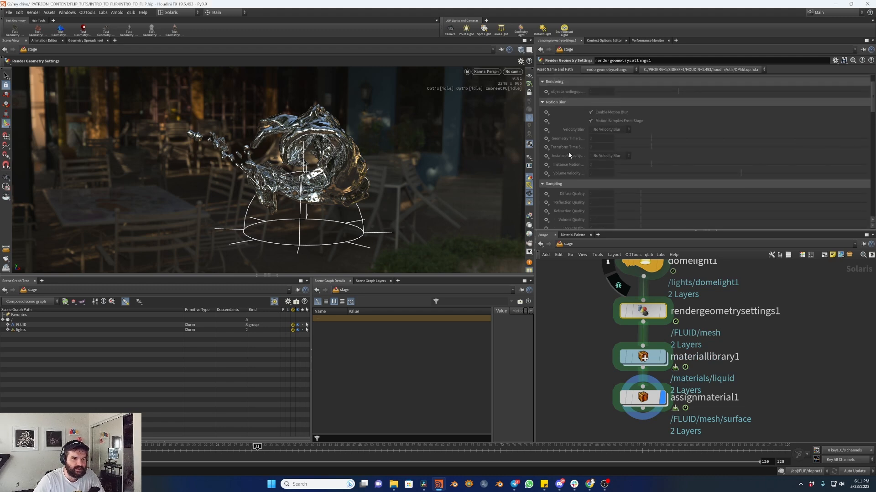
{"action": "left_click", "coordinate": [546, 130]}
{"action": "left_click", "coordinate": [558, 138]}
{"action": "left_click", "coordinate": [609, 129]}
{"action": "left_click", "coordinate": [607, 139]}
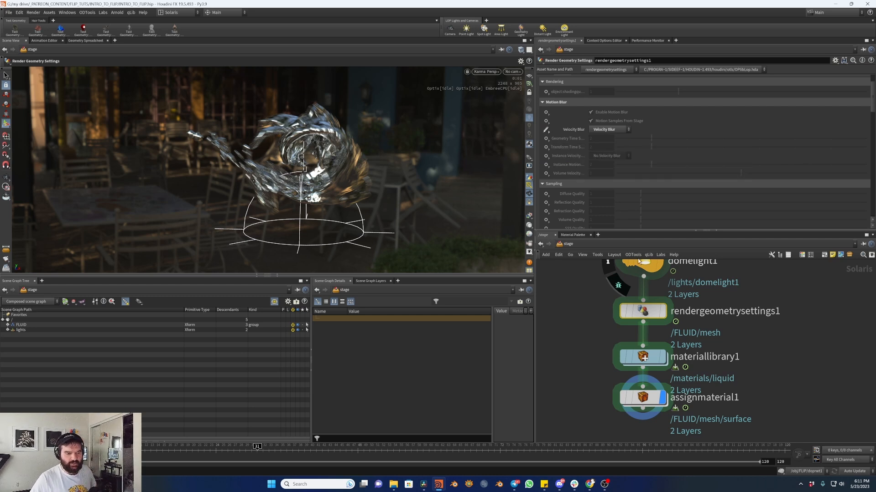
- Go to a frame near the end of the timeline and inspect the rendered liquid up close
{"action": "left_click", "coordinate": [642, 397]}
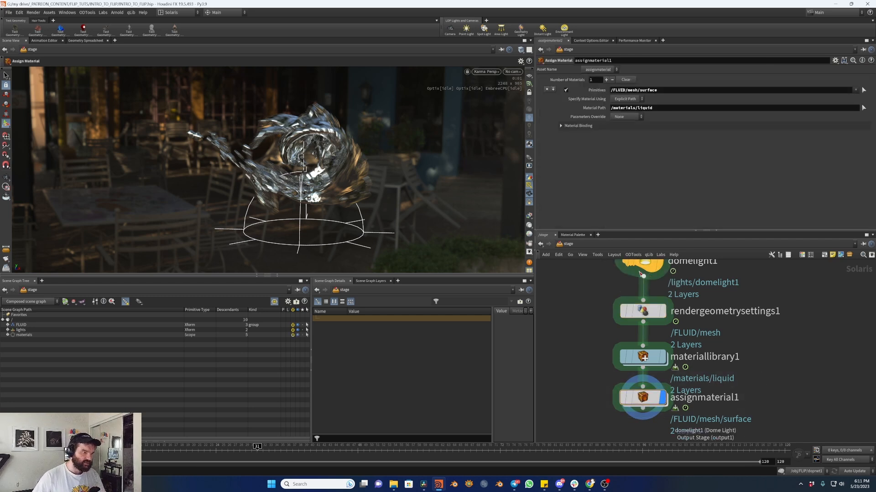
{"action": "left_click", "coordinate": [766, 449]}
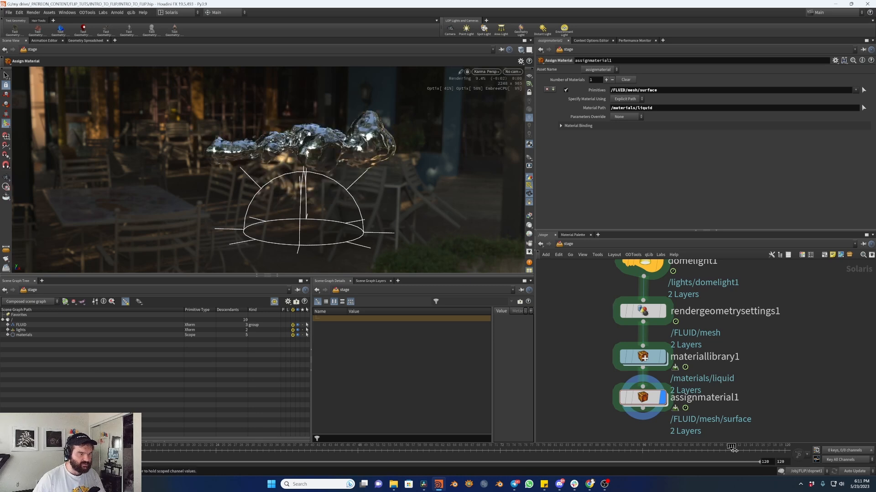
{"action": "scroll", "coordinate": [334, 139], "scroll_direction": "up", "scroll_amount": 5, "text": "alt"}
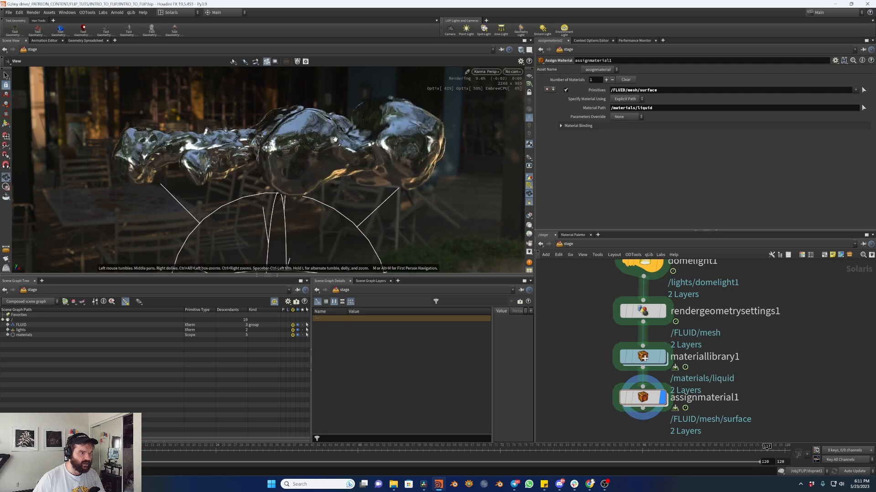
{"action": "mouse_move", "coordinate": [334, 138]}
{"action": "left_mouse_down", "text": "alt"}
{"action": "mouse_move", "coordinate": [319, 165]}
{"action": "mouse_move", "coordinate": [388, 153]}
{"action": "mouse_move", "coordinate": [319, 145]}
{"action": "left_mouse_up", "text": "alt"}
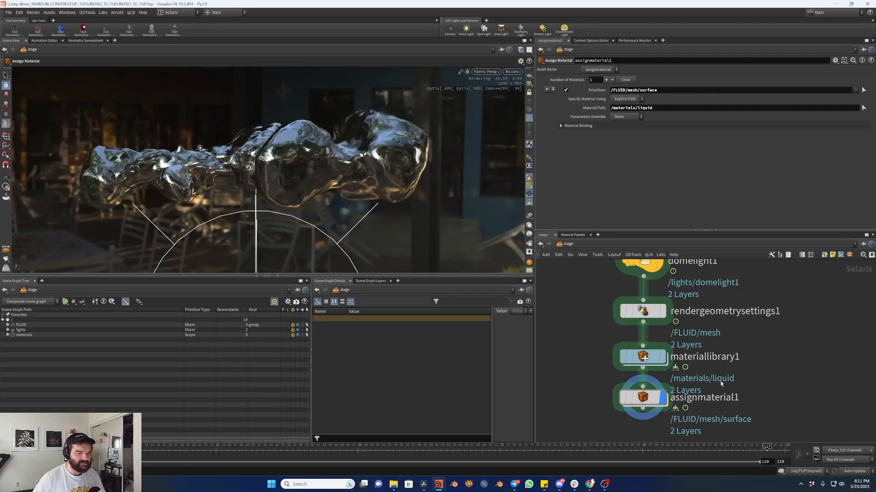
- Add a USD Prim Var Reader node inside the liquid subnet, well clear of the standard surface shader
{"action": "double_click", "coordinate": [642, 357]}
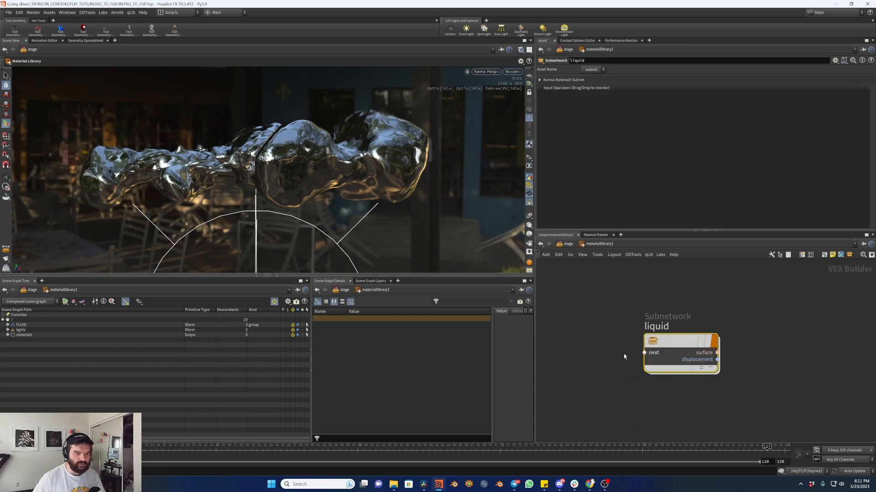
{"action": "double_click", "coordinate": [648, 349]}
{"action": "key", "text": "Tab"}
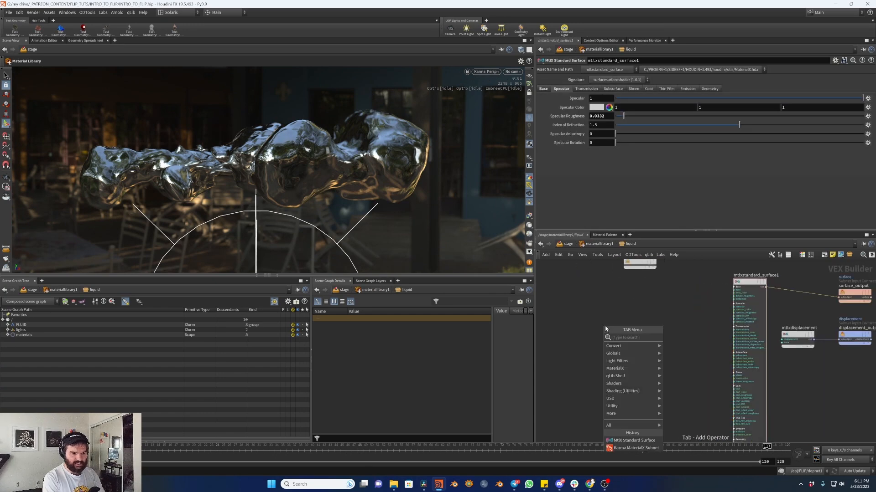
{"action": "key", "text": "BackSpace"}
{"action": "key", "text": "BackSpace"}
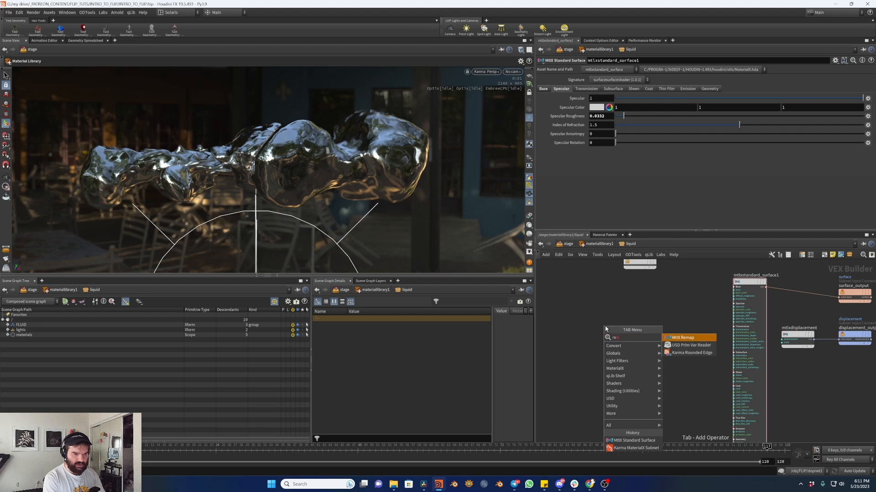
{"action": "type", "text": "primvar"}
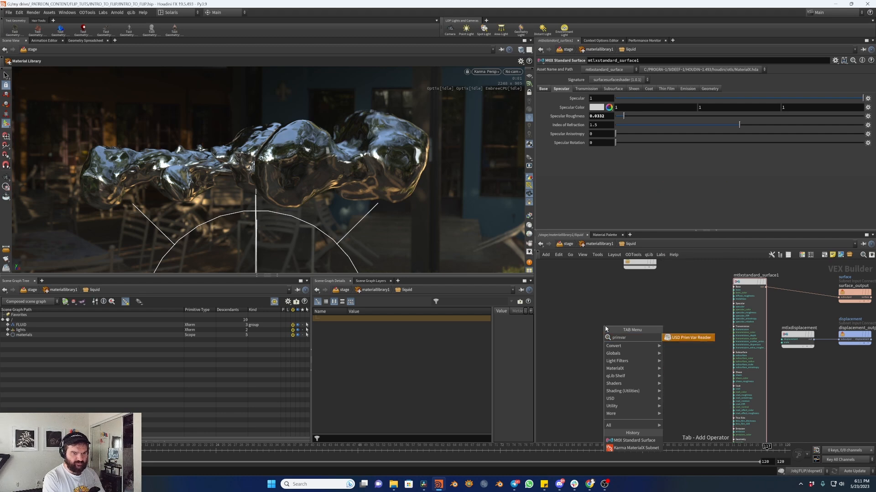
{"action": "key", "text": "Return"}
{"action": "left_click", "coordinate": [606, 329]}
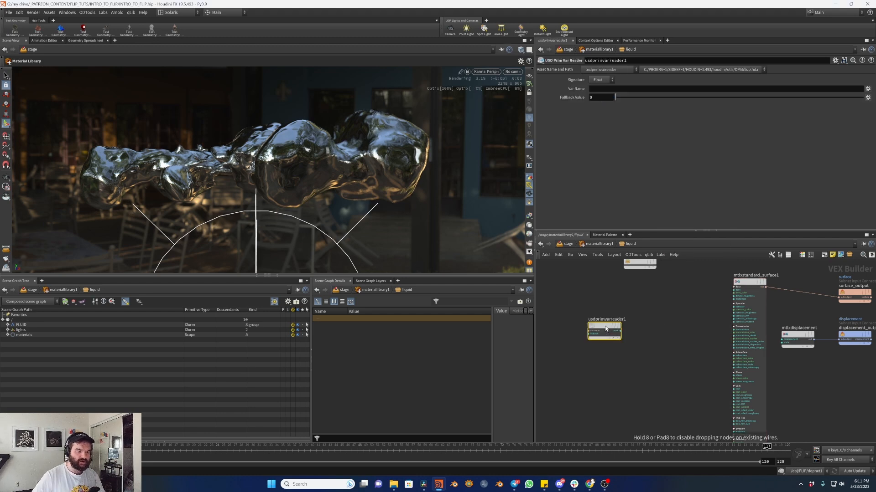
{"action": "left_click_drag", "start_coordinate": [606, 329], "coordinate": [582, 377]}
{"action": "middle_click_drag", "start_coordinate": [615, 332], "coordinate": [637, 313]}
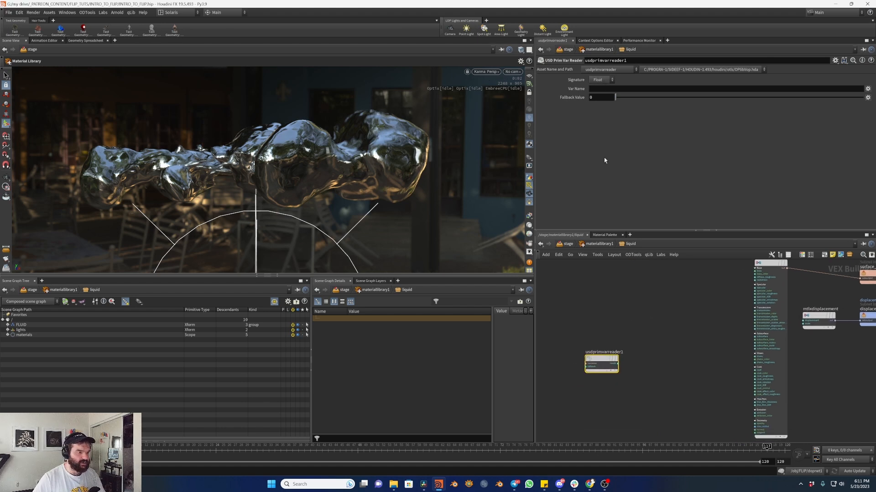
- Return to the stage network and select the primitive /FLUID/mesh/surface in the scene graph
{"action": "key", "text": "u"}
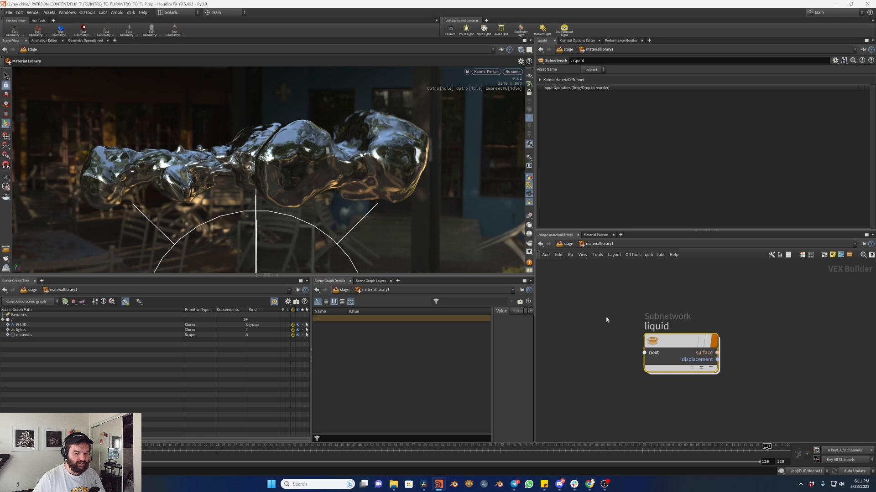
{"action": "left_click", "coordinate": [568, 245]}
{"action": "left_click", "coordinate": [640, 399]}
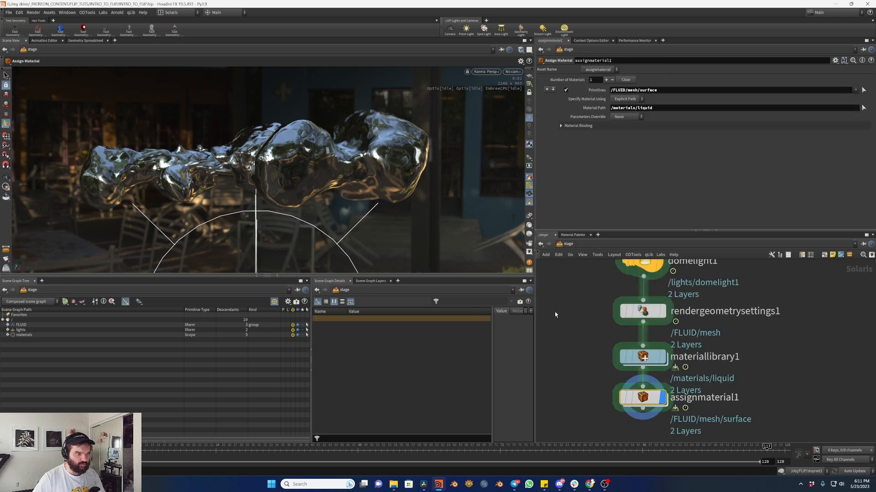
{"action": "left_click", "coordinate": [21, 325]}
{"action": "left_click", "coordinate": [7, 324]}
{"action": "left_click", "coordinate": [25, 329]}
{"action": "left_click", "coordinate": [12, 329]}
{"action": "left_click", "coordinate": [32, 335]}
- Widen the scene graph details, look through the surface mesh's attributes and show the values of primvars:rest
{"action": "scroll", "coordinate": [346, 369], "scroll_direction": "down", "scroll_amount": 5}
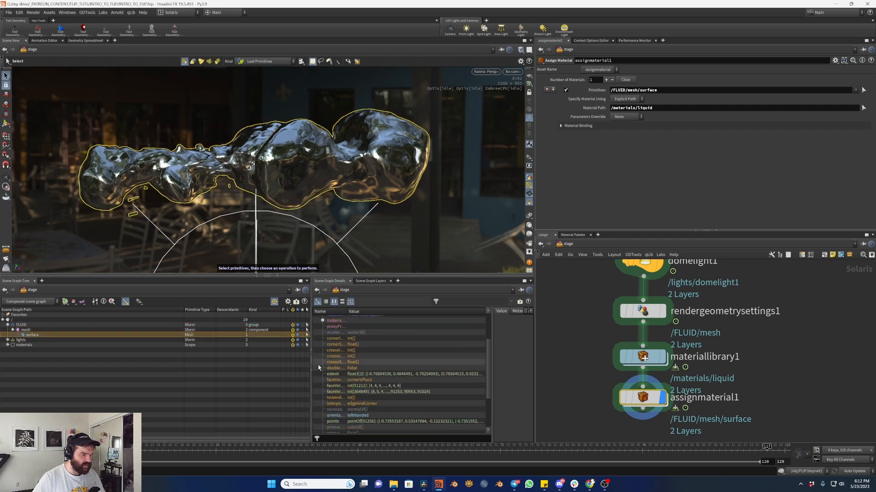
{"action": "left_click_drag", "start_coordinate": [311, 351], "coordinate": [206, 352]}
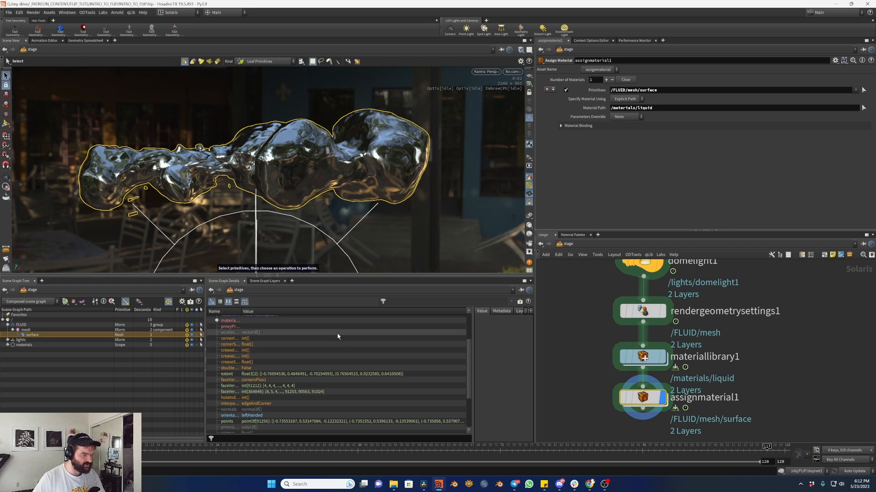
{"action": "left_click_drag", "start_coordinate": [242, 311], "coordinate": [328, 311]}
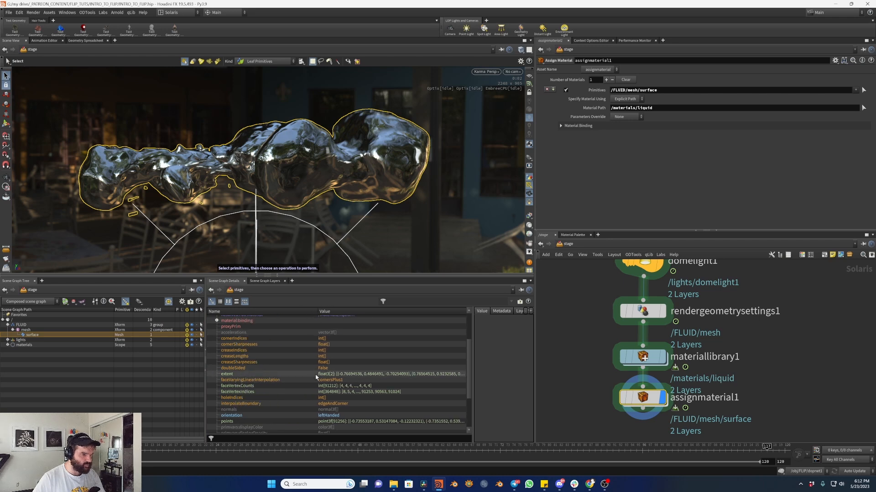
{"action": "scroll", "coordinate": [393, 376], "scroll_direction": "down", "scroll_amount": 3}
{"action": "scroll", "coordinate": [275, 379], "scroll_direction": "up", "scroll_amount": 3}
{"action": "scroll", "coordinate": [276, 378], "scroll_direction": "down", "scroll_amount": 3}
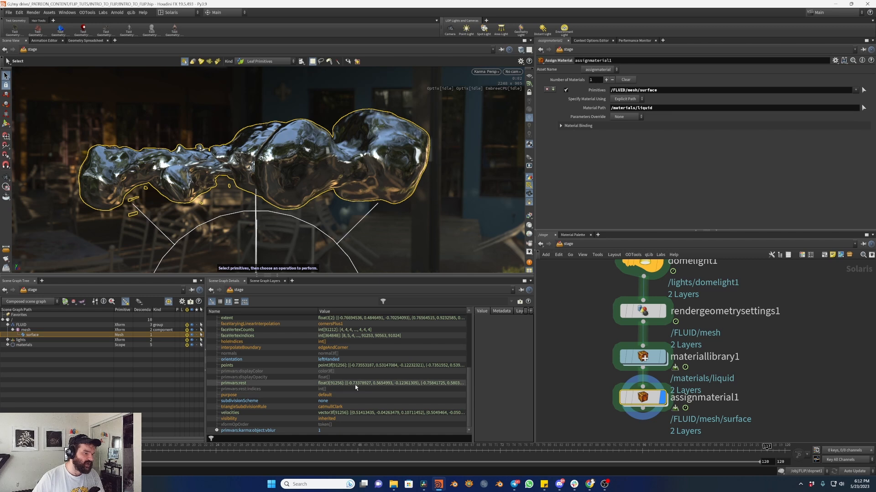
{"action": "left_click", "coordinate": [285, 384]}
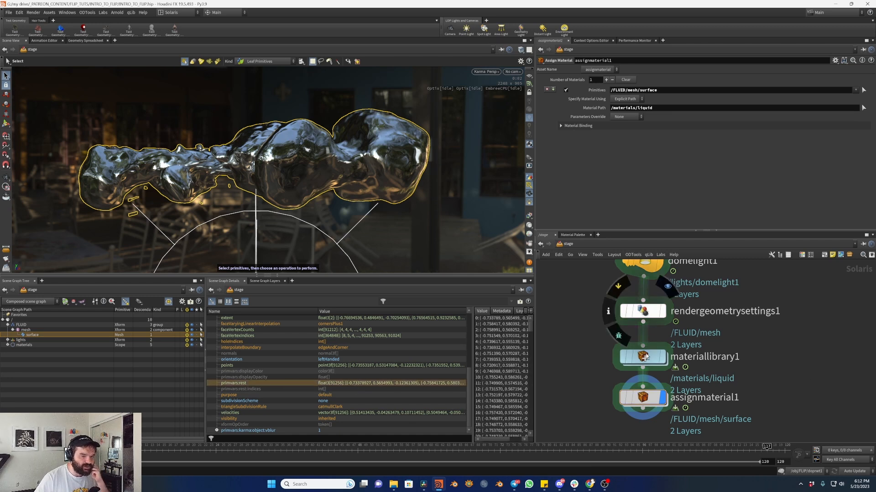
- In the liquid subnet, configure the USD Prim Var Reader with signature Float 3 and variable name rest
{"action": "double_click", "coordinate": [644, 359]}
{"action": "double_click", "coordinate": [672, 347]}
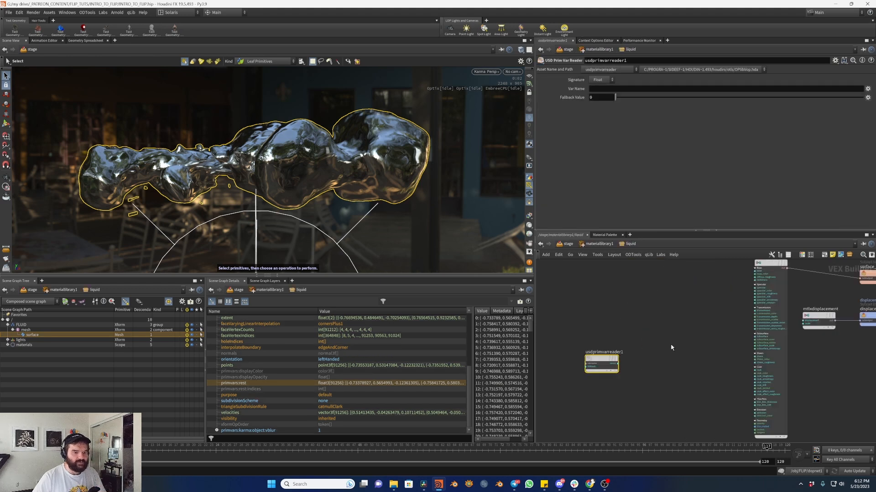
{"action": "left_click", "coordinate": [598, 80]}
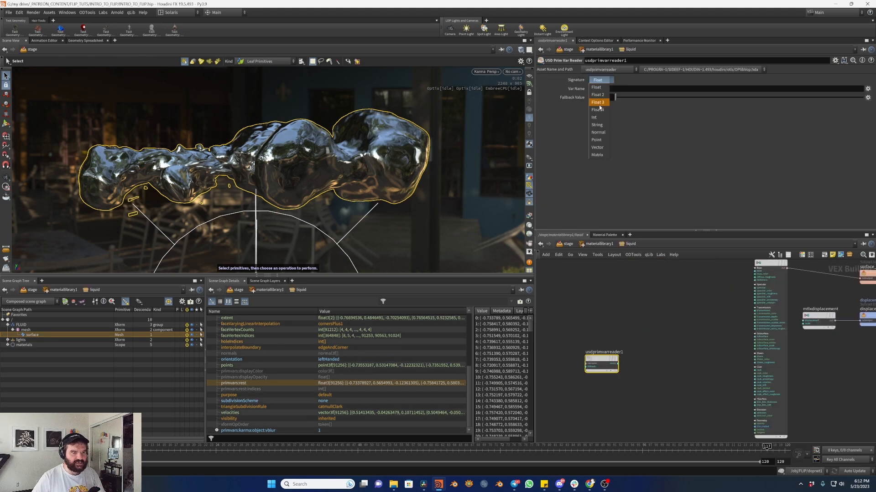
{"action": "left_click", "coordinate": [597, 103]}
{"action": "key", "text": "Return"}
- Feed the primvar reader's result into the standard surface's base_color and preview the liquid on an early frame
{"action": "left_click", "coordinate": [616, 363]}
{"action": "scroll", "coordinate": [686, 305], "scroll_direction": "up", "scroll_amount": 3}
{"action": "left_click", "coordinate": [703, 289]}
{"action": "middle_click_drag", "start_coordinate": [600, 319], "coordinate": [687, 266]}
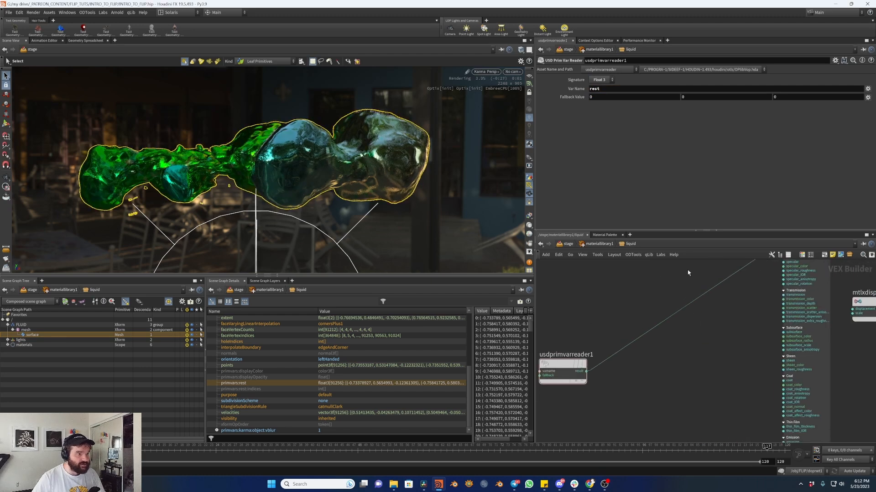
{"action": "scroll", "coordinate": [687, 267], "scroll_direction": "down", "scroll_amount": 2}
{"action": "left_click_drag", "start_coordinate": [600, 342], "coordinate": [641, 297]}
{"action": "middle_click_drag", "start_coordinate": [686, 325], "coordinate": [666, 351]}
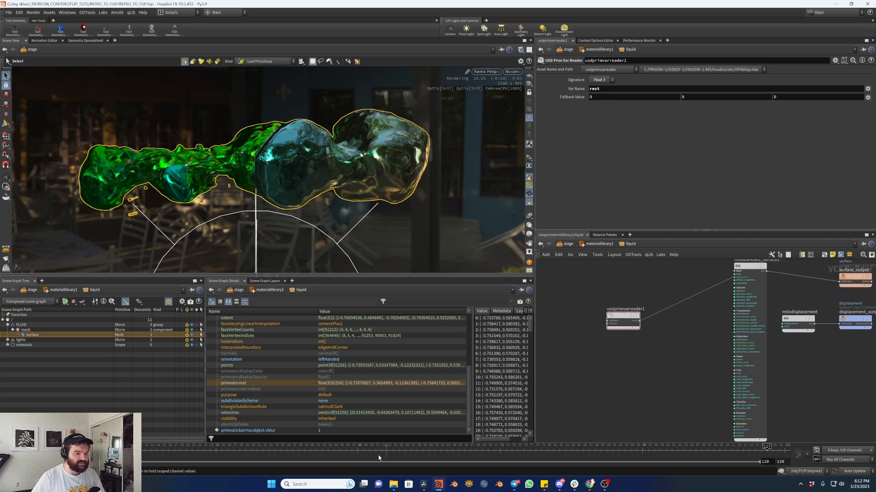
{"action": "left_click_drag", "start_coordinate": [372, 454], "coordinate": [175, 449]}
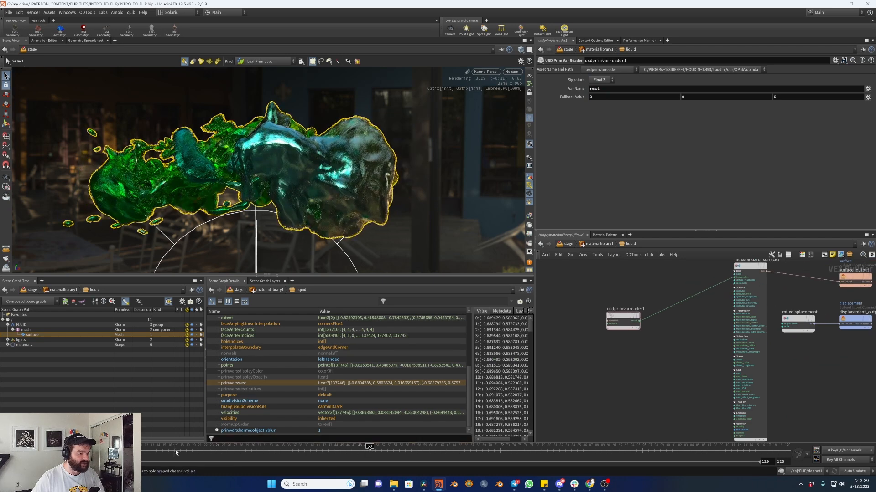
{"action": "right_click_drag", "start_coordinate": [234, 168], "coordinate": [411, 167], "text": "alt"}
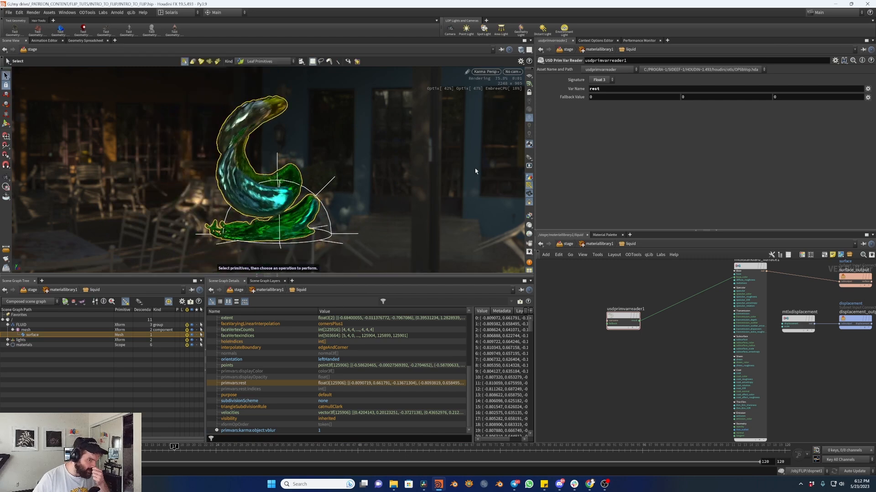
- Cut the wire between the primvar reader and the standard surface
{"action": "middle_click_drag", "start_coordinate": [659, 293], "coordinate": [615, 304]}
{"action": "key", "text": "y"}
{"action": "left_click_drag", "start_coordinate": [659, 289], "coordinate": [544, 325]}
{"action": "middle_click_drag", "start_coordinate": [588, 327], "coordinate": [621, 326]}
- Add a MtlX Fractal3D node between the primvar reader and the standard surface
{"action": "key", "text": "Tab"}
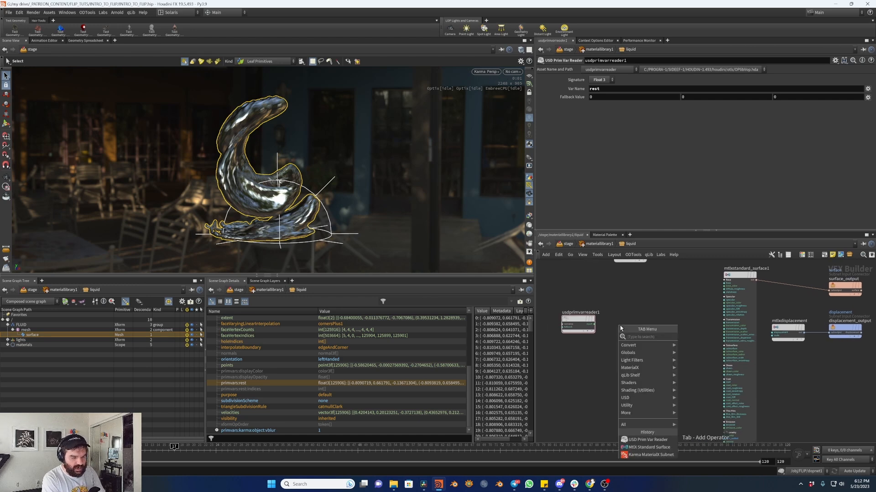
{"action": "type", "text": "frac"}
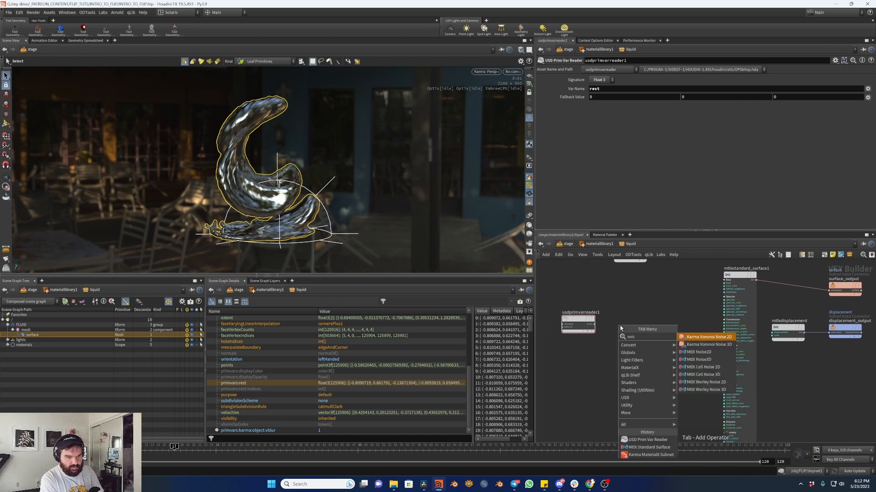
{"action": "key", "text": "Return"}
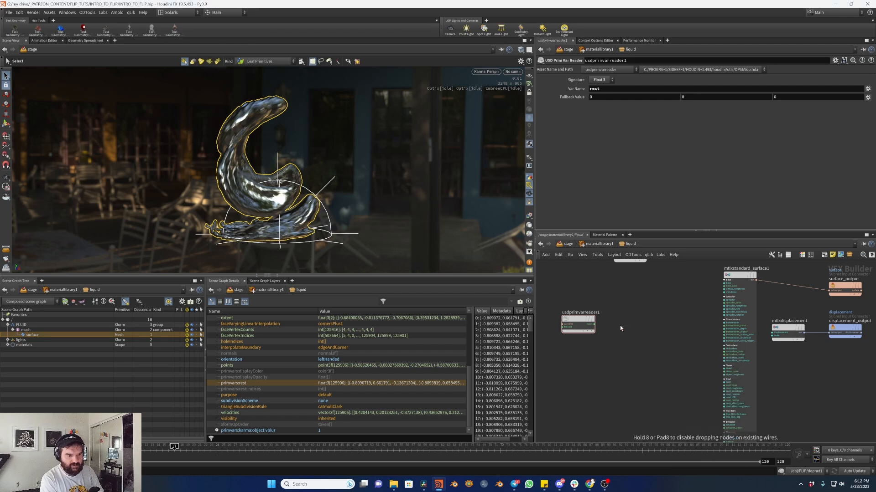
{"action": "left_click", "coordinate": [620, 326]}
{"action": "scroll", "coordinate": [620, 326], "scroll_direction": "up", "scroll_amount": 5}
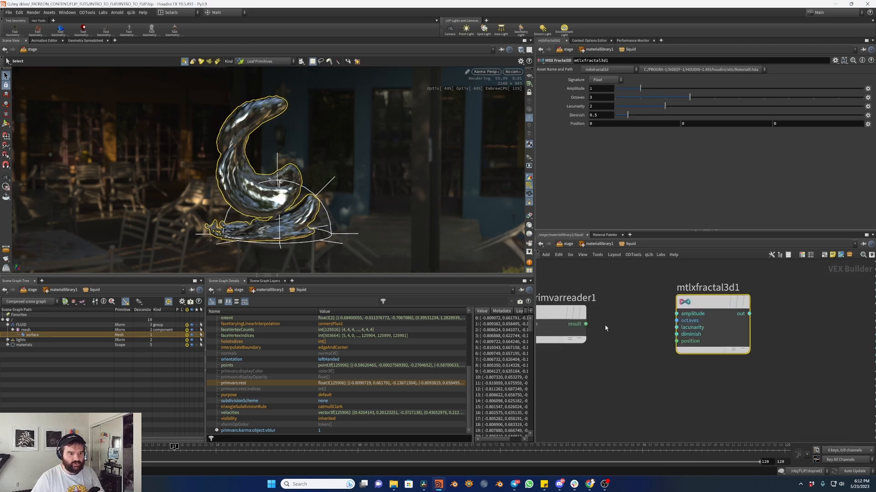
- Connect the primvar reader's result to the fractal's position input and place the fractal node clear of the standard surface
{"action": "left_click", "coordinate": [580, 336]}
{"action": "middle_click_drag", "start_coordinate": [627, 358], "coordinate": [667, 385]}
{"action": "left_click", "coordinate": [693, 364]}
{"action": "scroll", "coordinate": [661, 373], "scroll_direction": "down", "scroll_amount": 1}
{"action": "scroll", "coordinate": [661, 372], "scroll_direction": "down", "scroll_amount": 3}
{"action": "left_click_drag", "start_coordinate": [713, 323], "coordinate": [662, 377]}
{"action": "scroll", "coordinate": [702, 350], "scroll_direction": "up", "scroll_amount": 2}
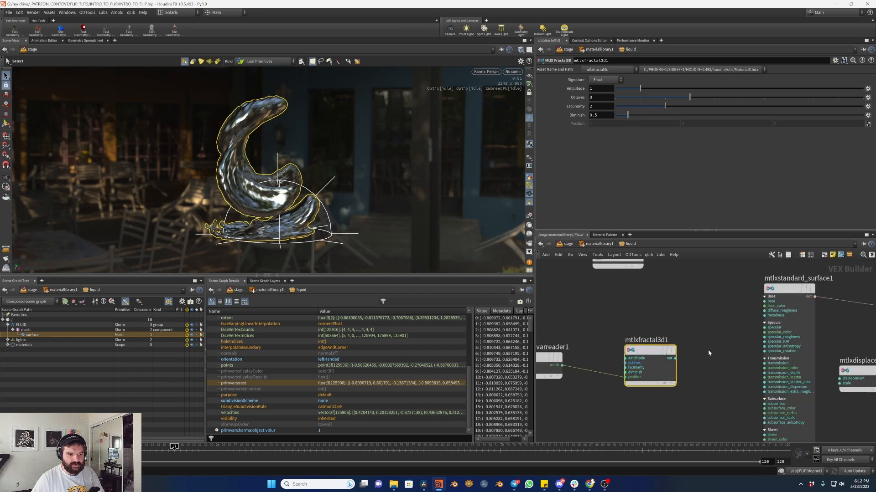
{"action": "middle_click_drag", "start_coordinate": [706, 352], "coordinate": [687, 353]}
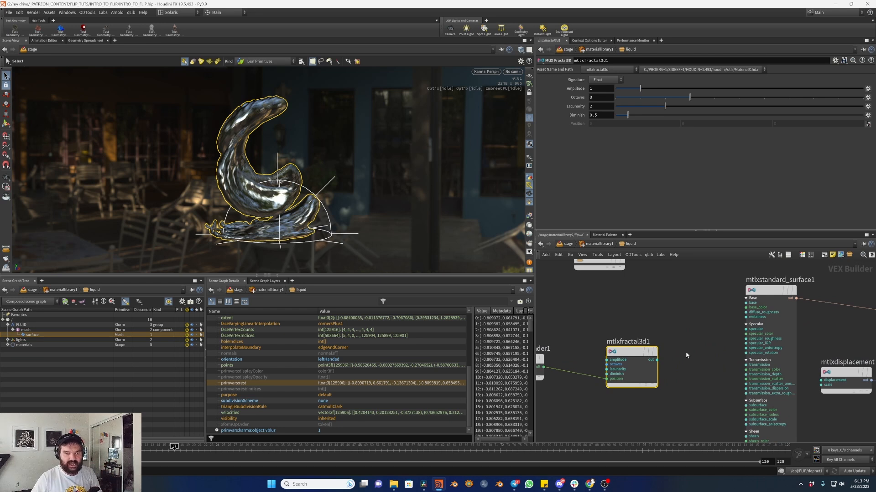
- Connect the fractal's output to the standard surface's base_color and look at the liquid from another angle
{"action": "left_click", "coordinate": [656, 360]}
{"action": "middle_click_drag", "start_coordinate": [705, 303], "coordinate": [659, 302]}
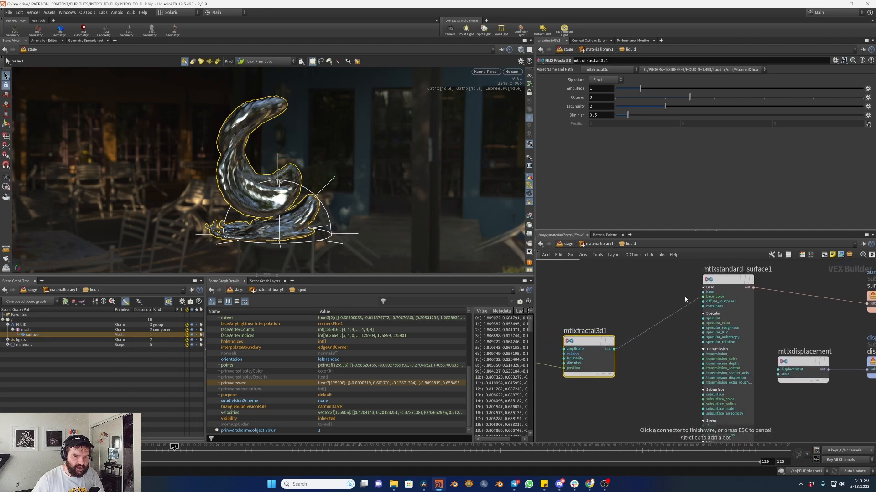
{"action": "left_click", "coordinate": [703, 296]}
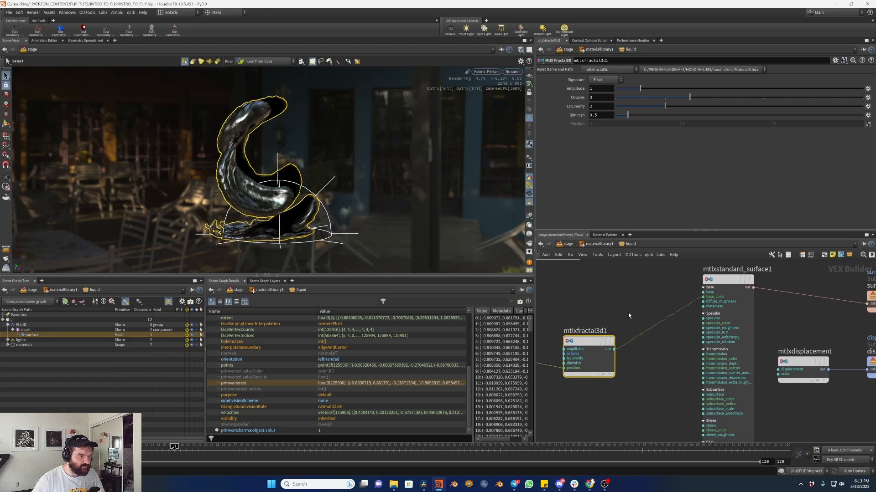
{"action": "key", "text": "Escape"}
{"action": "left_click_drag", "start_coordinate": [285, 178], "coordinate": [164, 212]}
{"action": "left_click_drag", "start_coordinate": [262, 191], "coordinate": [285, 196], "text": "alt"}
{"action": "scroll", "coordinate": [701, 349], "scroll_direction": "down", "scroll_amount": 5}
{"action": "scroll", "coordinate": [681, 323], "scroll_direction": "up", "scroll_amount": 3}
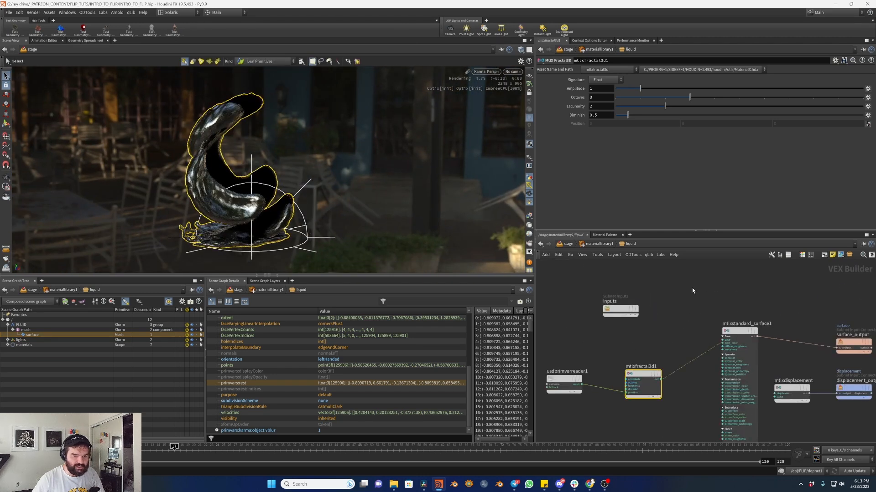
- Add a MtlX Surface Unlit node above the standard surface
{"action": "key", "text": "Tab"}
{"action": "type", "text": "range"}
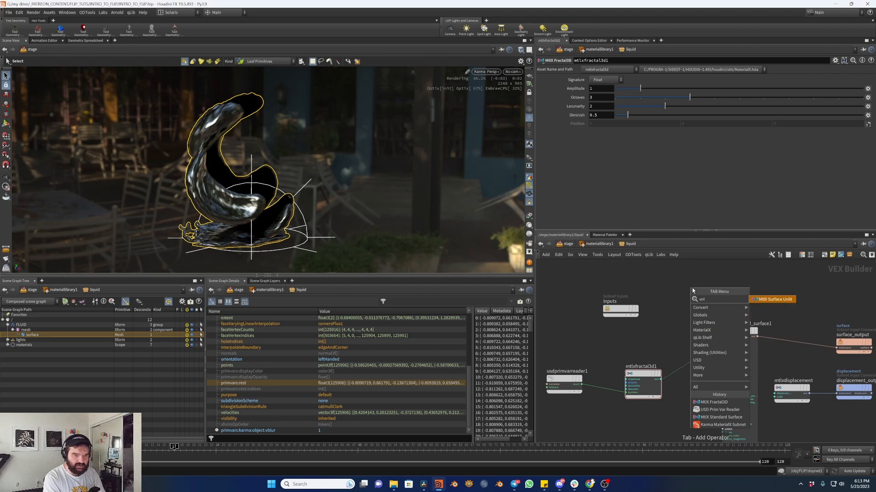
{"action": "key", "text": "Return"}
{"action": "left_click", "coordinate": [691, 288]}
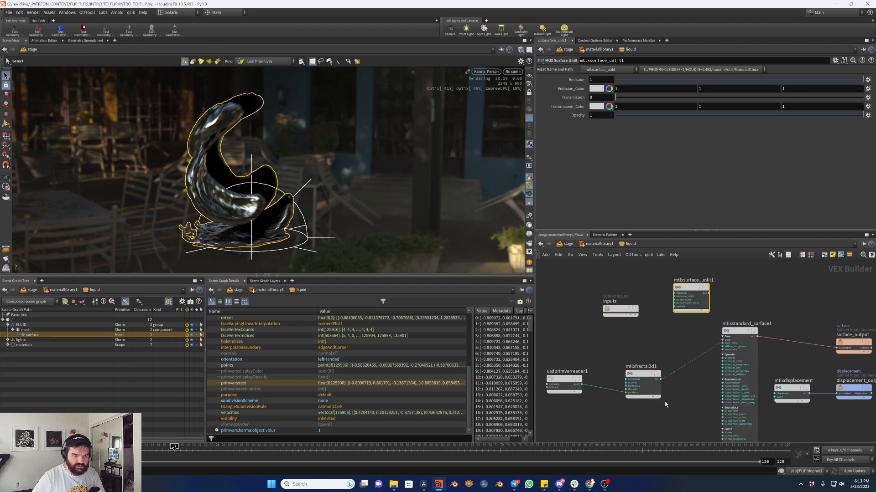
- Attach a visualizer to the fractal's output, dismiss the console, and move the visualize node below the fractal
{"action": "left_click", "coordinate": [640, 378]}
{"action": "key", "text": "x"}
{"action": "left_click", "coordinate": [640, 378]}
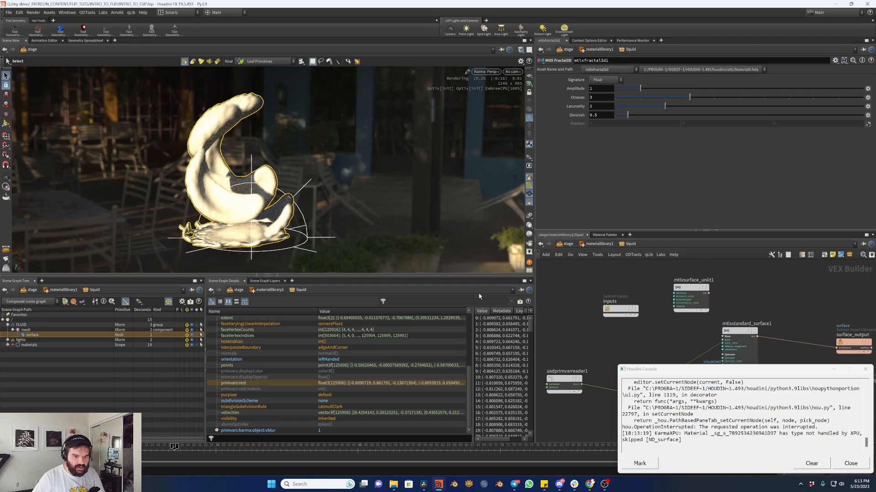
{"action": "left_click", "coordinate": [849, 463]}
{"action": "middle_click_drag", "start_coordinate": [715, 385], "coordinate": [696, 358]}
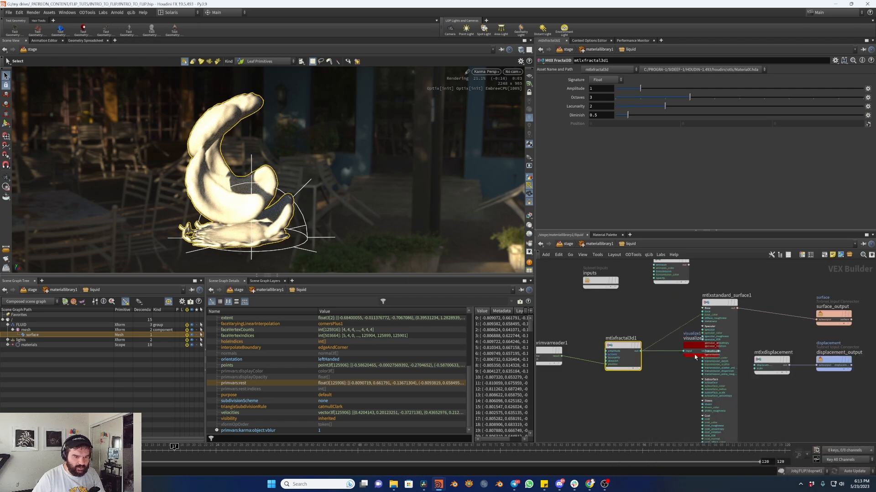
{"action": "left_click", "coordinate": [664, 393]}
{"action": "mouse_move", "coordinate": [274, 193]}
{"action": "left_mouse_down", "text": "alt"}
{"action": "mouse_move", "coordinate": [305, 196]}
{"action": "mouse_move", "coordinate": [233, 188]}
{"action": "mouse_move", "coordinate": [257, 195]}
{"action": "mouse_move", "coordinate": [360, 175]}
{"action": "left_mouse_up", "text": "alt"}
{"action": "middle_click_drag", "start_coordinate": [361, 175], "coordinate": [437, 167], "text": "alt"}
- Switch the viewport's Karma rendering engine to CPU Engine and examine the visualized noise on the liquid
{"action": "left_click", "coordinate": [490, 74]}
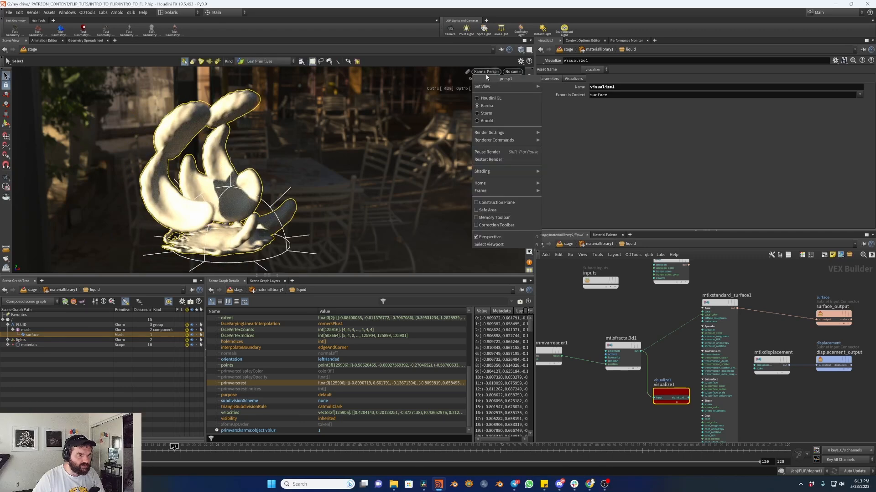
{"action": "left_click", "coordinate": [364, 147]}
{"action": "key", "text": "d"}
{"action": "left_click", "coordinate": [293, 101]}
{"action": "left_click", "coordinate": [294, 110]}
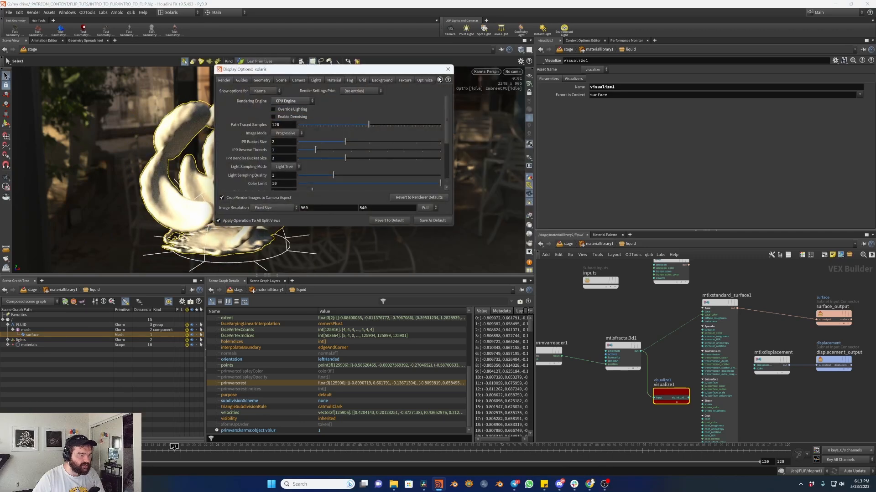
{"action": "left_click", "coordinate": [448, 70]}
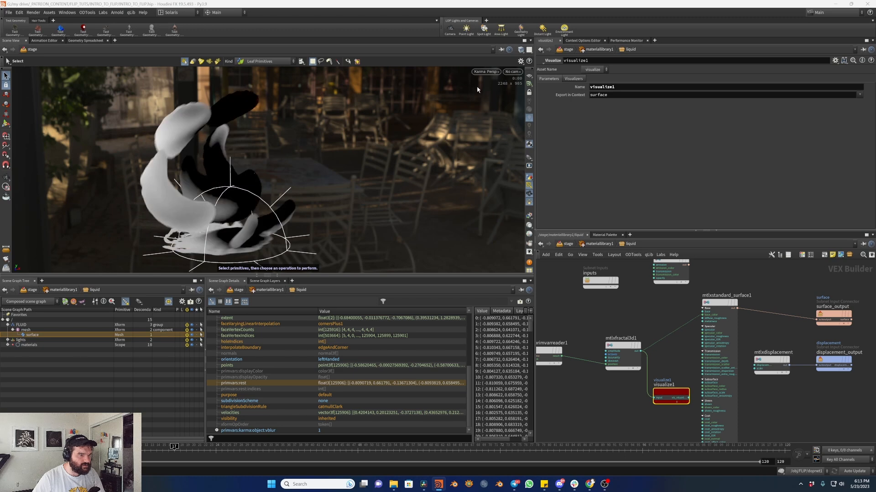
{"action": "left_click_drag", "start_coordinate": [233, 184], "coordinate": [305, 179], "text": "alt"}
{"action": "middle_click_drag", "start_coordinate": [305, 180], "coordinate": [377, 179], "text": "alt"}
{"action": "left_click_drag", "start_coordinate": [376, 178], "coordinate": [242, 184], "text": "alt"}
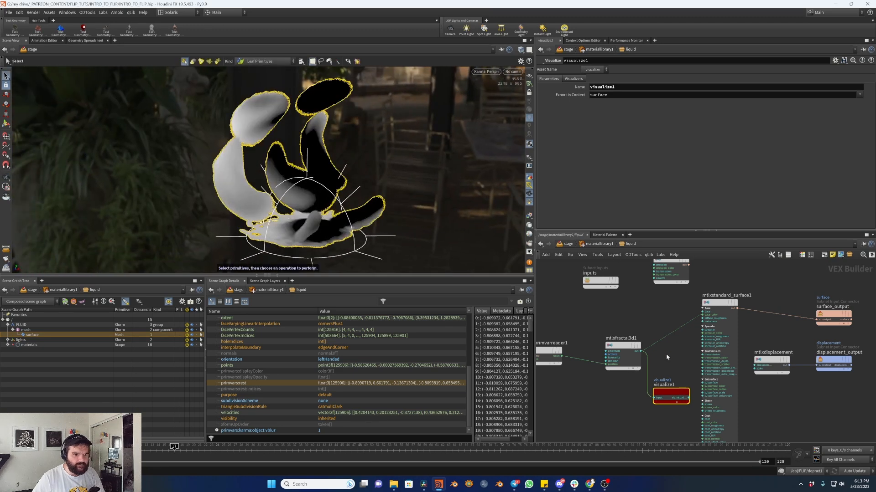
- Spread the primvar reader and the fractal node apart to make room for another node on their wire
{"action": "middle_click_drag", "start_coordinate": [609, 392], "coordinate": [654, 397]}
{"action": "left_click", "coordinate": [664, 352]}
{"action": "middle_click_drag", "start_coordinate": [644, 363], "coordinate": [626, 363]}
{"action": "mouse_move", "coordinate": [632, 357]}
{"action": "left_mouse_down"}
{"action": "mouse_move", "coordinate": [649, 355]}
{"action": "mouse_move", "coordinate": [642, 347]}
{"action": "left_mouse_up"}
{"action": "middle_click_drag", "start_coordinate": [658, 316], "coordinate": [638, 296]}
{"action": "left_click_drag", "start_coordinate": [620, 296], "coordinate": [588, 366]}
{"action": "left_click_drag", "start_coordinate": [598, 350], "coordinate": [565, 347]}
{"action": "middle_click_drag", "start_coordinate": [618, 316], "coordinate": [641, 314]}
{"action": "left_click_drag", "start_coordinate": [600, 347], "coordinate": [573, 355]}
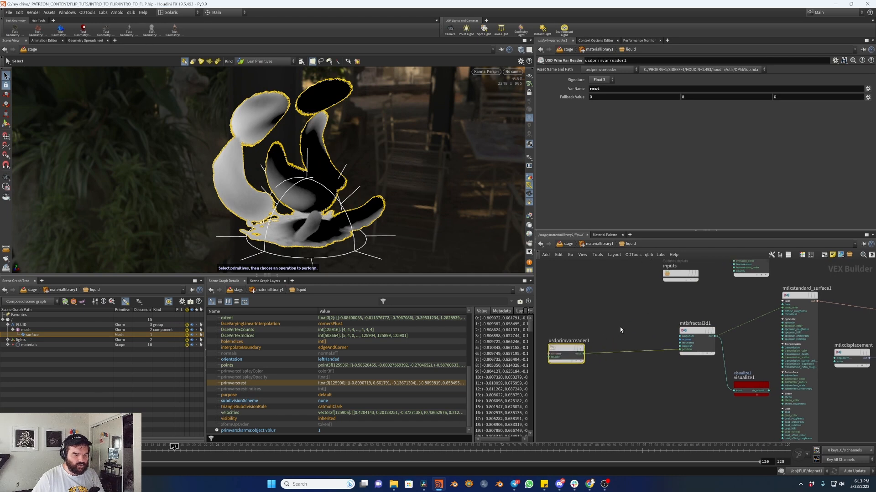
{"action": "middle_click_drag", "start_coordinate": [657, 327], "coordinate": [632, 330]}
{"action": "left_click_drag", "start_coordinate": [617, 305], "coordinate": [663, 361]}
{"action": "left_click", "coordinate": [630, 373]}
{"action": "middle_click_drag", "start_coordinate": [584, 349], "coordinate": [611, 354]}
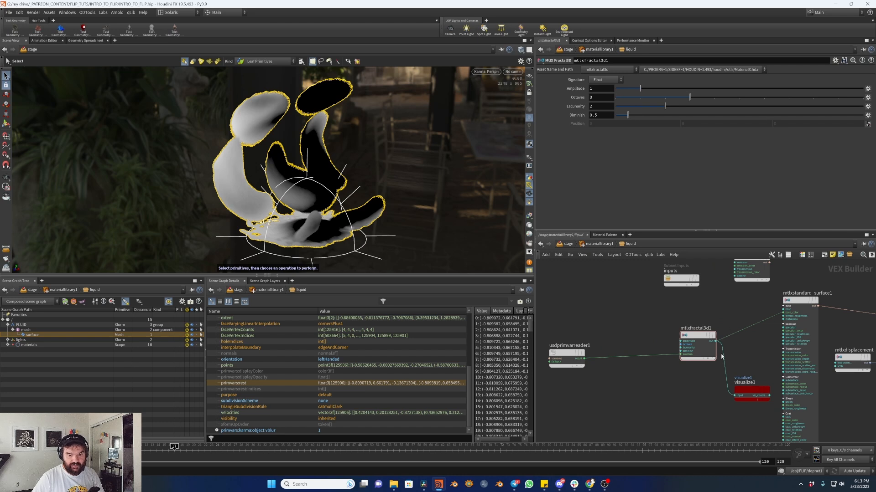
{"action": "mouse_move", "coordinate": [664, 363]}
{"action": "middle_mouse_down"}
{"action": "mouse_move", "coordinate": [685, 353]}
{"action": "mouse_move", "coordinate": [653, 373]}
{"action": "middle_mouse_up"}
- Insert a MtlX Multiply node on the wire between the primvar reader and the fractal
{"action": "key", "text": "Tab"}
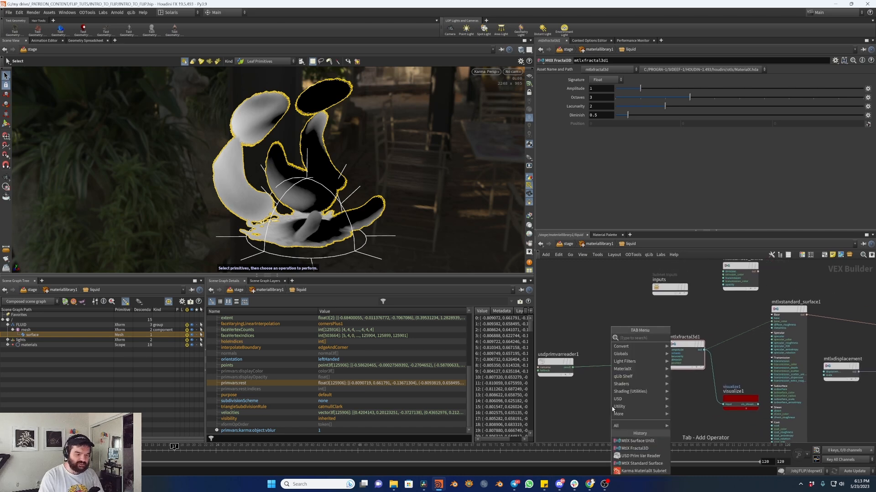
{"action": "key", "text": "Escape"}
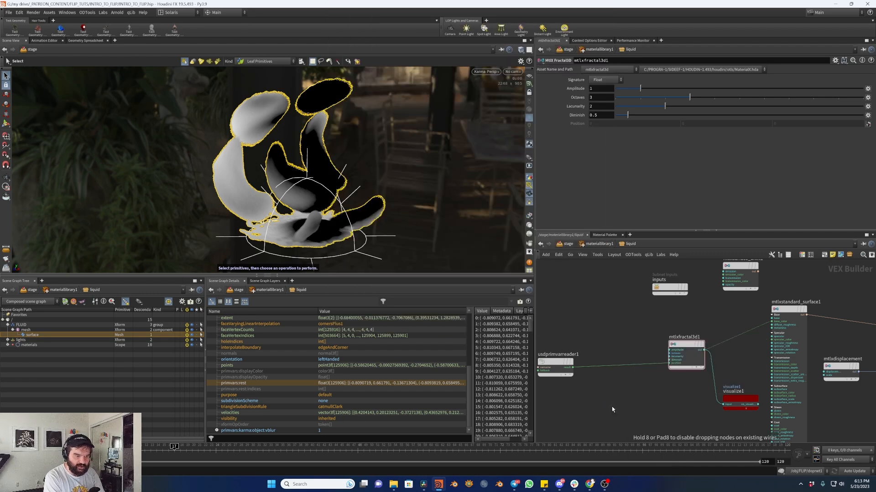
{"action": "left_click", "coordinate": [610, 362]}
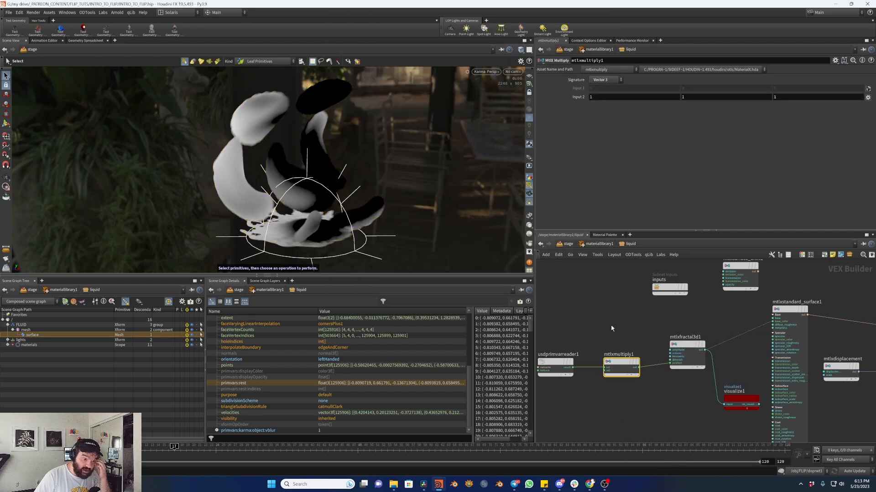
- Set the multiply node's signature to Vector 3 (FA) and its Input 2 to 100
{"action": "left_click_drag", "start_coordinate": [553, 98], "coordinate": [593, 66]}
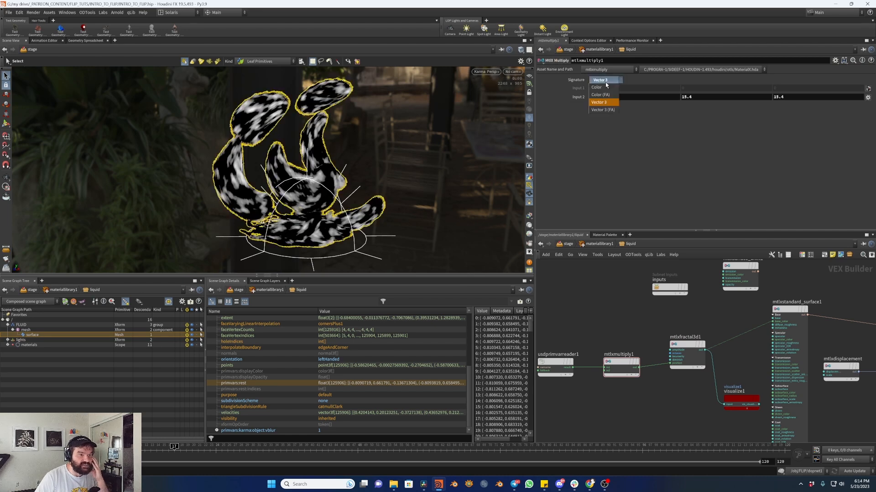
{"action": "left_click", "coordinate": [602, 110]}
{"action": "left_click_drag", "start_coordinate": [632, 93], "coordinate": [863, 89]}
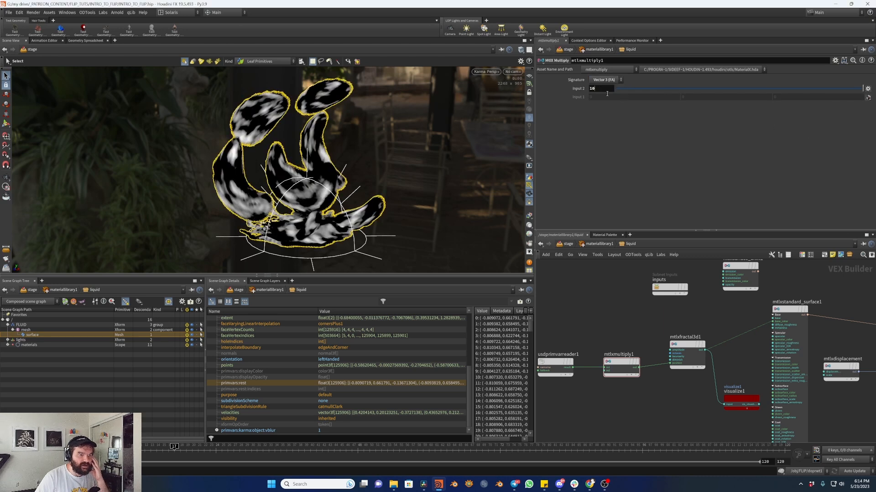
{"action": "key", "text": "Return"}
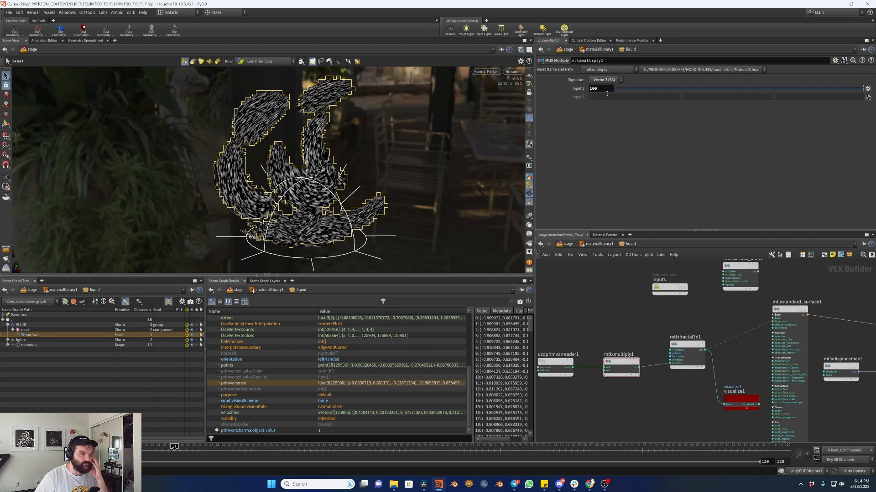
{"action": "key", "text": "Escape"}
- Examine the noise pattern on the liquid from several angles, on a frame near the timeline's end and on a very early frame
{"action": "left_click_drag", "start_coordinate": [307, 222], "coordinate": [320, 195]}
{"action": "left_click_drag", "start_coordinate": [355, 172], "coordinate": [416, 208]}
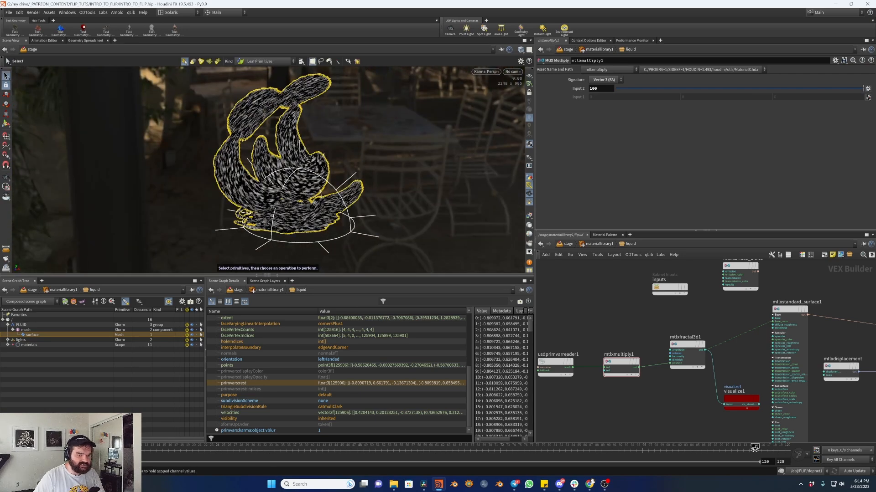
{"action": "mouse_move", "coordinate": [322, 142]}
{"action": "right_mouse_down"}
{"action": "mouse_move", "coordinate": [333, 122]}
{"action": "mouse_move", "coordinate": [388, 143]}
{"action": "right_mouse_up"}
{"action": "right_click_drag", "start_coordinate": [433, 104], "coordinate": [319, 160]}
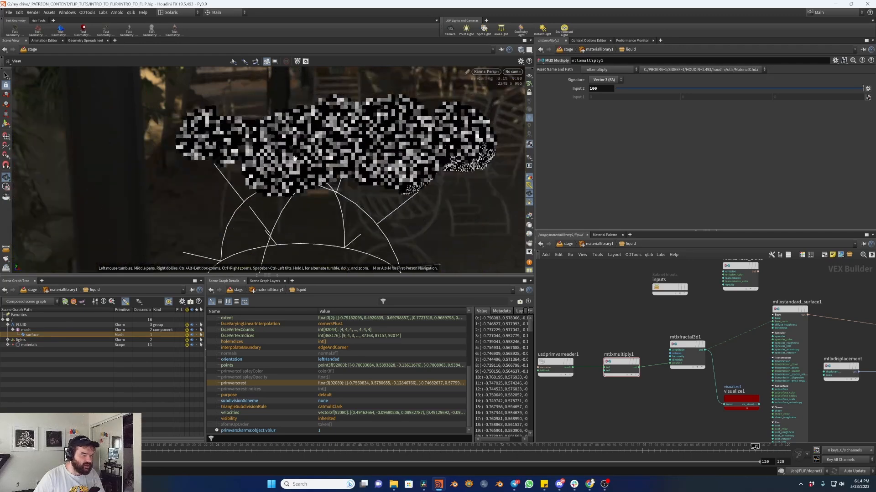
{"action": "left_click", "coordinate": [10, 450]}
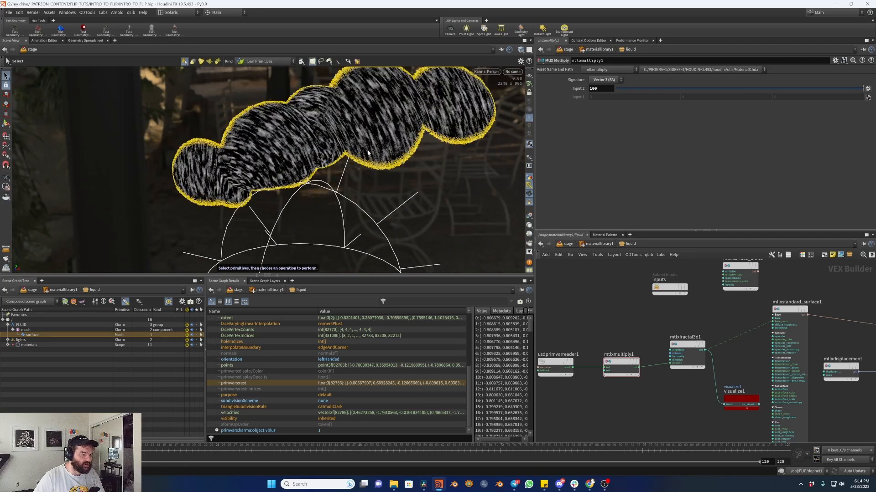
{"action": "left_click_drag", "start_coordinate": [319, 144], "coordinate": [367, 127], "text": "alt"}
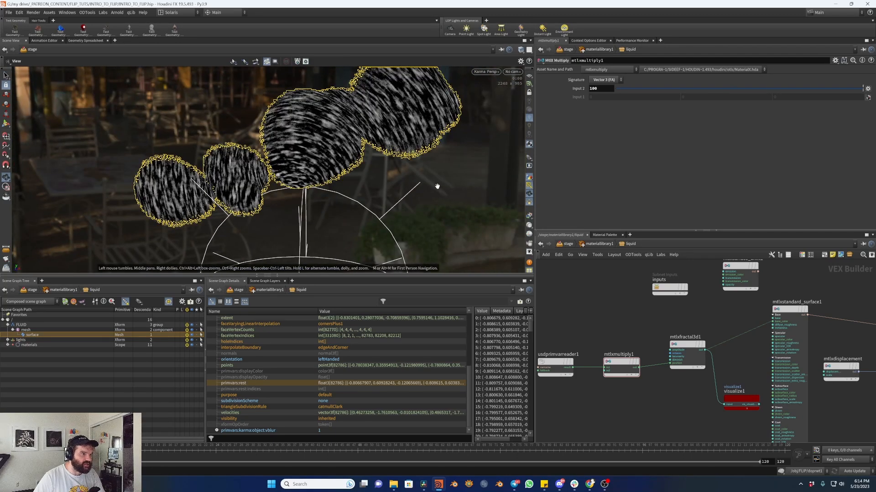
{"action": "left_click_drag", "start_coordinate": [389, 129], "coordinate": [428, 153], "text": "alt"}
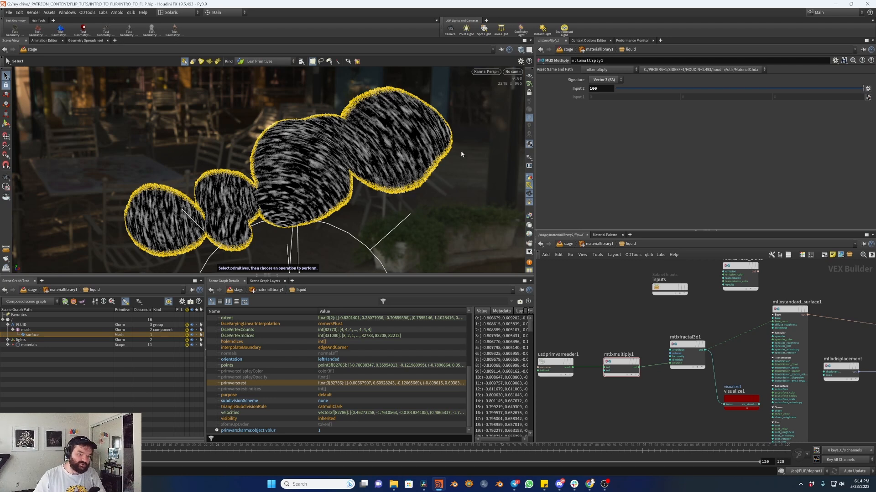
{"action": "middle_click_drag", "start_coordinate": [664, 327], "coordinate": [613, 324]}
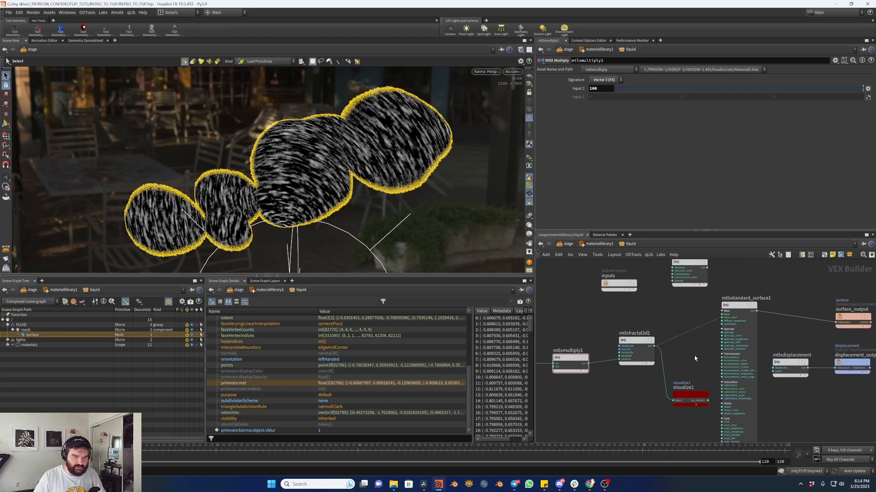
{"action": "middle_click_drag", "start_coordinate": [694, 359], "coordinate": [683, 348]}
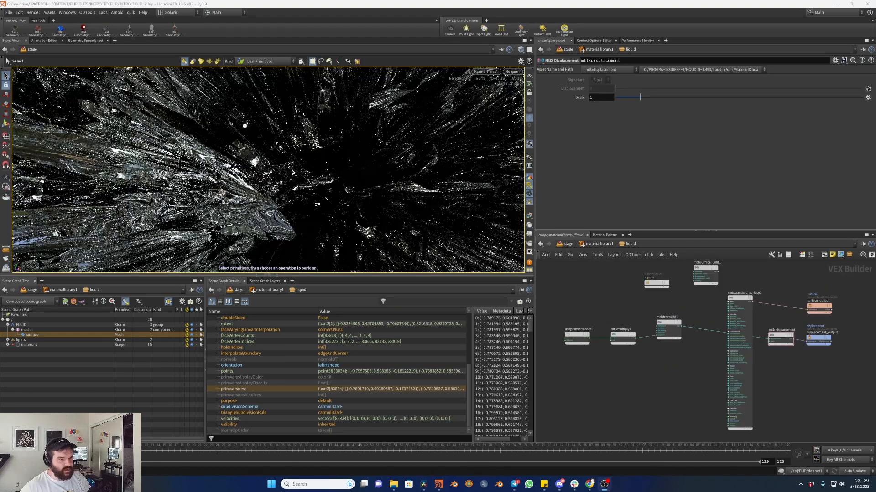
- Set the MtlX Displacement node's Scale to 0.01 and view the rendered liquid from another angle
{"action": "key", "text": "space"}
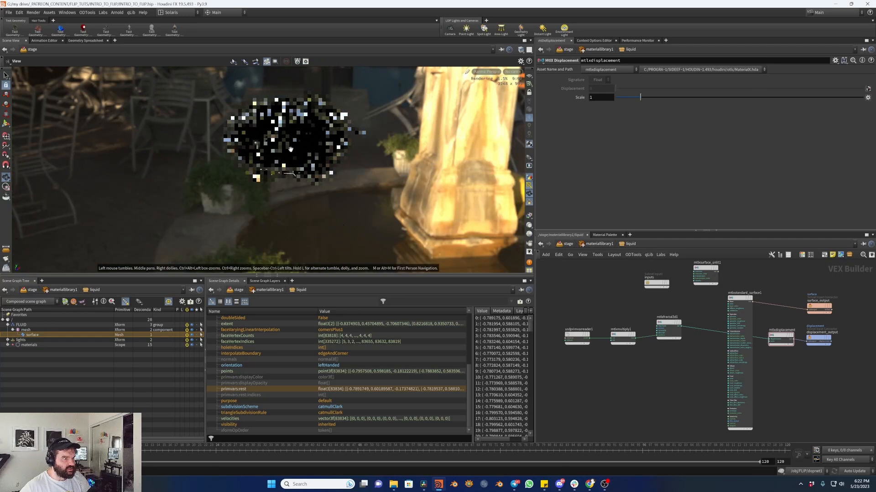
{"action": "right_click_drag", "start_coordinate": [446, 103], "coordinate": [355, 103]}
{"action": "double_click", "coordinate": [599, 98]}
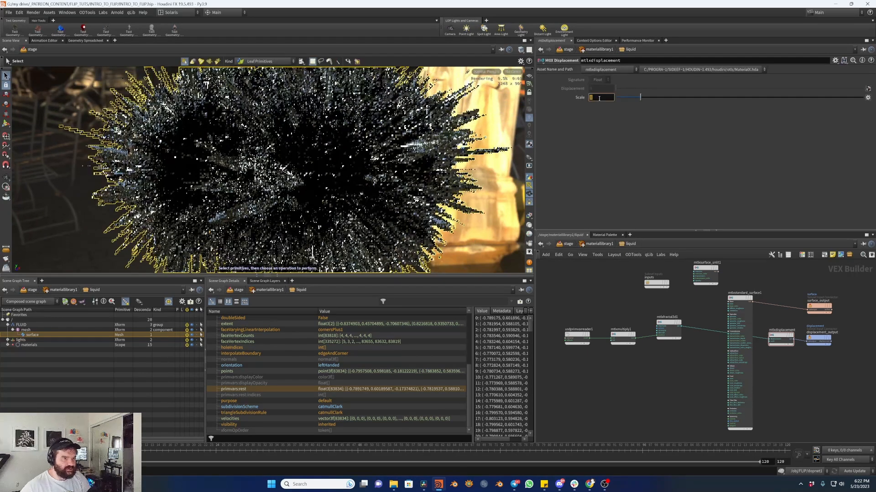
{"action": "type", "text": ".09"}
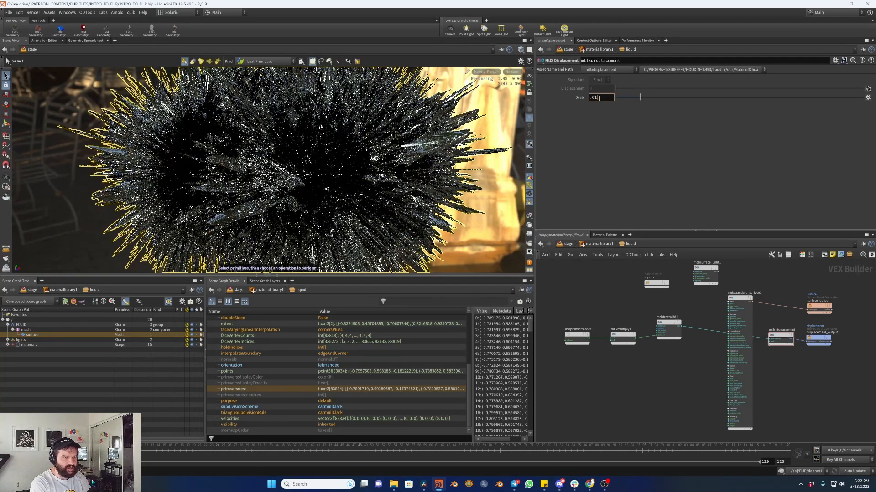
{"action": "key", "text": "Return"}
{"action": "key", "text": "space"}
{"action": "left_click_drag", "start_coordinate": [328, 170], "coordinate": [285, 215]}
{"action": "right_click_drag", "start_coordinate": [285, 216], "coordinate": [324, 228]}
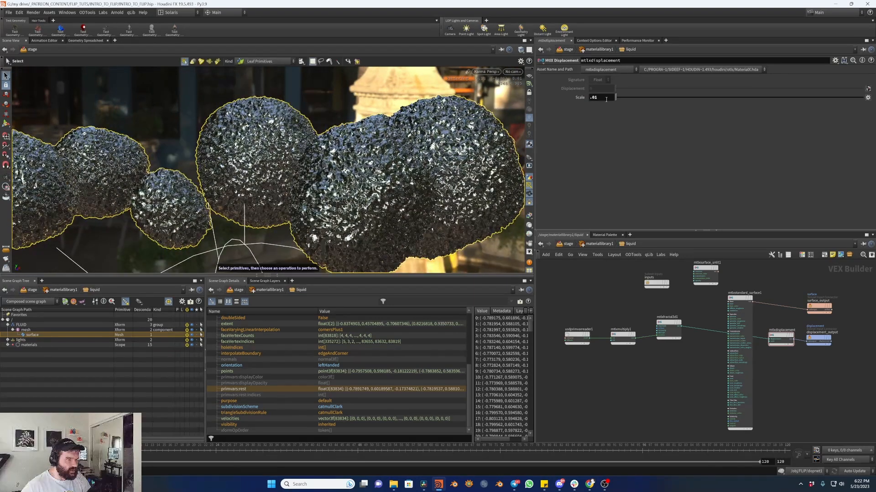
- Try displacement Scale values of 0.05 and 0.001 on the liquid
{"action": "key", "text": "Return"}
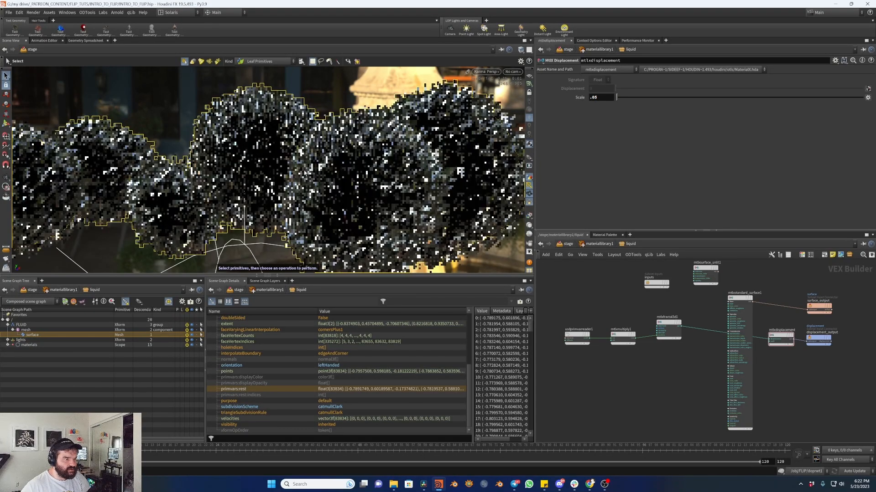
{"action": "left_click", "coordinate": [600, 98]}
{"action": "key", "text": "BackSpace"}
{"action": "type", "text": "01"}
{"action": "key", "text": "Return"}
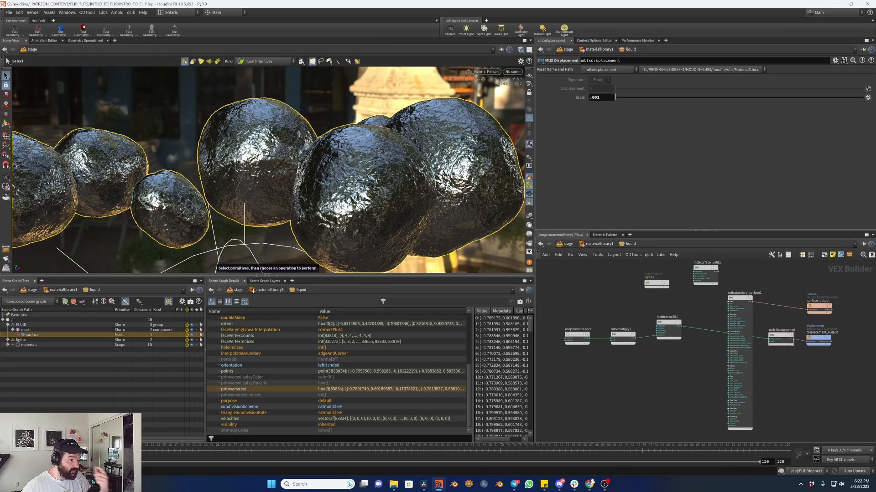
{"action": "key", "text": "Escape"}
{"action": "left_click_drag", "start_coordinate": [287, 166], "coordinate": [226, 170], "text": "alt"}
- Cut the wire between the fractal node and the MtlX Displacement node
{"action": "middle_click_drag", "start_coordinate": [695, 310], "coordinate": [661, 302]}
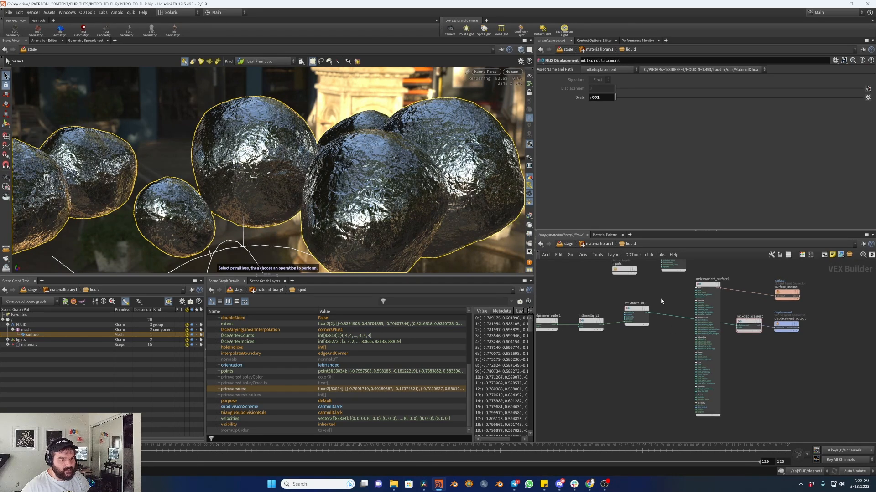
{"action": "scroll", "coordinate": [684, 305], "scroll_direction": "up", "scroll_amount": 2}
{"action": "left_click_drag", "start_coordinate": [685, 300], "coordinate": [655, 367]}
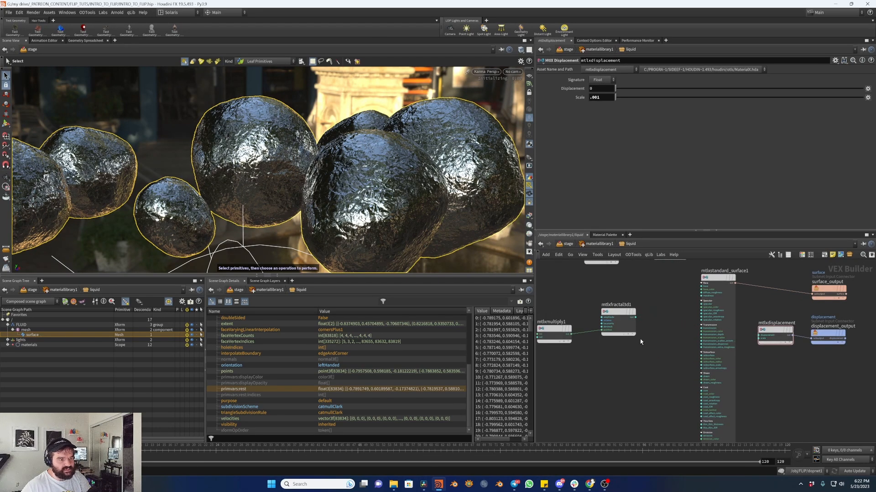
- Move the primvar reader, multiply and fractal nodes together farther away from the standard surface node
{"action": "middle_click_drag", "start_coordinate": [647, 379], "coordinate": [748, 335]}
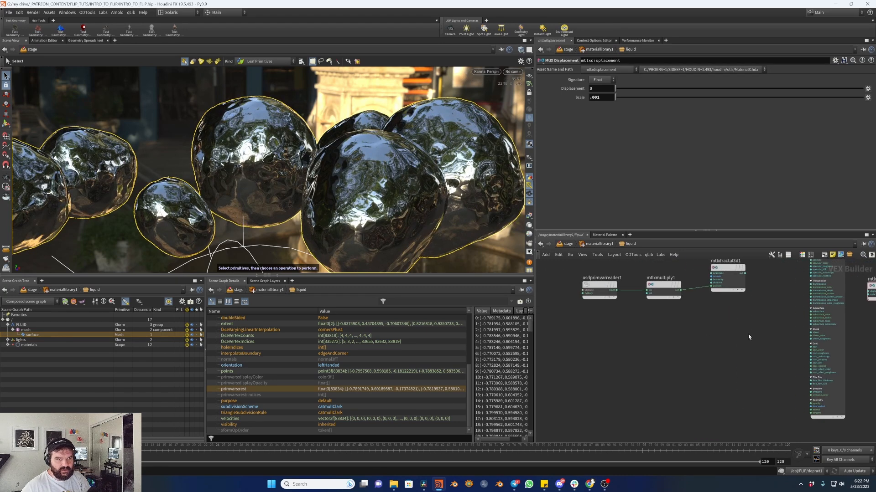
{"action": "scroll", "coordinate": [748, 336], "scroll_direction": "down", "scroll_amount": 2}
{"action": "left_click_drag", "start_coordinate": [752, 326], "coordinate": [627, 288]}
{"action": "left_click_drag", "start_coordinate": [732, 292], "coordinate": [680, 294]}
{"action": "left_click", "coordinate": [735, 321]}
{"action": "scroll", "coordinate": [734, 326], "scroll_direction": "up", "scroll_amount": 2}
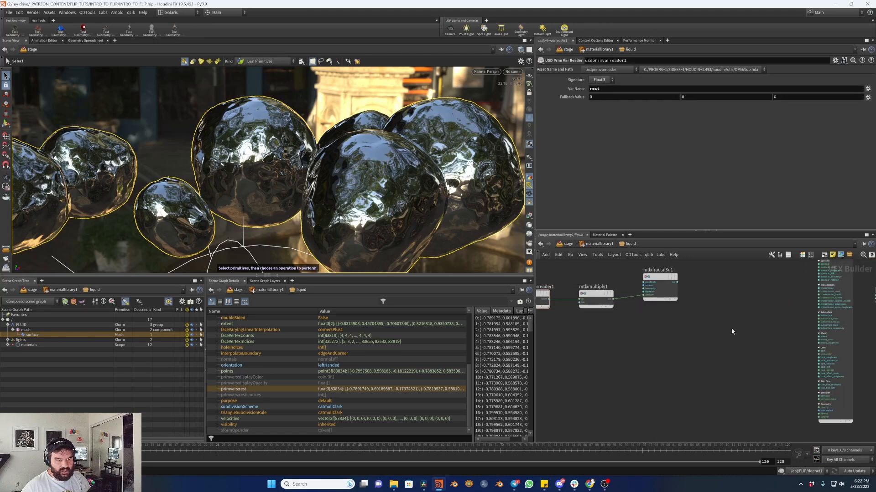
- Add a MtlX Height to Normal node below the fractal and feed the fractal's output into its input
{"action": "middle_click_drag", "start_coordinate": [733, 330], "coordinate": [695, 337]}
{"action": "middle_click_drag", "start_coordinate": [693, 376], "coordinate": [685, 365]}
{"action": "key", "text": "Tab"}
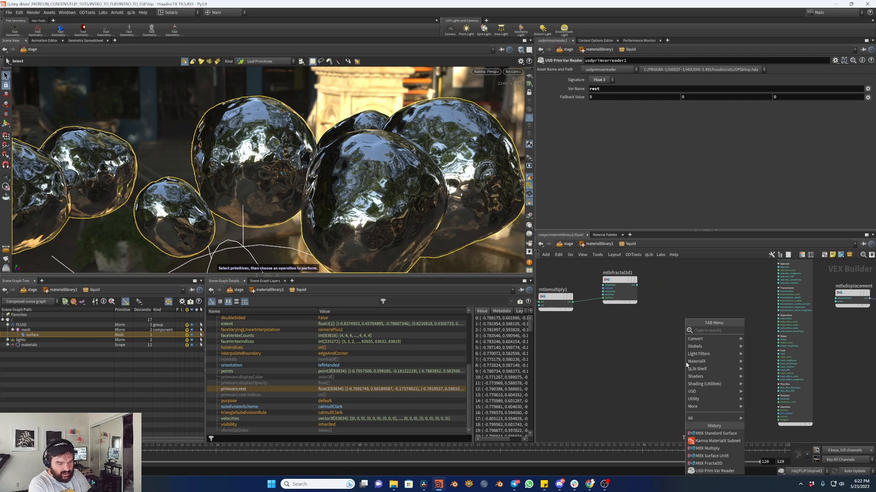
{"action": "type", "text": "height to"}
{"action": "key", "text": "Return"}
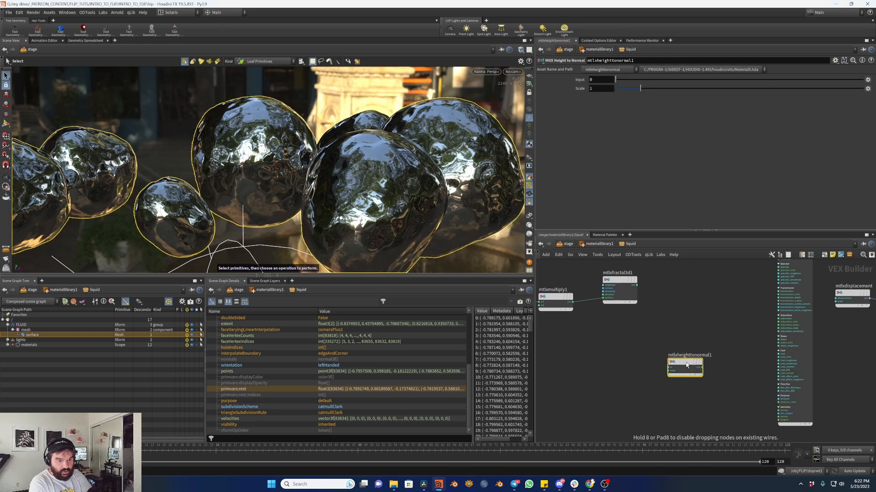
{"action": "left_click", "coordinate": [669, 361]}
{"action": "left_click_drag", "start_coordinate": [637, 286], "coordinate": [654, 365]}
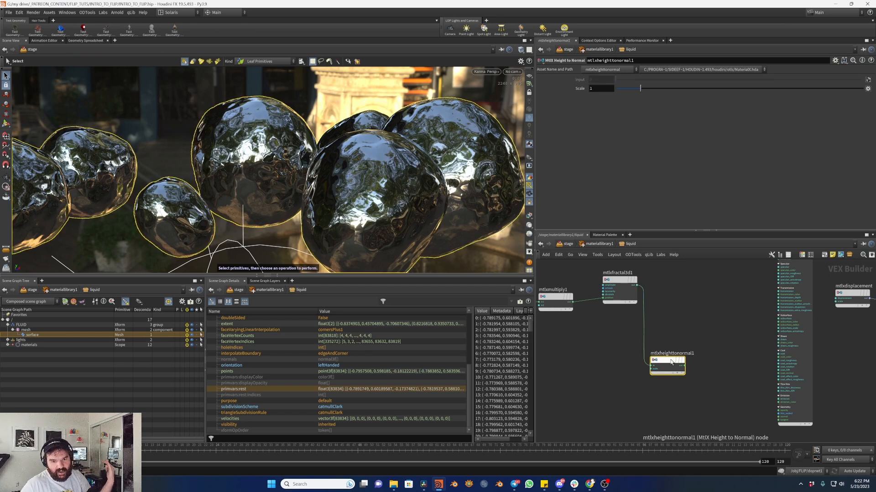
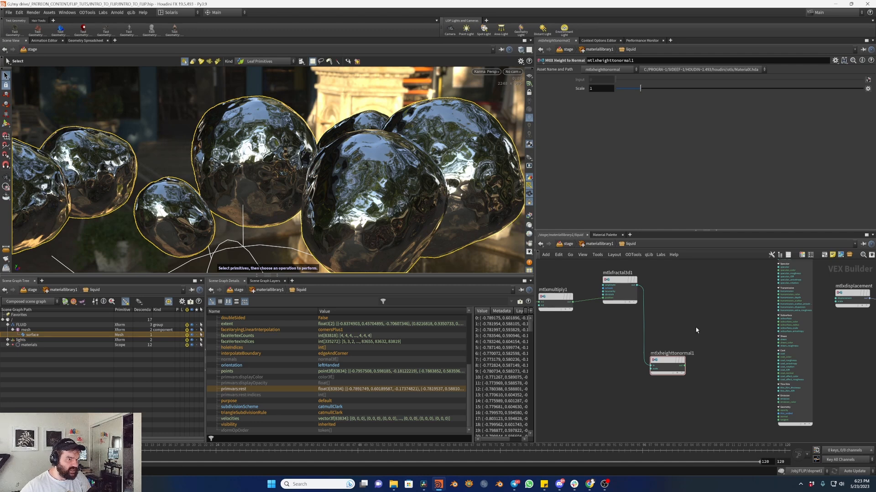
- Add a MtlX Normalmap node after Height to Normal and connect its output to the standard surface's normal input
{"action": "key", "text": "Tab"}
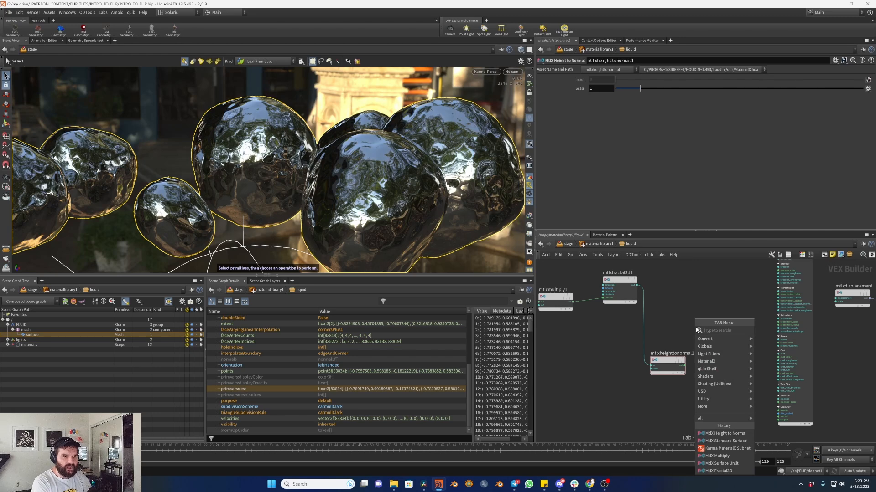
{"action": "type", "text": "normalma"}
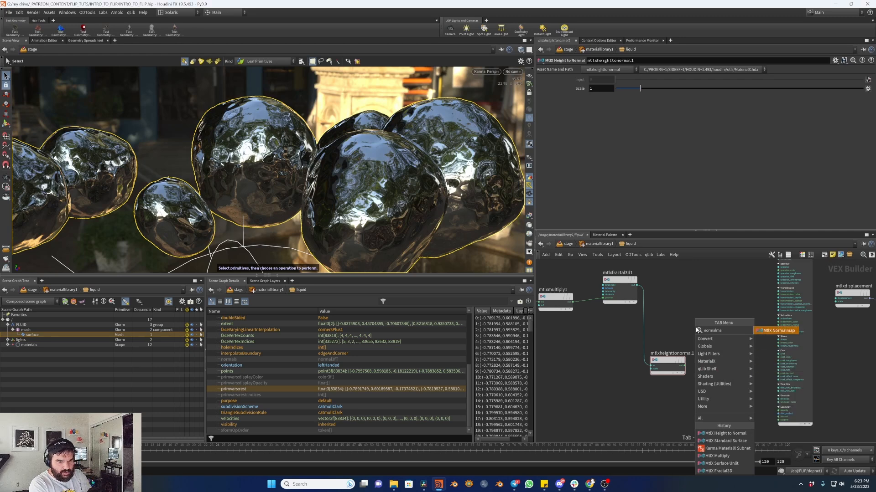
{"action": "key", "text": "Return"}
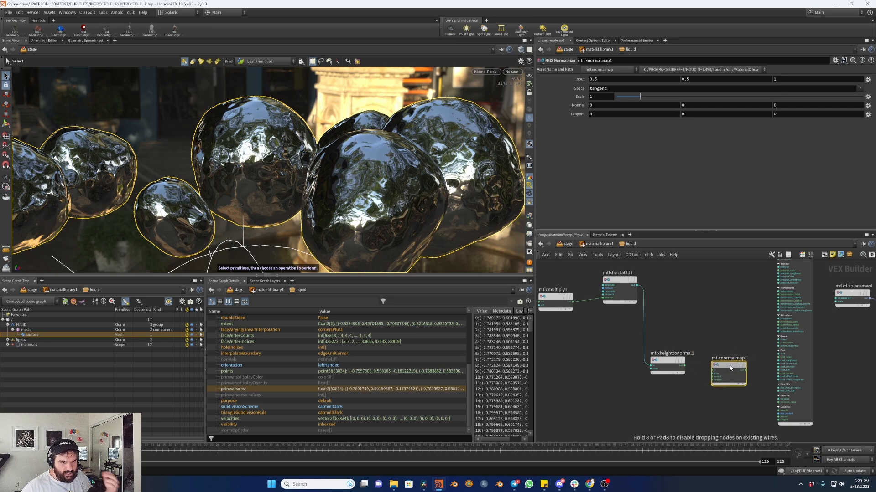
{"action": "left_click", "coordinate": [726, 363]}
{"action": "scroll", "coordinate": [695, 367], "scroll_direction": "up", "scroll_amount": 3}
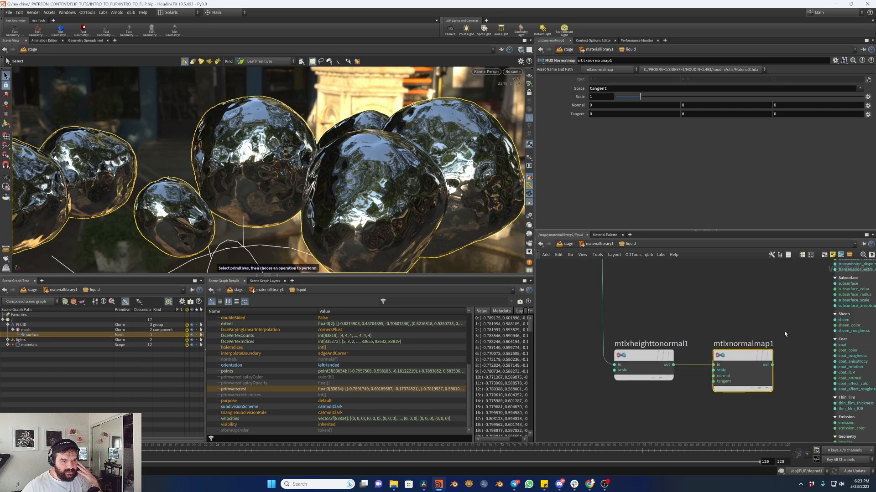
{"action": "middle_click_drag", "start_coordinate": [783, 365], "coordinate": [717, 337]}
{"action": "left_click", "coordinate": [766, 422]}
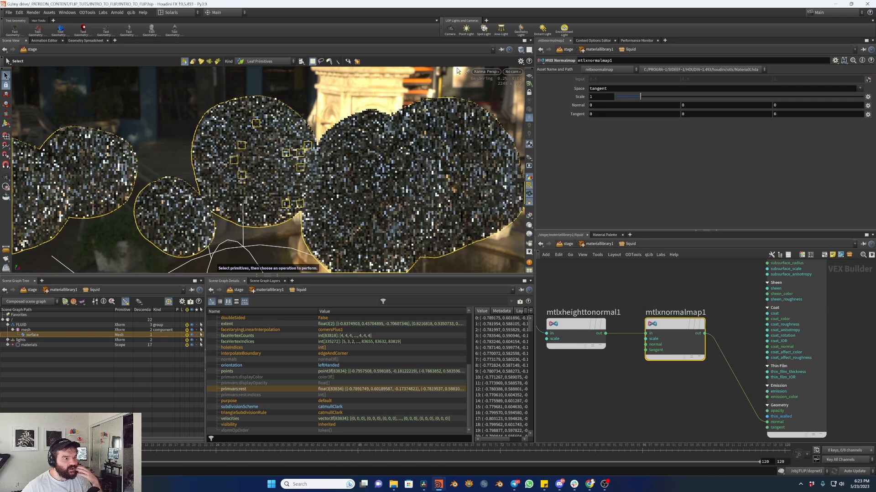
- Set the Height to Normal node's Scale to 0.01
{"action": "middle_click_drag", "start_coordinate": [644, 287], "coordinate": [714, 308]}
{"action": "left_click_drag", "start_coordinate": [679, 297], "coordinate": [617, 395]}
{"action": "scroll", "coordinate": [710, 327], "scroll_direction": "down", "scroll_amount": 4}
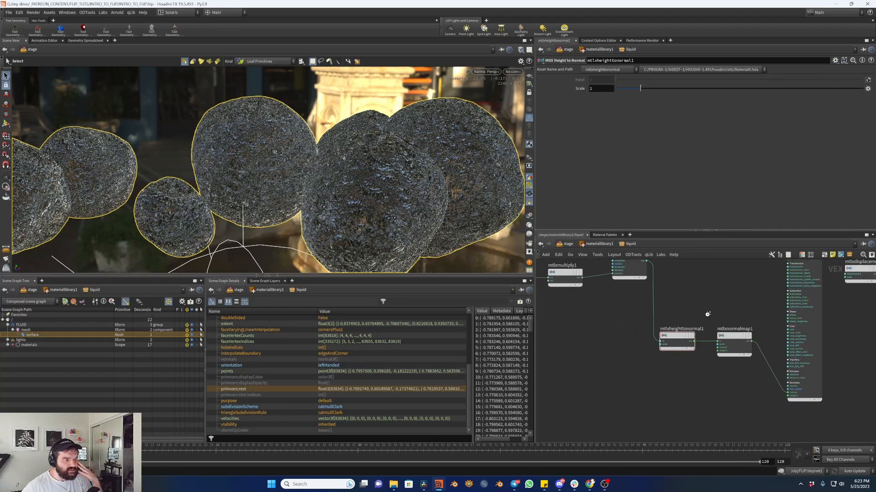
{"action": "middle_click_drag", "start_coordinate": [702, 310], "coordinate": [723, 326]}
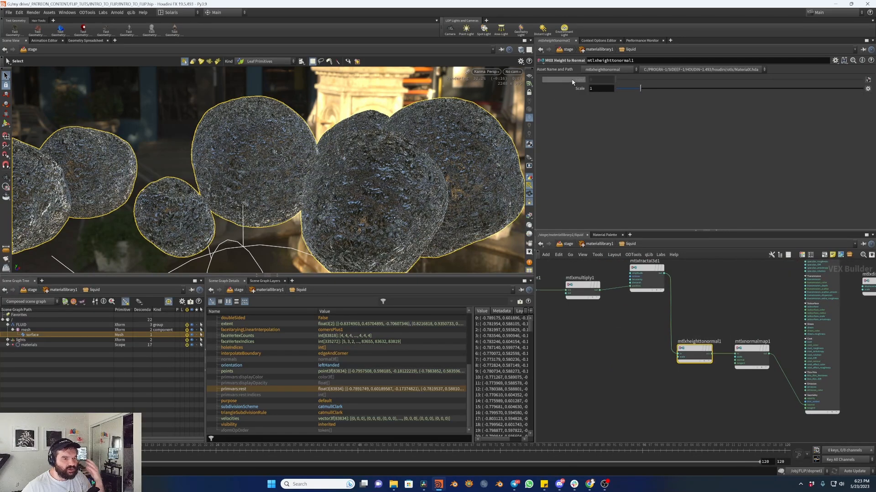
{"action": "left_click", "coordinate": [600, 88]}
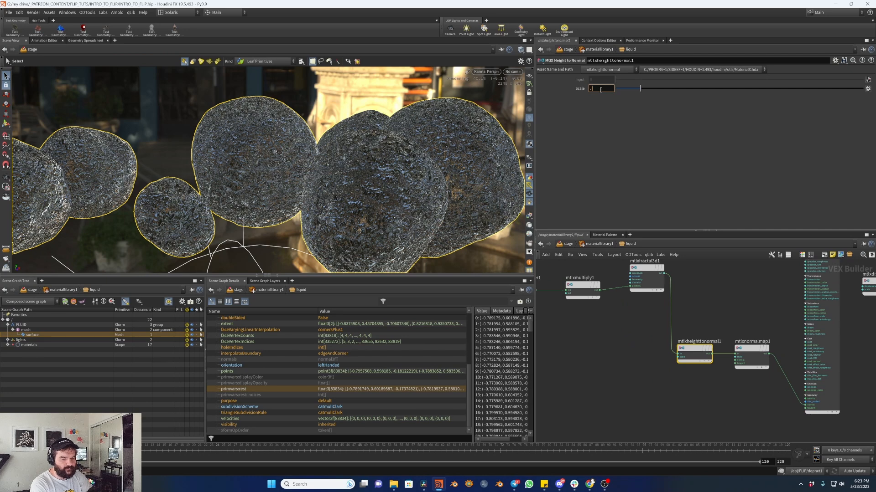
{"action": "key", "text": "Return"}
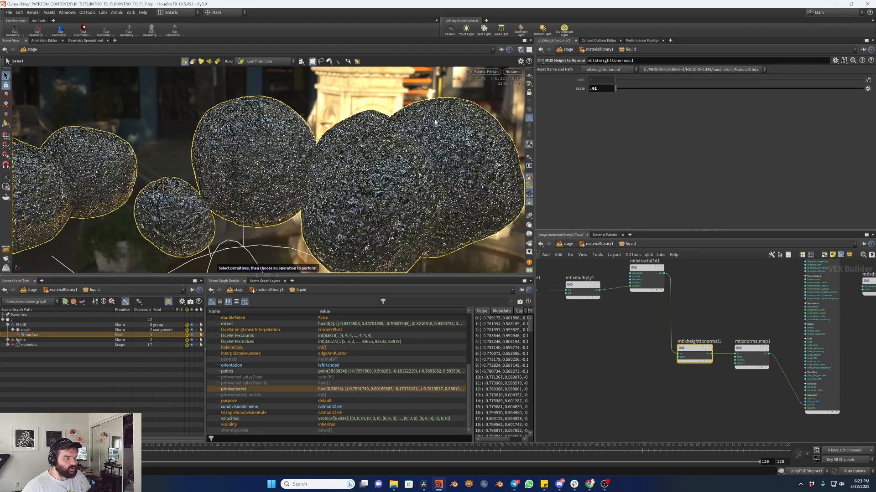
- Try Scale values of 0.001 and 0.0001 on the Height to Normal node
{"action": "left_click", "coordinate": [604, 89]}
{"action": "key", "text": "BackSpace"}
{"action": "type", "text": "01"}
{"action": "key", "text": "Return"}
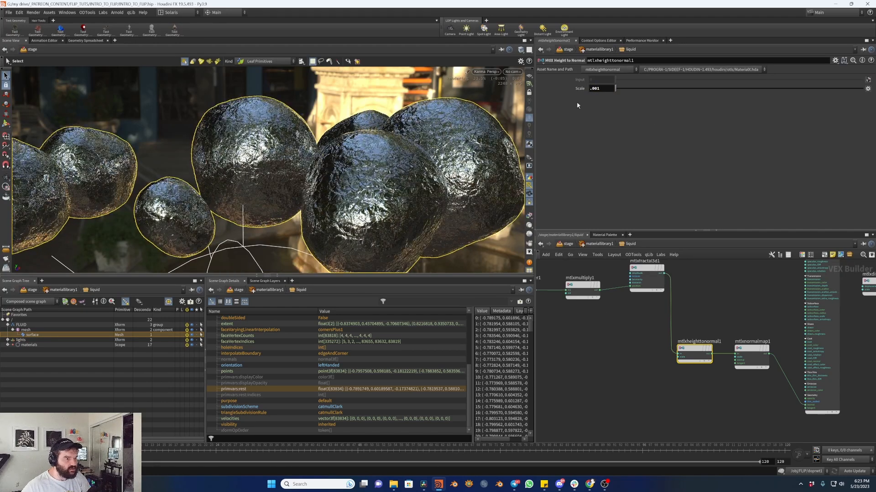
{"action": "left_click", "coordinate": [608, 89]}
{"action": "type", "text": "01"}
{"action": "key", "text": "Return"}
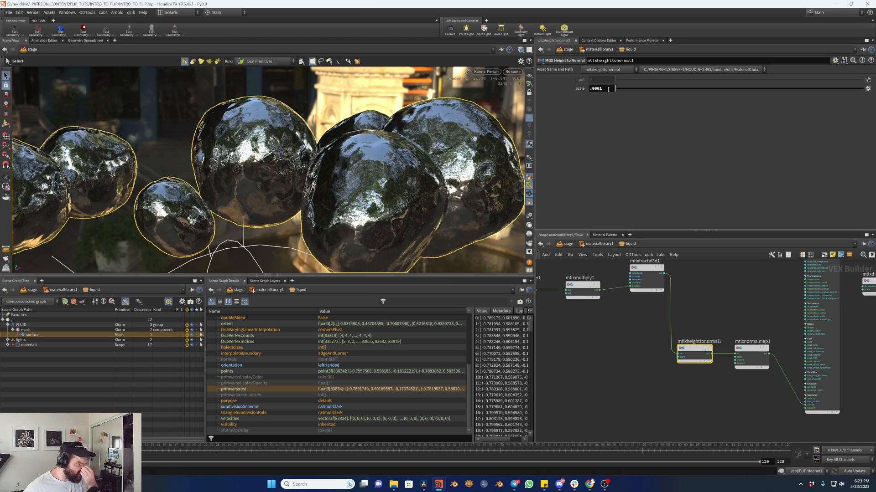
- Set the Height to Normal node's Scale to 0.0005
{"action": "key", "text": "BackSpace"}
{"action": "type", "text": "5"}
{"action": "key", "text": "Return"}
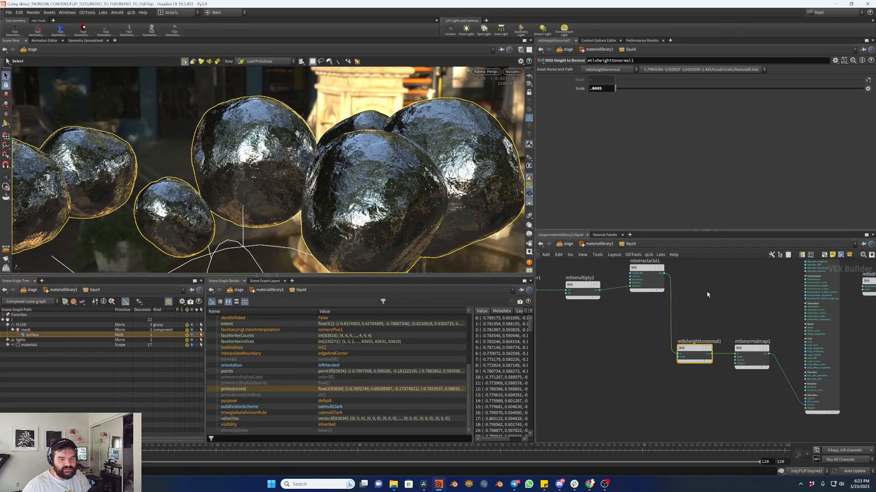
- Delete the MtlX Displacement node and the displacement output from the material network
{"action": "middle_click_drag", "start_coordinate": [734, 287], "coordinate": [556, 324]}
{"action": "left_click_drag", "start_coordinate": [844, 349], "coordinate": [732, 301]}
{"action": "key", "text": "Delete"}
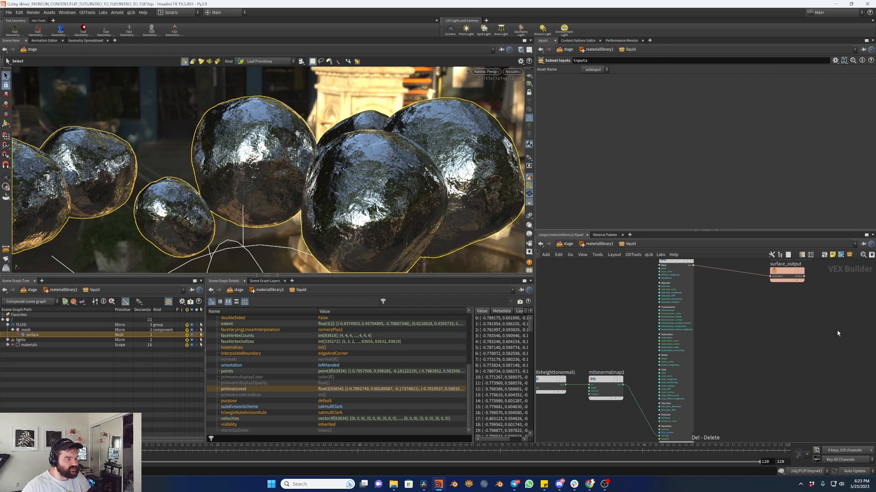
{"action": "key", "text": "h"}
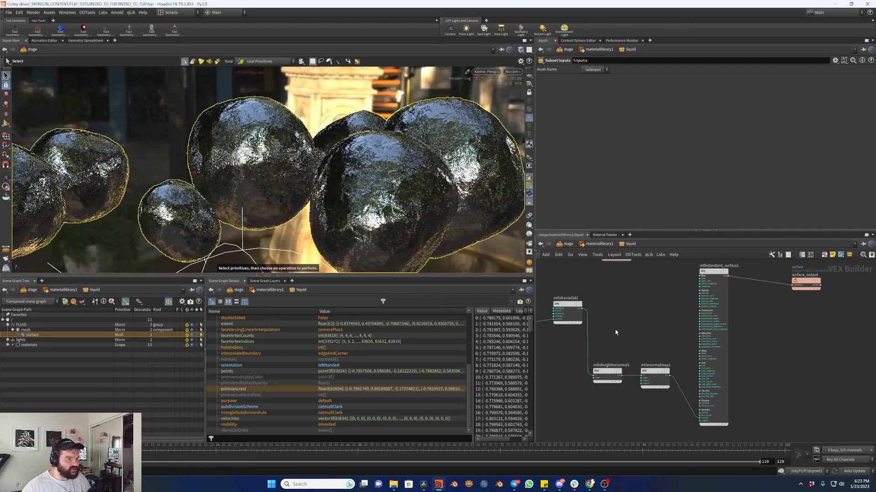
{"action": "middle_click_drag", "start_coordinate": [634, 304], "coordinate": [689, 322]}
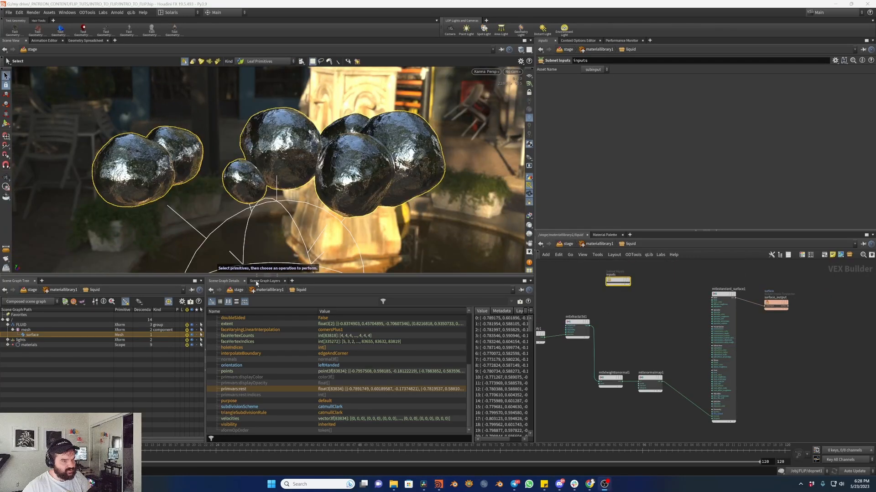
- Collapse the scene graph panes below the viewport and widen the viewport
{"action": "left_click", "coordinate": [276, 278]}
{"action": "key", "text": "Escape"}
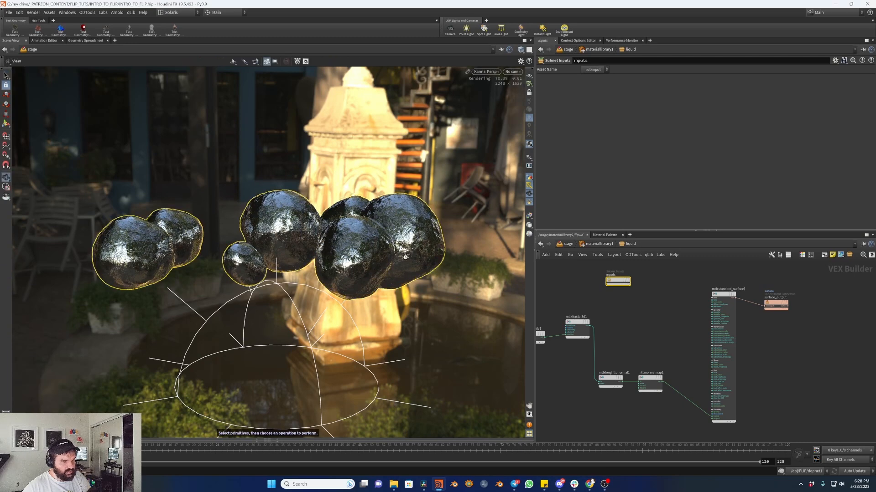
{"action": "left_click_drag", "start_coordinate": [534, 258], "coordinate": [617, 253]}
- Go back up to the stage-level network and view the liquid from a new angle
{"action": "left_click", "coordinate": [680, 244]}
{"action": "left_click", "coordinate": [650, 244]}
{"action": "left_click", "coordinate": [644, 244]}
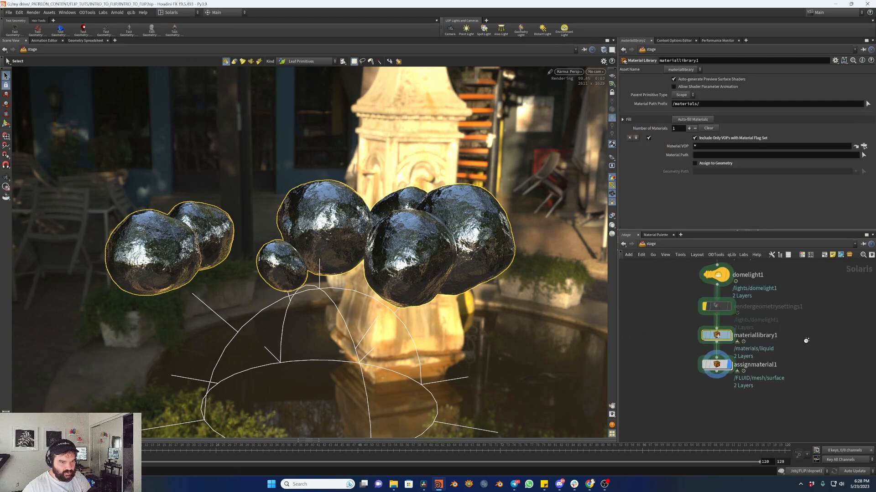
{"action": "left_click_drag", "start_coordinate": [381, 258], "coordinate": [352, 243], "text": "alt"}
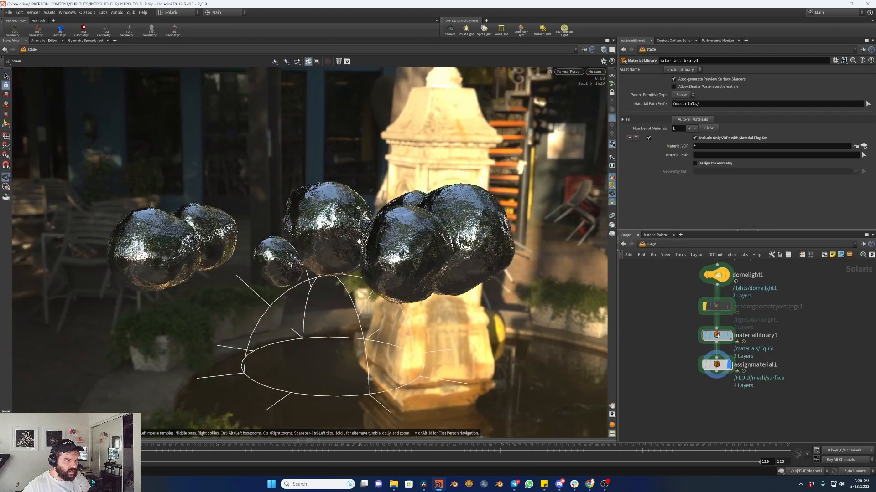
- Frame all the liquid blobs in the viewport and create a new camera from the current view
{"action": "scroll", "coordinate": [352, 244], "scroll_direction": "down", "scroll_amount": 3}
{"action": "middle_click_drag", "start_coordinate": [352, 244], "coordinate": [327, 244], "text": "alt"}
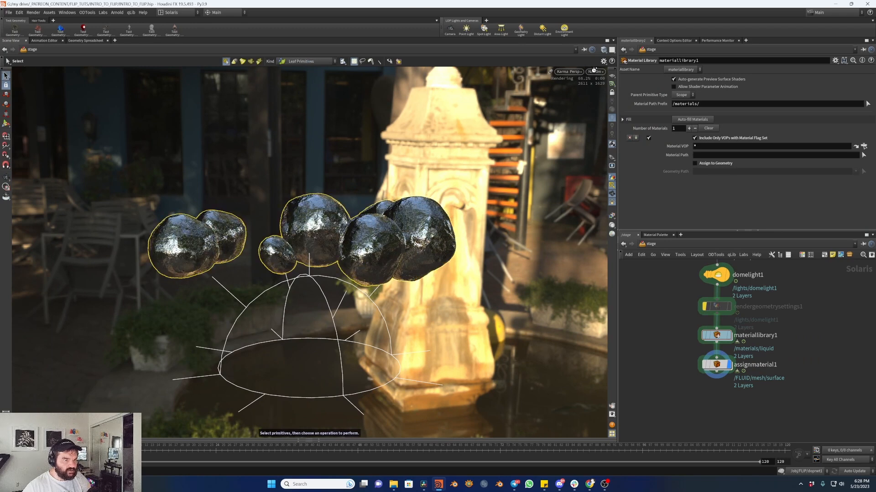
{"action": "left_click", "coordinate": [595, 71]}
{"action": "left_click", "coordinate": [604, 103]}
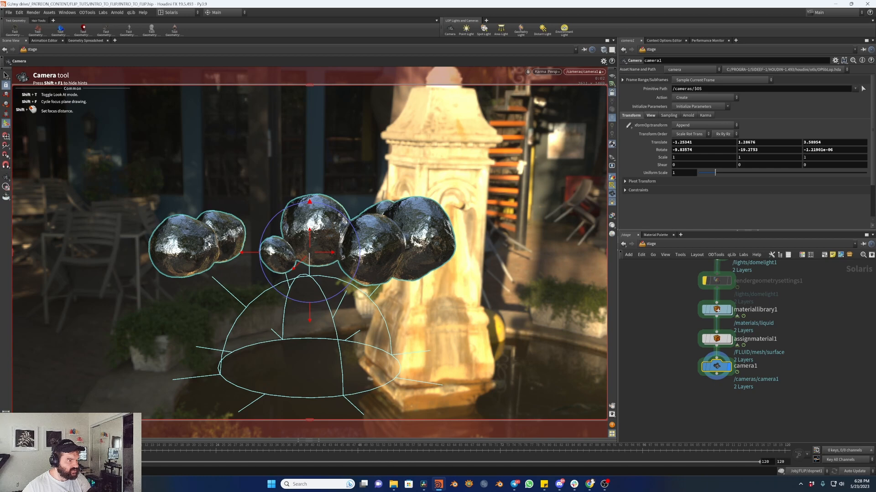
- Set the camera's focus distance on the middle of the liquid, about 3.82, and its F-Stop to 0.53
{"action": "left_click_drag", "start_coordinate": [318, 253], "coordinate": [324, 244]}
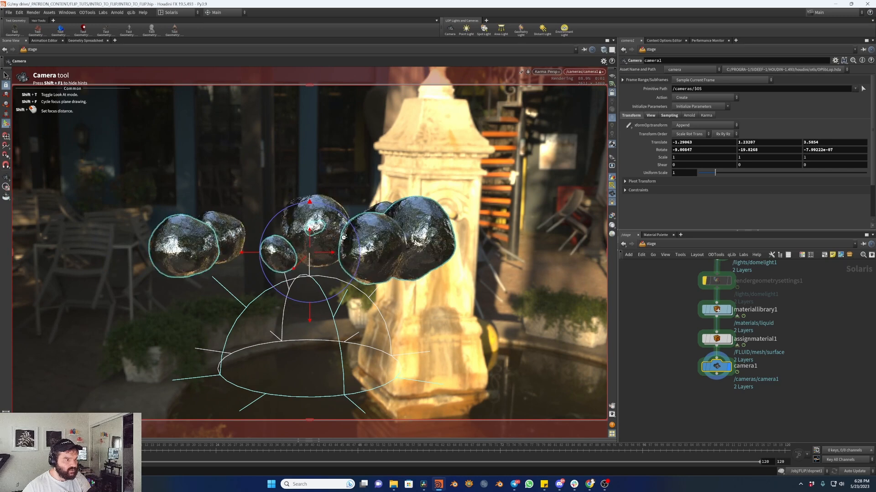
{"action": "left_click", "coordinate": [669, 115]}
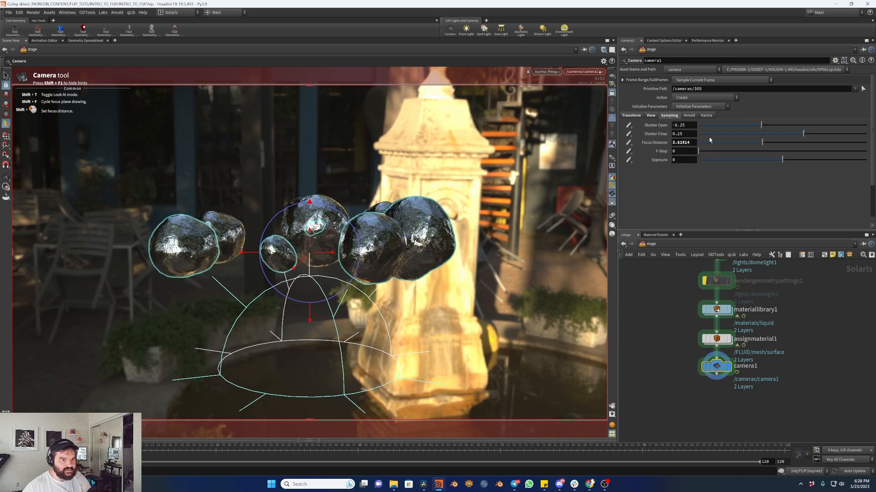
{"action": "left_click_drag", "start_coordinate": [698, 151], "coordinate": [700, 151]}
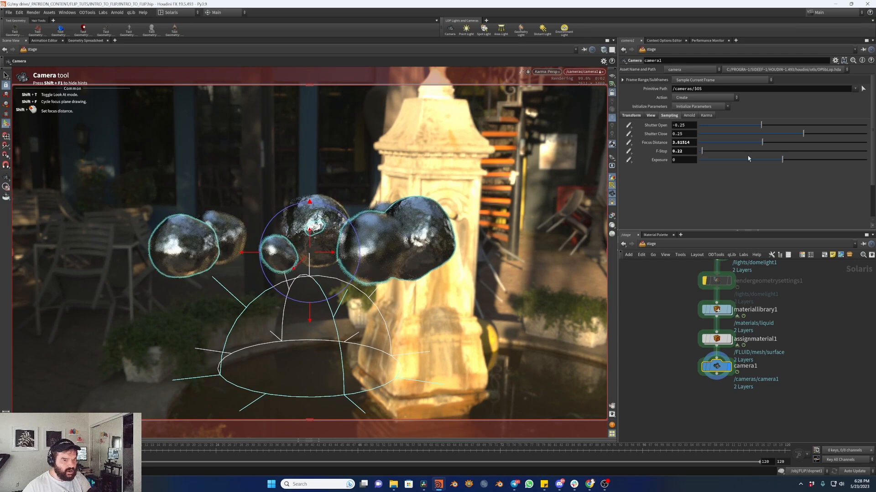
{"action": "left_click_drag", "start_coordinate": [702, 150], "coordinate": [704, 151]}
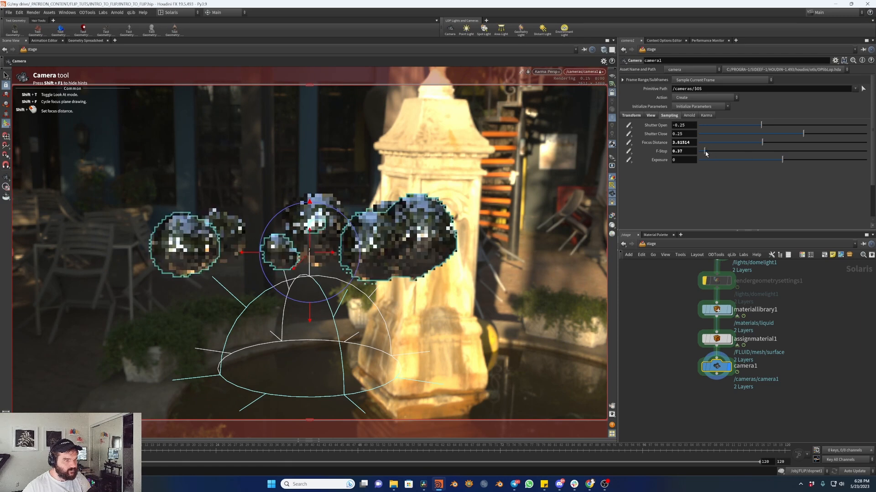
{"action": "left_click_drag", "start_coordinate": [705, 151], "coordinate": [707, 151]}
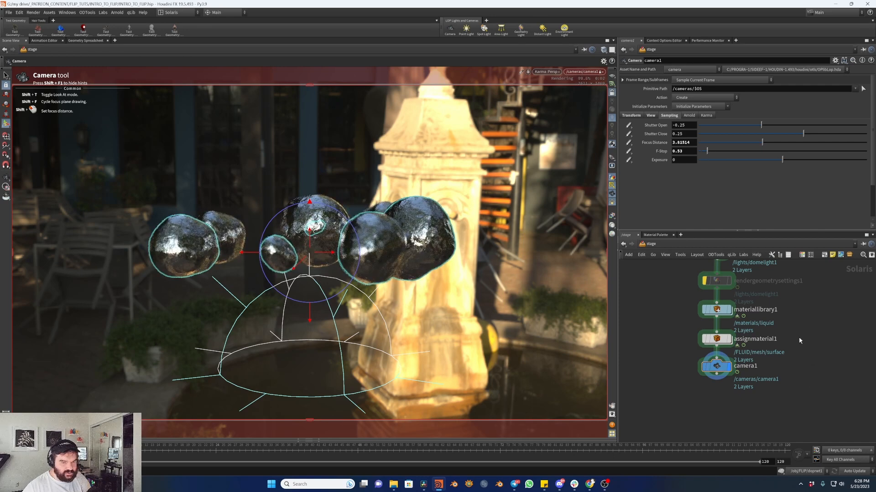
- Enable Render Light Geometry in the dome light's Karma properties and return to the selection tool
{"action": "middle_click_drag", "start_coordinate": [779, 359], "coordinate": [767, 413]}
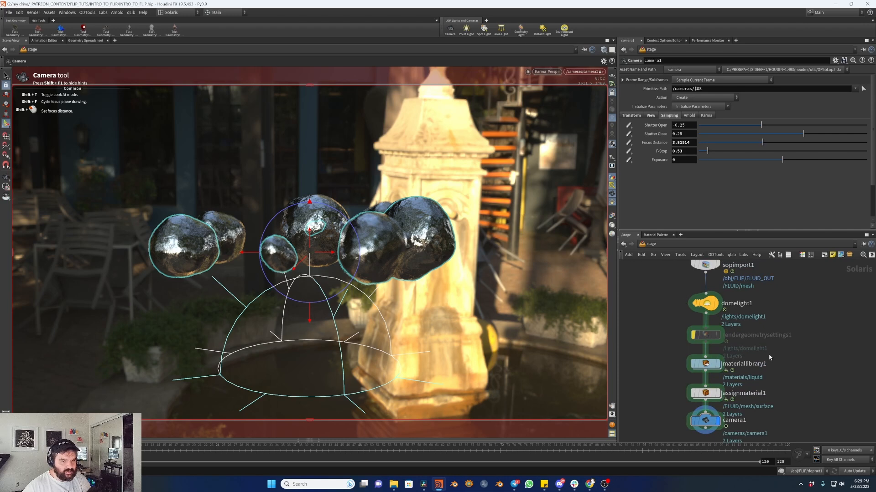
{"action": "middle_click_drag", "start_coordinate": [763, 350], "coordinate": [765, 361]}
{"action": "left_click", "coordinate": [707, 314]}
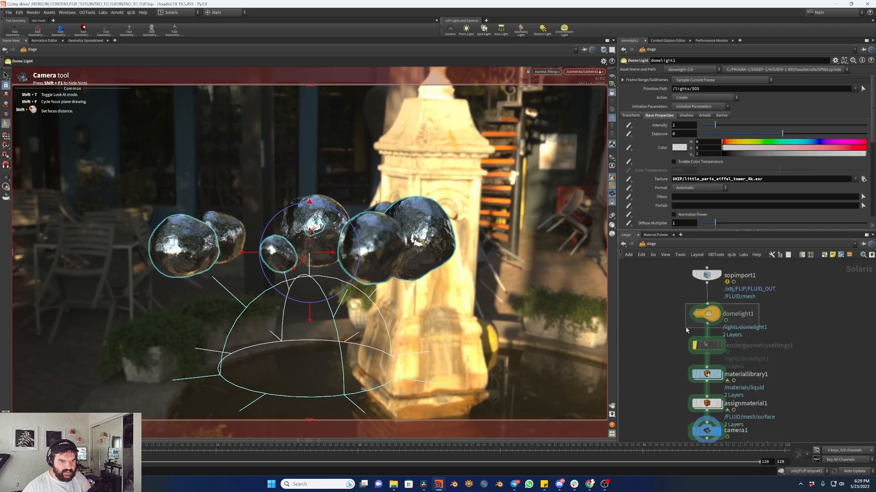
{"action": "left_click", "coordinate": [720, 115]}
{"action": "scroll", "coordinate": [647, 157], "scroll_direction": "down", "scroll_amount": 4}
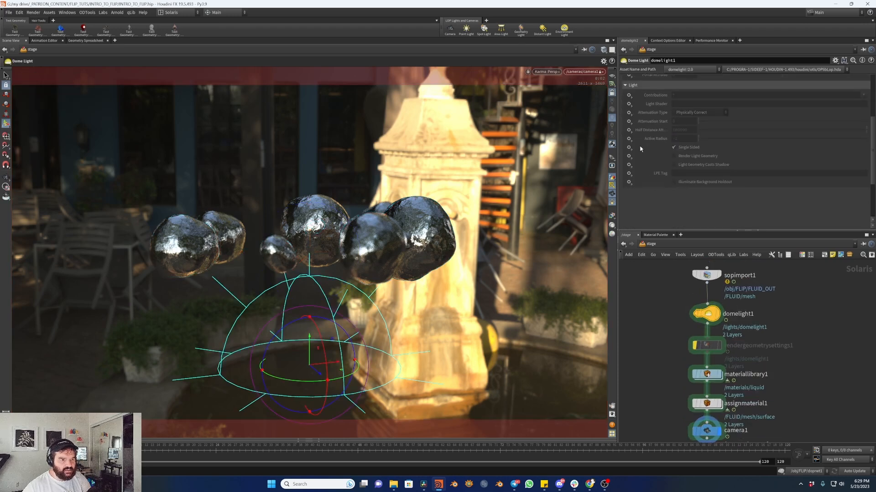
{"action": "left_click", "coordinate": [632, 156]}
{"action": "left_click", "coordinate": [644, 164]}
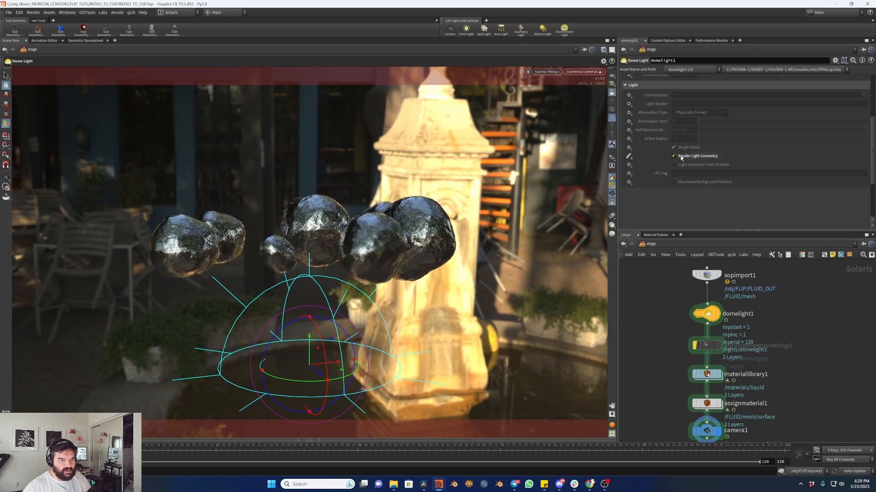
{"action": "left_click", "coordinate": [674, 156]}
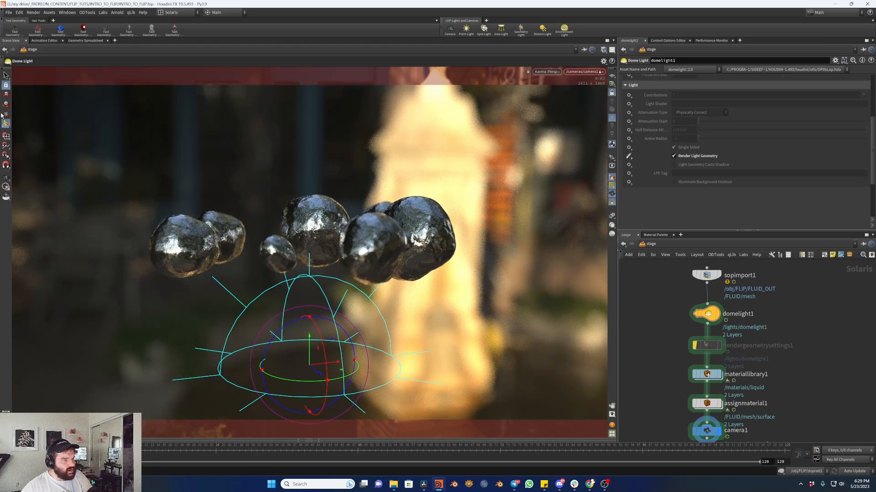
{"action": "left_click", "coordinate": [6, 75]}
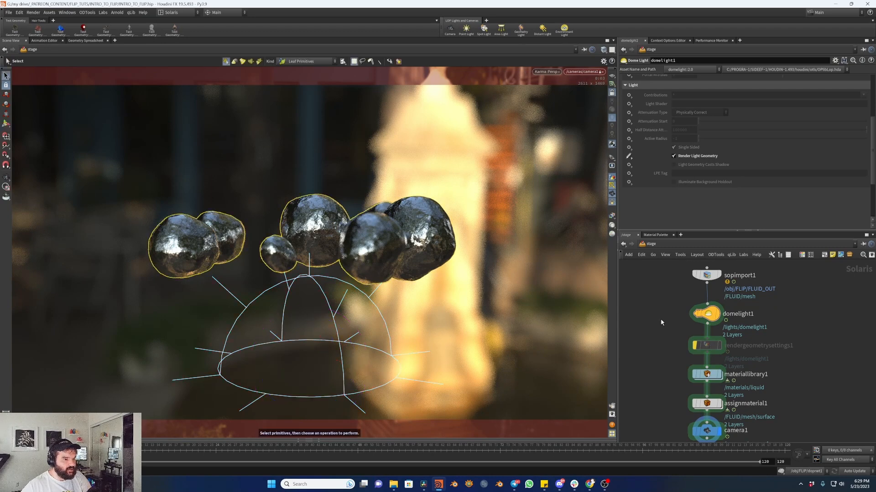
{"action": "left_click", "coordinate": [513, 183]}
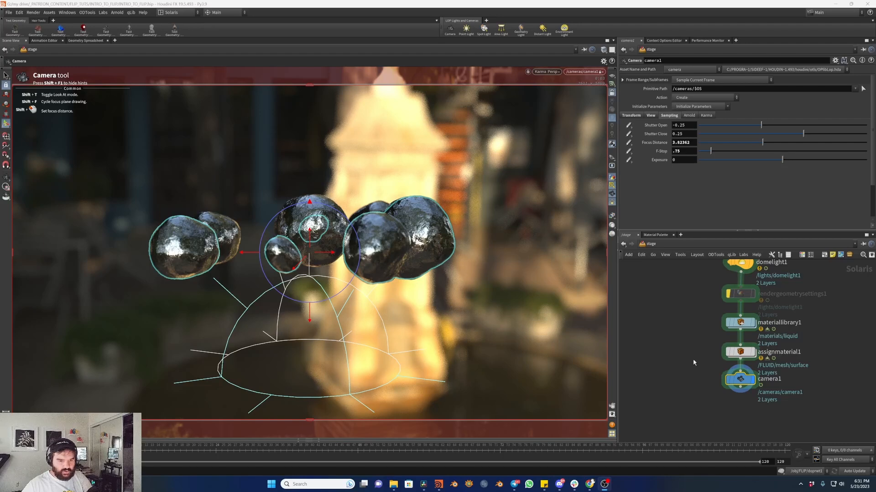
- Add a Material Network node beside camera1 in the stage network and go inside it
{"action": "key", "text": "Tab"}
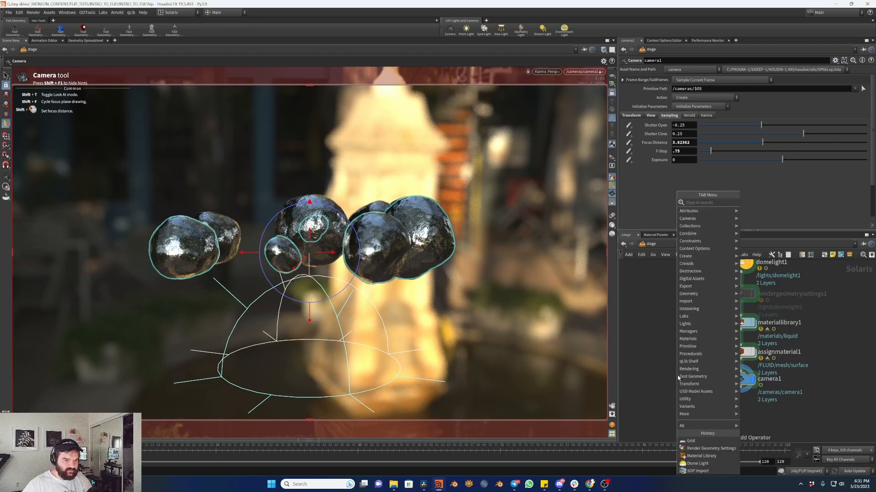
{"action": "type", "text": "matnet"}
{"action": "key", "text": "Return"}
{"action": "key", "text": "Return"}
{"action": "left_click_drag", "start_coordinate": [677, 376], "coordinate": [648, 377]}
{"action": "double_click", "coordinate": [647, 377]}
- Add a Karma Physical Lens node to the material network
{"action": "key", "text": "Tab"}
{"action": "type", "text": "lens sh"}
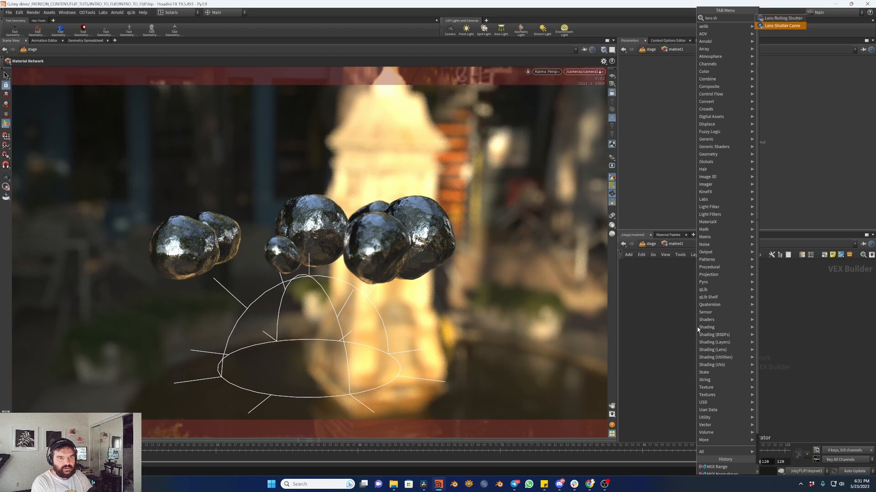
{"action": "key", "text": "BackSpace"}
{"action": "key", "text": "BackSpace"}
{"action": "key", "text": "BackSpace"}
{"action": "key", "text": "BackSpace"}
{"action": "key", "text": "BackSpace"}
{"action": "key", "text": "BackSpace"}
{"action": "key", "text": "BackSpace"}
{"action": "type", "text": "phy"}
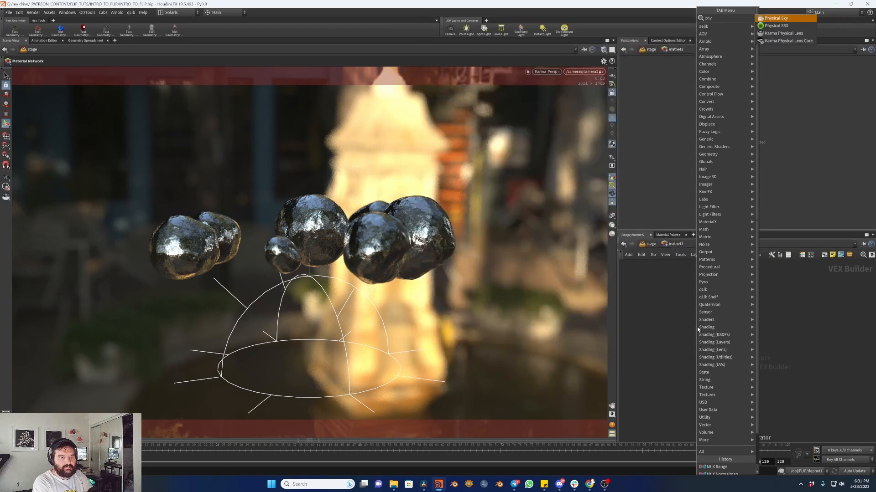
{"action": "key", "text": "Down"}
{"action": "key", "text": "Down"}
{"action": "key", "text": "Return"}
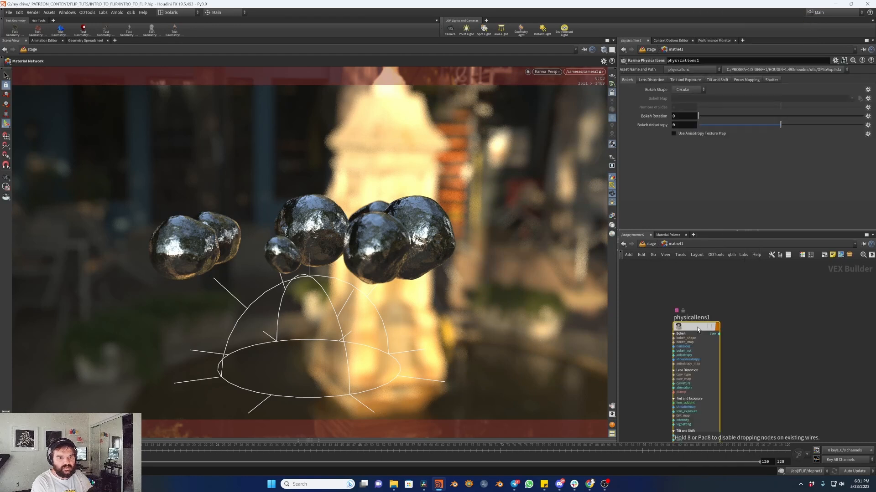
- Return to the stage network and enable Use Lens Shader in camera1's Karma settings
{"action": "left_click", "coordinate": [652, 245]}
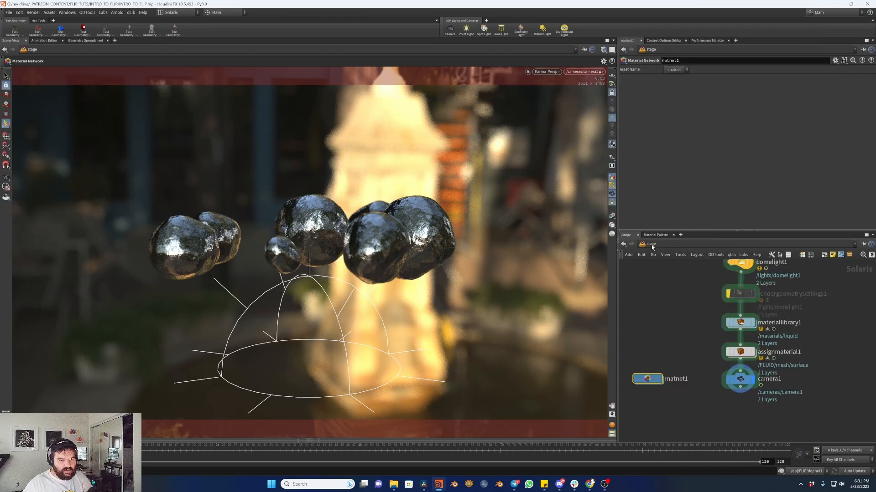
{"action": "left_click", "coordinate": [799, 382]}
{"action": "left_click", "coordinate": [630, 126]}
{"action": "left_click", "coordinate": [633, 133]}
{"action": "left_click", "coordinate": [629, 134]}
{"action": "left_click", "coordinate": [646, 141]}
{"action": "left_click", "coordinate": [674, 125]}
- Assign /stage/matnet1/physicallens1 as camera1's Lens Shader VOP
{"action": "left_click", "coordinate": [864, 134]}
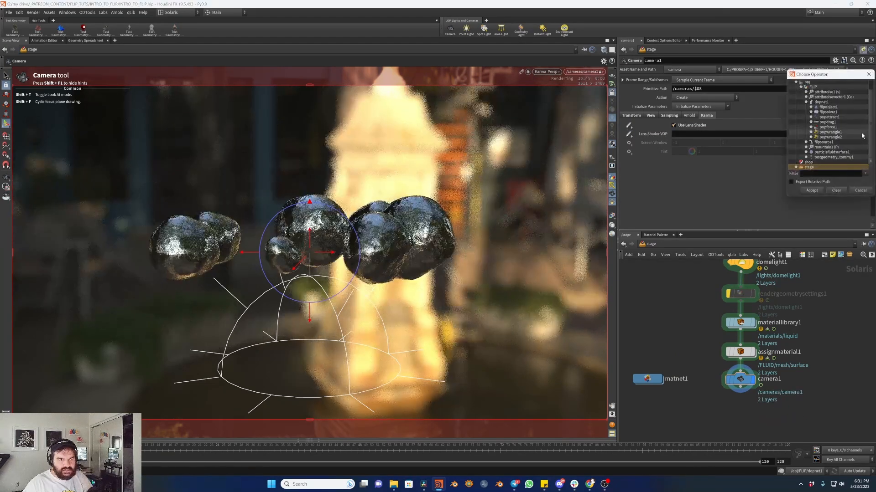
{"action": "scroll", "coordinate": [837, 105], "scroll_direction": "up", "scroll_amount": 1}
{"action": "left_click", "coordinate": [796, 94]}
{"action": "left_click", "coordinate": [796, 103]}
{"action": "left_click", "coordinate": [801, 119]}
{"action": "double_click", "coordinate": [823, 123]}
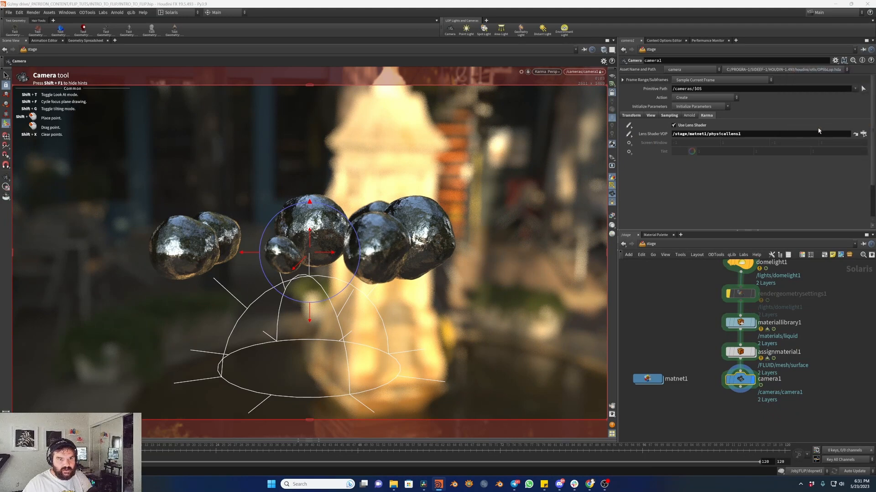
- Set the physical lens node's distortion curvature type to Quadratic with an Amount of Curvature of -0.094
{"action": "double_click", "coordinate": [649, 378]}
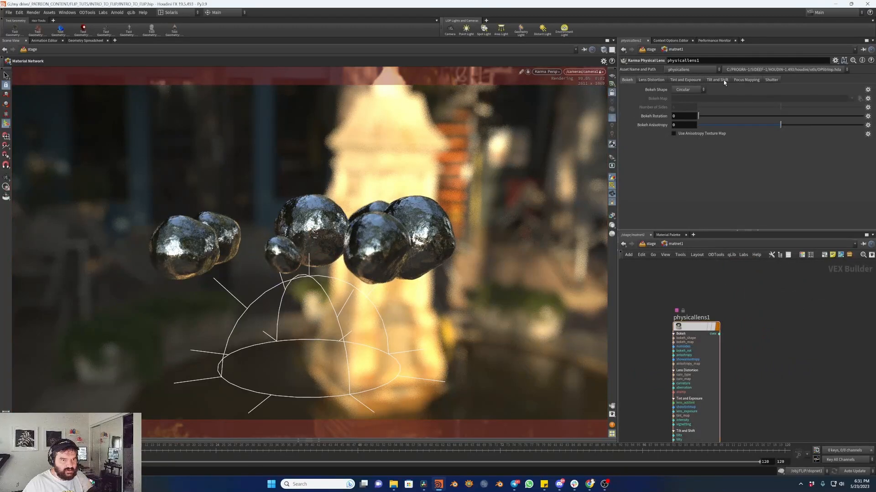
{"action": "left_click", "coordinate": [689, 80]}
{"action": "left_click", "coordinate": [658, 80]}
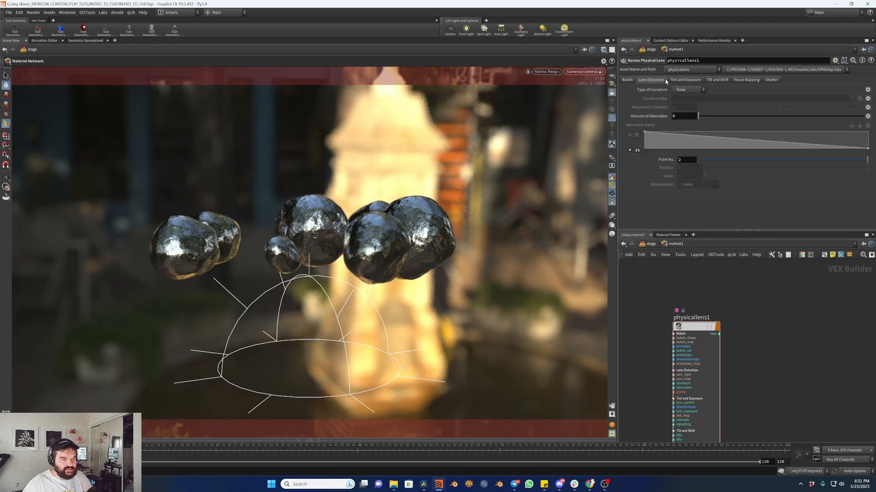
{"action": "left_click", "coordinate": [689, 90]}
{"action": "left_click", "coordinate": [689, 102]}
{"action": "left_click", "coordinate": [771, 108]}
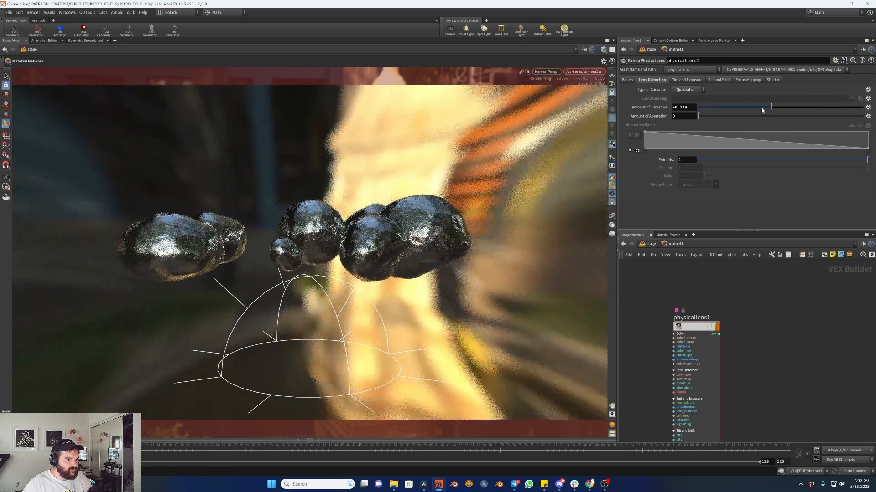
{"action": "left_click", "coordinate": [760, 107]}
{"action": "left_click", "coordinate": [771, 108]}
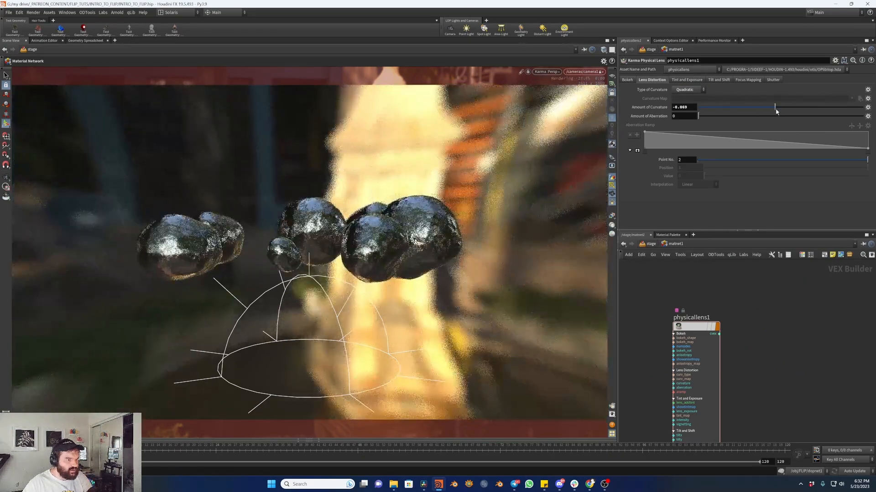
{"action": "left_click", "coordinate": [772, 107]}
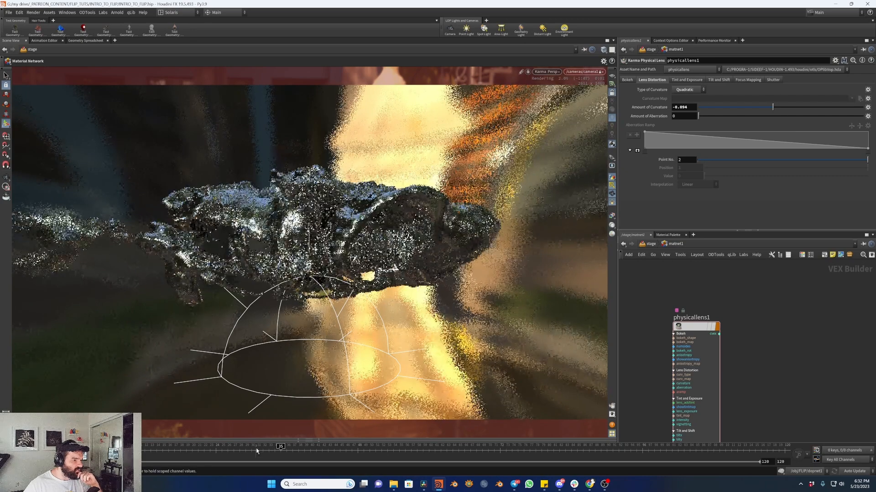
- Move the timeline to frame 50 and go back up to the stage network
{"action": "left_click_drag", "start_coordinate": [360, 452], "coordinate": [370, 449]}
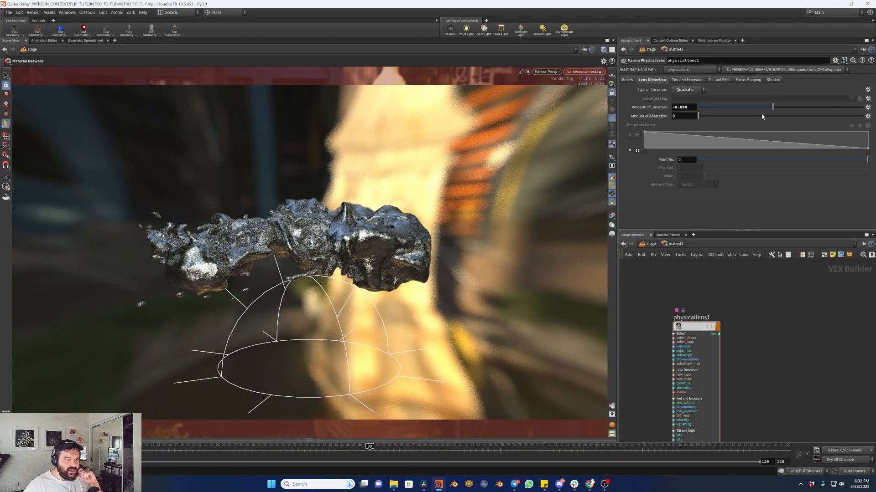
{"action": "left_click", "coordinate": [647, 245]}
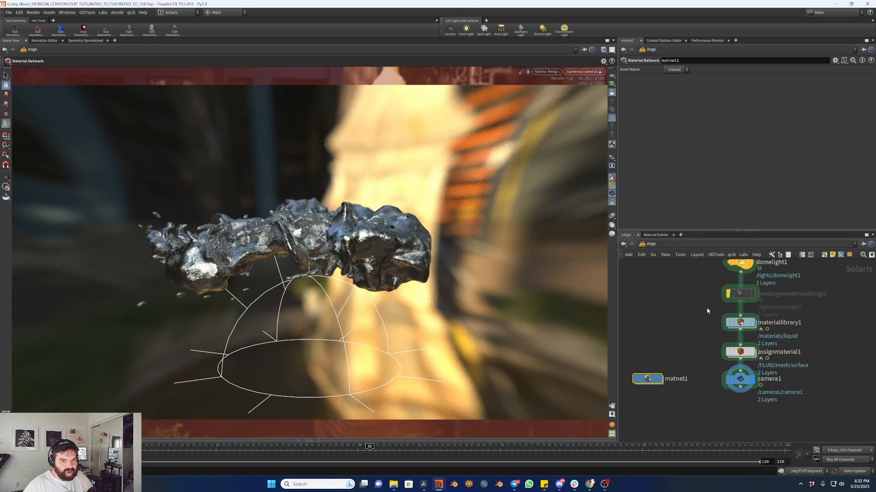
{"action": "middle_click_drag", "start_coordinate": [718, 302], "coordinate": [706, 346]}
{"action": "left_click_drag", "start_coordinate": [688, 312], "coordinate": [796, 294]}
{"action": "scroll", "coordinate": [715, 128], "scroll_direction": "up", "scroll_amount": 2}
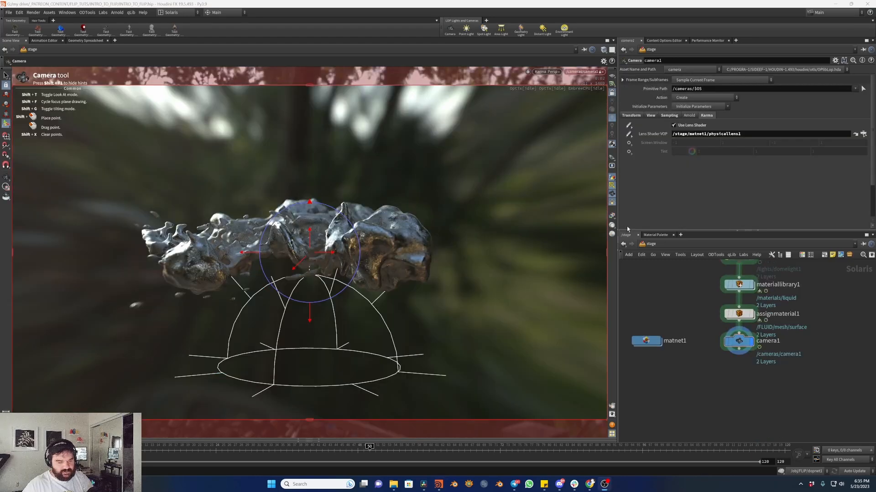
- Add a Karma render node setup, with render settings and a USD Render ROP, below camera1
{"action": "middle_click_drag", "start_coordinate": [795, 378], "coordinate": [762, 398]}
{"action": "key", "text": "Tab"}
{"action": "type", "text": "lkar"}
{"action": "key", "text": "BackSpace"}
{"action": "key", "text": "BackSpace"}
{"action": "type", "text": "karma"}
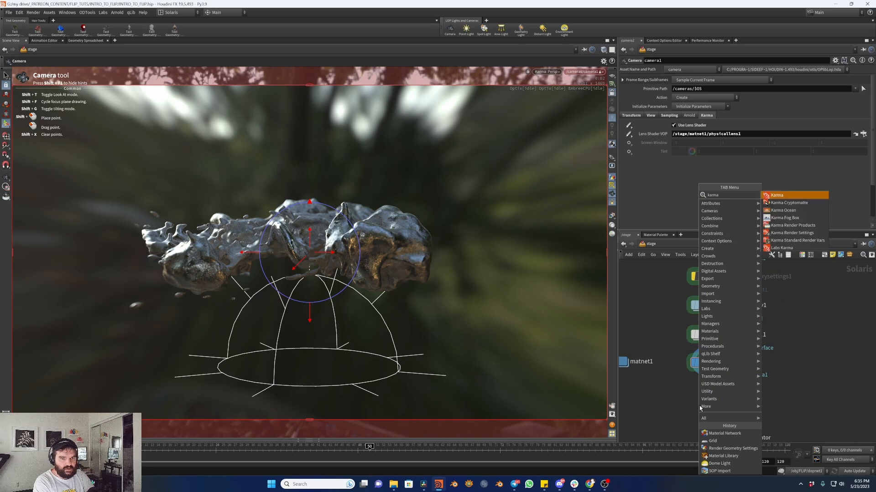
{"action": "key", "text": "Return"}
{"action": "left_click", "coordinate": [701, 405]}
{"action": "left_click", "coordinate": [698, 404]}
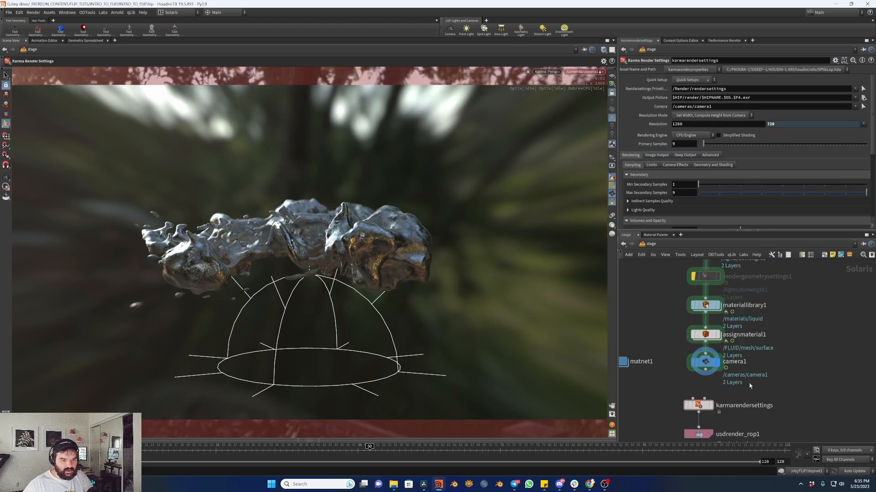
- Move both Karma render nodes under camera1, connect them to it and select the Karma render settings node
{"action": "left_click_drag", "start_coordinate": [755, 390], "coordinate": [648, 442]}
{"action": "left_click_drag", "start_coordinate": [698, 408], "coordinate": [706, 399]}
{"action": "left_click", "coordinate": [706, 400]}
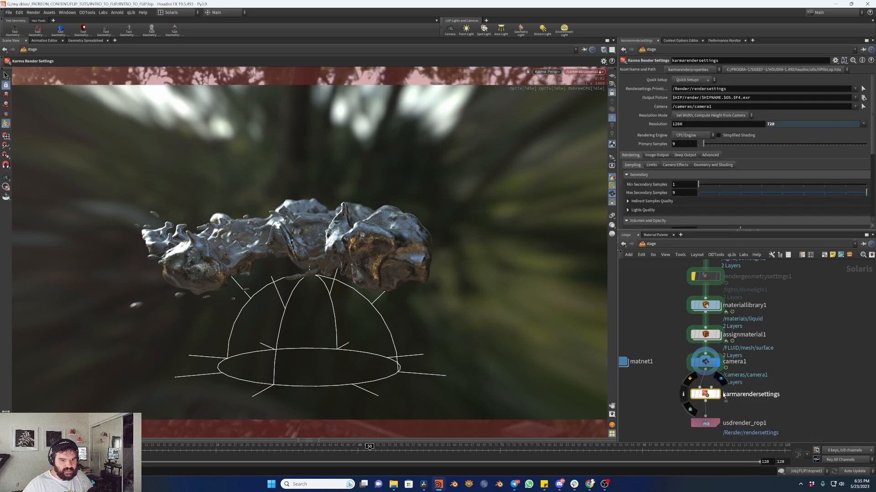
- Switch the Karma rendering engine to XPU Engine (Beta) and set Path Traced Samples to 512
{"action": "left_click", "coordinate": [692, 135]}
{"action": "left_click", "coordinate": [690, 140]}
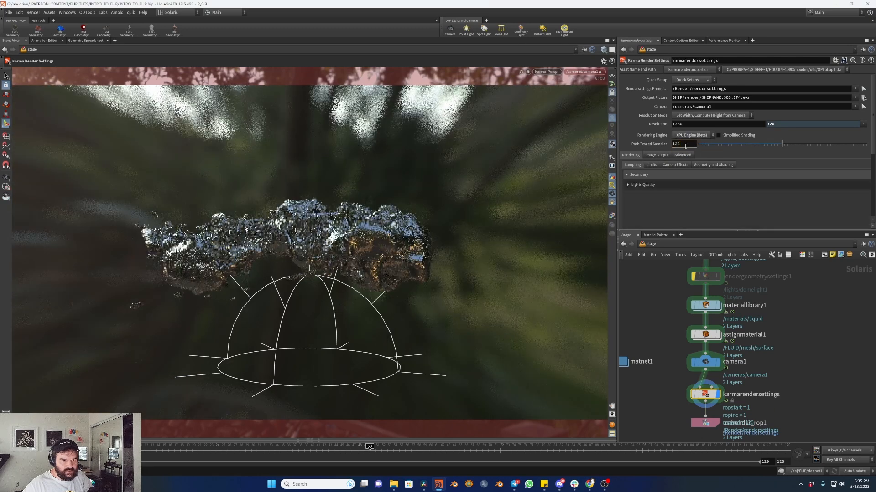
{"action": "key", "text": "Return"}
- Set the Karma render resolution width to 1920
{"action": "left_click", "coordinate": [701, 126]}
{"action": "type", "text": "1920"}
{"action": "key", "text": "Return"}
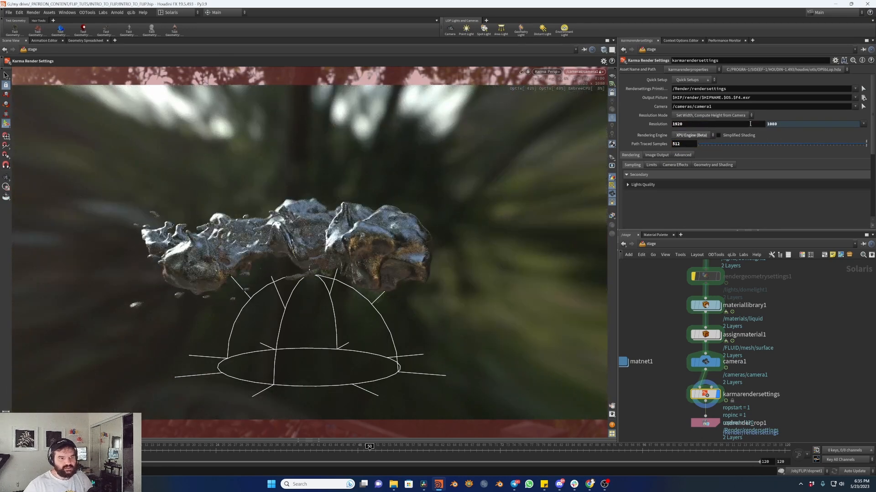
- Insert a $OS subfolder into the Karma output picture path so it reads $HIP/render/$OS/$HIPNAME.$OS.$F4.exr
{"action": "left_click", "coordinate": [702, 98]}
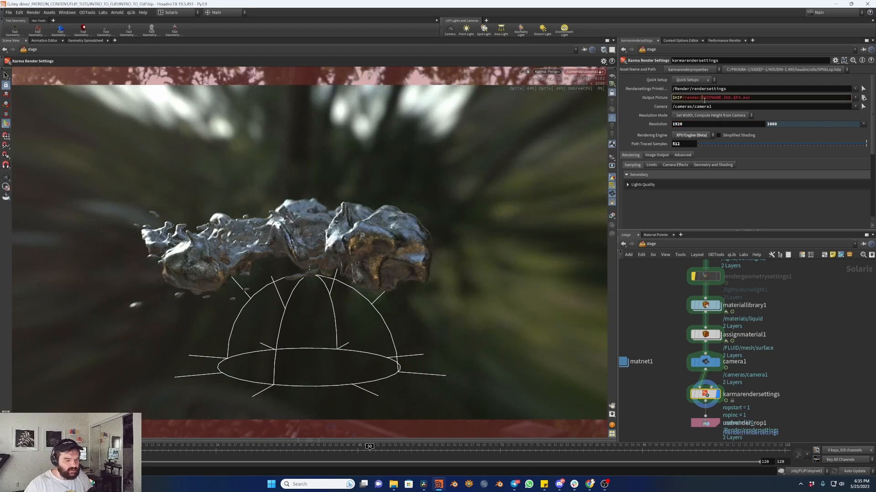
{"action": "type", "text": "$OS/"}
{"action": "key", "text": "Return"}
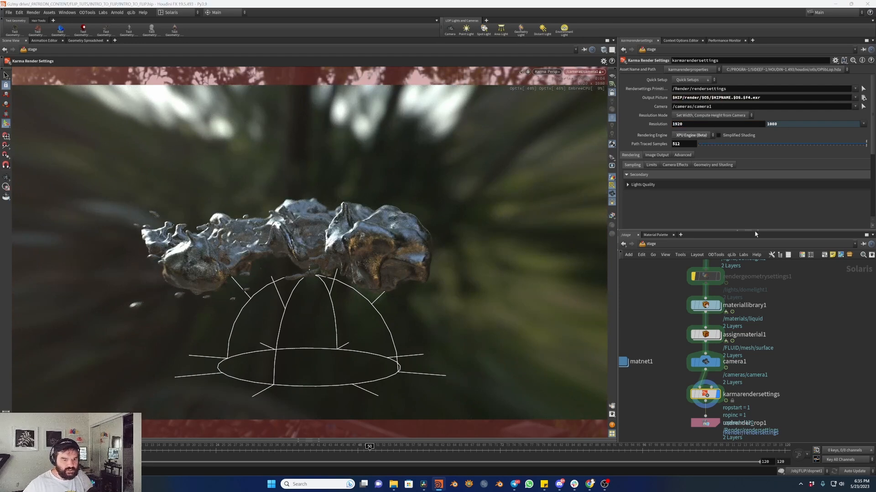
- Rename the Karma render settings node to SHINY_GOOP_v1
{"action": "left_click", "coordinate": [709, 99]}
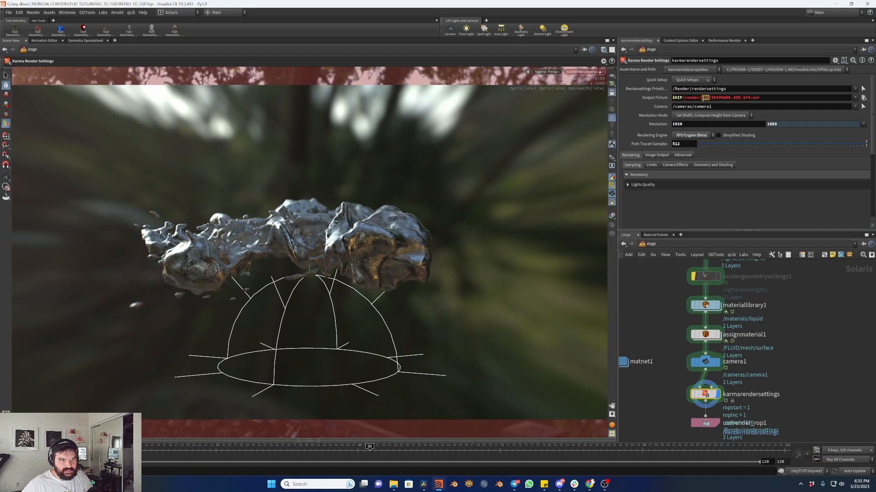
{"action": "left_click", "coordinate": [799, 375]}
{"action": "left_click_drag", "start_coordinate": [822, 389], "coordinate": [652, 409]}
{"action": "double_click", "coordinate": [769, 394]}
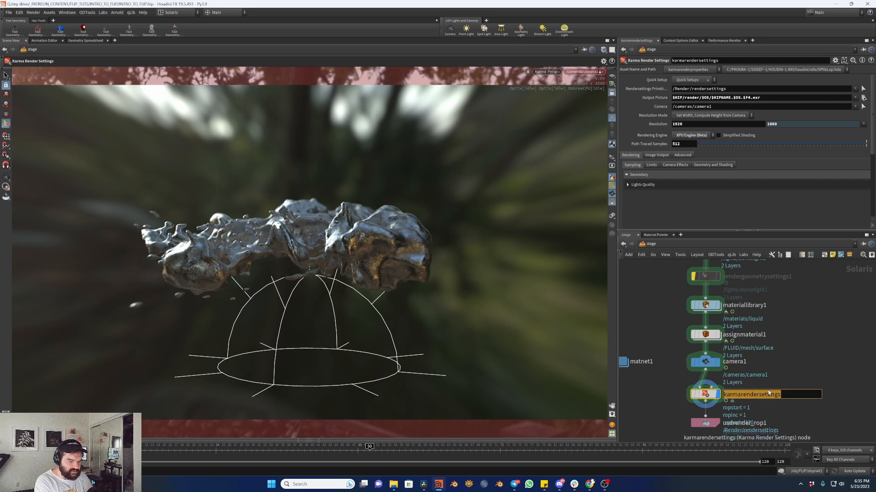
{"action": "type", "text": "SHINY_GOOP_v1"}
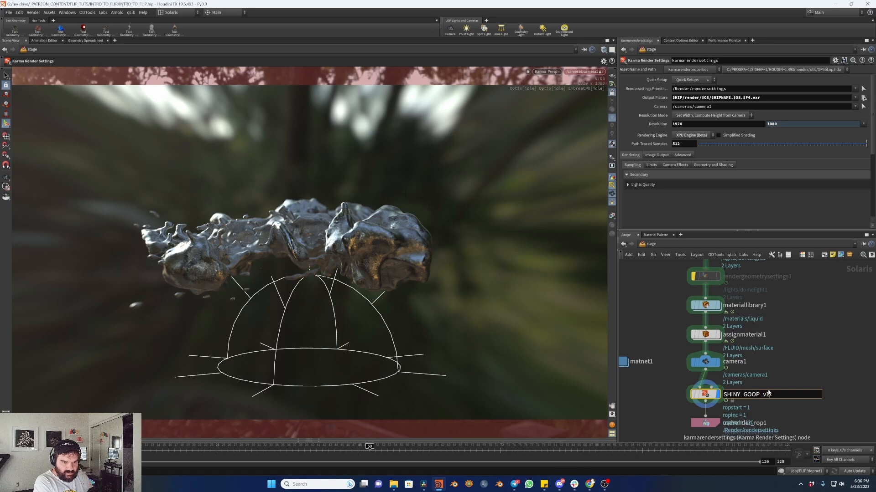
{"action": "key", "text": "Return"}
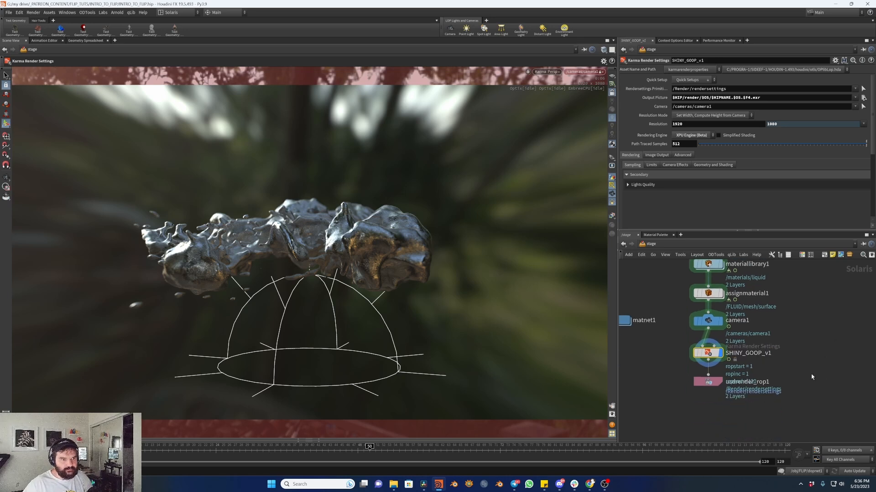
- Set the Reflection Limit of the SHINY_GOOP_v1 render settings to 8
{"action": "left_click", "coordinate": [652, 165]}
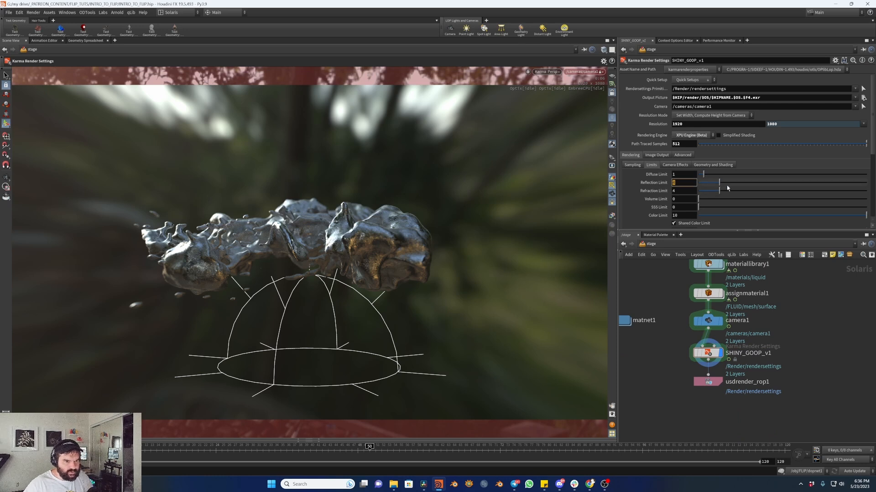
{"action": "type", "text": "8"}
{"action": "key", "text": "Return"}
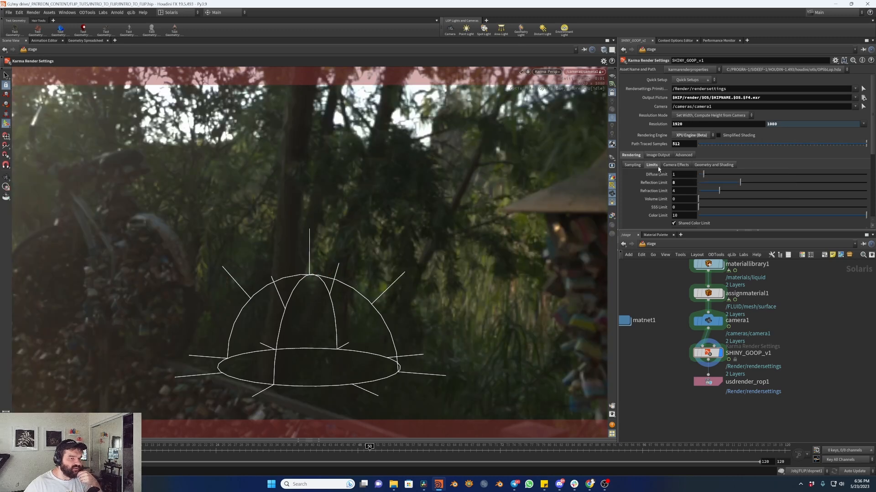
- Enable Velocity Blur in the motion blur camera effects of the SHINY_GOOP_v1 render settings
{"action": "left_click", "coordinate": [634, 165]}
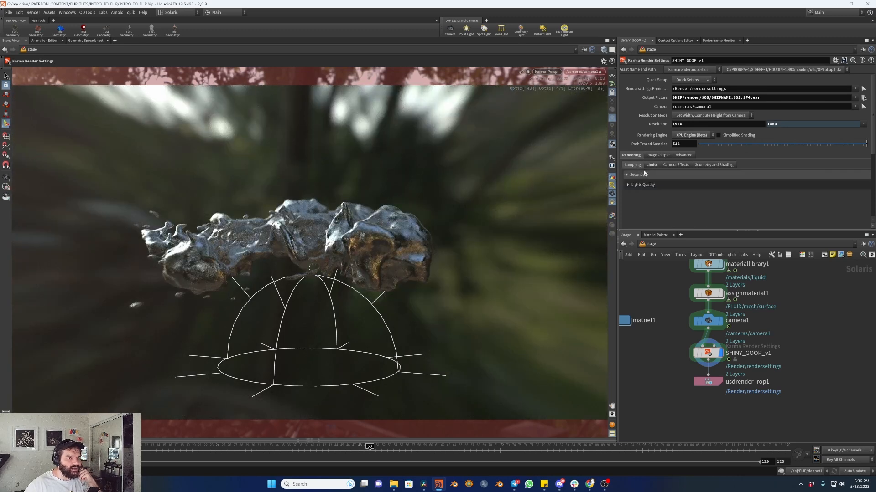
{"action": "left_click", "coordinate": [672, 166]}
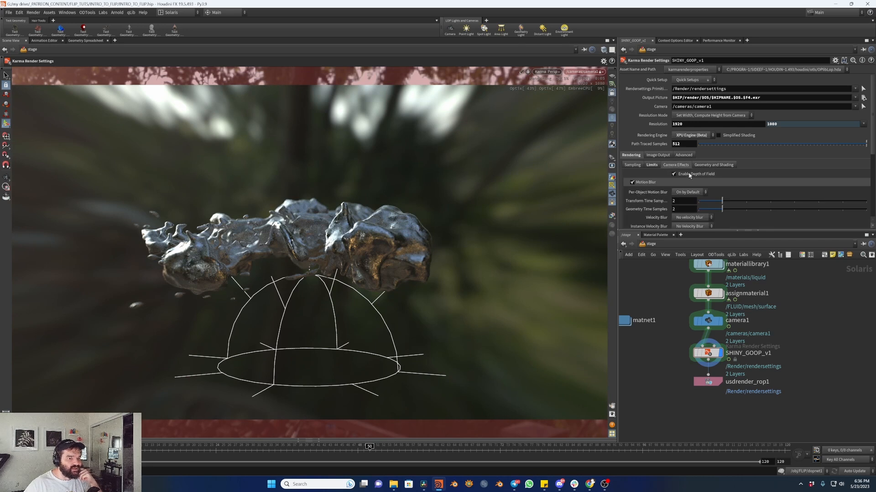
{"action": "scroll", "coordinate": [637, 189], "scroll_direction": "down", "scroll_amount": 2}
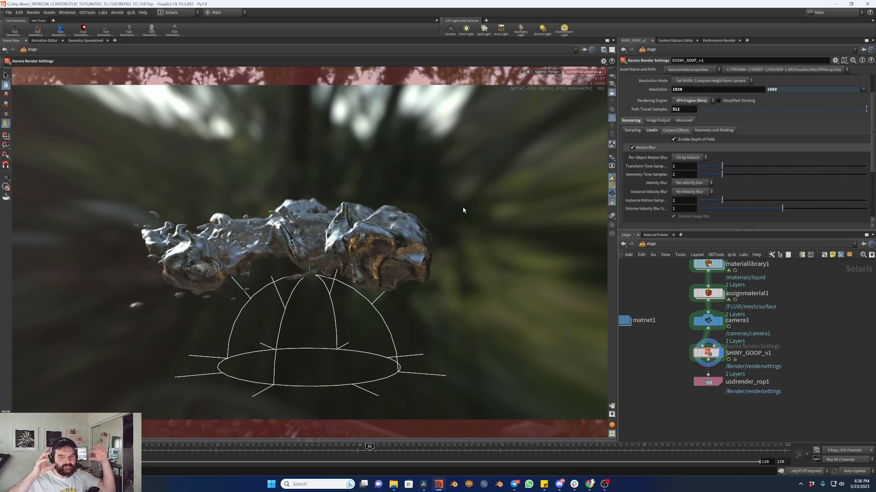
{"action": "left_click", "coordinate": [698, 183]}
{"action": "left_click", "coordinate": [689, 192]}
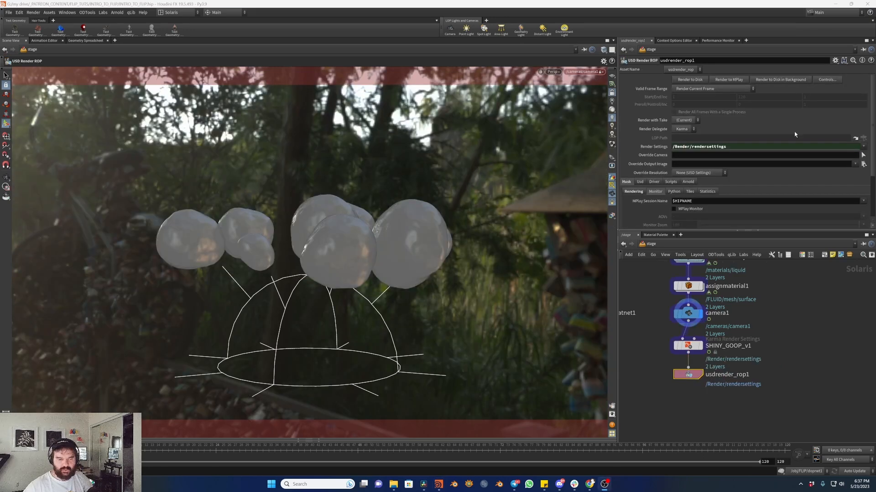
- Set the USD Render ROP's valid frame range to Render Specific Frame Range and enable its MPlay Monitor
{"action": "left_click", "coordinate": [700, 90]}
{"action": "left_click", "coordinate": [704, 96]}
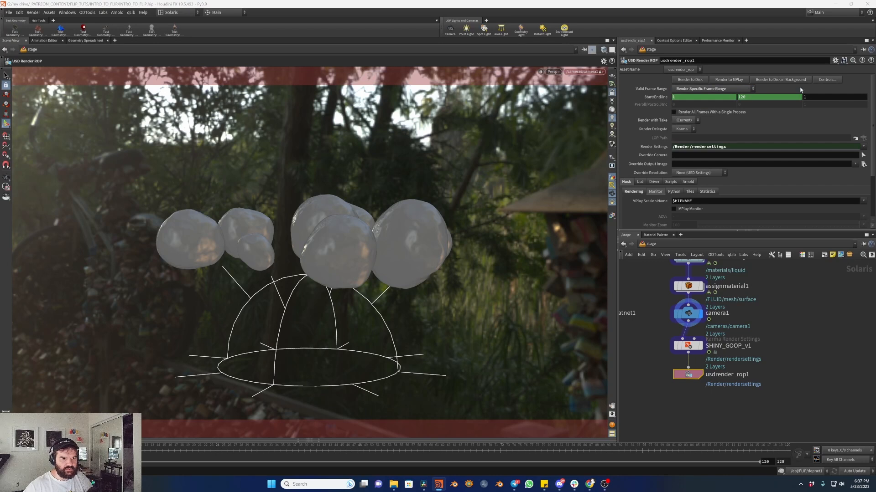
{"action": "scroll", "coordinate": [747, 165], "scroll_direction": "down", "scroll_amount": 1}
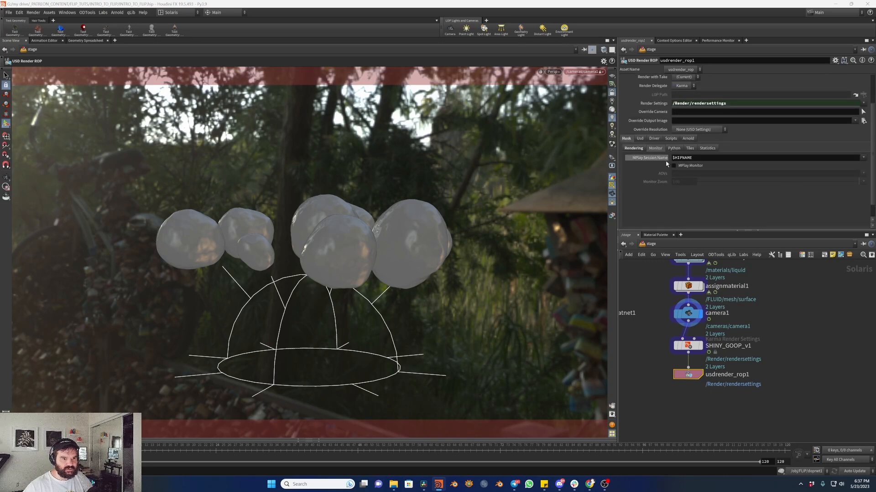
{"action": "left_click", "coordinate": [680, 193]}
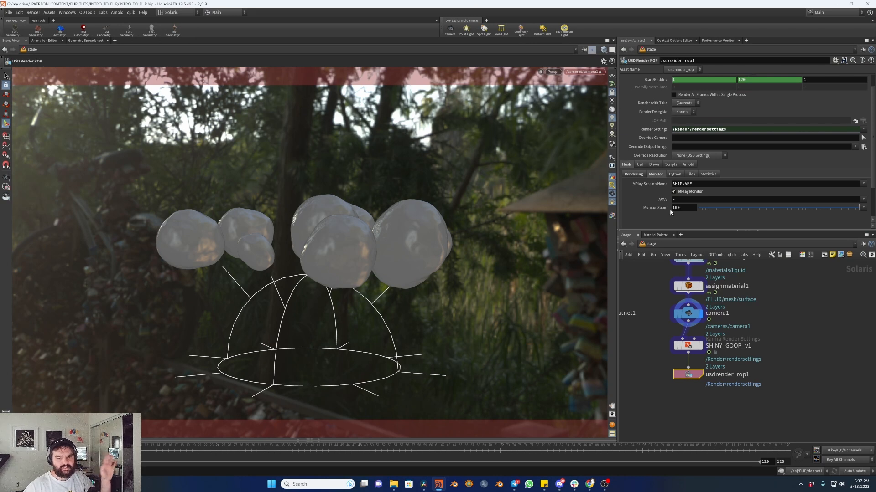
{"action": "scroll", "coordinate": [675, 146], "scroll_direction": "up", "scroll_amount": 1}
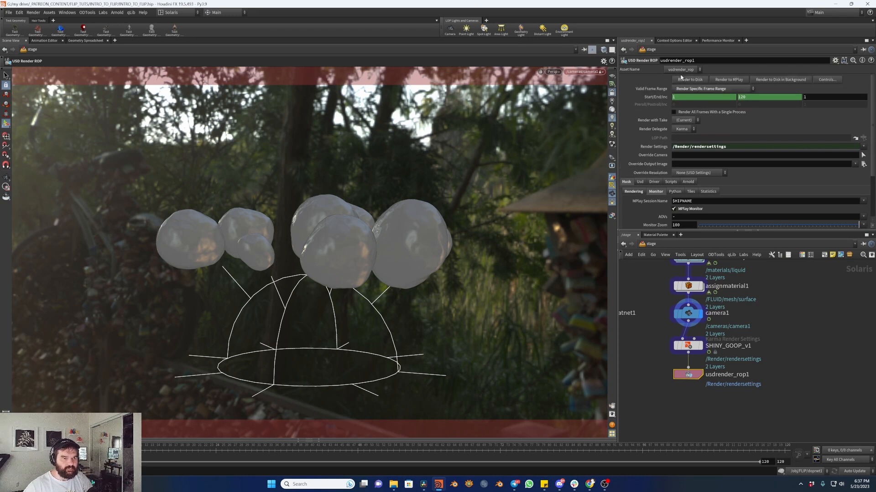